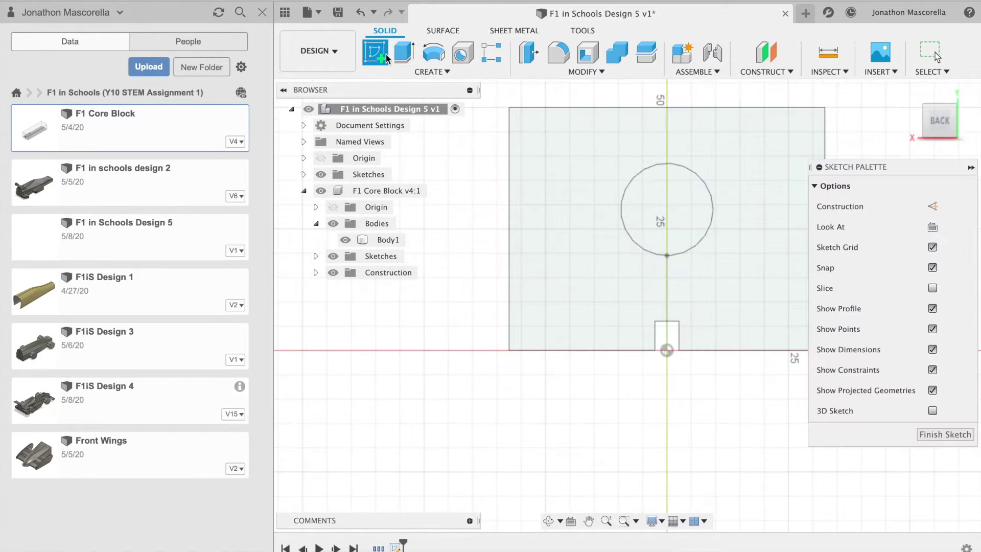
Step: Project the circular hole edge of the block's back face into the sketch
click(667, 351)
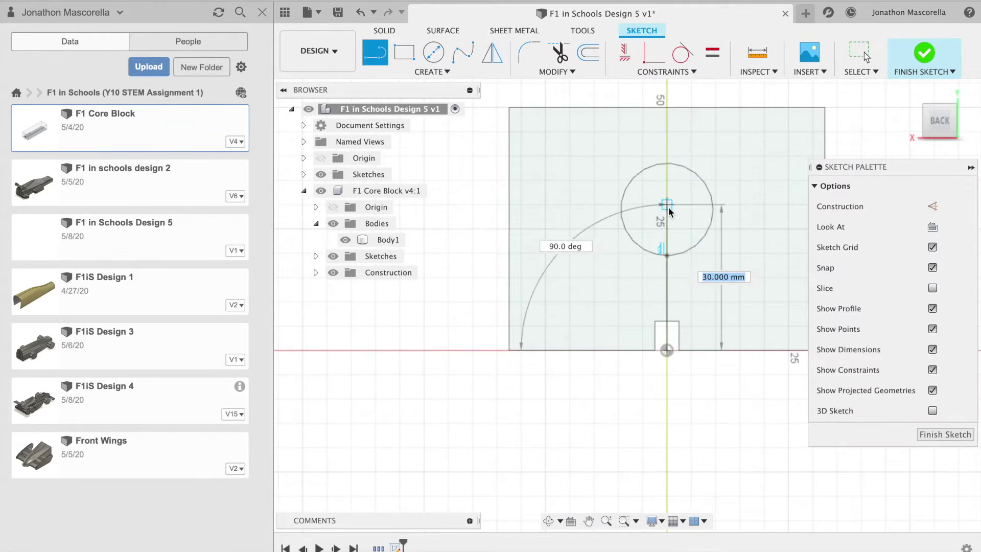
key(Escape)
key(p)
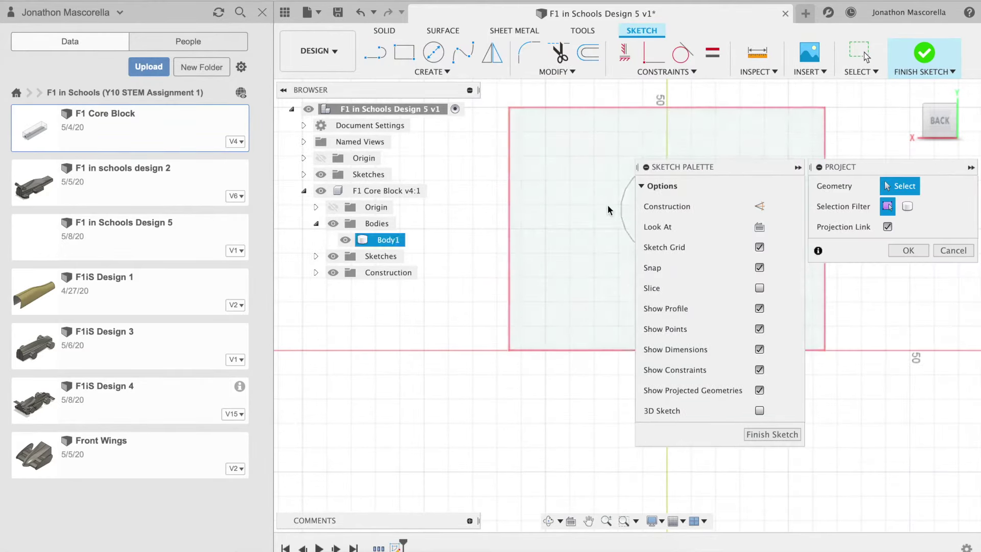
click(621, 209)
key(Return)
Step: Draw a vertical line from the origin up to the lowest point of the projected circle and finish the sketch
click(667, 350)
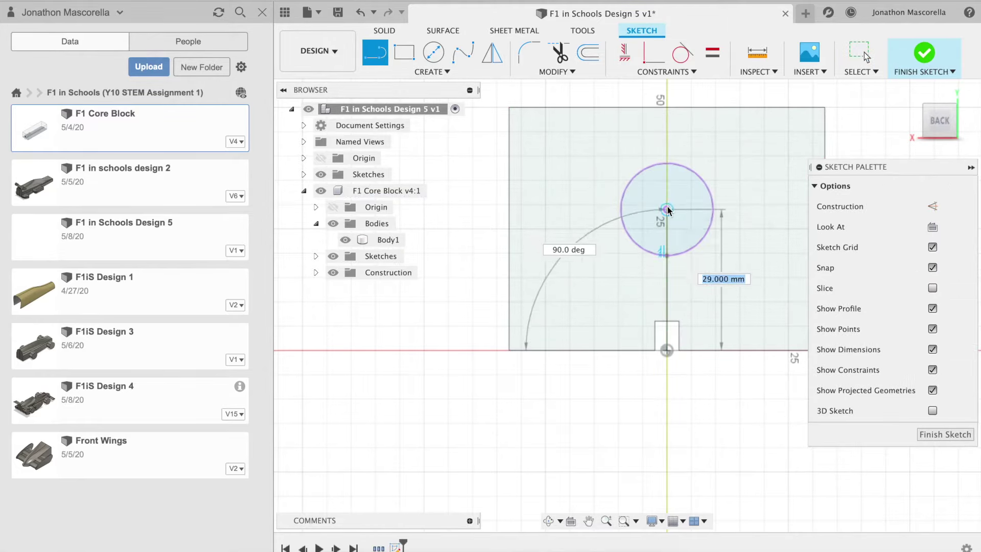
click(666, 261)
key(Escape)
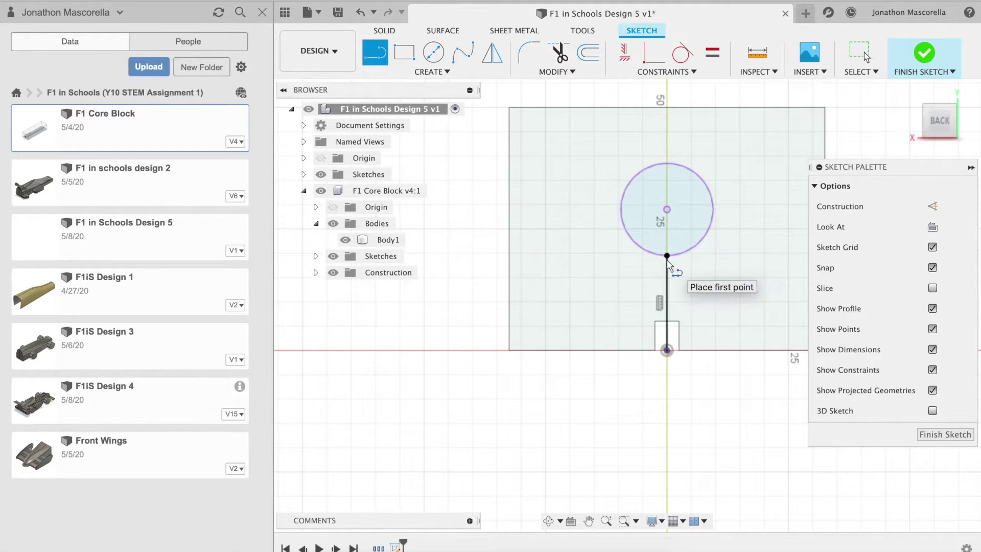
key(Escape)
click(924, 52)
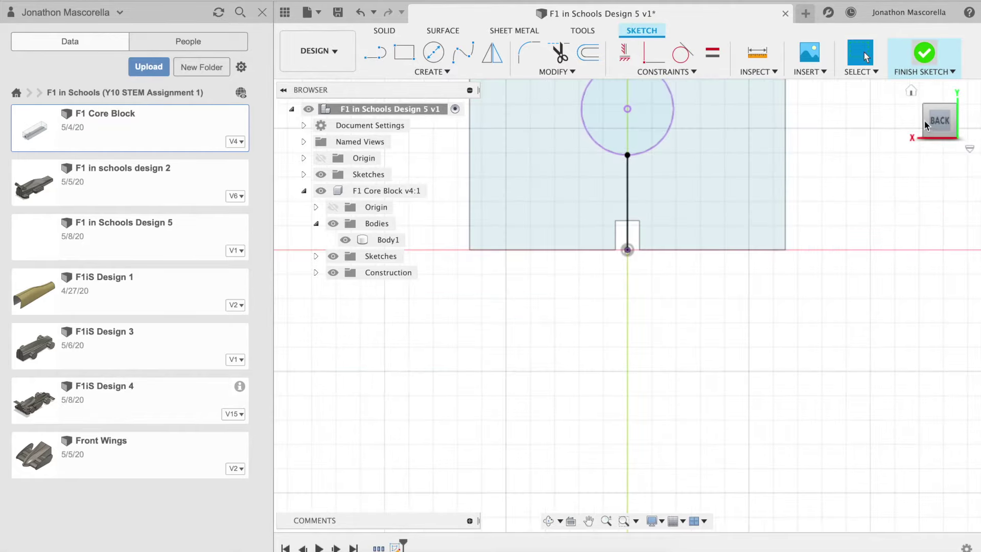
Step: Move Body1 of the core block vertically upward by 3 mm
click(910, 92)
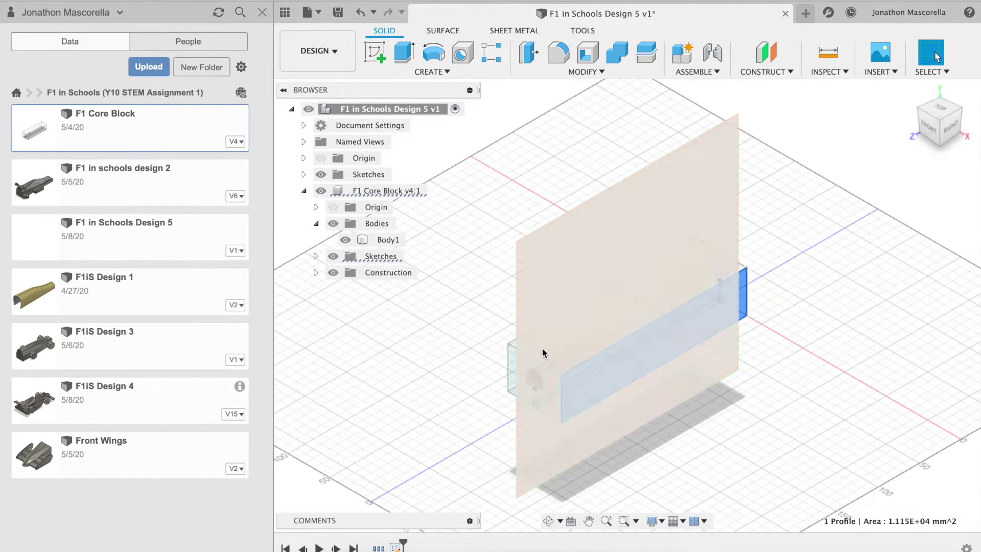
right_click(378, 239)
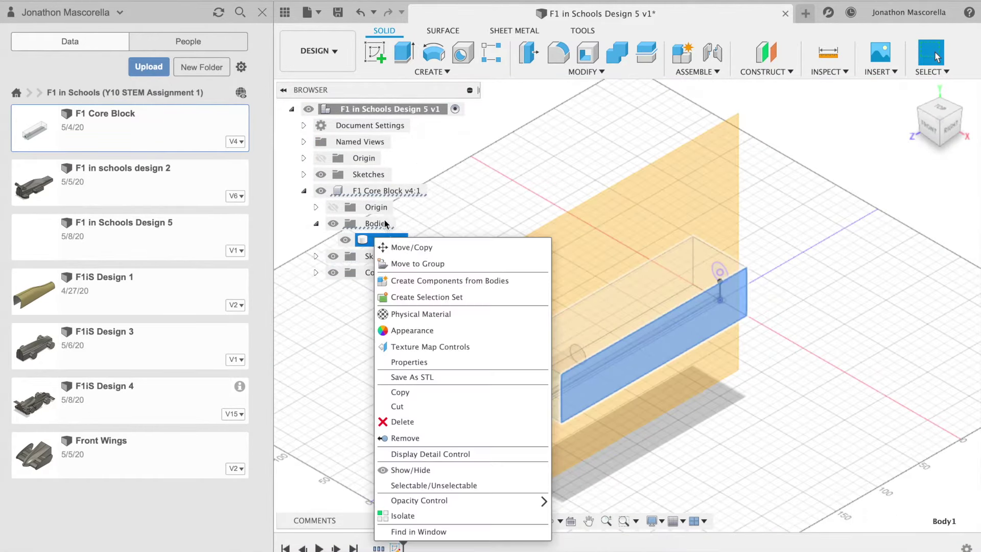
click(417, 247)
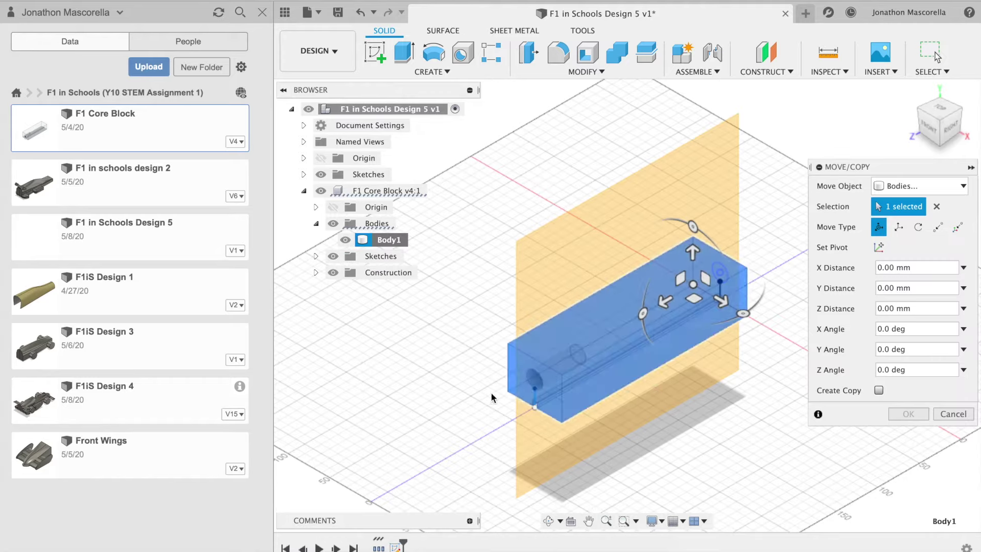
click(511, 330)
click(507, 311)
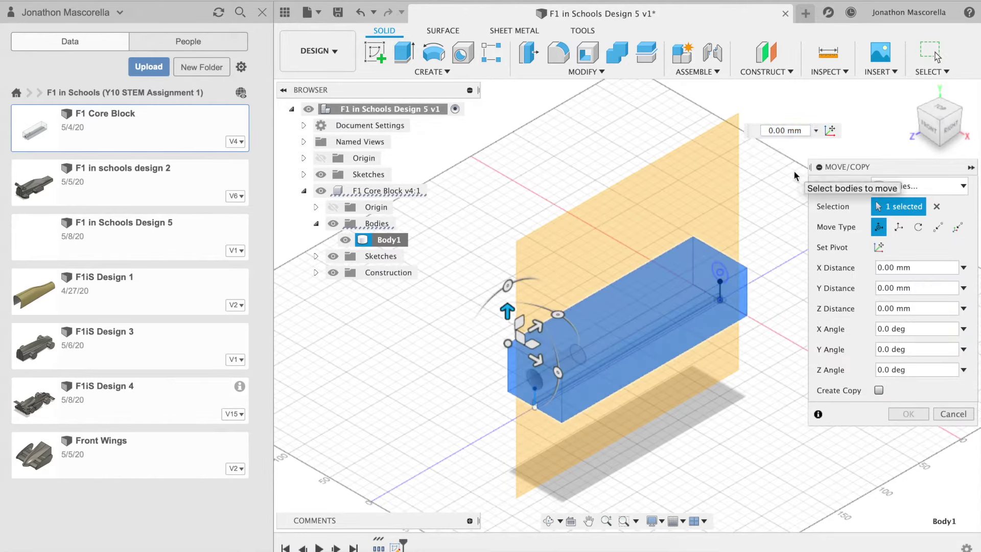
key(Return)
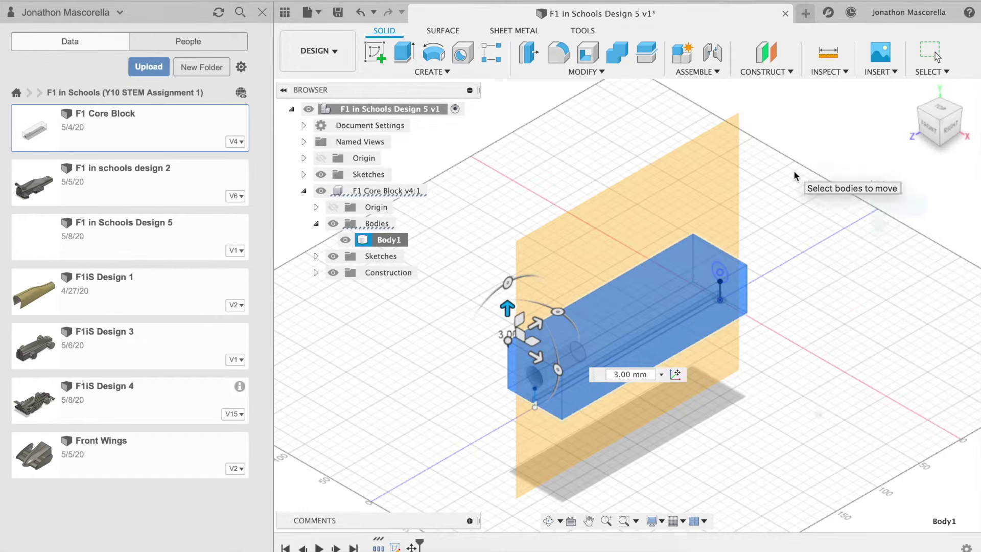
Step: Inspect the raised block's front face and hide the core block's sketch that is still displayed there
click(928, 126)
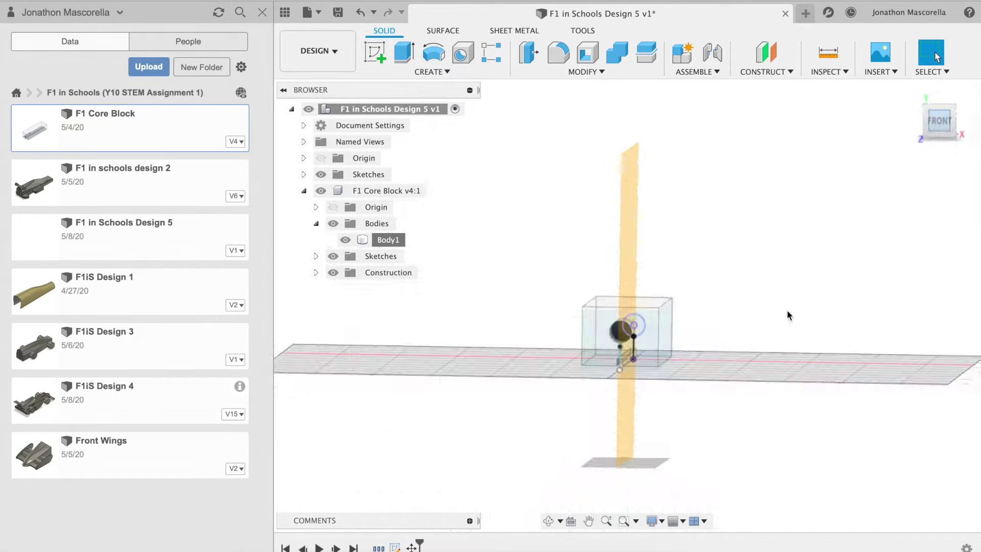
click(770, 388)
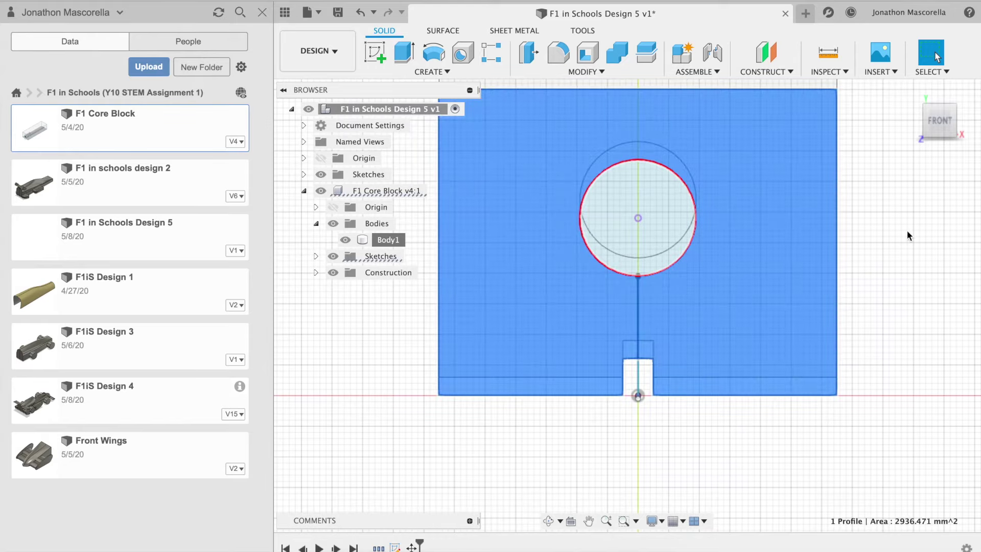
drag(939, 128, 888, 122)
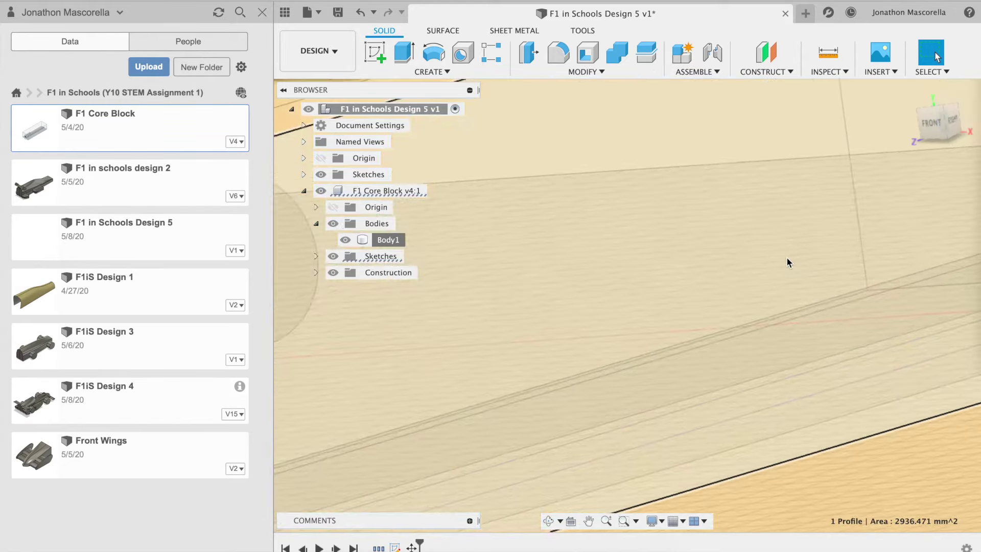
scroll(787, 261, down, 5)
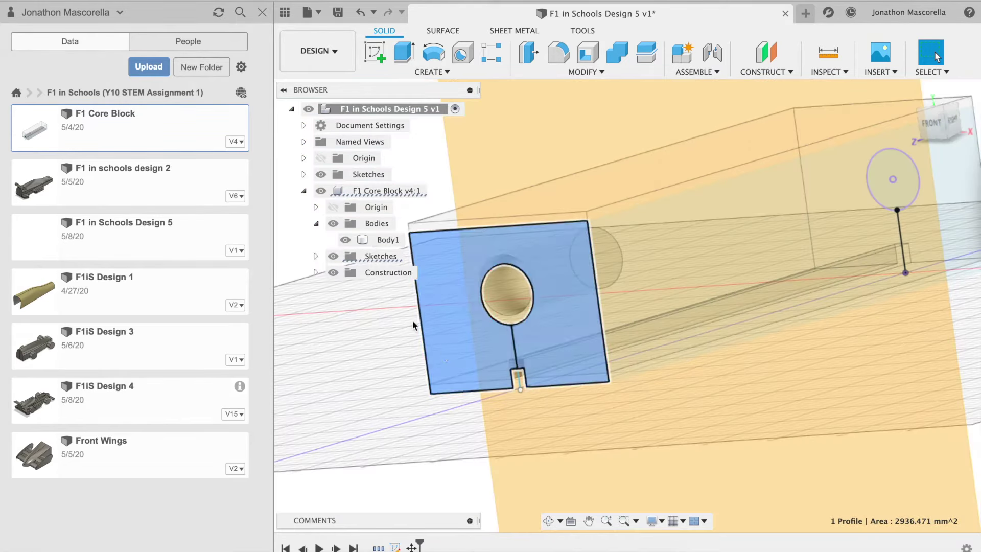
click(316, 256)
click(368, 239)
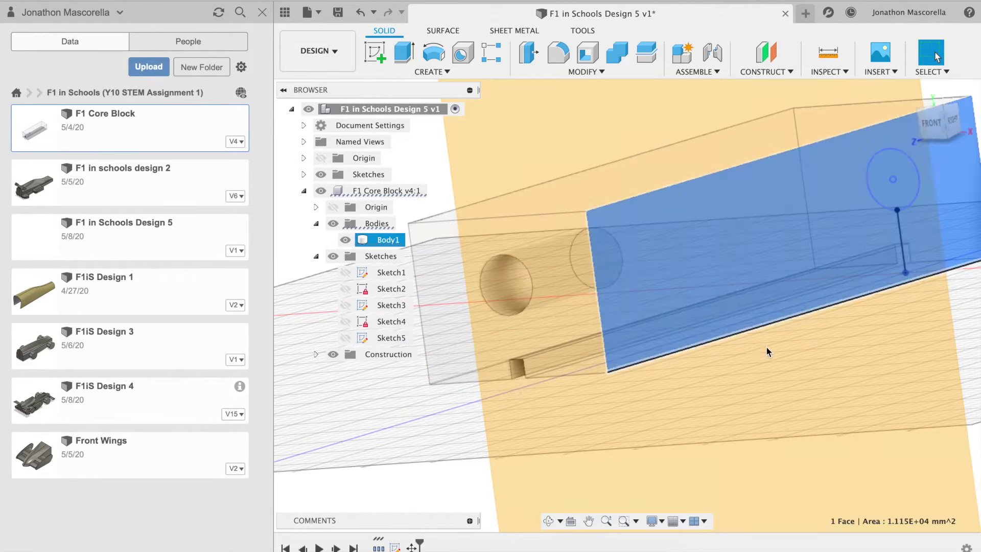
Step: Start a sketch on the horizontal origin plane and draw a 15 x 15 mm rectangle beside the core block
click(965, 120)
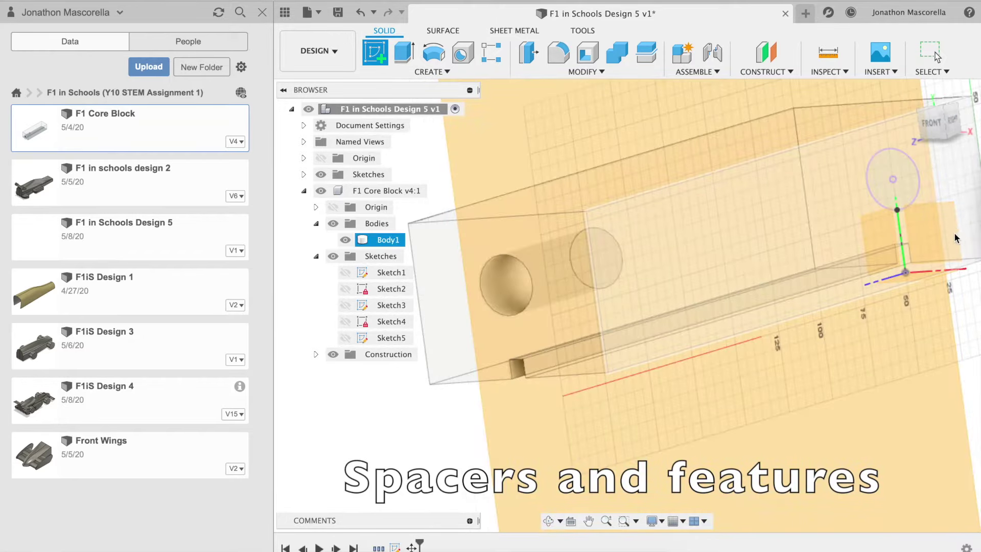
click(959, 289)
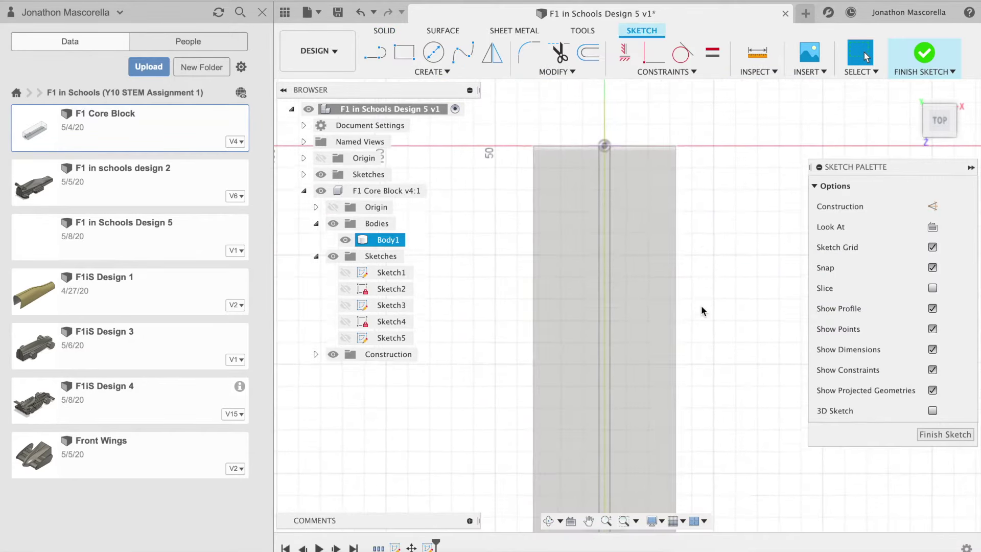
key(r)
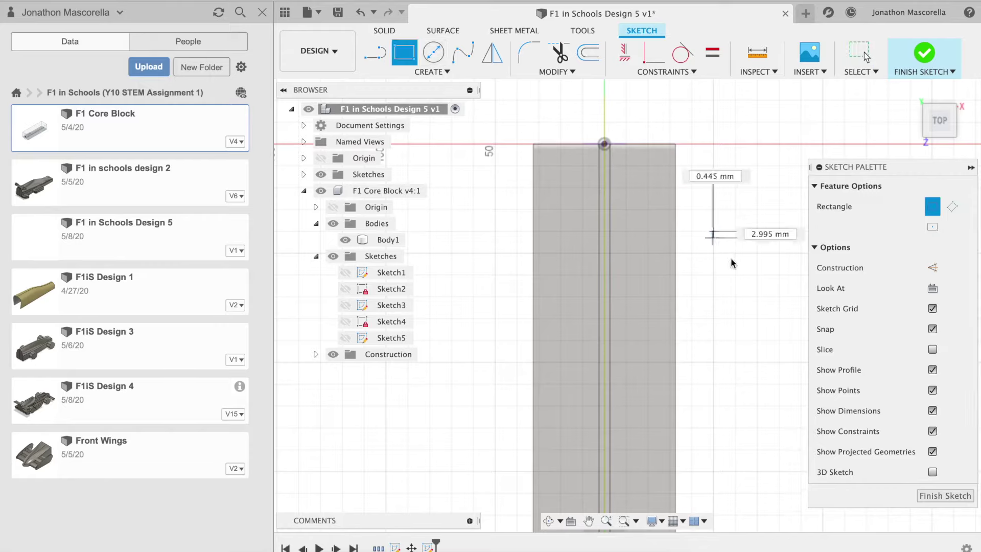
click(714, 231)
text(15)
key(Tab)
text(15)
key(Return)
key(Escape)
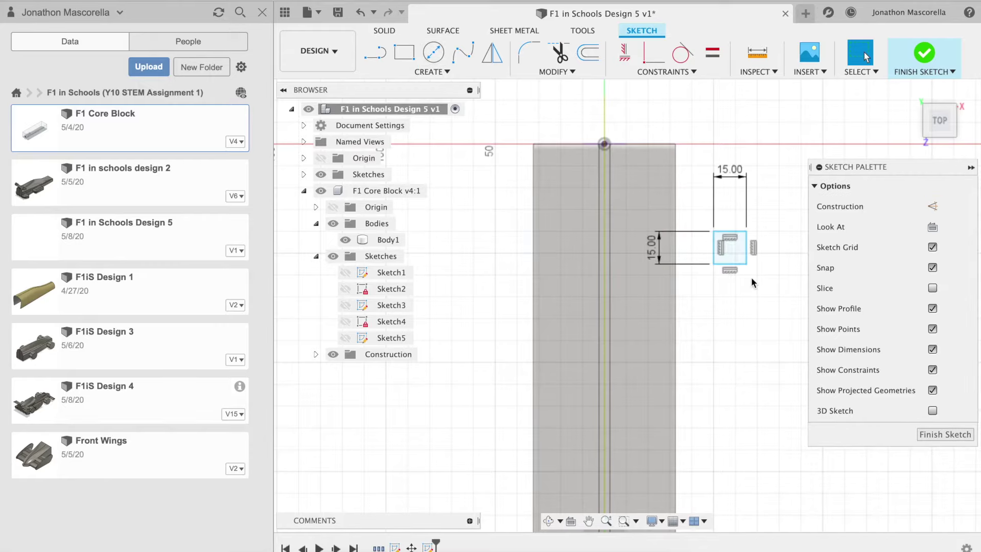
Step: Extrude the 15 mm square 30 mm as a new body
click(384, 30)
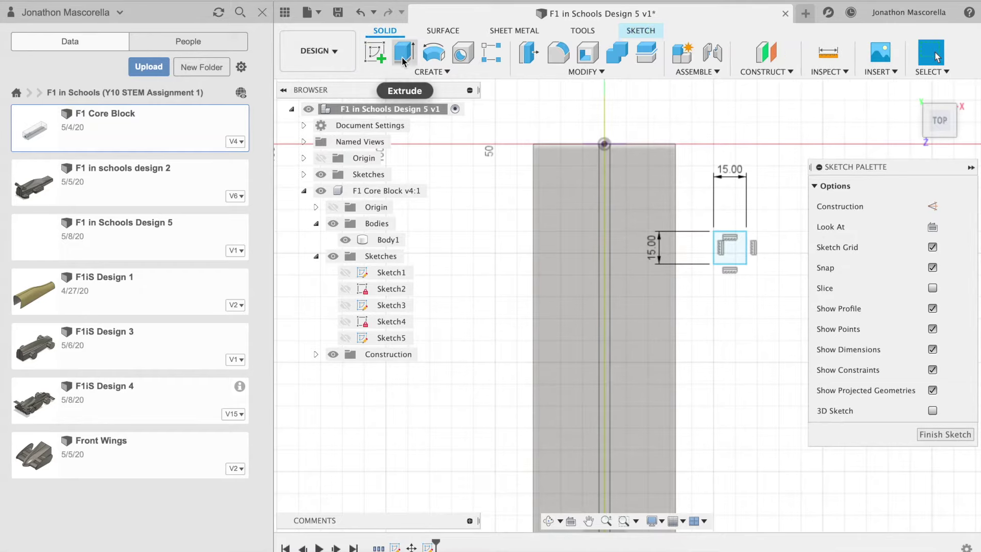
click(404, 51)
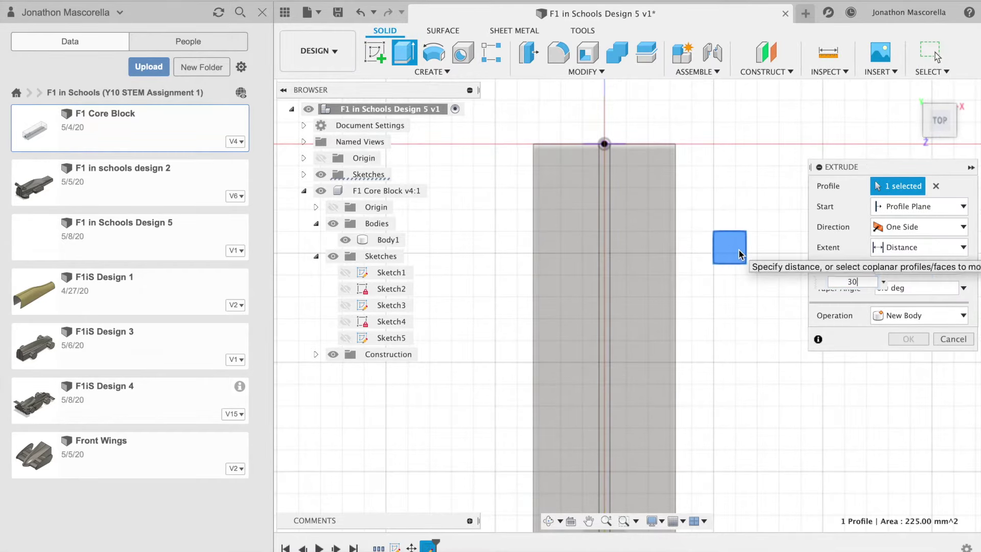
click(909, 338)
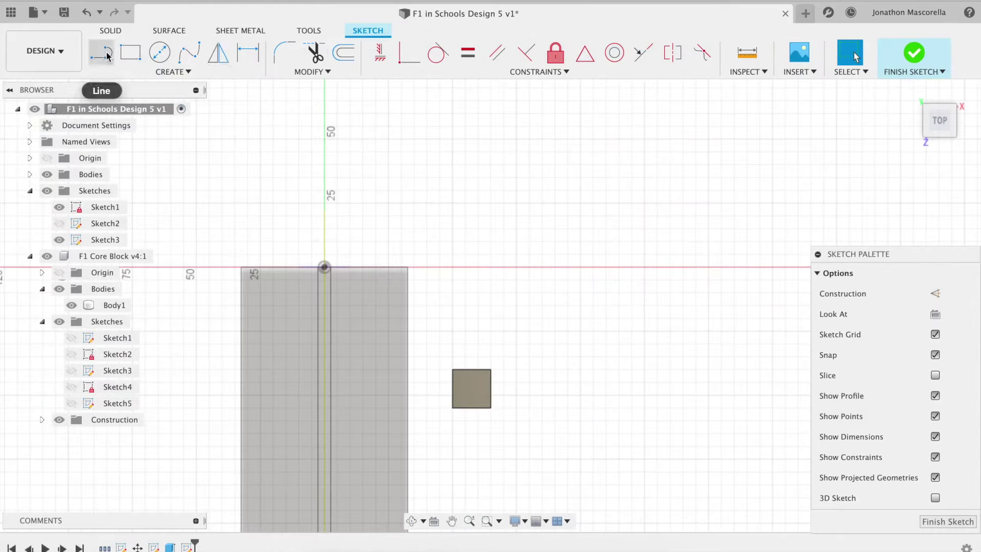
Step: Sketch a 40 mm vertical line beside the small block and a 20 mm line perpendicular to its lower end
click(101, 51)
click(580, 267)
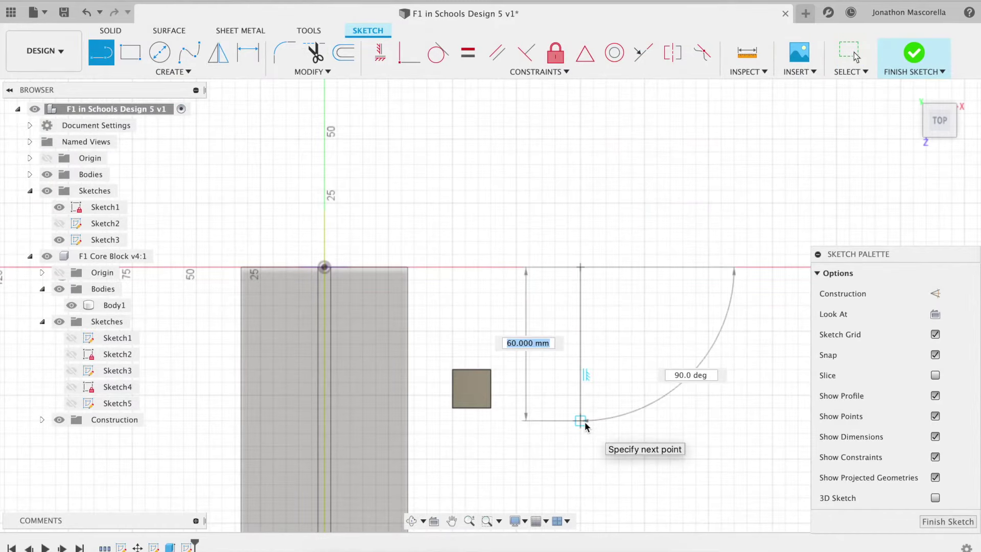
text(40)
key(Return)
key(Escape)
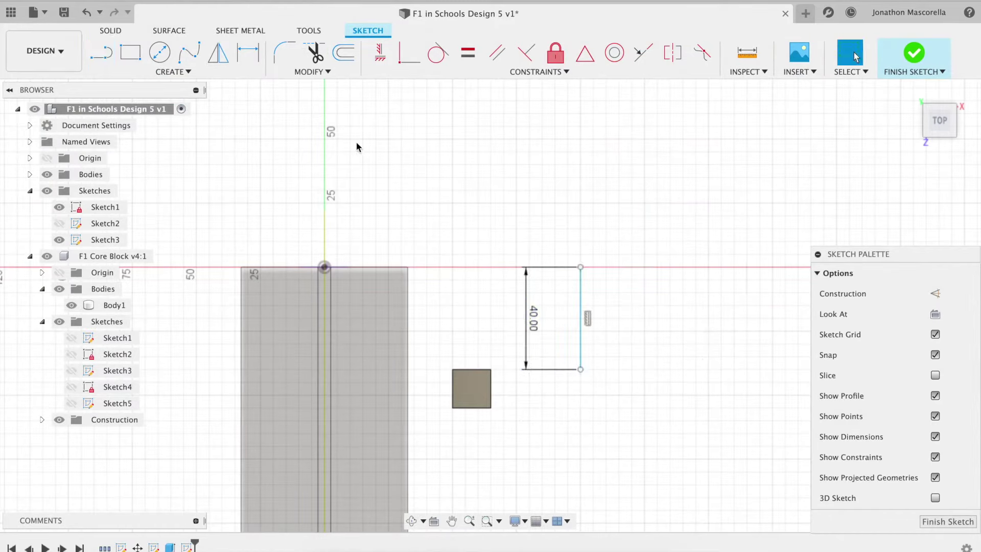
click(108, 54)
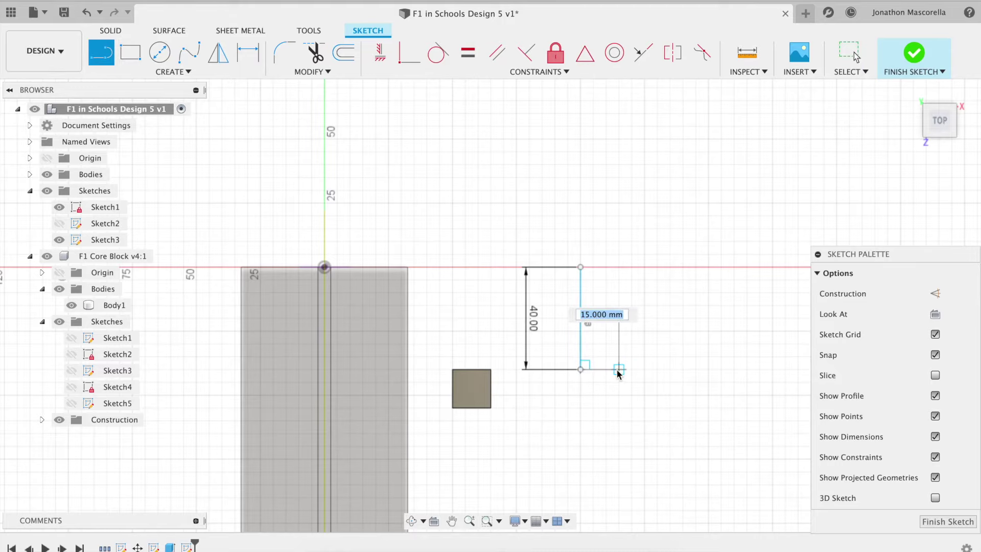
text(20)
key(Return)
key(Escape)
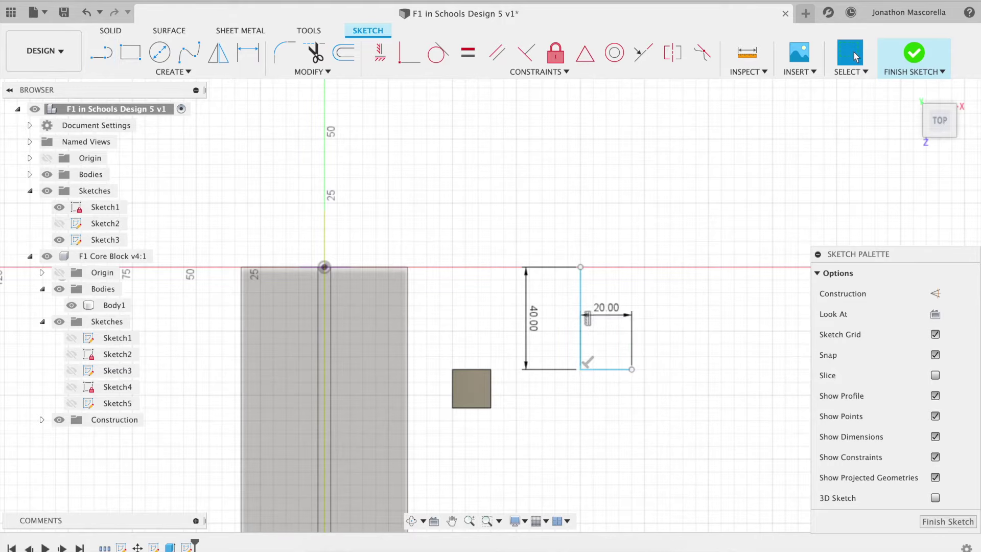
Step: Consult the Virtual Cargo drawing in the regulations PDF, and complete the half profile with a 4 mm upper edge and a slanted closing line
click(570, 550)
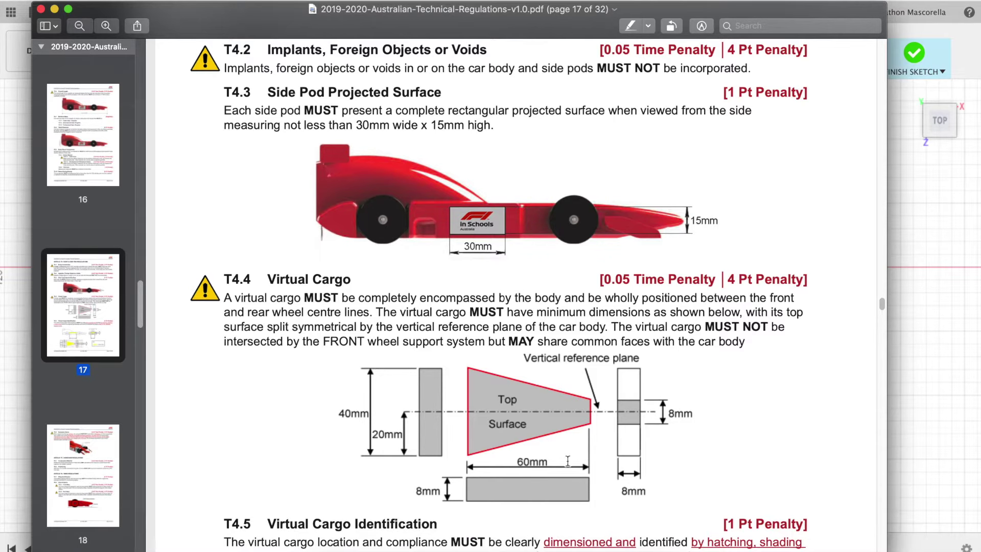
click(900, 408)
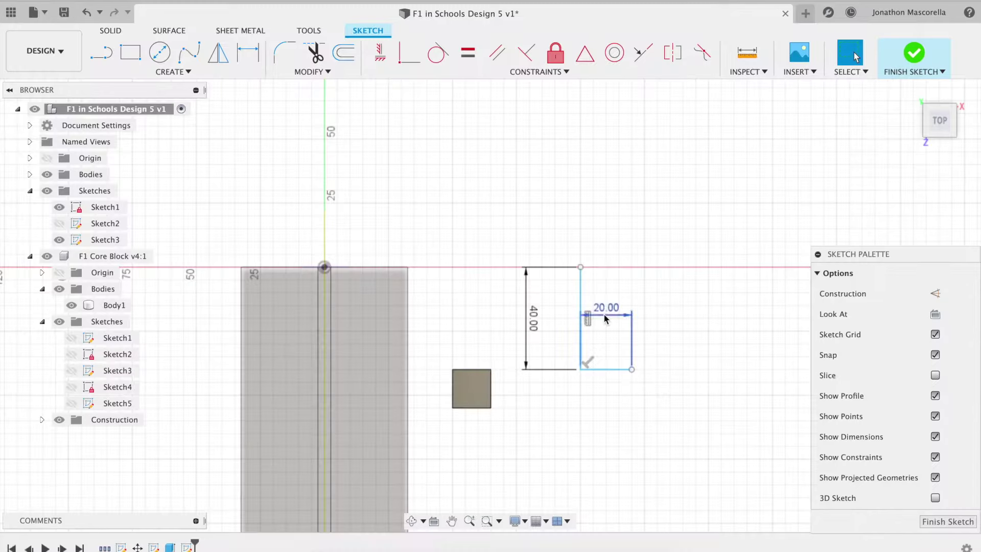
click(581, 267)
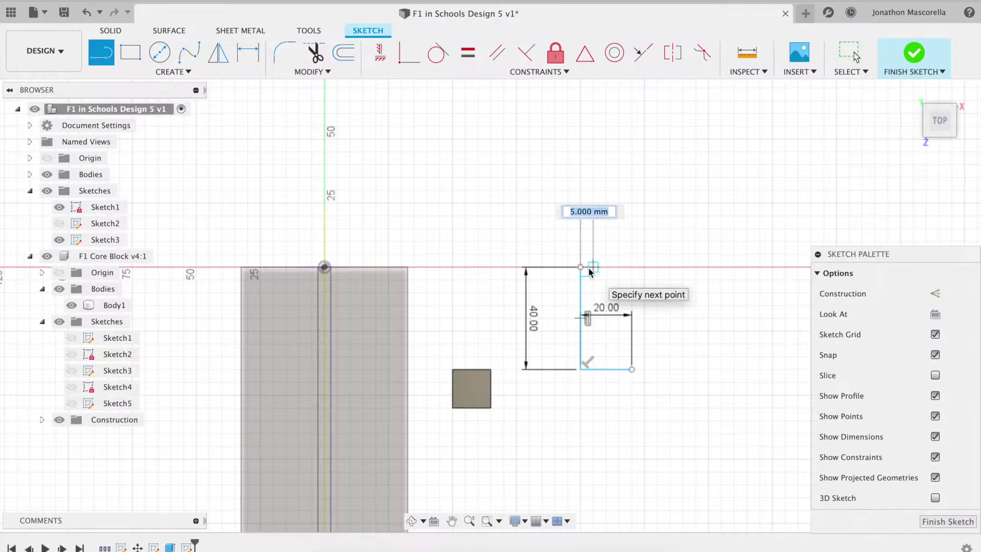
text(4)
key(Return)
key(Escape)
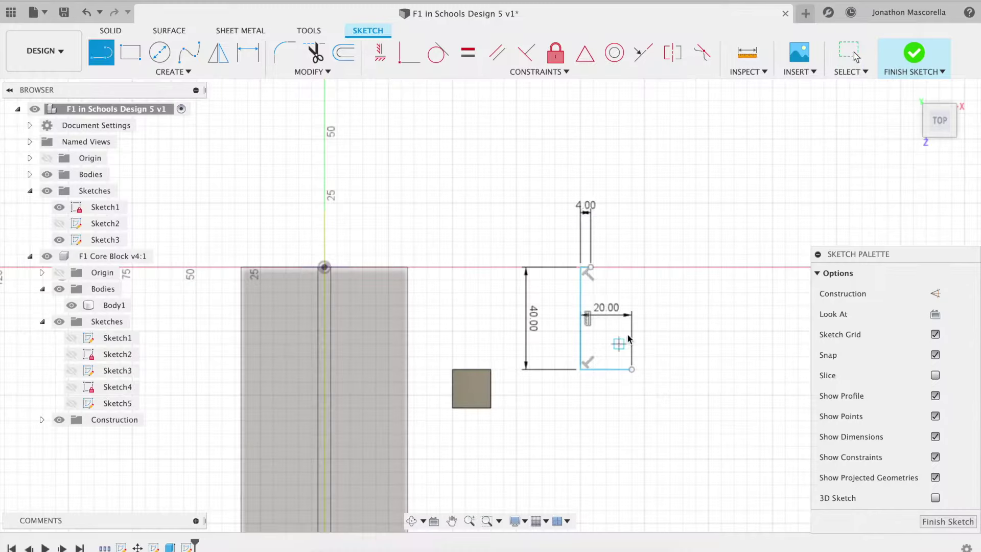
click(590, 267)
click(632, 369)
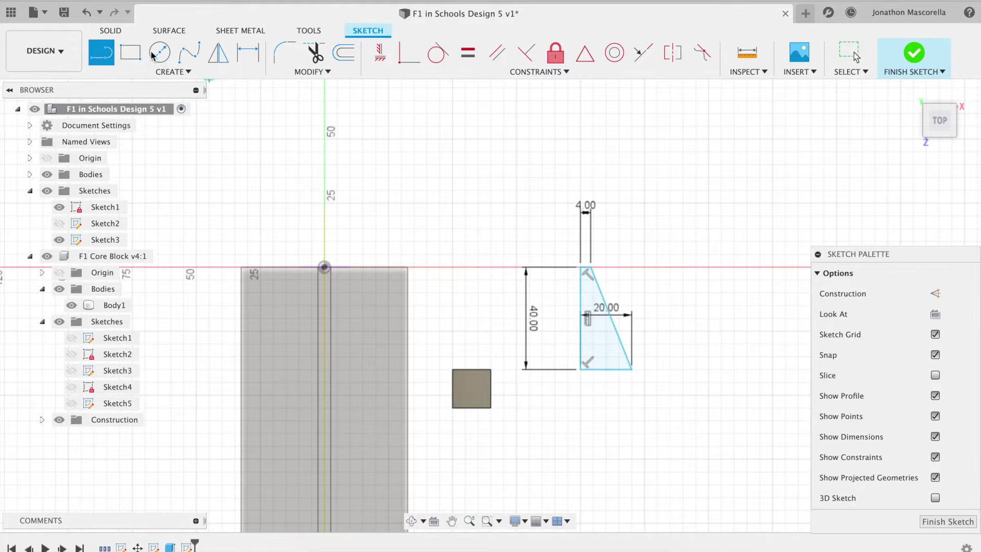
Step: Mirror the upper, slanted and lower lines of the half profile about the 40 mm vertical line
click(219, 53)
scroll(586, 271, up, 5)
scroll(617, 384, down, 3)
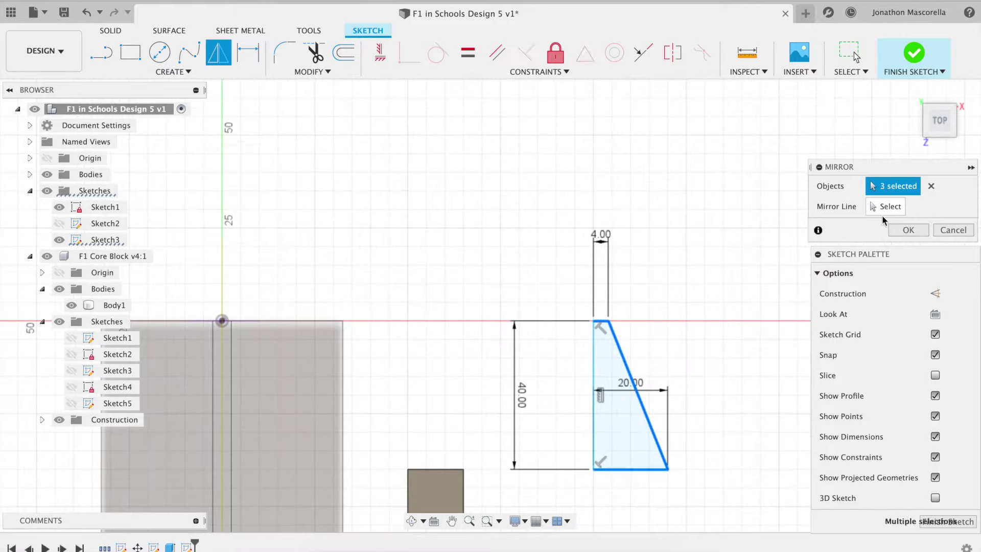
click(909, 230)
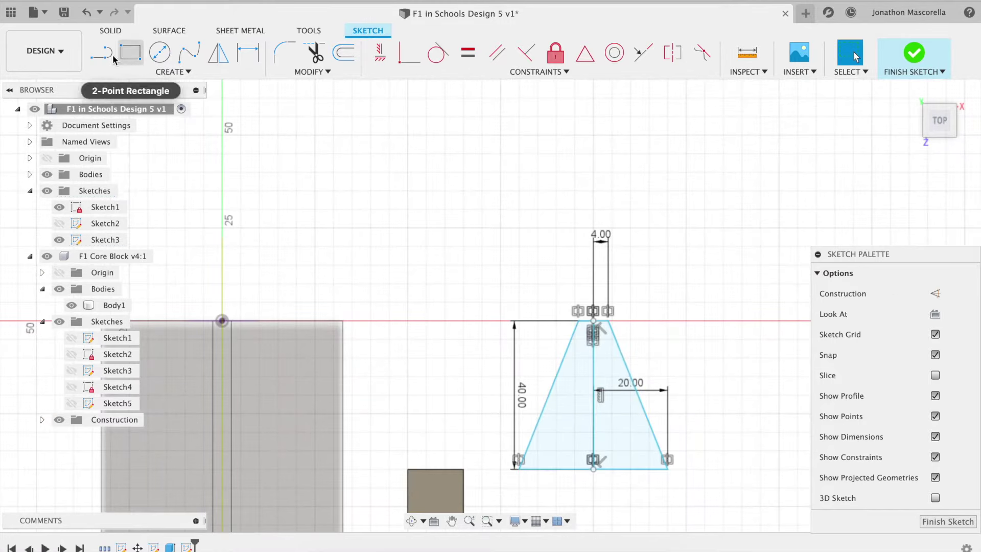
Step: Extrude both halves of the trapezoidal cargo profile 6 mm and return to the home view
click(110, 30)
click(614, 401)
click(587, 410)
text(6)
key(Return)
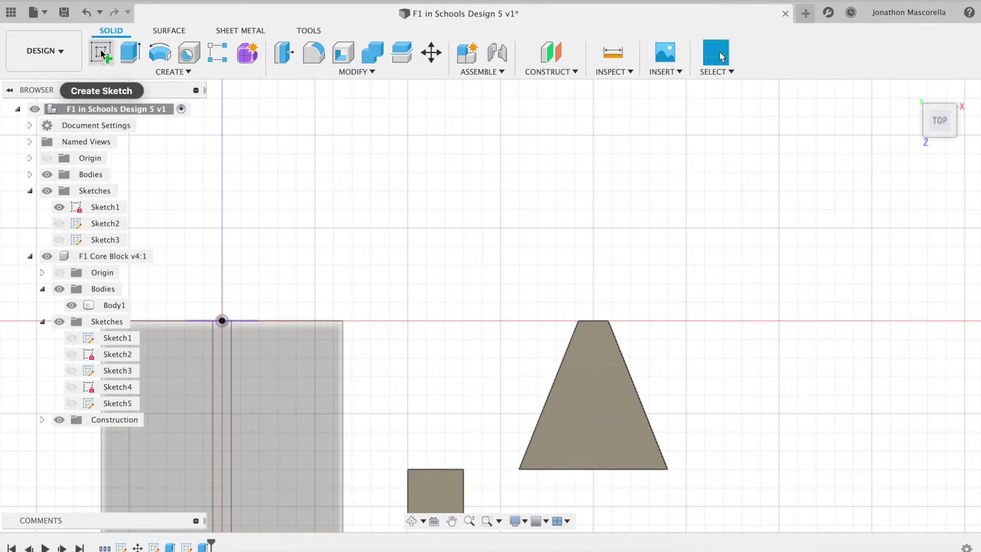
click(911, 92)
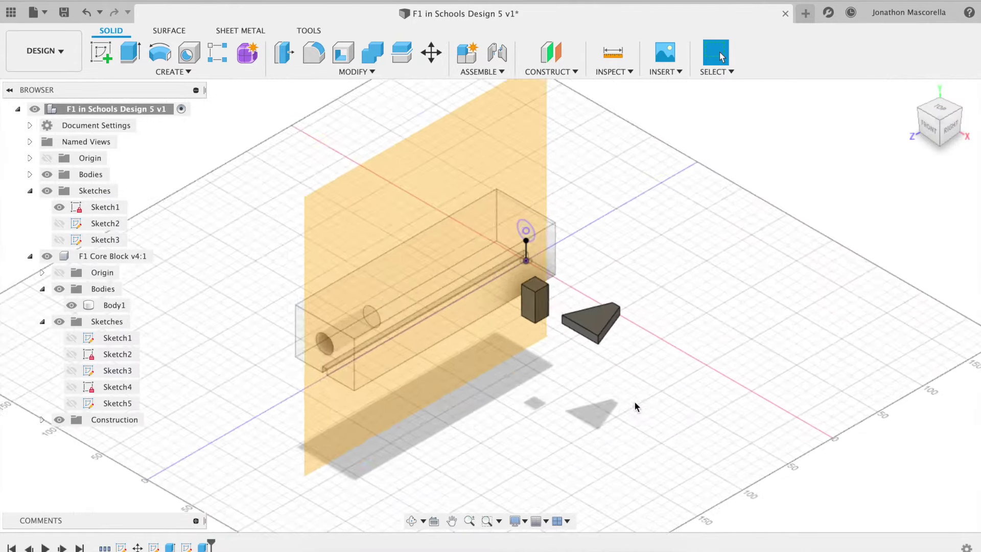
Step: Sketch a 26 mm diameter circle on the vertical side plane, just behind the core block's end
scroll(634, 401, up, 5)
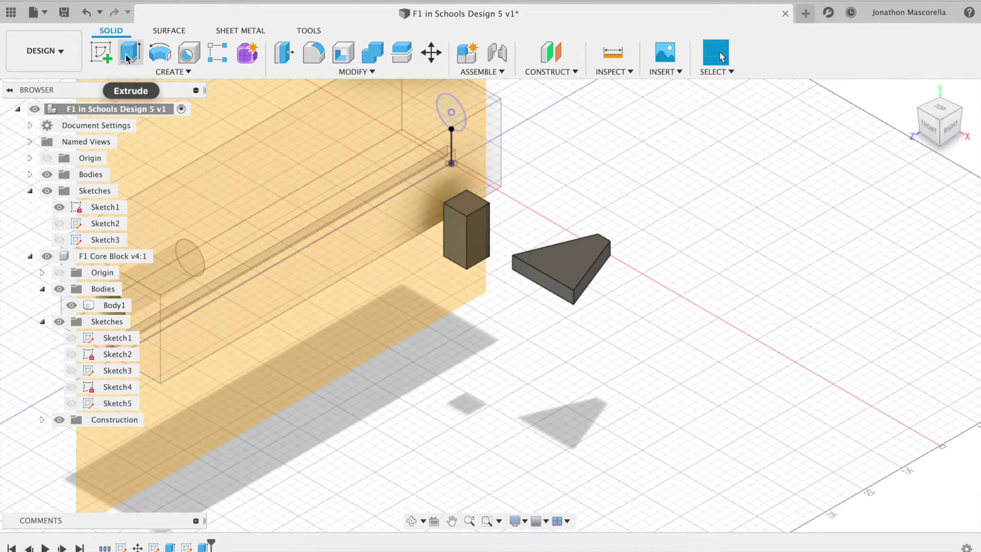
click(101, 52)
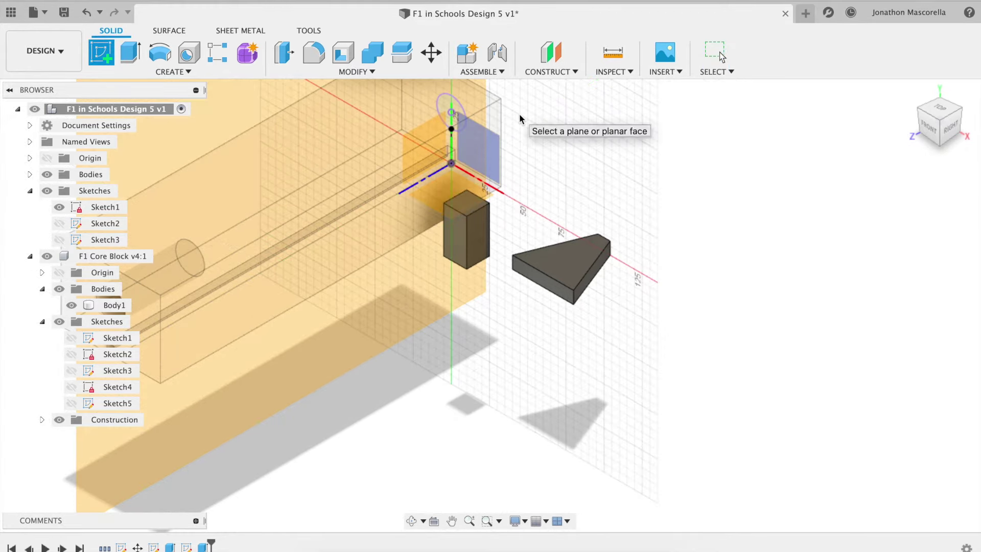
scroll(350, 379, down, 3)
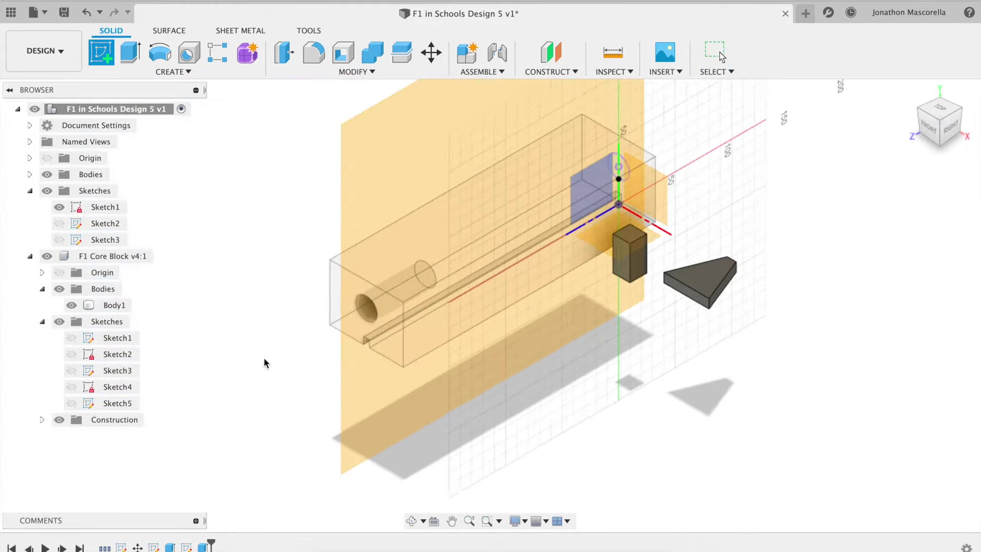
click(284, 304)
click(160, 53)
click(570, 273)
text(26)
key(Return)
key(Escape)
click(585, 283)
Step: Extrude the 26 mm circle 15 mm as a new body for the wheel
click(111, 30)
click(131, 54)
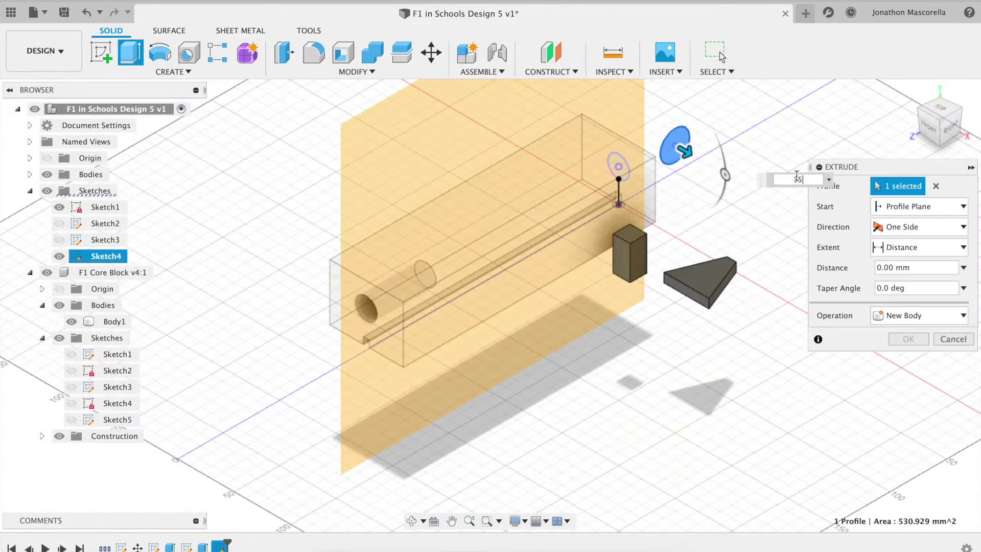
text(11)
key(Return)
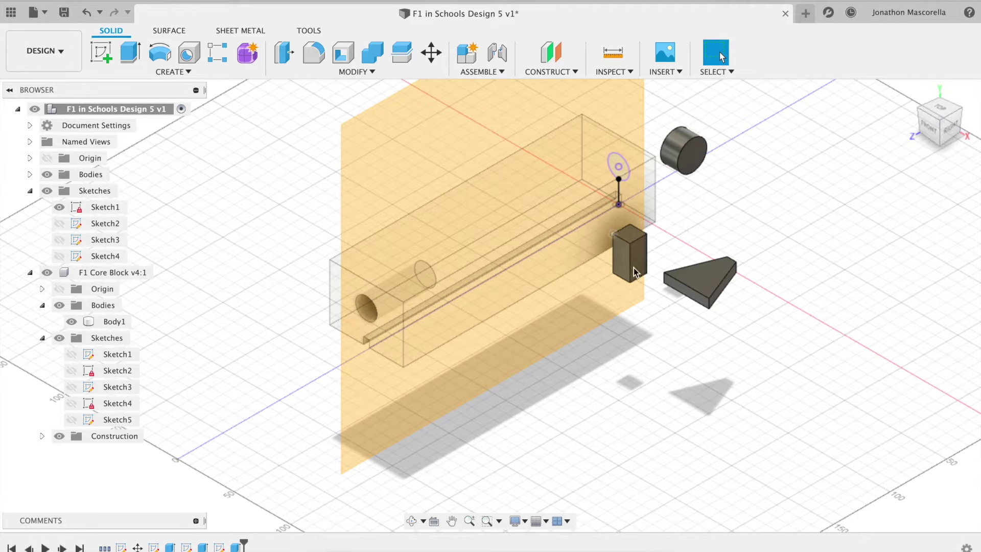
Step: List the design's bodies and rename the trapezoidal body as Cargo
click(540, 205)
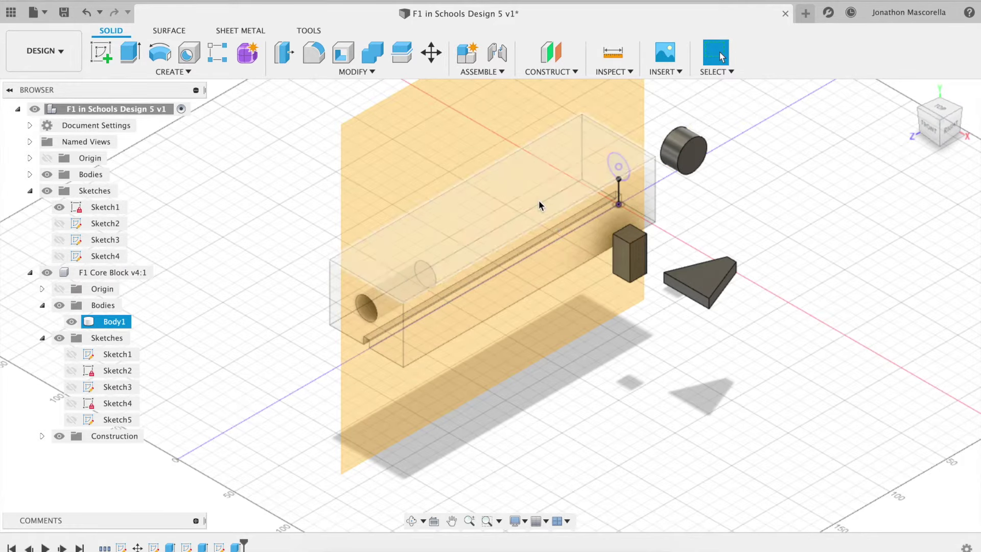
click(30, 175)
click(30, 240)
right_click(92, 207)
key(Escape)
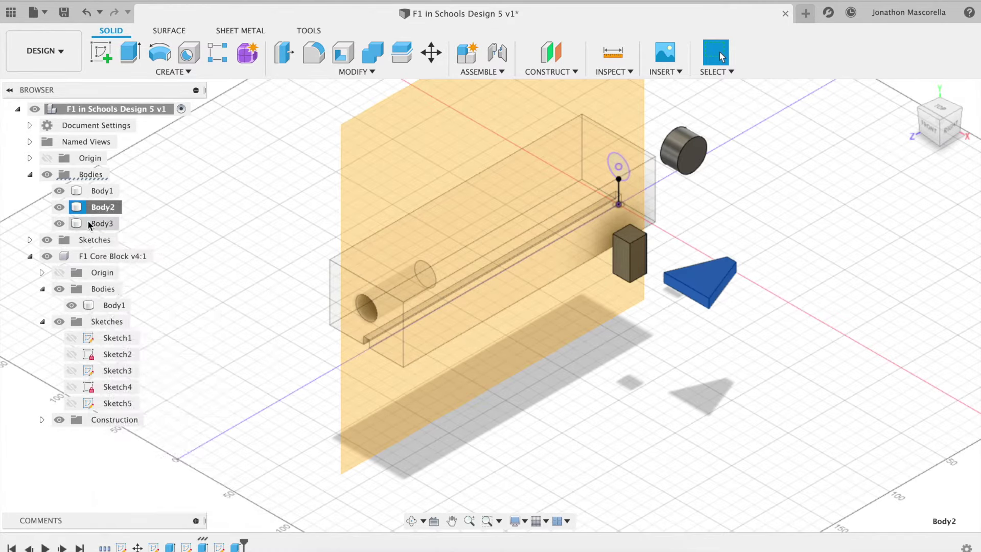
double_click(102, 207)
text(Cargo)
key(Return)
Step: Rename the cylindrical body as Wheel and the small rectangular block as 15mm Spacer
click(108, 224)
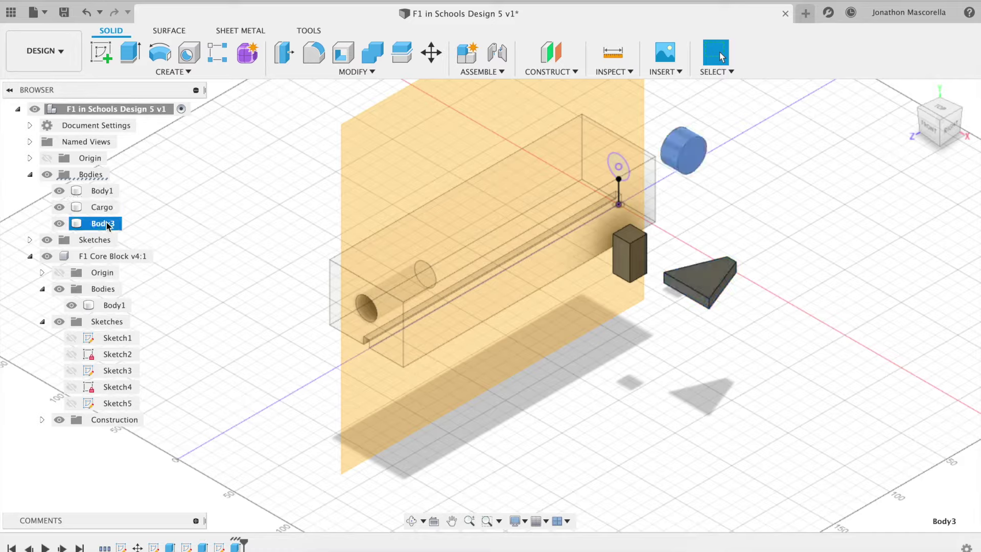
text(Wheel)
key(Return)
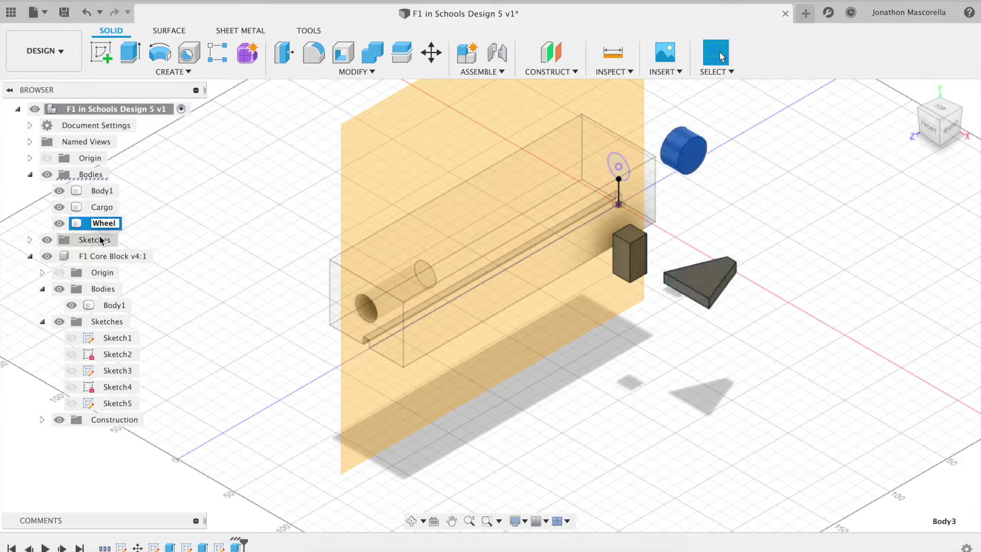
click(99, 193)
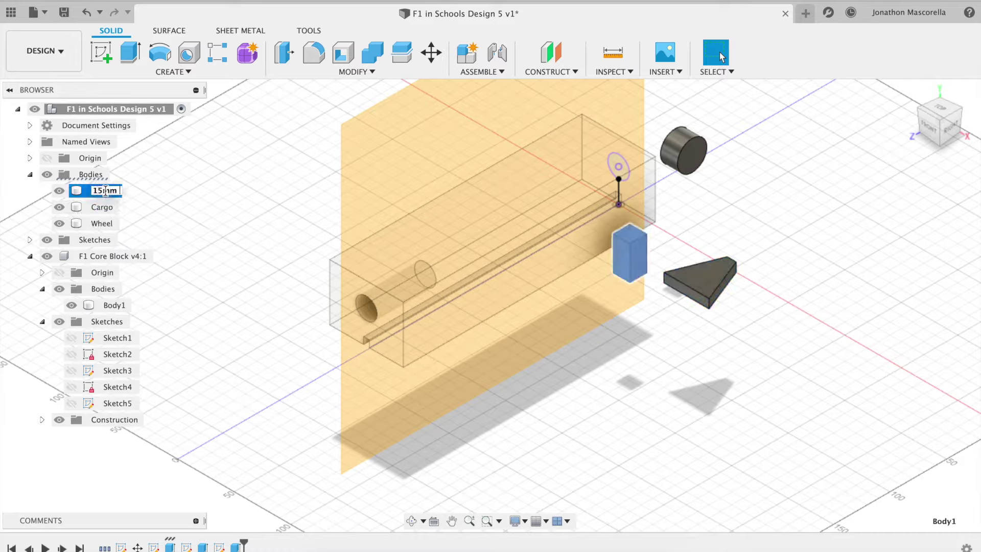
key(Return)
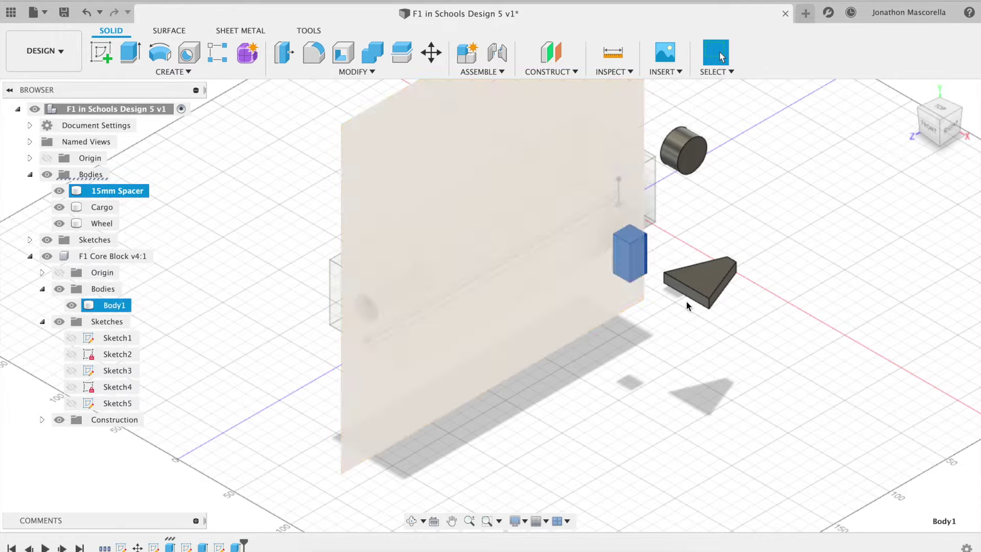
Step: Make a copy of the 15mm Spacer body, offset 30 mm along the core block's length in the top view
click(939, 109)
right_click(85, 196)
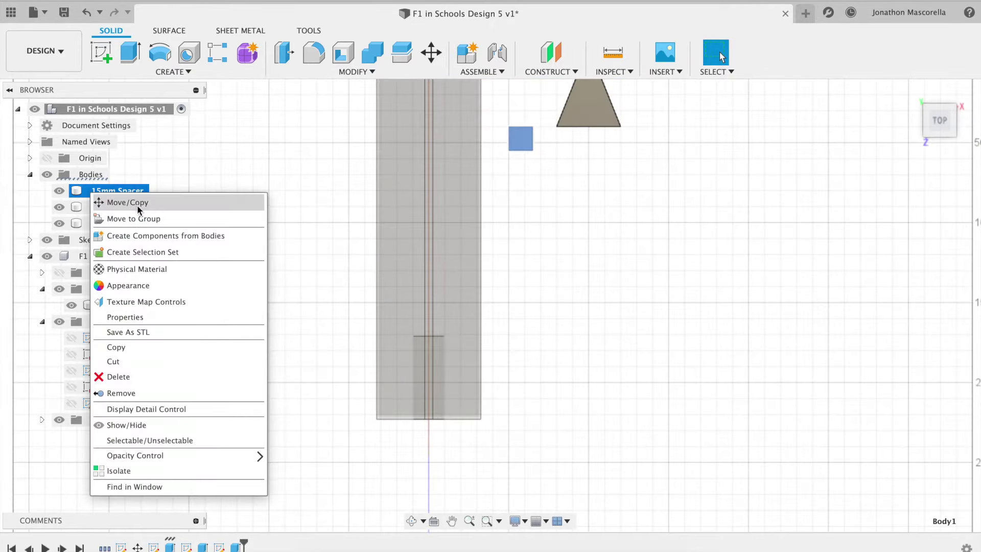
click(261, 201)
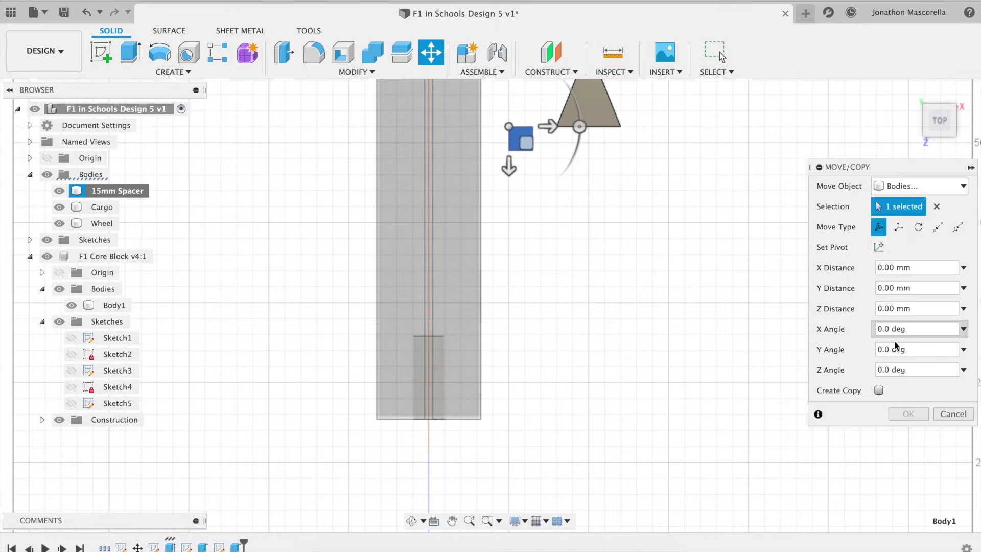
drag(509, 167, 498, 220)
key(Return)
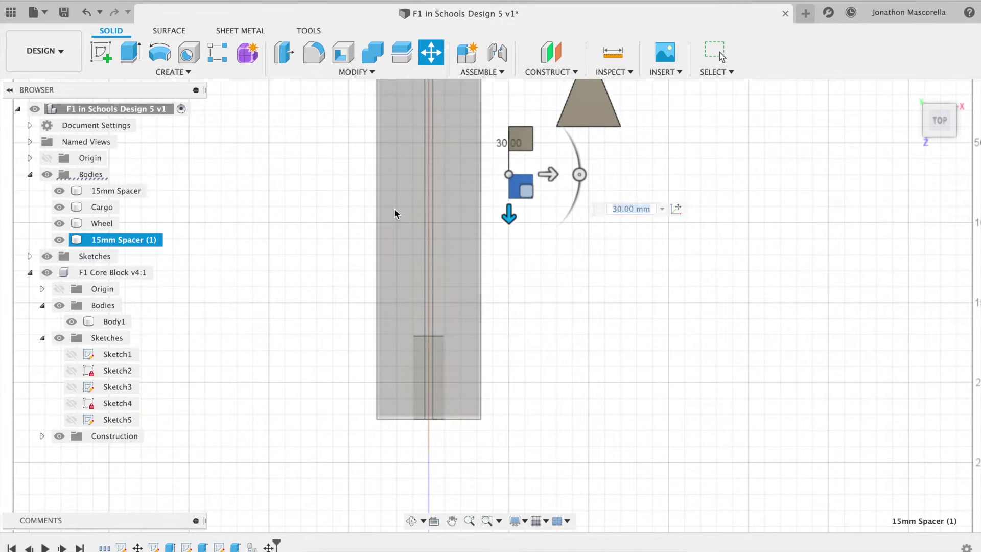
Step: Start a sketch on the horizontal origin plane and project the core block's two long lower edges and the end edges beside the groove
scroll(652, 231, up, 3)
click(101, 52)
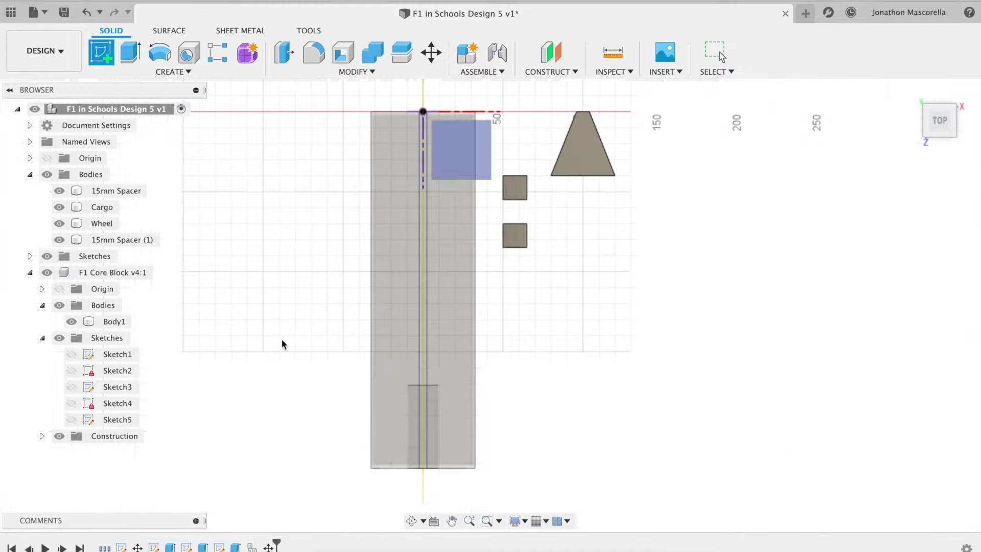
click(461, 153)
click(125, 59)
drag(937, 121, 907, 110)
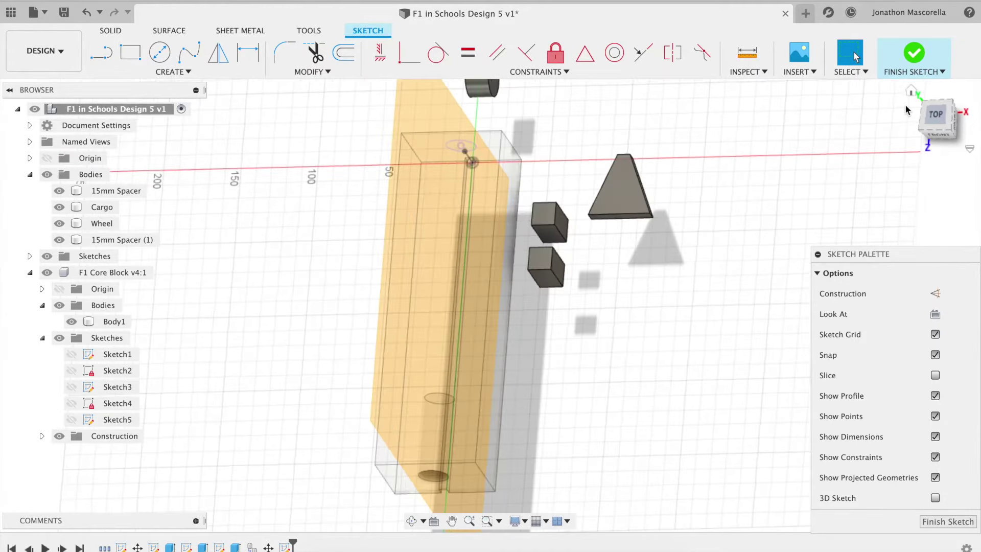
key(p)
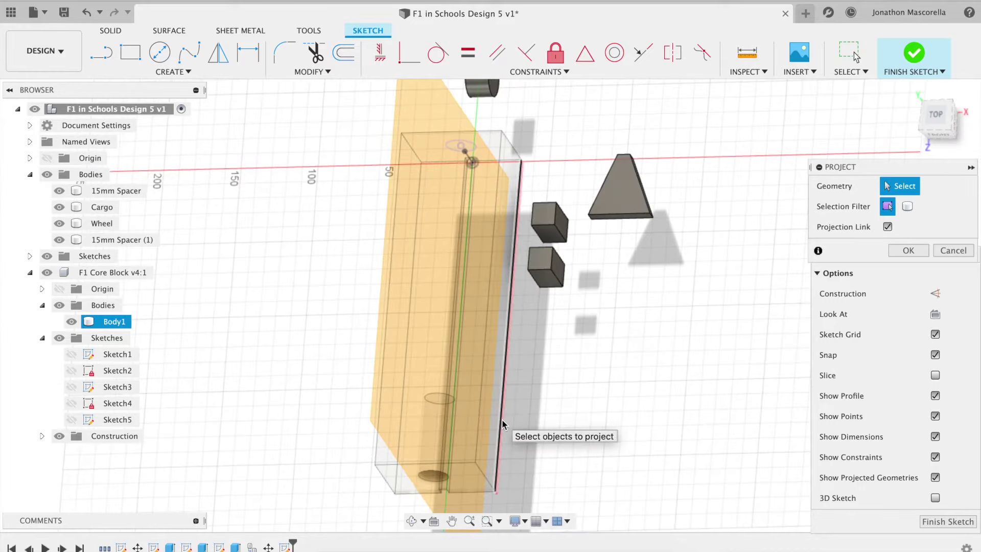
click(502, 419)
drag(938, 120, 970, 119)
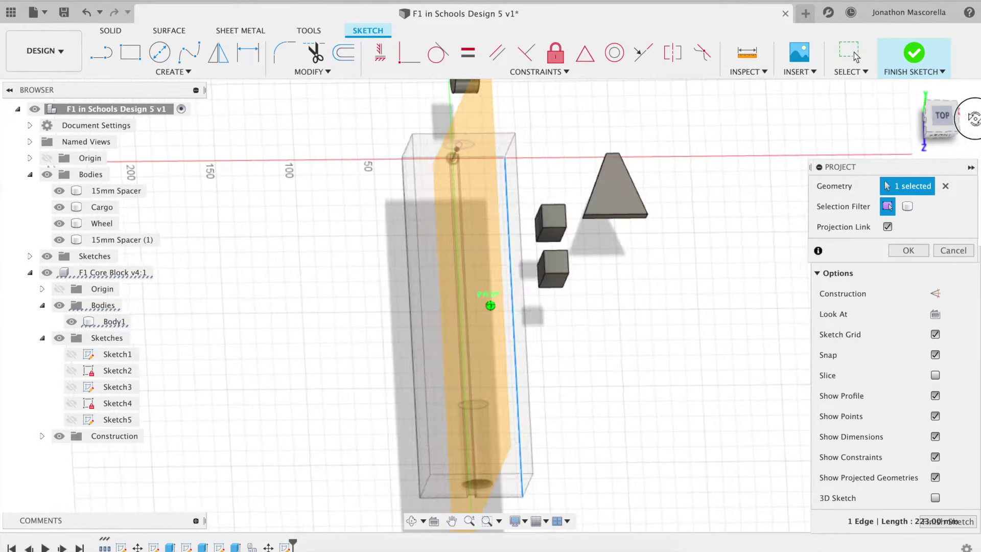
click(418, 395)
click(424, 419)
click(419, 424)
click(507, 496)
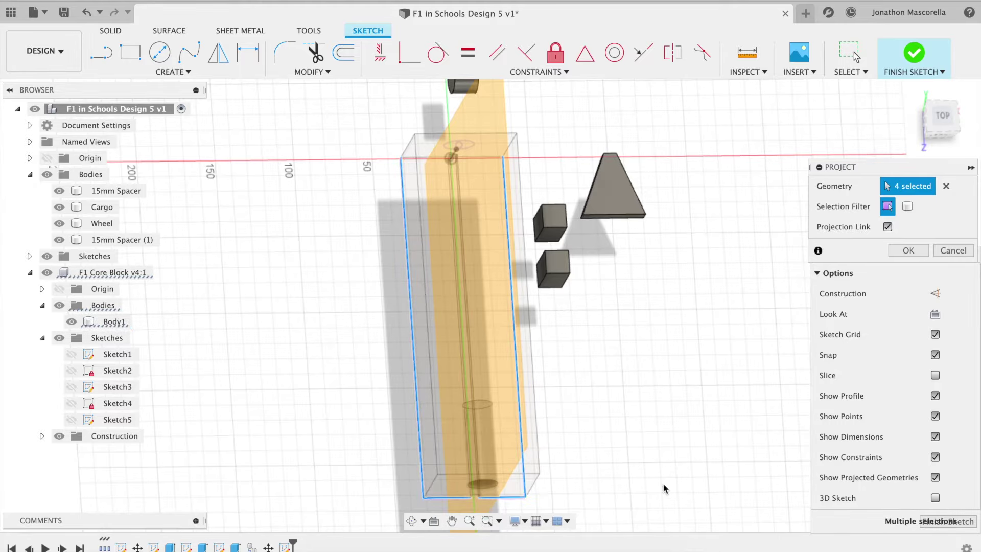
click(896, 251)
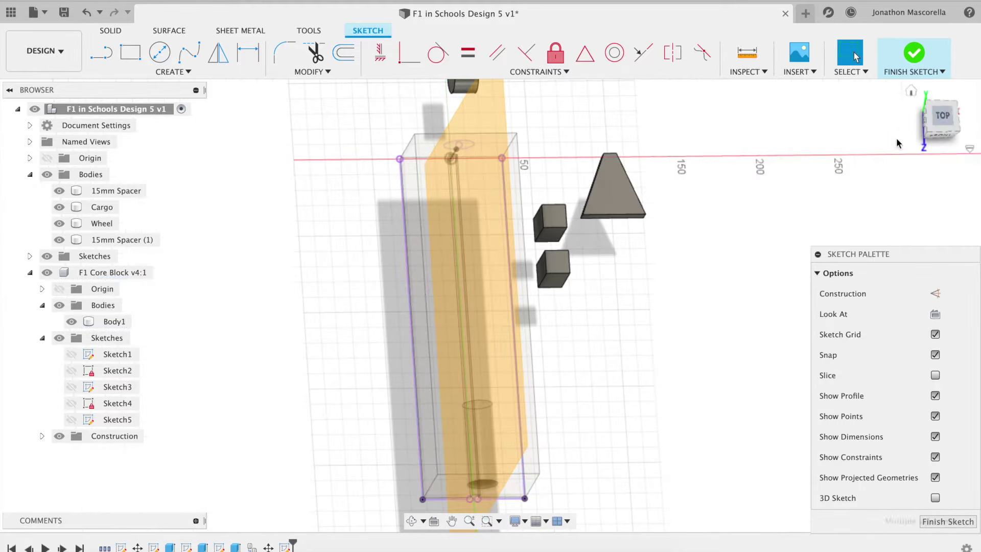
Step: Draw a rectangle across the core block's full width, 155 mm long, from the projected corner at the cartridge-hole end
click(945, 120)
key(r)
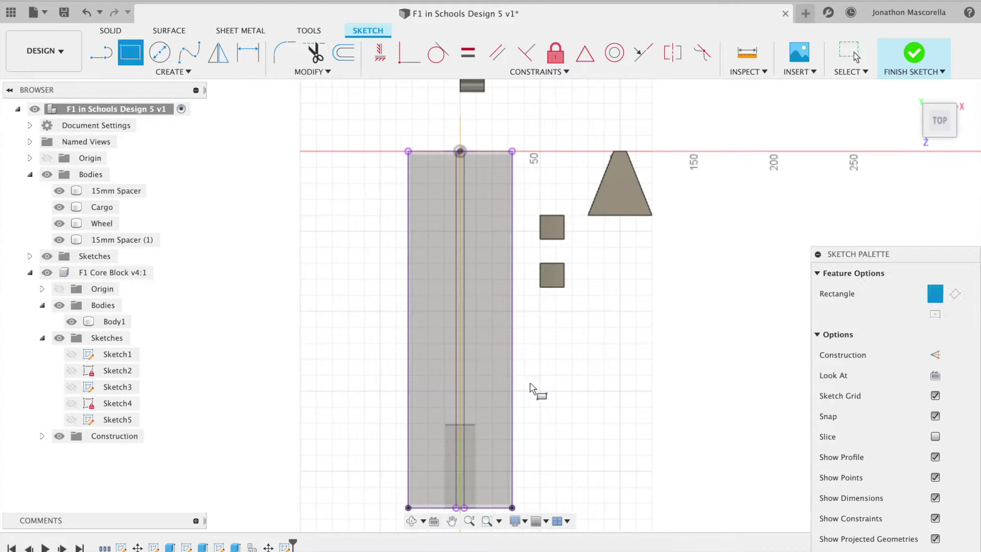
click(512, 507)
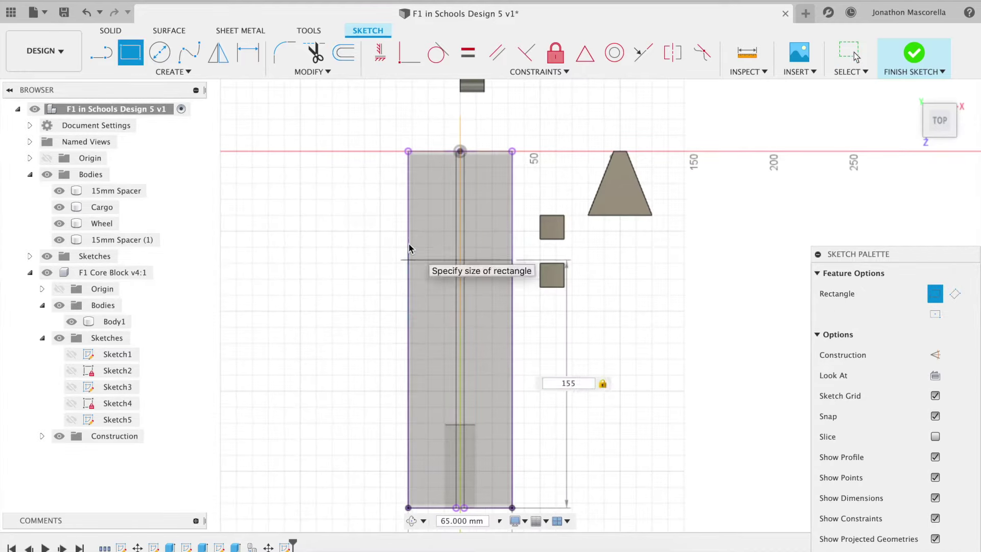
text(155)
key(Return)
key(Escape)
Step: Try to move the wheel's round face from the home view, and finish the rectangle sketch
click(954, 136)
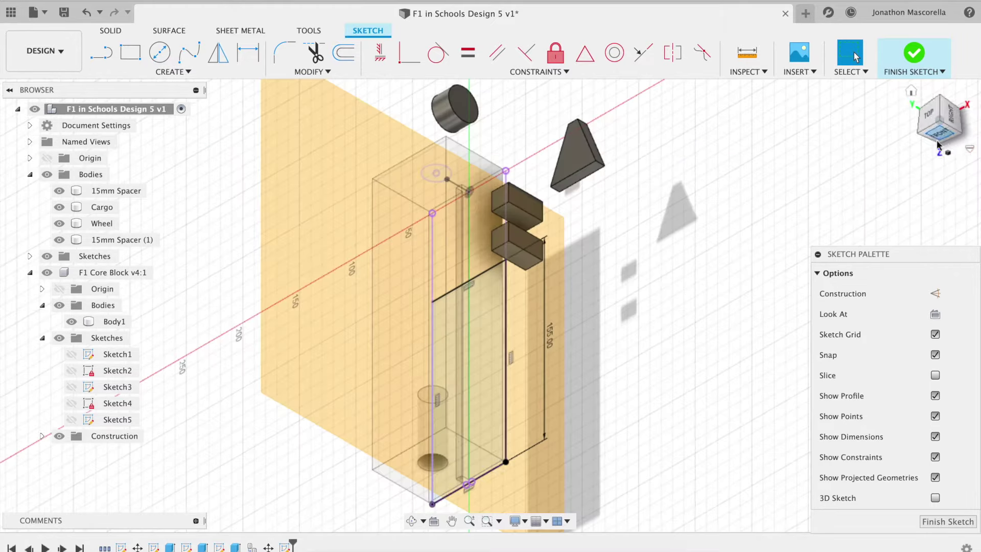
mouse_move(937, 115)
mouse_down()
mouse_move(955, 109)
mouse_move(937, 124)
mouse_up()
click(912, 92)
scroll(470, 377, up, 8)
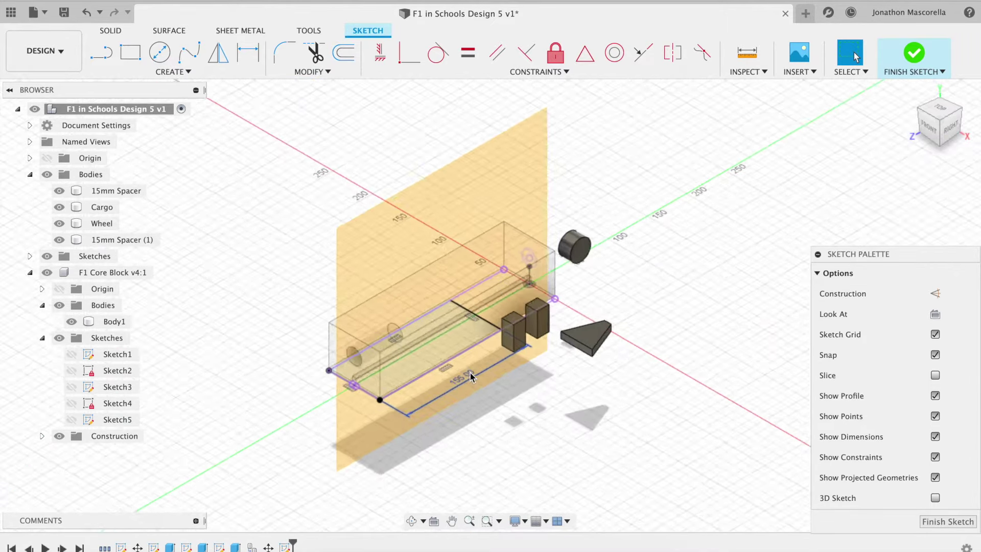
scroll(679, 360, down, 3)
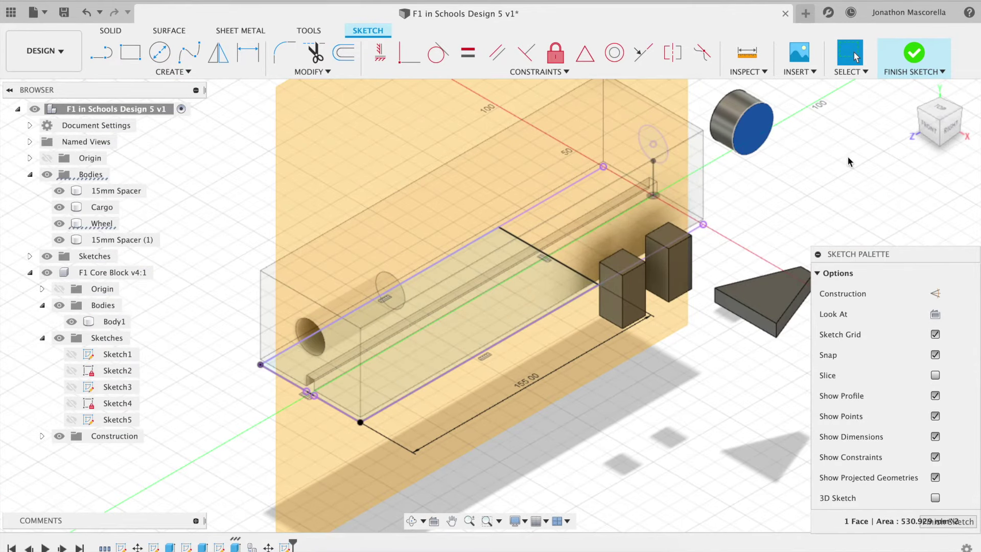
right_click(754, 129)
click(698, 144)
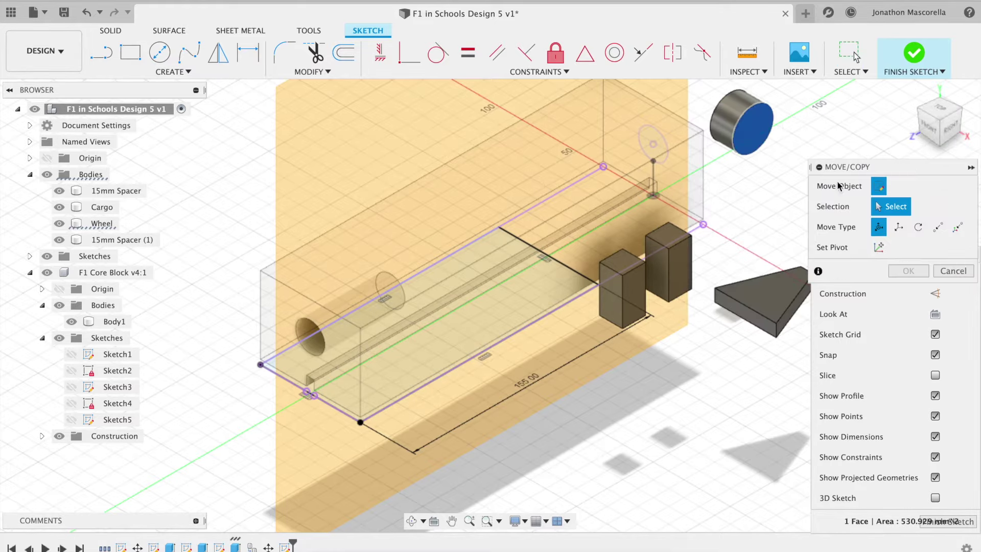
click(914, 53)
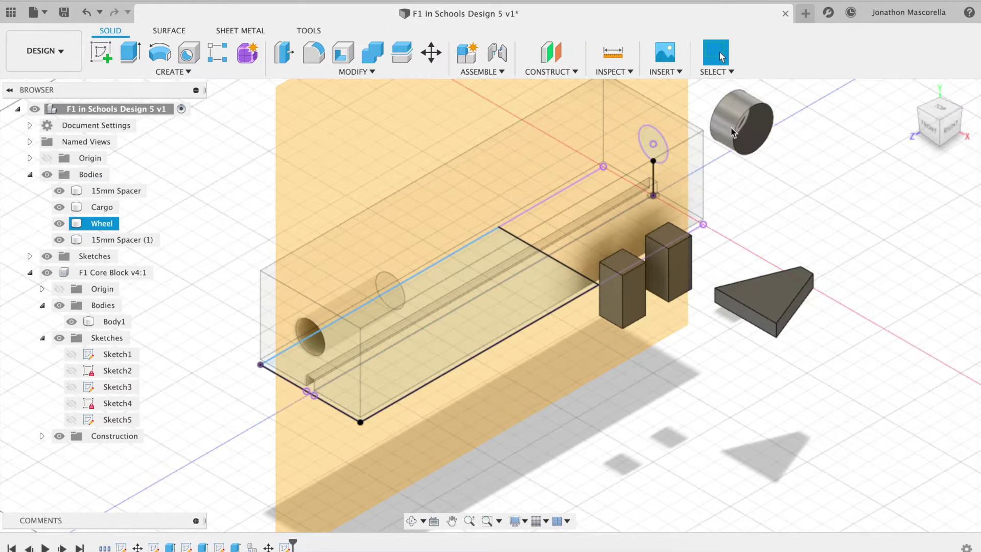
Step: Move the Wheel body lengthwise along the core block toward the cartridge-hole end
right_click(742, 148)
click(683, 145)
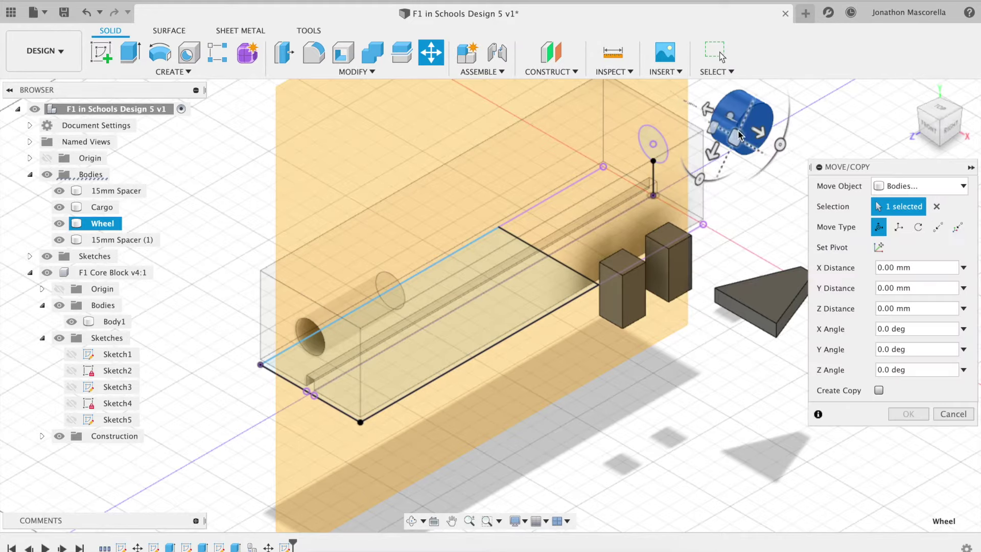
click(936, 206)
click(743, 111)
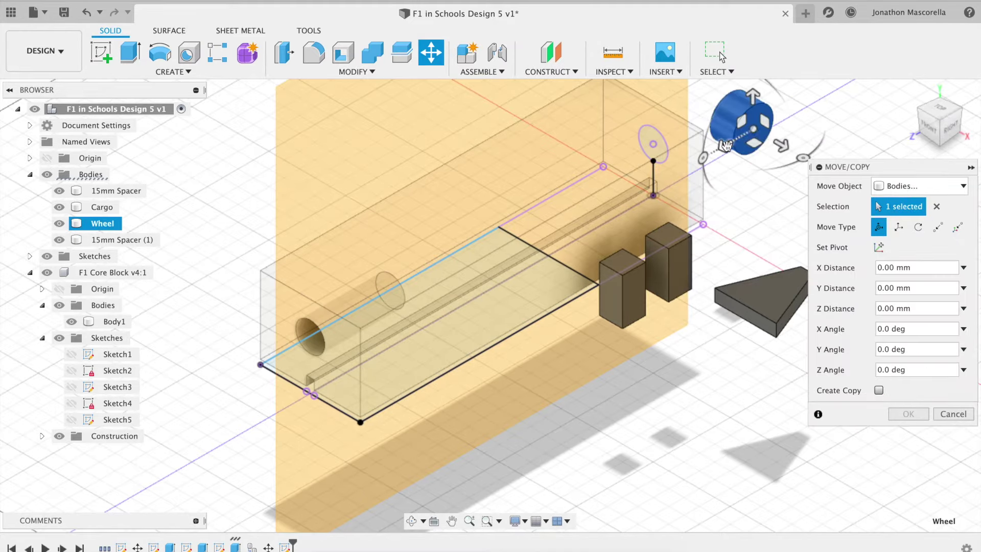
drag(726, 146, 534, 235)
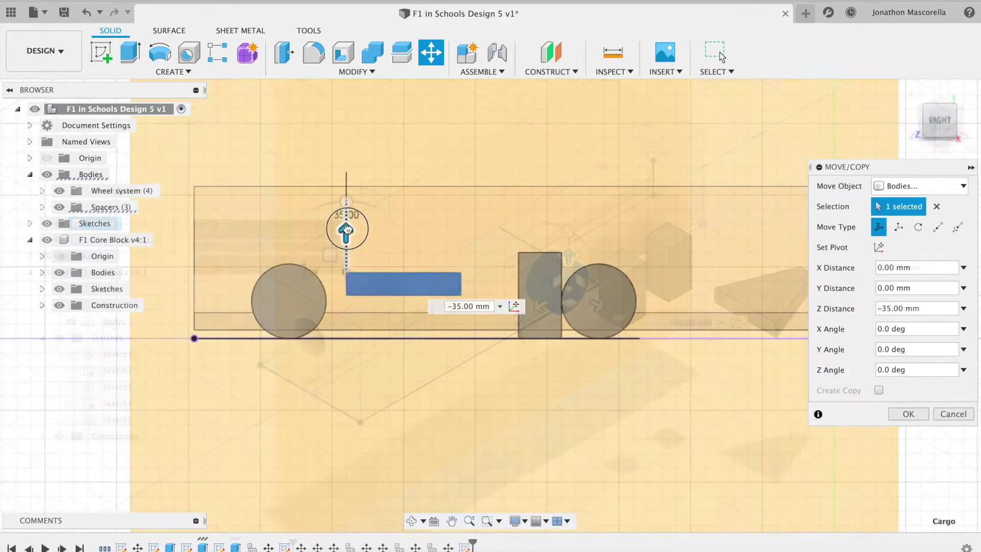
Step: Lower the Cargo body between the wheels using a Z distance of -30 mm
drag(348, 229, 346, 228)
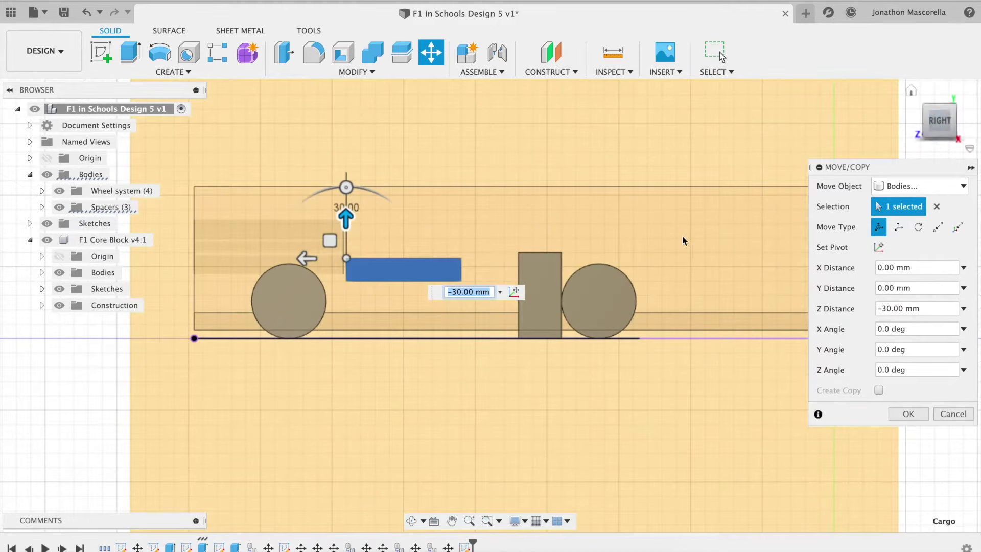
key(Return)
drag(944, 127, 923, 121)
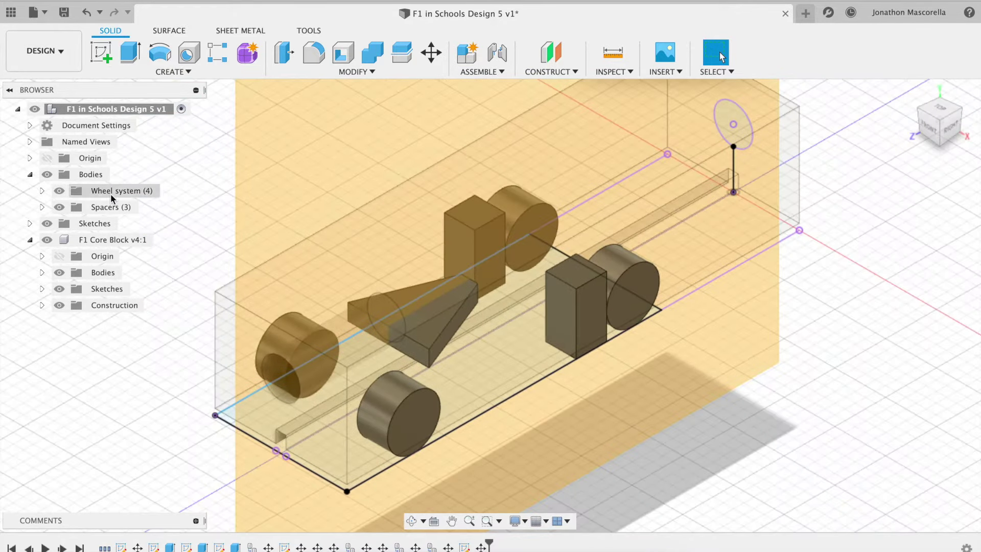
Step: Expand the Spacers body group, select its Cargo body and return to the home view
click(42, 206)
right_click(102, 242)
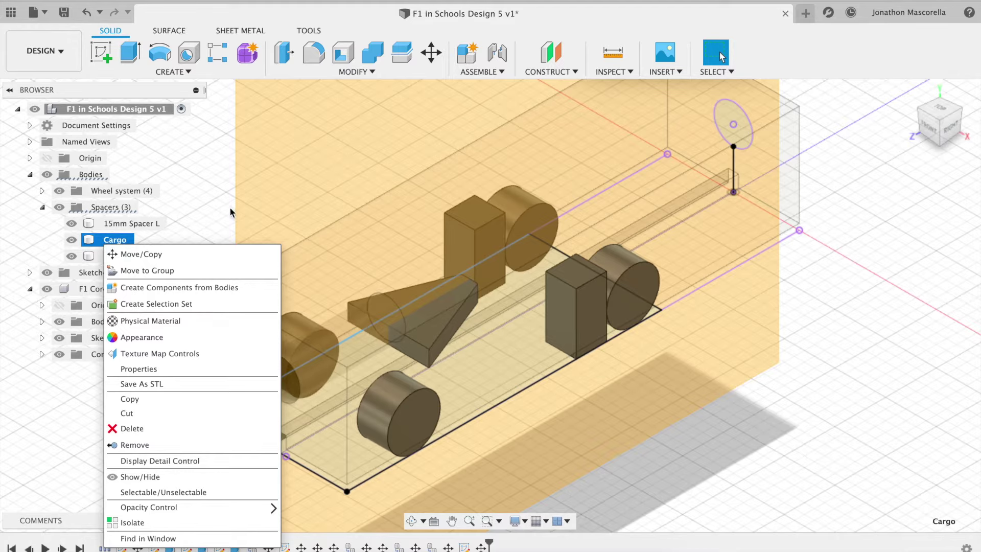
click(205, 210)
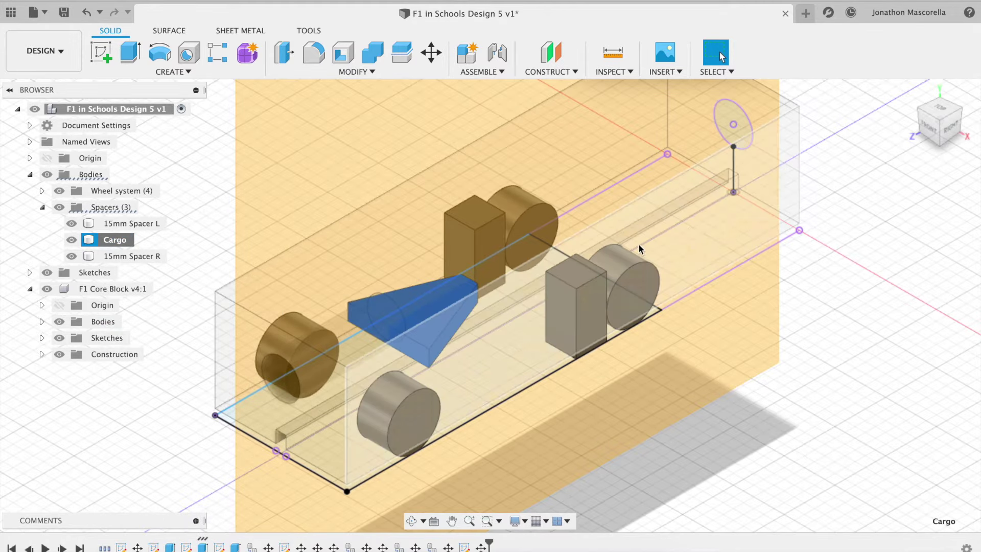
click(919, 94)
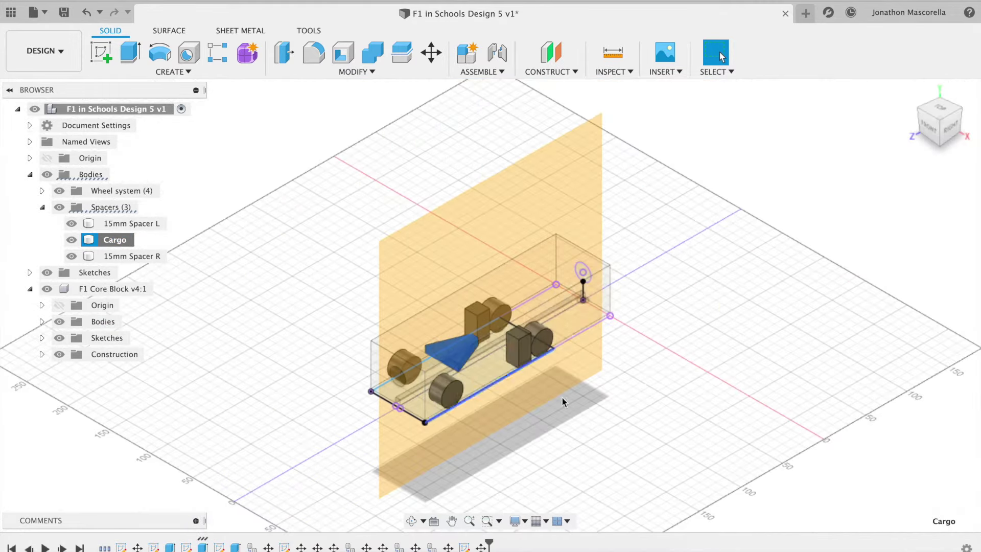
Step: Create a construction plane at 0 mm offset from the core block's front end face
click(552, 84)
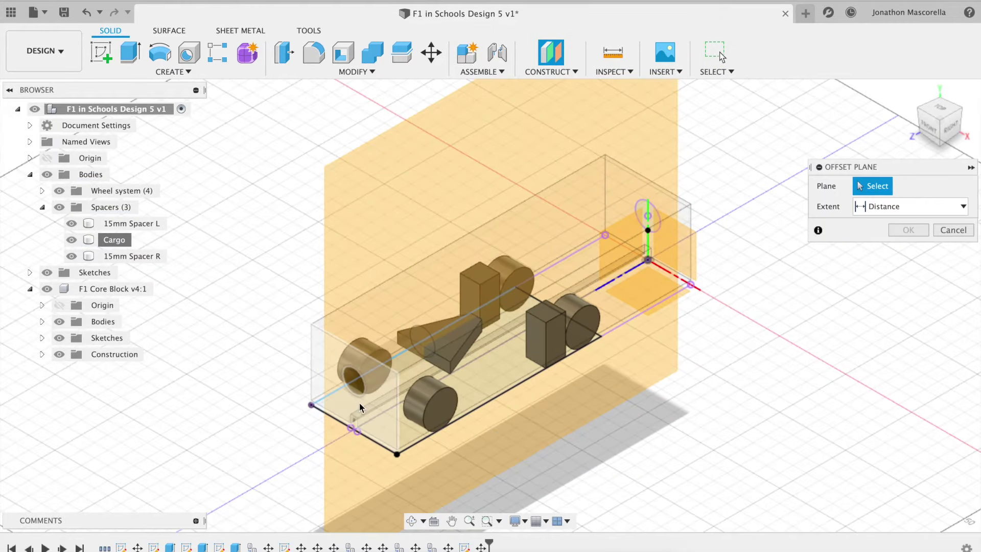
click(316, 388)
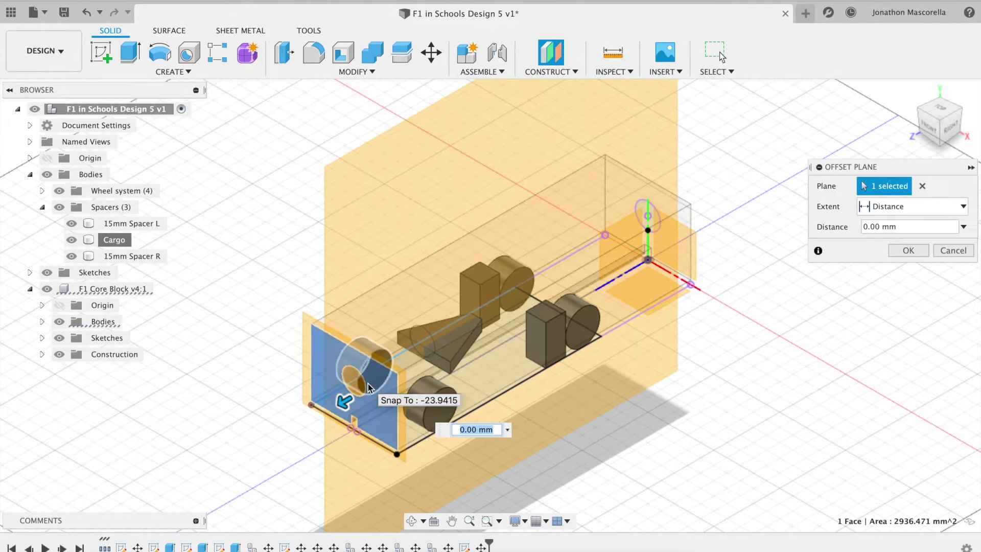
key(Return)
click(933, 131)
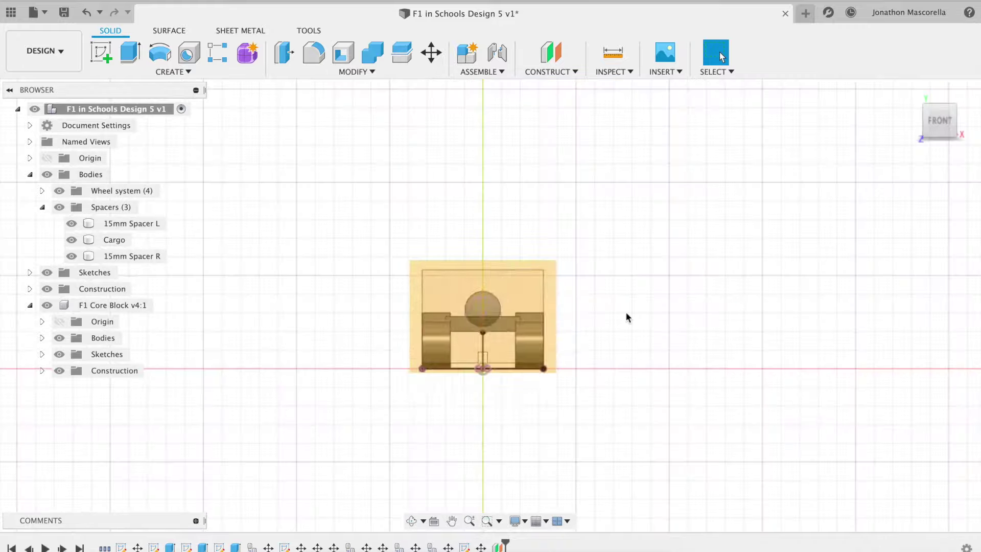
Step: Start a sketch on the construction plane at the block's front end and project the cartridge hole's circular edge into it
click(103, 55)
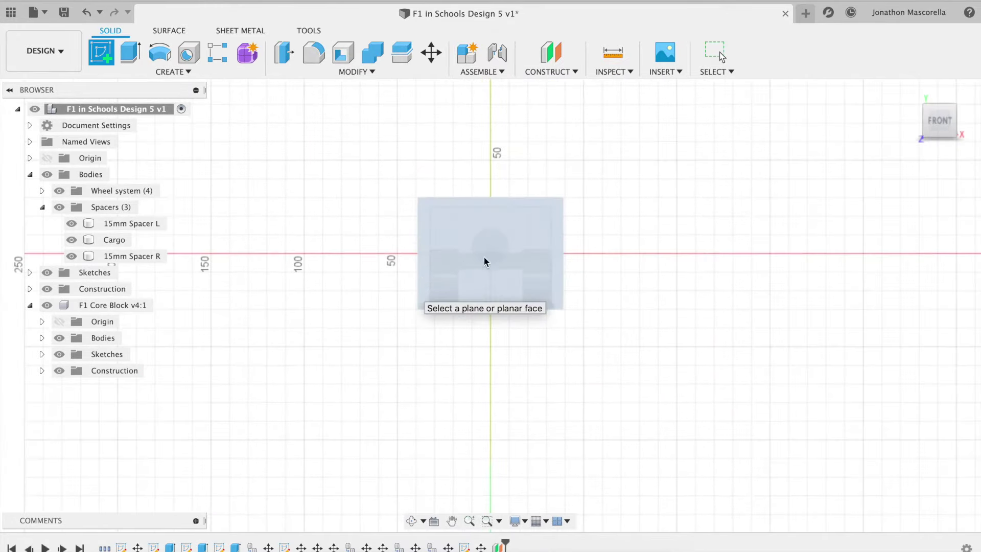
click(493, 243)
scroll(492, 240, up, 10)
mouse_move(931, 129)
mouse_down()
mouse_move(916, 127)
mouse_move(933, 128)
mouse_up()
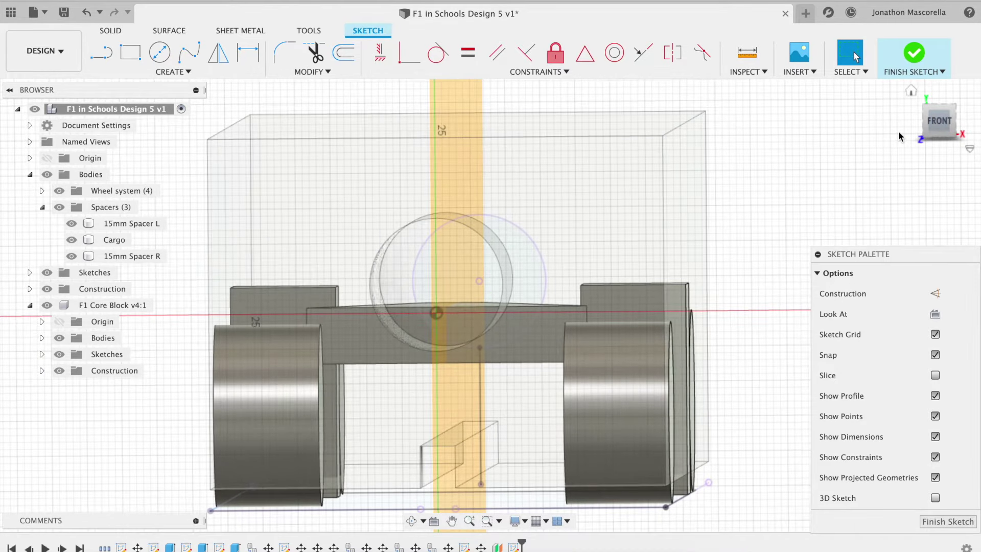
key(p)
click(489, 252)
key(Return)
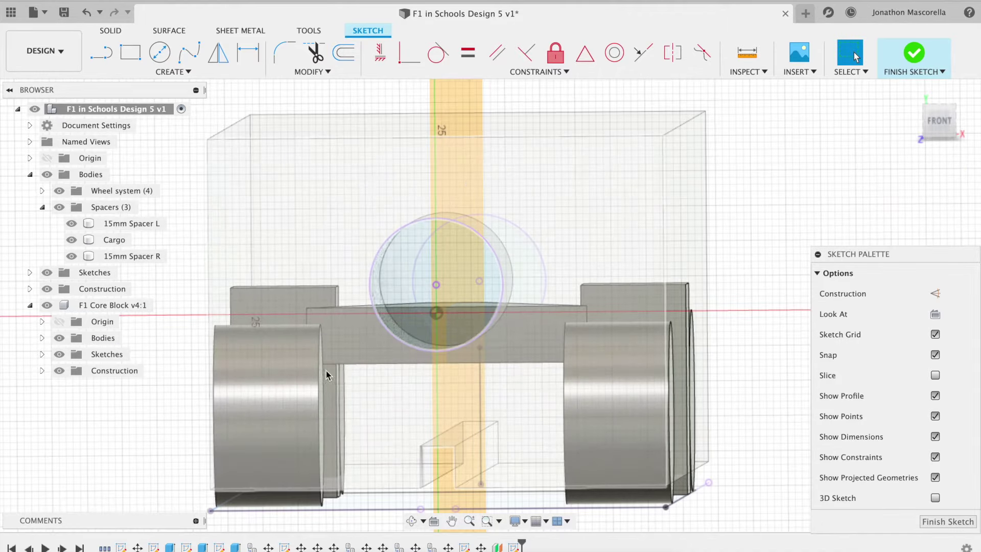
Step: Project the core block's two lower front edges on either side of the central groove into the sketch
key(p)
click(490, 486)
click(400, 486)
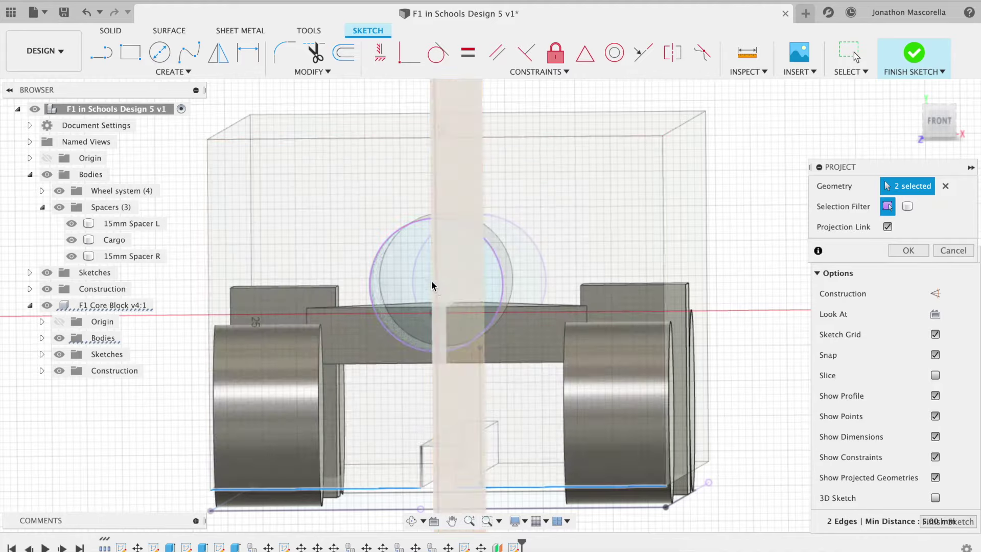
click(434, 283)
key(Return)
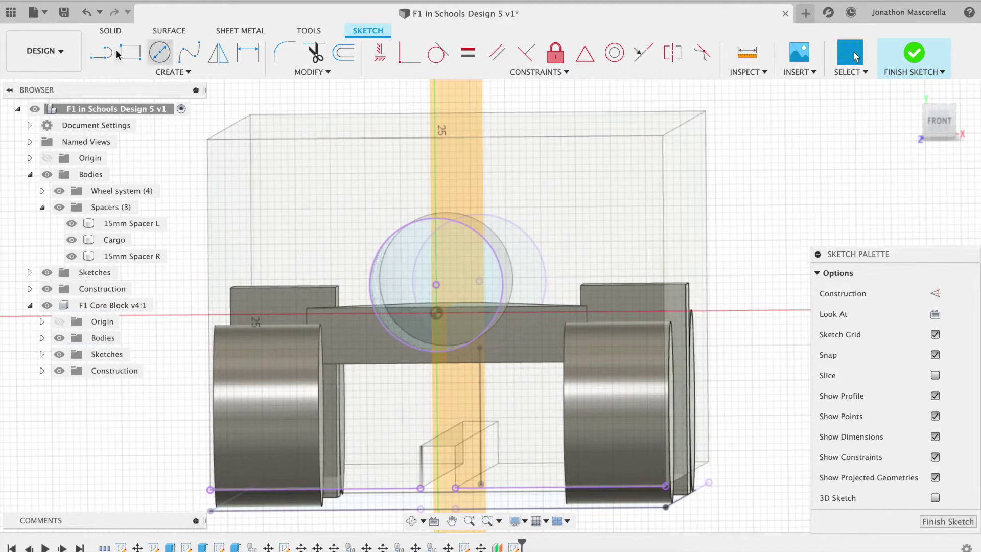
Step: Draw a vertical line from the circle's centre to the block's lower edge and a horizontal line along that edge to the corner
key(l)
click(435, 284)
click(437, 488)
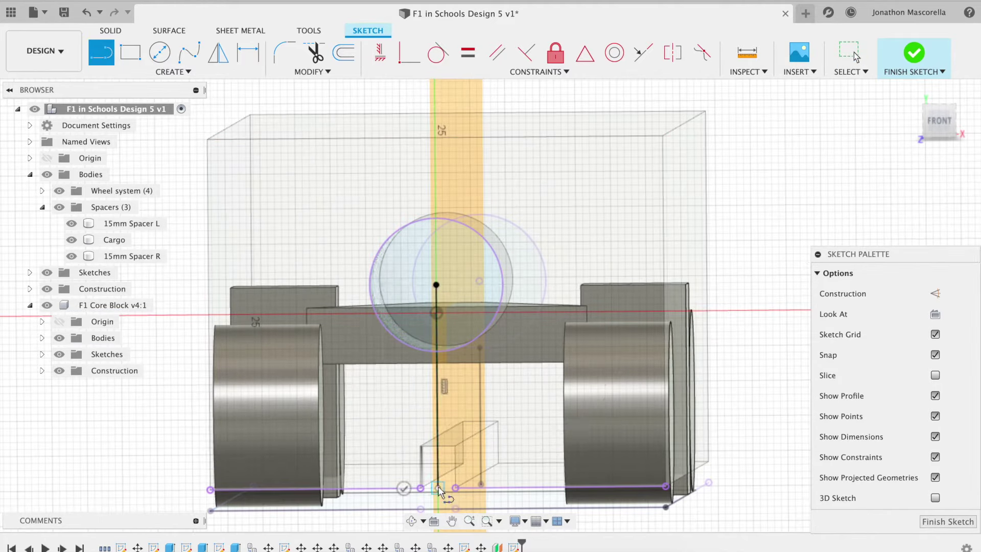
key(Escape)
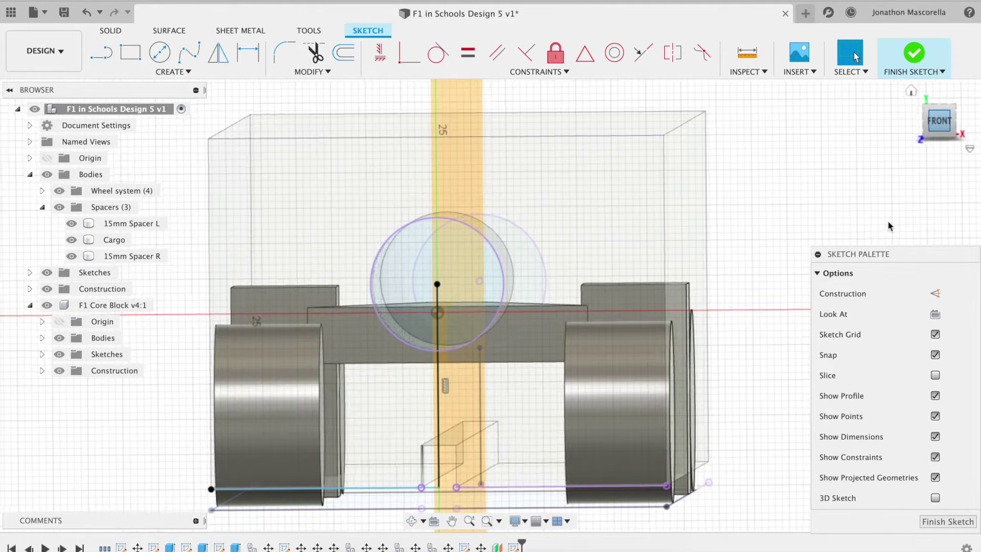
Step: Draw a vertical line just inside the front wheel, from the lower projected edge up to the height of the wheel's top
key(l)
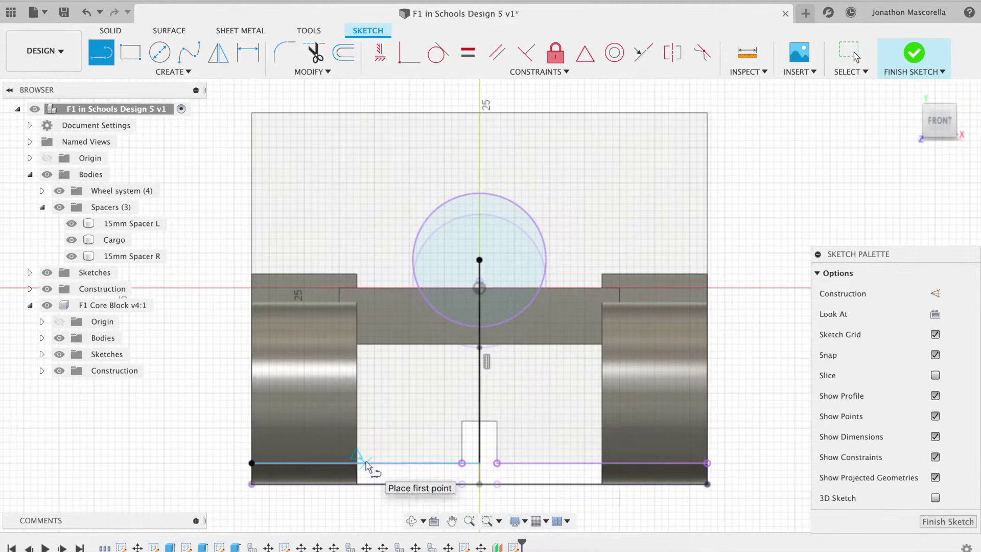
click(365, 464)
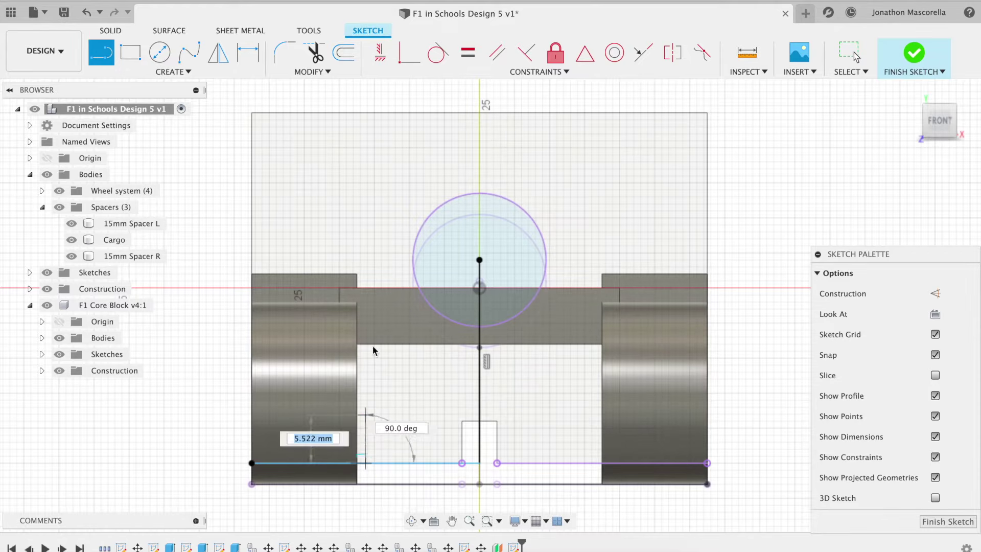
click(366, 303)
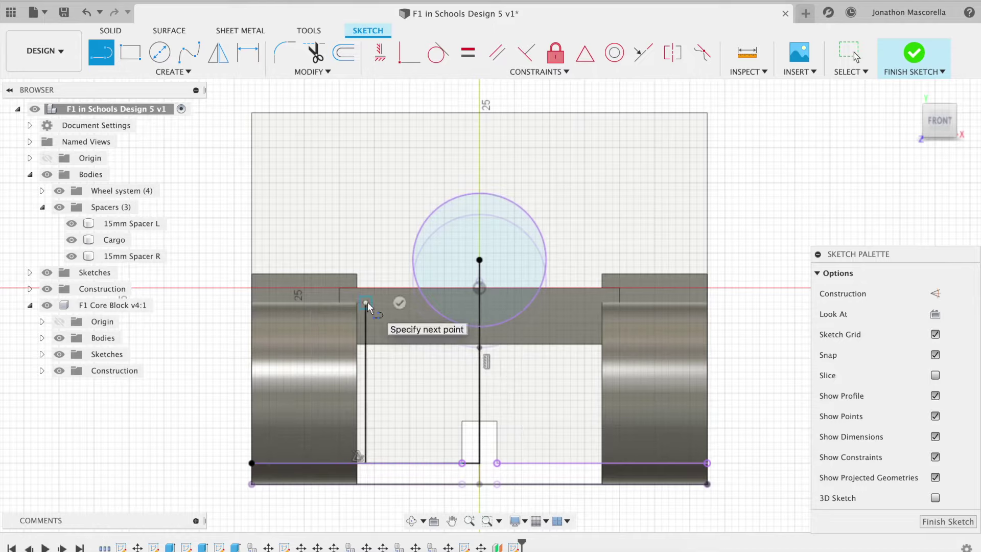
key(Escape)
Step: Draw a 28 mm diameter circle centred on the projected cartridge hole circle
key(c)
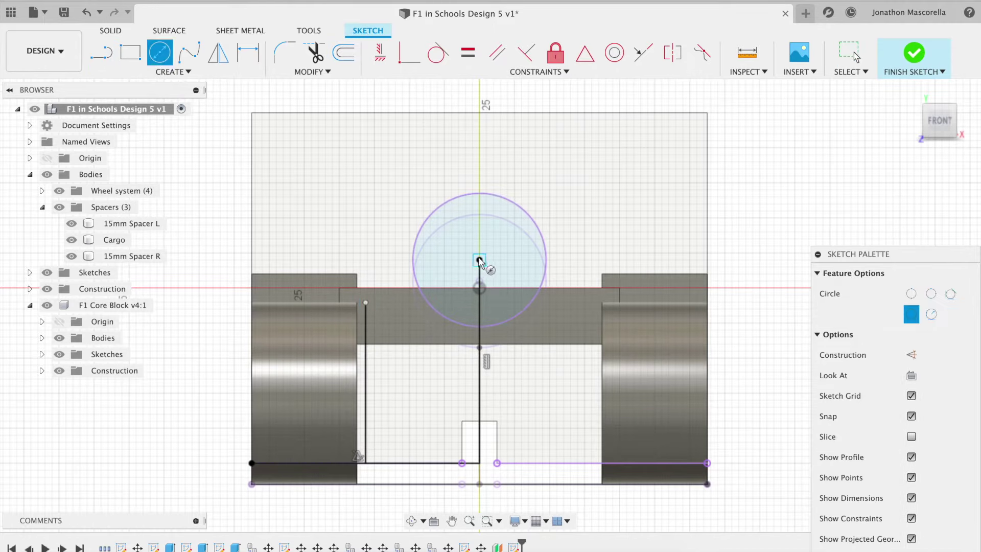
click(479, 261)
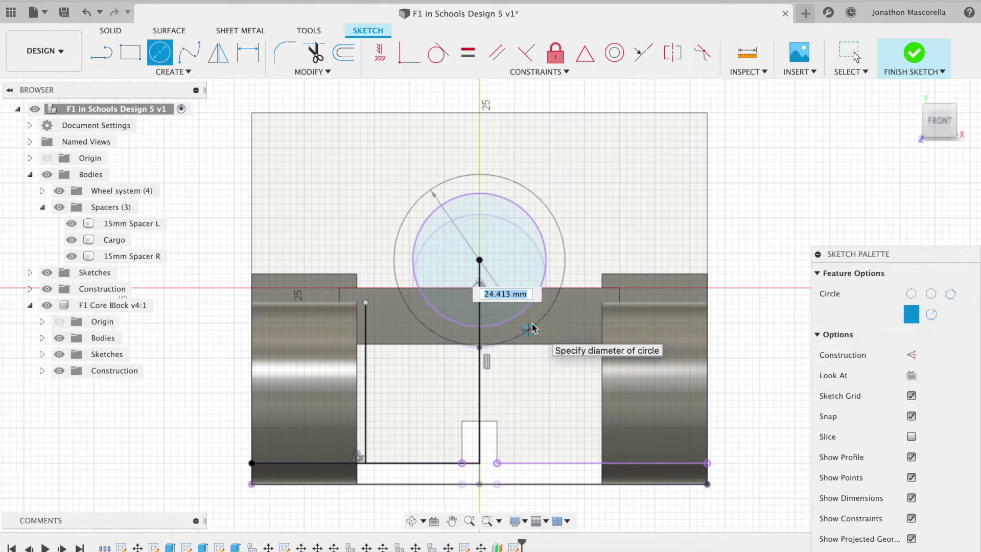
text(28)
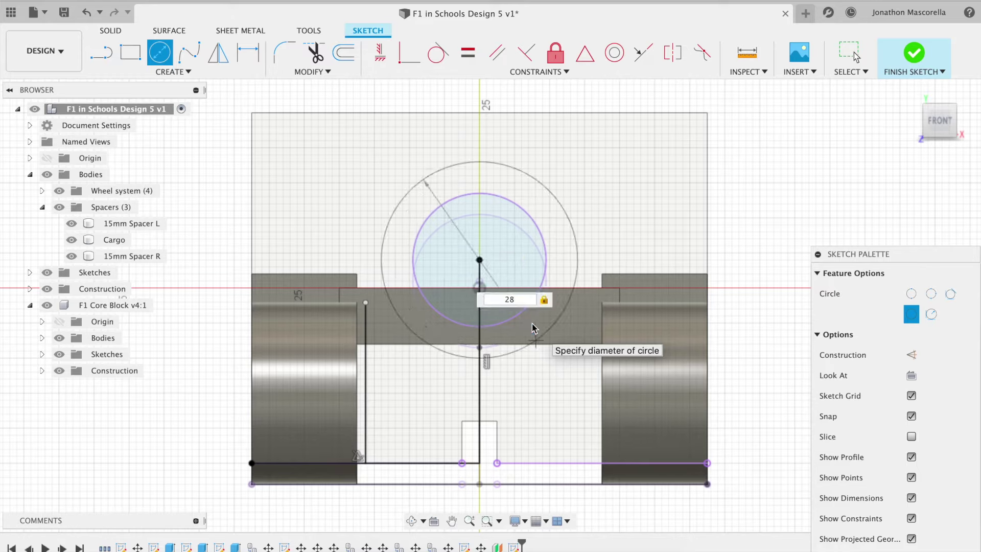
key(Return)
key(Escape)
Step: Draw a small circle above the inner vertical line's end and trim it to an arc linking the line to the 28 mm circle
click(159, 52)
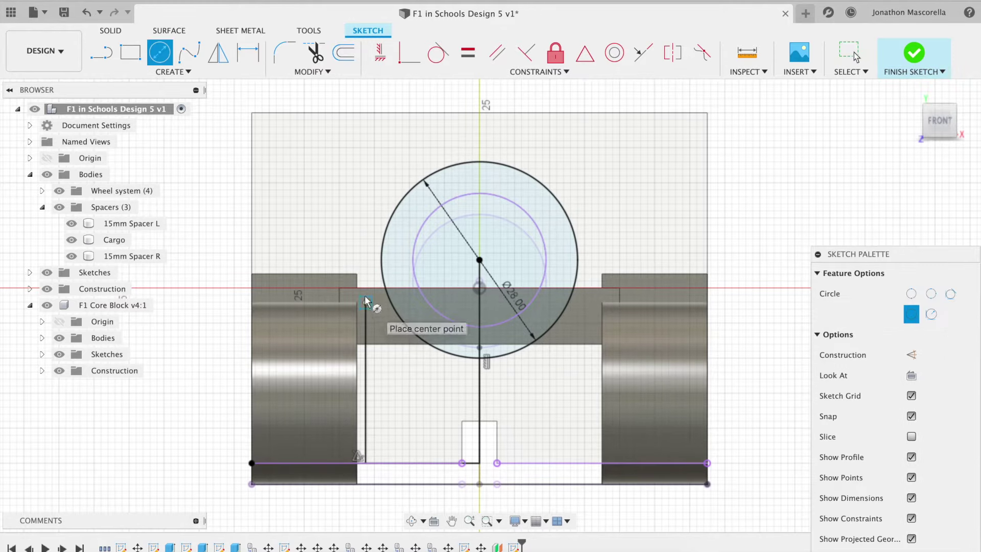
click(365, 274)
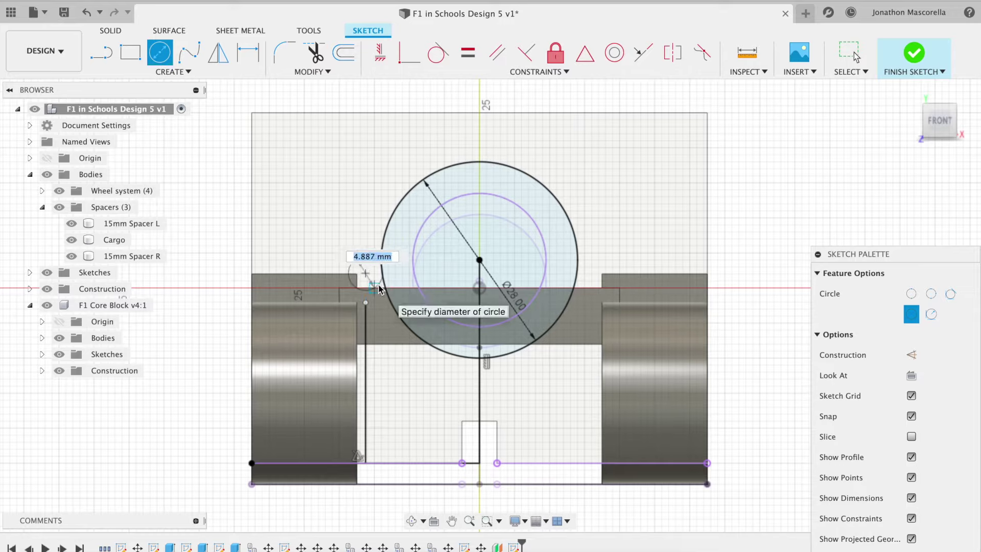
click(390, 296)
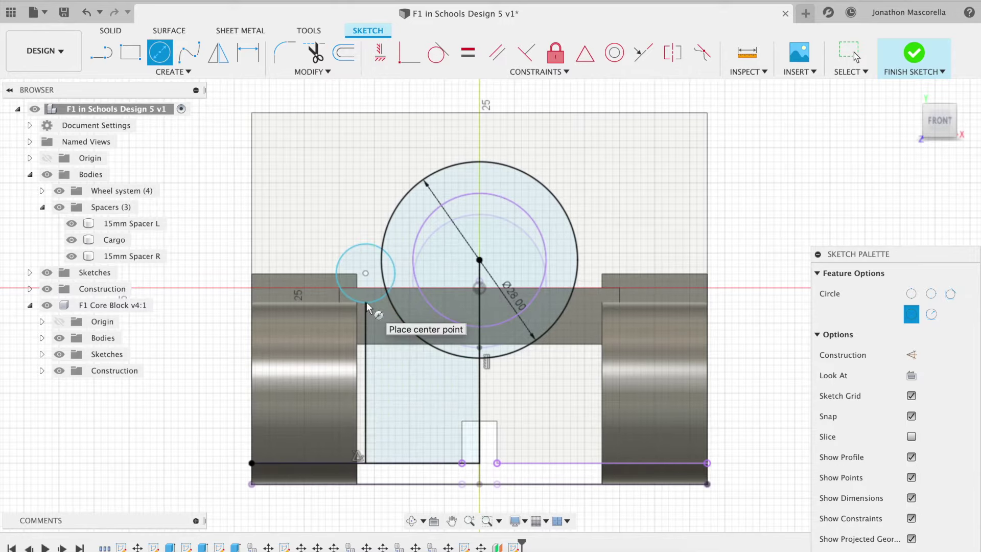
key(Escape)
key(t)
click(394, 268)
click(365, 245)
click(914, 53)
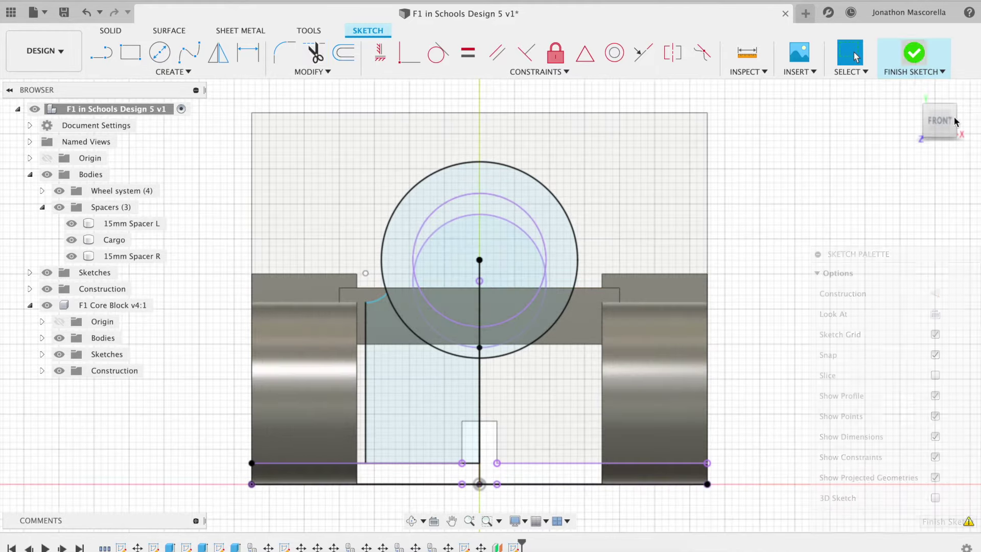
Step: Reopen the front sketch for editing and draw a vertical line from the 28 mm circle's highest point to its centre
double_click(446, 171)
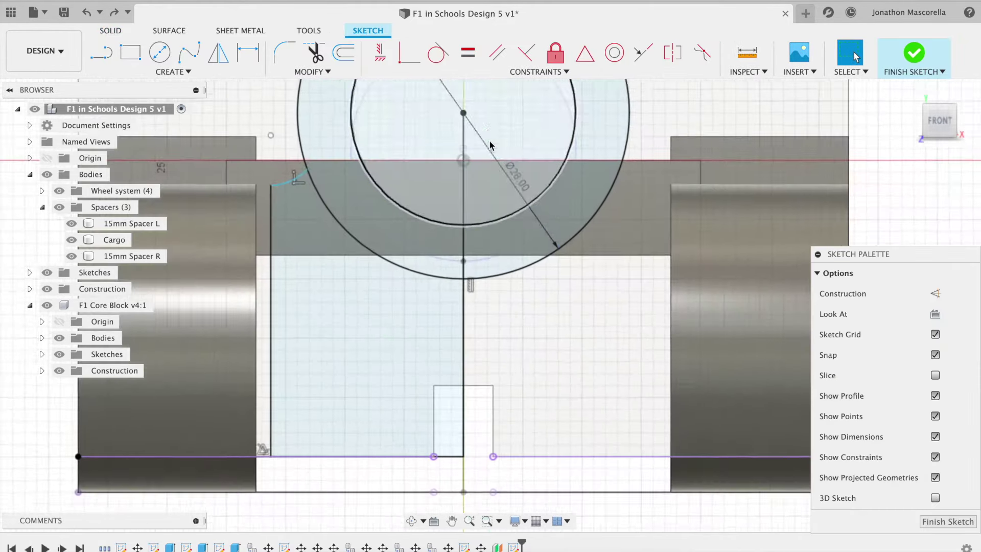
key(l)
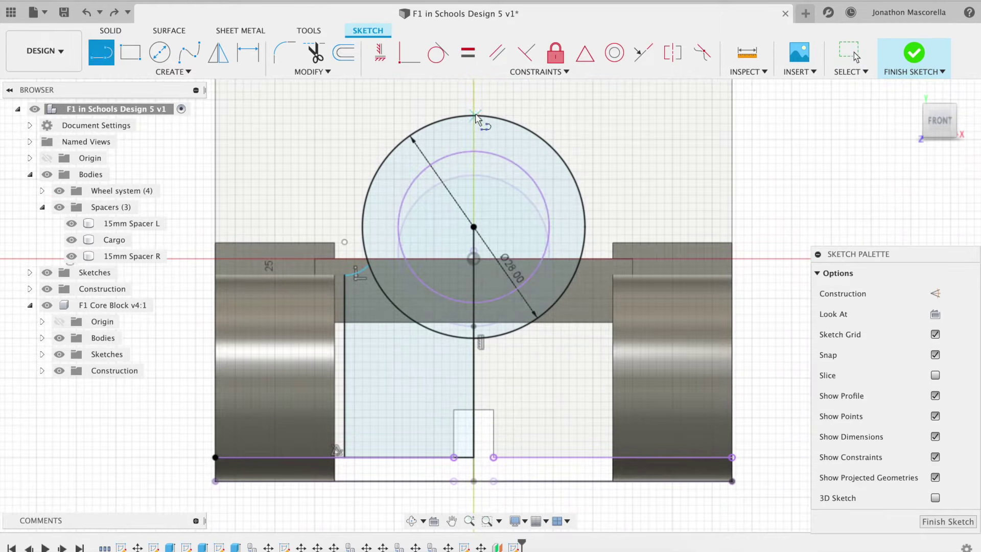
click(475, 117)
click(473, 227)
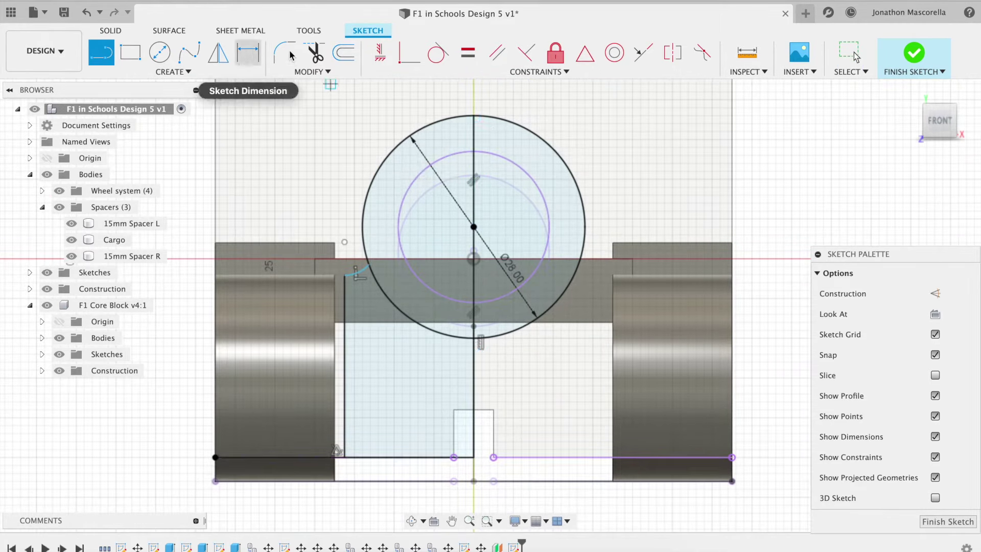
Step: Trim the 28 mm circle to the arc between the centreline's top and the small connecting arc, and finish the sketch
click(314, 53)
click(578, 264)
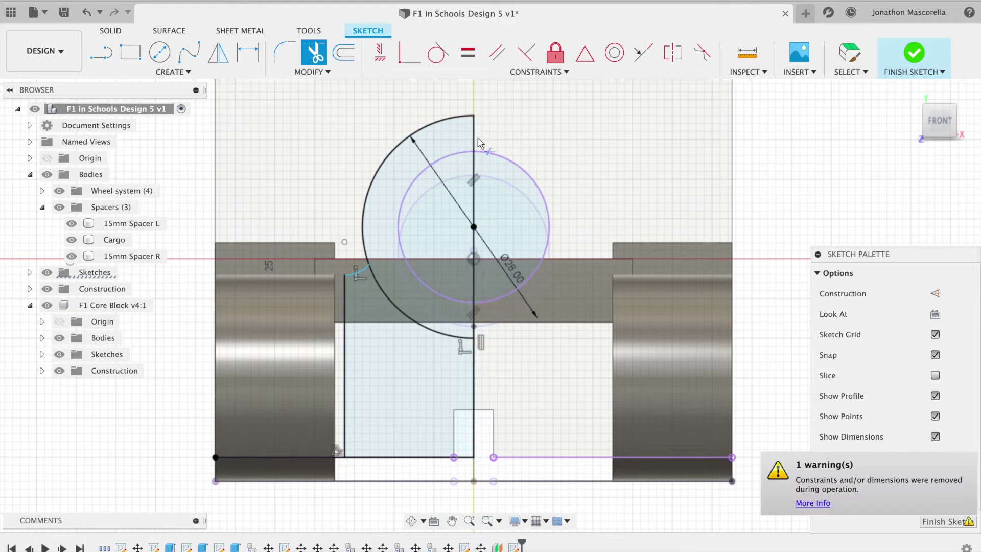
key(ctrl+z)
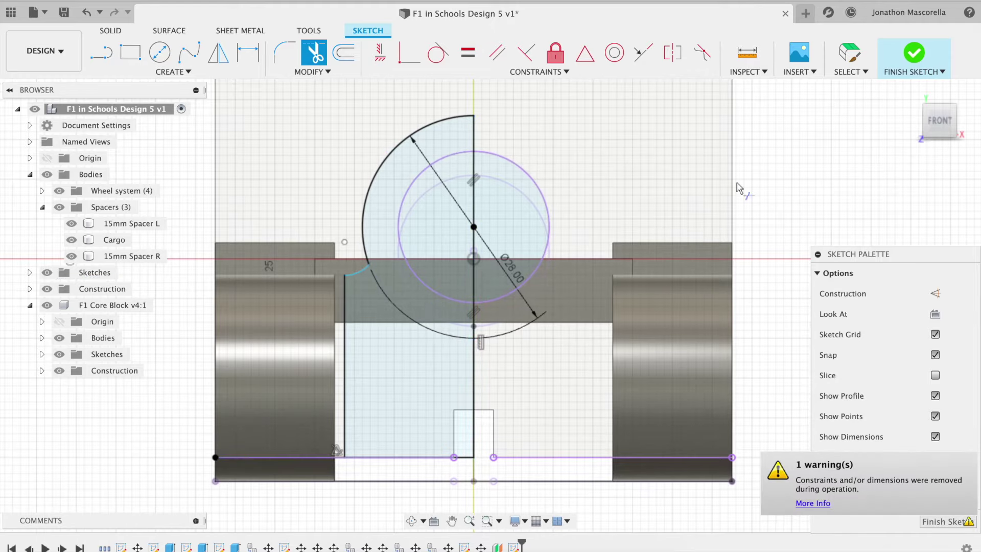
click(917, 52)
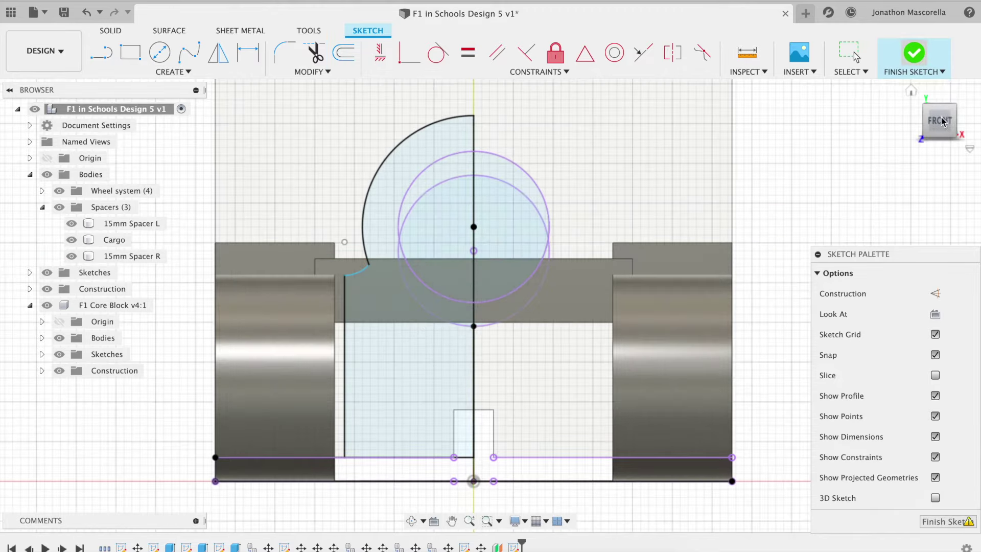
Step: Start a new sketch on the vertical origin plane at the core block's rear end
click(911, 92)
scroll(676, 237, down, 3)
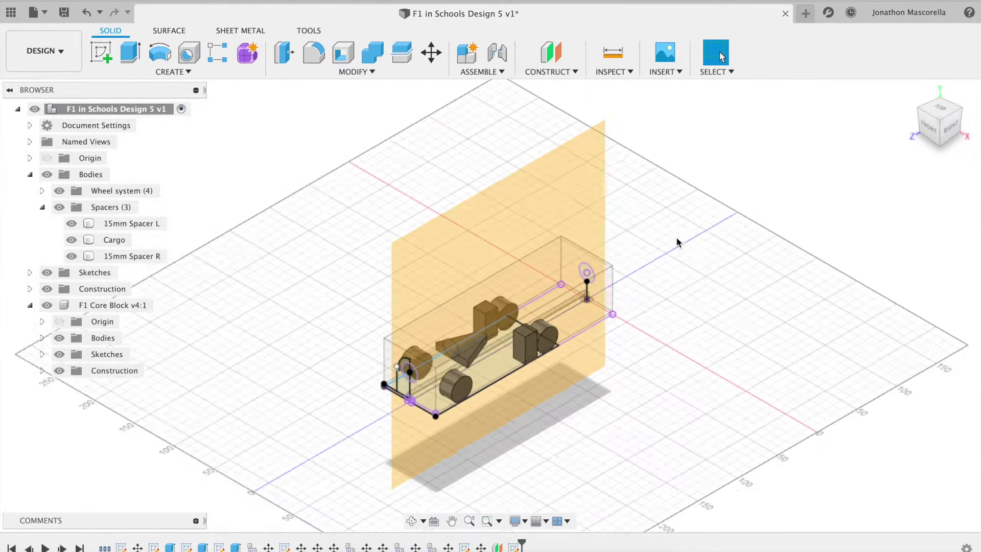
scroll(676, 237, up, 6)
click(102, 51)
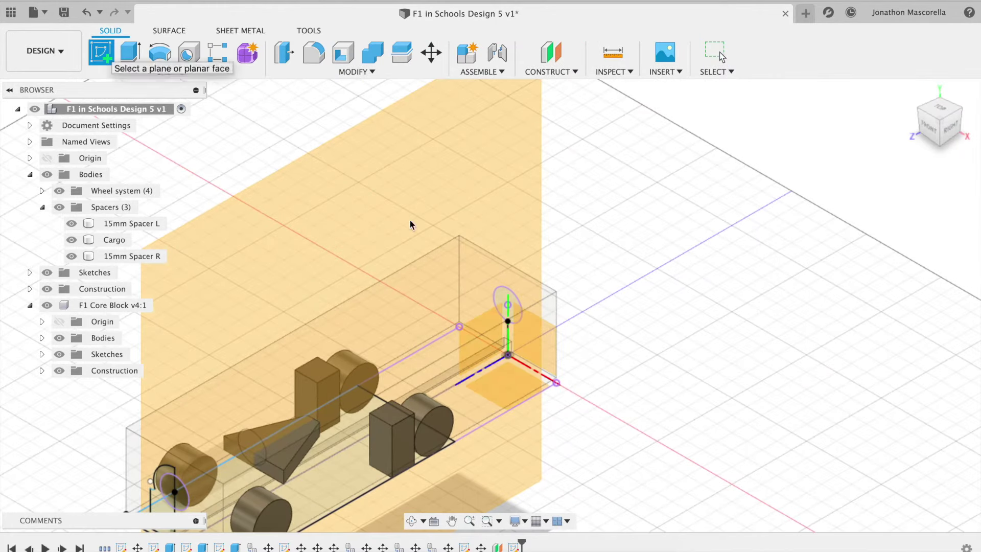
click(588, 326)
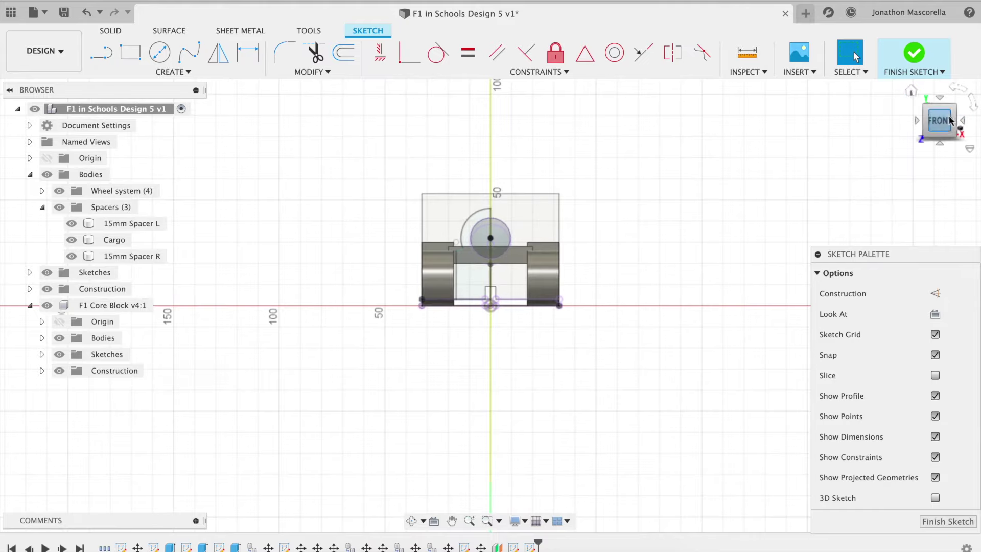
click(962, 122)
click(961, 122)
scroll(541, 264, down, 2)
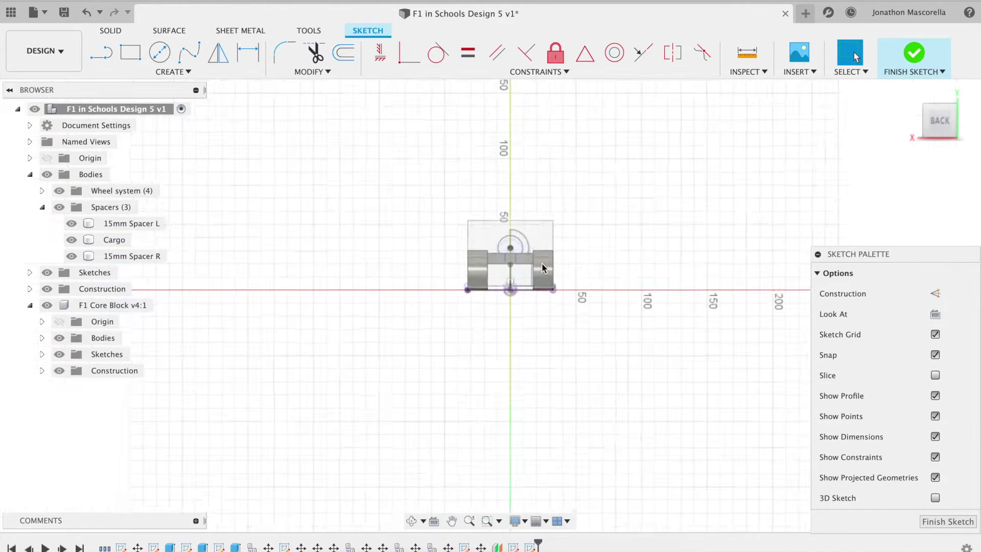
scroll(542, 264, up, 6)
scroll(542, 263, up, 4)
scroll(432, 172, down, 4)
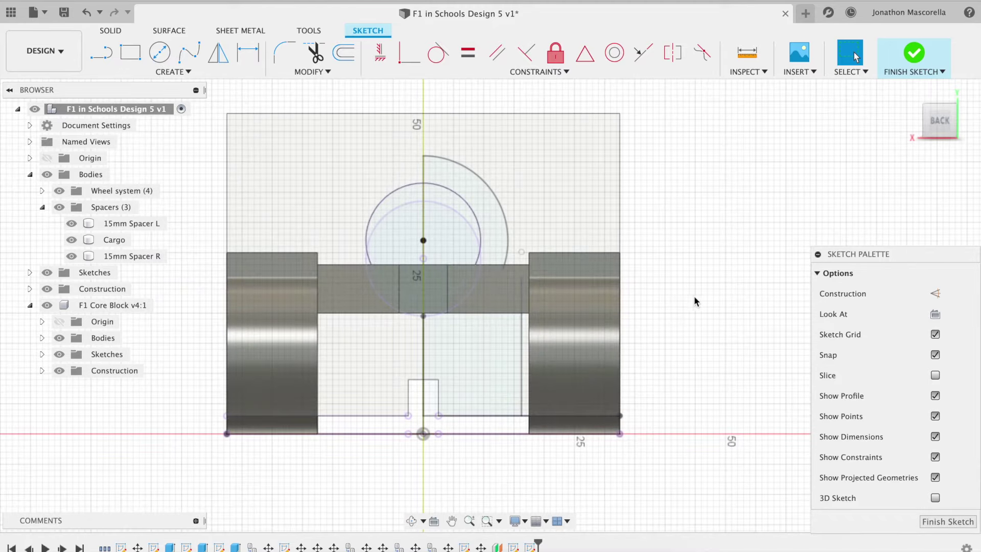
Step: Project the front sketch's horizontal bottom line and the cartridge circle's centre point into the rear sketch
key(p)
click(504, 416)
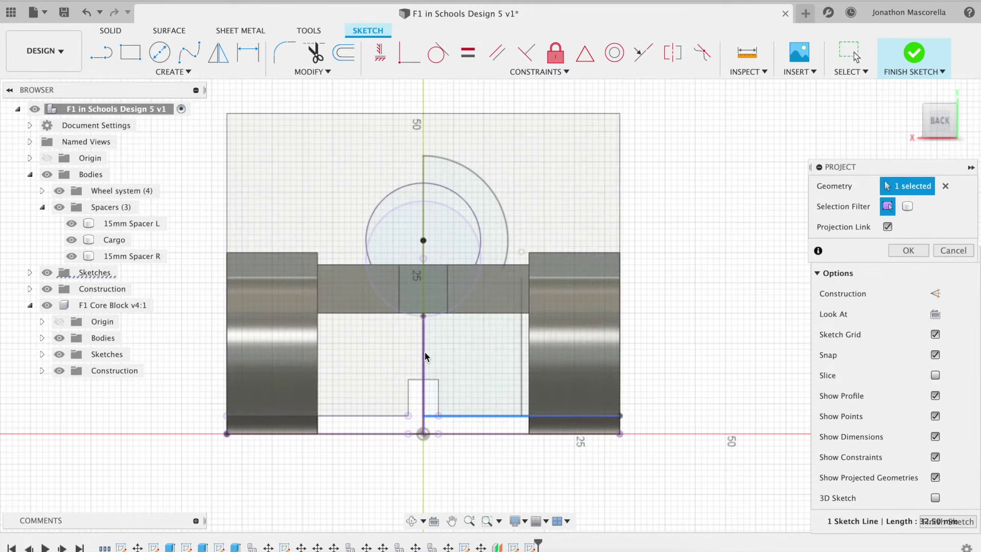
click(423, 241)
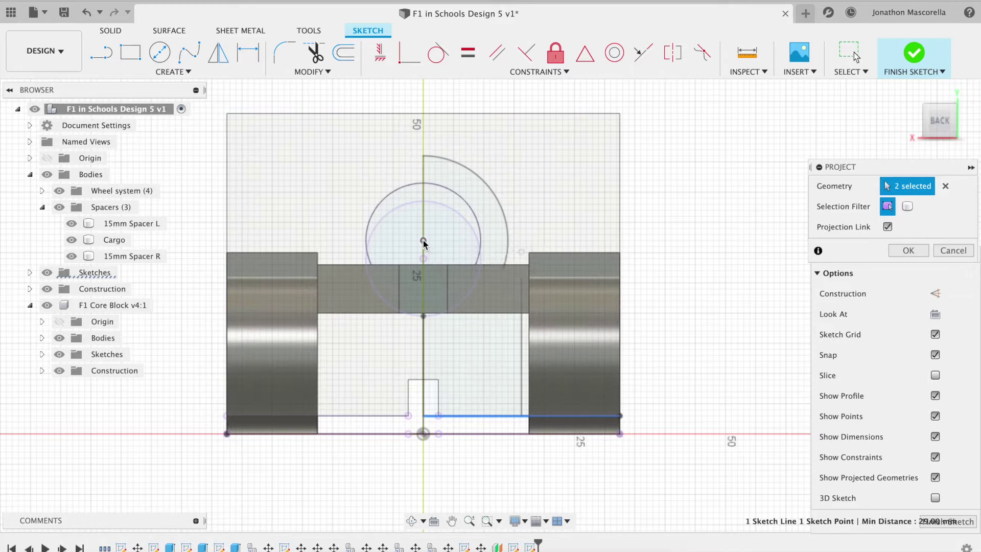
key(Return)
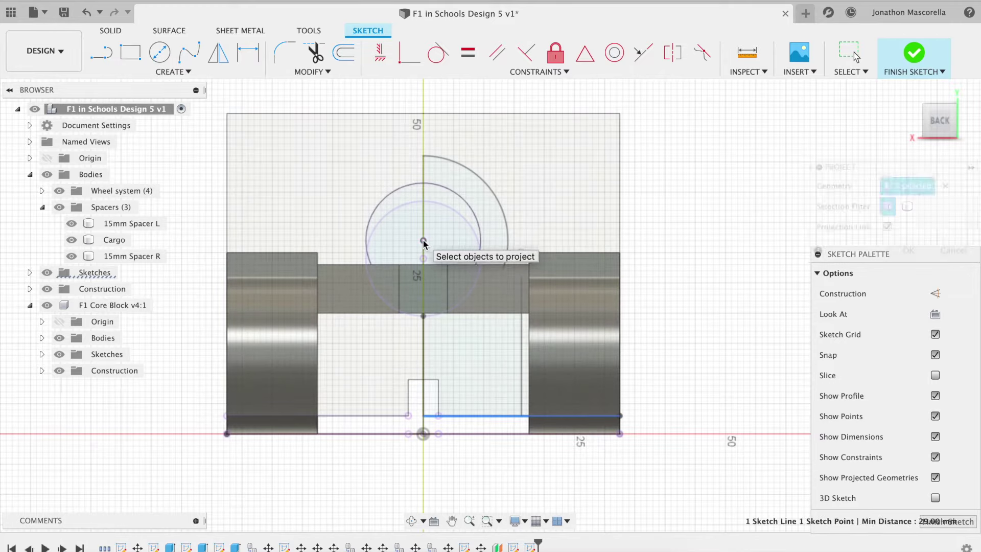
click(130, 51)
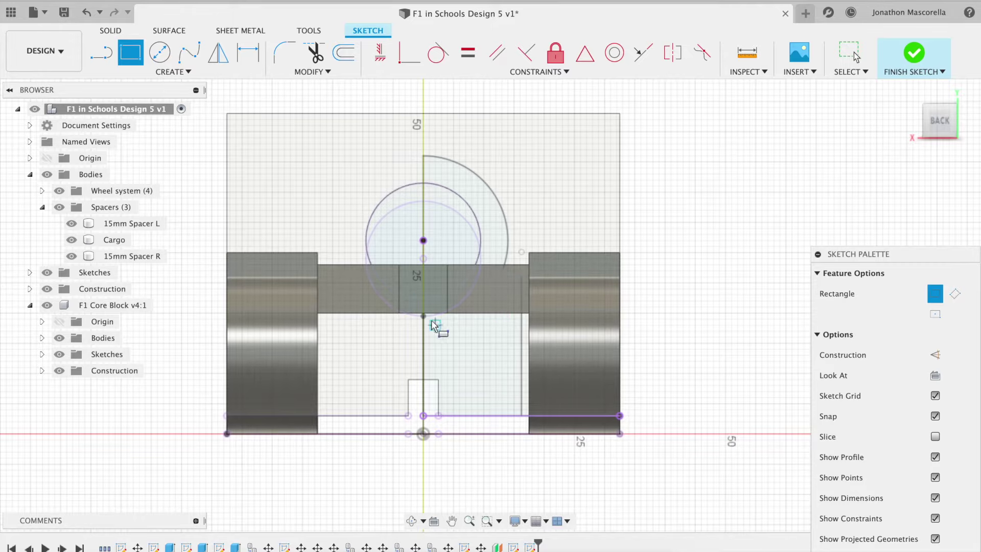
key(l)
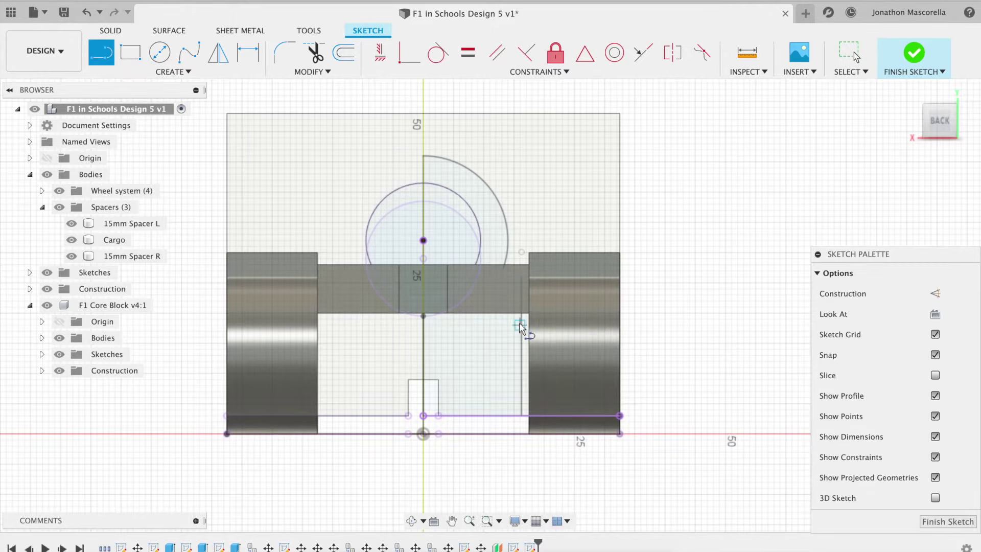
scroll(526, 322, up, 4)
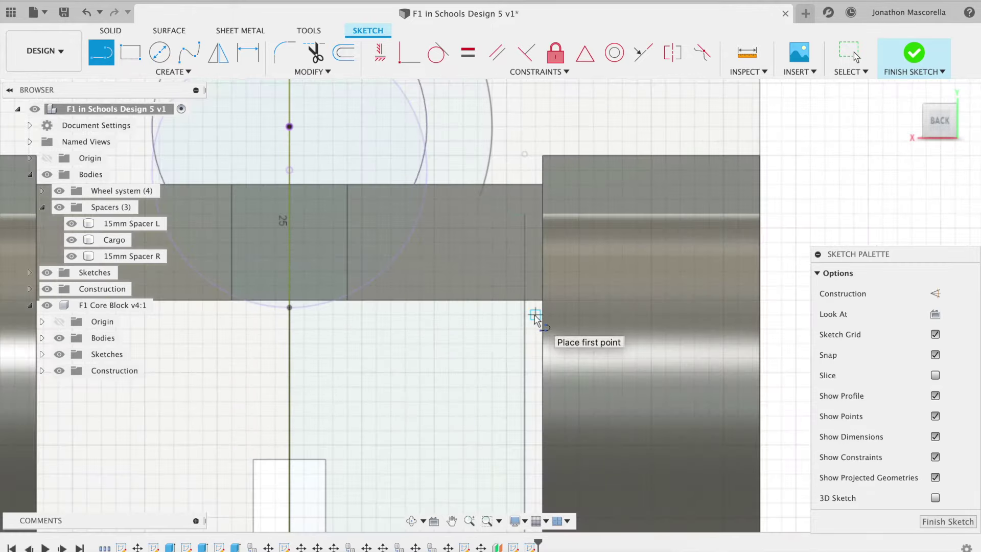
click(535, 314)
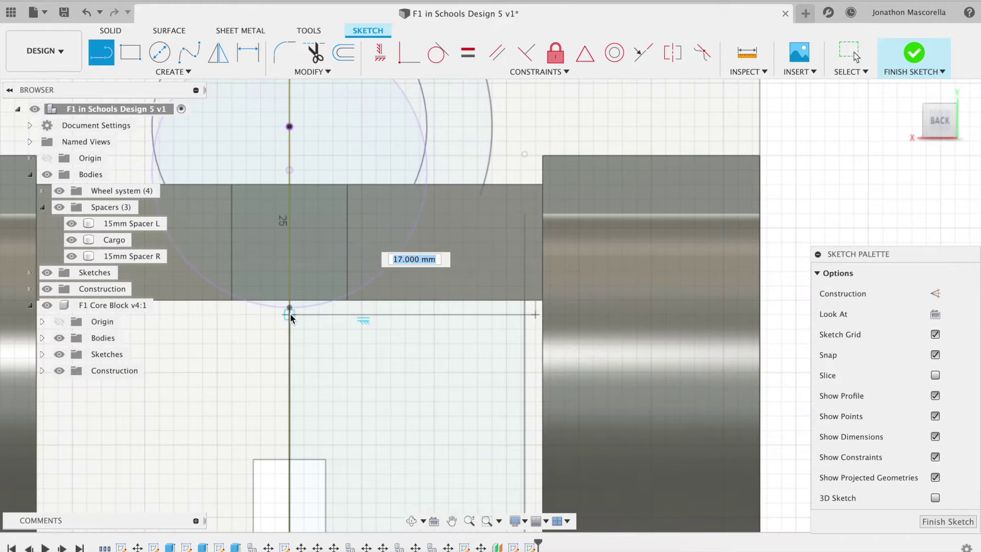
click(291, 316)
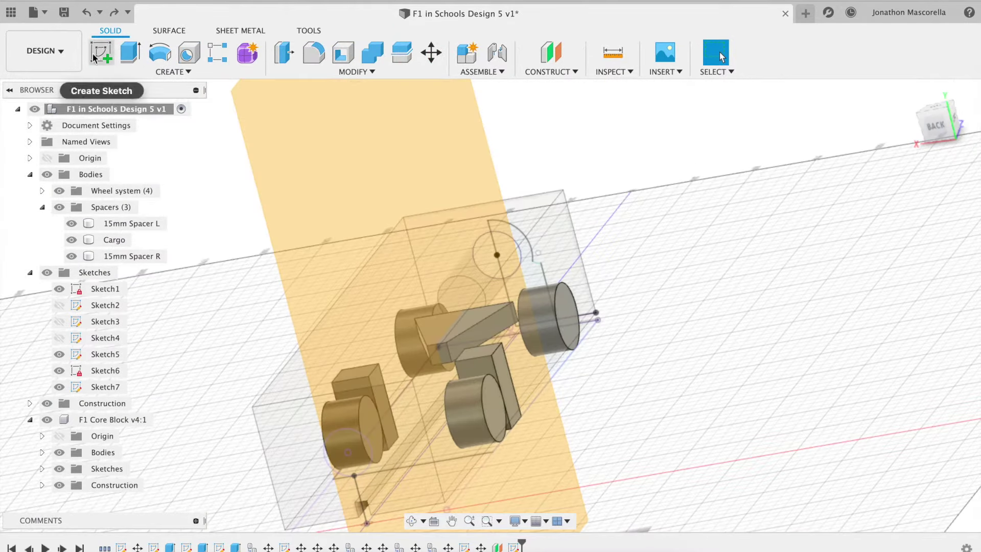
Step: Create a construction plane offset 68 mm from the XY origin plane, just ahead of the rear wheels
click(550, 52)
click(320, 499)
drag(324, 496, 405, 440)
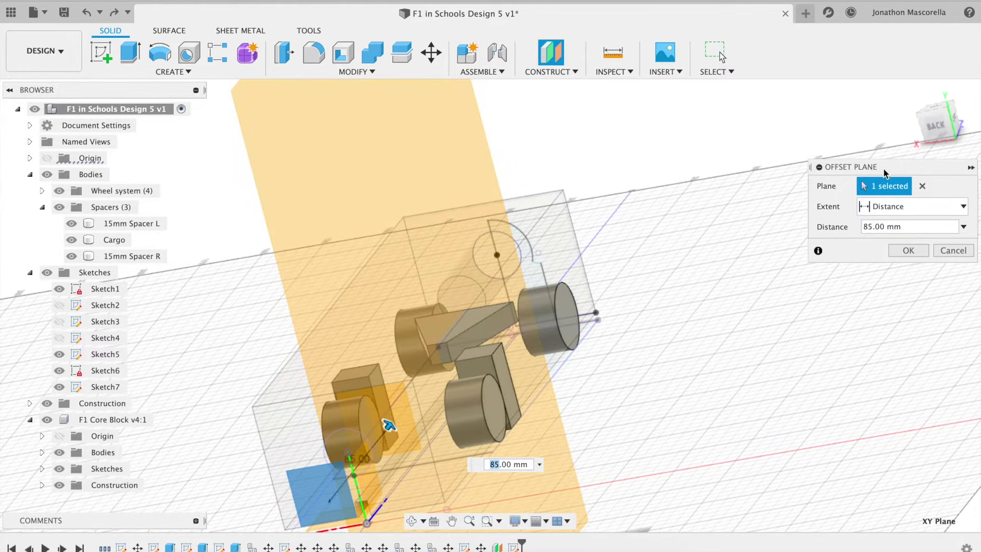
click(954, 123)
drag(501, 414, 449, 413)
scroll(453, 415, up, 5)
drag(545, 449, 550, 449)
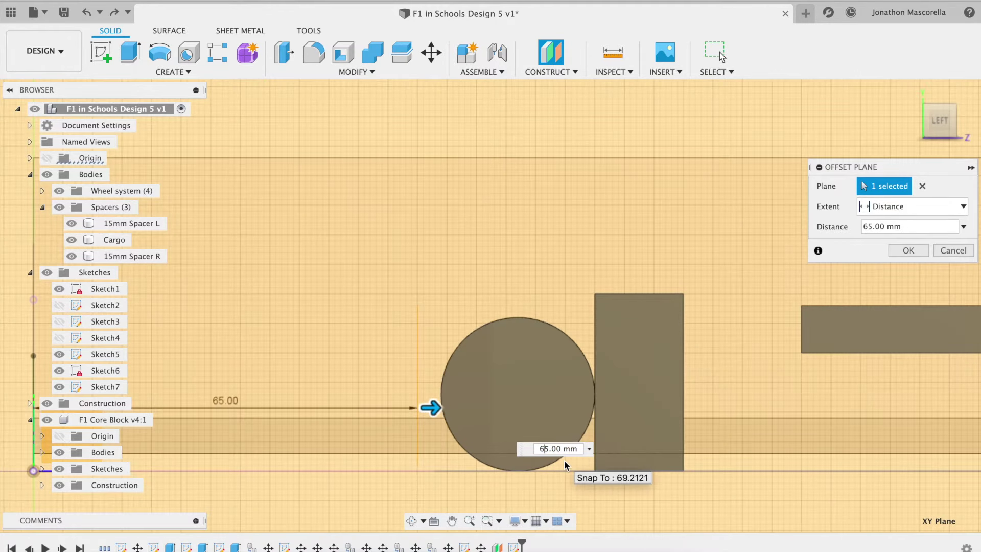
text(8)
drag(943, 119, 950, 135)
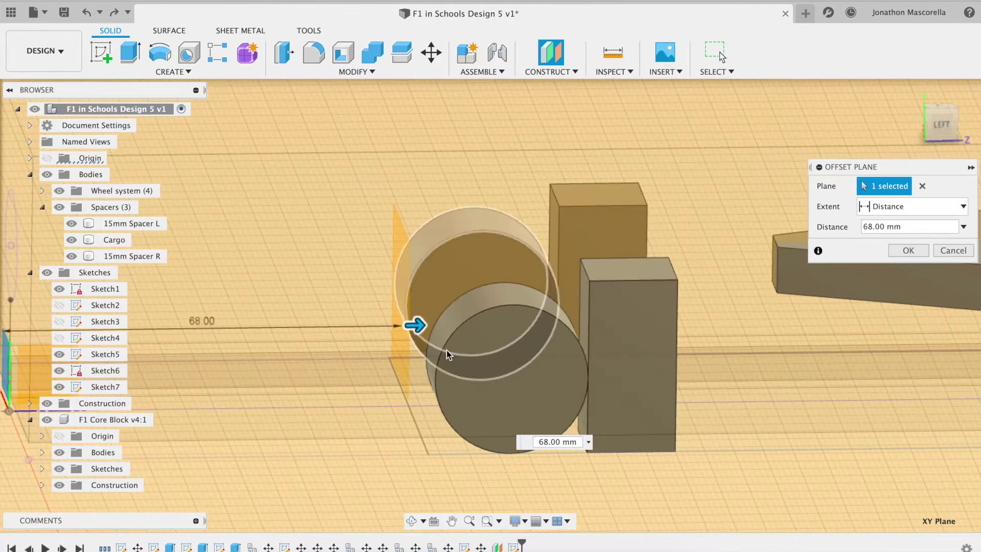
key(Return)
Step: Hide the F1 Core Block component and start a new sketch on the new offset plane by the rear wheels
click(928, 127)
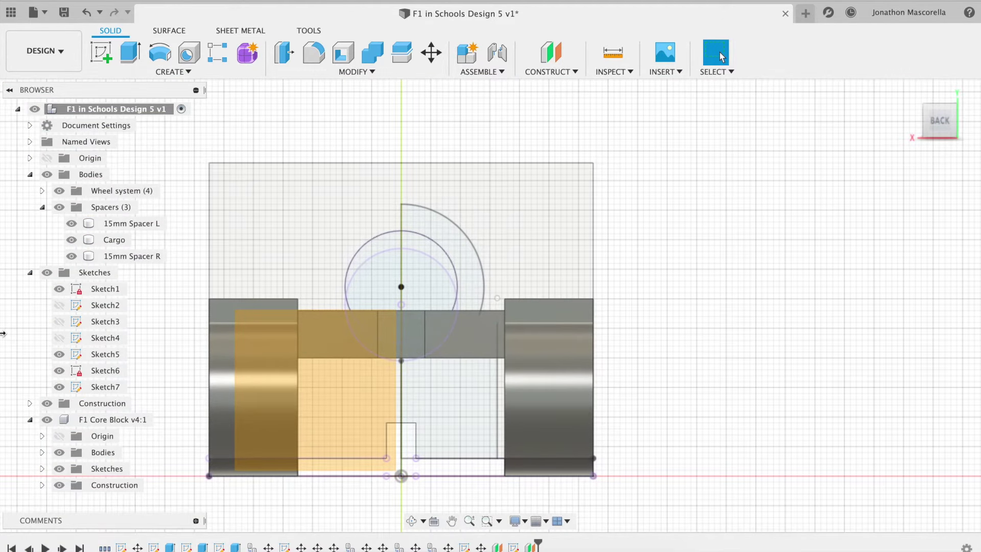
click(47, 420)
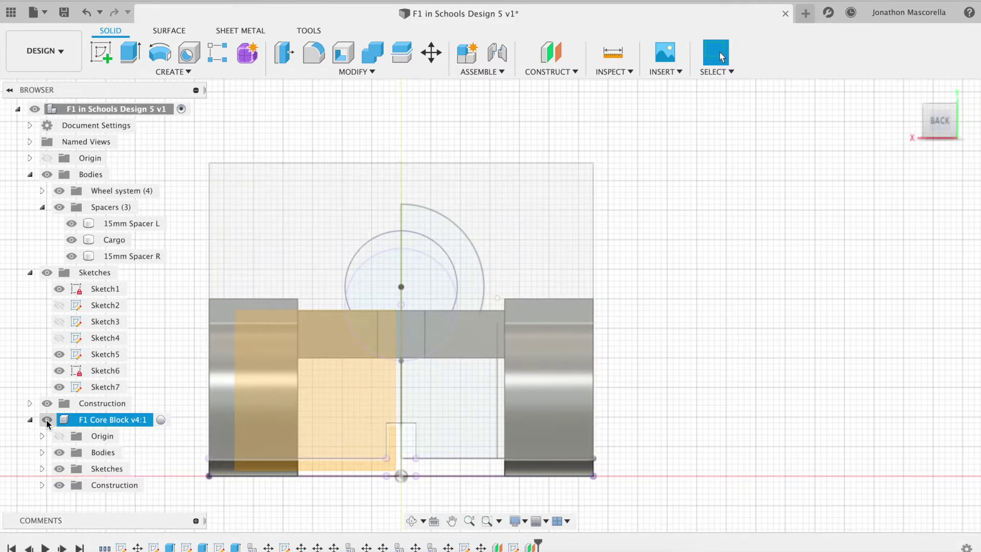
click(47, 421)
click(101, 52)
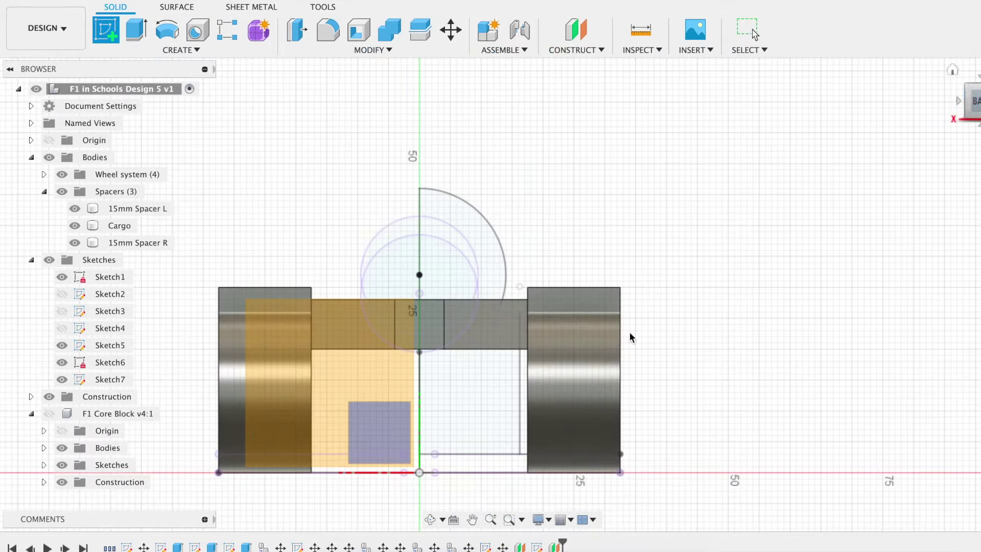
shift+middle_drag(513, 294, 464, 329)
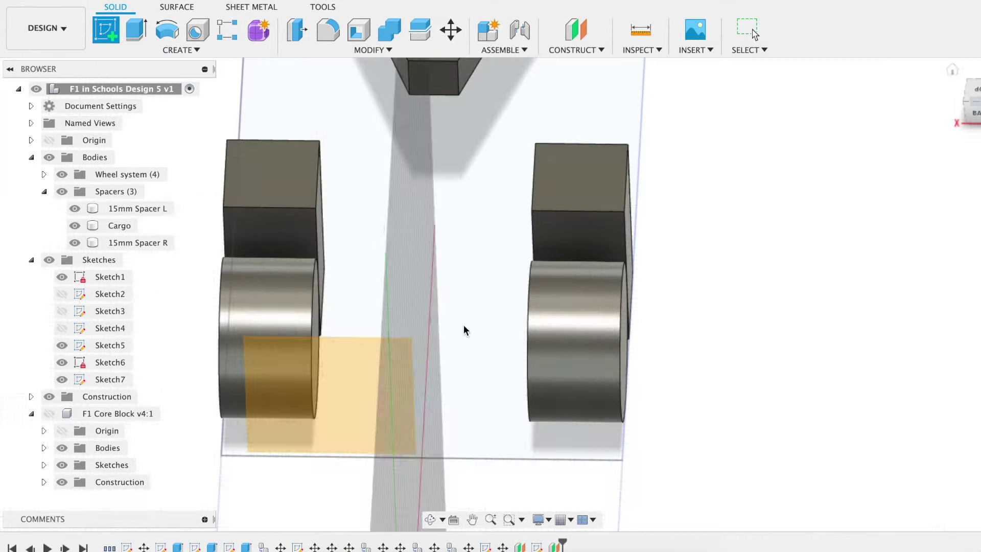
click(318, 400)
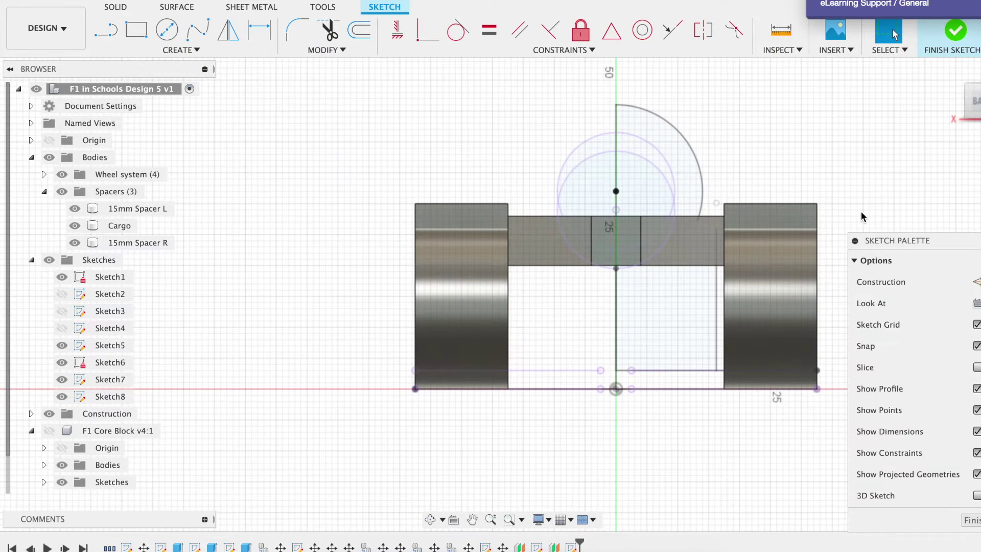
Step: Project the front sketch's bottom line, vertical side line, small connecting arc and large arc's centre point into the new sketch
key(p)
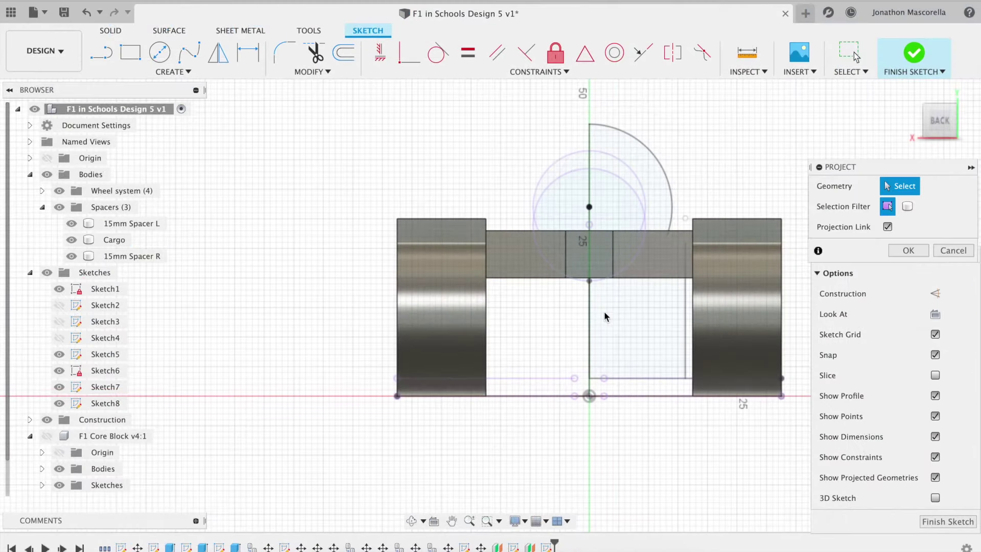
click(639, 378)
click(686, 321)
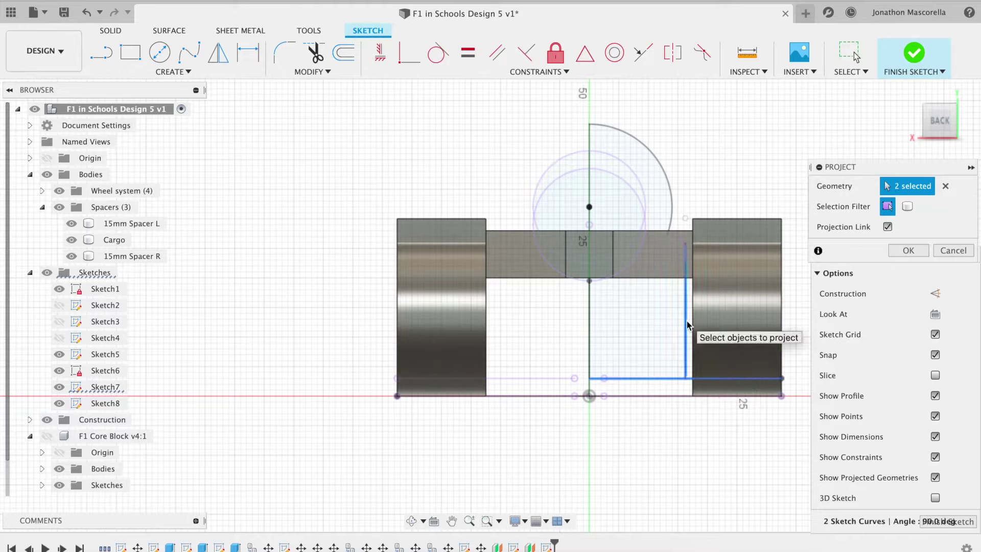
click(671, 208)
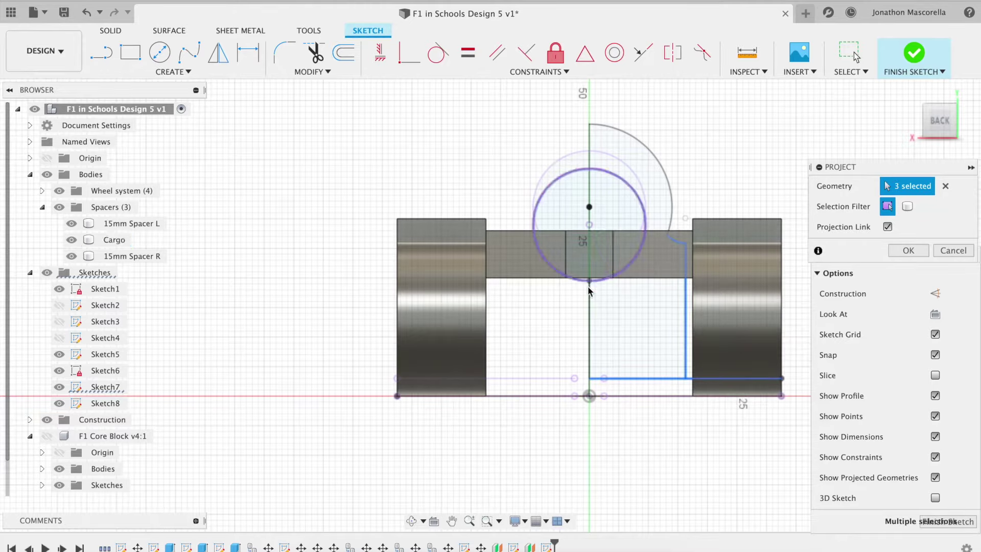
click(589, 207)
key(Return)
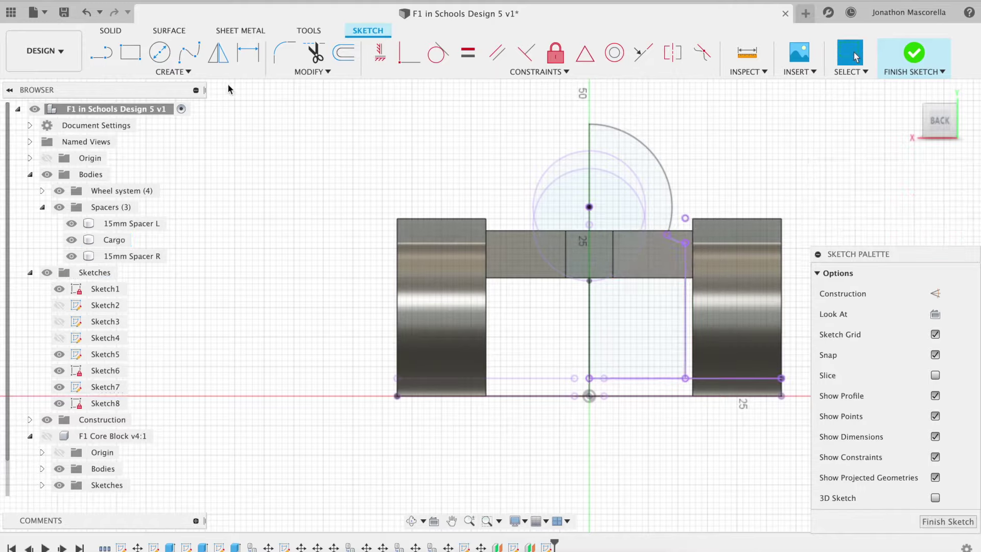
Step: Draw a lower profile from the centreline: a 5 mm horizontal line, a rising slanted line, and a horizontal line ending on the projected side line
click(94, 60)
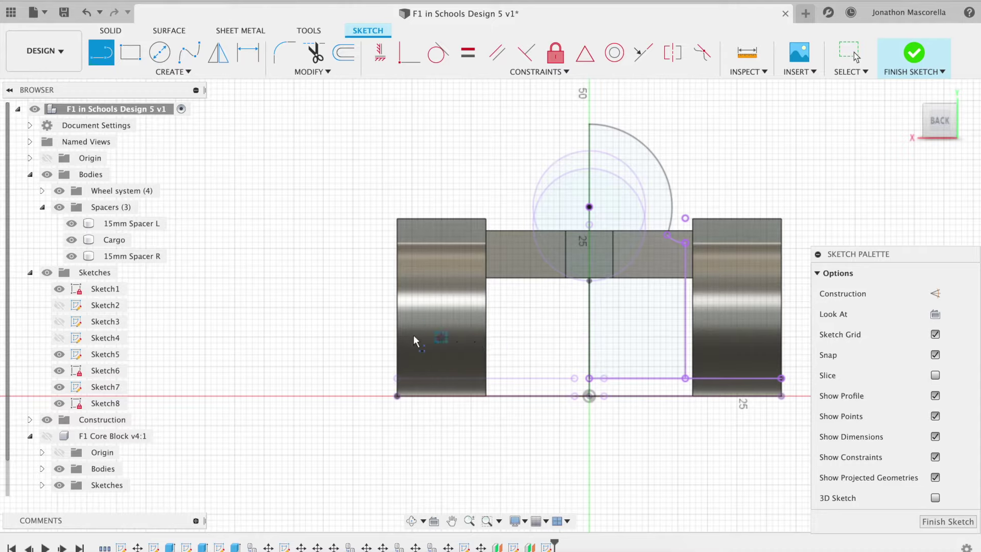
click(589, 337)
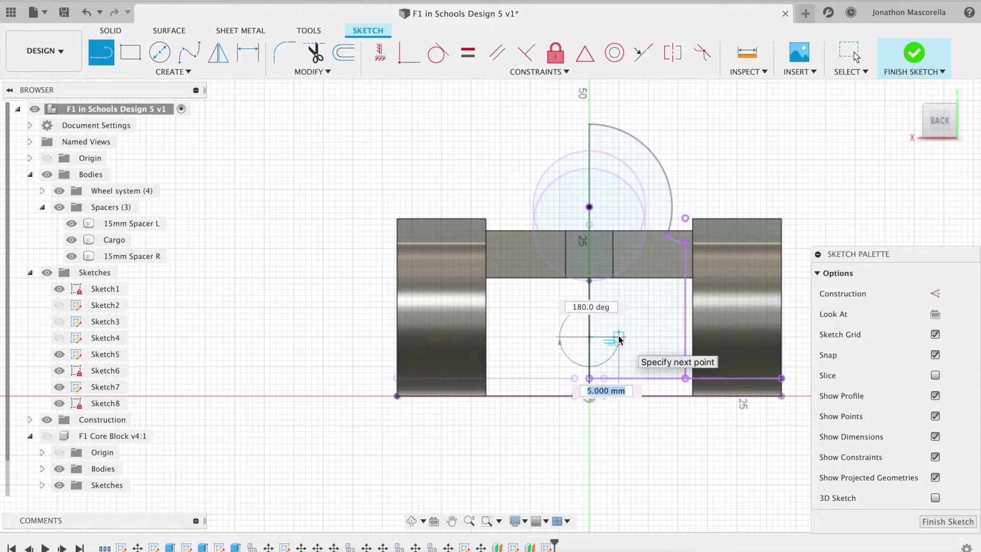
click(619, 337)
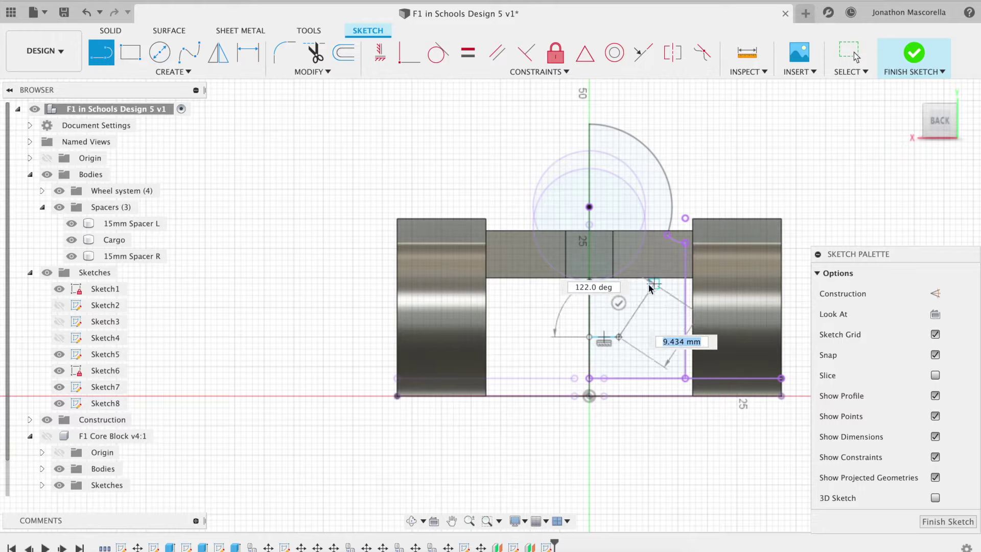
click(648, 290)
double_click(686, 290)
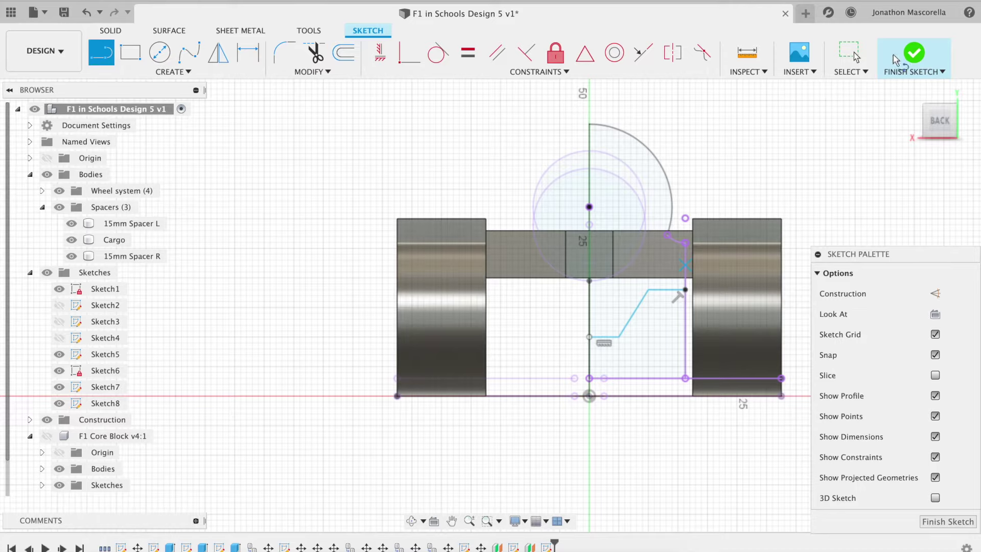
key(Escape)
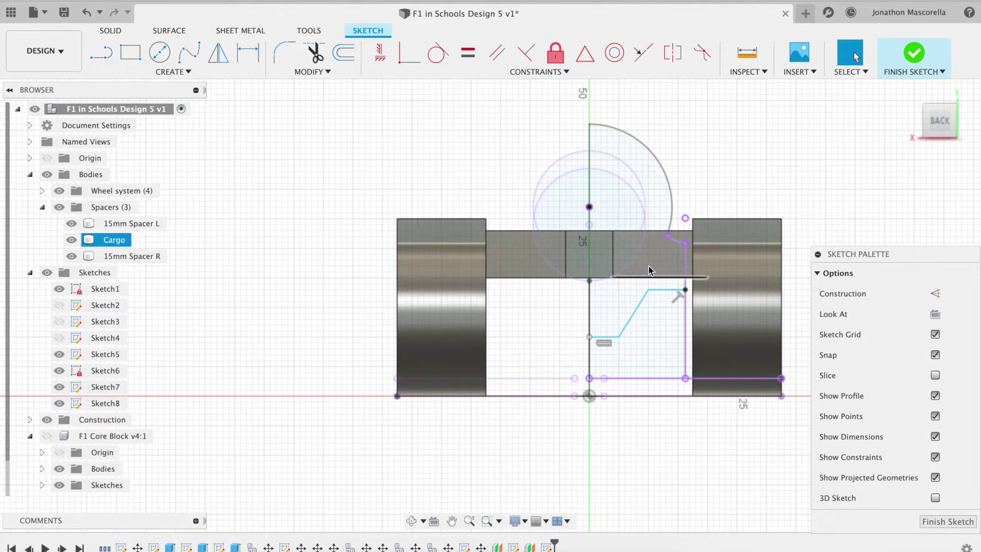
click(101, 52)
click(685, 291)
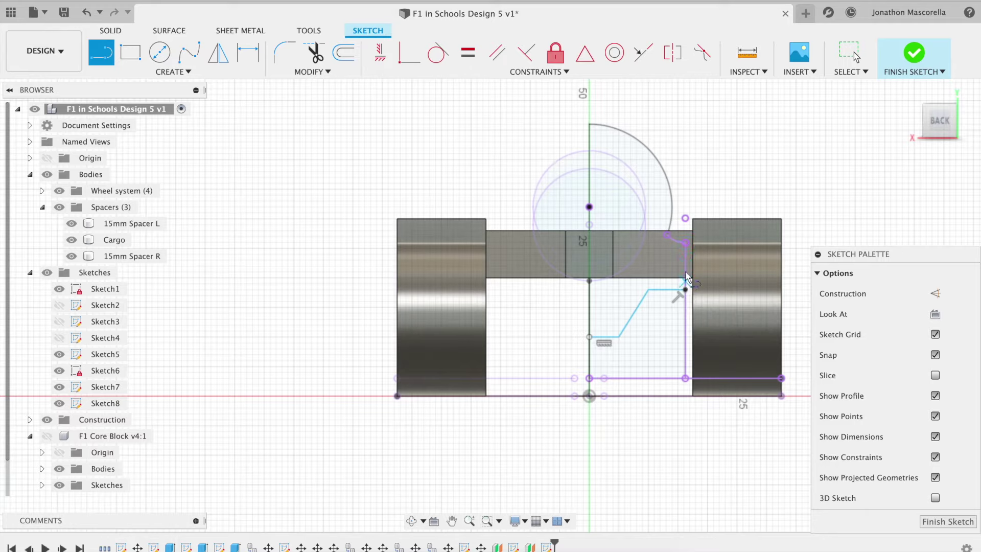
click(686, 267)
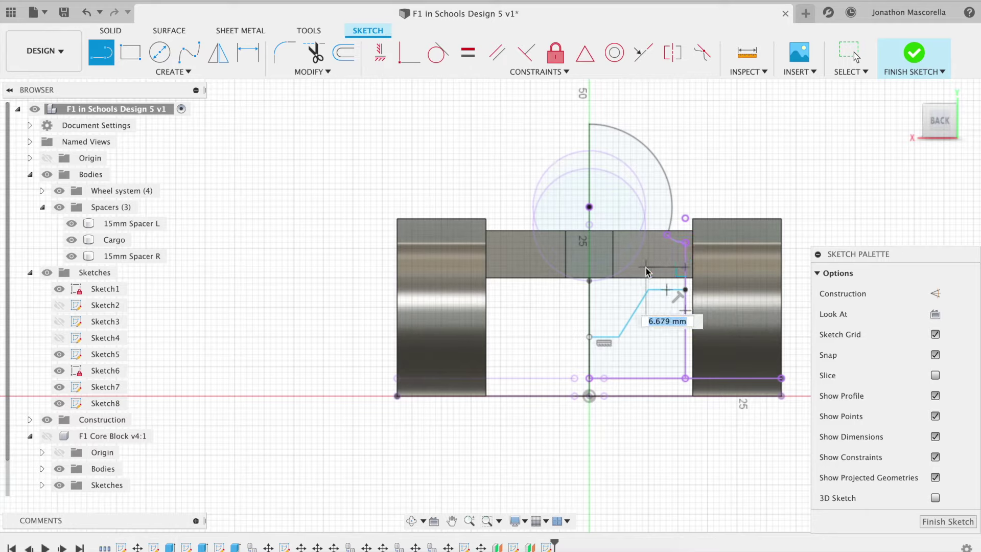
click(590, 271)
key(Escape)
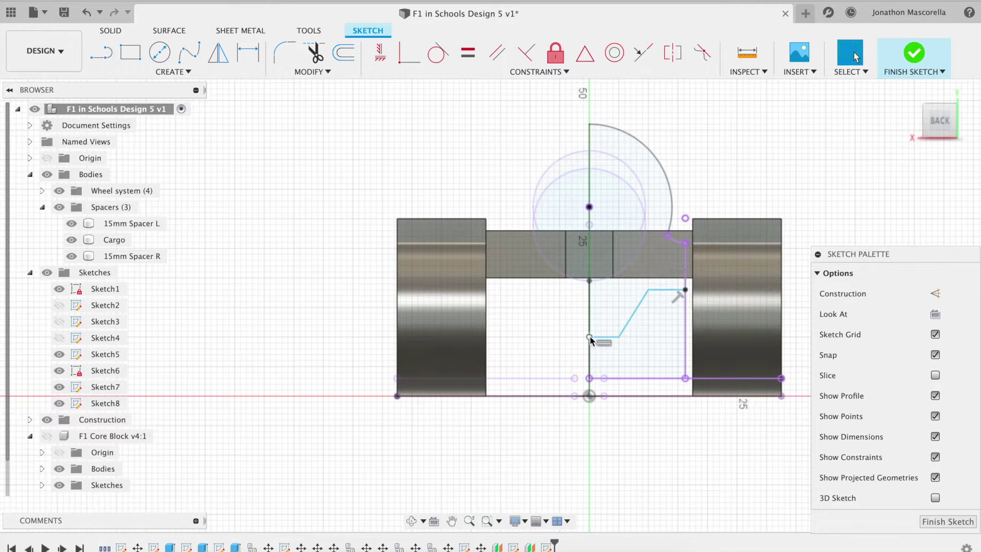
Step: Draw a vertical centreline from the start of the 5 mm horizontal line up to the projected centre point
key(l)
click(590, 336)
click(589, 207)
key(Escape)
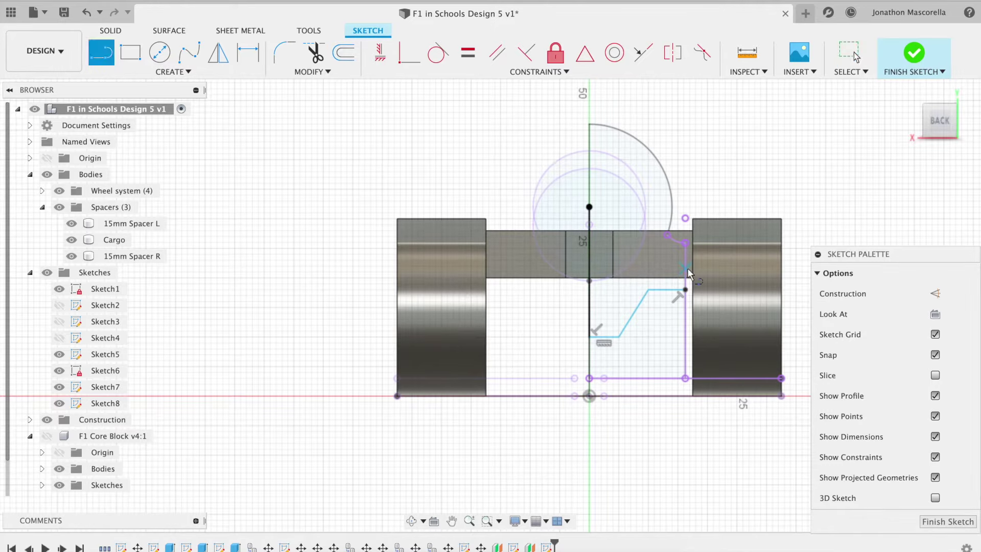
Step: Draw a vertical line about 4.7 mm long up the projected side line and join its upper end to the centreline with a slightly sloping line
click(685, 289)
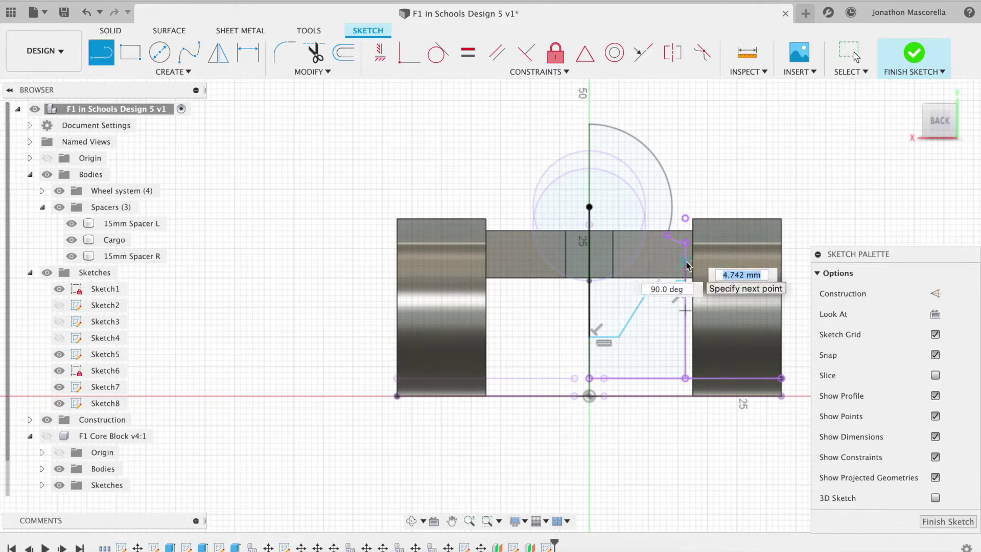
click(685, 261)
click(589, 266)
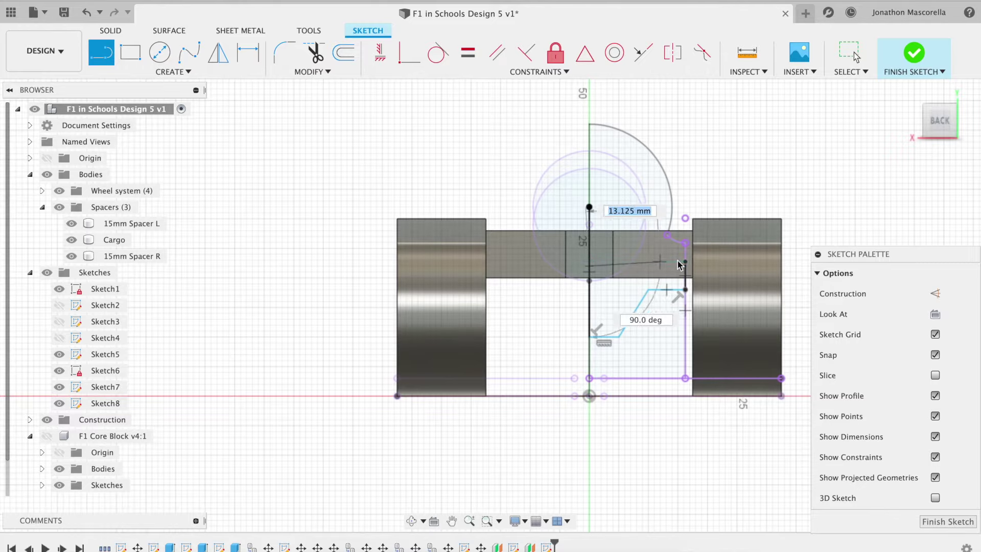
click(685, 263)
key(Escape)
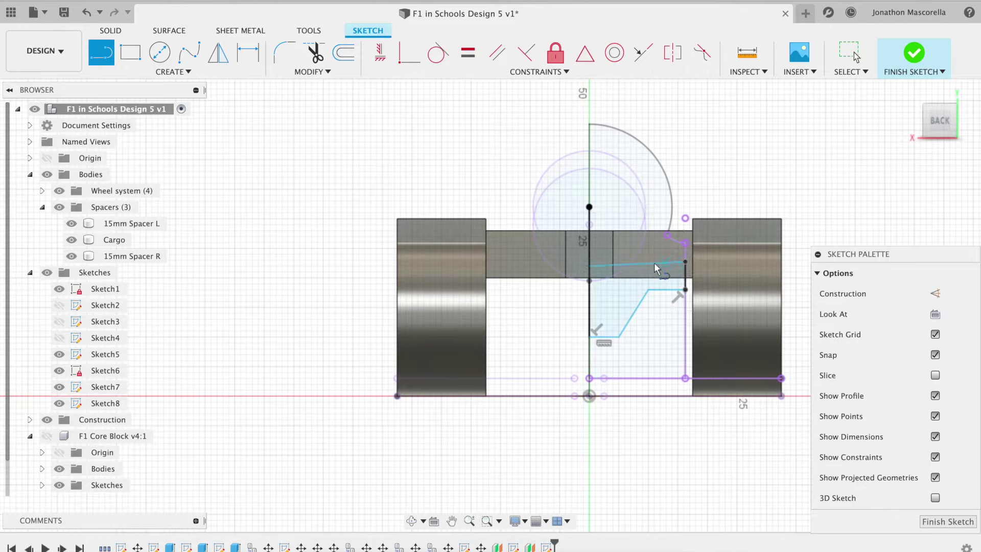
Step: Trace the centreline from the sloping top line down to the 5 mm bottom line and finish the sketch
click(590, 266)
click(589, 336)
click(914, 53)
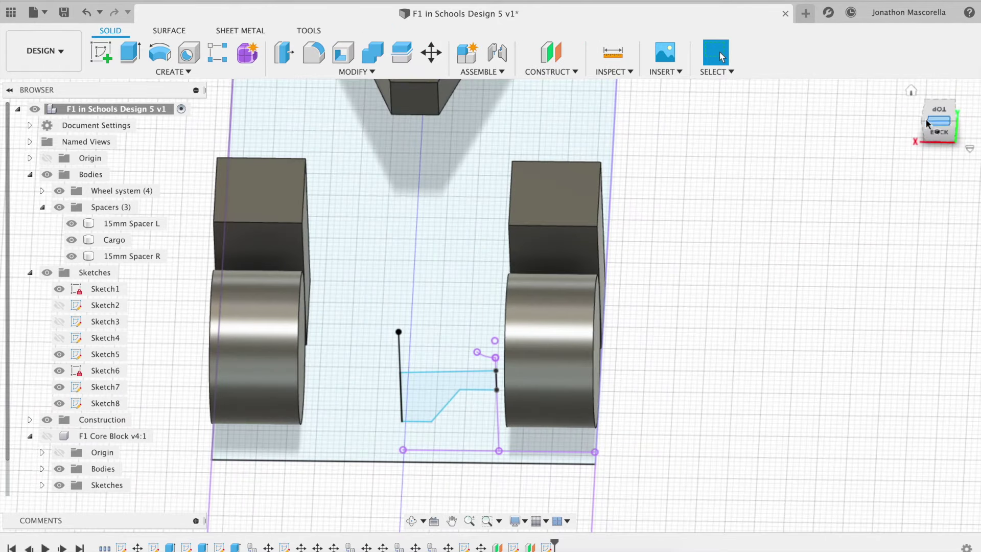
Step: Create a construction axis through two points: the upper centreline ends of the front and rear body profiles
click(911, 91)
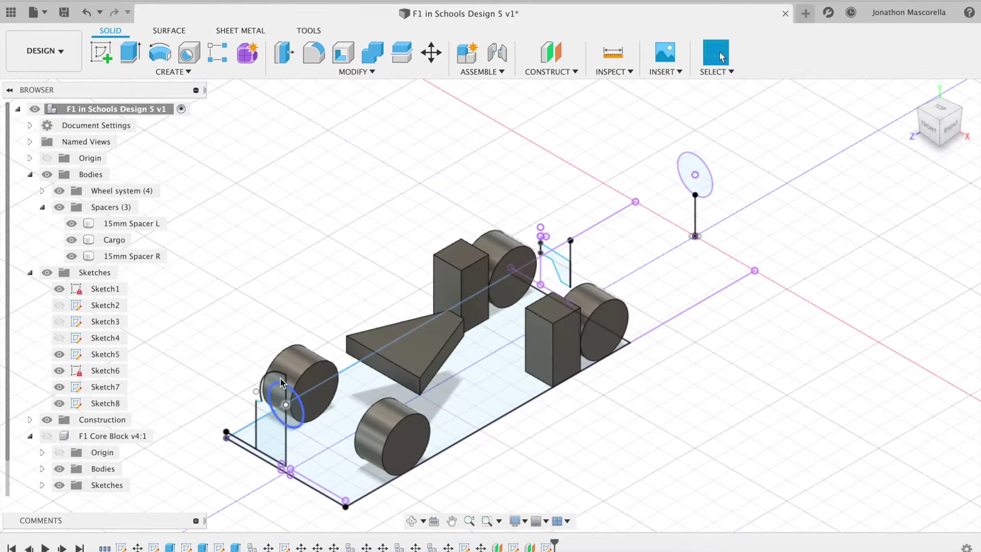
drag(936, 116, 931, 112)
click(943, 115)
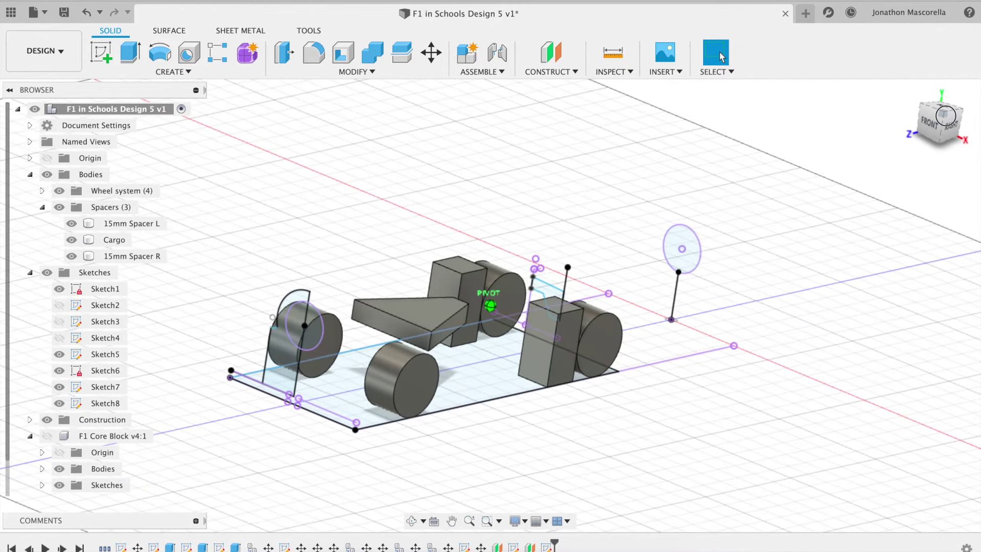
mouse_move(572, 73)
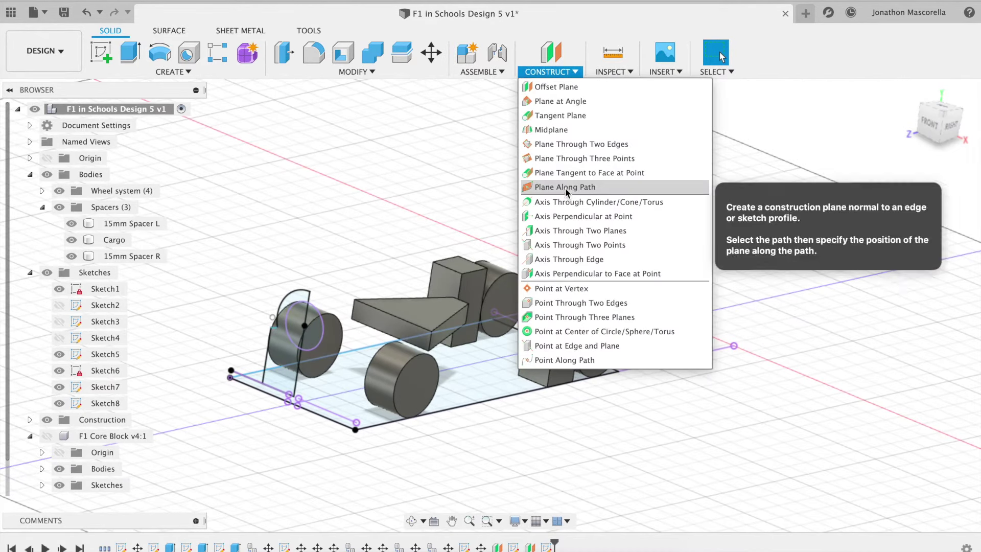
click(580, 245)
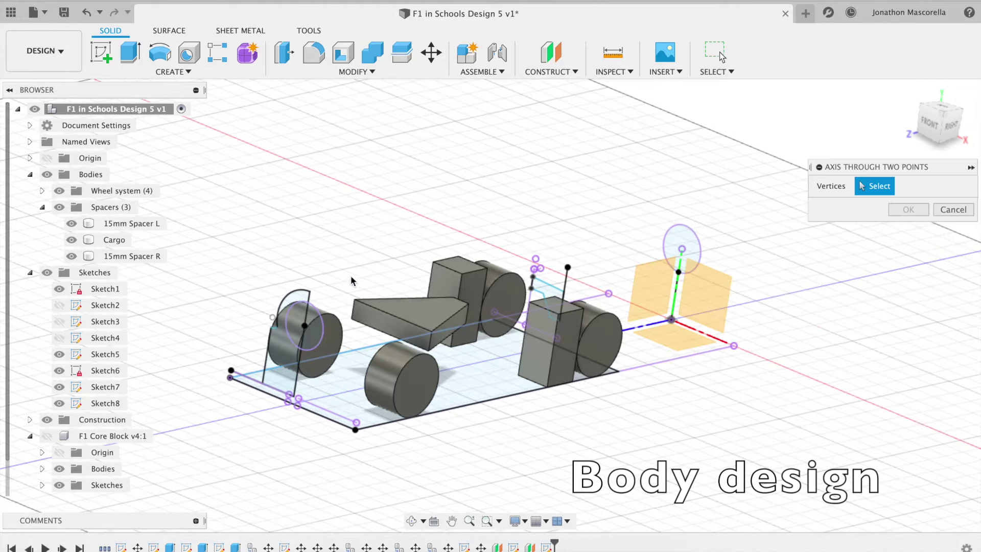
click(309, 292)
click(564, 292)
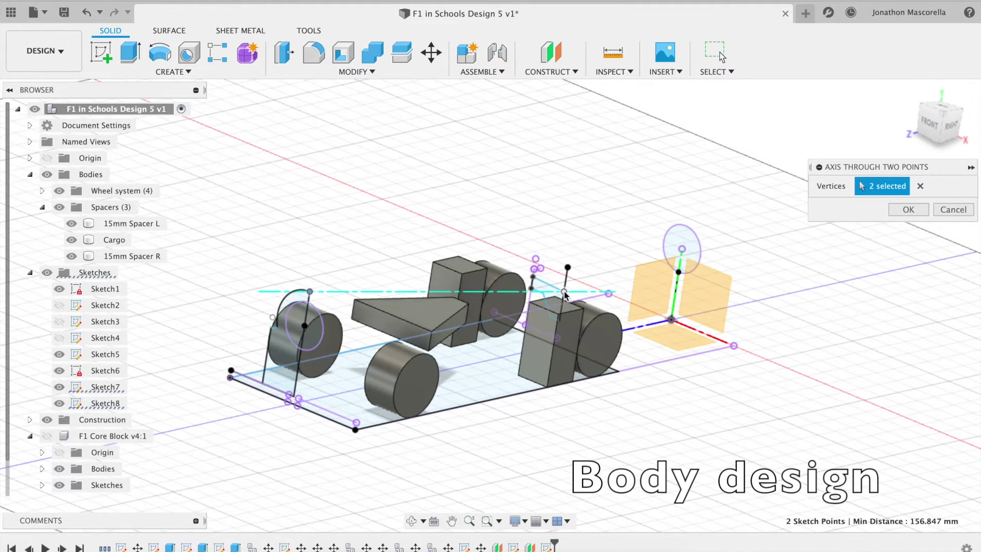
Step: Create a second two-point axis joining the lower centreline ends of the front and rear profiles
click(551, 73)
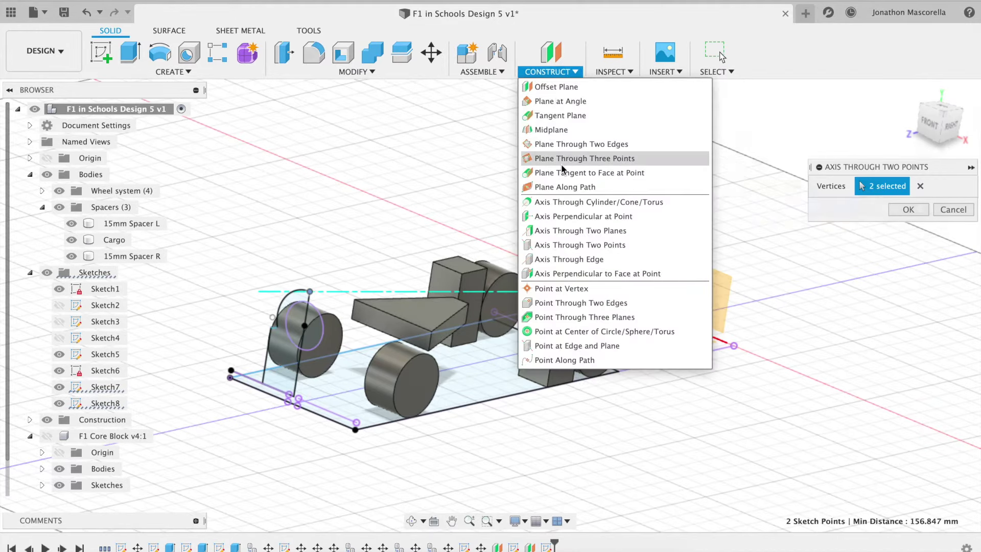
click(580, 245)
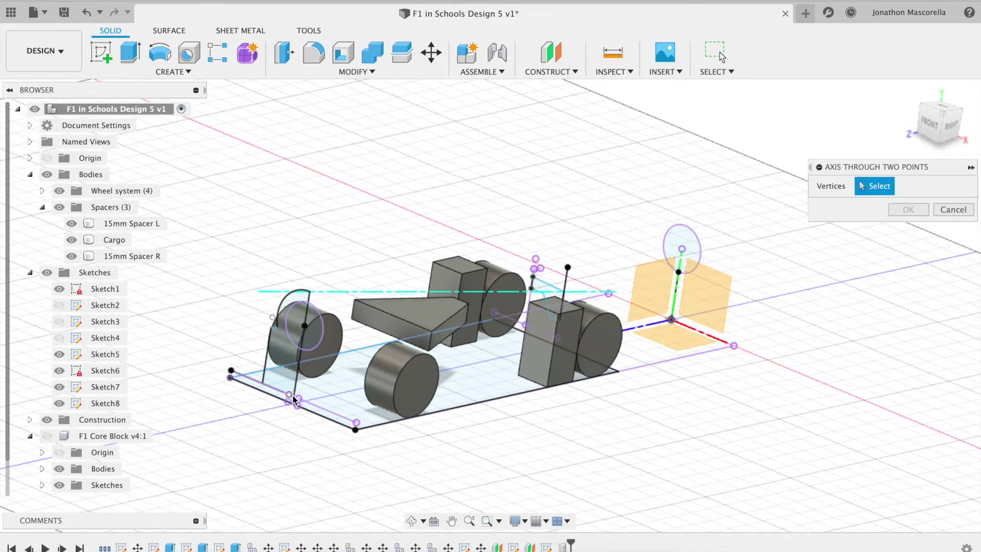
drag(941, 123, 962, 185)
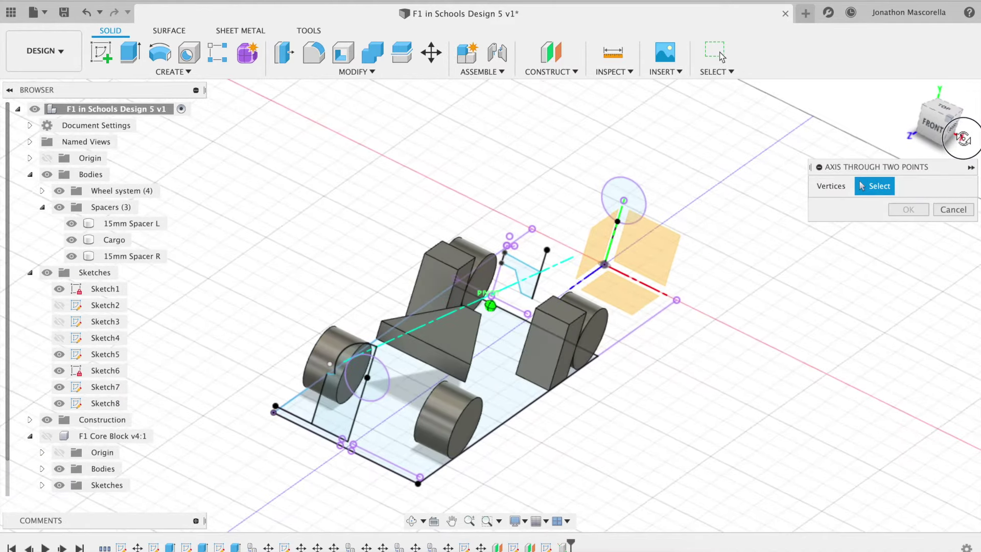
scroll(357, 440, up, 5)
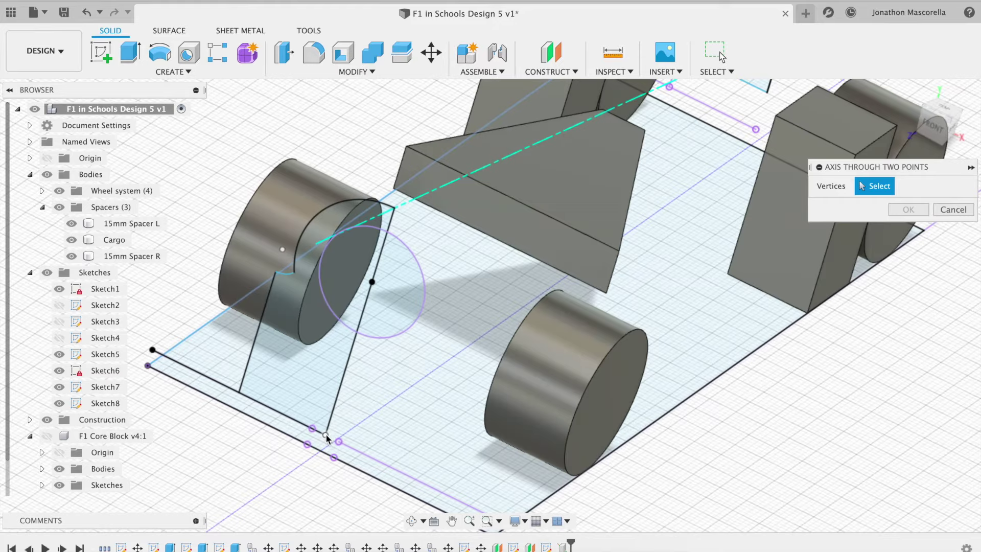
click(767, 93)
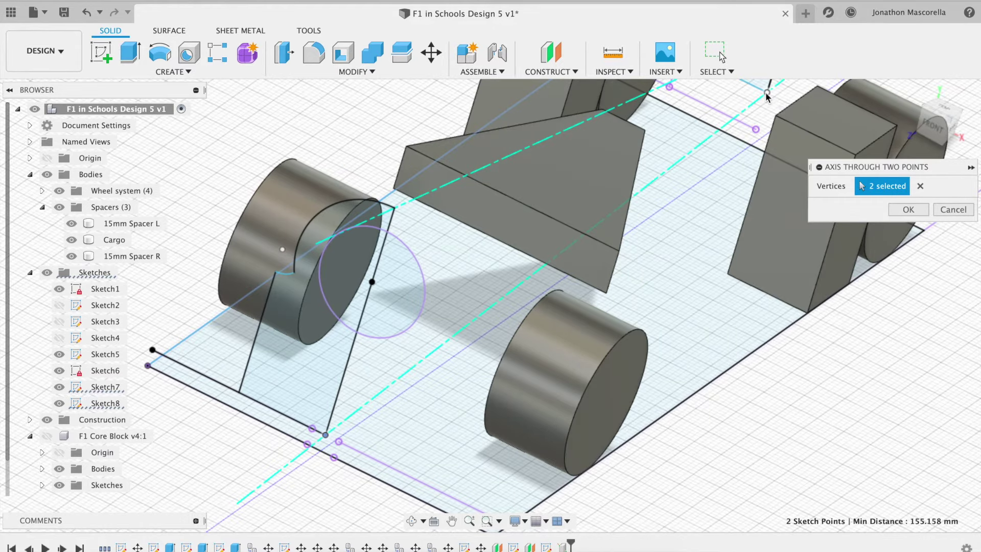
key(Return)
Step: Hide the spacer group and the wheel system so only the sketches and axes are shown
drag(938, 126, 927, 108)
scroll(836, 145, up, 4)
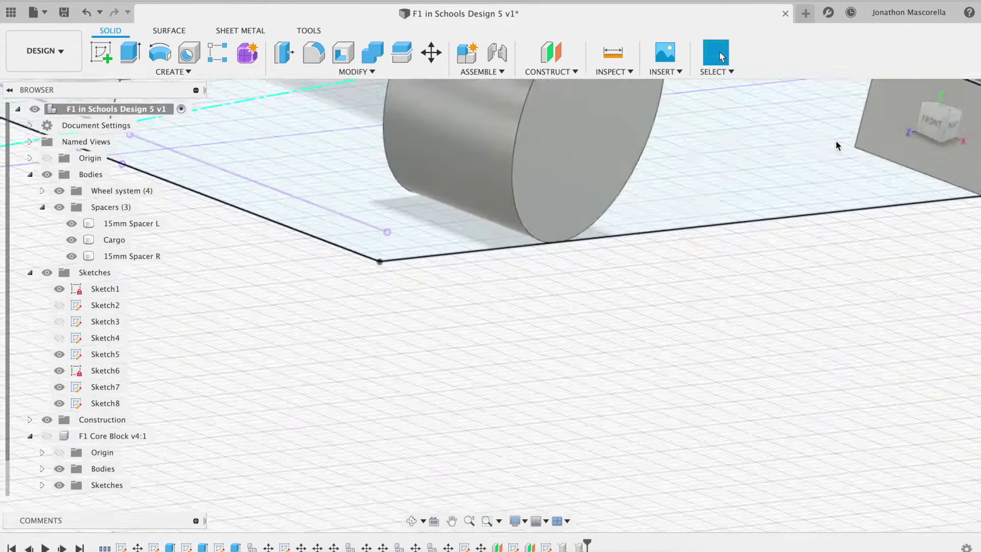
scroll(618, 207, down, 8)
scroll(621, 219, up, 3)
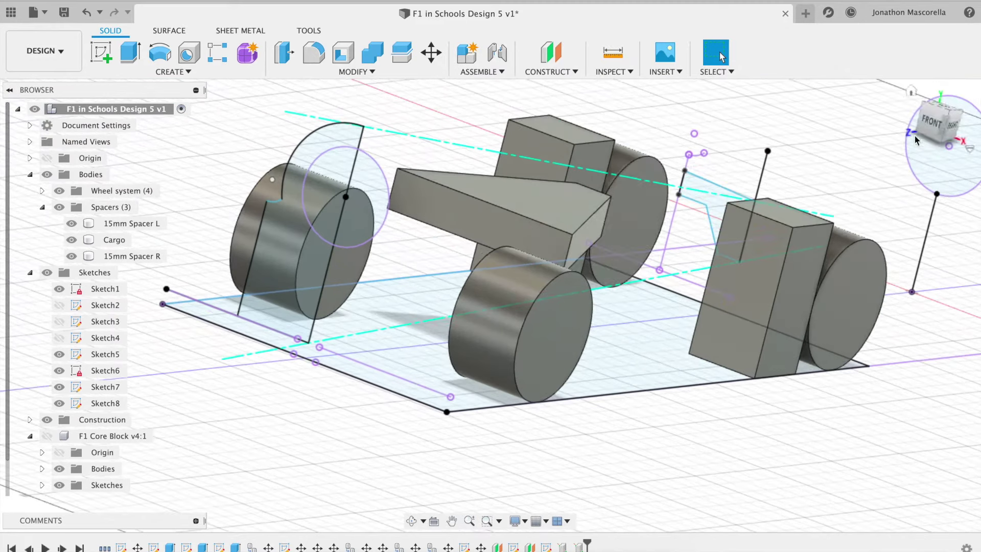
click(30, 272)
click(60, 207)
click(42, 207)
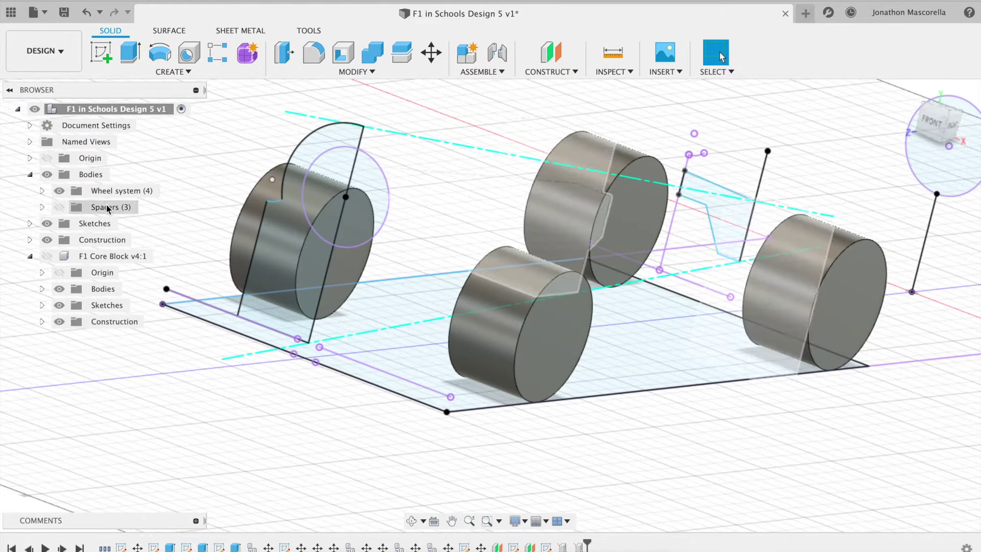
click(59, 191)
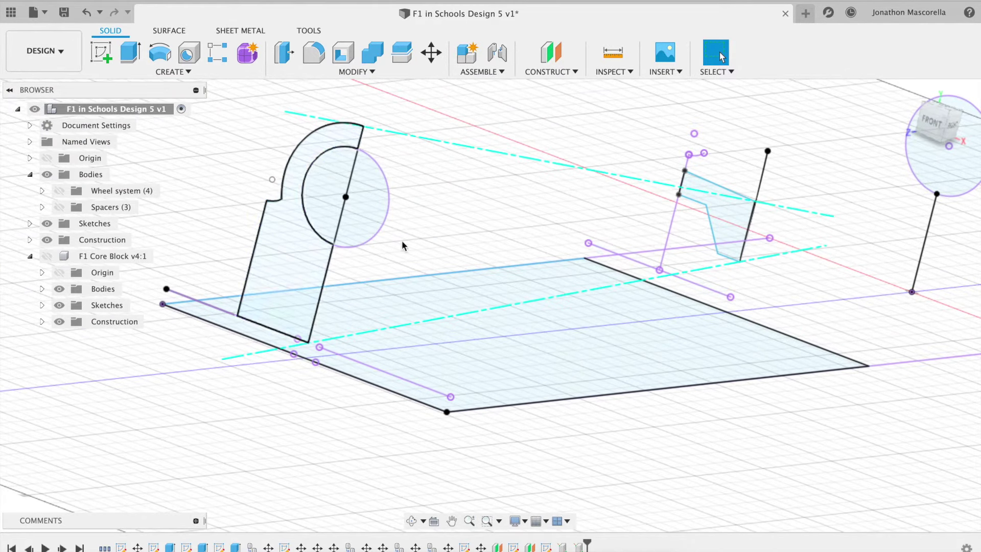
click(46, 256)
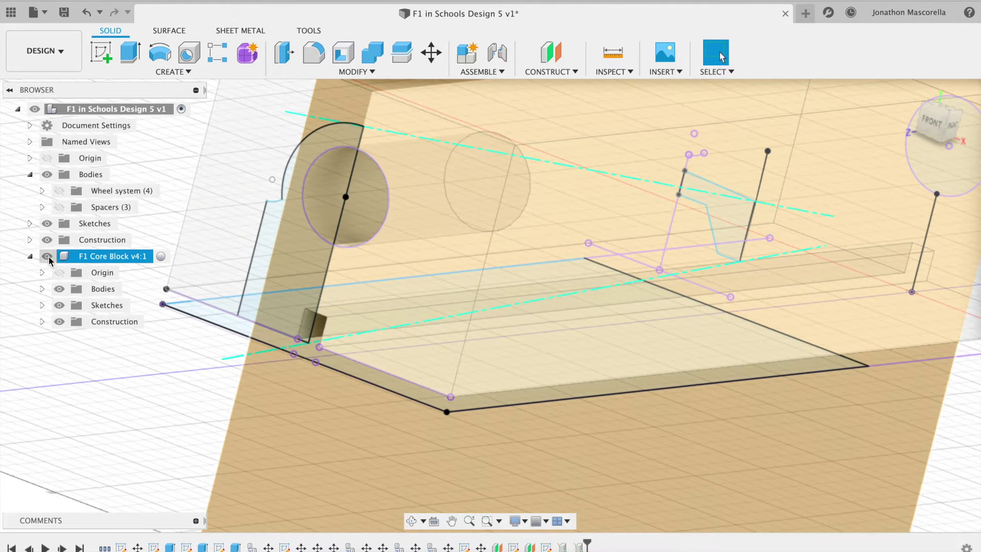
click(46, 256)
click(42, 207)
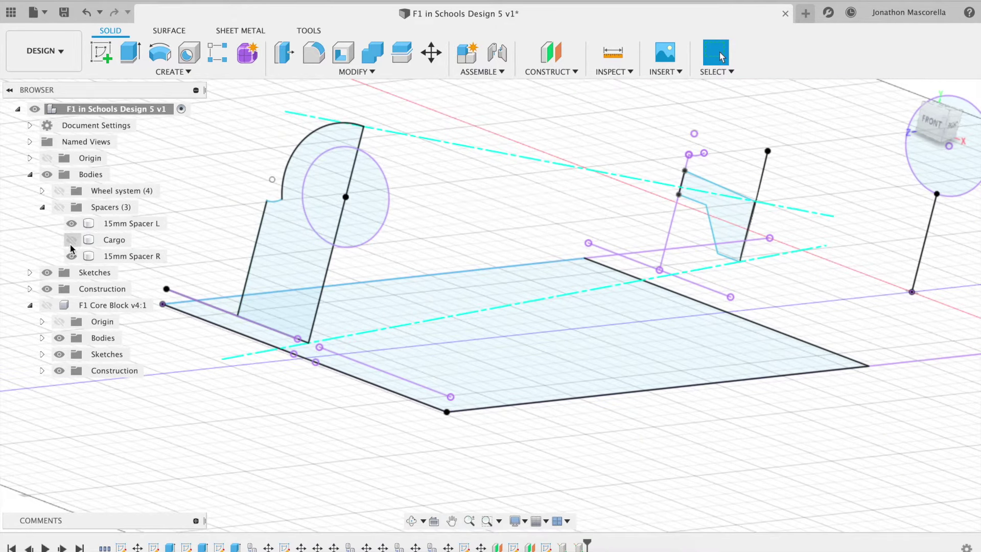
Step: Create a two-point axis from the front profile's lower outer corner to the lower end of the rear profile's outer edge
click(564, 73)
click(511, 232)
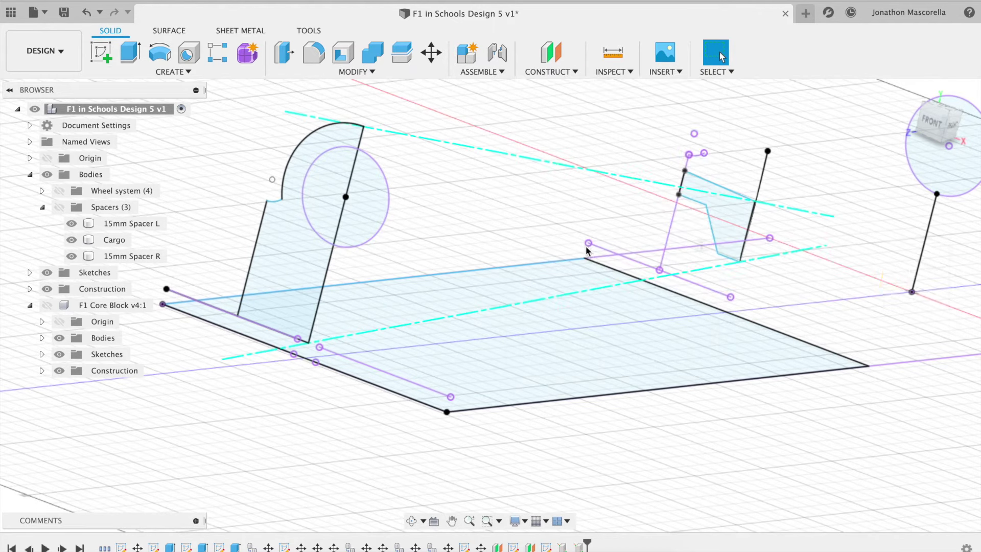
click(237, 315)
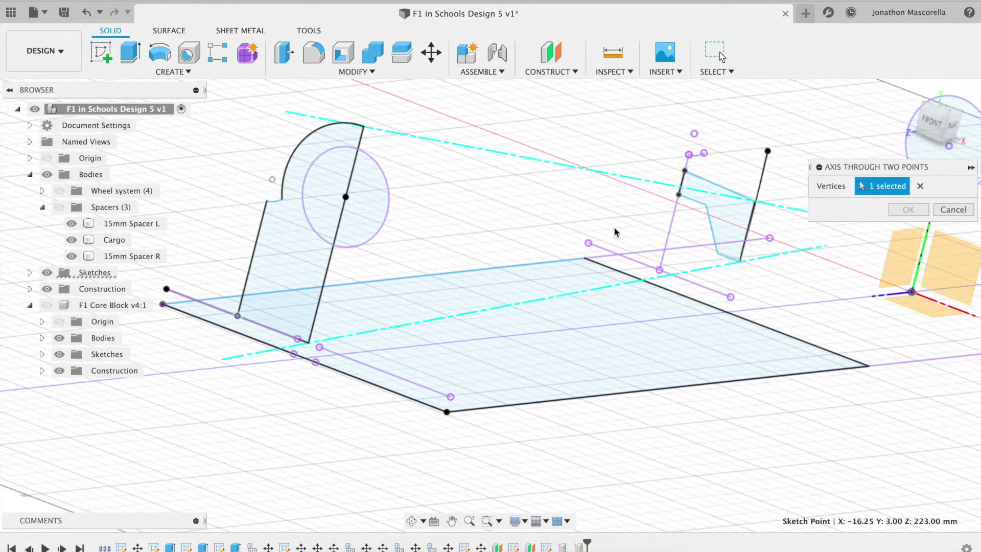
click(678, 195)
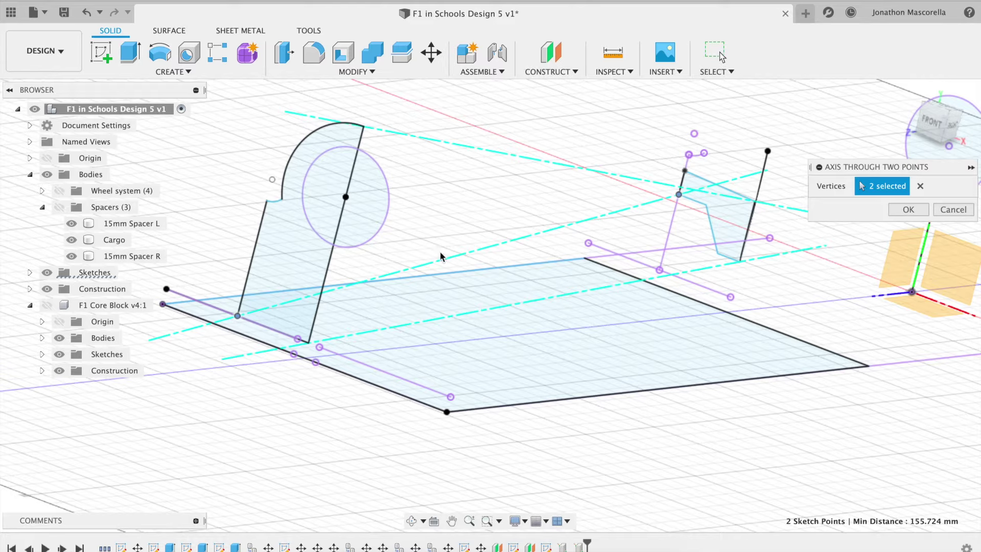
Step: Place two construction points with Point Along Path on the front profile's bottom line, between its outer corner and the centreline
click(608, 73)
click(550, 71)
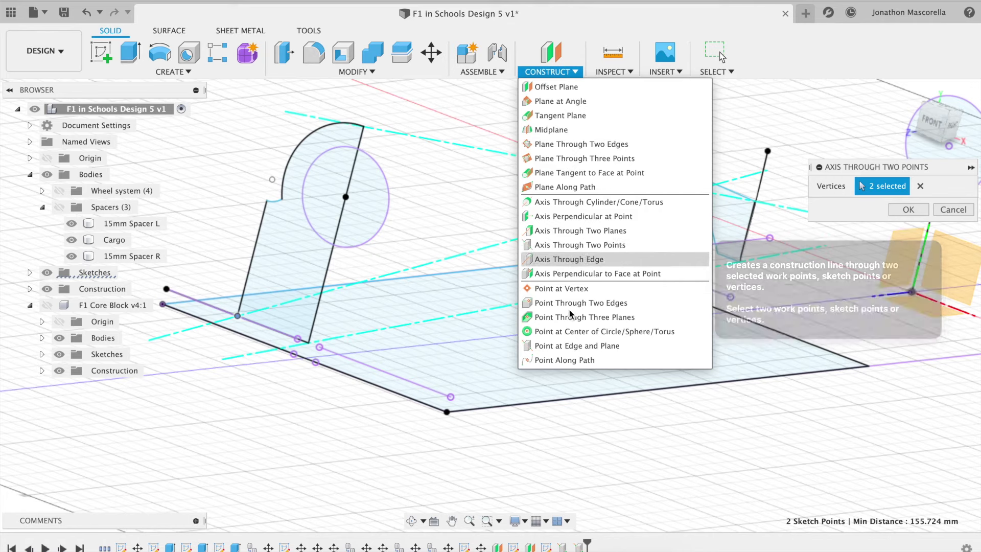
click(565, 359)
click(261, 330)
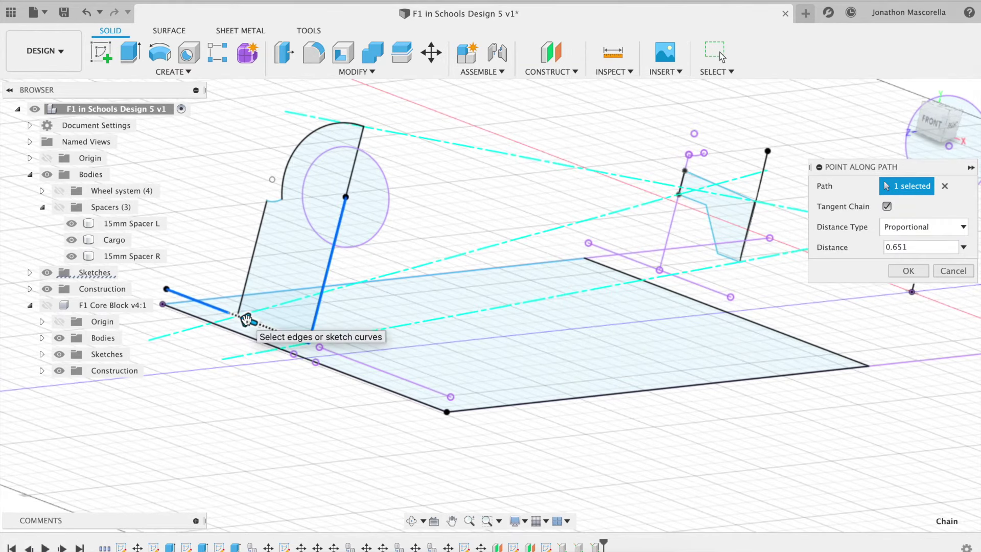
drag(249, 320, 241, 318)
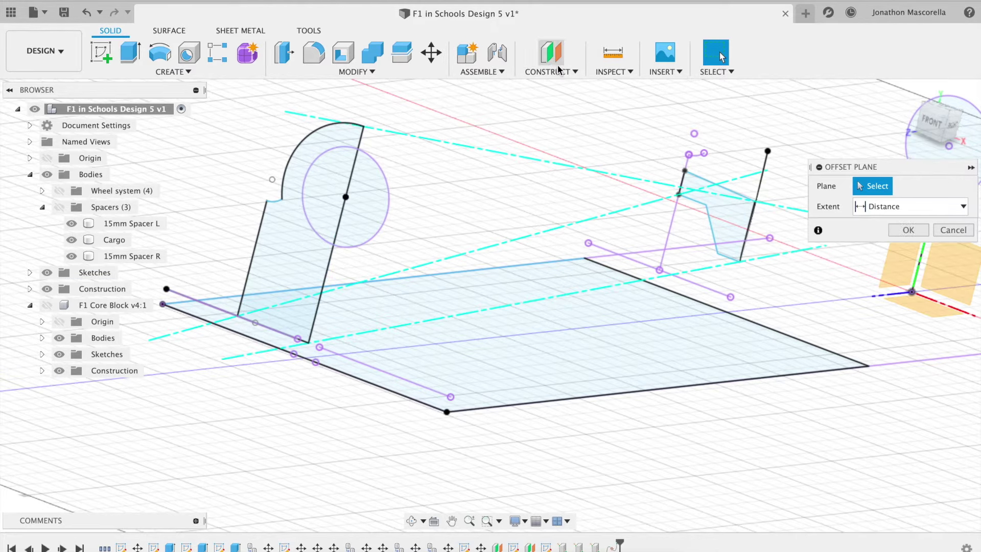
click(551, 72)
click(613, 372)
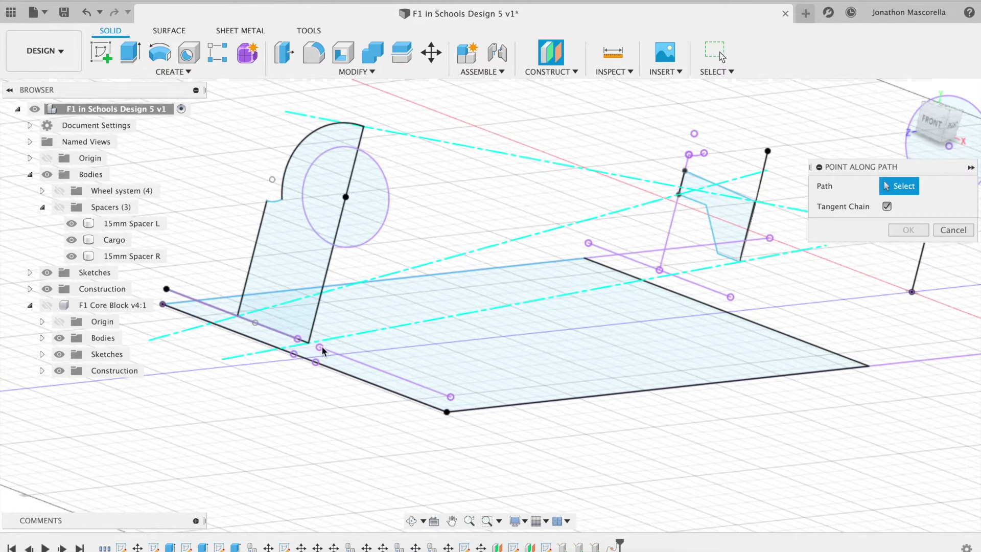
click(279, 333)
key(Return)
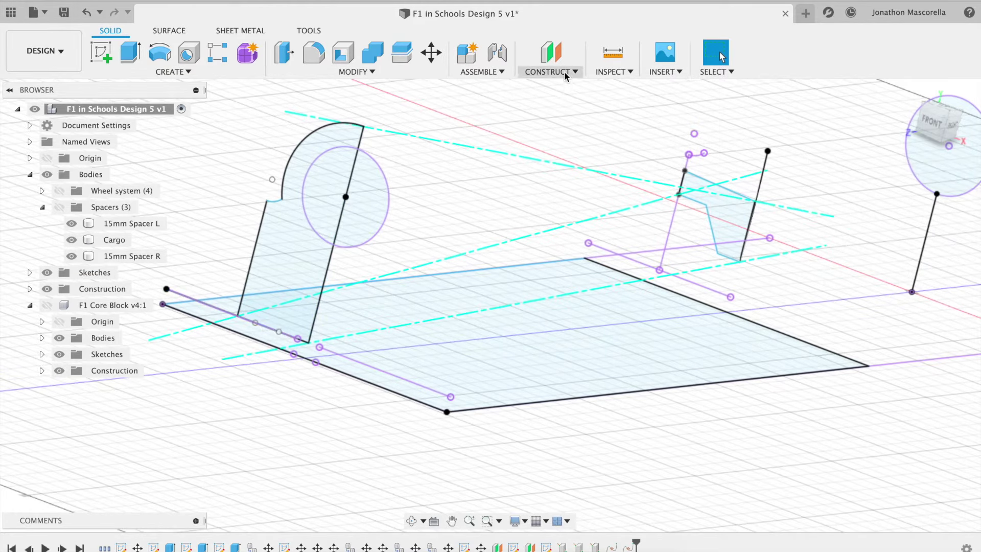
Step: Create an axis from the outer construction point on the front bottom line to the upper end of the rear profile's slanted edge
click(566, 74)
click(557, 238)
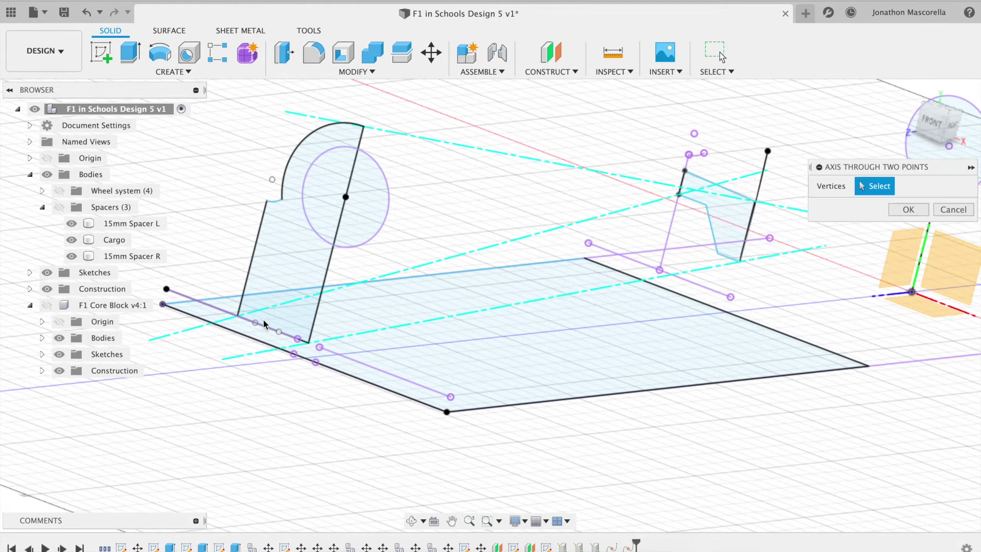
click(706, 206)
key(Return)
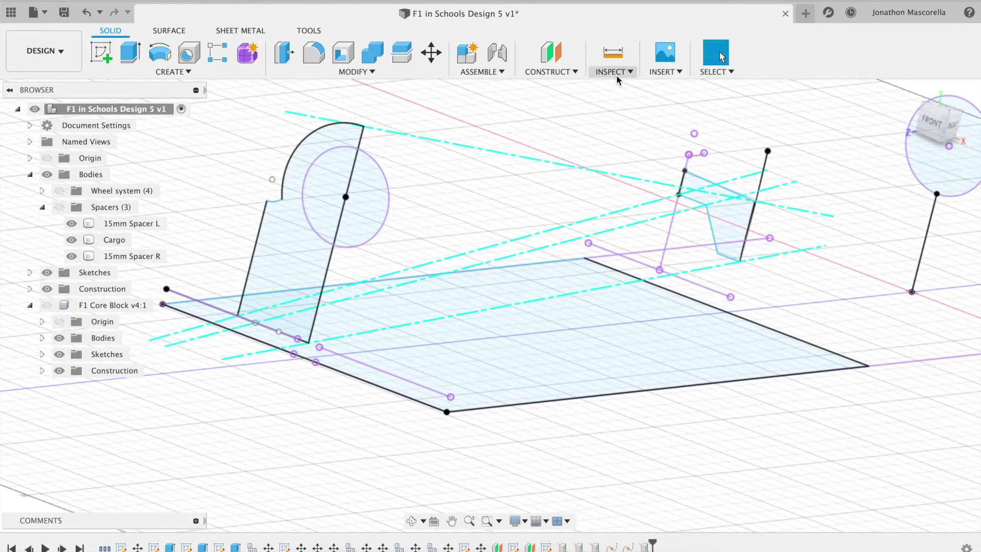
Step: Create an axis from the inner construction point on the front bottom line to the lower end of the rear profile's slanted edge
click(566, 74)
click(573, 360)
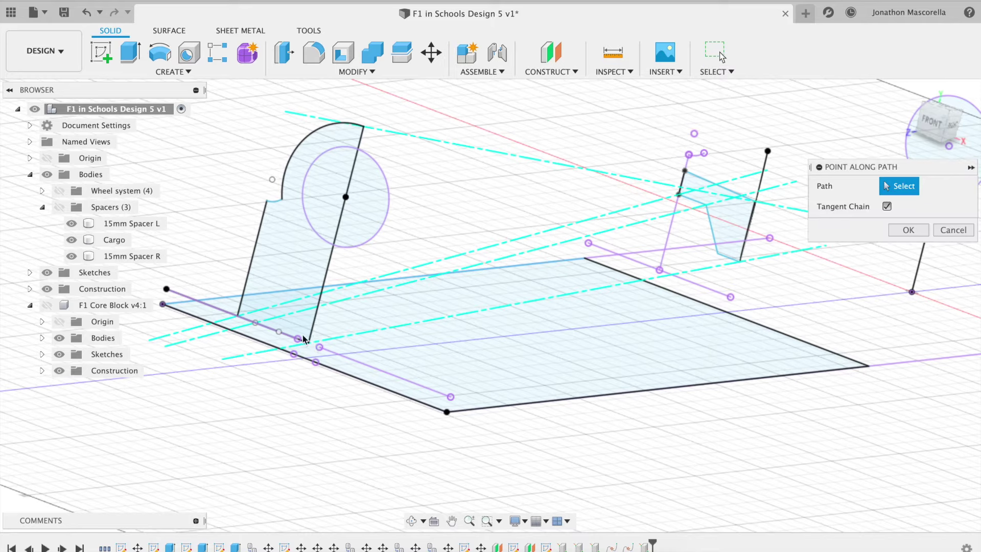
click(542, 72)
click(580, 245)
click(718, 254)
key(Return)
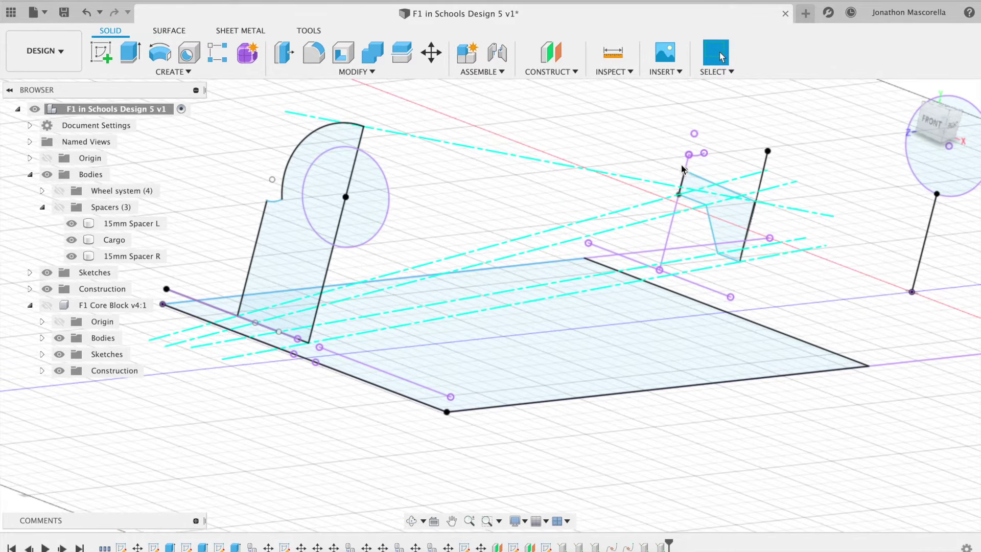
Step: Create an axis from the top of the front profile's outer side line to the rear profile's upper outer corner
click(558, 72)
click(581, 319)
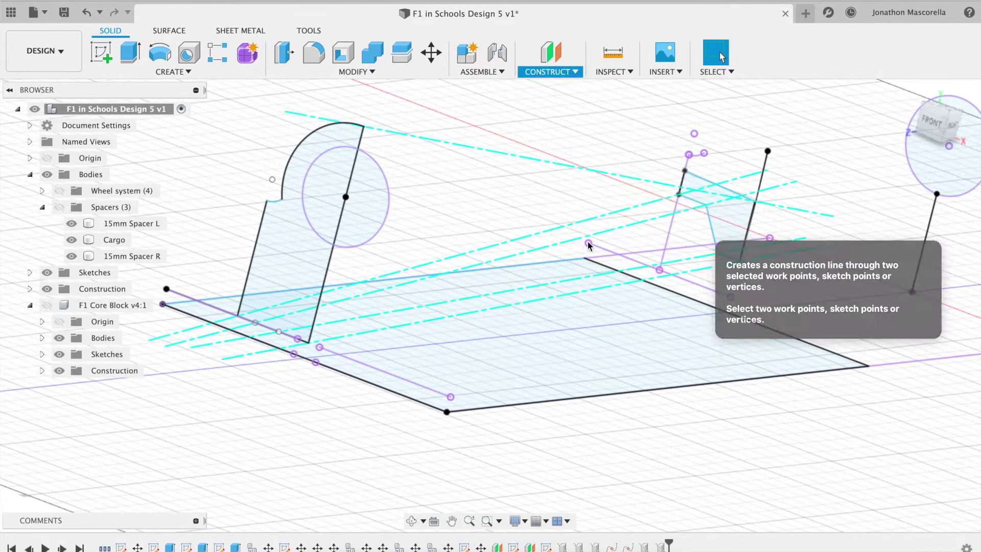
click(267, 201)
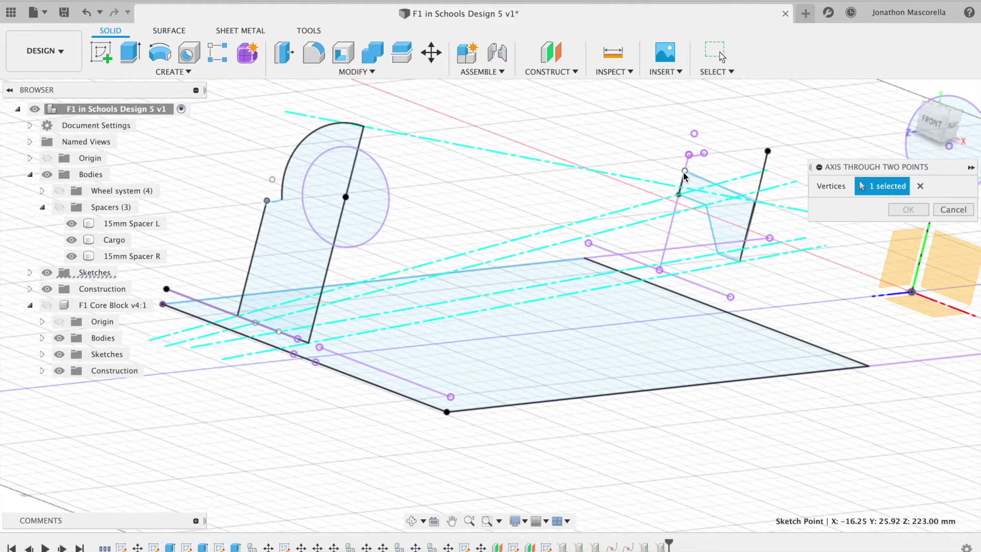
click(685, 172)
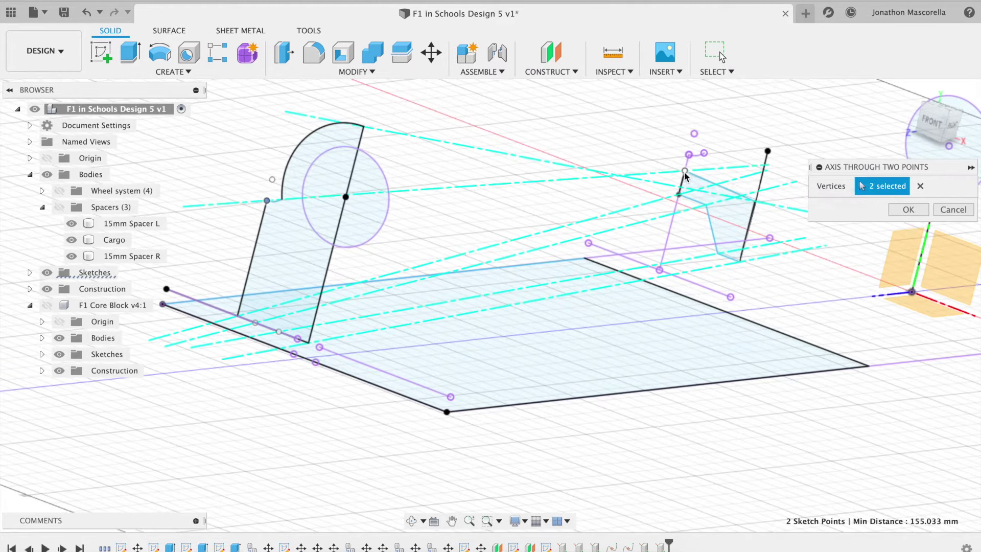
click(909, 210)
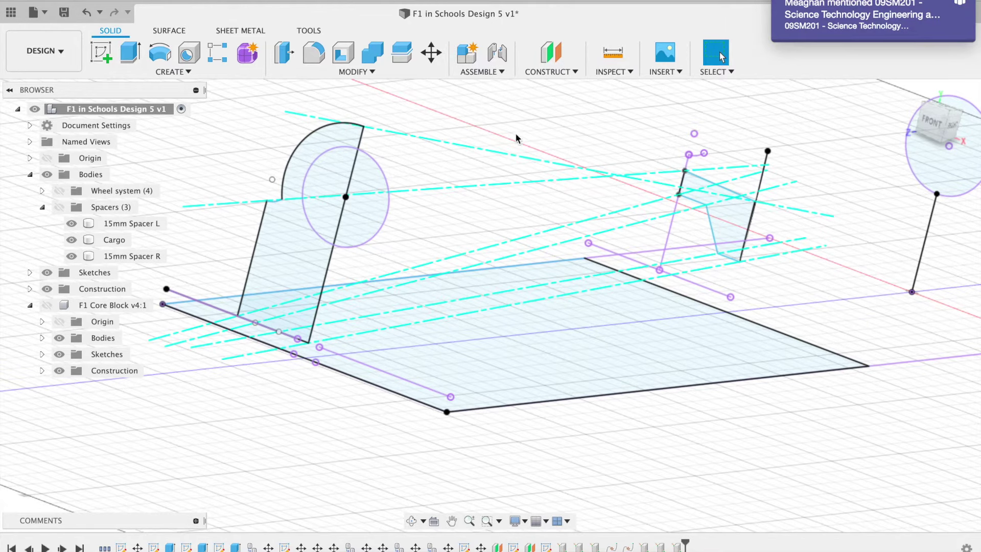
Step: Create a Plane at Angle of 90 degrees through the lower centreline axis and start a new sketch on it
click(551, 72)
click(736, 97)
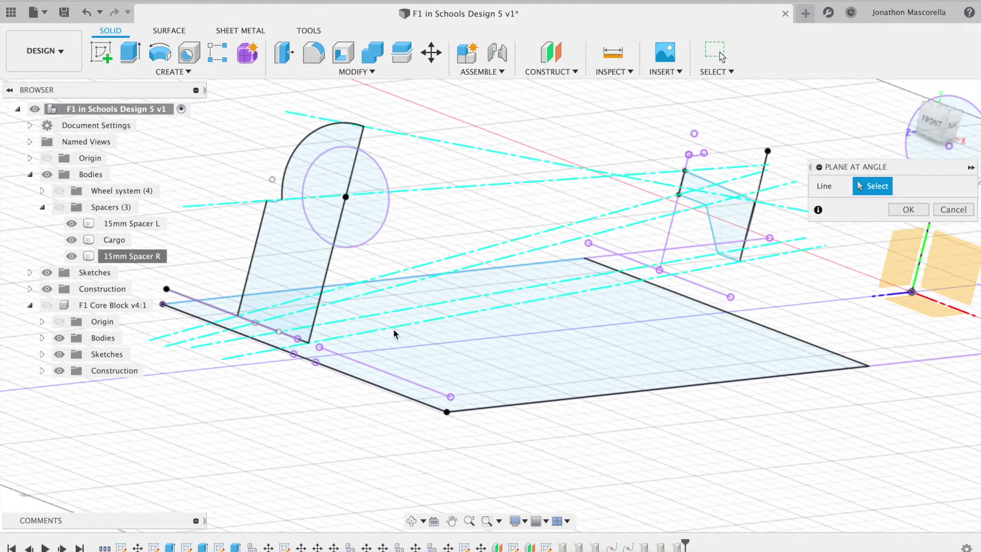
click(394, 328)
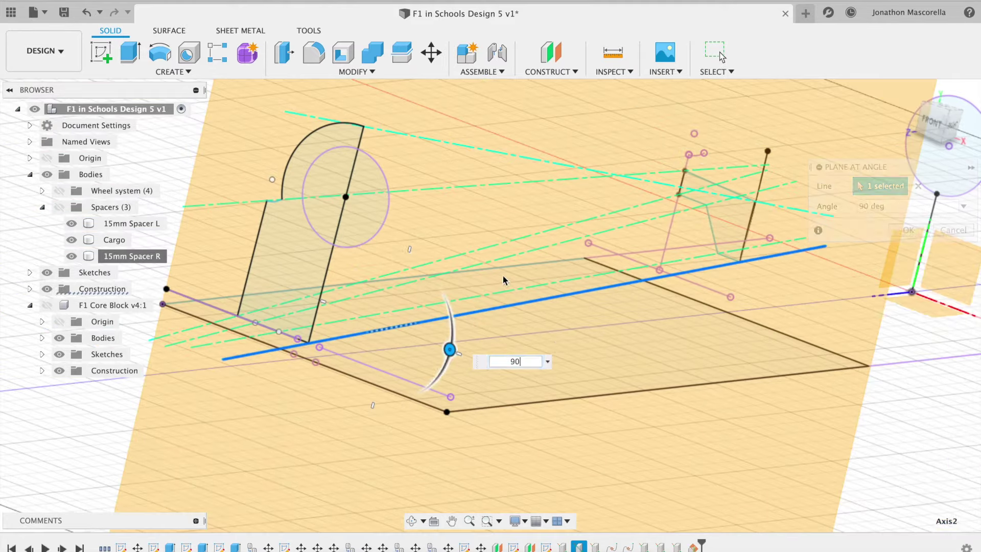
key(Return)
click(101, 53)
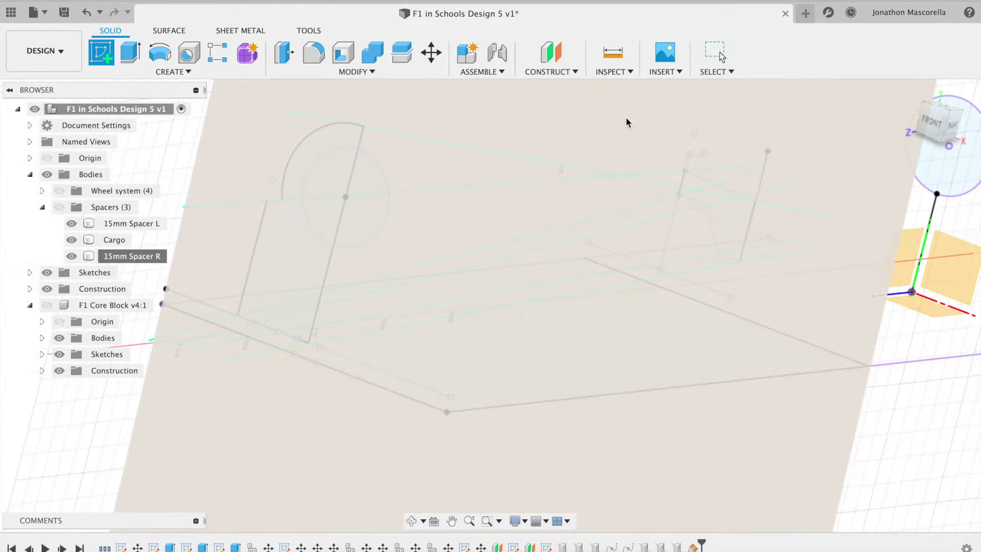
Step: Place the sketch on the 90-degree plane and select the lower centreline ends of the front and rear profiles for projection
click(627, 123)
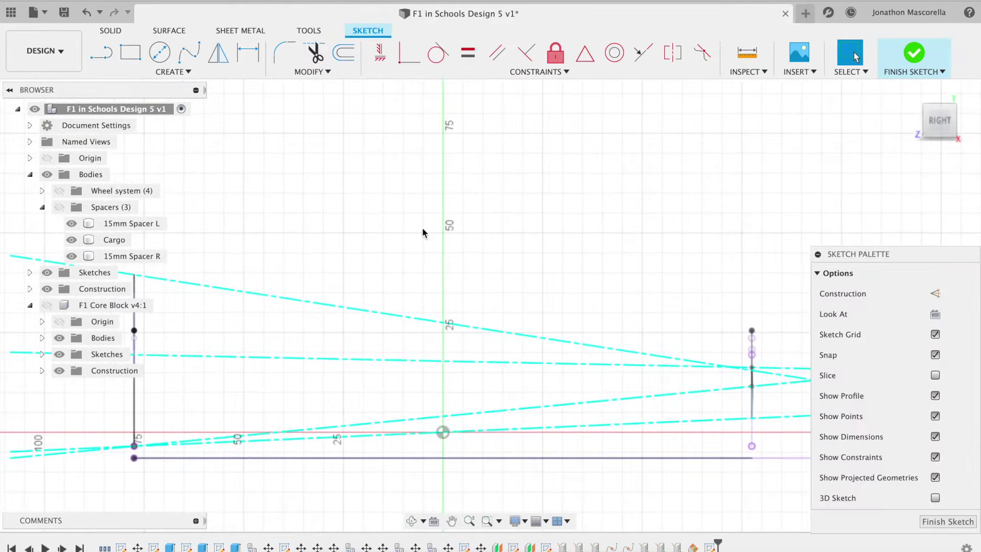
key(p)
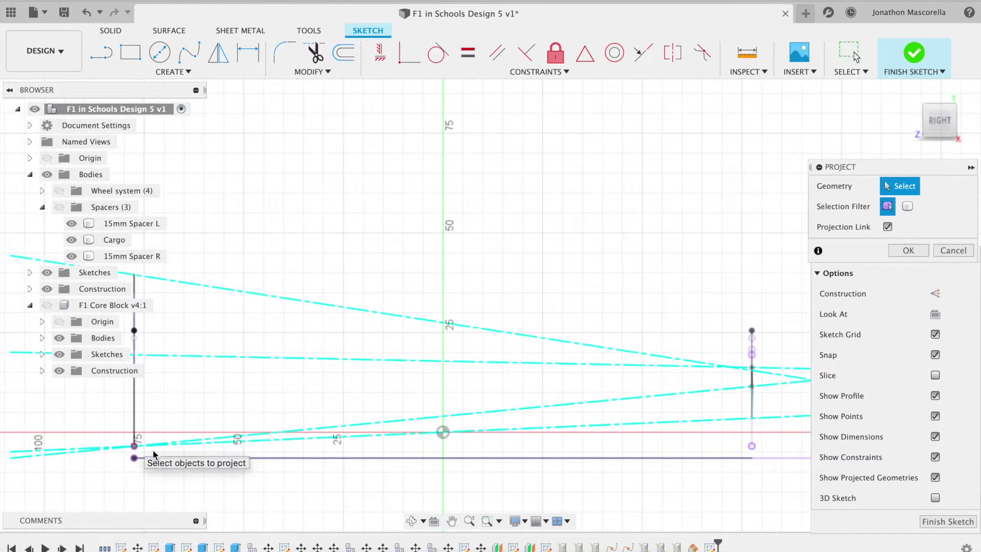
drag(940, 121, 968, 134)
scroll(145, 444, up, 5)
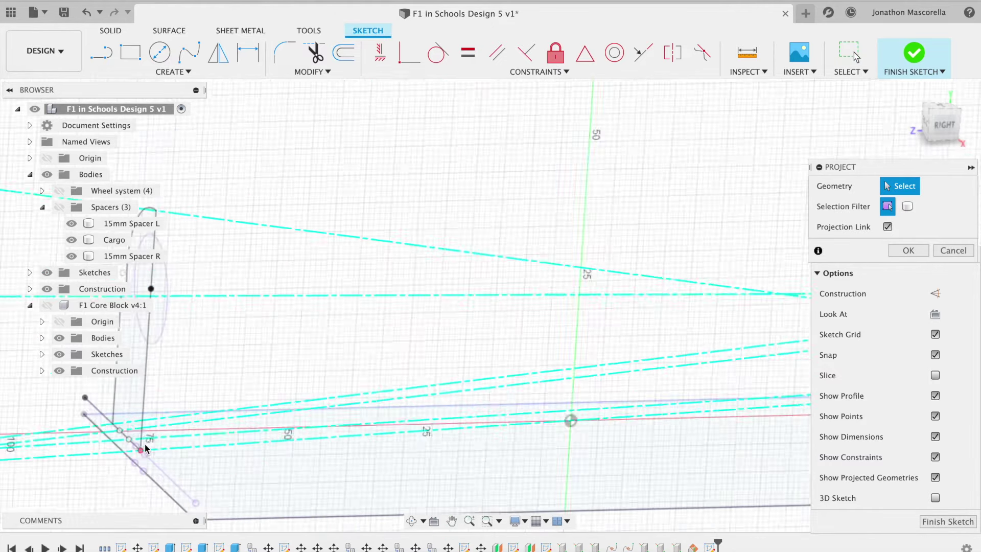
scroll(522, 280, right, 8)
scroll(521, 281, down, 5)
scroll(515, 277, right, 9)
scroll(652, 384, right, 3)
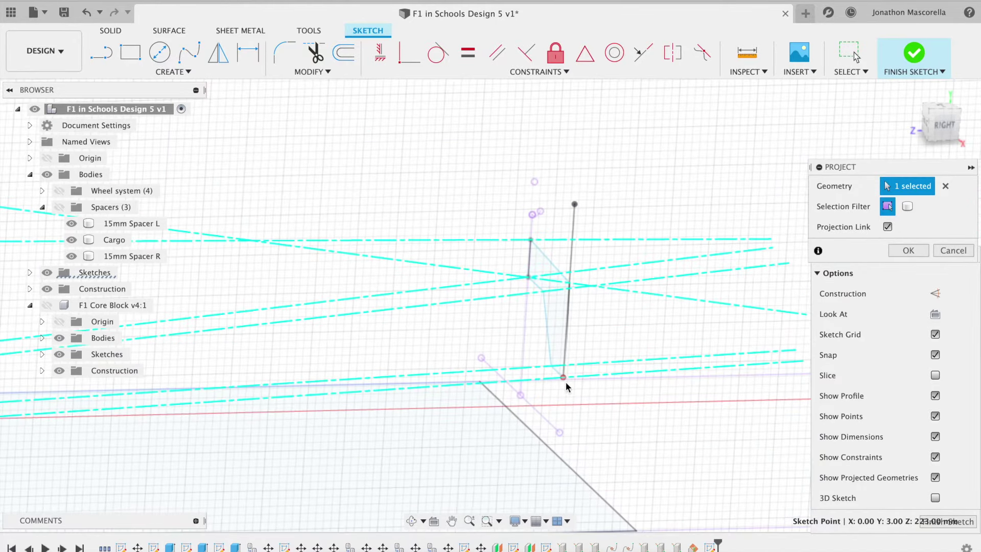
scroll(562, 378, up, 10)
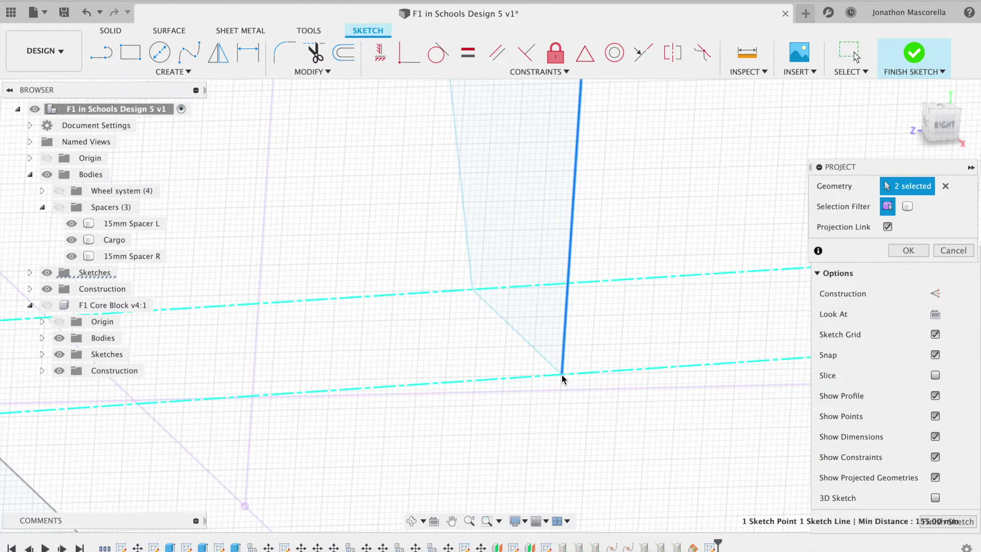
click(562, 375)
click(564, 361)
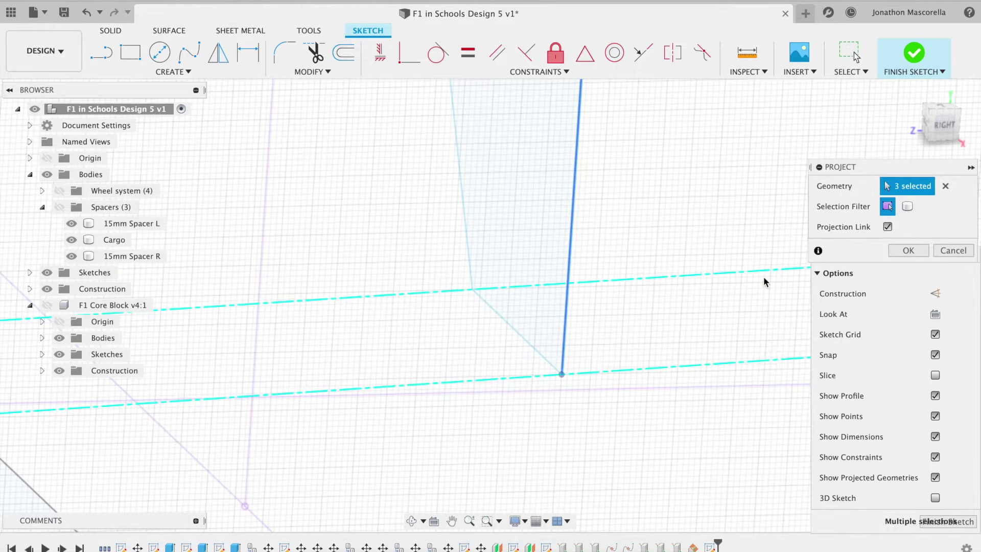
Step: Clear the projection selection and project only the lower centreline end points of the rear and front profiles
click(946, 188)
click(561, 375)
scroll(467, 320, up, 5)
scroll(392, 353, left, 15)
scroll(579, 407, right, 5)
scroll(525, 409, up, 4)
click(514, 408)
click(908, 250)
scroll(703, 228, down, 10)
scroll(523, 283, up, 10)
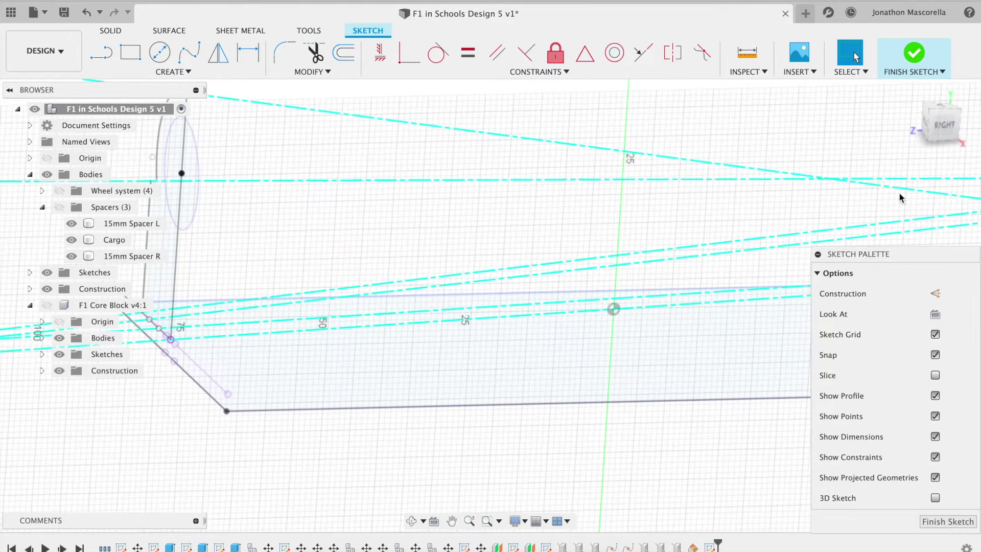
Step: Show the Spacers bodies and draw a fit point spline from the front profile's lower point through two points to the rear profile's lower point
click(189, 52)
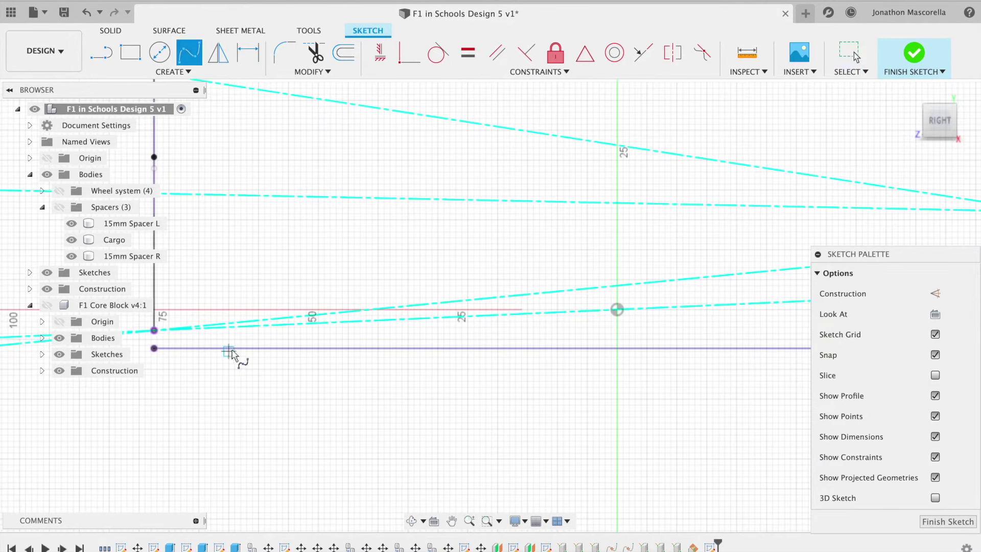
click(59, 208)
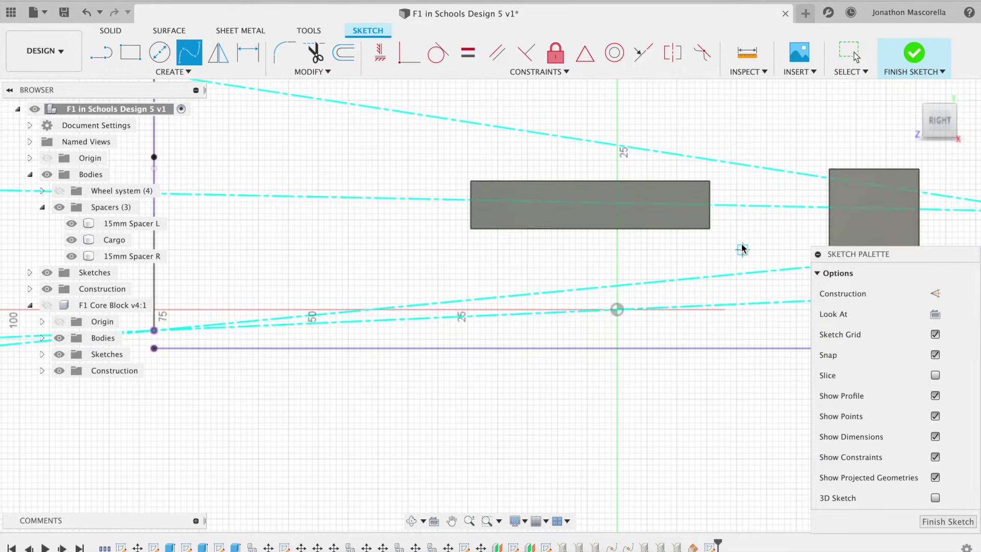
scroll(554, 252, right, 5)
scroll(554, 254, left, 5)
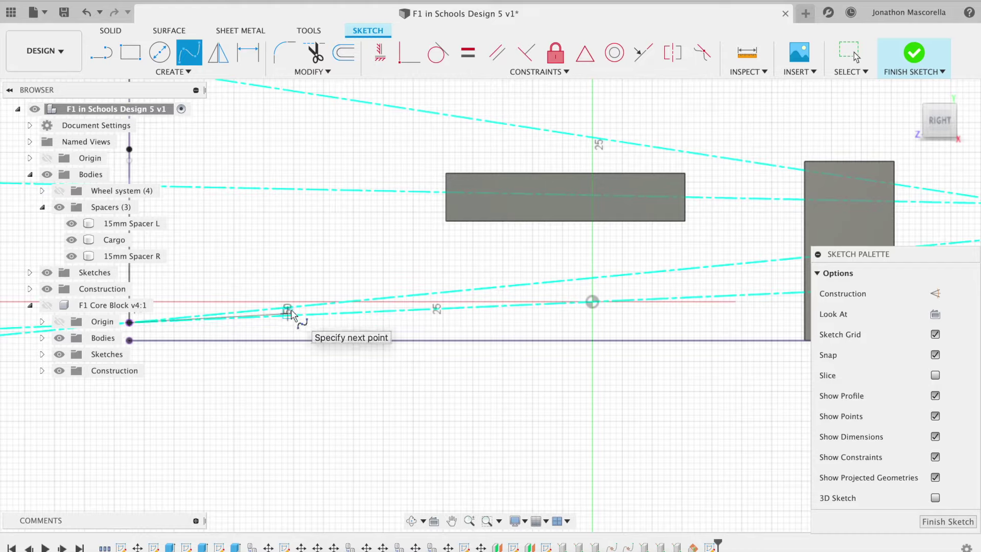
click(313, 297)
click(479, 236)
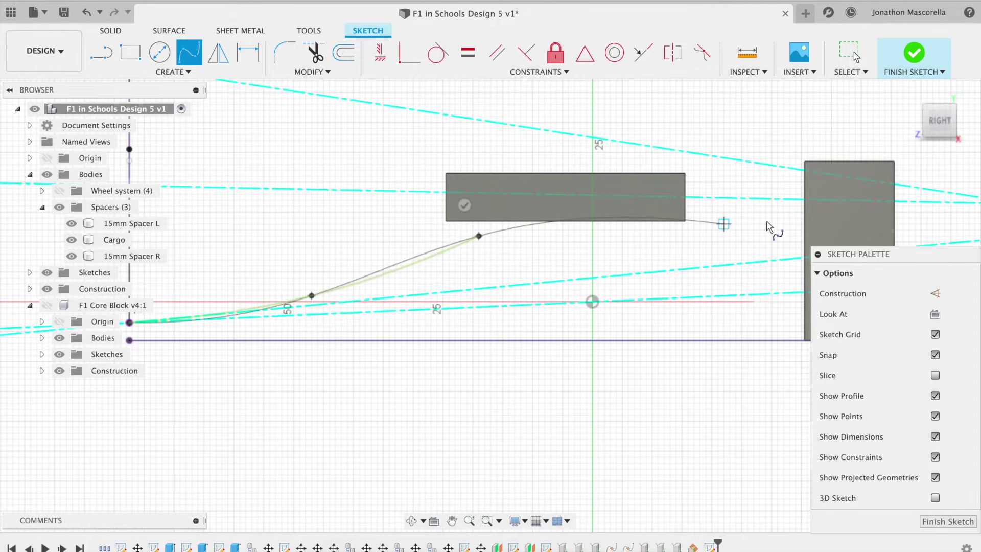
scroll(772, 226, right, 10)
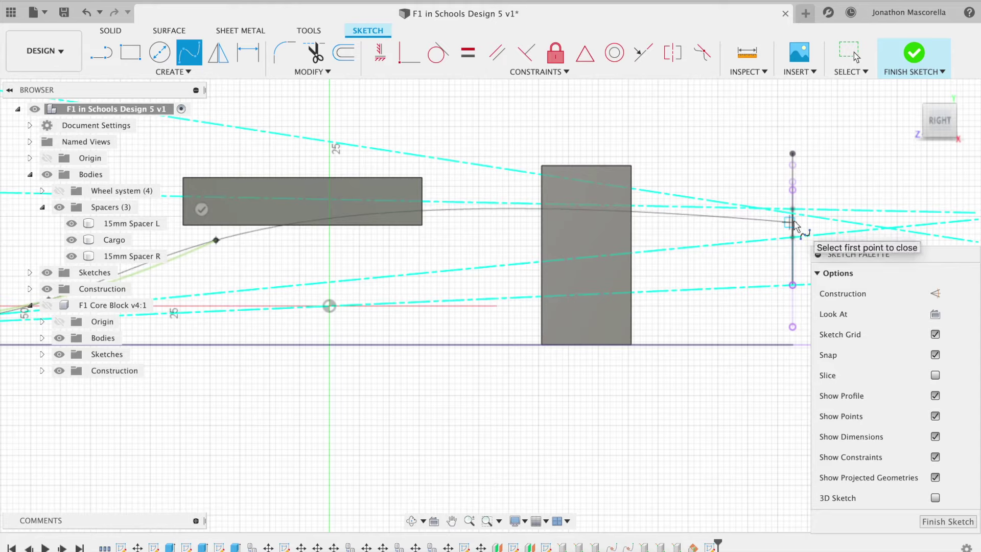
click(793, 284)
click(790, 320)
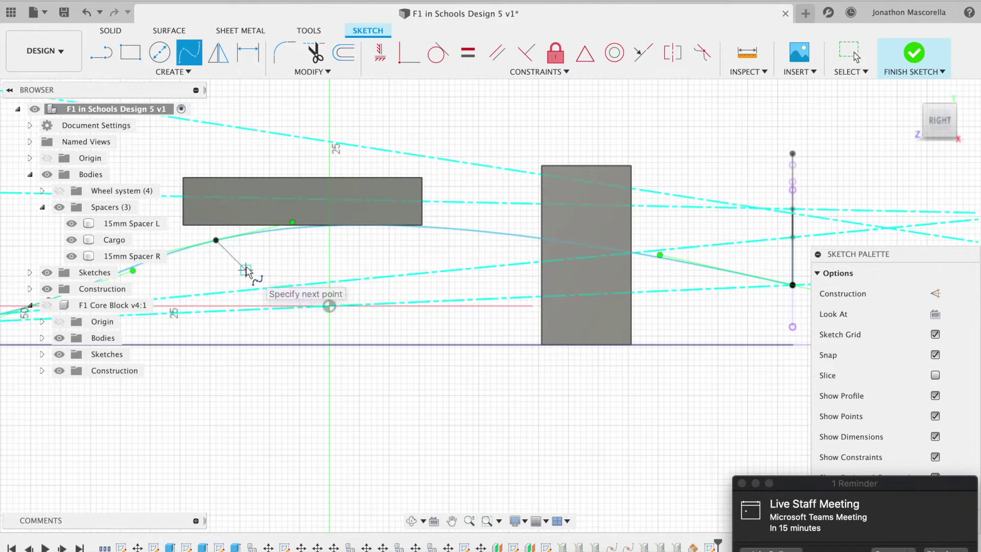
key(Escape)
Step: Flatten the spline by moving its two inner fit points down close to the lower centreline axis, and finish the sketch
drag(215, 240, 222, 270)
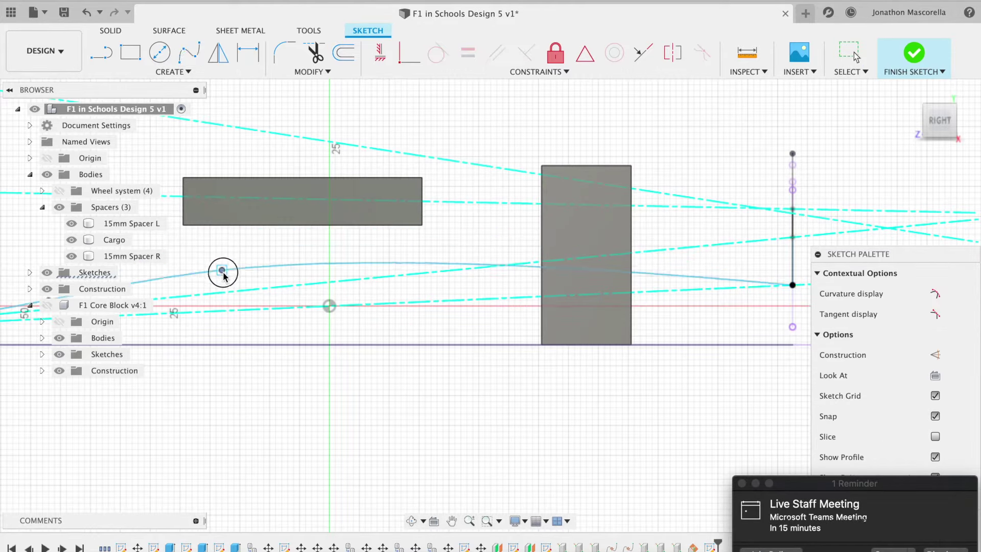
click(925, 123)
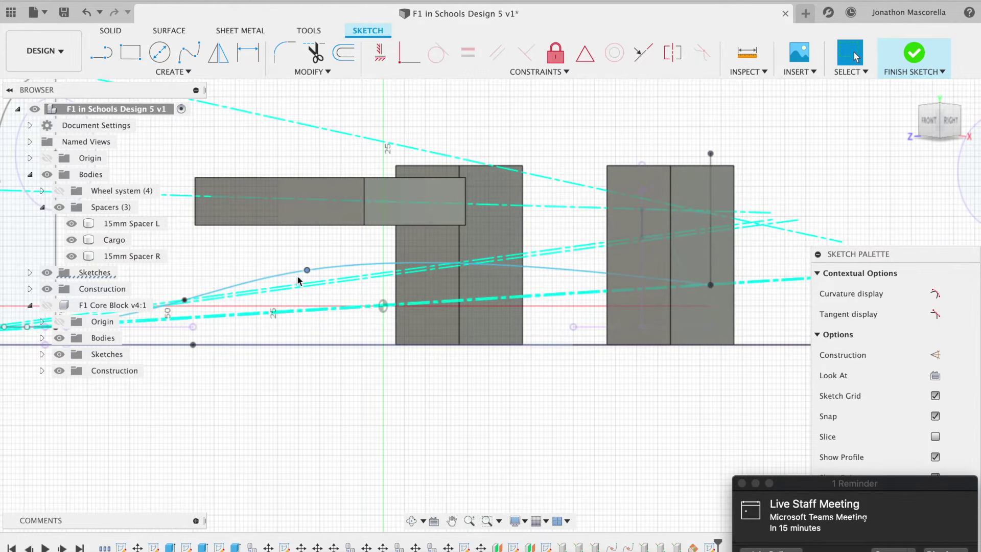
drag(307, 271, 553, 288)
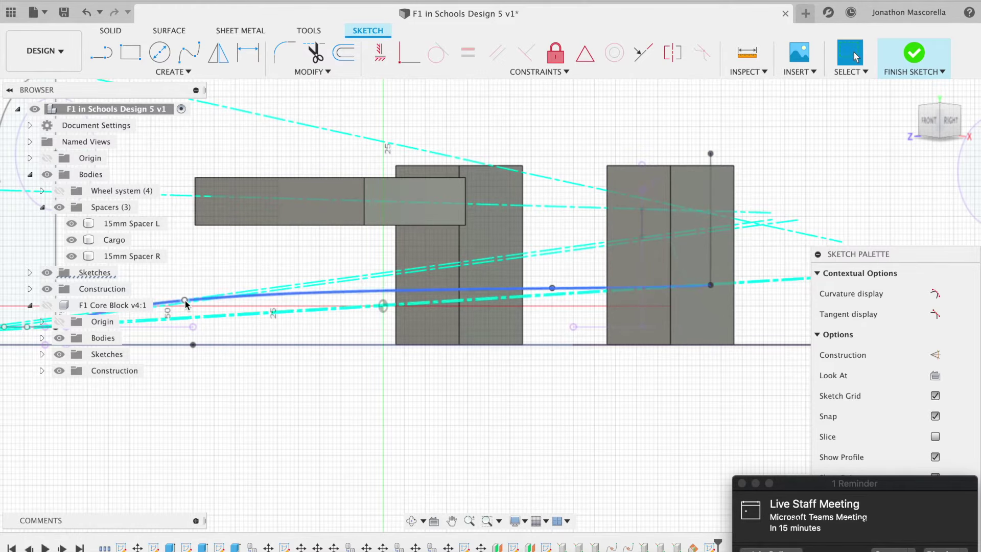
drag(185, 299, 193, 318)
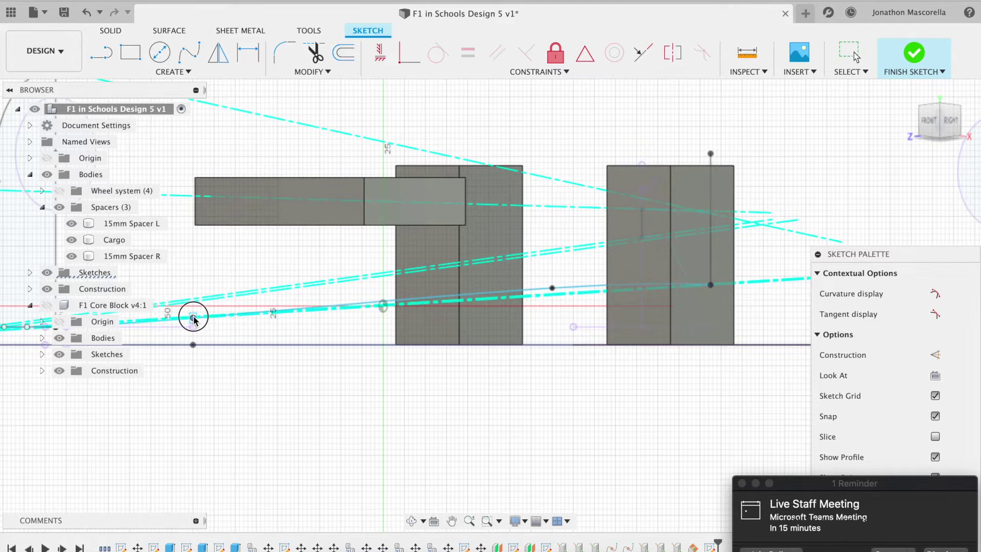
click(914, 53)
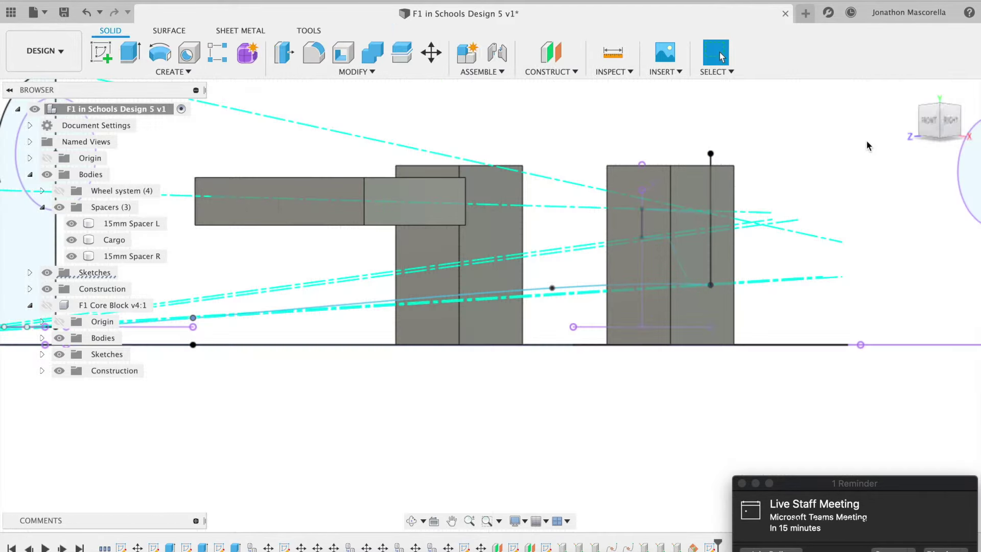
click(952, 124)
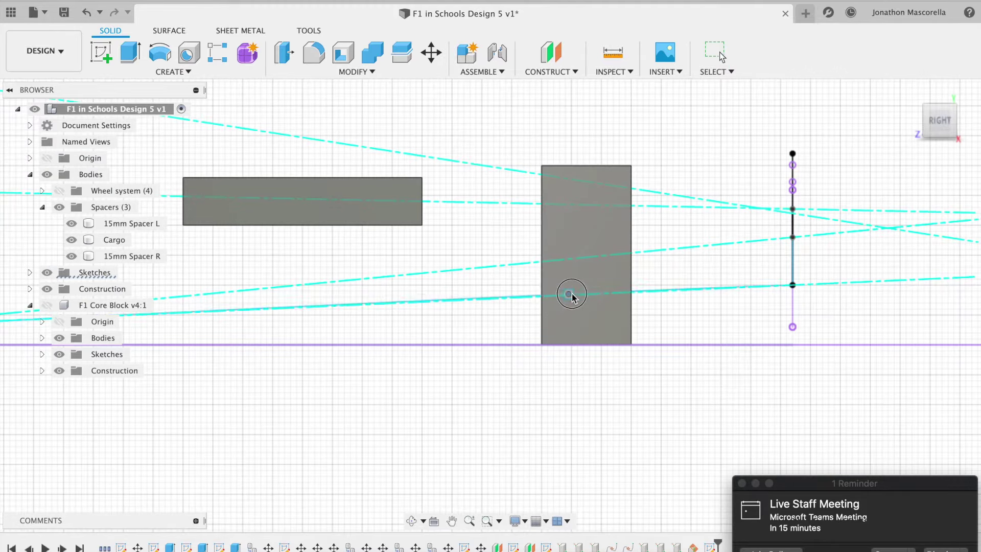
click(912, 91)
scroll(435, 387, down, 2)
scroll(413, 389, up, 3)
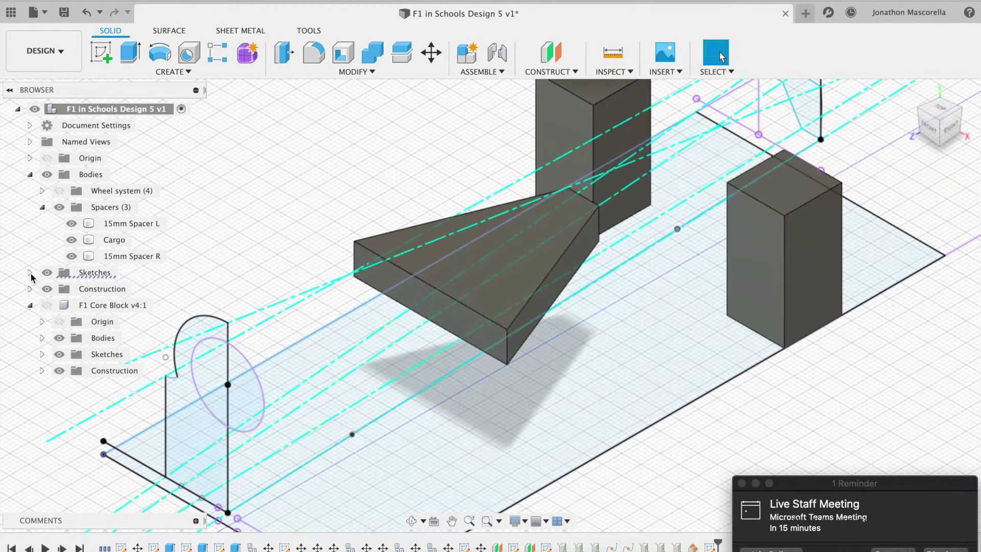
Step: Hide Axis2 and create an upright Plane at Angle through Axis5
click(29, 289)
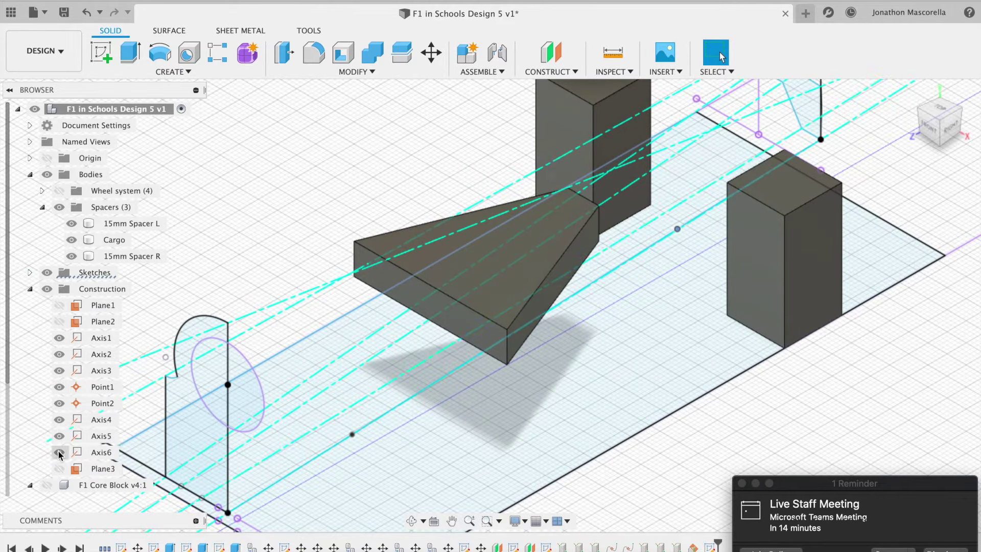
click(59, 354)
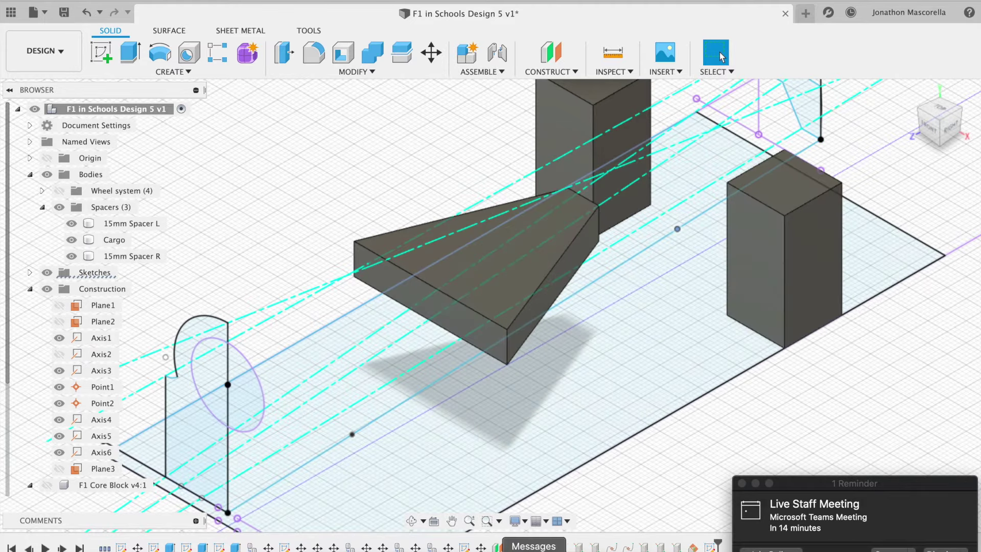
click(551, 53)
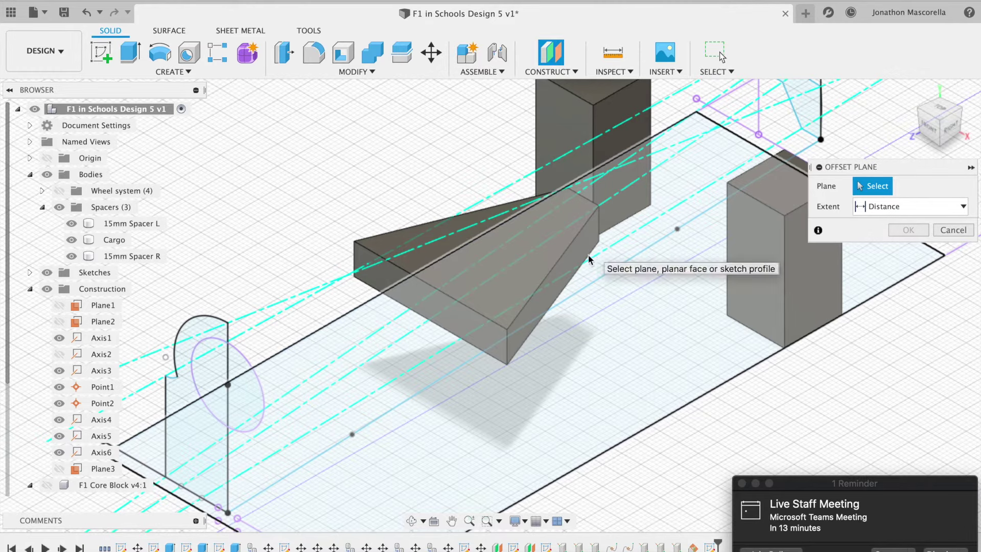
click(574, 72)
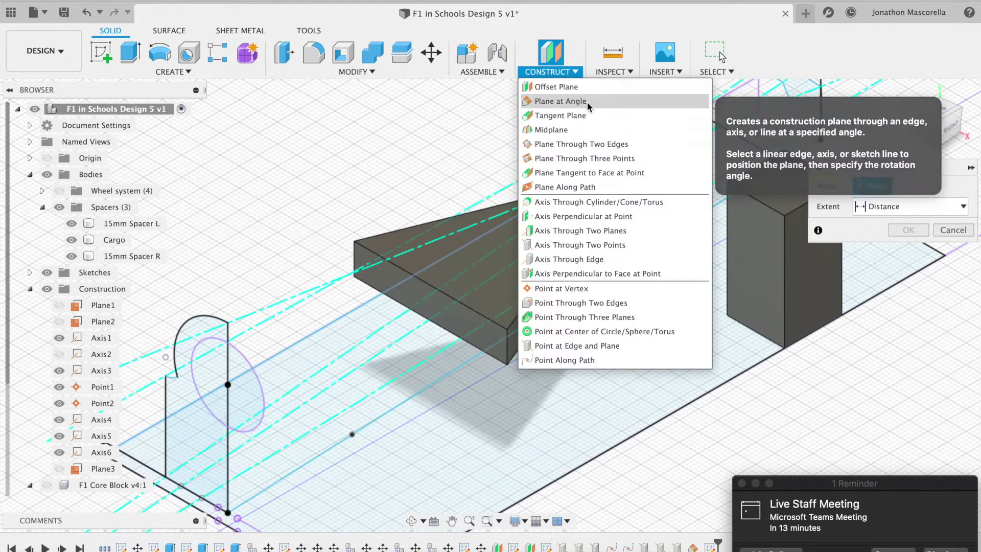
click(560, 101)
click(265, 465)
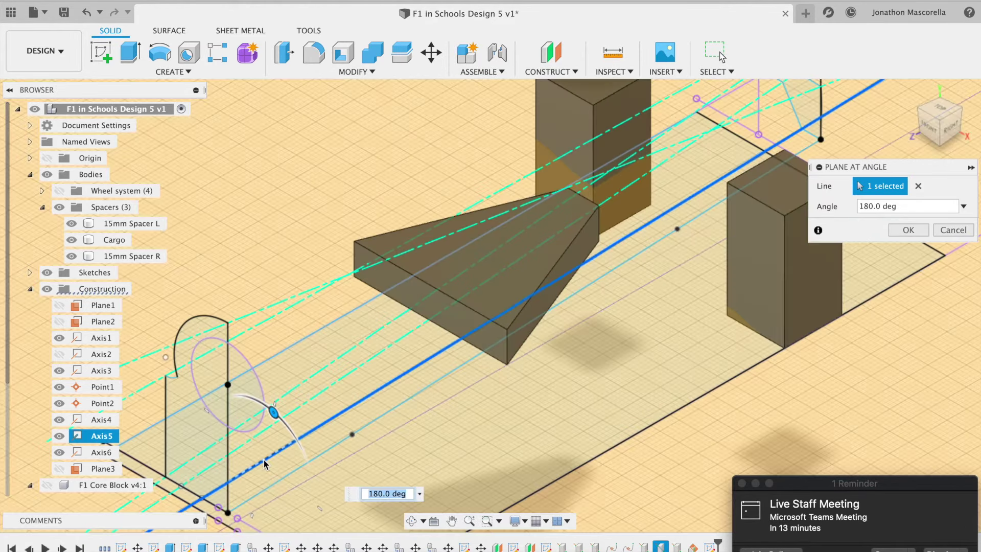
key(Return)
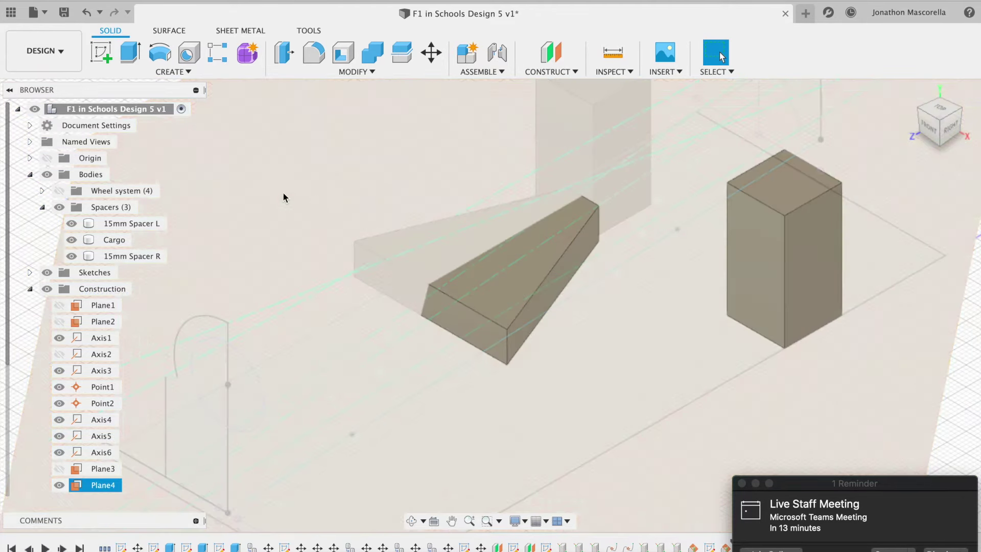
Step: Start a new sketch on the upright plane through Axis5
click(105, 59)
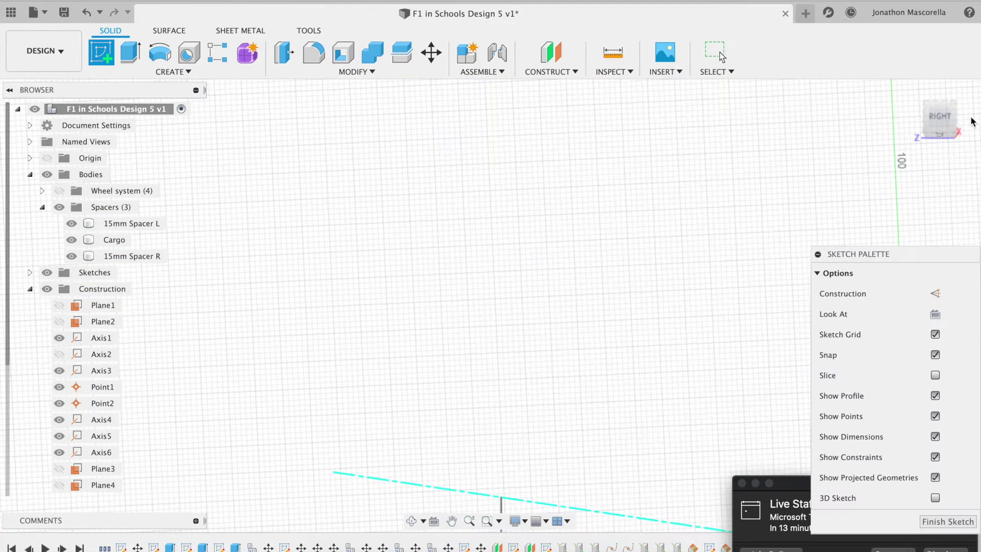
click(943, 119)
scroll(760, 233, down, 3)
scroll(759, 234, right, 4)
scroll(759, 231, down, 3)
scroll(651, 293, right, 4)
drag(939, 118, 957, 144)
scroll(526, 352, left, 4)
scroll(526, 353, up, 1)
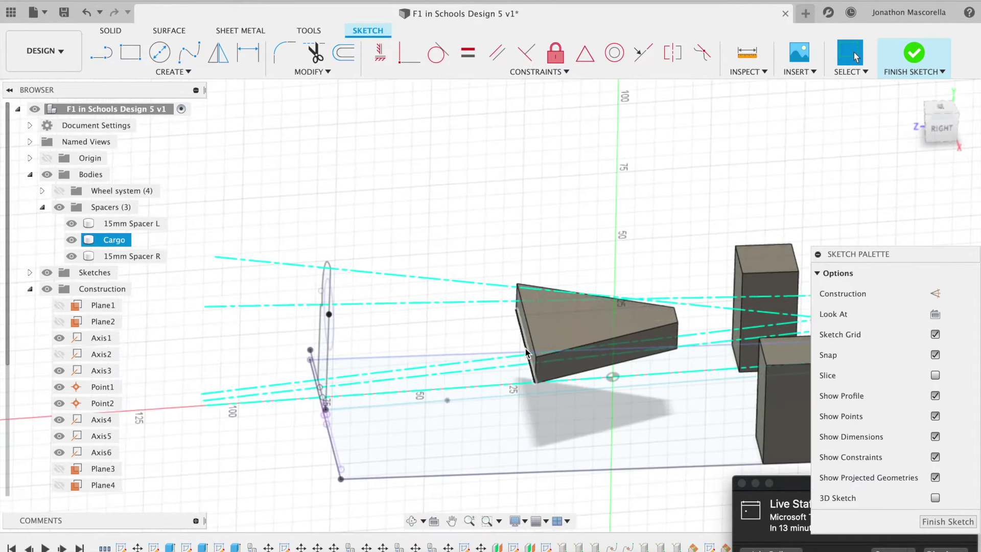
Step: Project Axis4, the outer construction point on the front bottom line and the lower end of the rear profile's slanted edge
key(p)
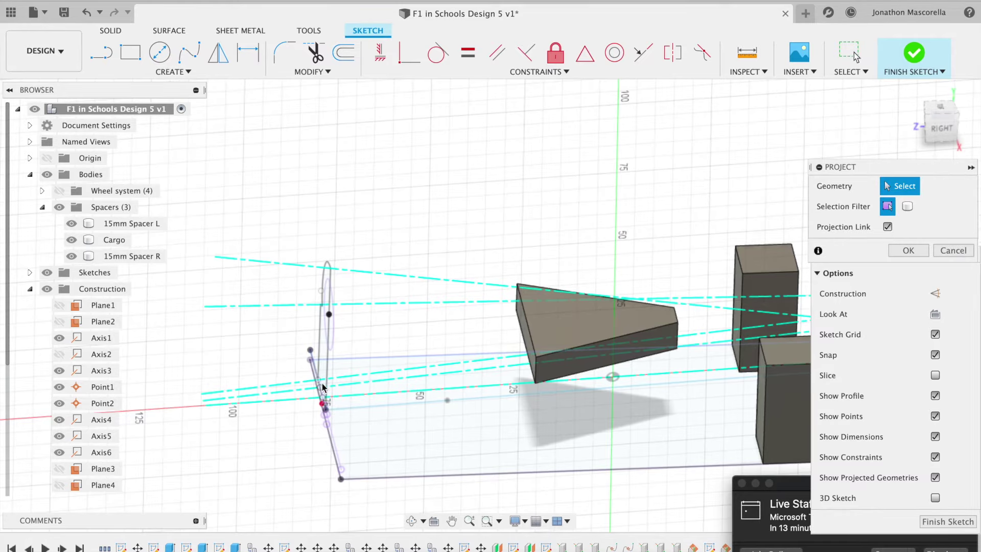
scroll(325, 391, up, 5)
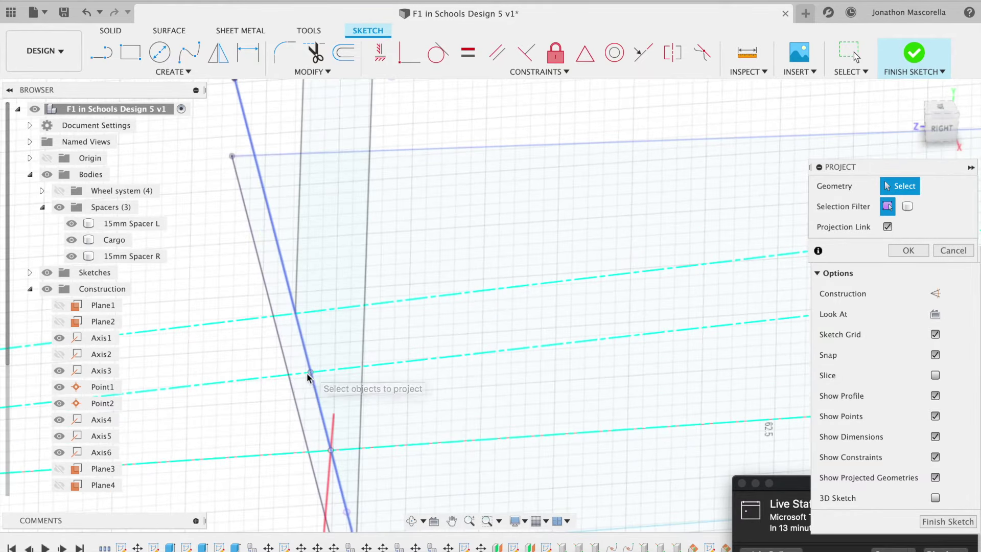
click(325, 370)
click(312, 375)
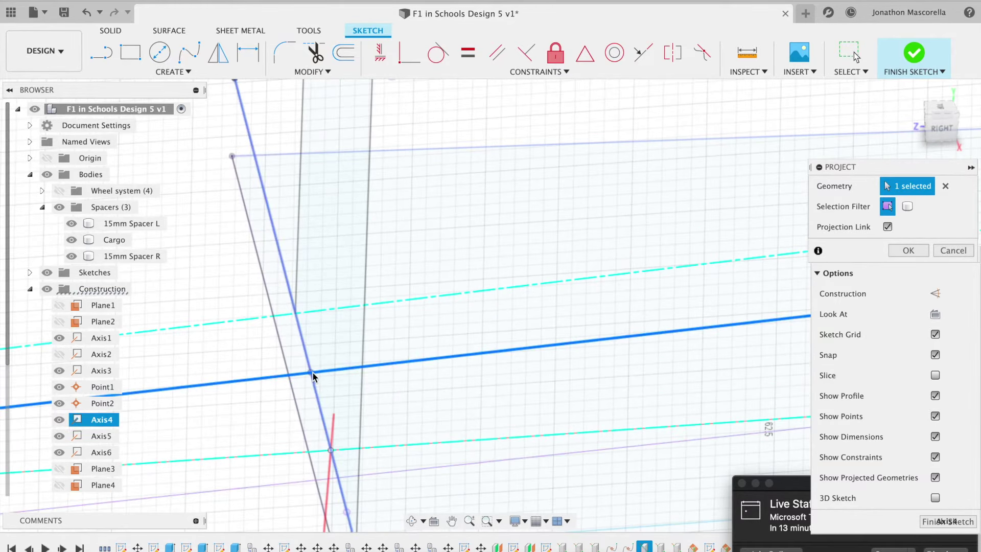
scroll(634, 280, right, 15)
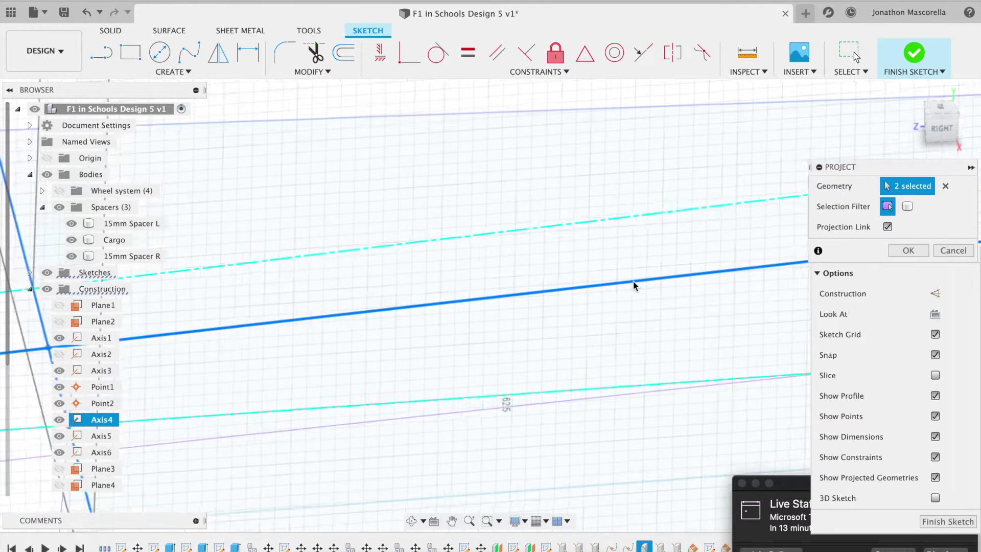
scroll(629, 286, right, 15)
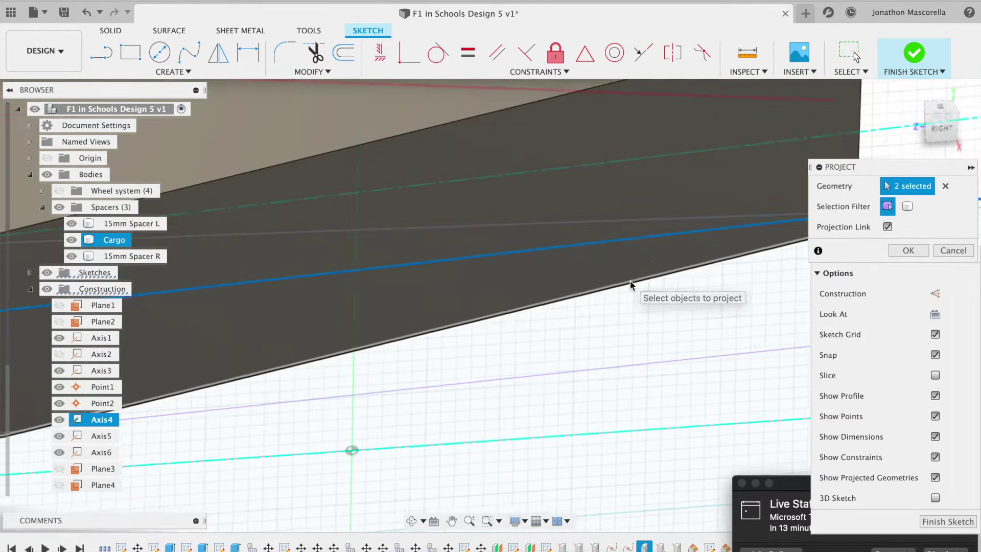
scroll(670, 261, right, 3)
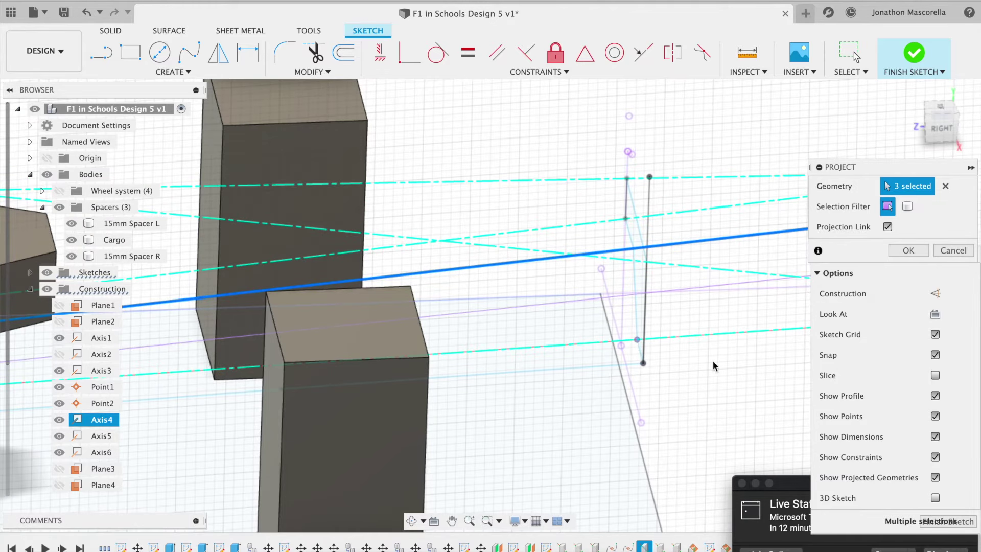
key(Return)
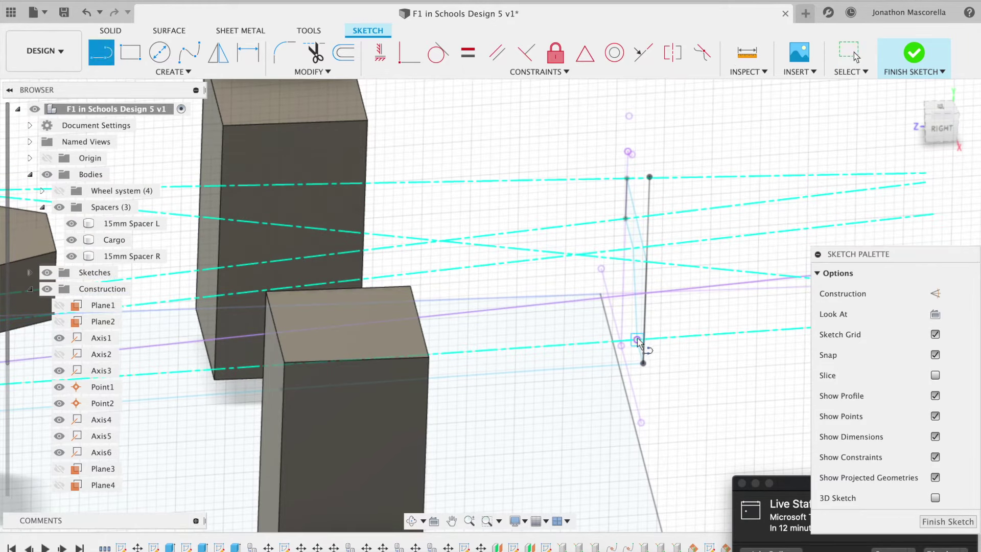
Step: Draw a straight line from the projected lower end of the rear profile's slanted edge to the projected outer construction point on the front bottom line
click(637, 340)
scroll(509, 384, left, 10)
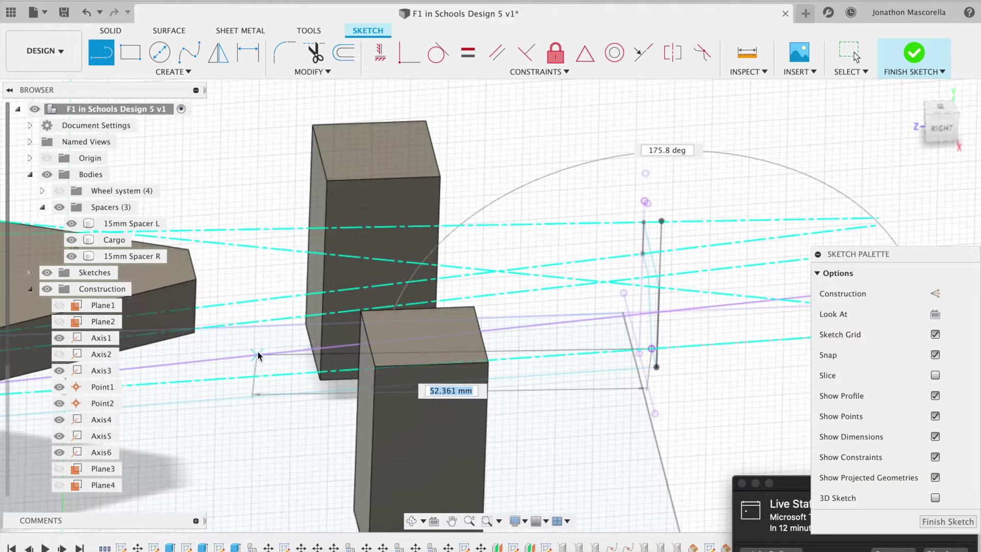
scroll(509, 384, left, 1)
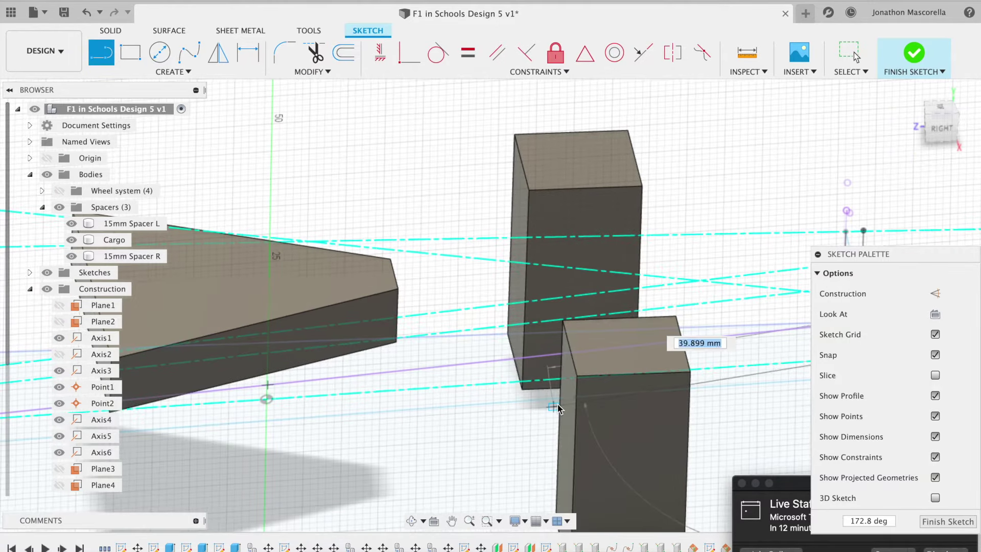
scroll(179, 433, down, 1)
scroll(215, 414, left, 8)
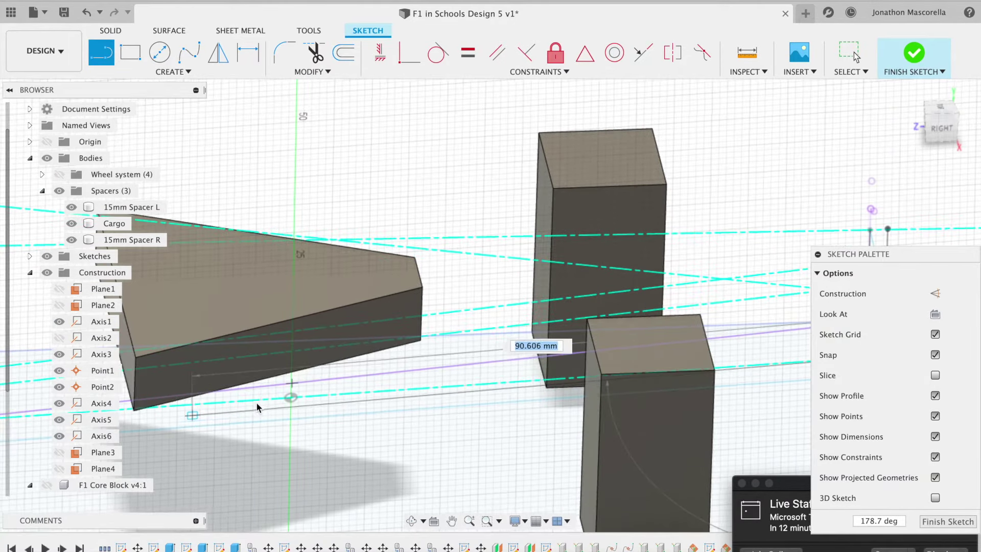
scroll(259, 407, left, 15)
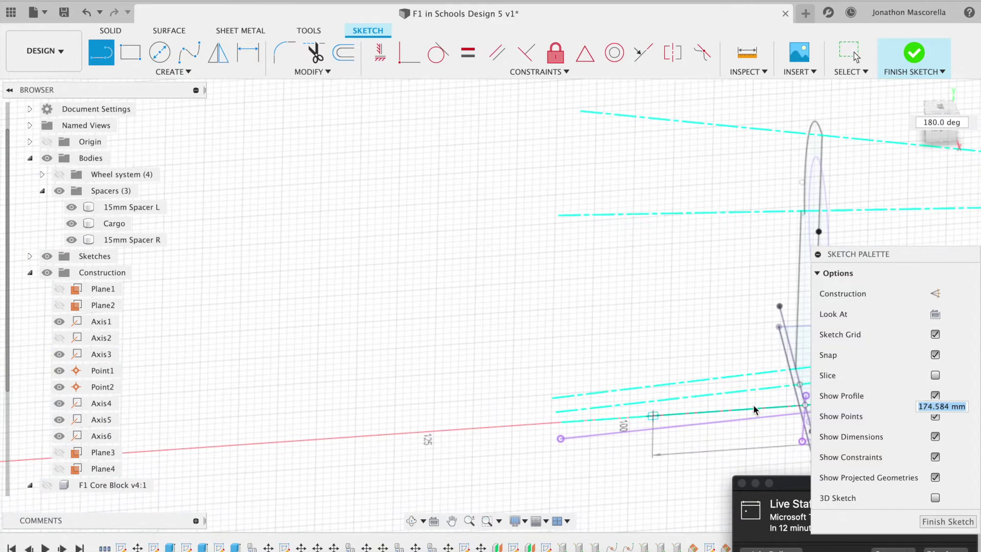
scroll(707, 321, right, 2)
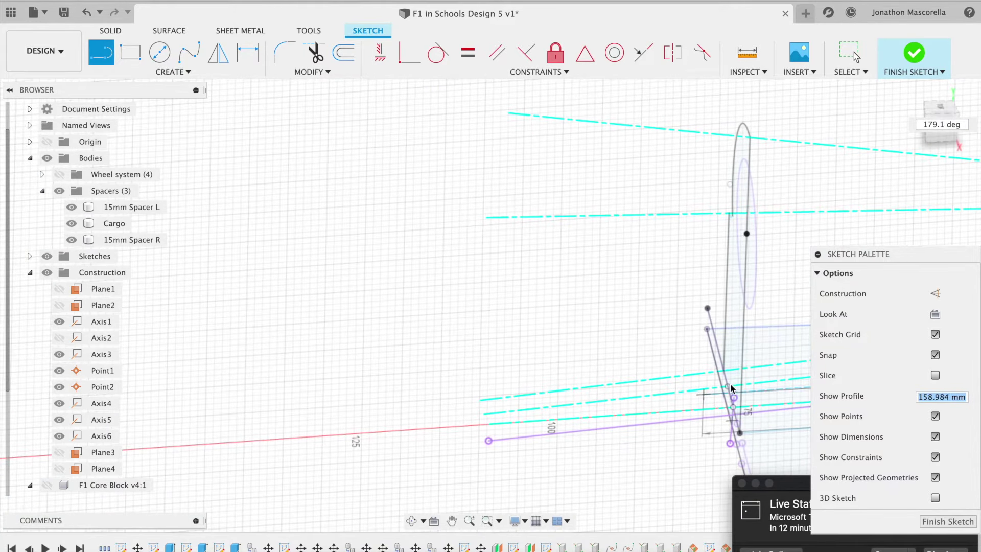
middle_drag(730, 393, 499, 447)
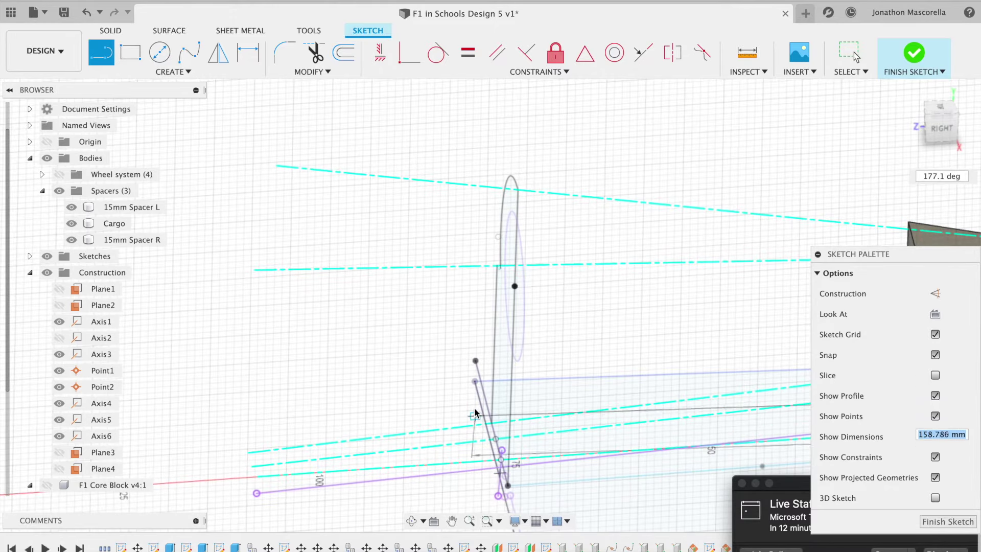
click(499, 463)
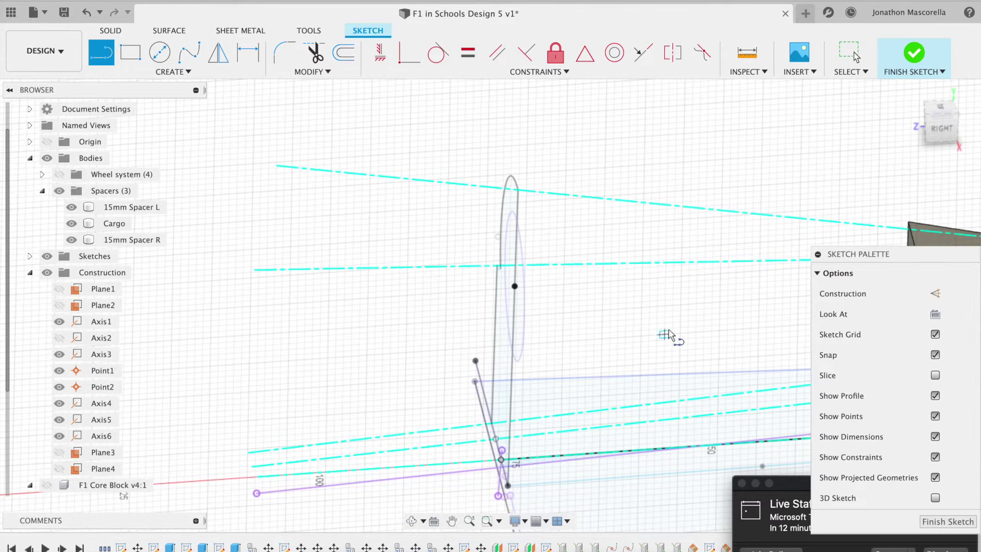
Step: Finish the guide line sketch and hide Axis5
drag(929, 121, 802, 250)
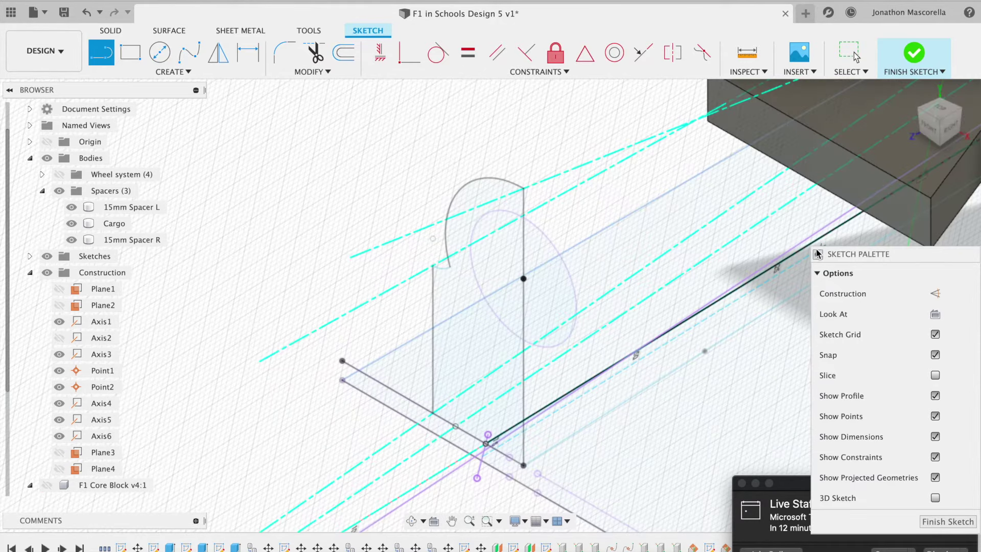
scroll(762, 317, up, 5)
scroll(754, 337, down, 10)
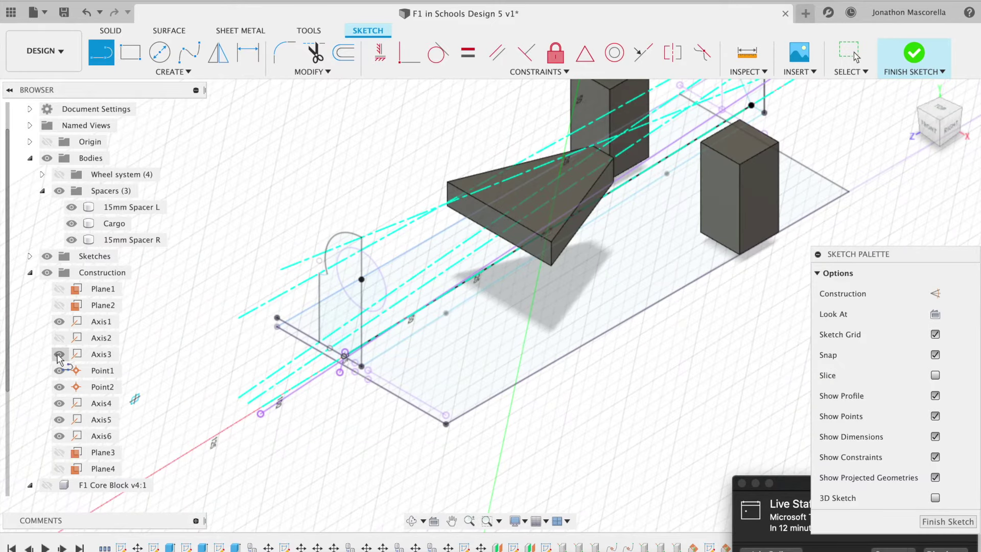
click(914, 55)
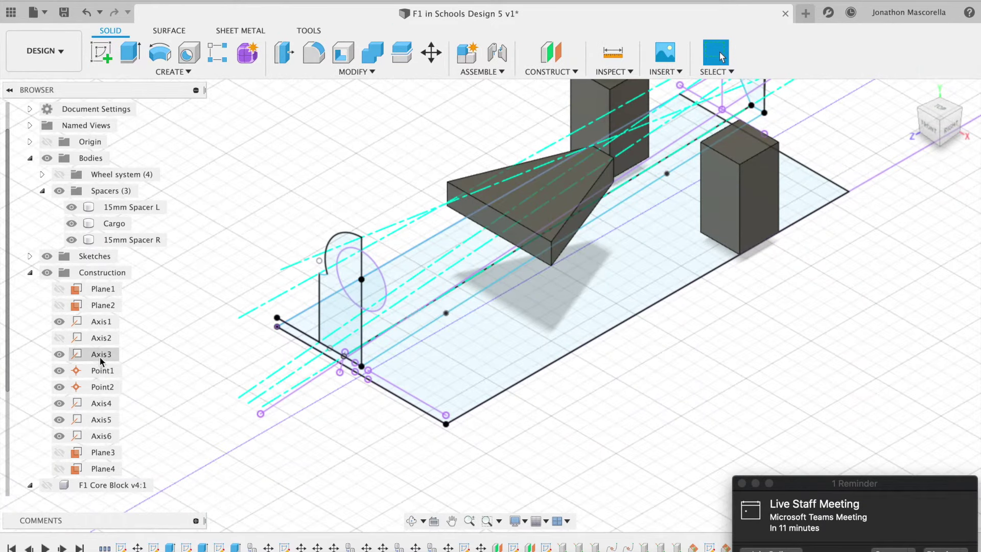
click(59, 419)
scroll(347, 365, down, 1)
scroll(346, 364, up, 5)
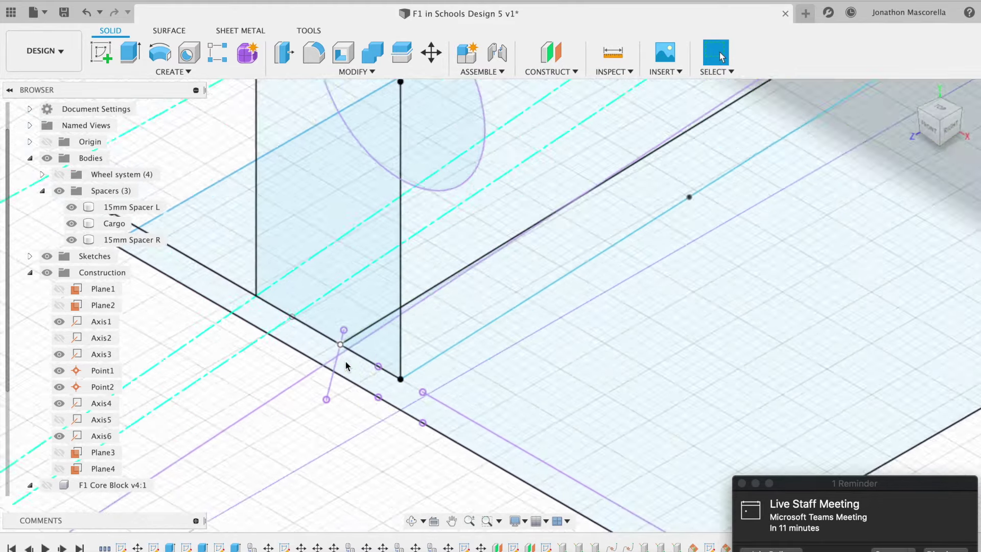
scroll(385, 378, up, 2)
scroll(385, 379, down, 5)
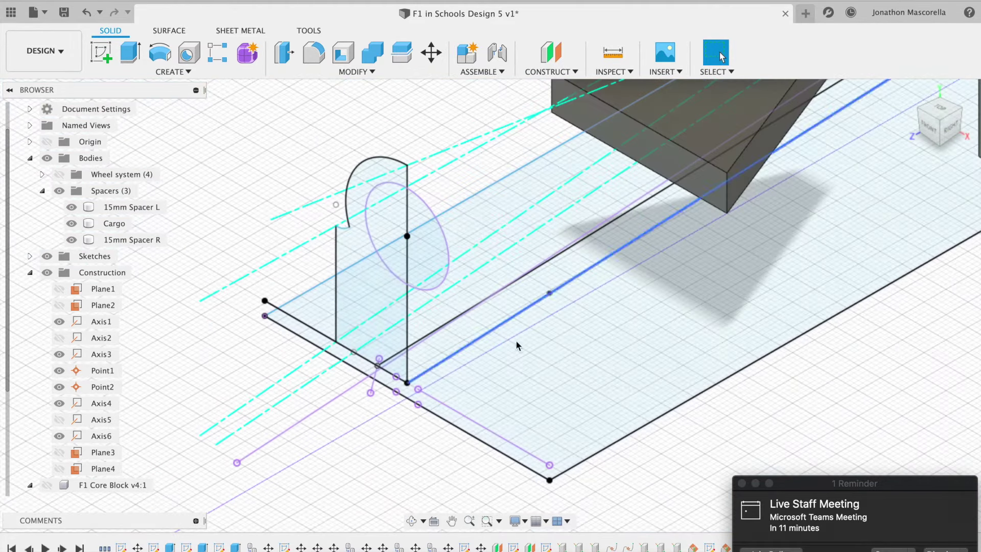
scroll(324, 404, up, 5)
scroll(513, 330, down, 5)
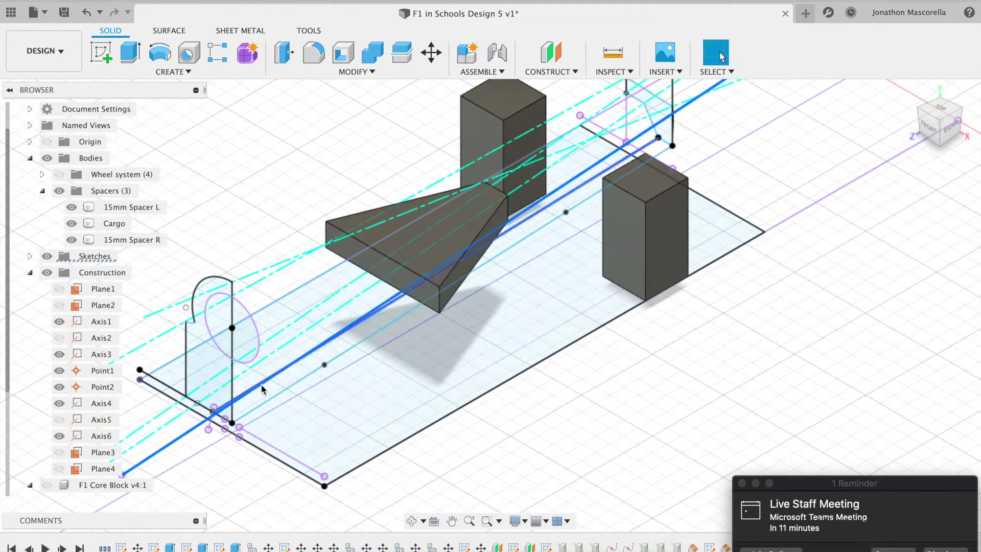
middle_drag(201, 410, 254, 381)
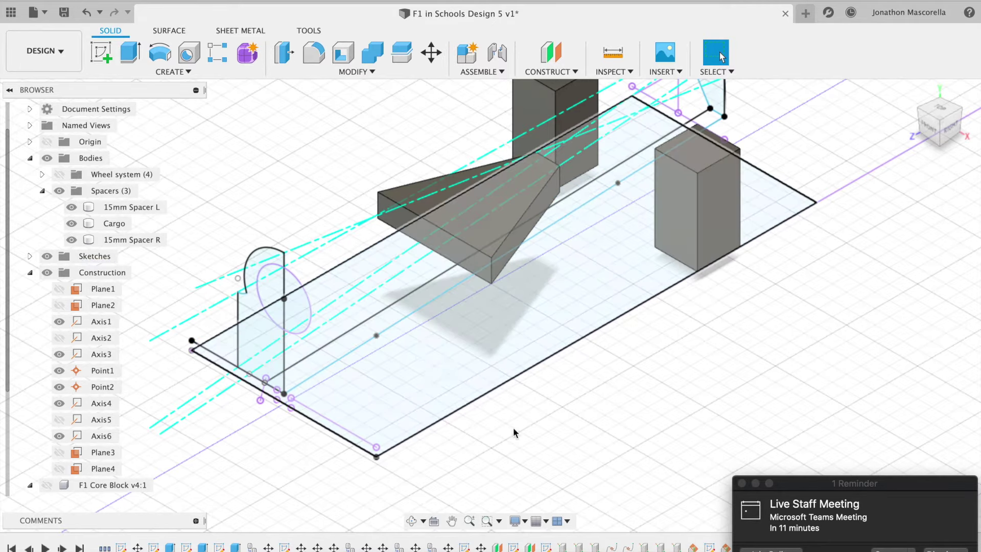
Step: Dismiss the staff meeting reminder and return to the car model
click(742, 485)
click(854, 543)
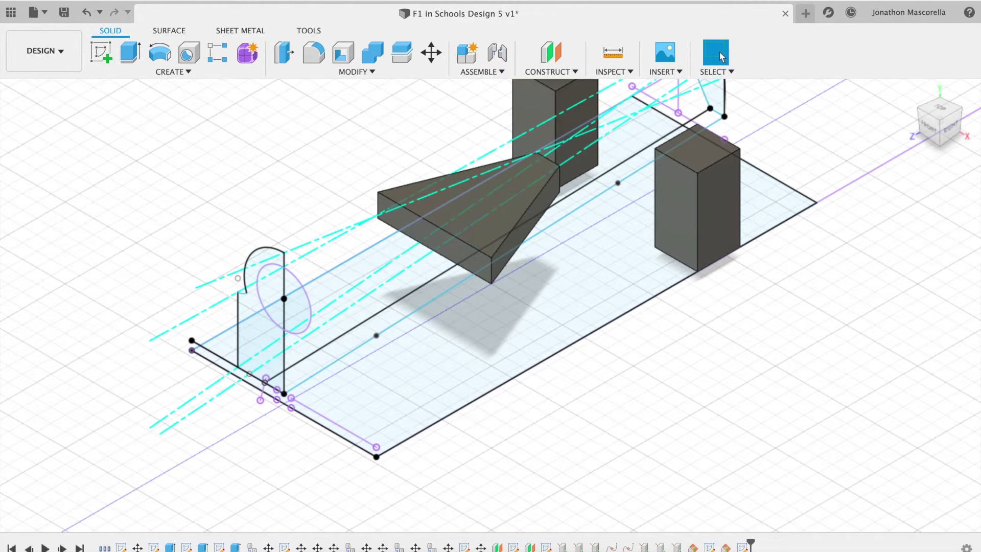
click(306, 373)
click(219, 443)
Step: Create a Plane at Angle through Axis4 at 90 degrees and start a new sketch on it
scroll(243, 406, down, 4)
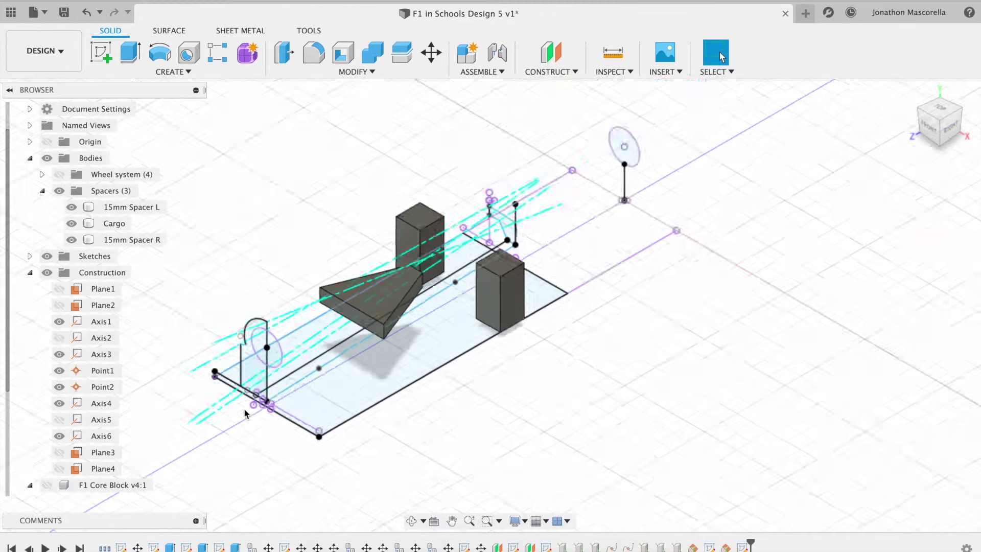
scroll(243, 406, up, 10)
scroll(429, 387, down, 5)
click(550, 72)
click(554, 102)
click(330, 385)
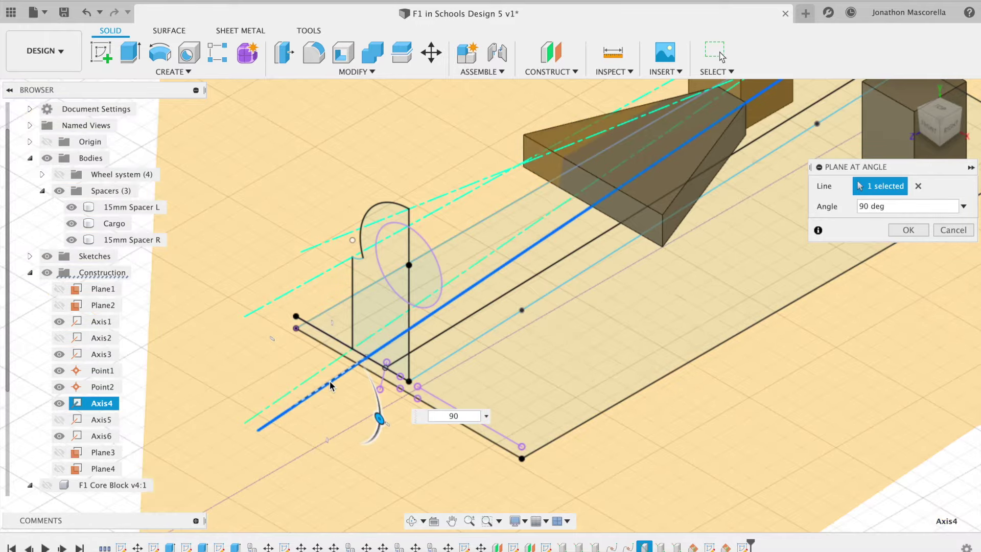
key(Return)
click(101, 53)
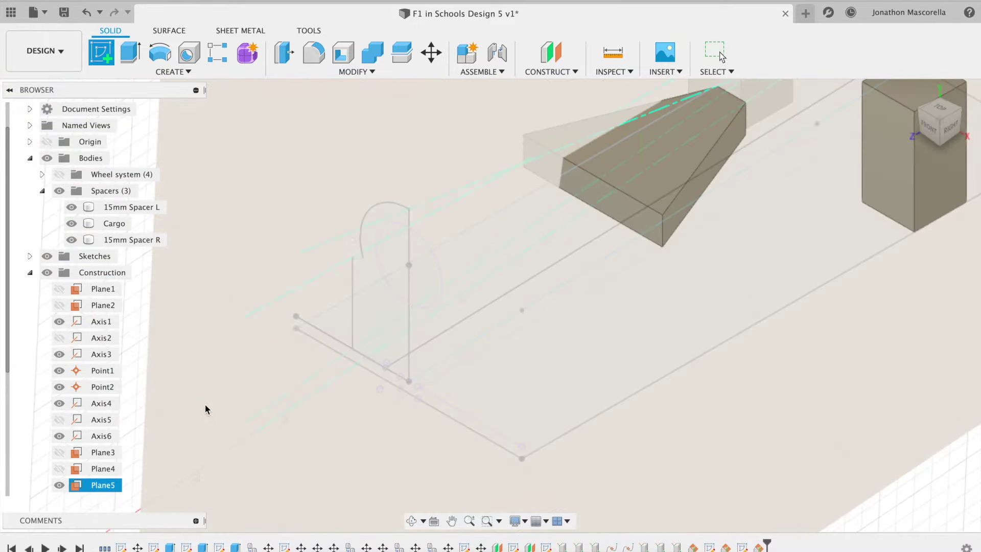
click(206, 408)
Step: Project the front bottom line and the rear profile corner point on Axis4 into the sketch
key(p)
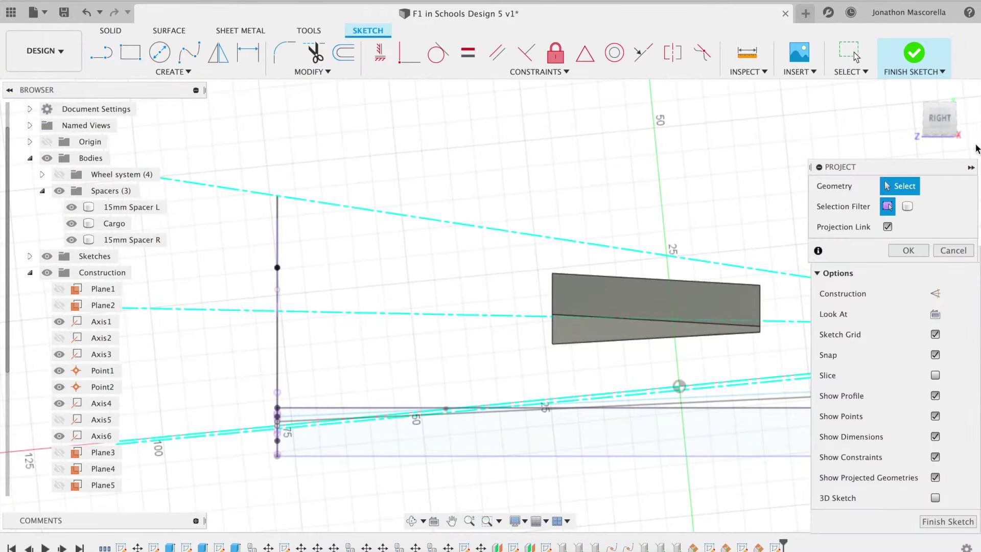
drag(935, 121, 980, 154)
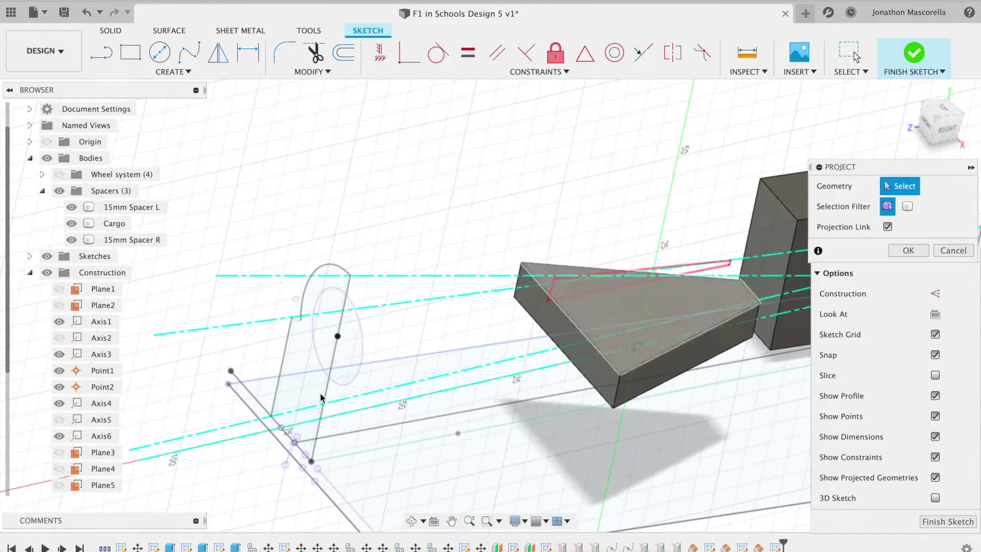
click(282, 430)
shift+middle_drag(365, 398, 566, 158)
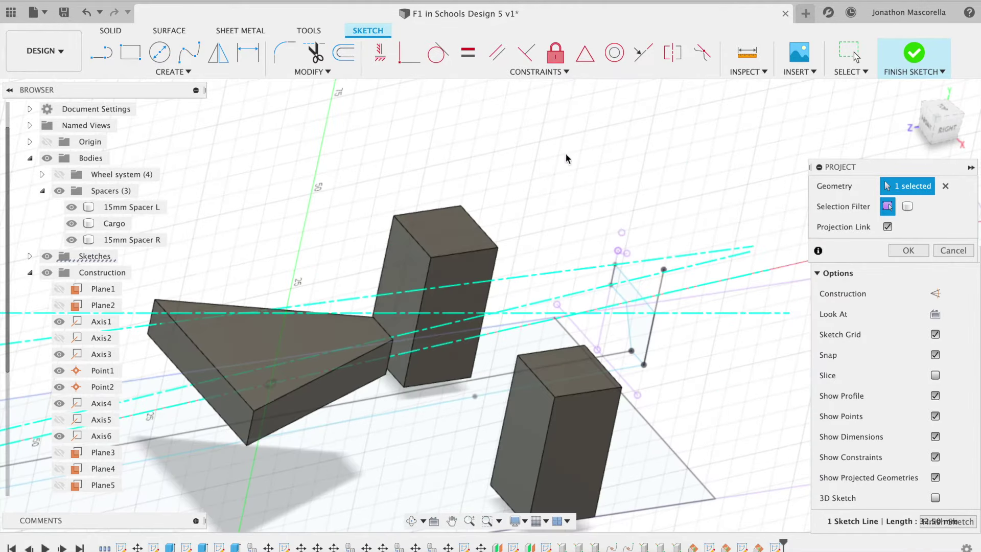
scroll(626, 301, down, 3)
scroll(626, 301, up, 8)
click(631, 317)
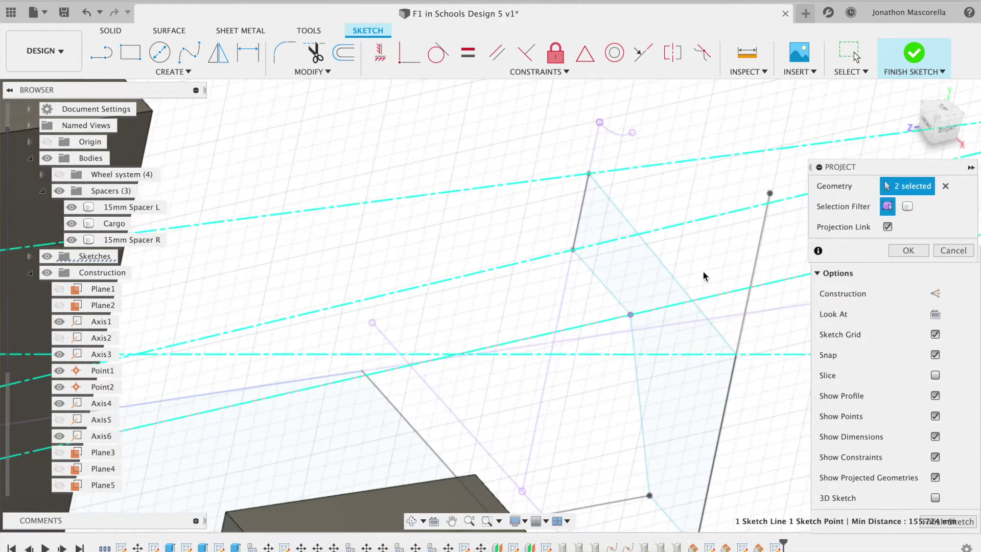
key(Return)
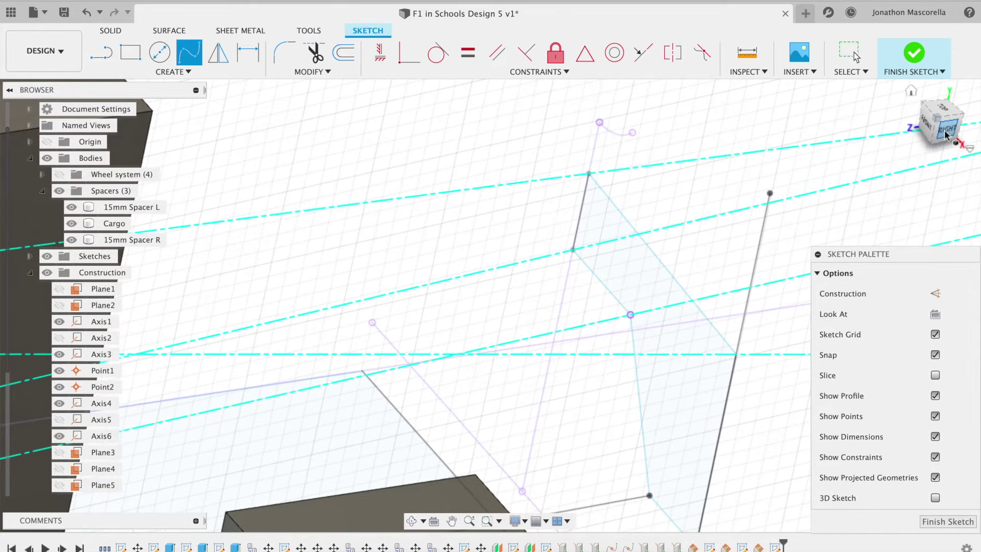
Step: Draw a fit point spline from the projected rear corner through one inner point to the front bottom line where Axis4 meets it
click(947, 128)
scroll(727, 201, down, 5)
scroll(777, 175, down, 2)
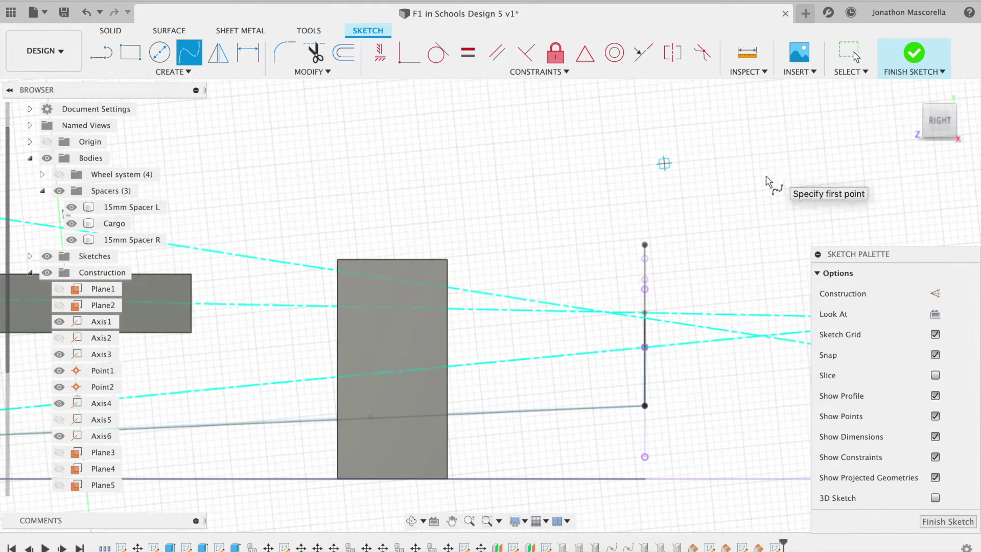
shift+middle_drag(491, 304, 589, 291)
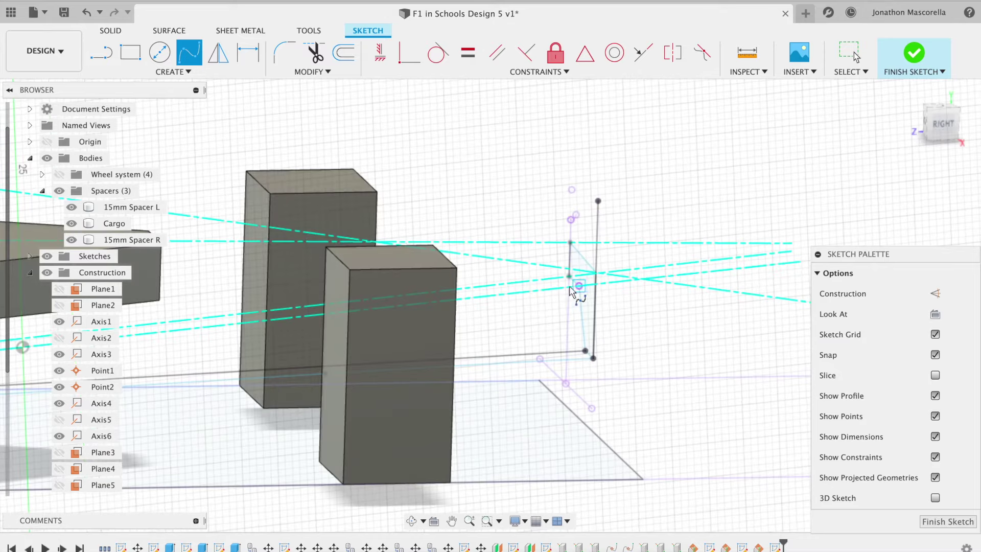
click(187, 310)
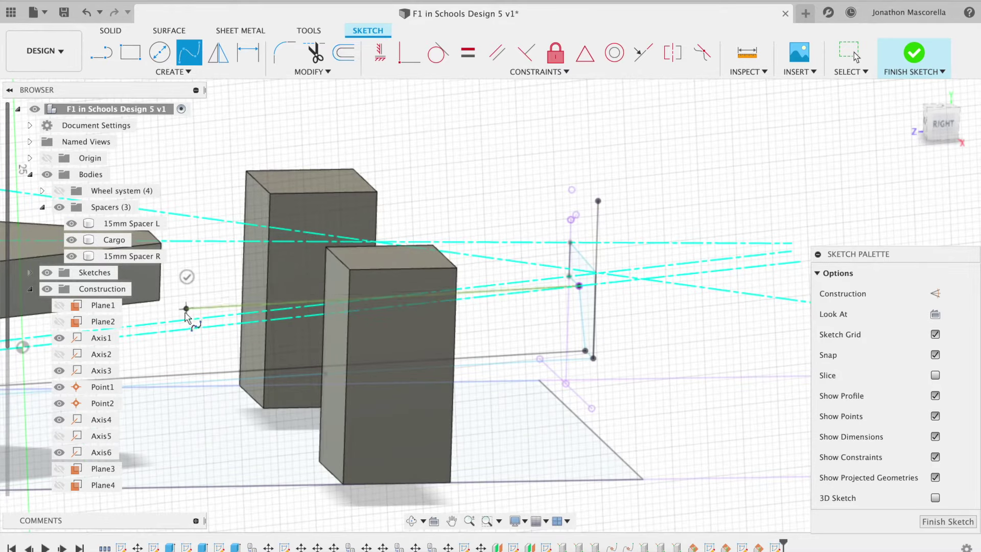
scroll(190, 310, down, 3)
scroll(189, 309, left, 10)
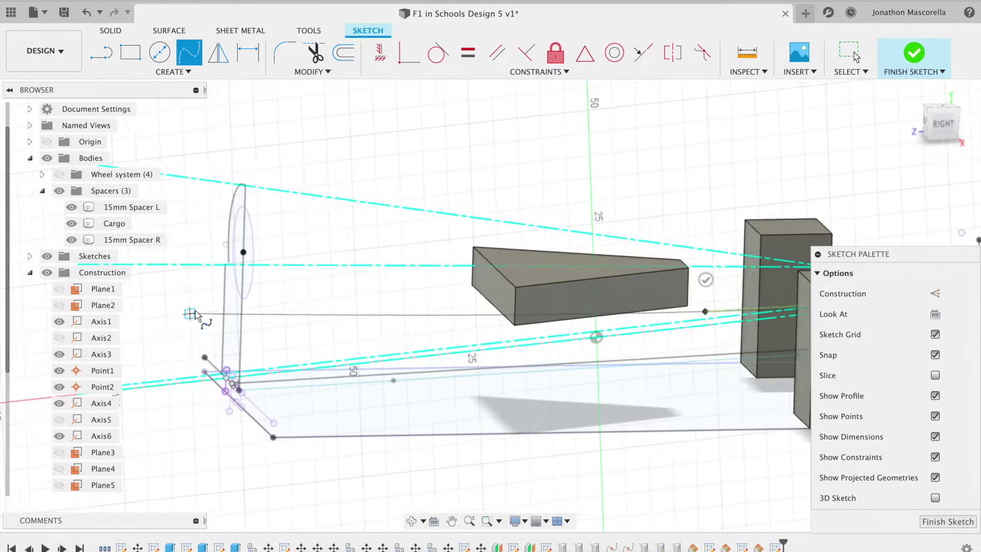
scroll(339, 349, right, 1)
scroll(317, 348, right, 2)
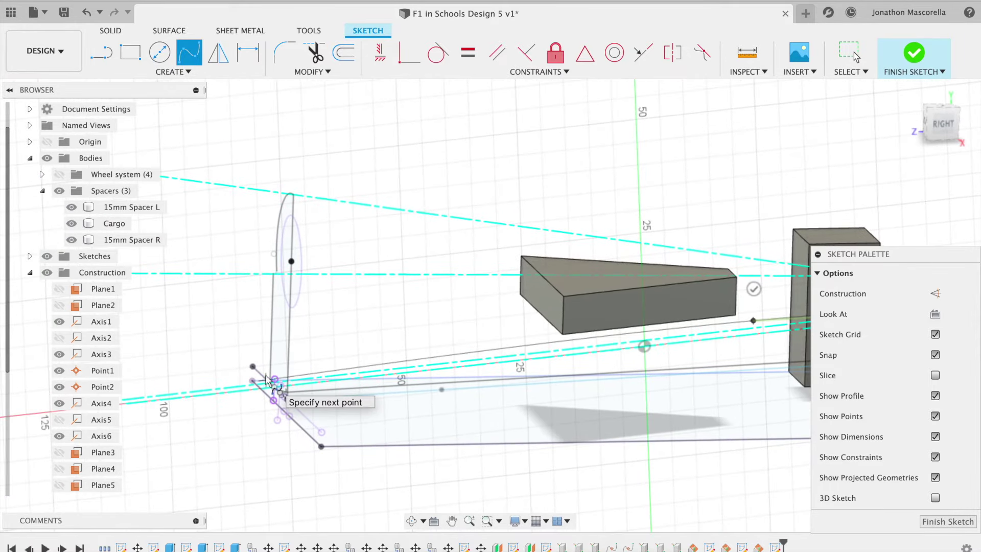
scroll(279, 399, up, 5)
scroll(277, 399, up, 1)
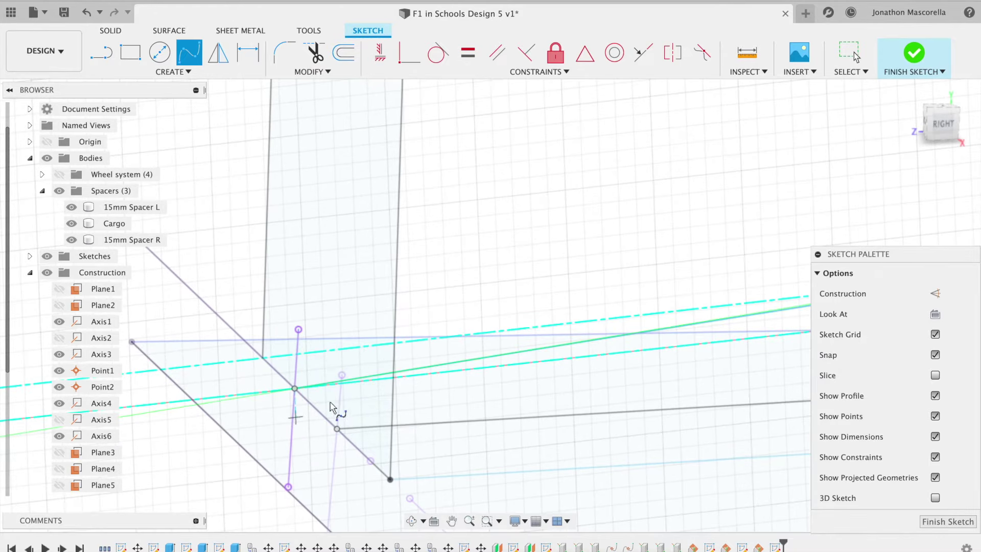
scroll(500, 296, up, 4)
scroll(496, 297, down, 5)
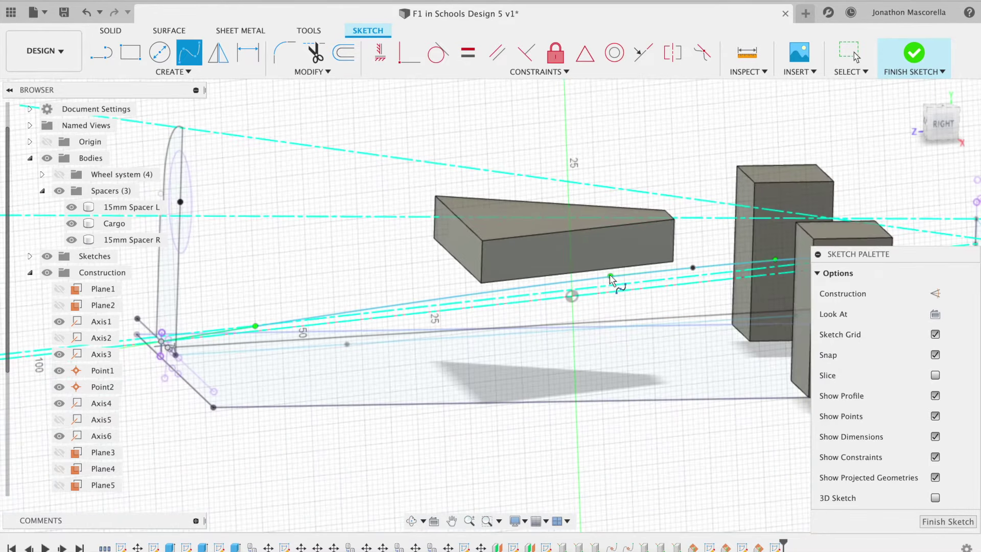
right_click(488, 295)
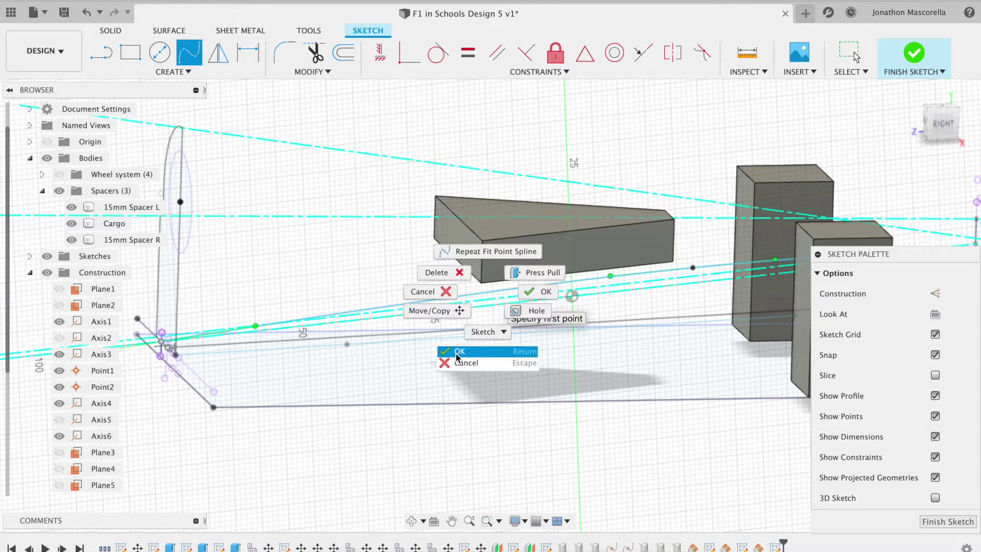
key(Return)
Step: Move the spline's inner fit point forward to just below the cargo block so the curve arches above Axis4
click(693, 268)
click(486, 295)
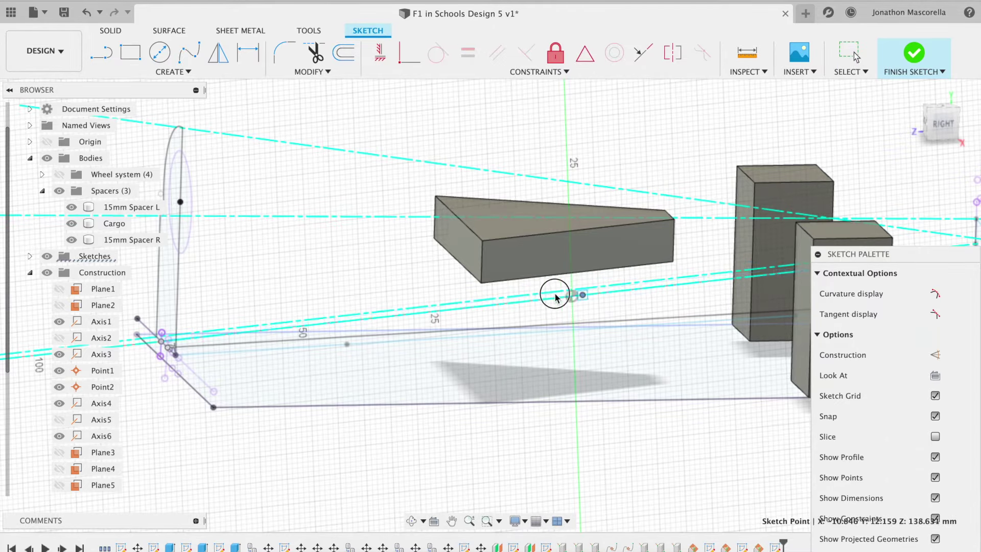
click(938, 128)
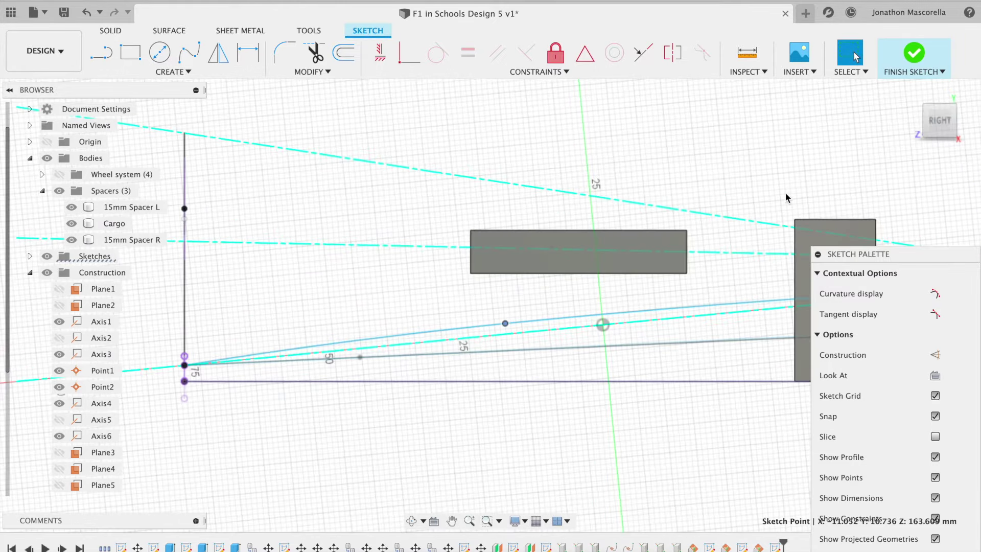
drag(433, 335, 506, 311)
key(Escape)
drag(429, 315, 493, 311)
Step: Insert an additional fit point in the Axis4 spline, just ahead of the cargo block's front edge
click(384, 327)
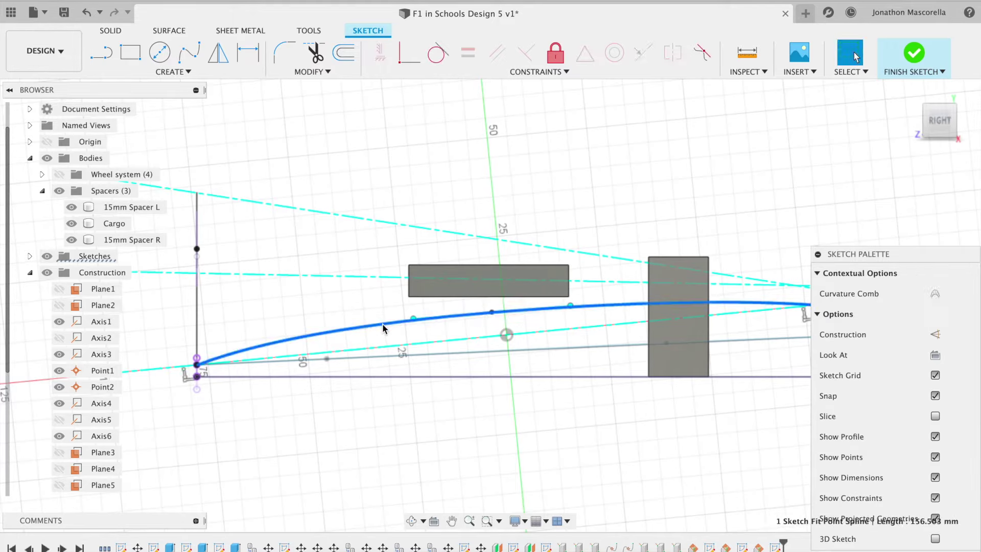
right_click(383, 327)
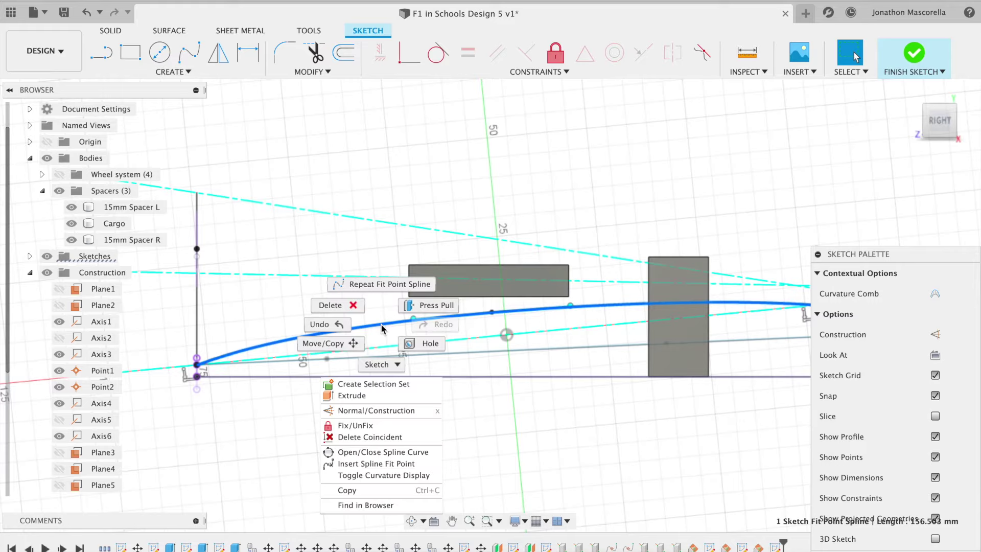
click(372, 462)
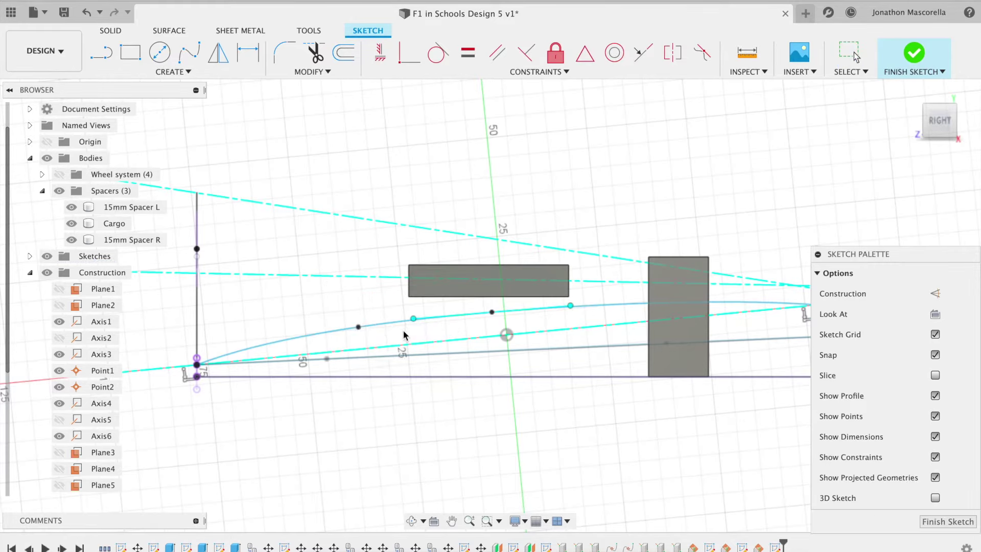
click(359, 328)
Step: Reshape the spline by lowering the new fit point toward Axis4, moving the inner point below the cargo block's rear edge and adjusting its tangent handle
drag(345, 343, 350, 344)
drag(496, 314, 567, 307)
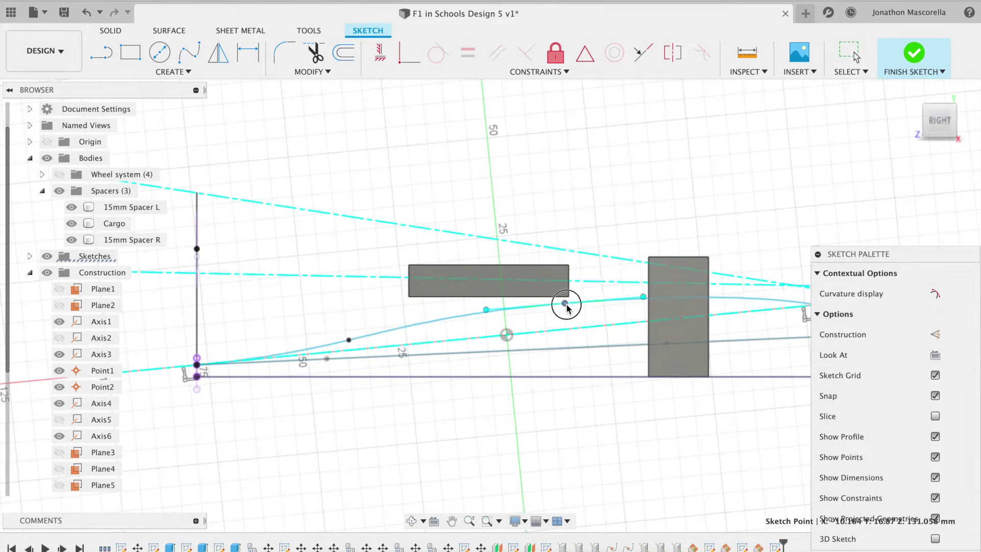
mouse_move(643, 306)
mouse_down()
mouse_move(649, 315)
mouse_move(649, 302)
mouse_up()
scroll(645, 307, up, 10)
middle_drag(751, 291, 717, 303)
middle_drag(82, 317, 447, 320)
scroll(447, 320, down, 10)
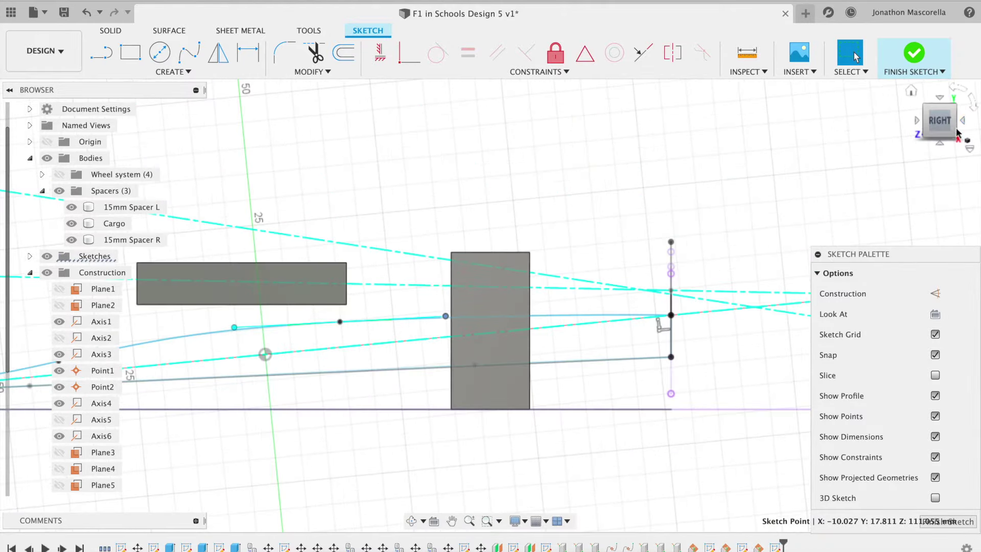
Step: Hide Axis4 and finish the spline sketch
click(929, 125)
click(954, 108)
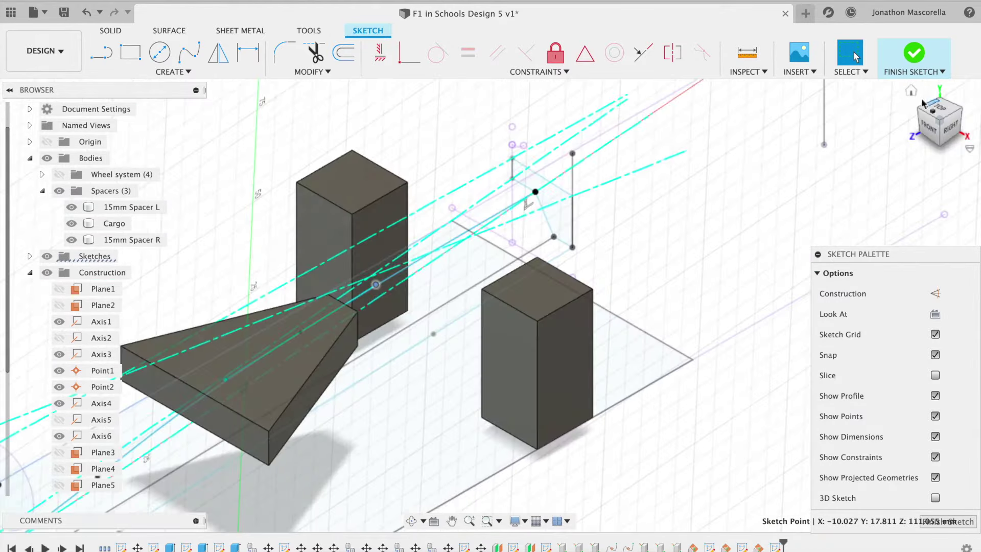
scroll(751, 201, down, 10)
scroll(428, 276, up, 6)
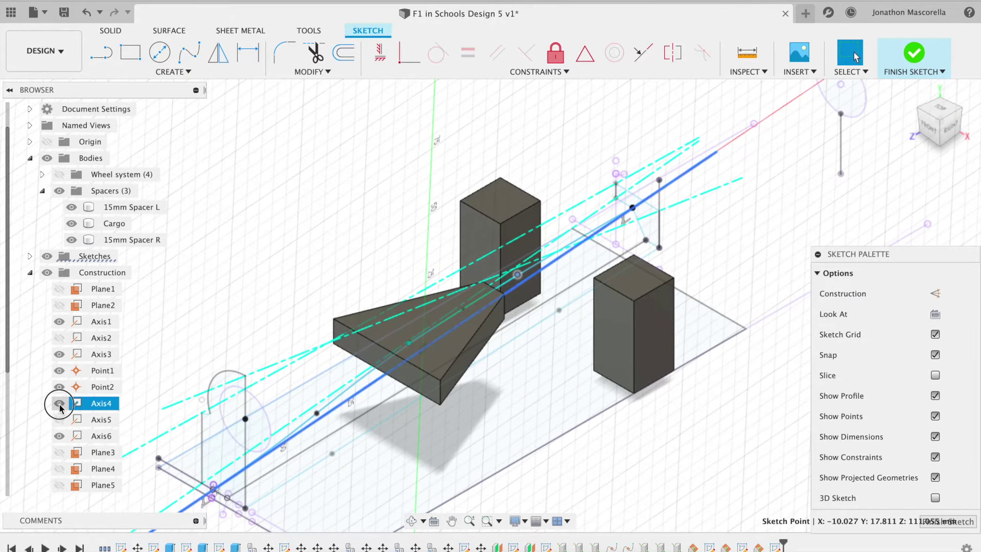
click(60, 404)
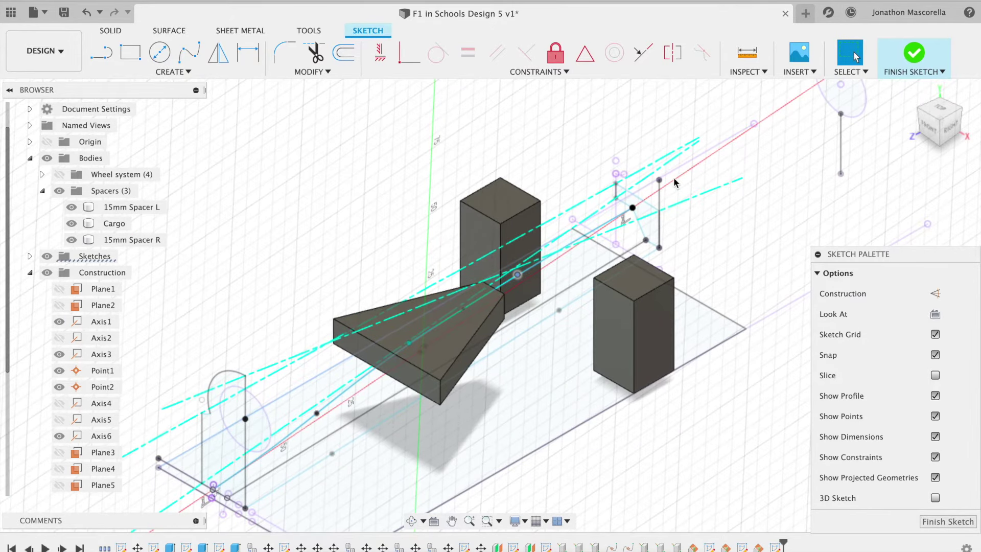
click(914, 52)
click(285, 436)
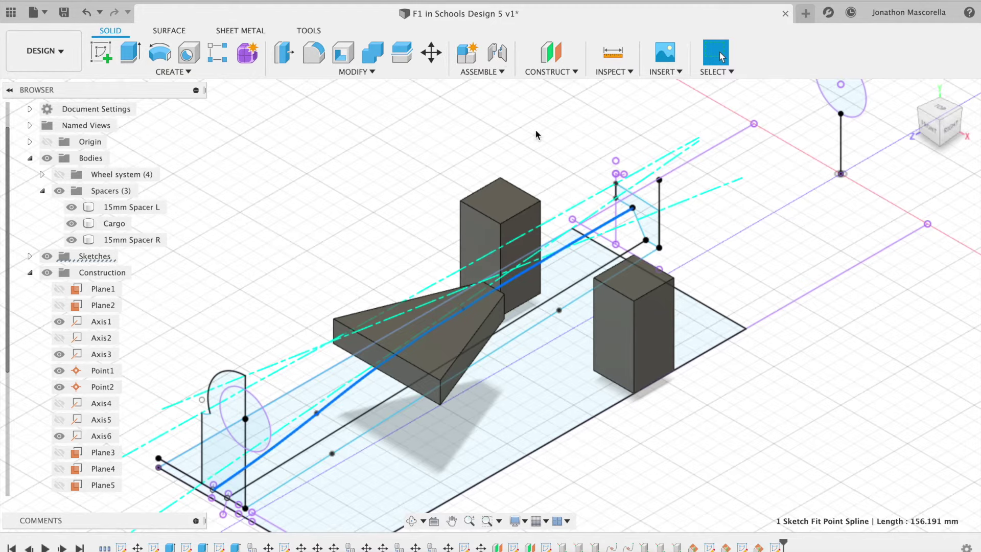
Step: Create a Plane at Angle through Axis3 at 90 degrees and start a new sketch on it
click(566, 57)
click(572, 98)
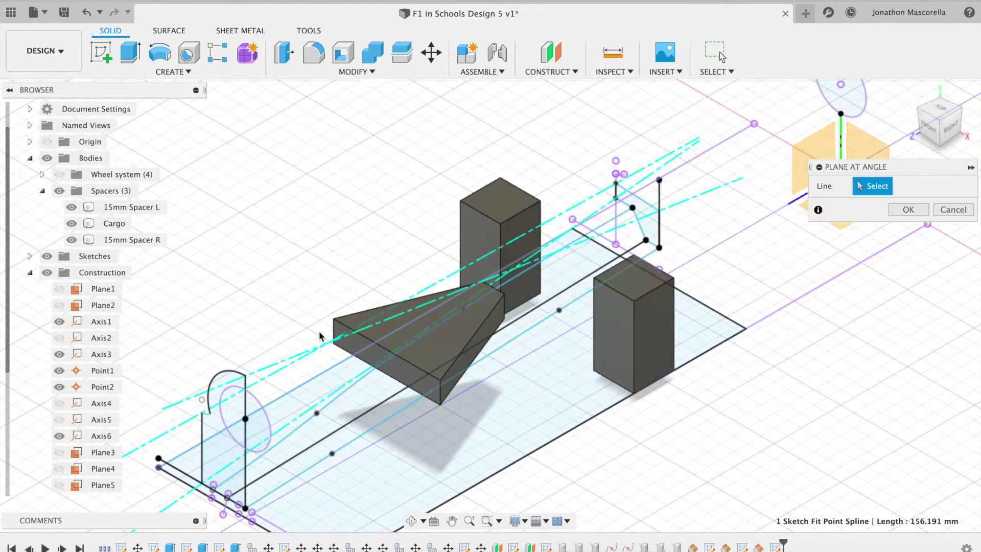
click(199, 482)
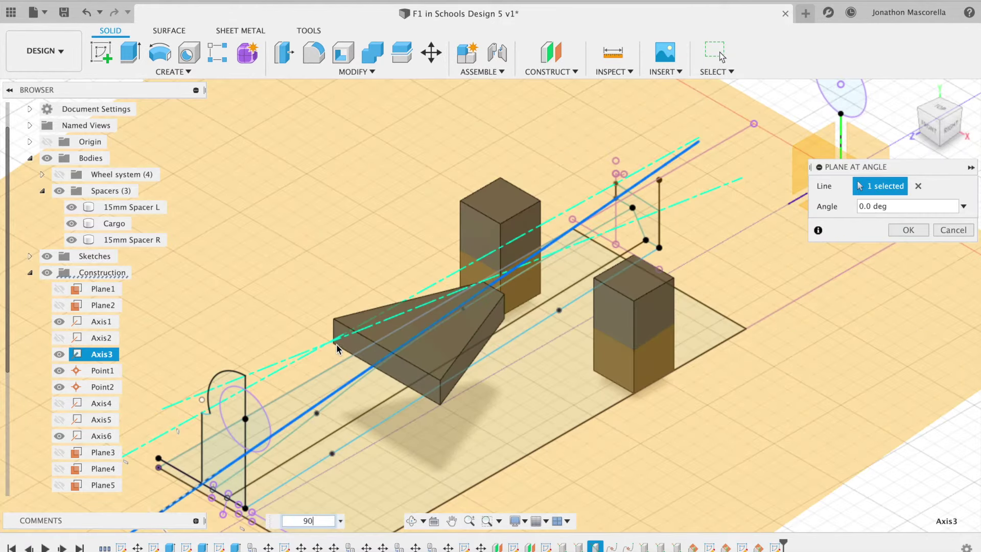
key(Return)
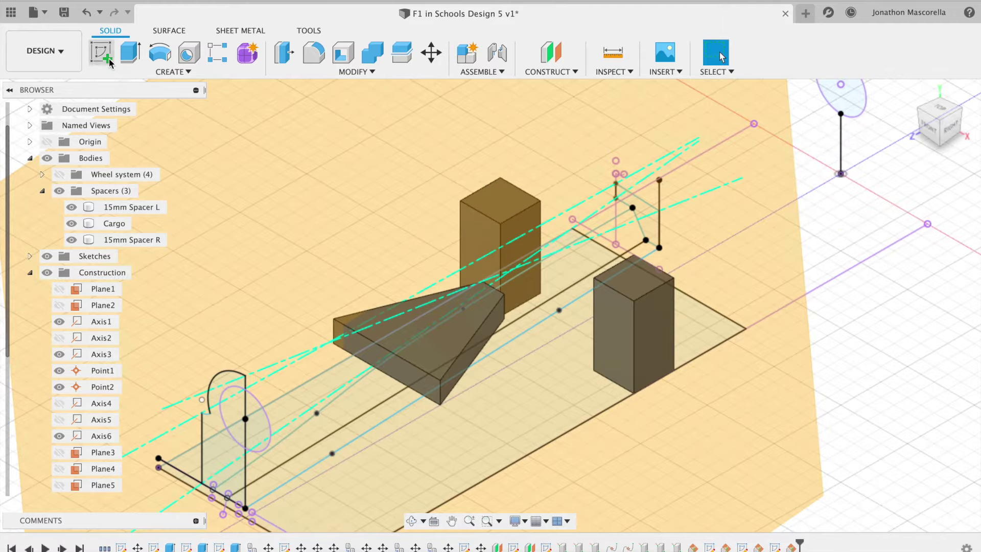
click(102, 53)
click(224, 274)
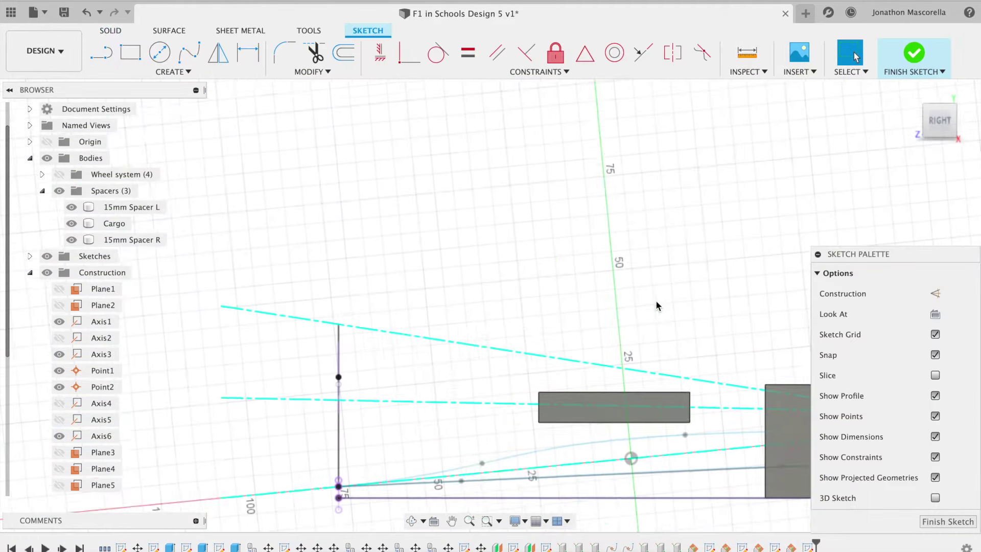
Step: Project the Axis4 spline with its fit points and the front profile's bottom corner point on Axis3 into the sketch
key(p)
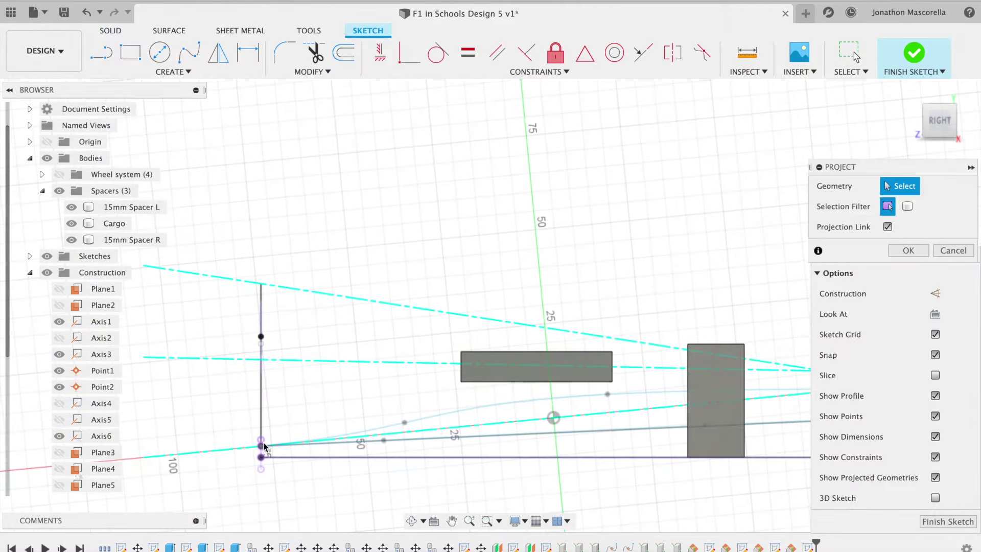
click(405, 422)
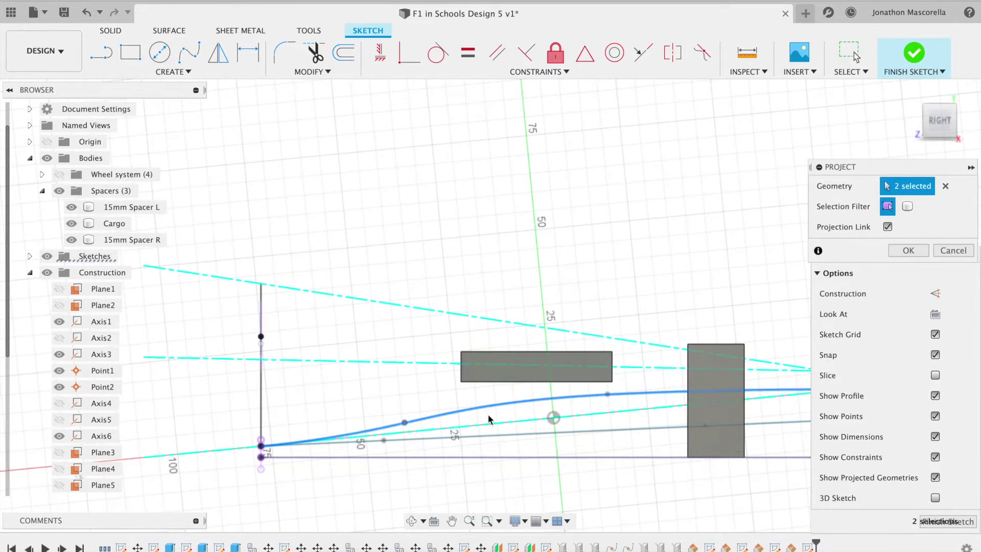
scroll(581, 197, left, 5)
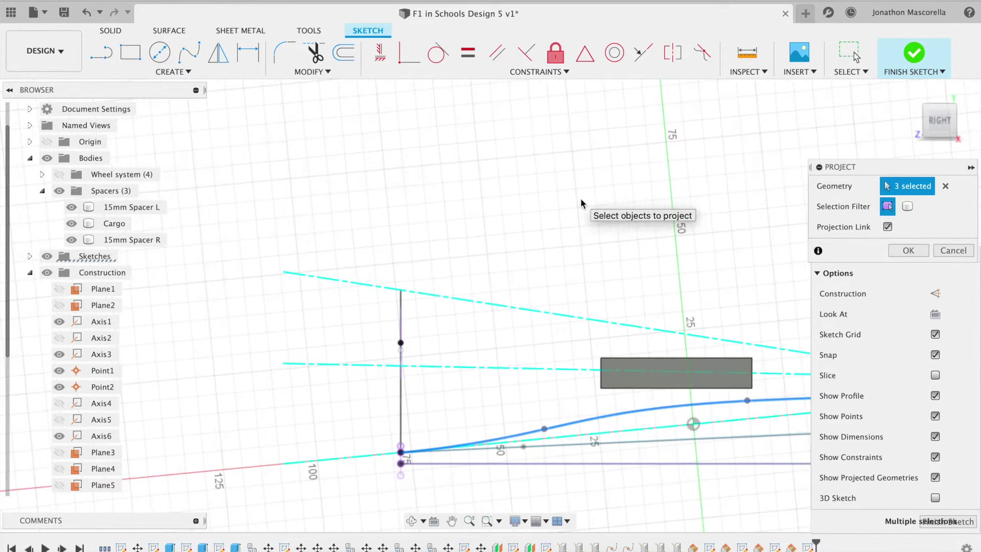
click(924, 106)
scroll(428, 461, down, 3)
scroll(429, 461, up, 10)
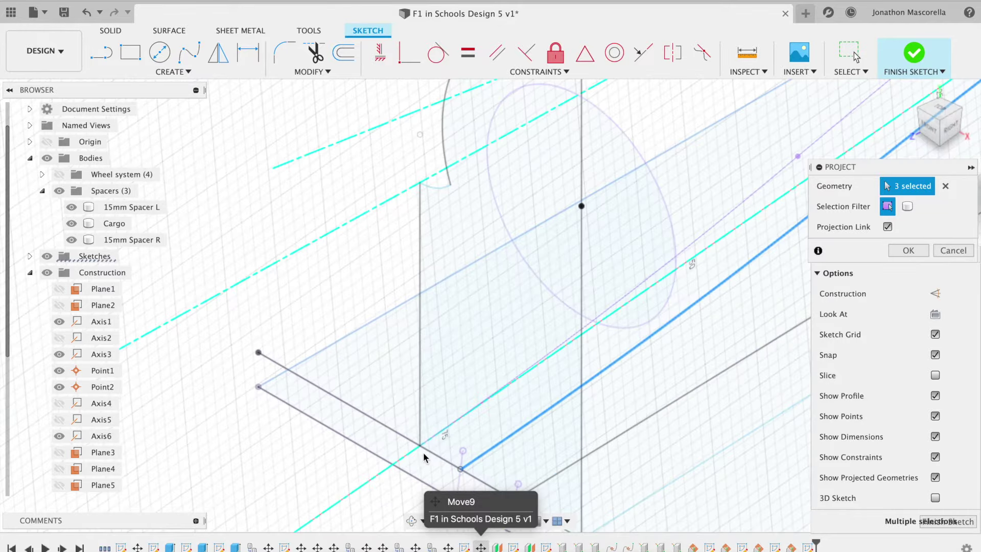
click(420, 446)
scroll(517, 358, right, 6)
scroll(524, 362, down, 8)
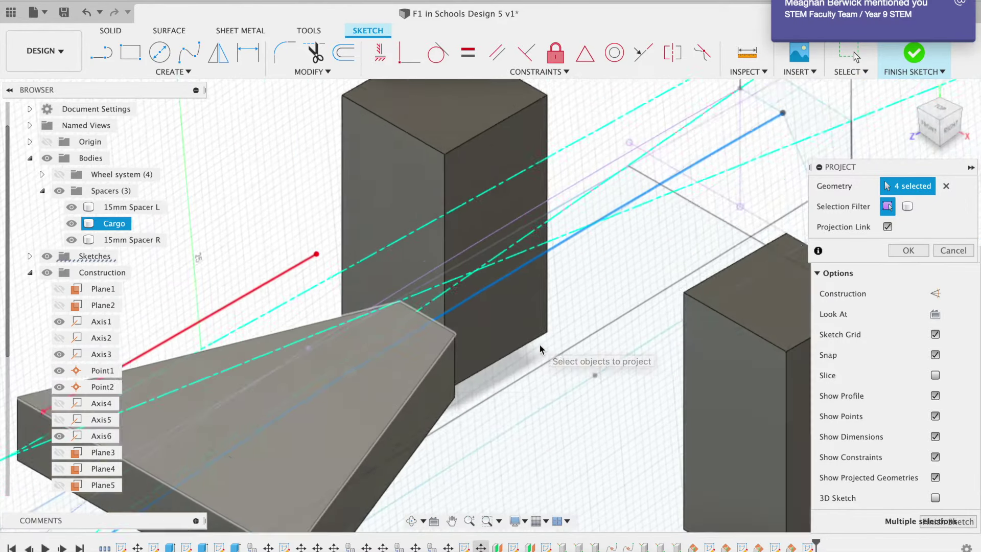
key(Return)
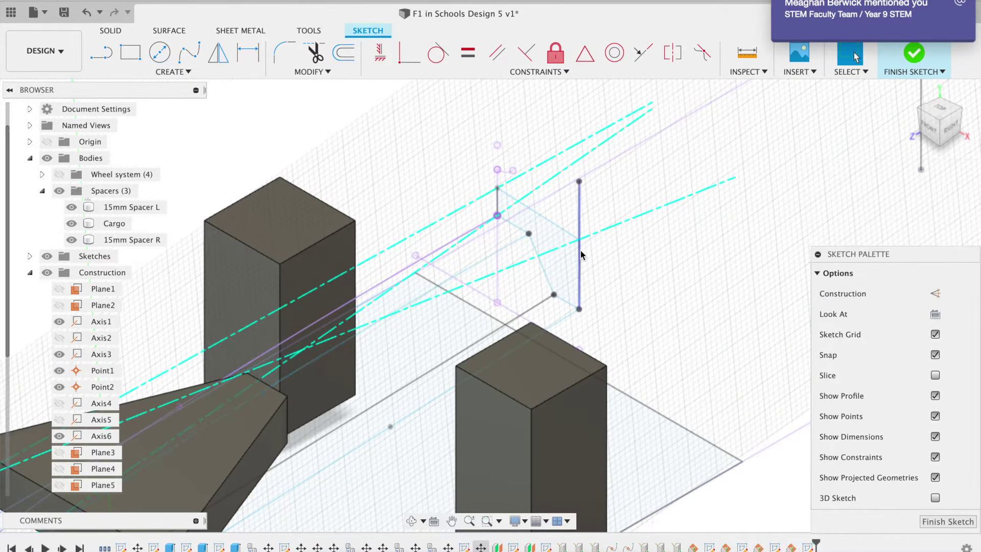
Step: Draw a fit point spline from the projected rear corner through the two projected inner fit points to the front profile's bottom corner on Axis3
click(190, 53)
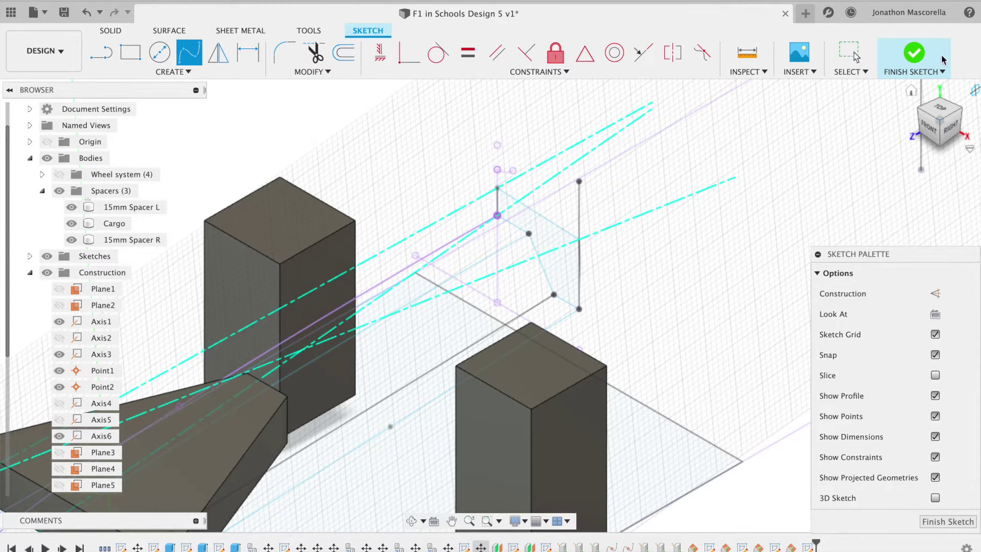
click(952, 131)
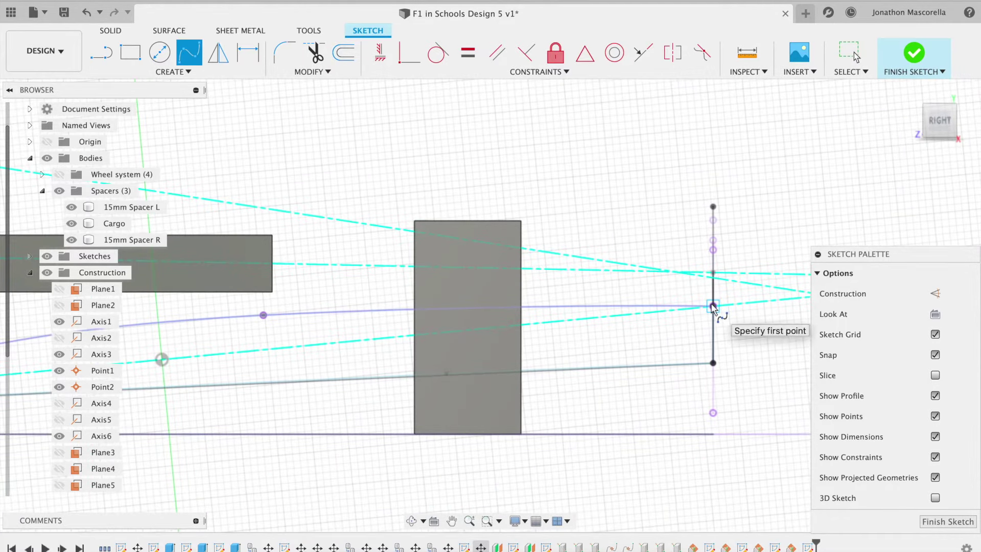
click(713, 307)
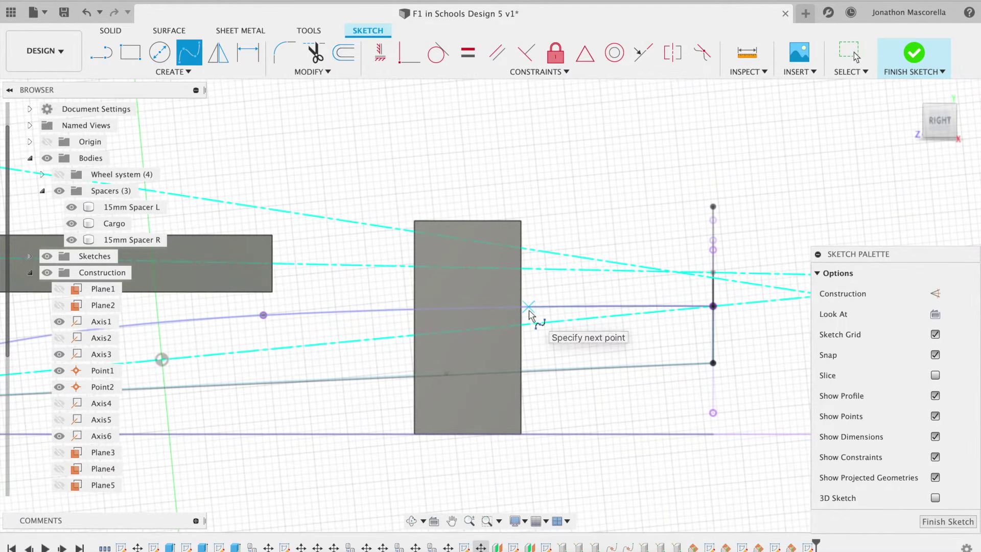
click(925, 105)
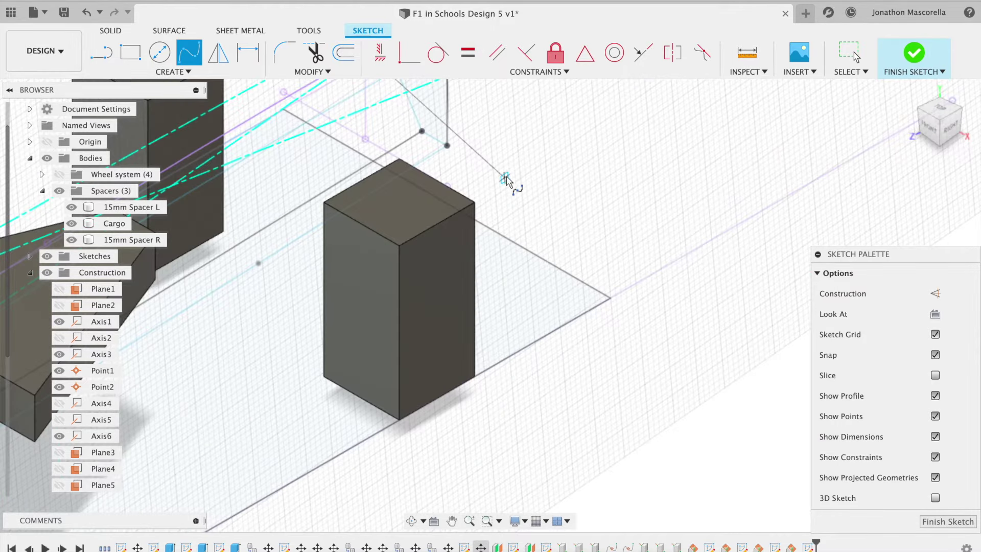
scroll(506, 179, up, 4)
scroll(506, 179, left, 3)
shift+middle_drag(539, 292, 422, 314)
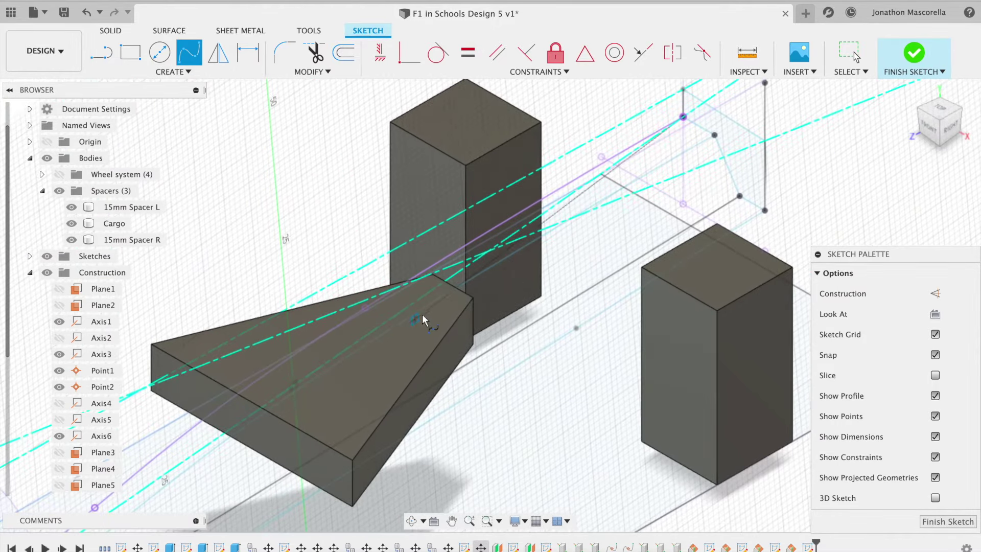
click(951, 128)
click(461, 367)
scroll(339, 401, left, 5)
click(344, 402)
scroll(306, 403, left, 3)
scroll(271, 406, left, 3)
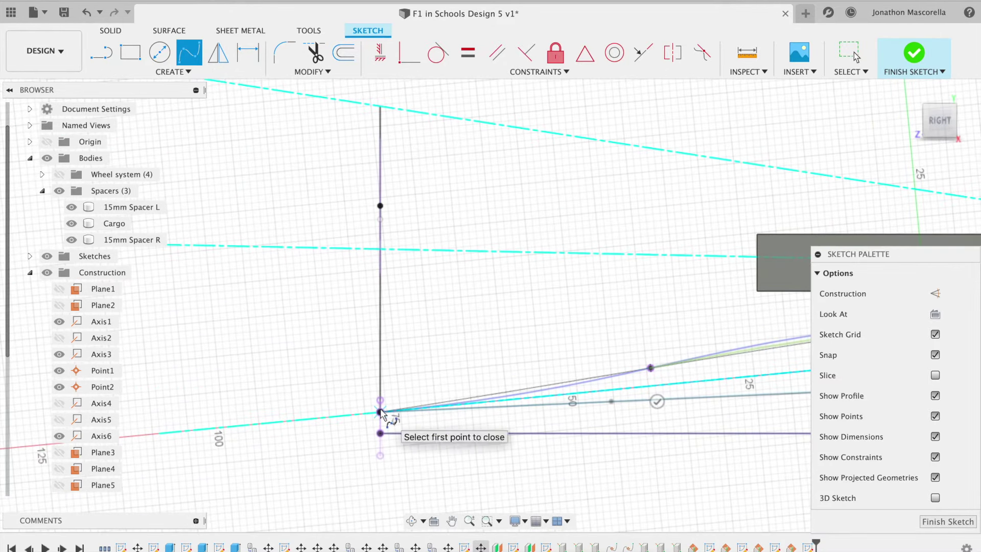
click(930, 110)
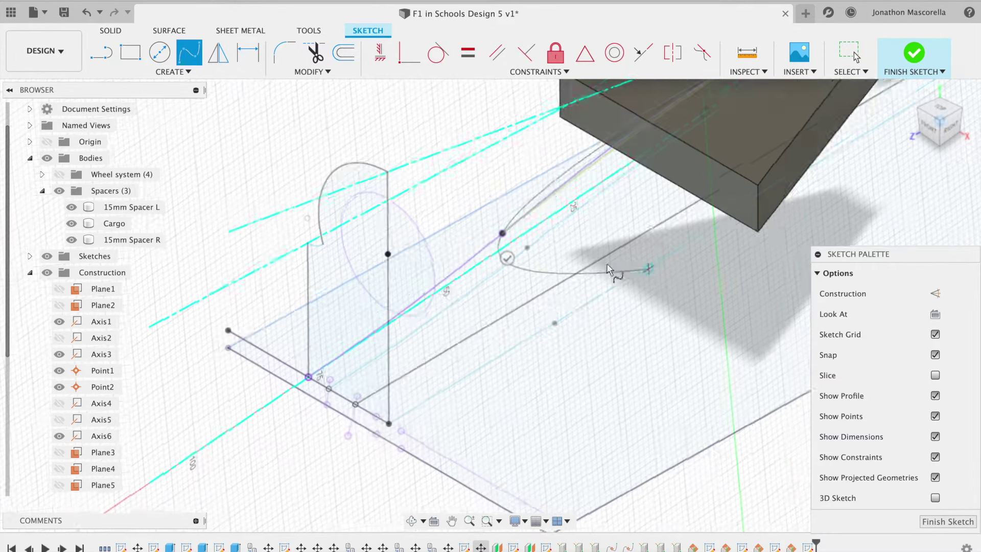
click(305, 364)
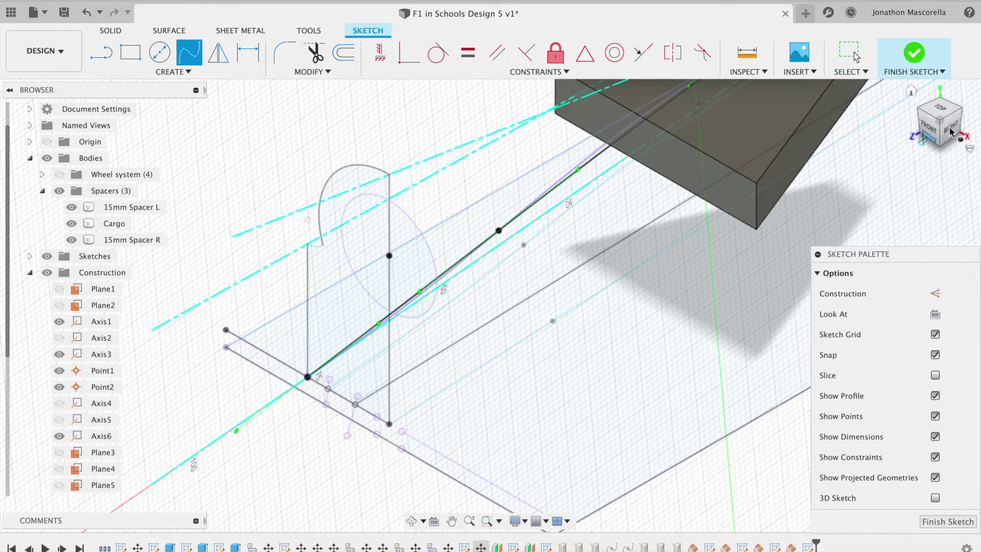
Step: Finish the Axis3 spline sketch and hide Axis3
click(914, 54)
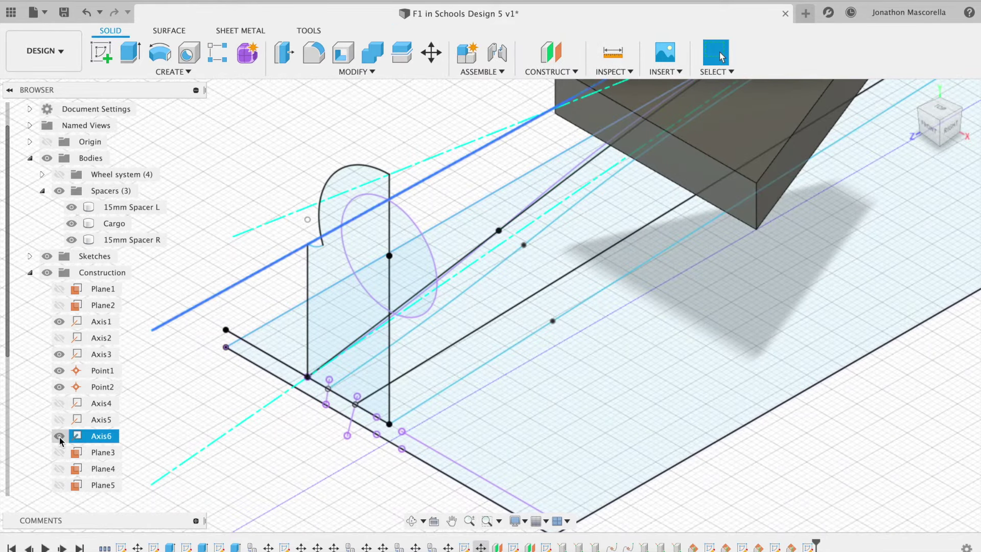
click(59, 354)
Step: Create a Plane at Angle through Axis6
drag(946, 128, 971, 99)
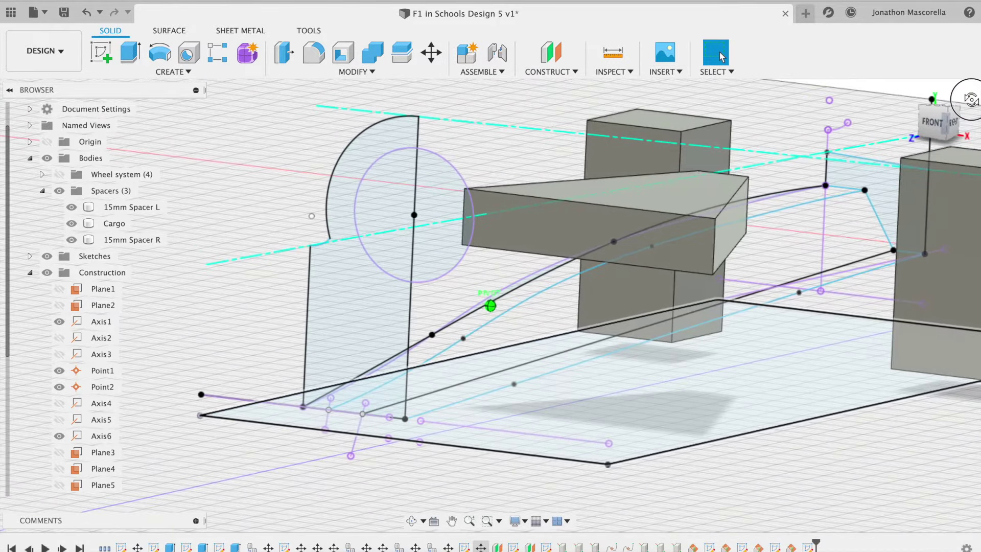
click(557, 73)
click(587, 97)
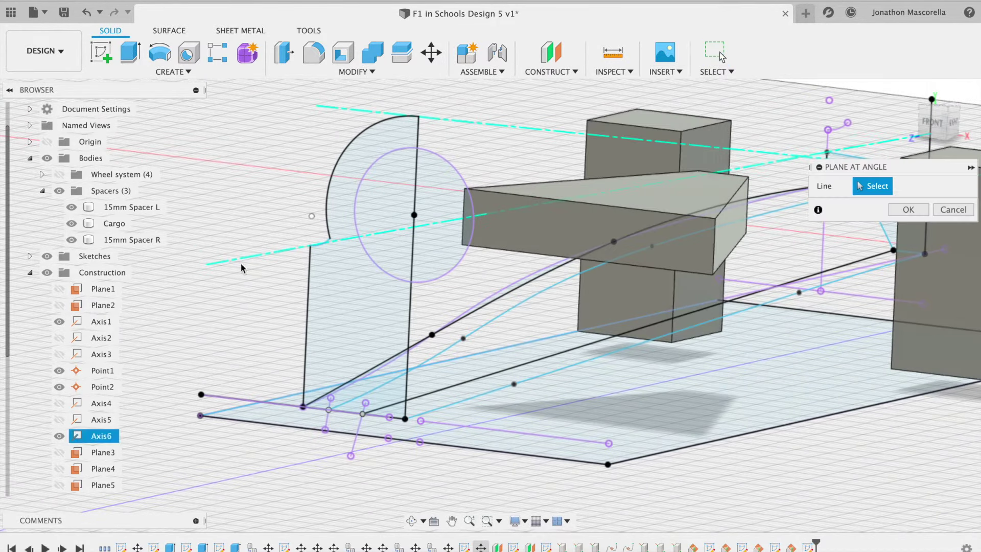
Step: Construct a plane at 90 degrees through the lower axis that starts at the arched profile's shoulder
click(243, 264)
text(90)
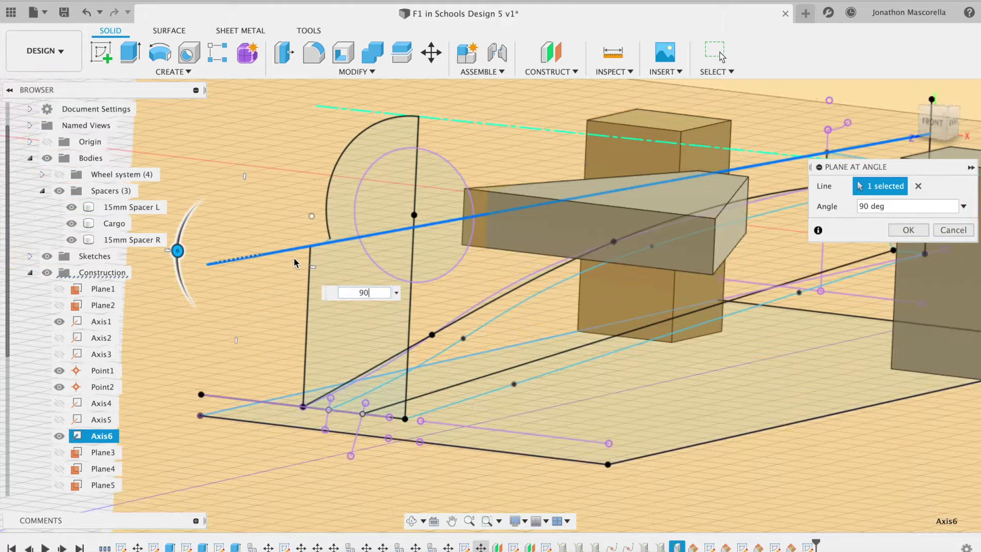
key(Return)
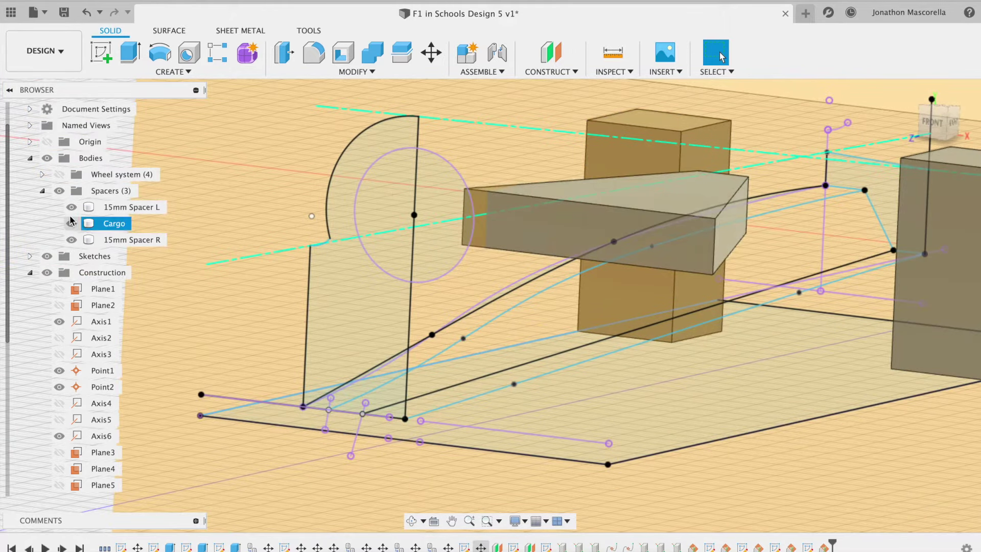
Step: Show the wheel system bodies and start a sketch on the new plane through the lower axis
click(60, 174)
click(938, 109)
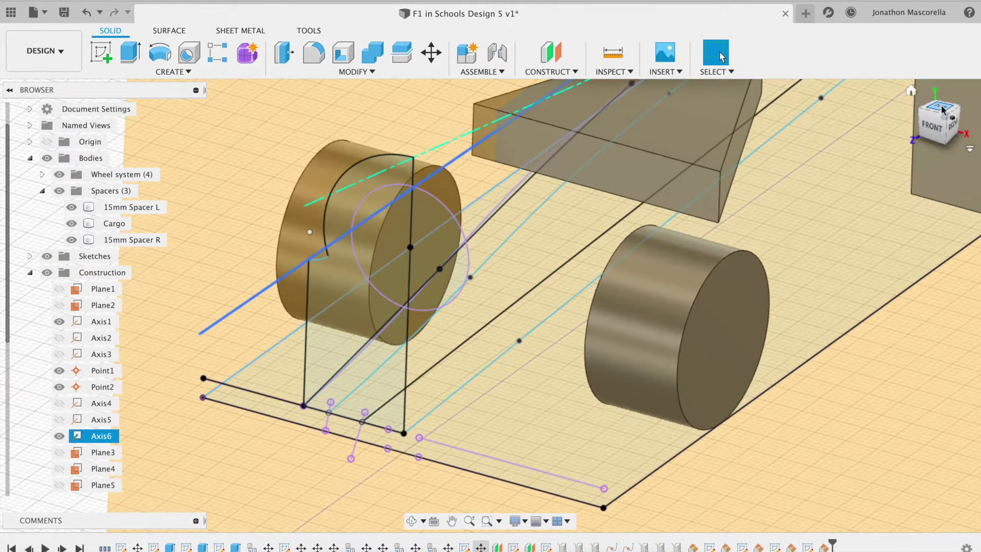
drag(957, 147, 937, 74)
mouse_move(935, 74)
shift+middle_down()
mouse_move(943, 58)
mouse_move(891, 57)
shift+middle_up()
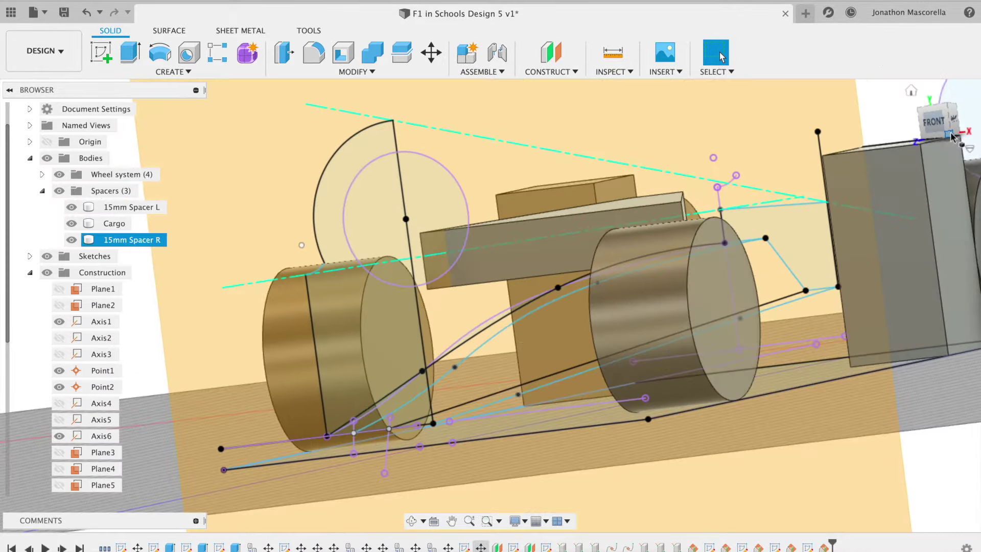
click(952, 121)
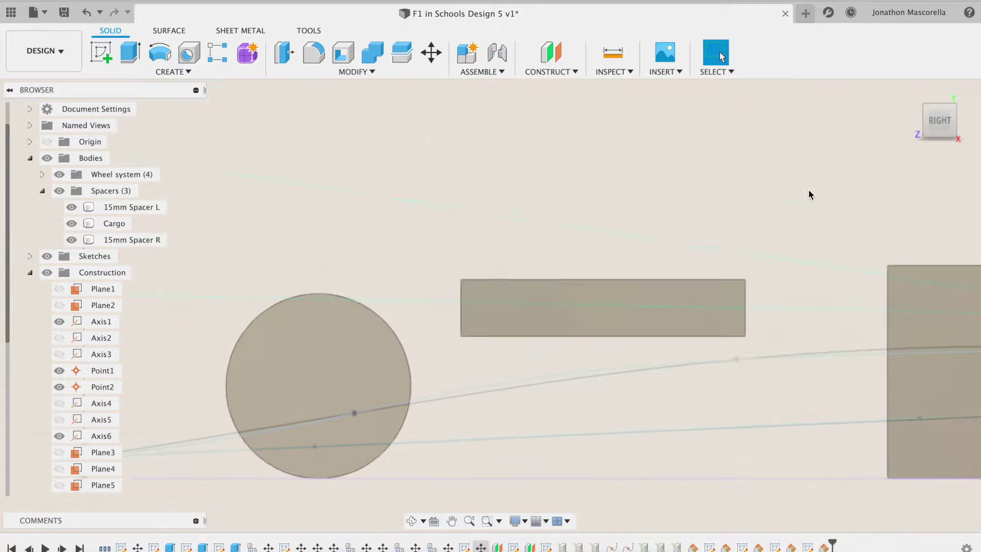
click(939, 106)
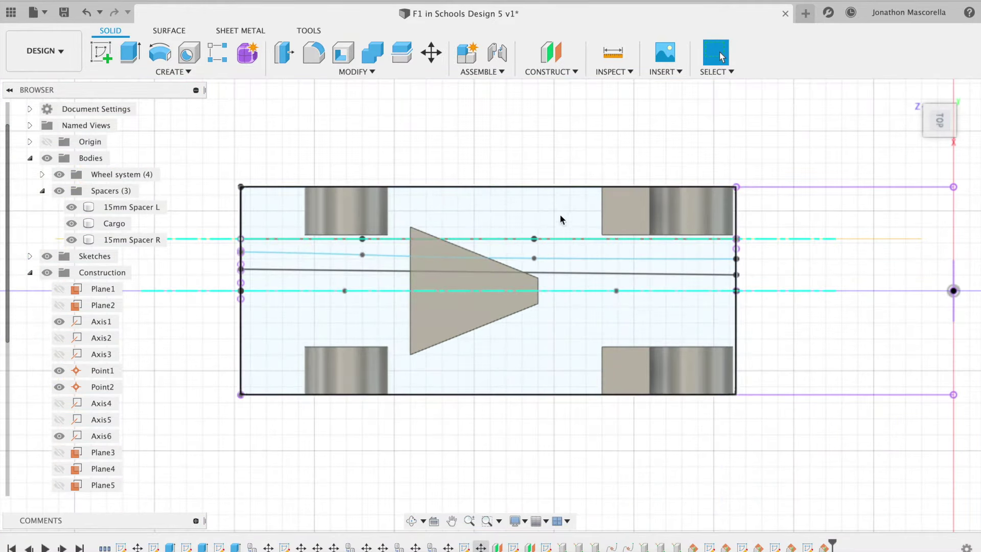
click(112, 55)
click(694, 196)
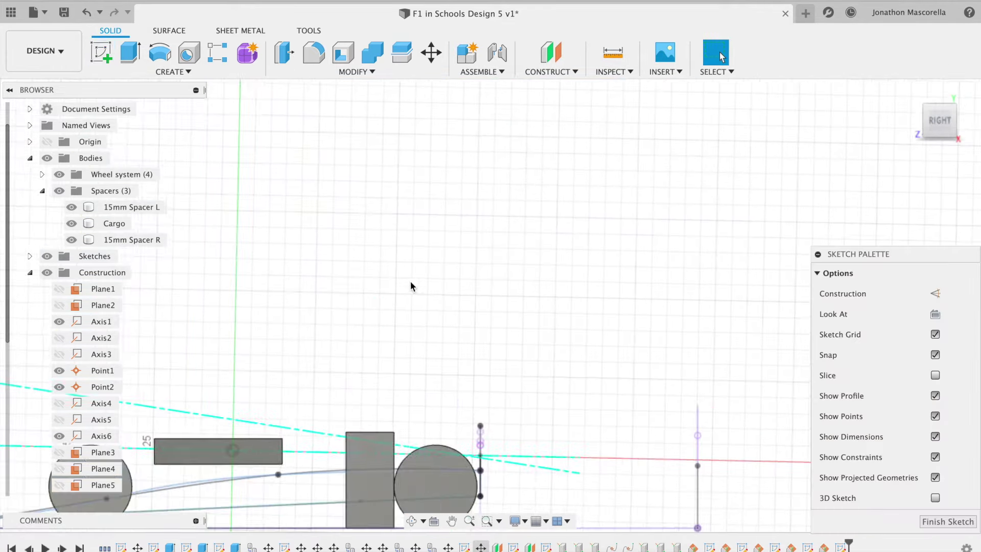
Step: Project the lower axis's end points on both end profiles, connect them with a straight line and finish the sketch
key(p)
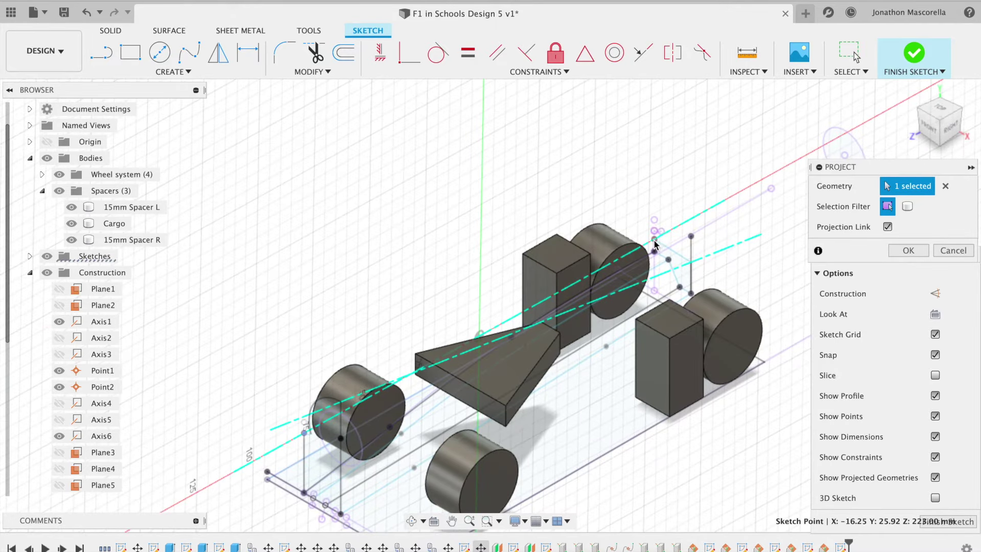
key(Return)
click(101, 53)
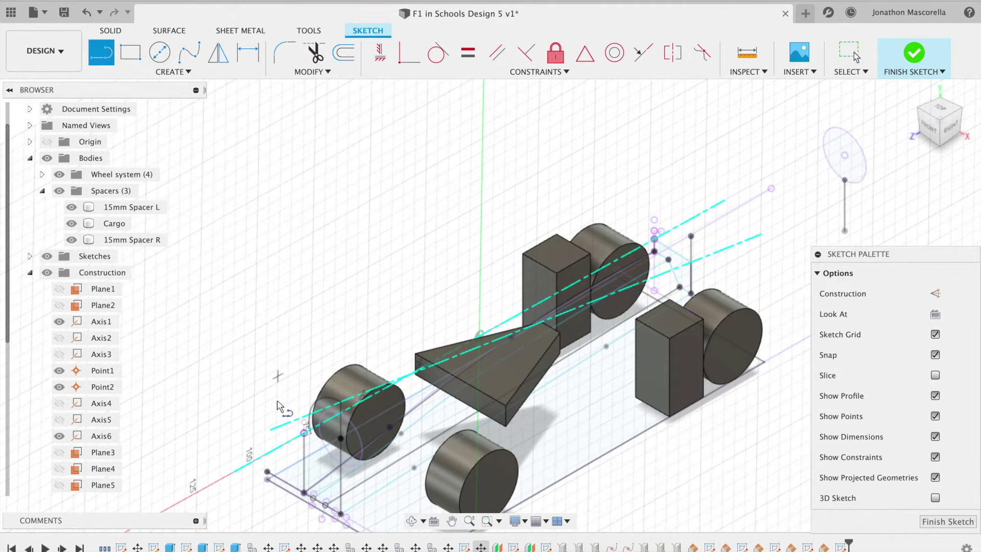
click(304, 432)
click(655, 239)
click(914, 53)
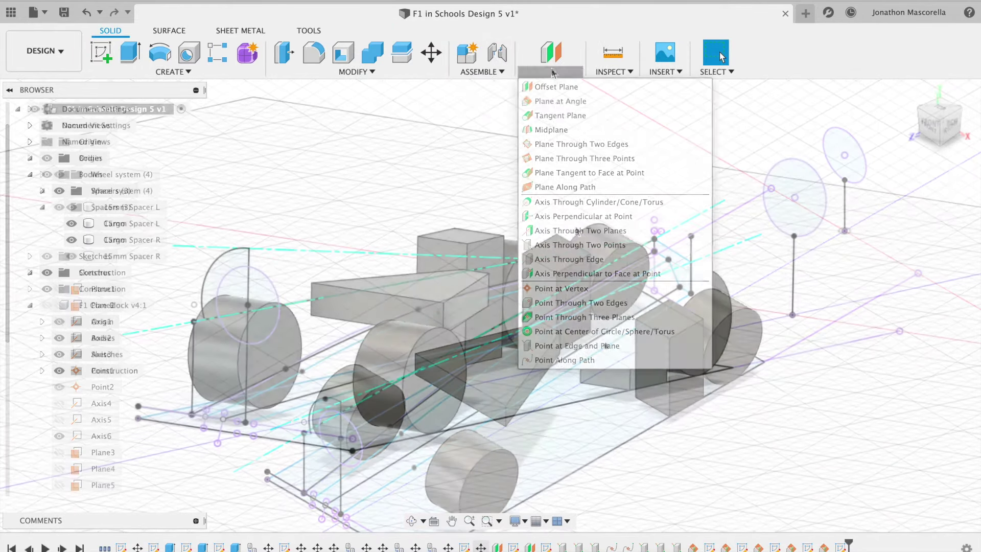
Step: Construct a Plane at Angle through the upper axis that starts at the top of the arched profile
click(628, 97)
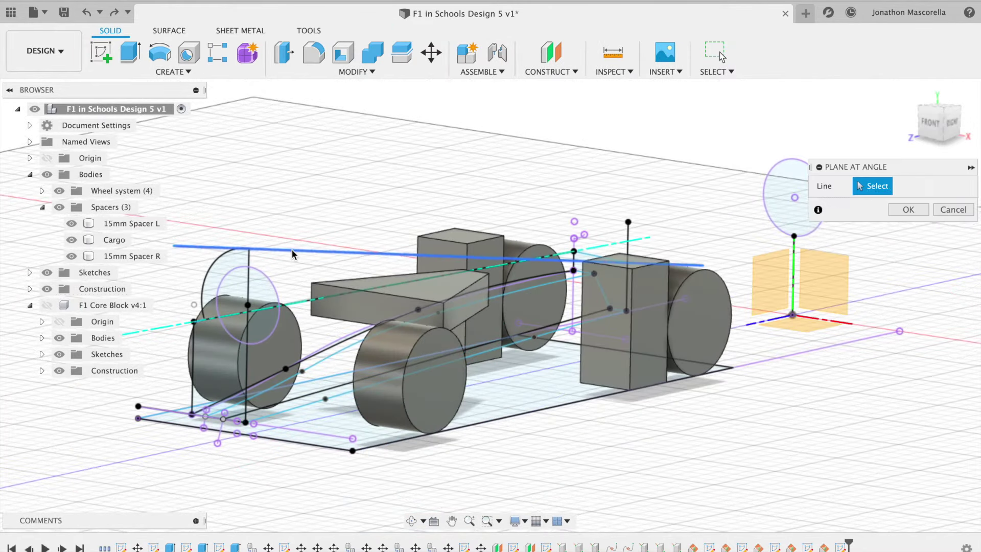
click(293, 250)
key(Return)
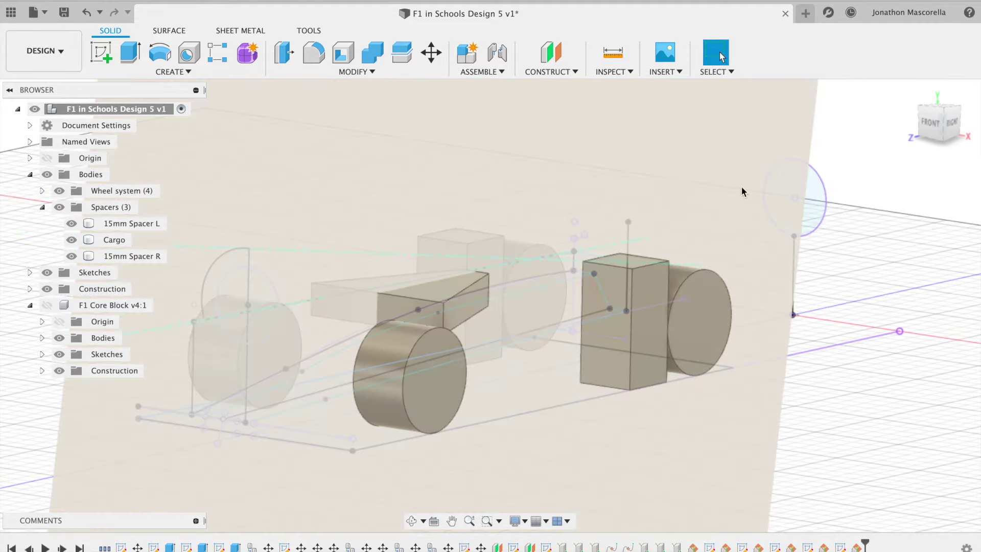
Step: Start a sketch on the new plane through the upper axis and show the F1 Core Block component
click(951, 119)
click(954, 121)
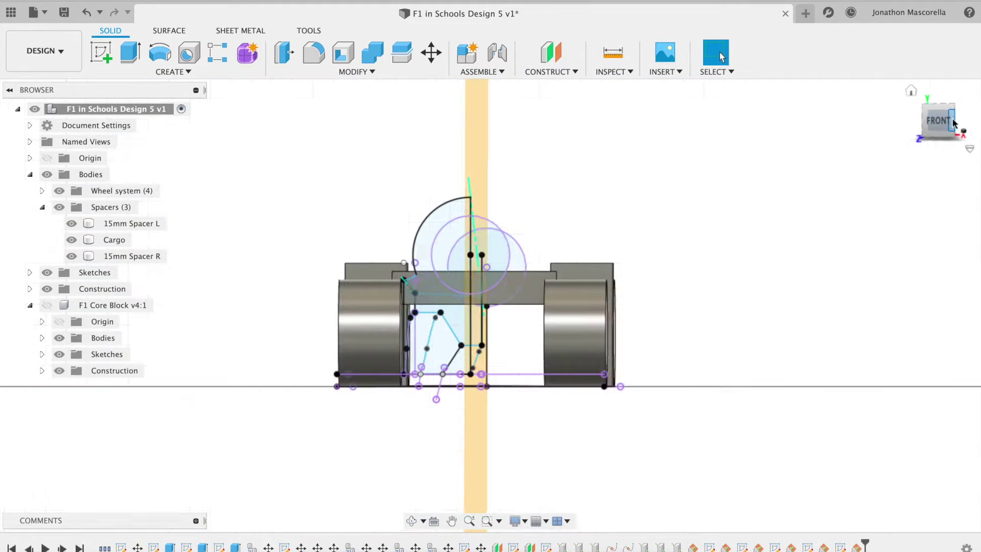
click(102, 53)
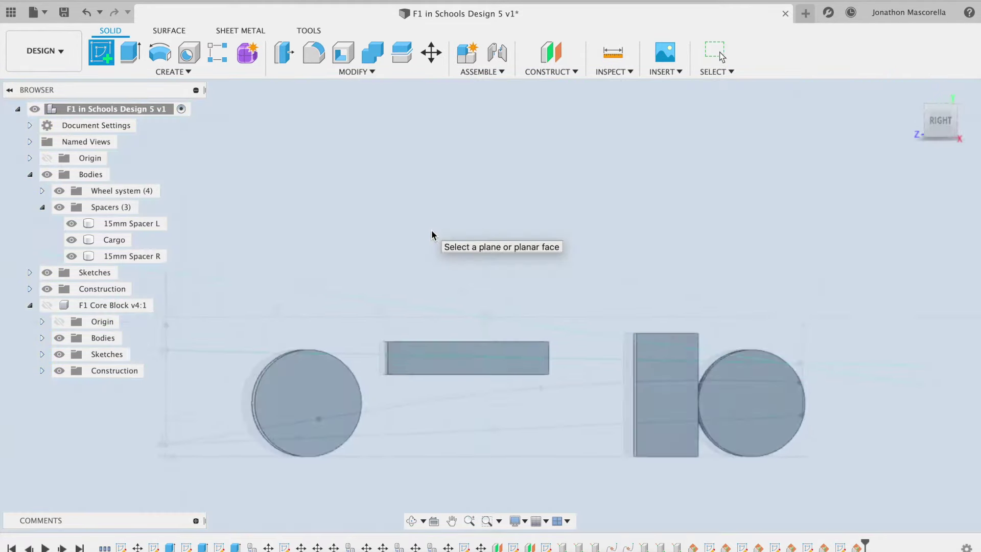
click(431, 229)
click(189, 53)
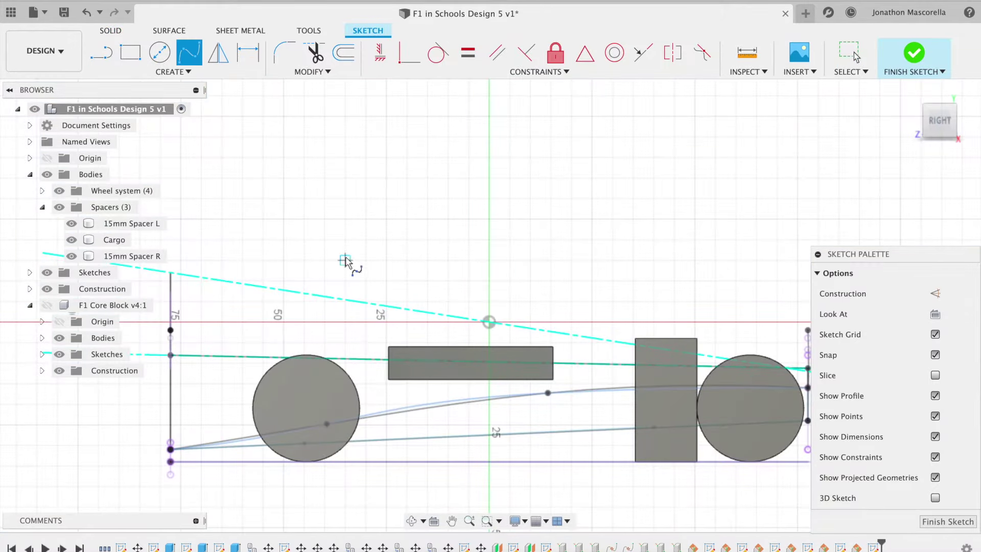
click(49, 308)
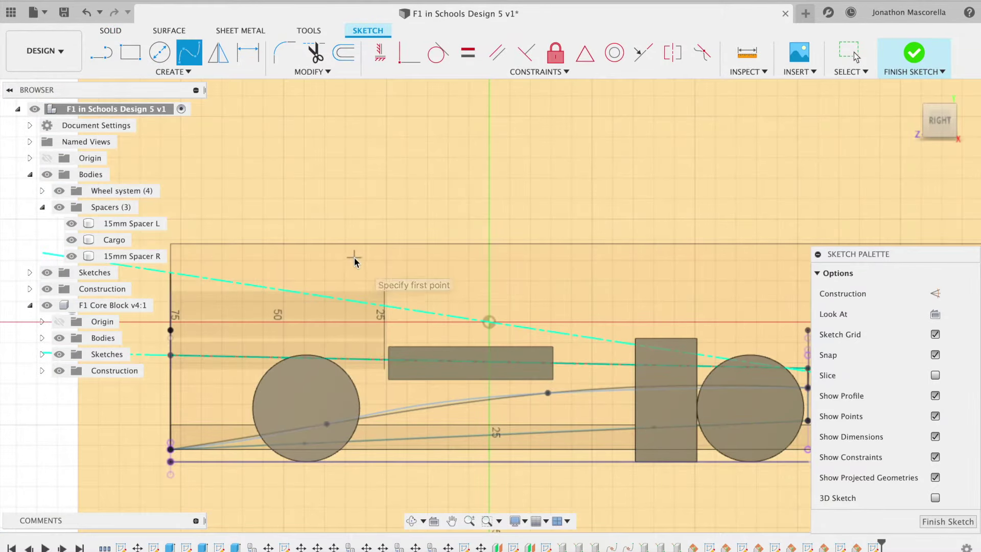
Step: Project the arched profile's top point and the upper axis's point on the opposite end profile into the sketch
key(p)
drag(935, 123, 16, 122)
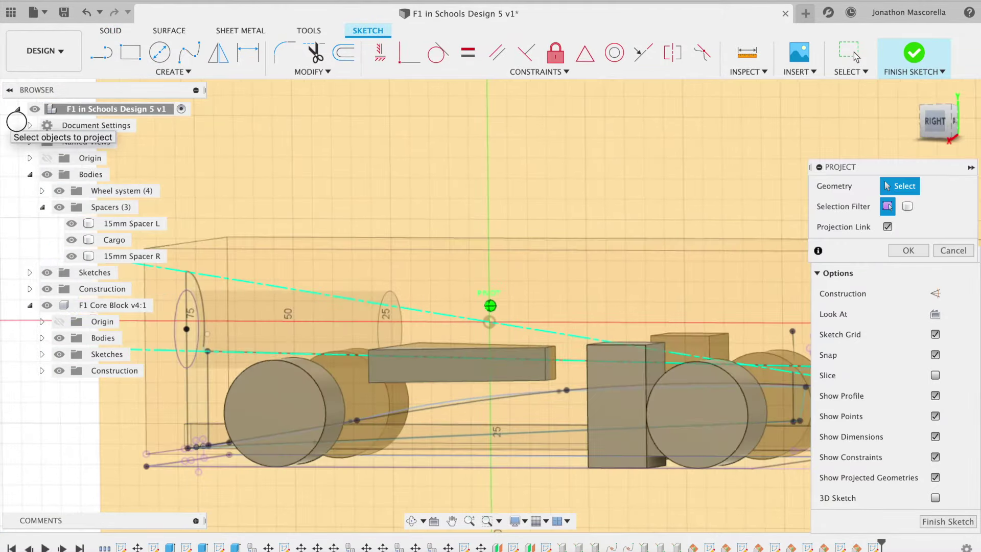
click(186, 273)
middle_drag(900, 286, 609, 287)
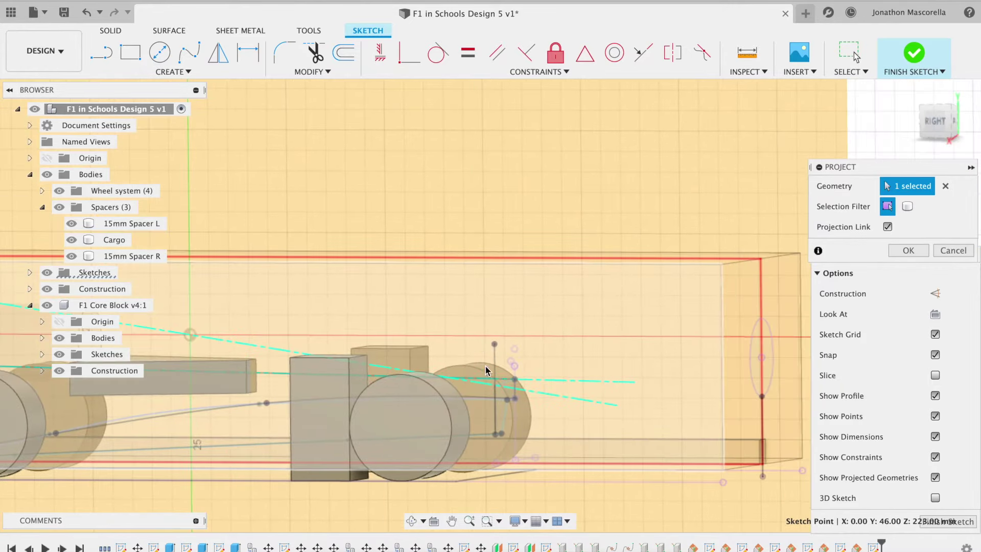
mouse_move(943, 125)
mouse_down()
mouse_move(5, 143)
mouse_move(15, 153)
mouse_up()
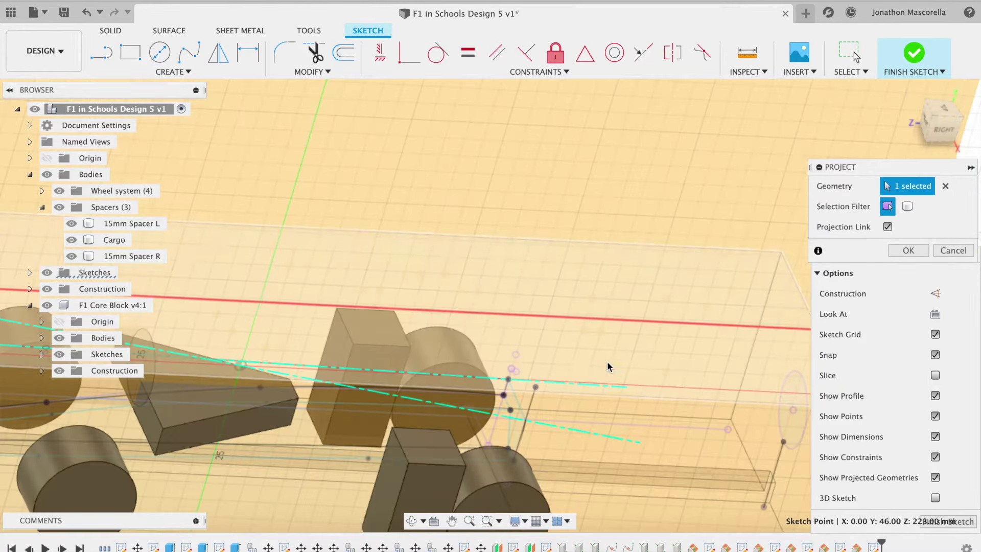
click(526, 420)
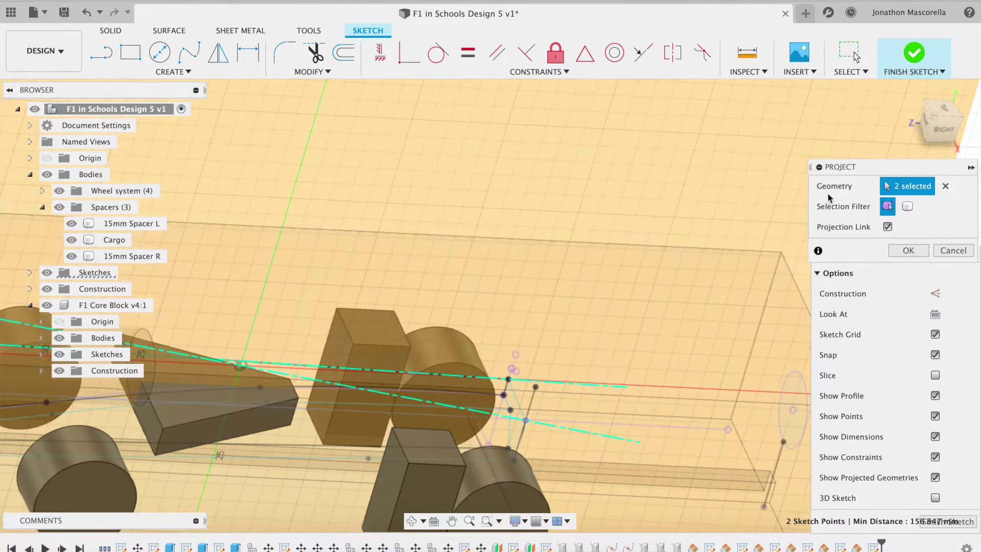
click(906, 251)
click(923, 136)
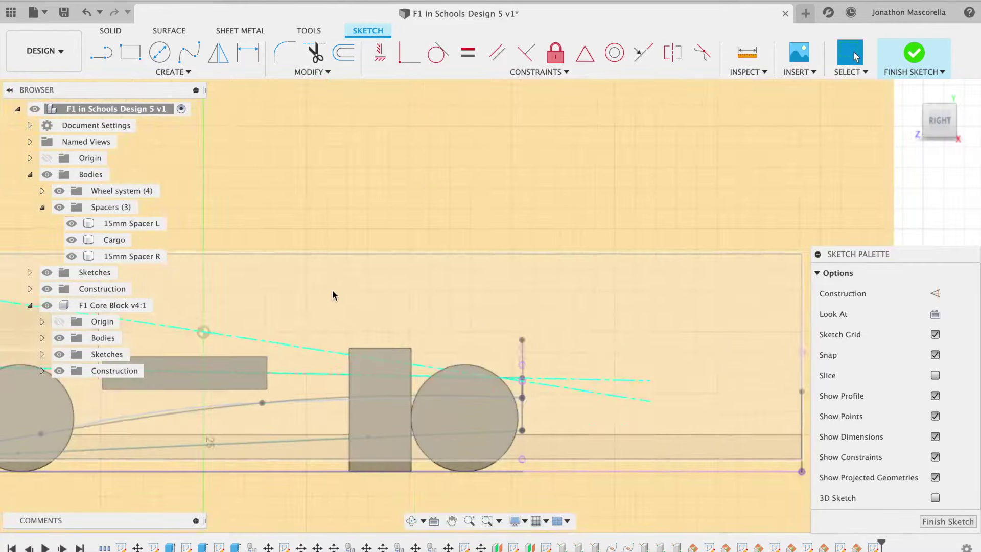
Step: Draw a fit point spline from the arched profile's projected top point, over the cargo, down to the projected point on the opposite end
click(190, 52)
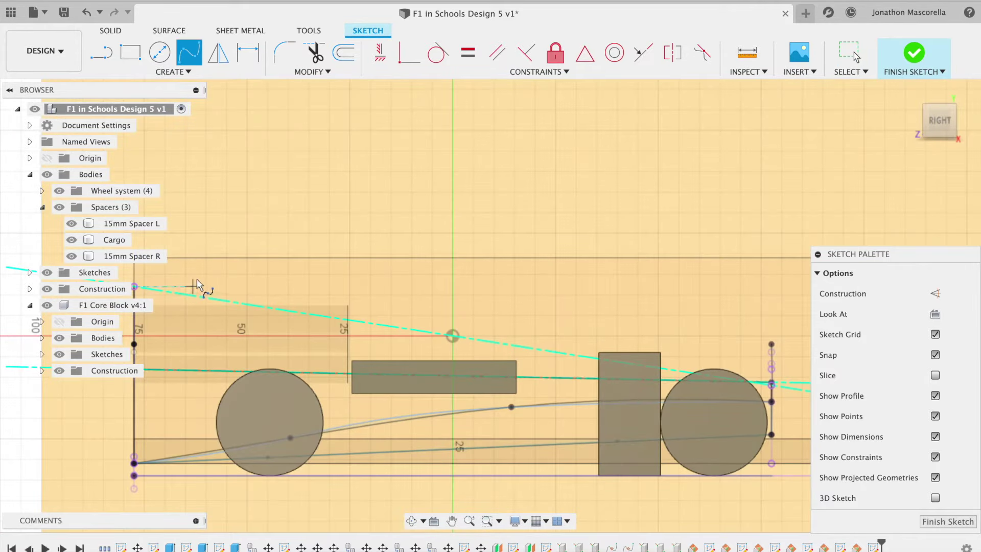
click(134, 286)
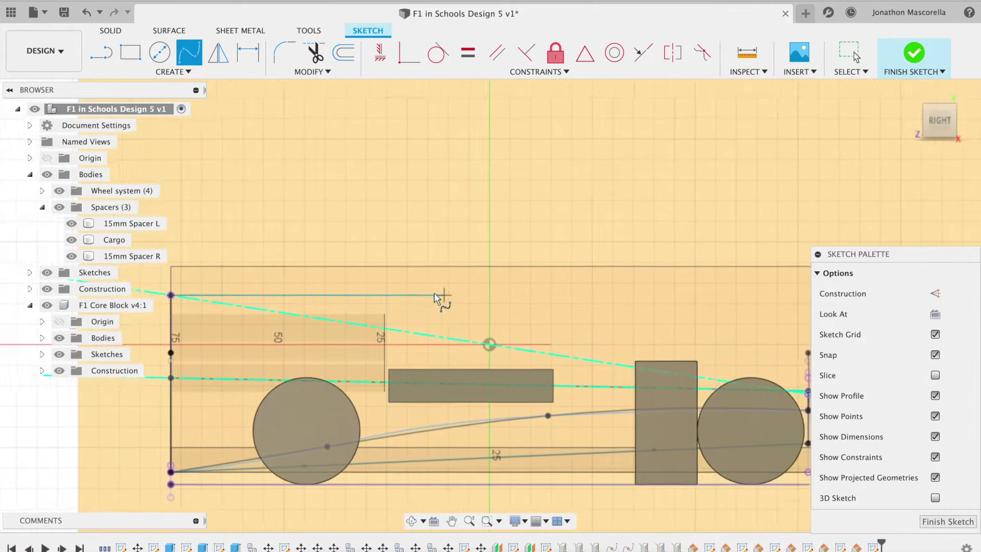
click(317, 299)
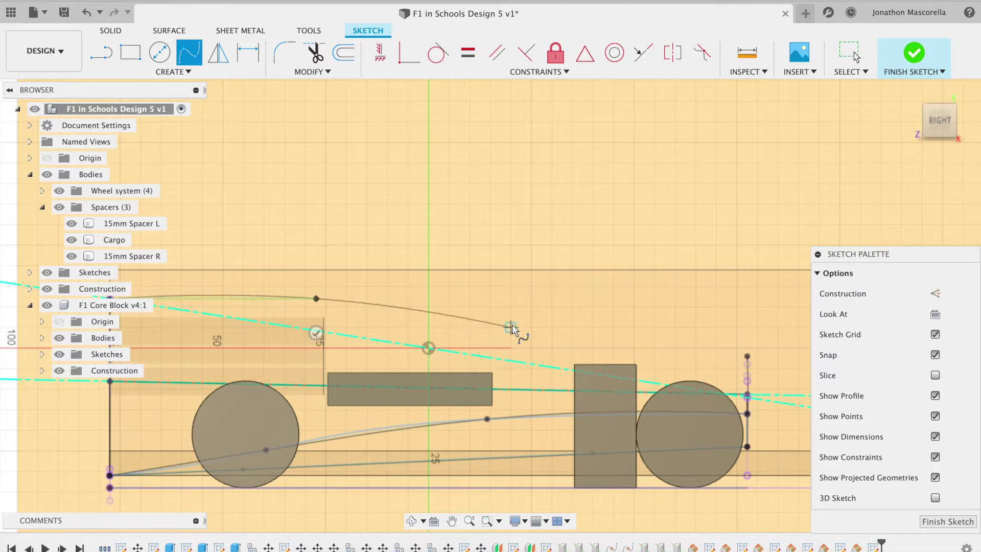
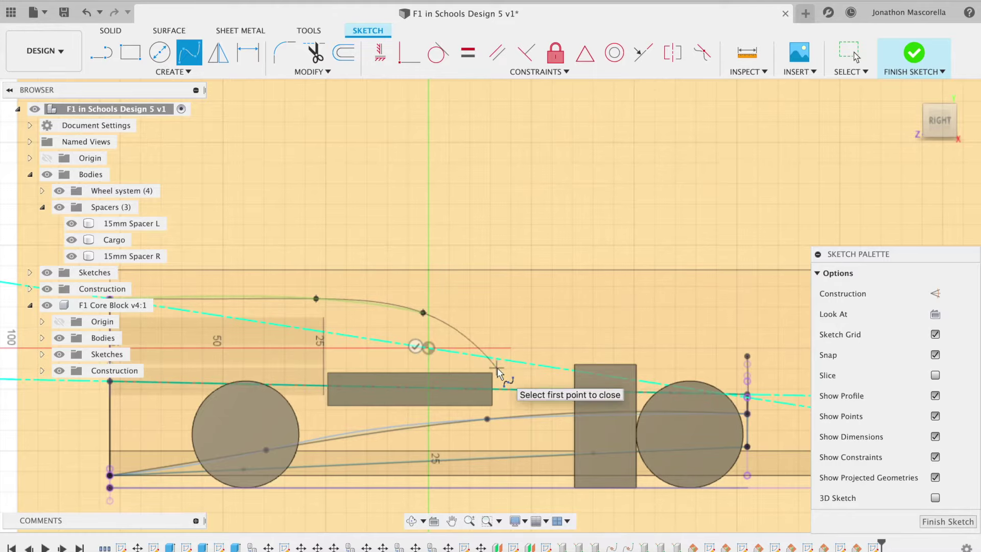
click(497, 368)
middle_drag(664, 378, 717, 377)
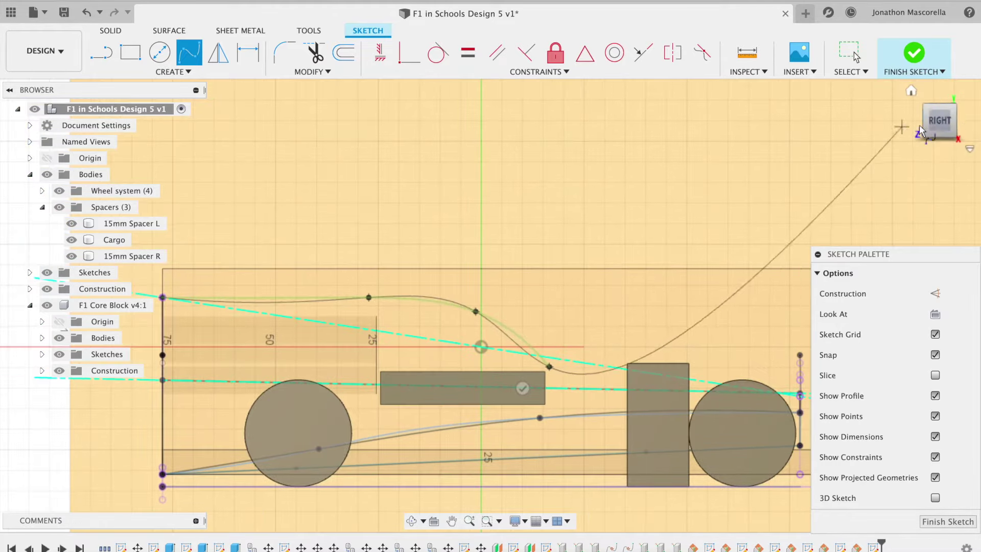
click(927, 125)
middle_drag(730, 285, 524, 304)
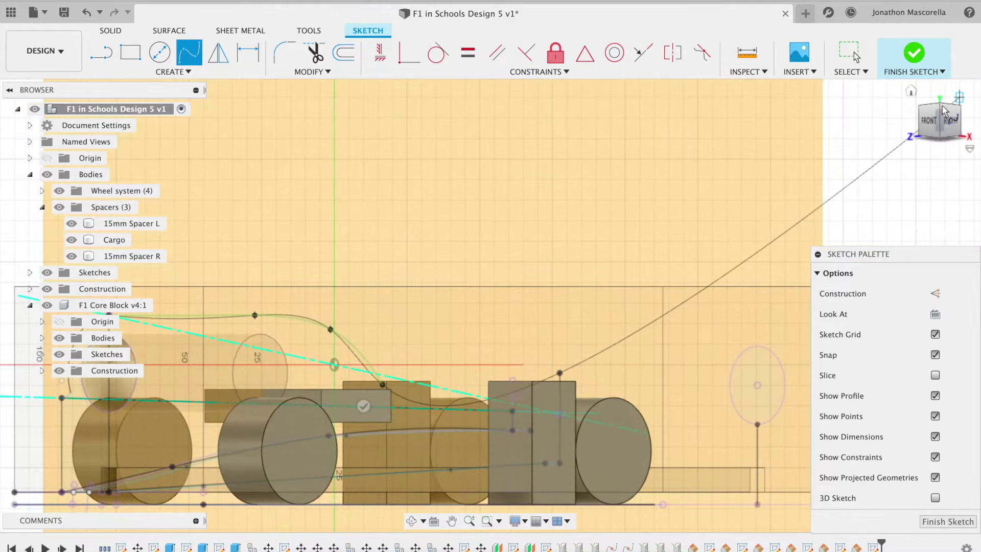
click(940, 107)
click(560, 305)
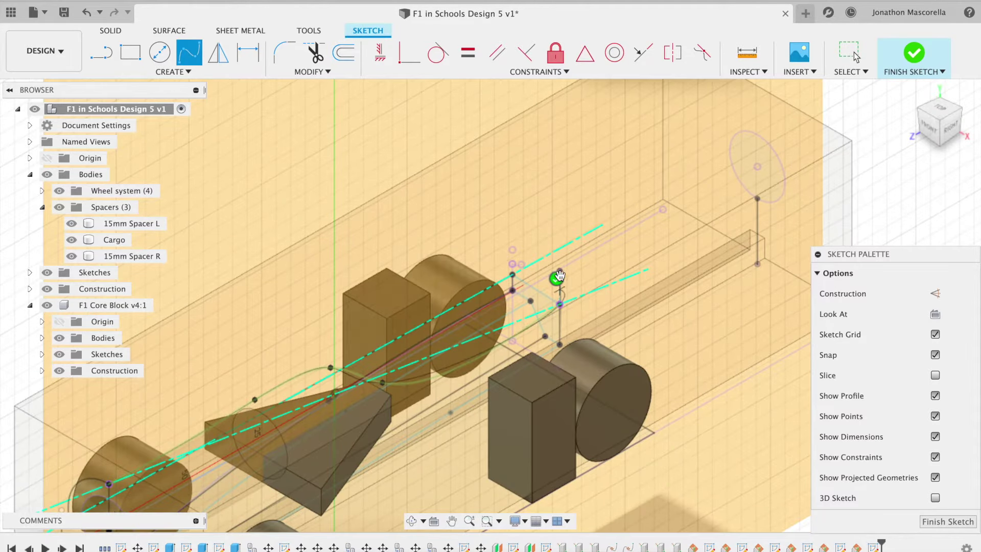
click(949, 128)
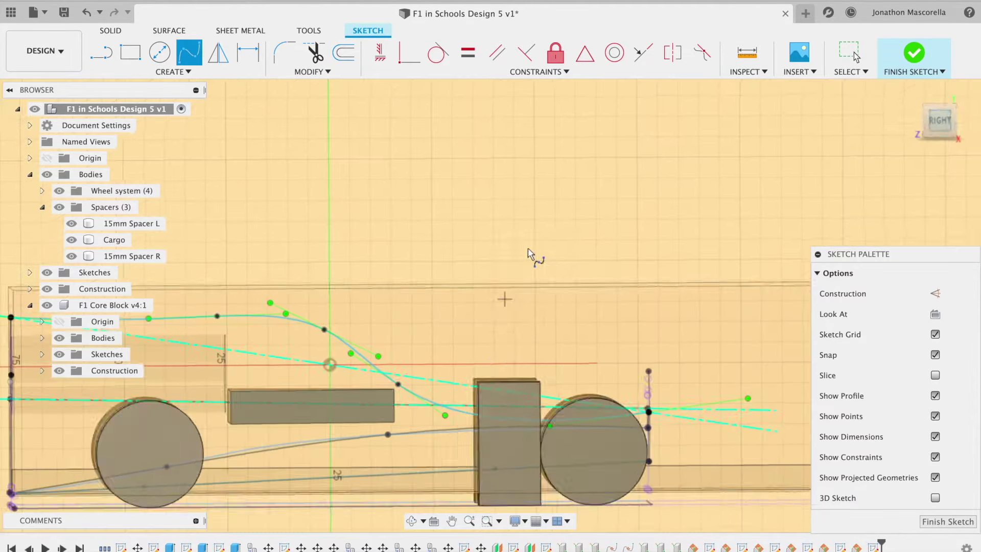
Step: Smooth the spline by adjusting its tangent handle and fit points above the cargo, and finish the sketch
key(Escape)
drag(447, 416, 453, 406)
mouse_move(399, 385)
mouse_down()
mouse_move(456, 378)
mouse_move(416, 384)
mouse_up()
drag(219, 315, 156, 314)
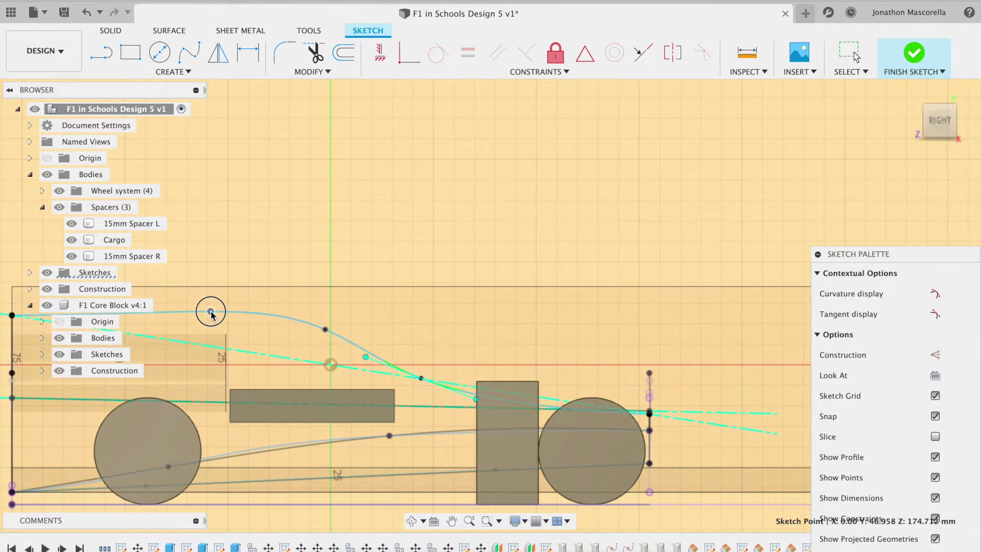
click(923, 110)
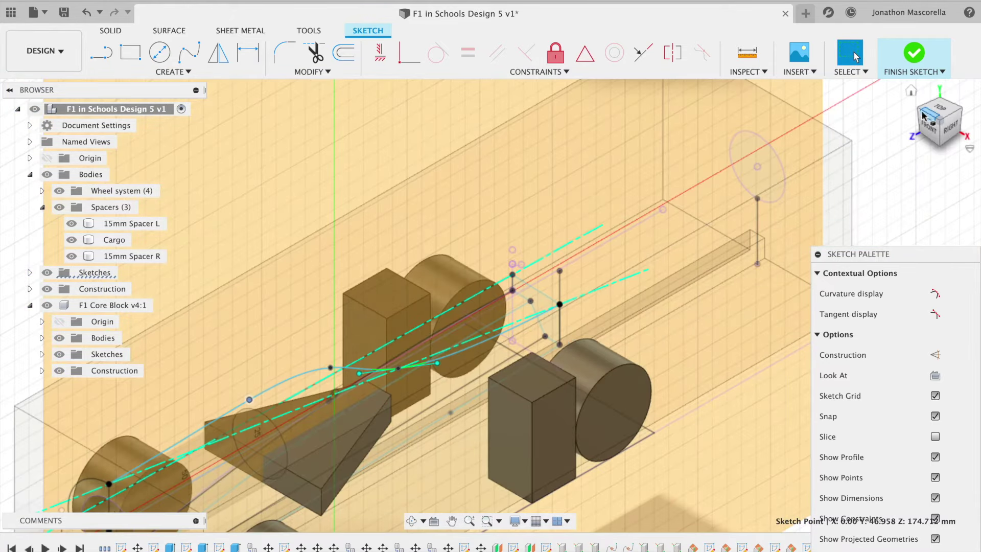
click(920, 111)
drag(936, 121, 790, 142)
click(915, 53)
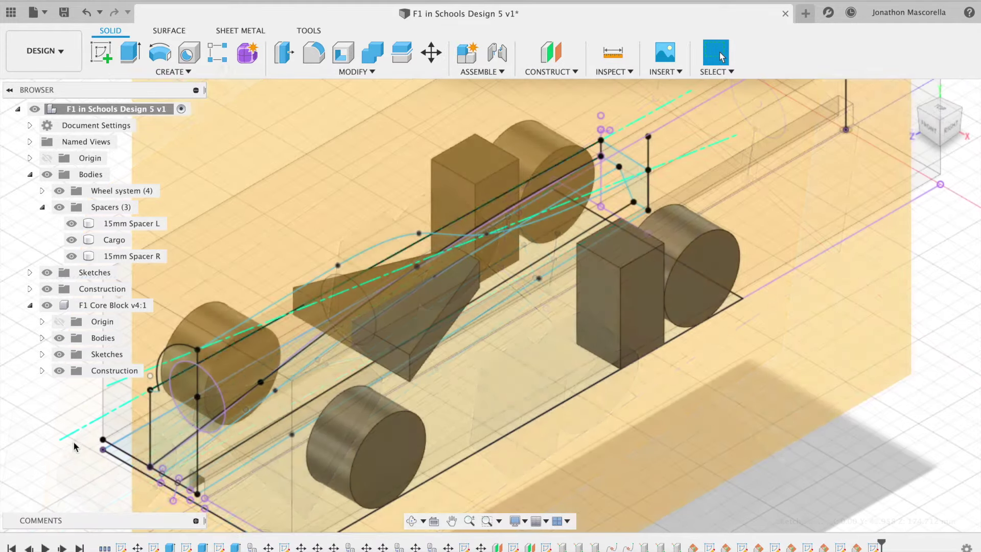
Step: Start a loft between the arched profile and the opposite end profile as a New Body, with the F1 Core Block component hidden
click(170, 72)
click(146, 193)
click(174, 409)
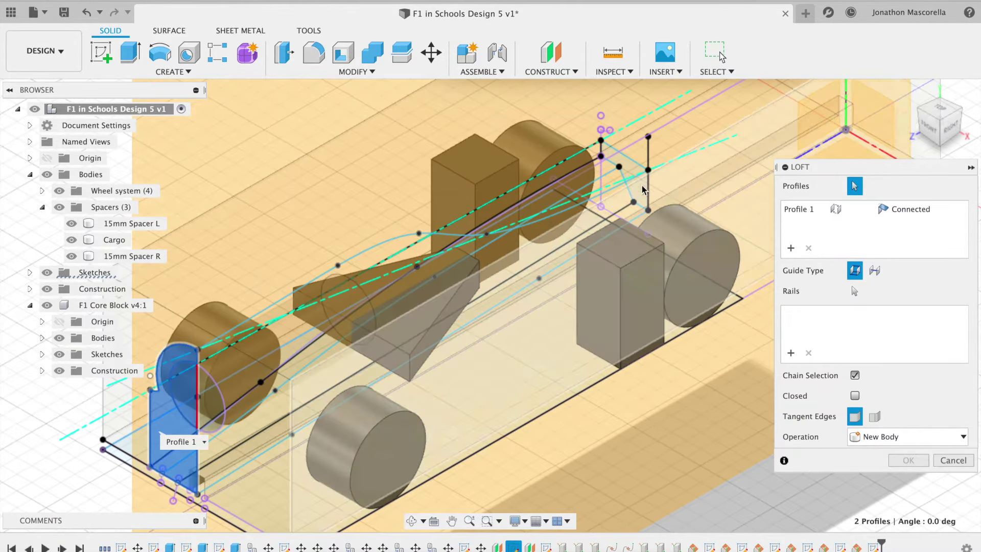
click(48, 305)
click(631, 181)
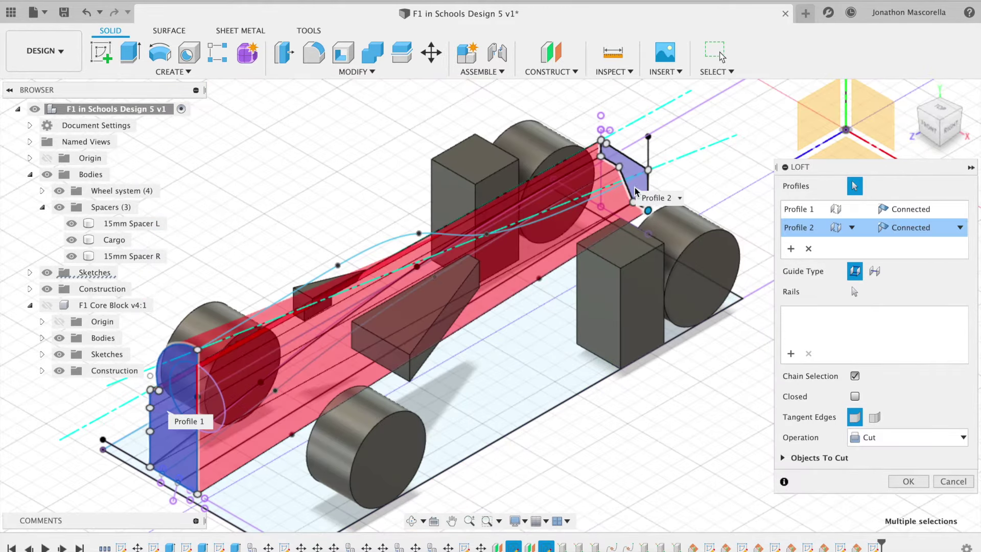
click(873, 441)
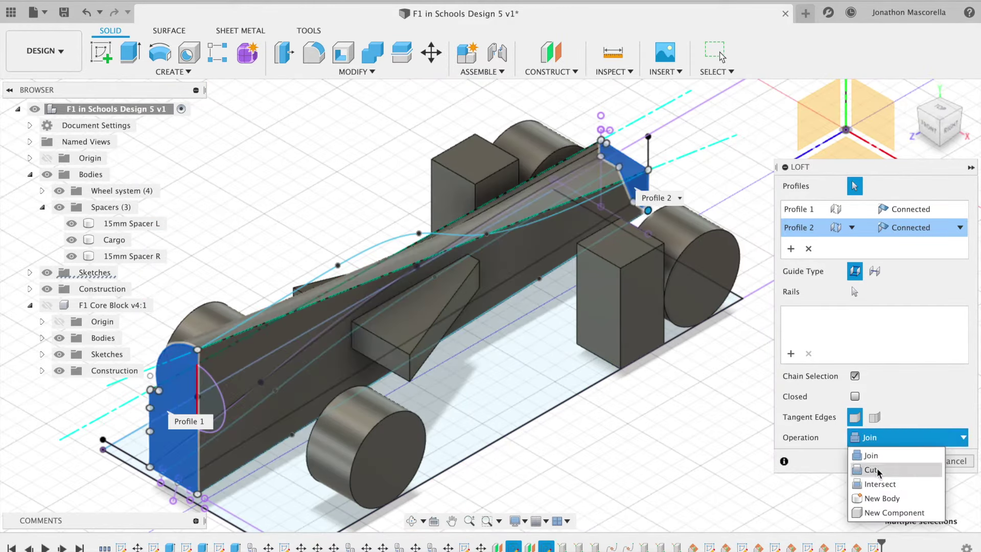
click(878, 496)
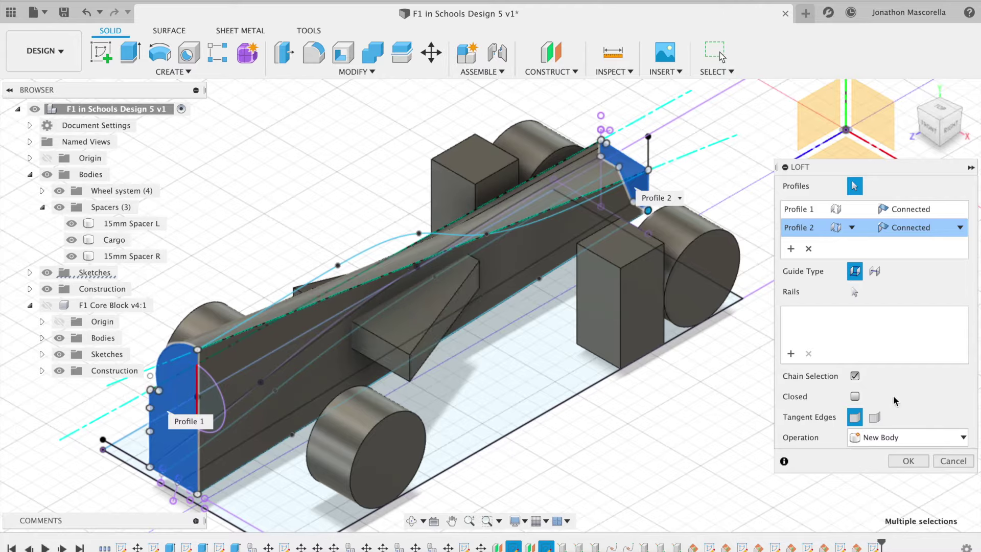
Step: Add the top spline over the cargo and two lower guide curves as rails of the loft
click(791, 354)
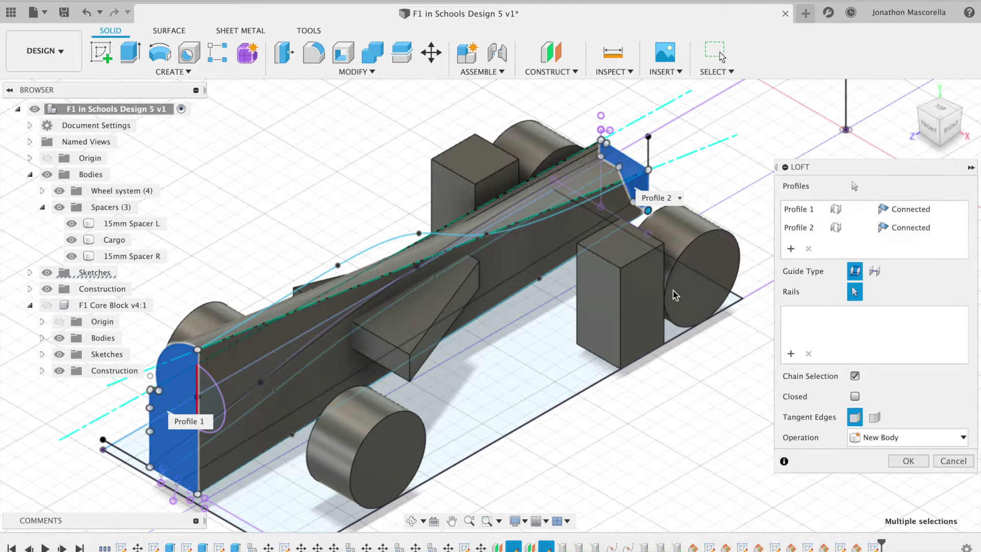
click(395, 237)
click(275, 446)
click(289, 414)
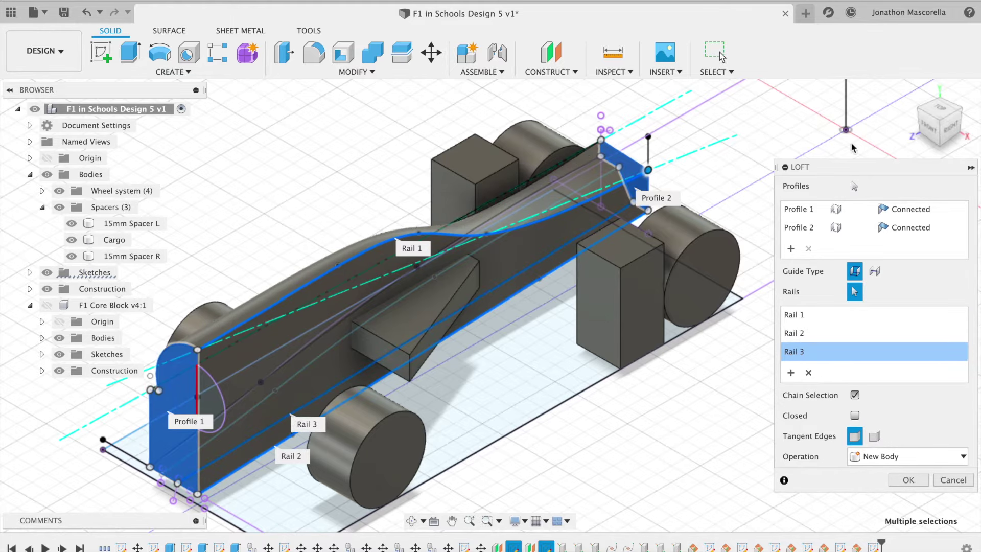
Step: Add the upper and lower guide curves on the body's outer side as further loft rails
click(918, 114)
mouse_move(931, 130)
mouse_down()
mouse_move(935, 106)
mouse_move(933, 128)
mouse_up()
click(470, 388)
click(465, 416)
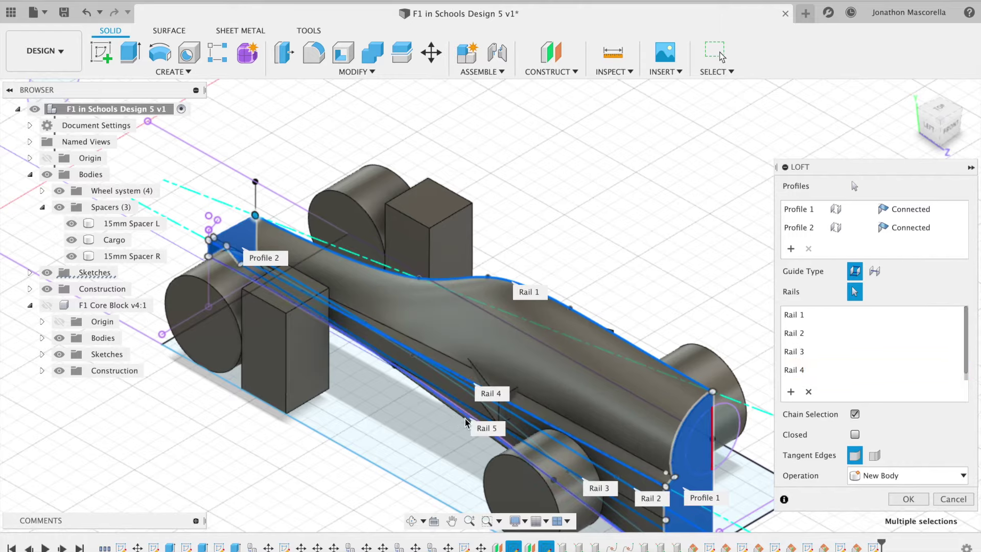
Step: Revise the lower side rails, swapping the curved side guide for the straight lower one so the loft uses four rails
click(466, 406)
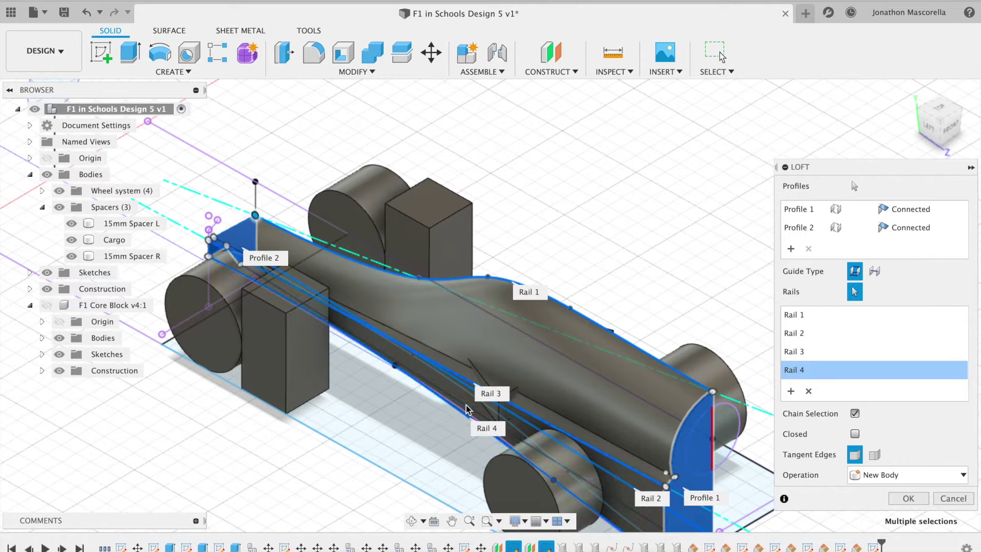
click(466, 410)
click(926, 108)
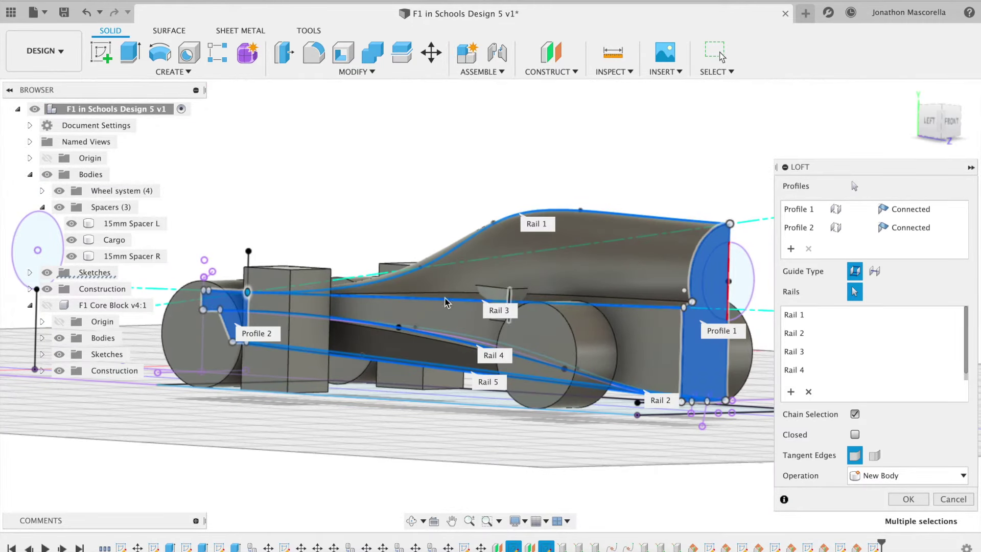
click(595, 378)
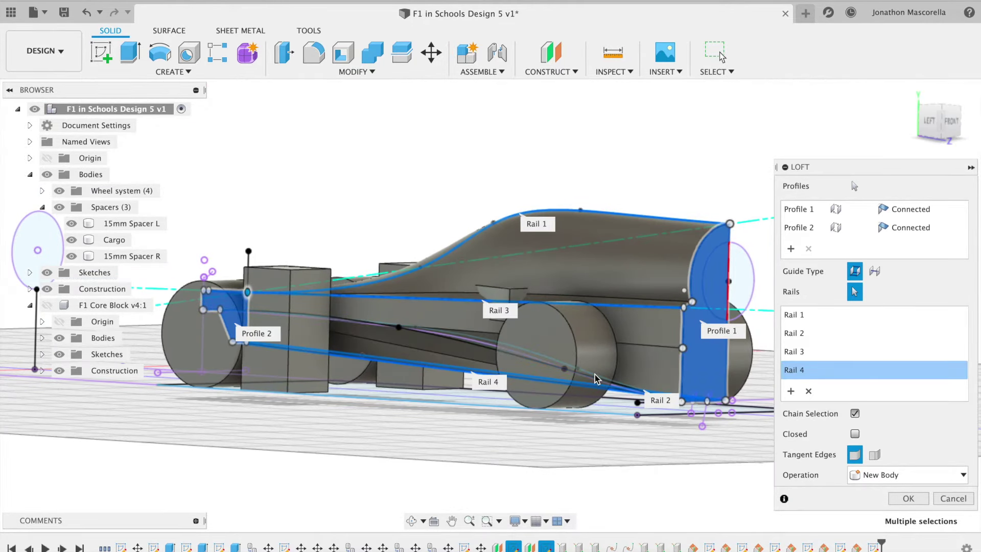
Step: Hide the wheel system, spacers, sketches and construction geometry, and complete the four-rail loft
mouse_move(939, 114)
mouse_down()
mouse_move(929, 89)
mouse_move(939, 109)
mouse_up()
scroll(354, 330, up, 3)
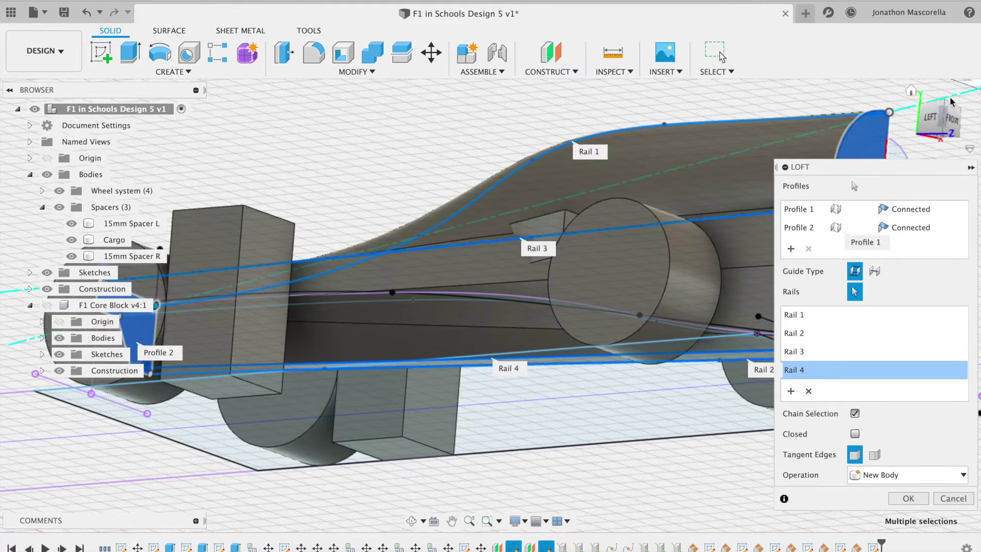
click(60, 208)
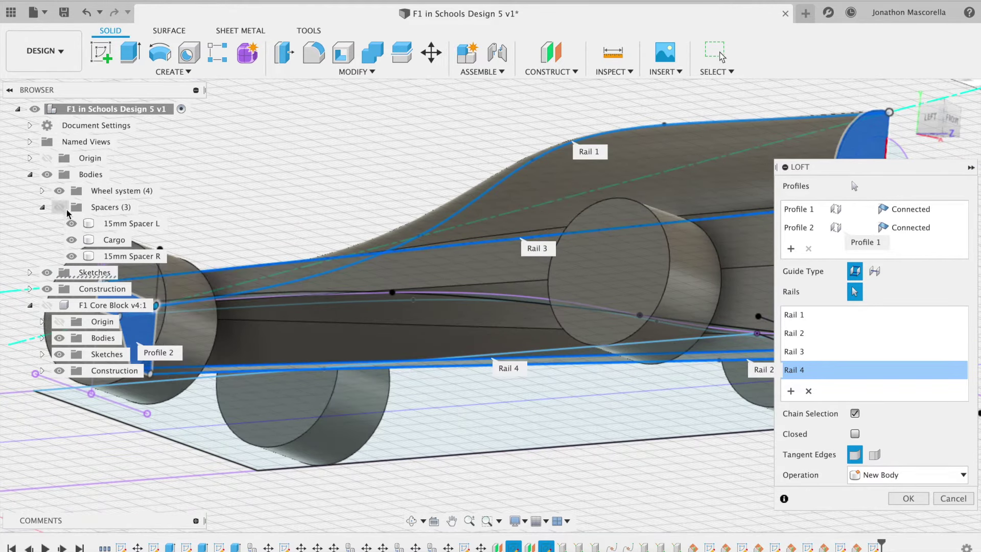
click(60, 192)
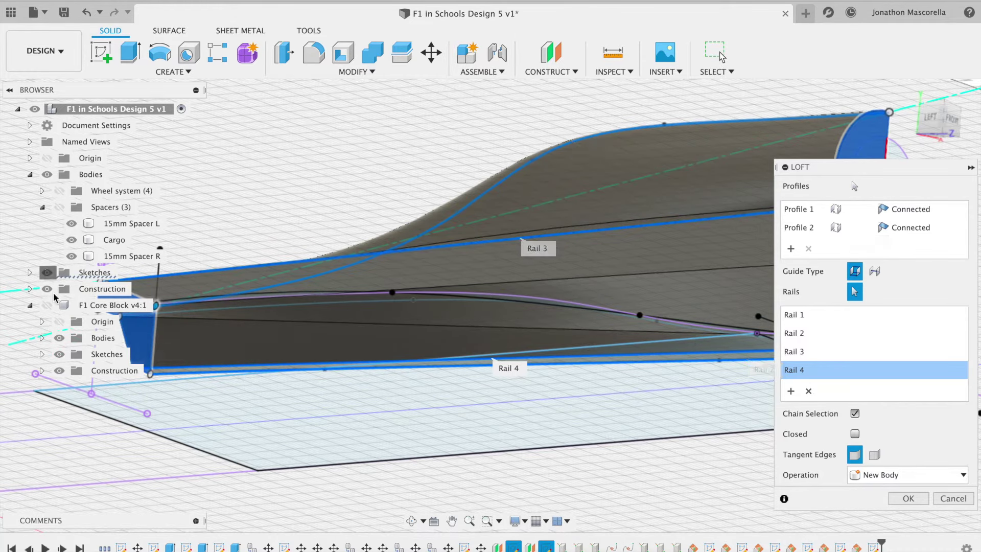
click(46, 272)
click(29, 305)
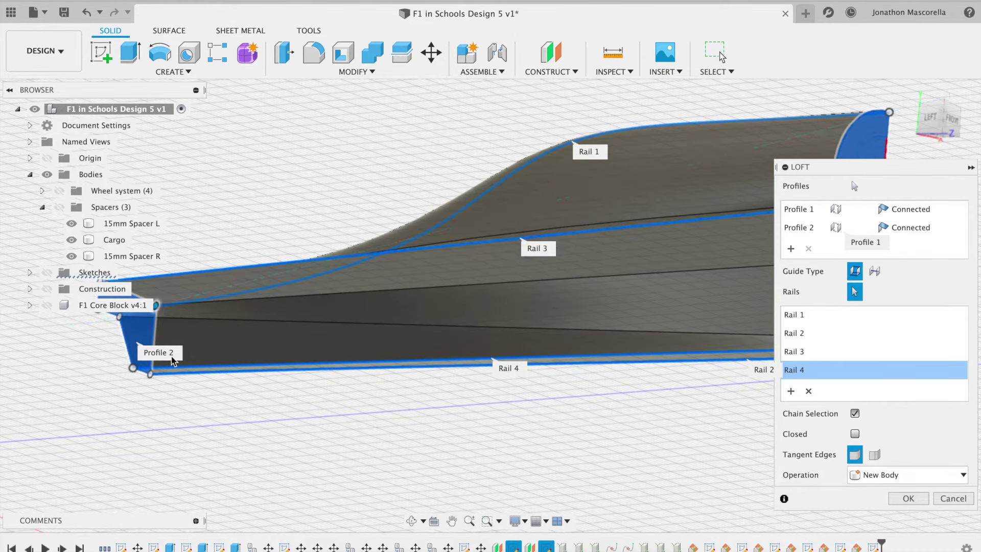
mouse_move(818, 169)
shift+middle_down()
mouse_move(930, 153)
mouse_move(874, 164)
mouse_move(940, 117)
mouse_move(844, 120)
mouse_move(868, 123)
mouse_move(849, 140)
mouse_move(874, 123)
mouse_move(865, 121)
shift+middle_up()
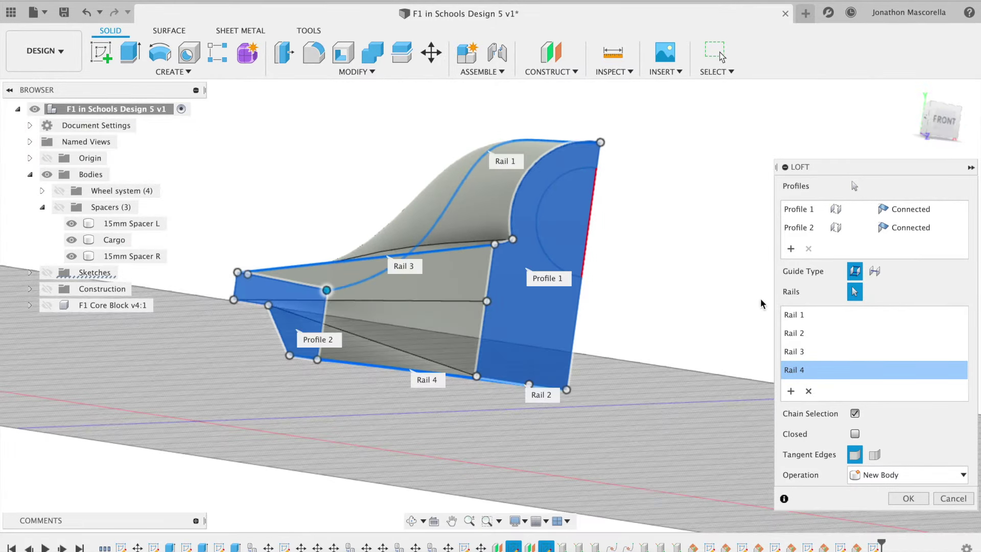
click(907, 500)
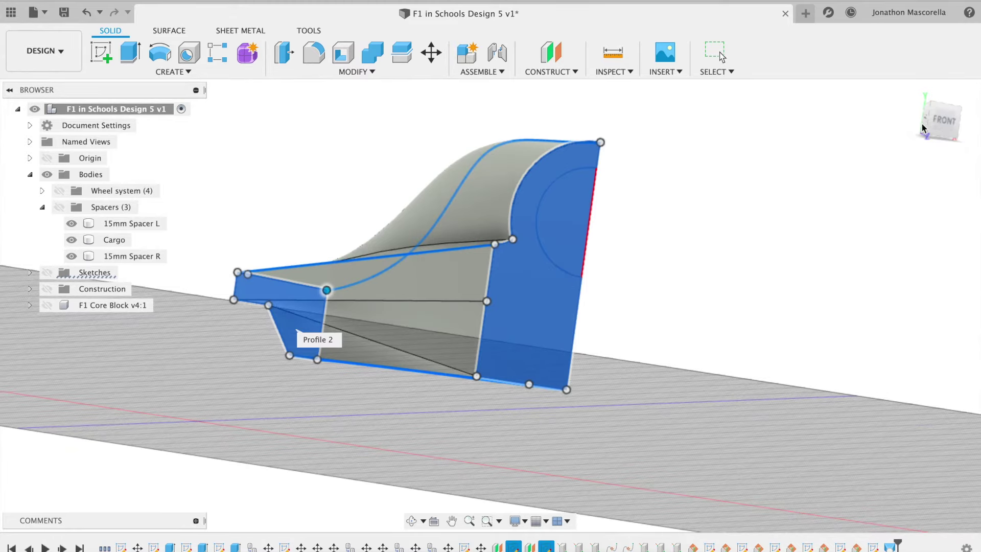
Step: Fillet the lofted body's lower outer edges running diagonally from the arched end towards the opposite end
key(f)
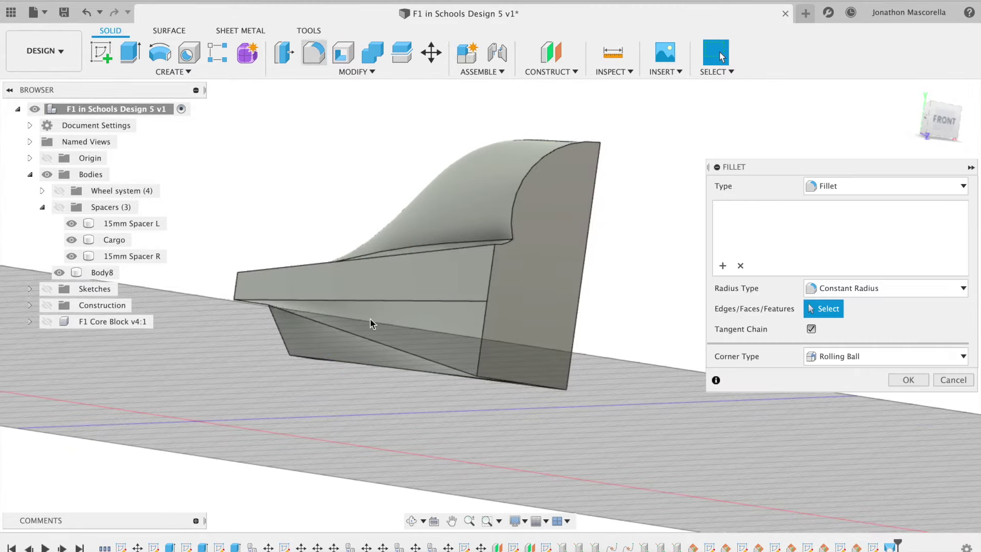
click(379, 344)
click(296, 331)
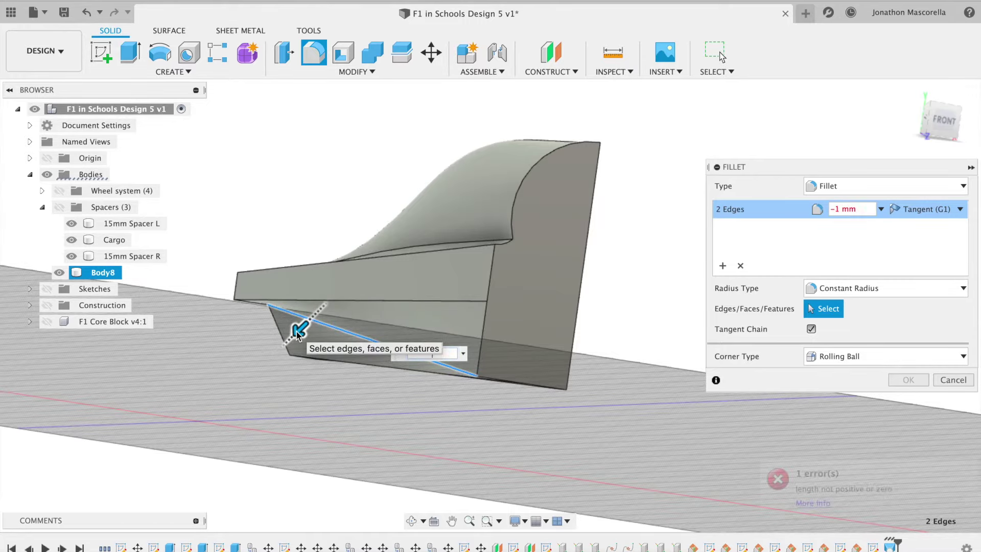
click(910, 92)
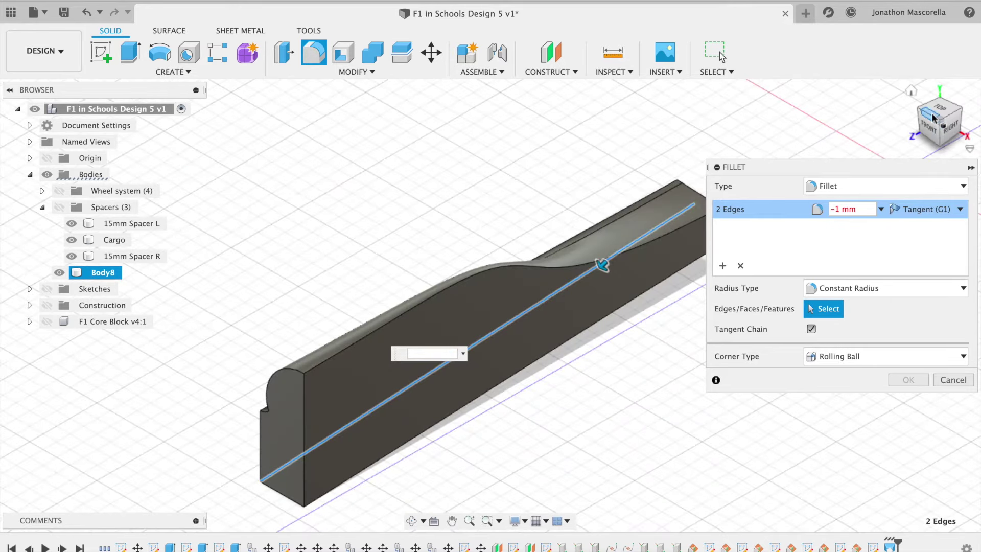
click(920, 110)
drag(937, 124, 938, 102)
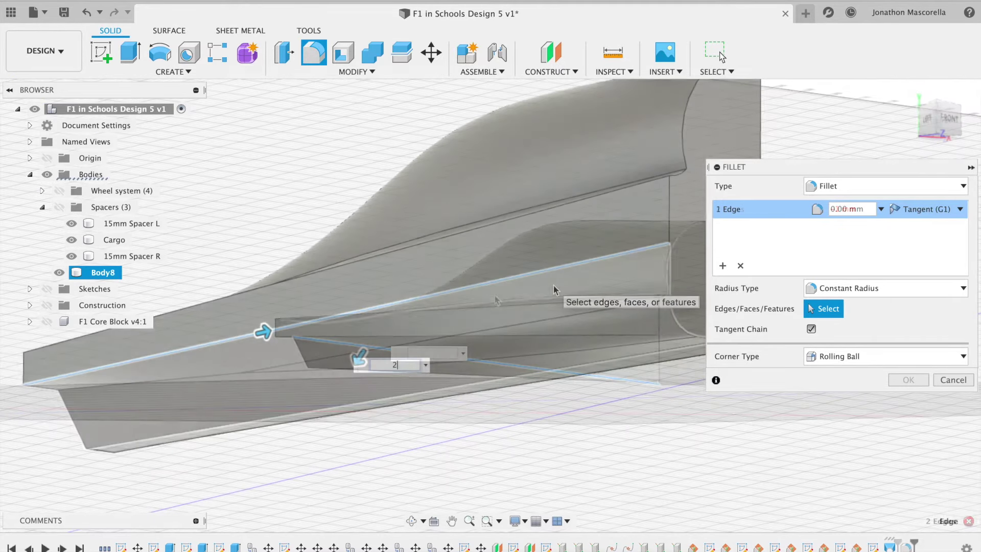
Step: Fillet the long outer side edge below the ledge with a 3 mm constant radius
text(2)
key(BackSpace)
text(3)
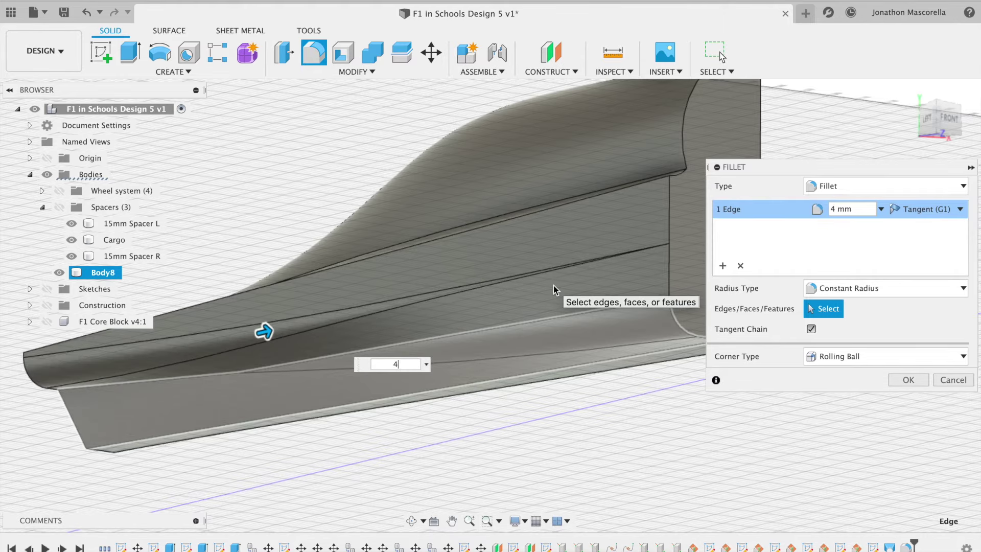
key(BackSpace)
text(3)
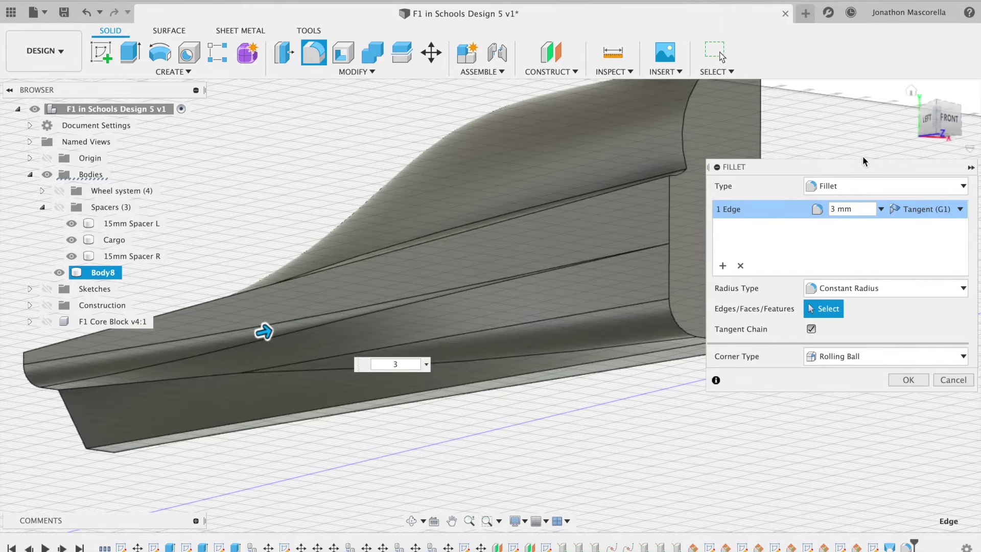
click(920, 121)
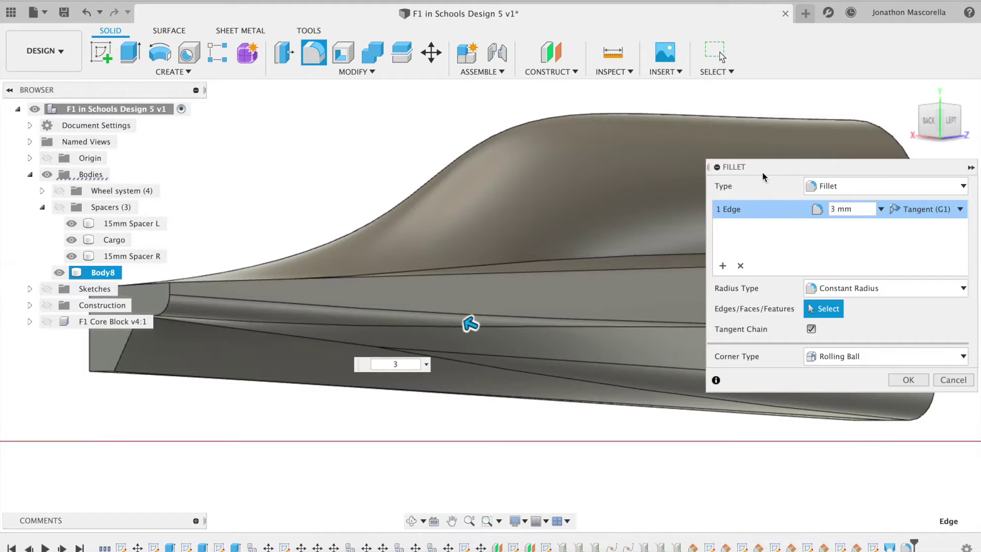
key(Return)
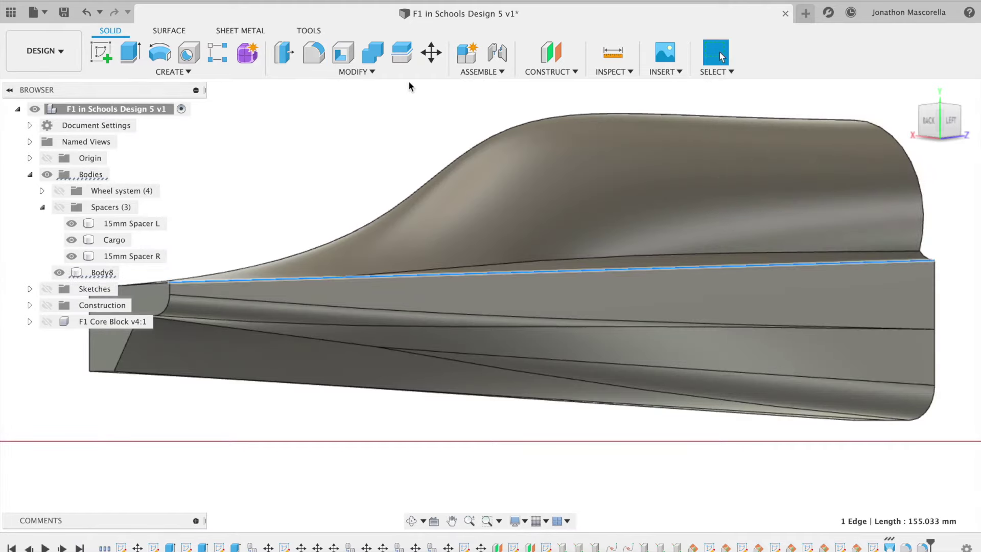
Step: Fillet the side ledge's long upper edge by 3 mm and the body's bottom outer edge by 4 mm
click(313, 52)
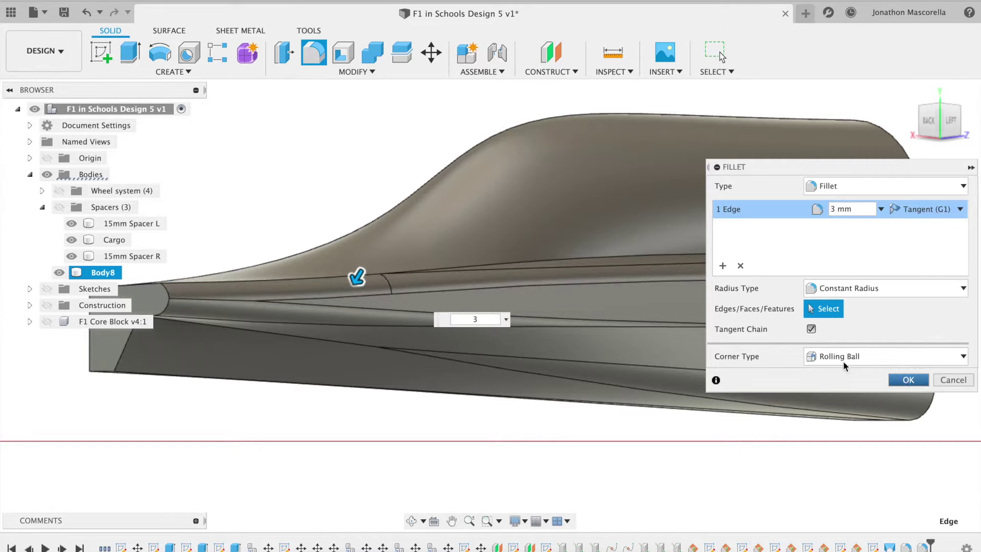
click(908, 380)
click(171, 375)
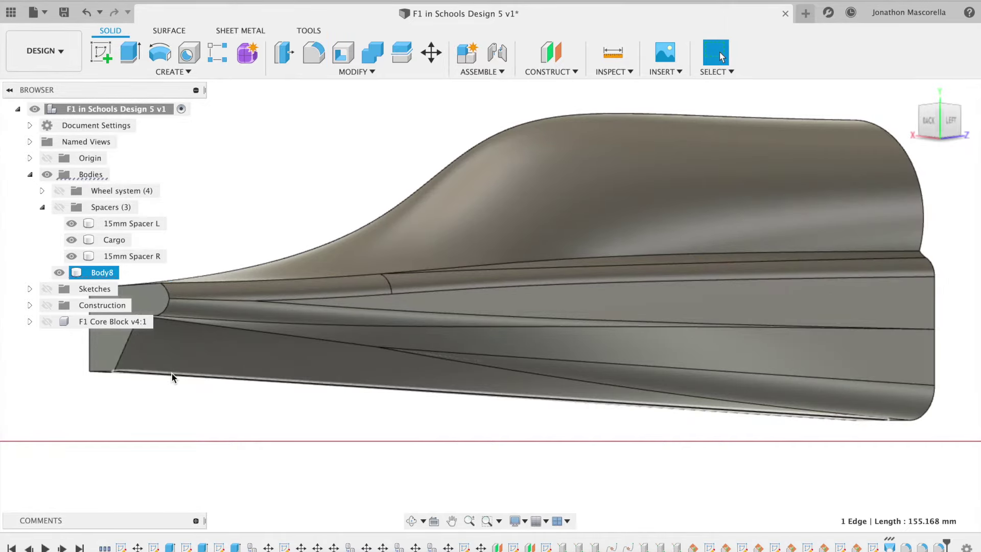
click(322, 58)
text(2)
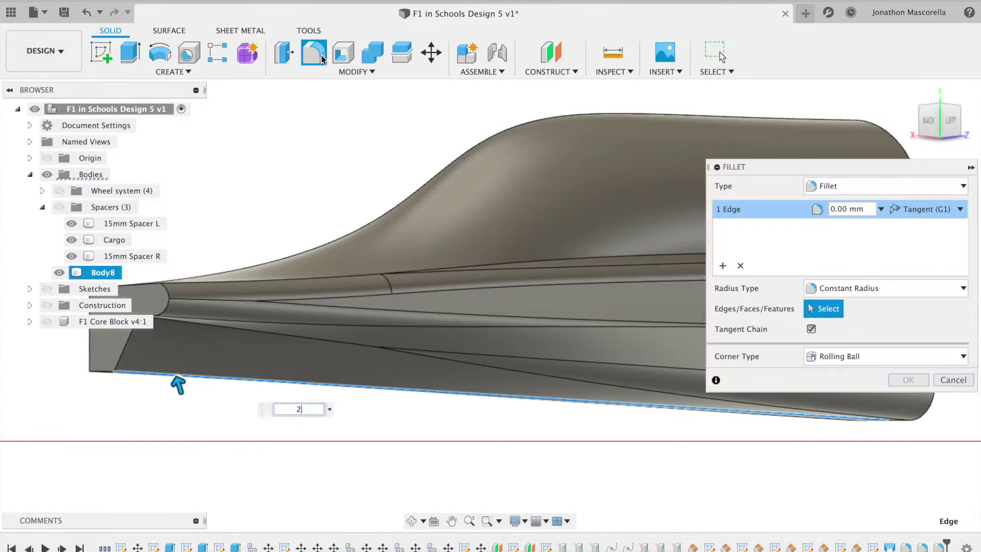
text(3)
key(BackSpace)
text(4)
key(Return)
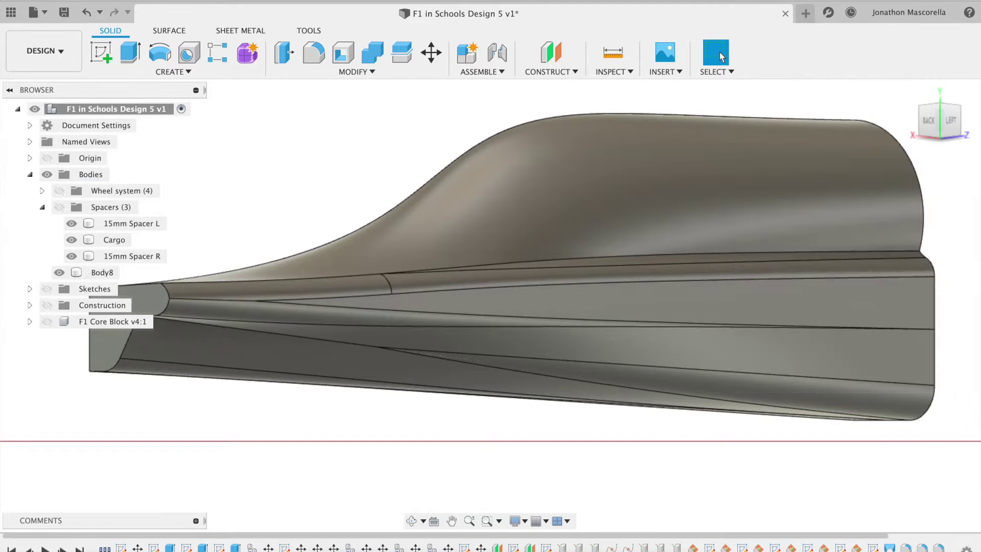
Step: Try to fillet the short upper side edge at the body's narrow end with a 1 mm radius
click(938, 105)
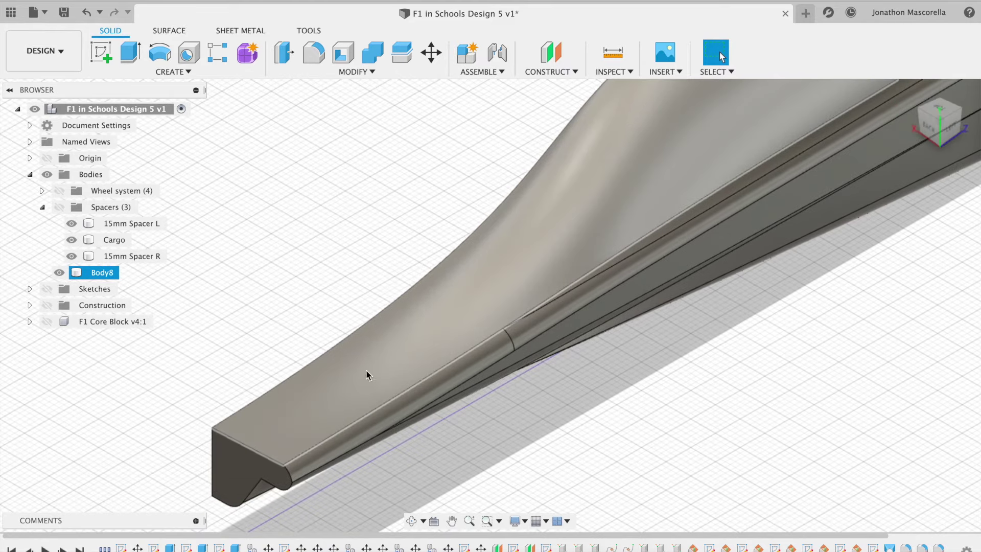
click(324, 441)
click(315, 55)
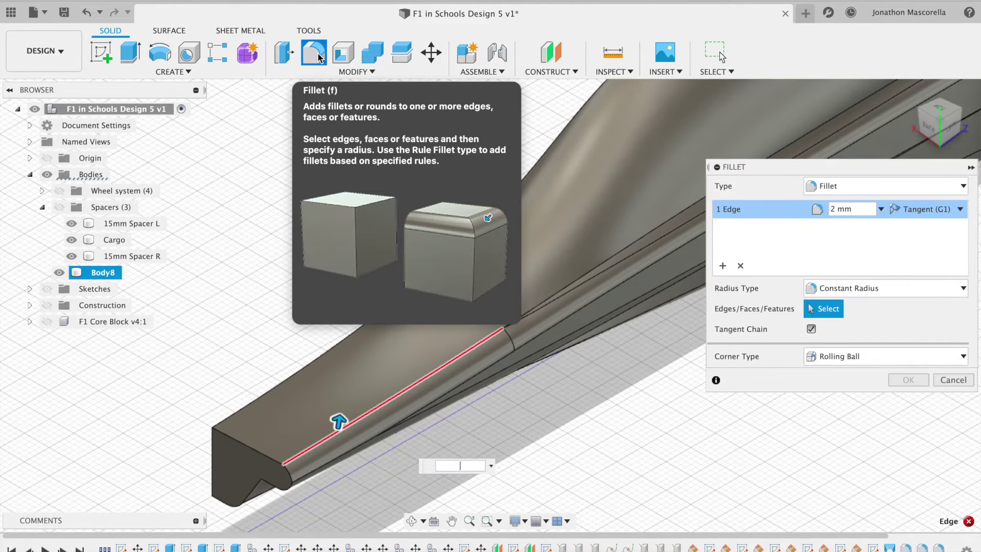
text(1)
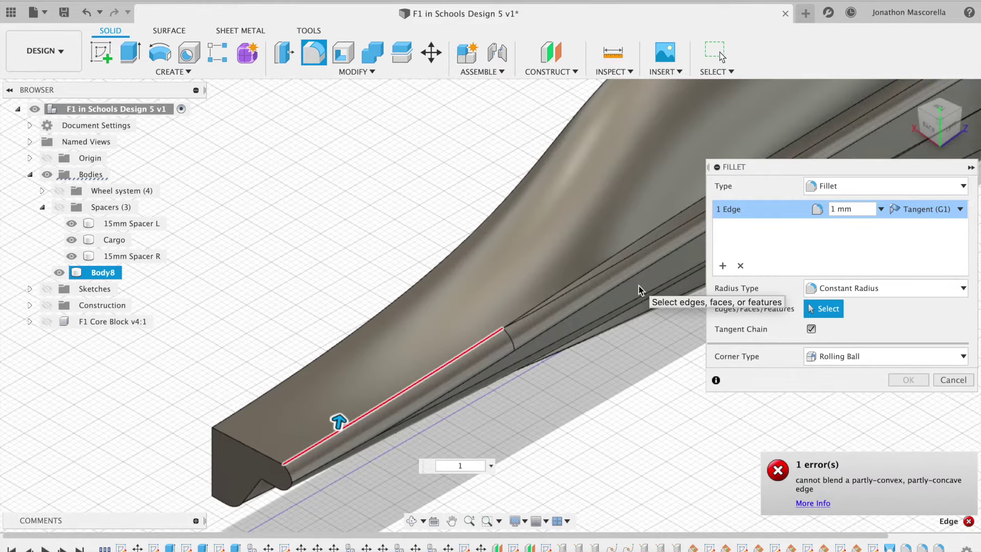
click(953, 380)
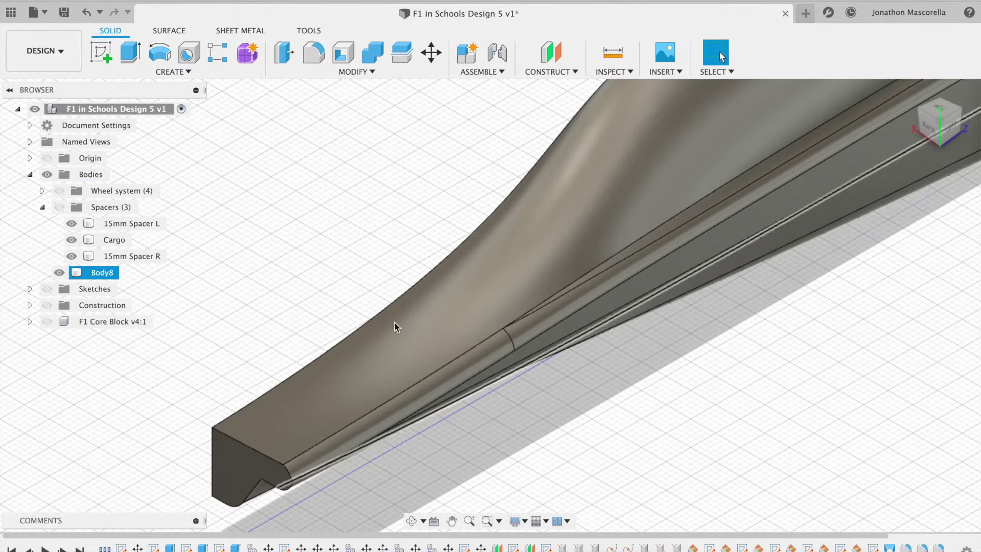
Step: Try to fillet the long inner edge where the body's curved upper surface meets the side ledge
click(912, 91)
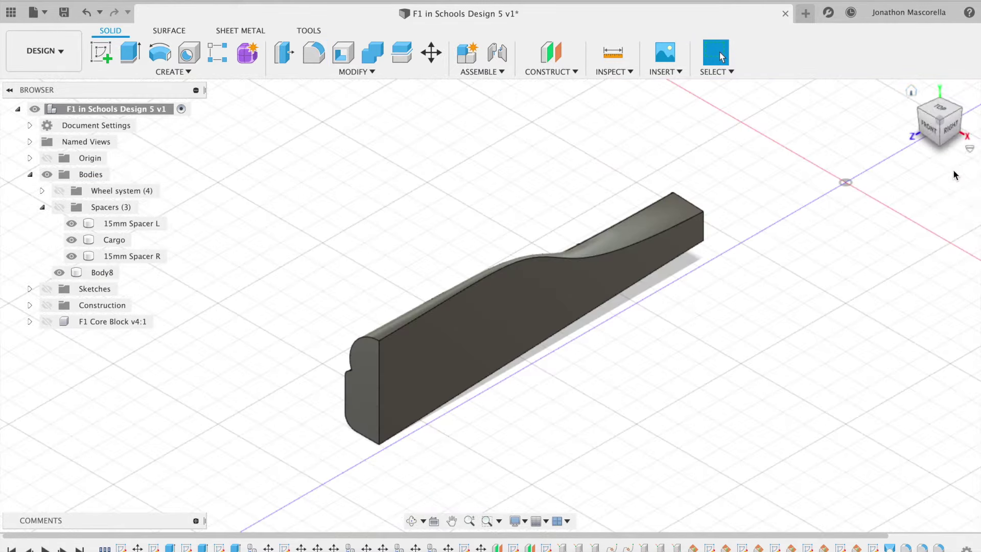
click(920, 111)
drag(941, 134, 938, 100)
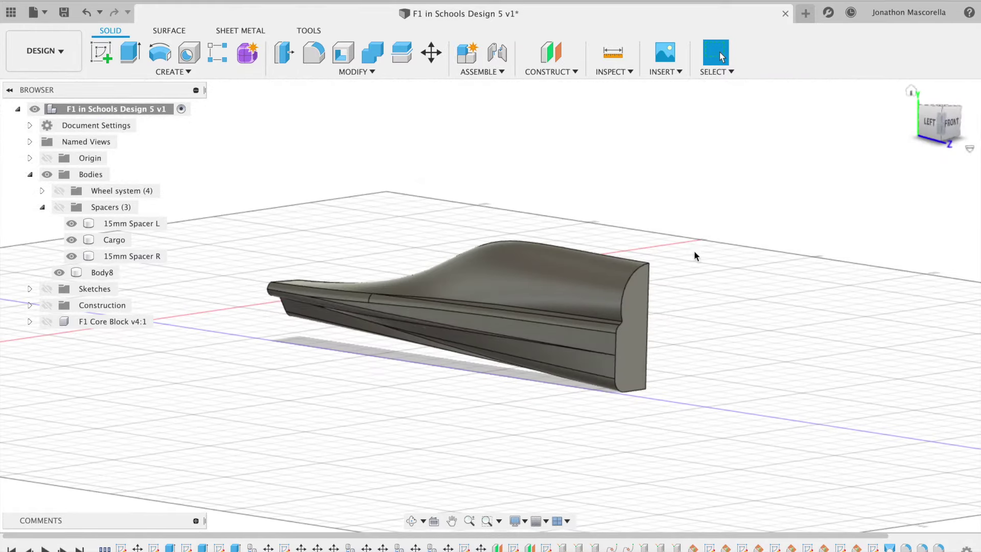
scroll(547, 350, up, 1)
scroll(546, 351, up, 5)
click(673, 280)
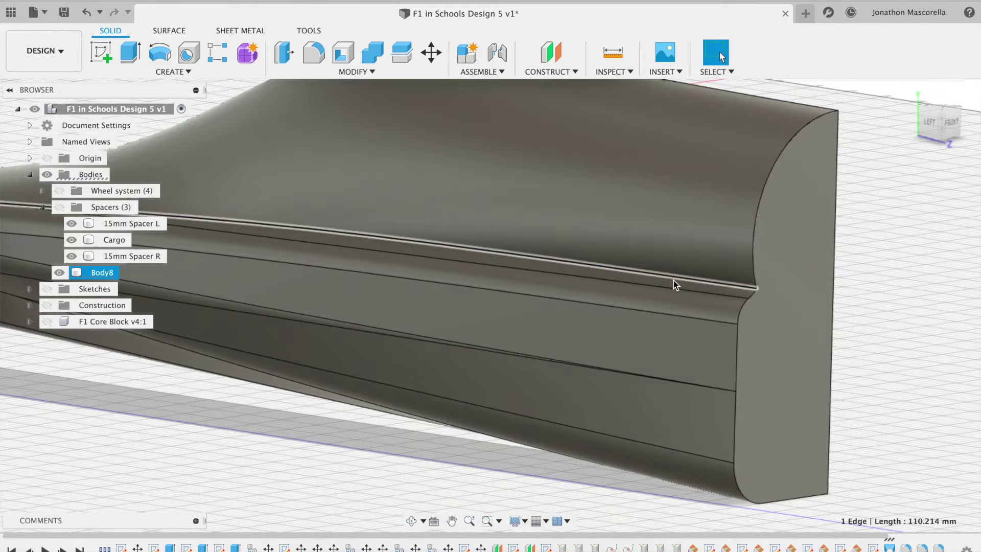
click(317, 51)
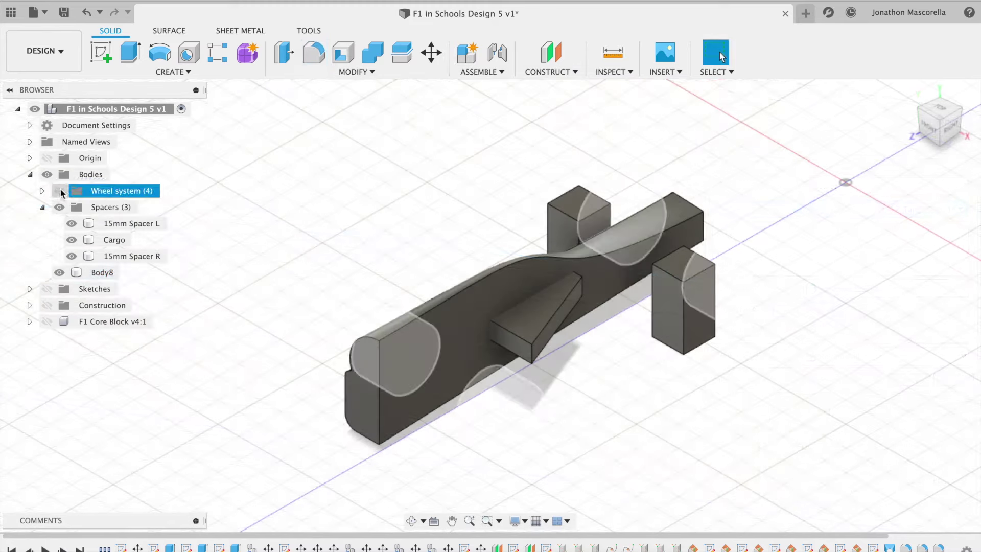
Step: Show the wheel system and spacer bodies around the half car body, keeping the sketches hidden
click(60, 210)
click(46, 289)
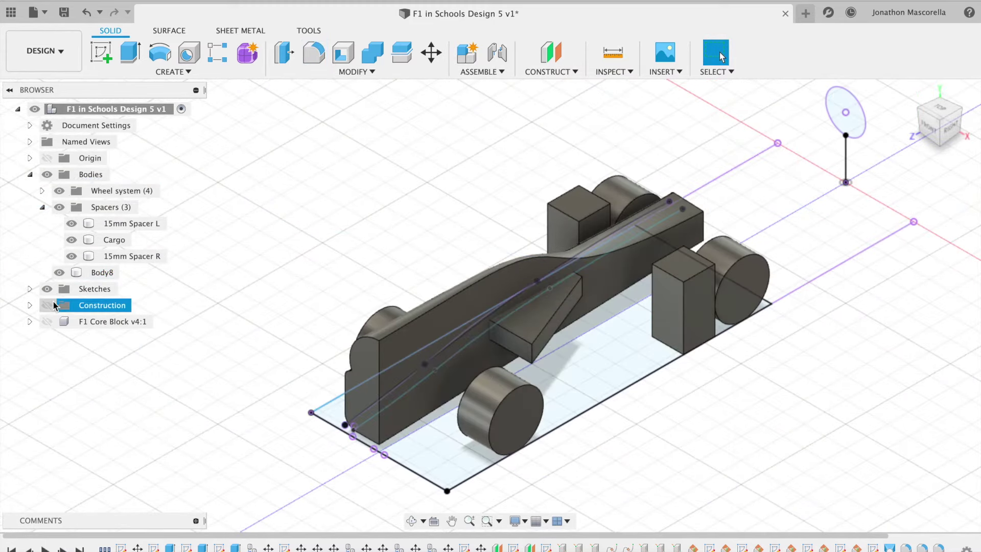
click(49, 289)
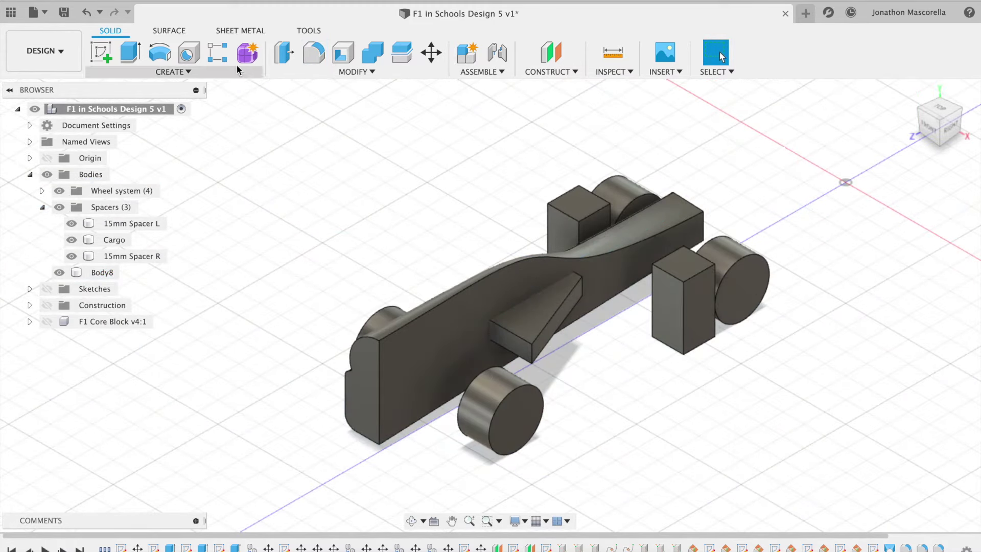
Step: Mirror the half car body as a body about the origin plane along its flat inner face
click(174, 72)
click(114, 359)
click(910, 186)
click(899, 219)
click(448, 343)
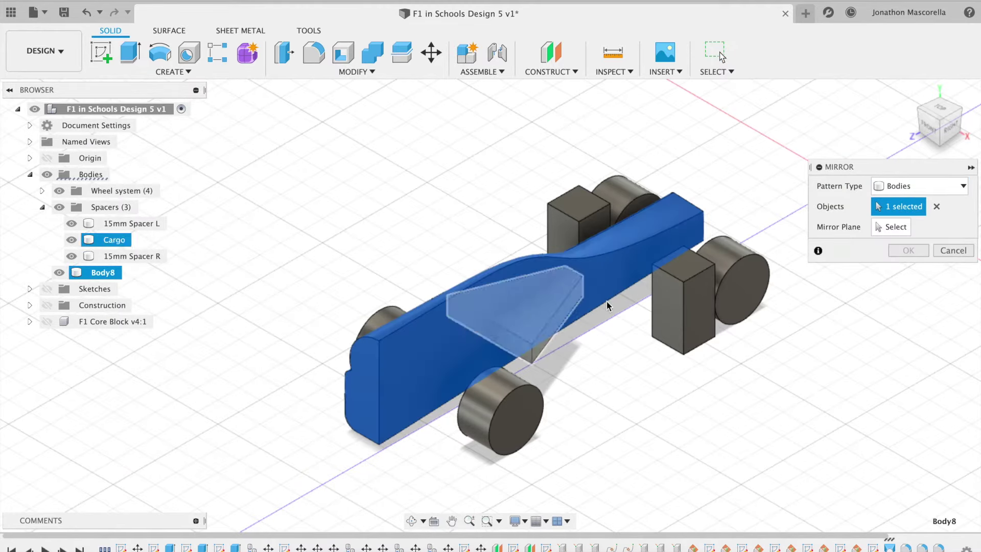
click(445, 341)
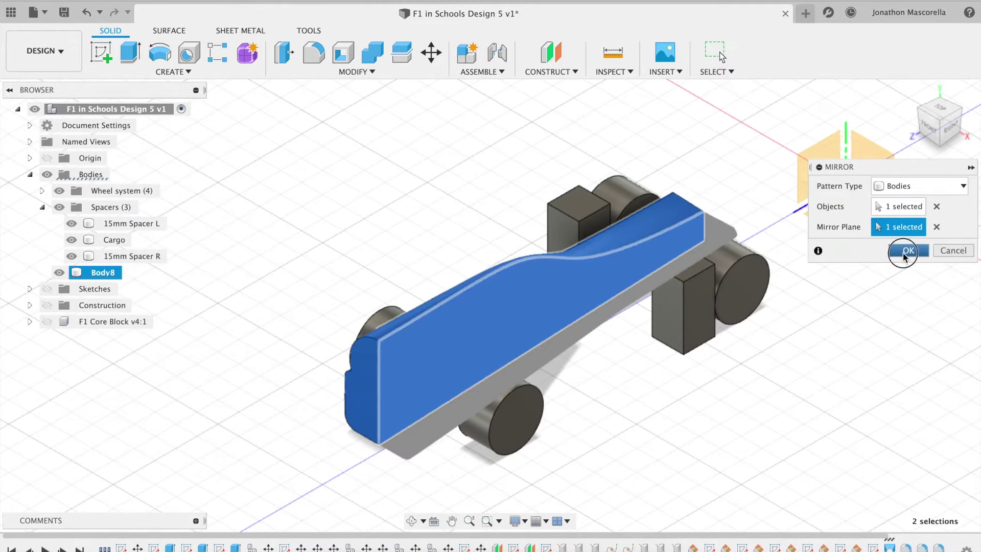
click(908, 250)
Step: Combine the two mirrored body halves into one body with a Join operation, without keeping the tools
mouse_move(737, 174)
shift+middle_down()
mouse_move(773, 104)
mouse_move(828, 105)
mouse_move(972, 72)
mouse_move(961, 89)
shift+middle_up()
click(371, 53)
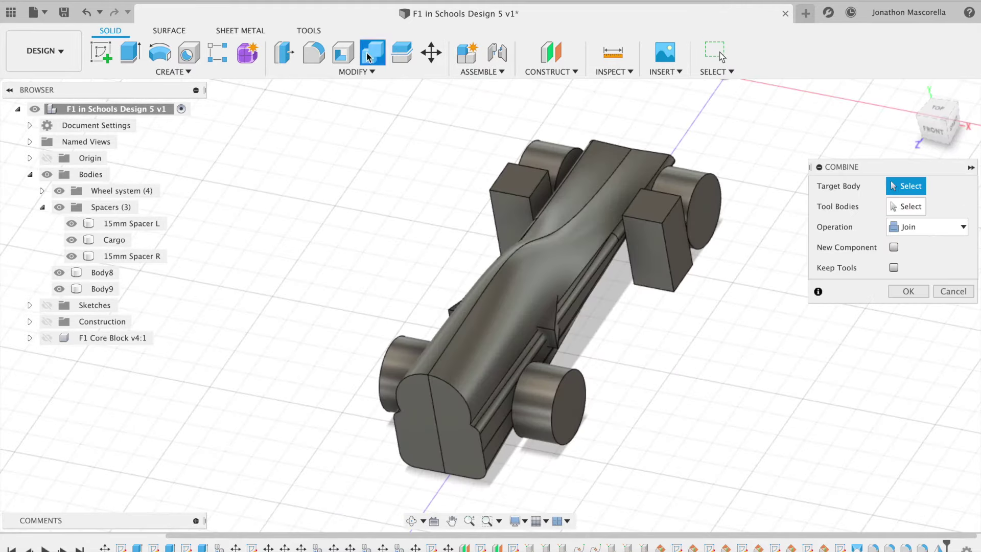
click(400, 416)
click(483, 377)
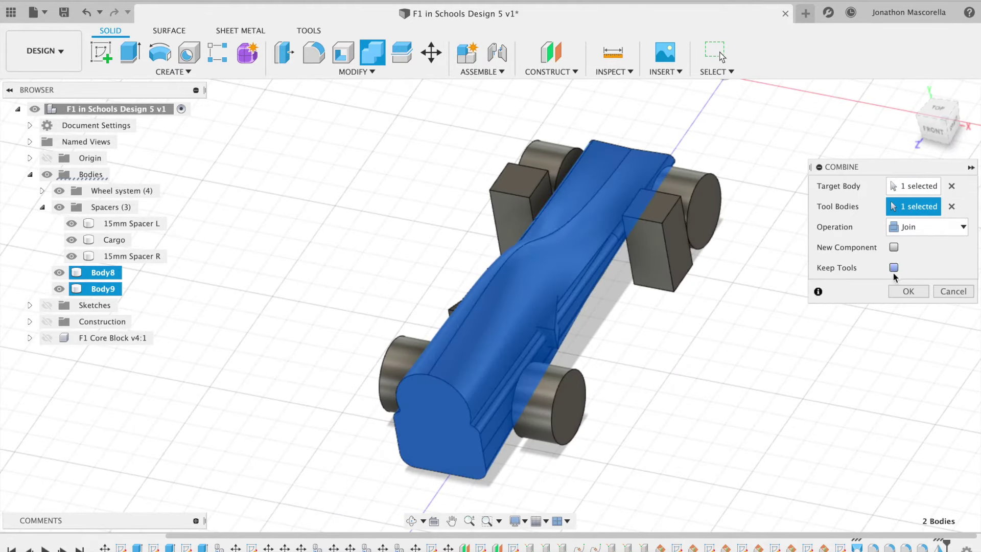
click(908, 291)
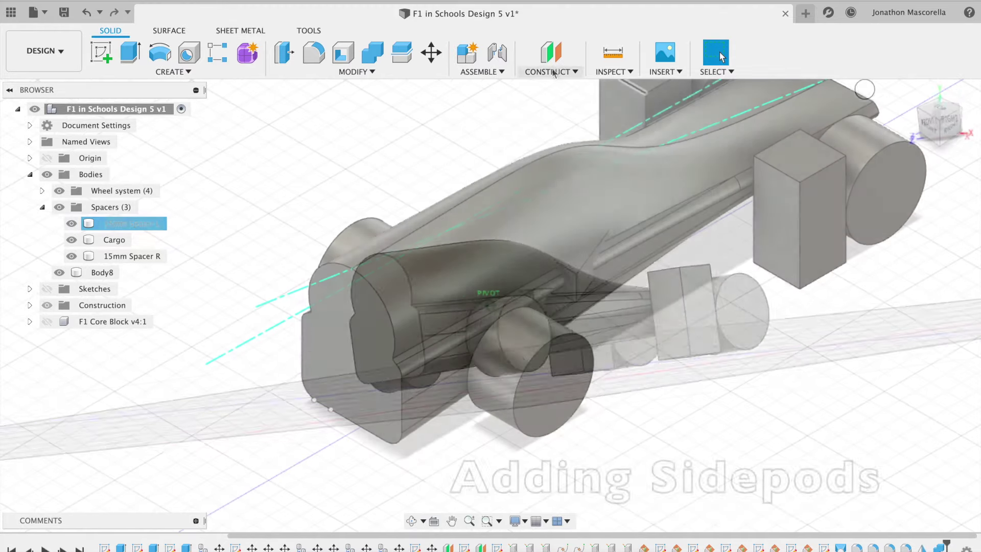
Step: Construct an axis perpendicular to the body's side face through its ledge corner at the arched end
click(554, 72)
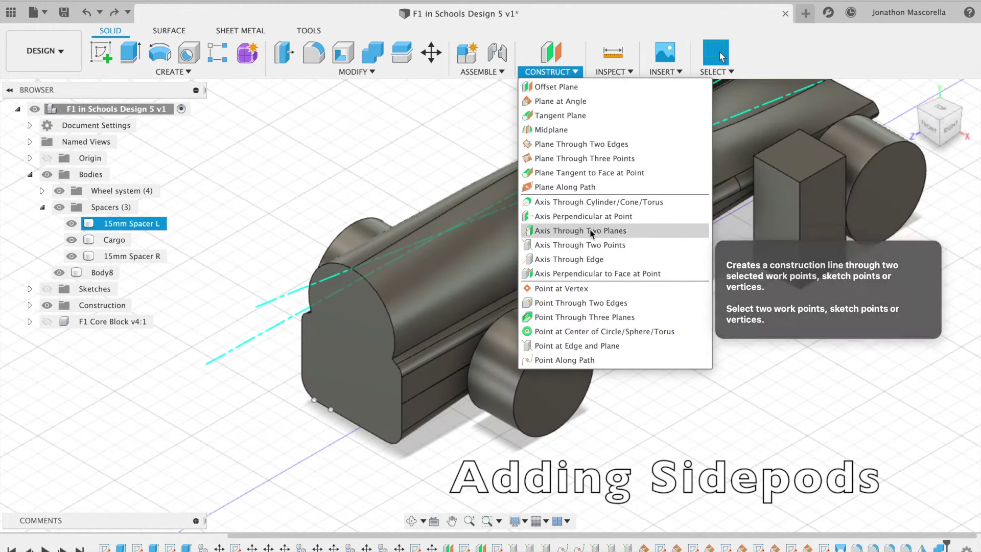
click(598, 273)
click(407, 377)
click(411, 378)
click(907, 210)
Step: Construct a plane at an angle of 90 degrees through the new crosswise axis at the arched end
click(561, 72)
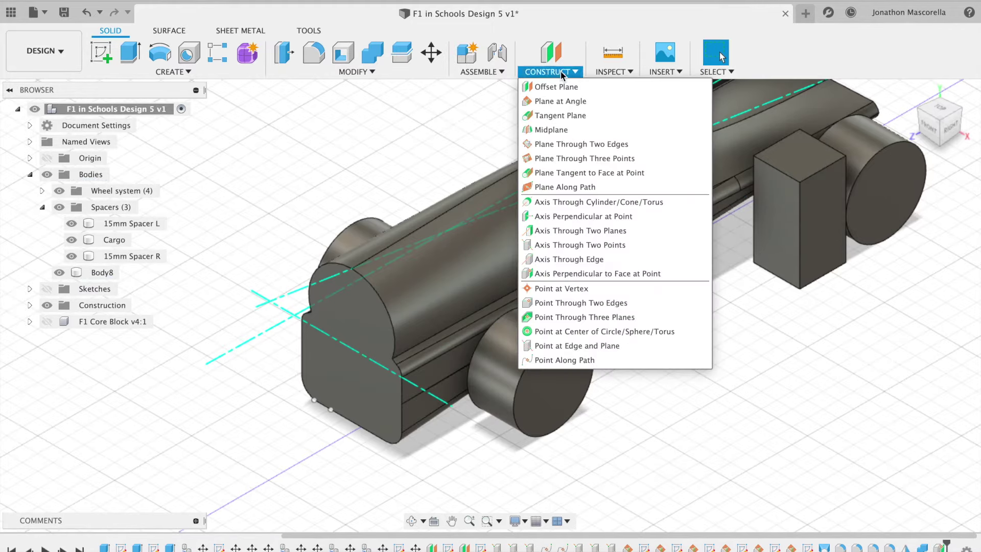
click(564, 102)
click(419, 392)
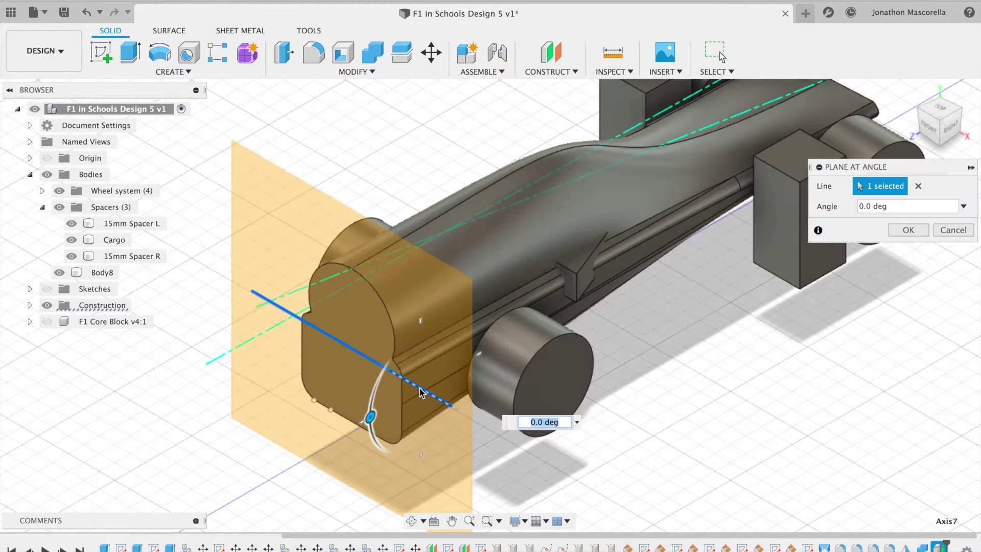
text(90)
key(Return)
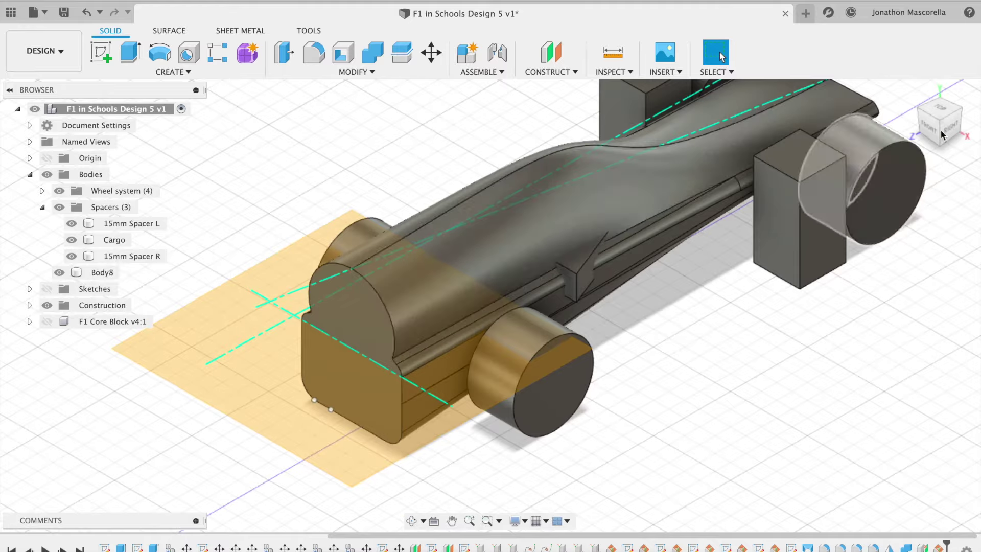
Step: Start a sketch on the new angled plane and project the body's long side ledge edge into it
click(944, 126)
click(912, 92)
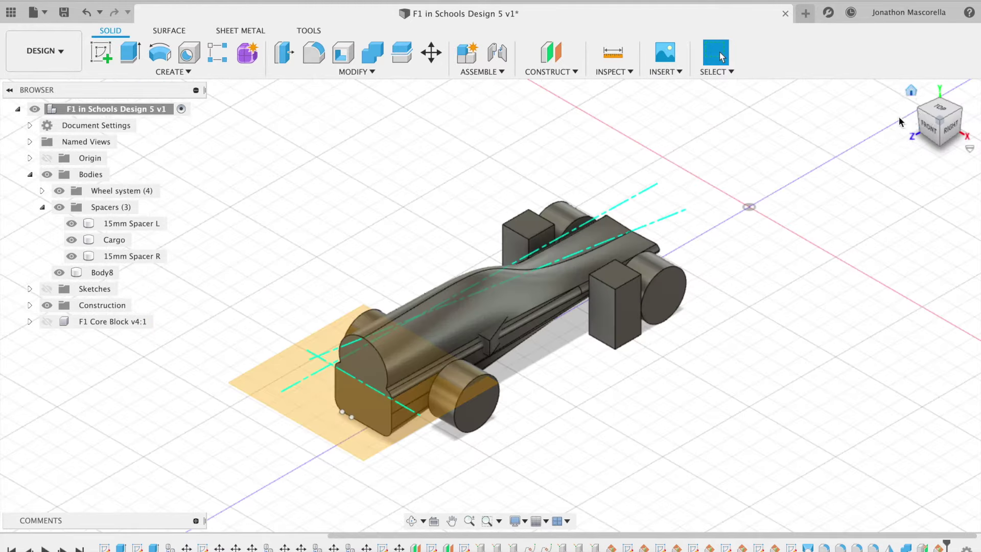
click(939, 111)
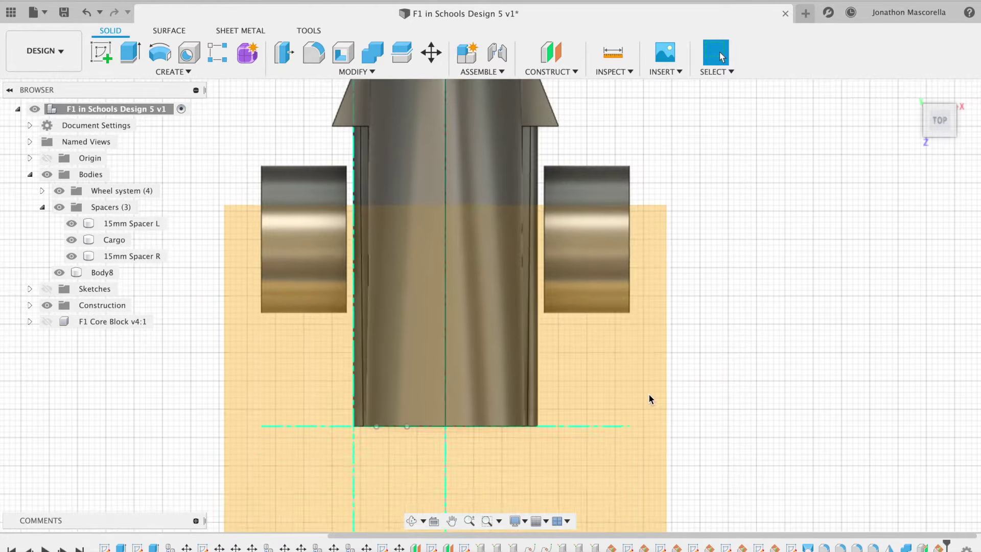
click(101, 53)
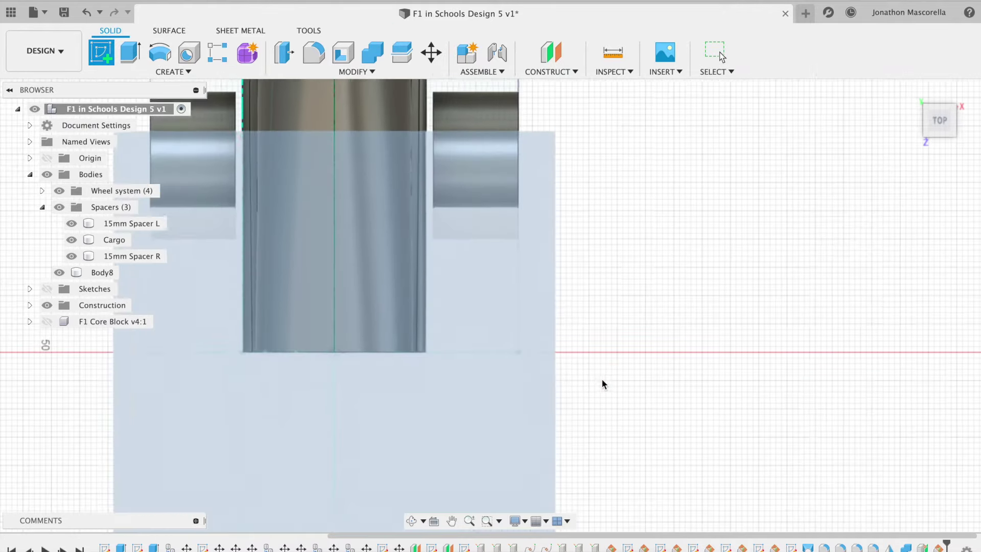
click(602, 378)
key(p)
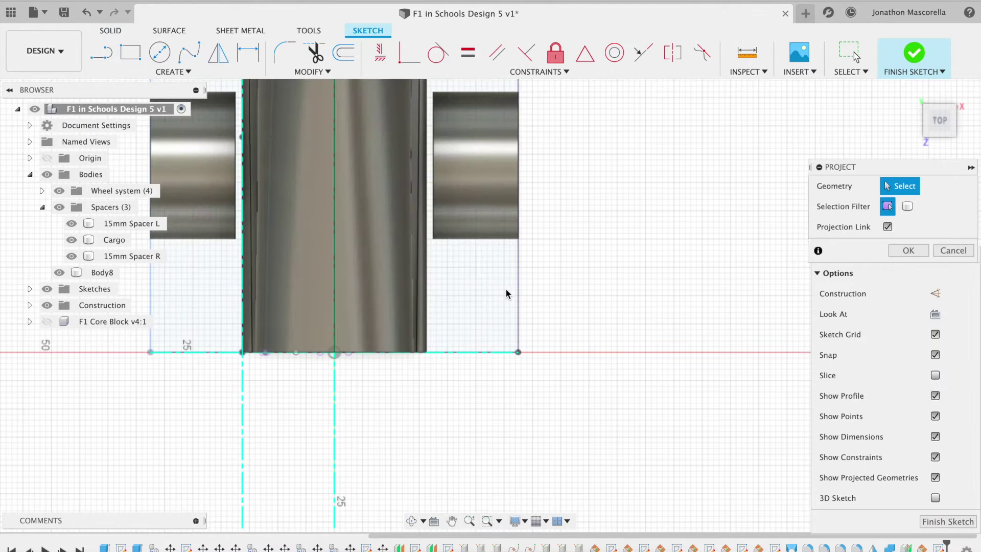
click(418, 267)
drag(939, 120, 934, 101)
key(Return)
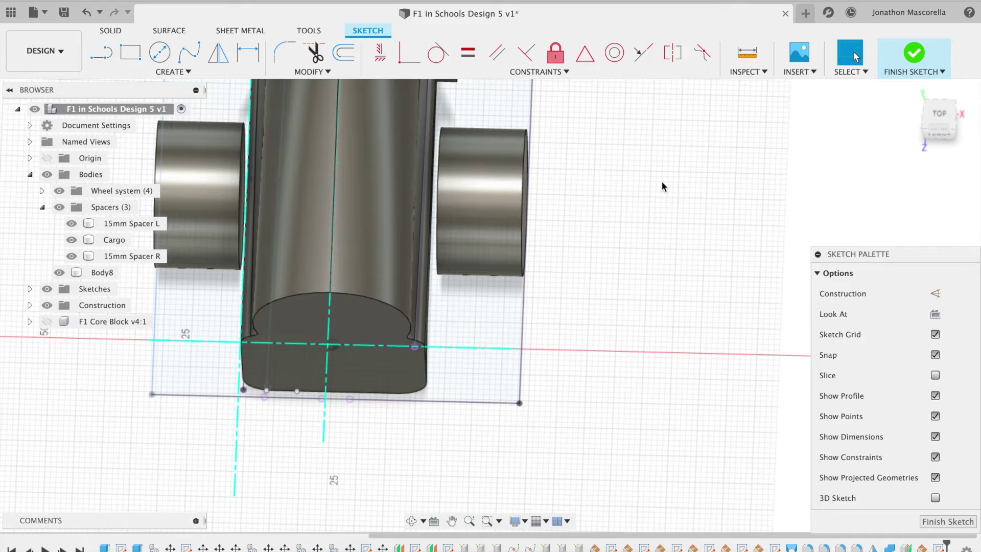
Step: Try a 19 mm line from the projected edge's end point along the body's side, and undo it
click(111, 57)
click(415, 348)
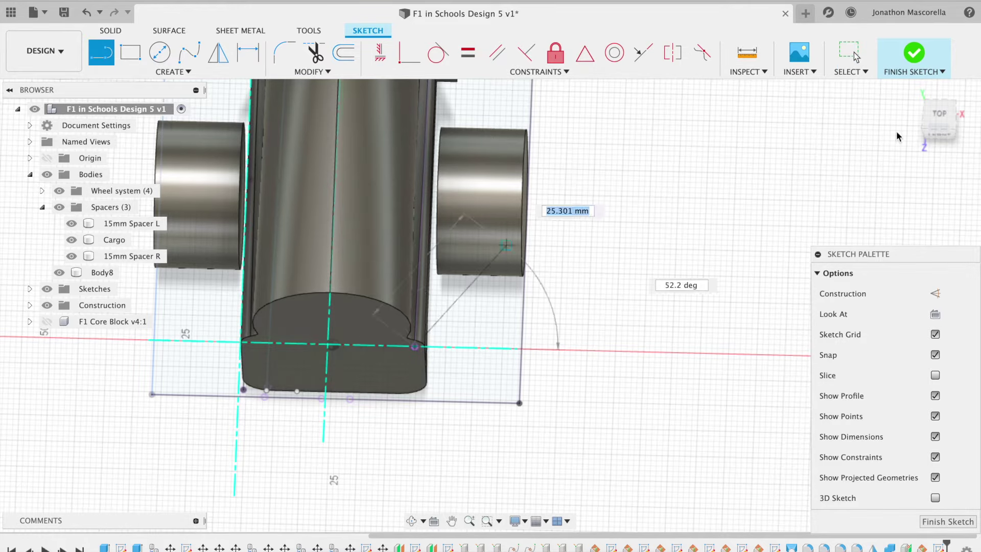
click(939, 118)
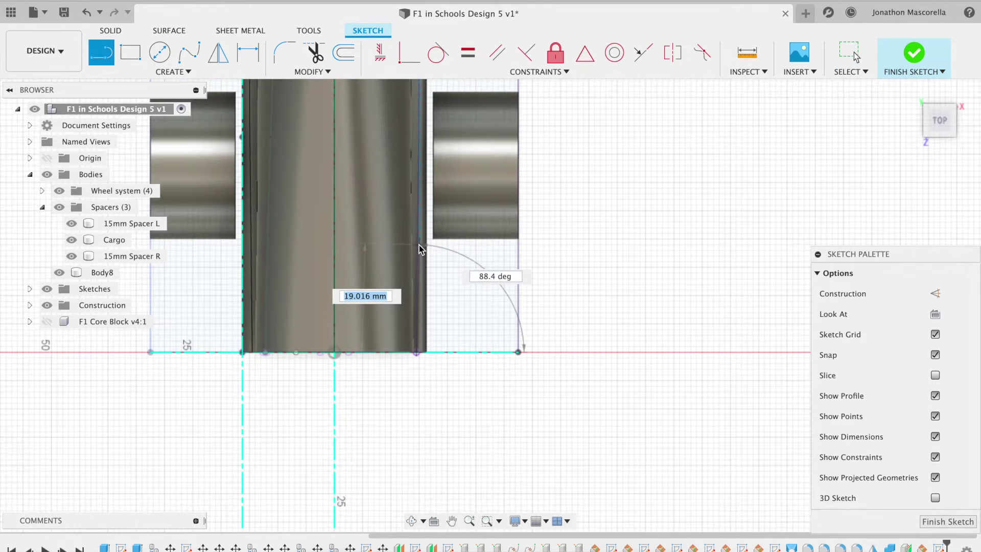
text(19)
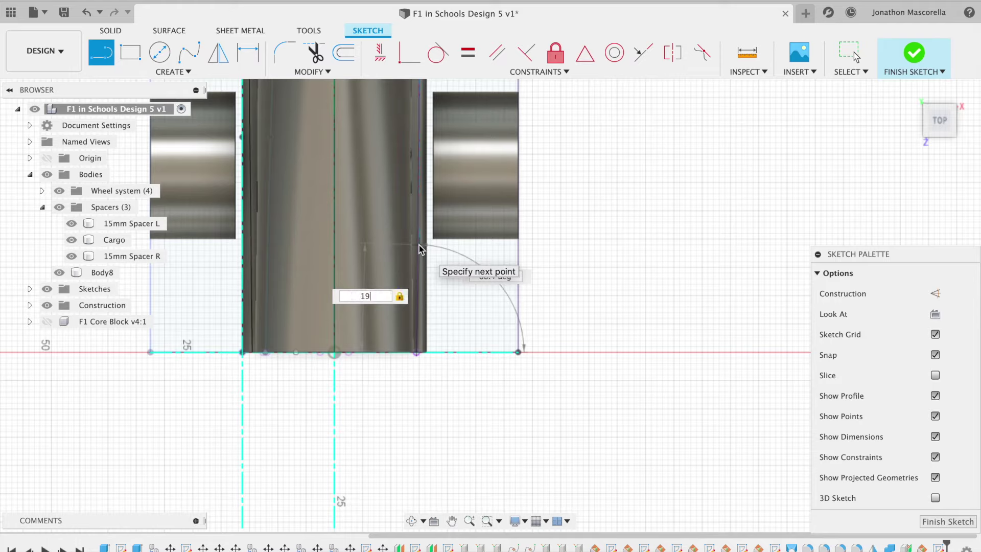
key(Return)
key(Escape)
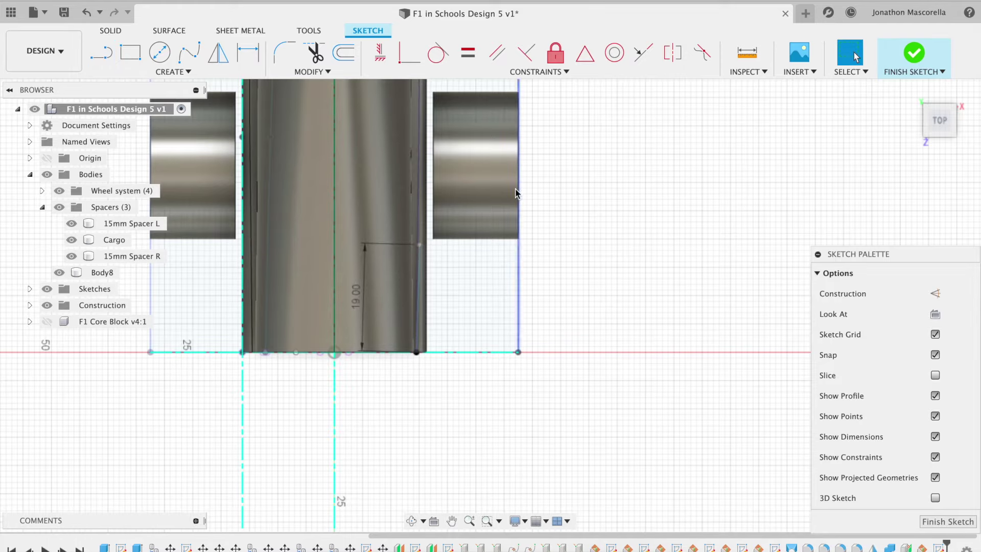
key(ctrl+z)
Step: Draw a 19 mm line at 90 degrees from the projected edge's end point along the body's side
key(l)
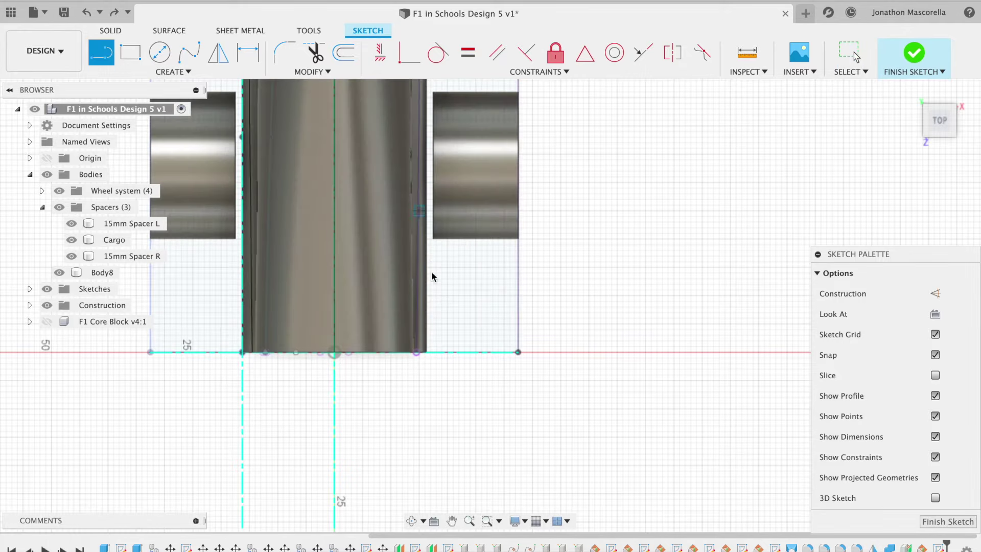
click(416, 352)
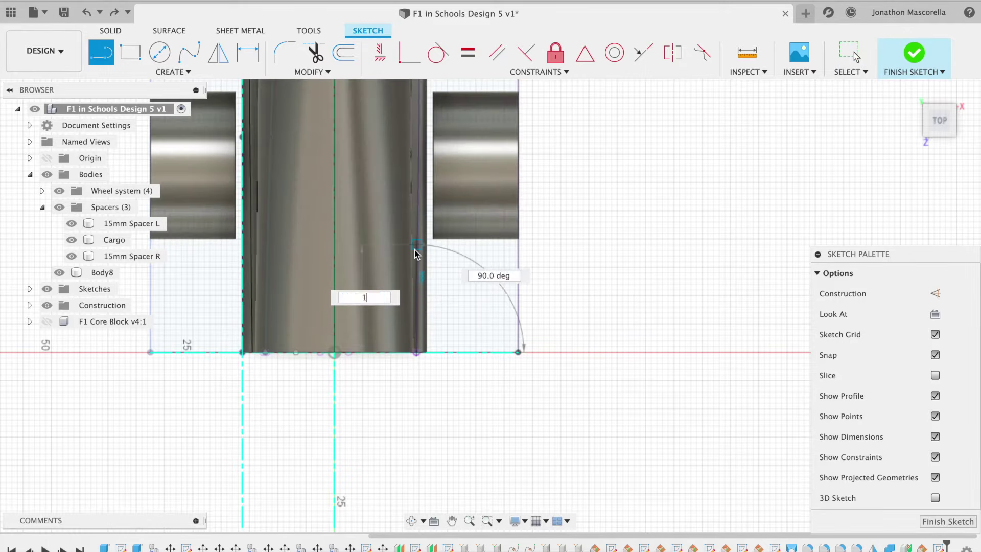
double_click(417, 254)
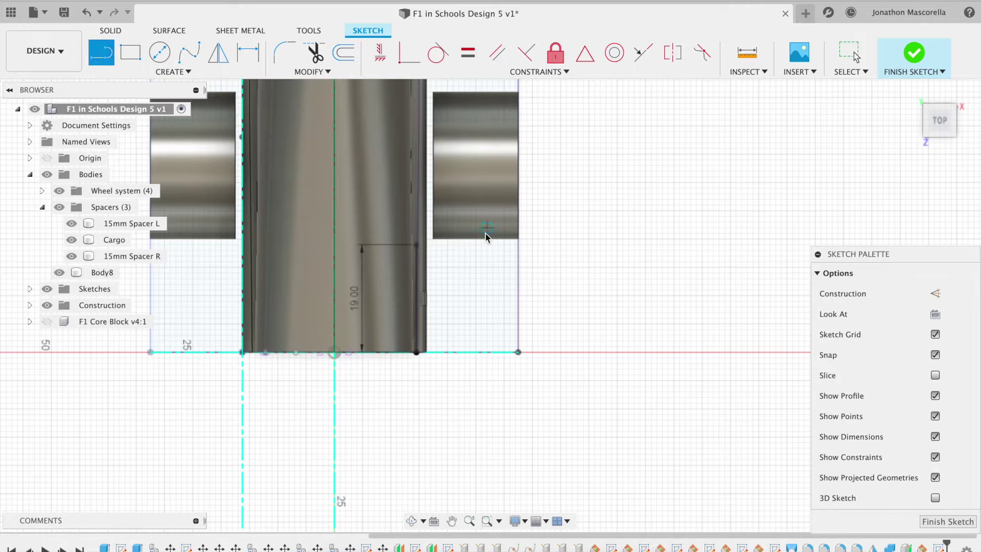
click(415, 245)
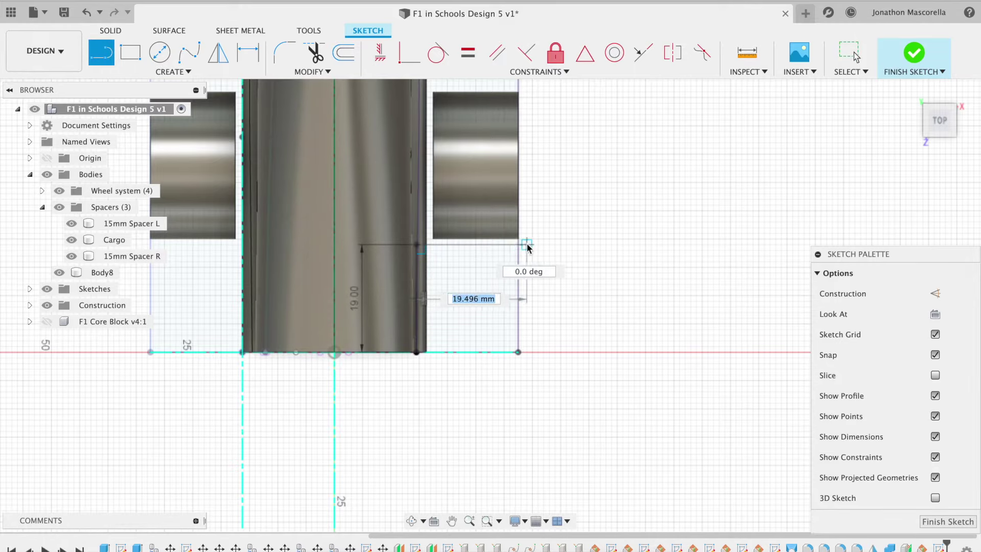
key(Escape)
Step: Project the layout rectangle's outer side line beyond the wheel into the sketch
key(p)
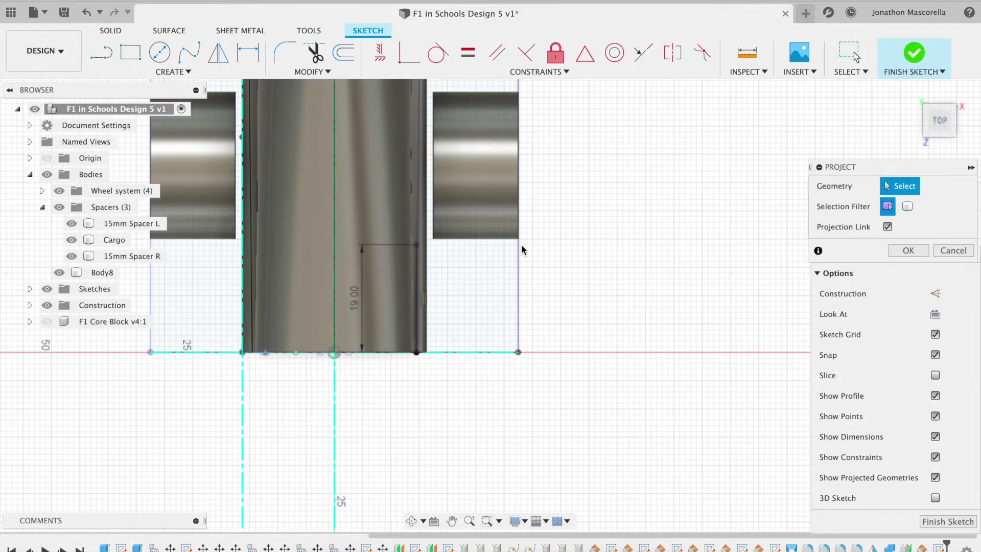
key(Return)
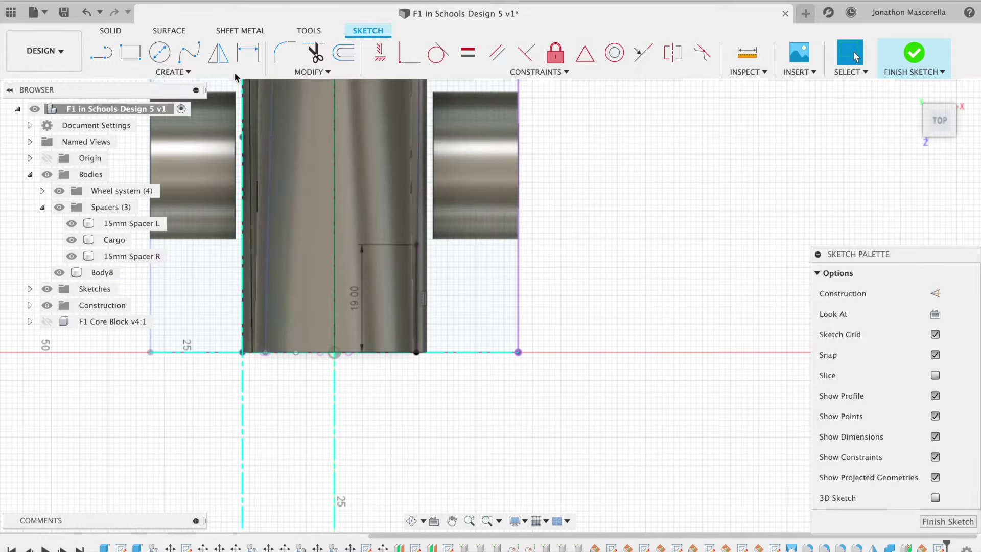
Step: Draw a three-point spline from the outer corner through the projected outer line back to the 19 mm line's start point
click(189, 52)
click(518, 245)
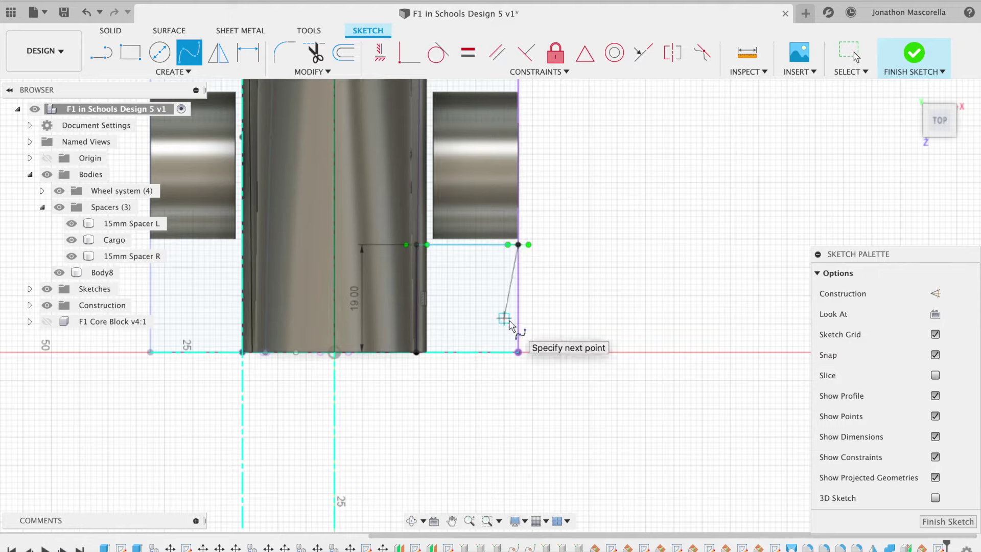
click(518, 296)
click(416, 353)
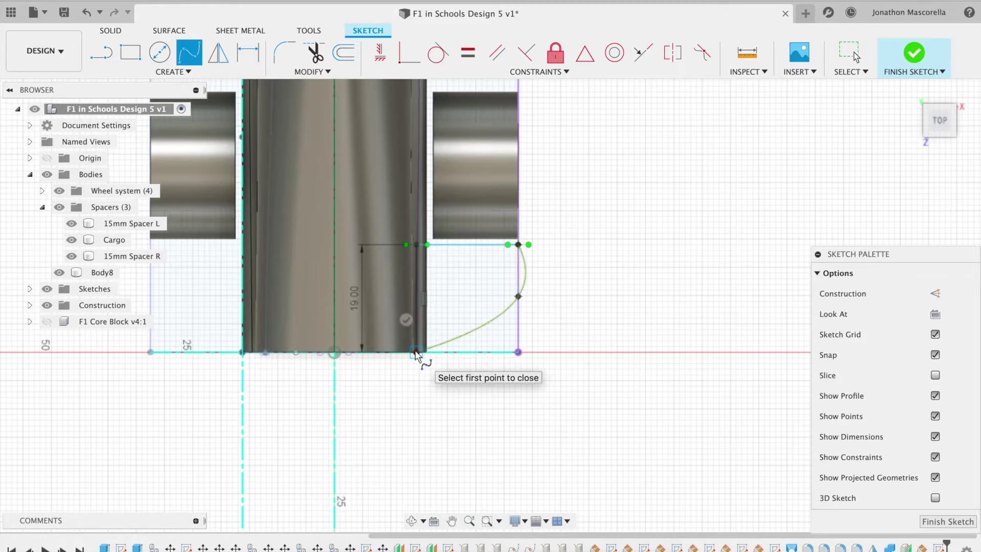
key(Escape)
Step: Try reshaping the spline with its middle point and tangent handle, and delete the spline
drag(517, 297, 469, 309)
click(528, 287)
drag(528, 292, 518, 274)
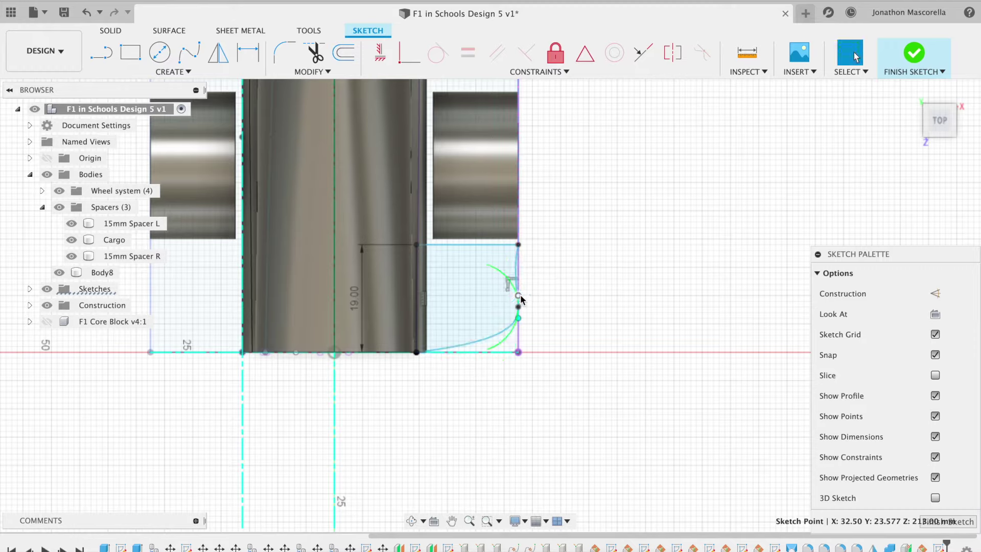
drag(521, 299, 522, 299)
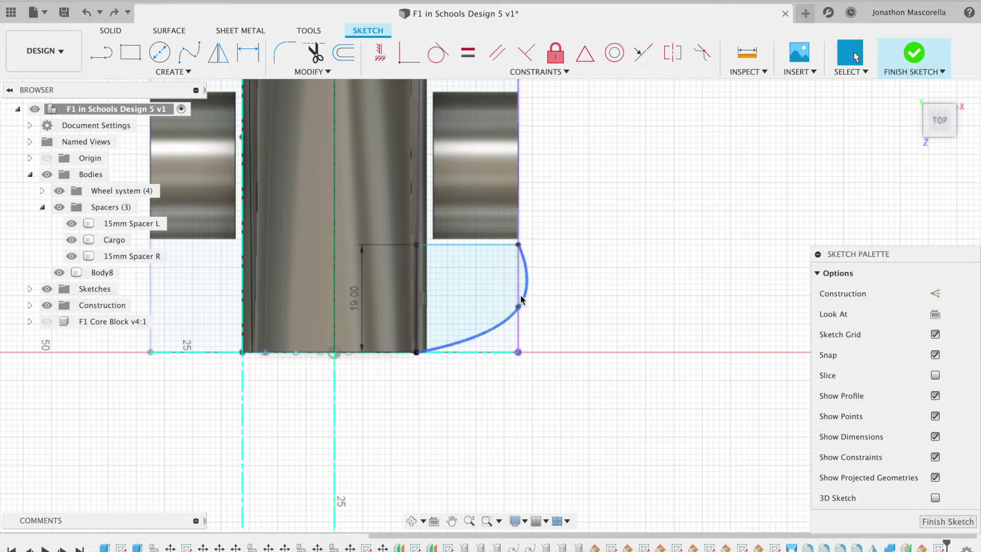
key(Delete)
Step: Draw an 8 mm line at 90 degrees from the profile's outer corner along the projected outer line
click(104, 53)
click(518, 245)
text(8)
key(Tab)
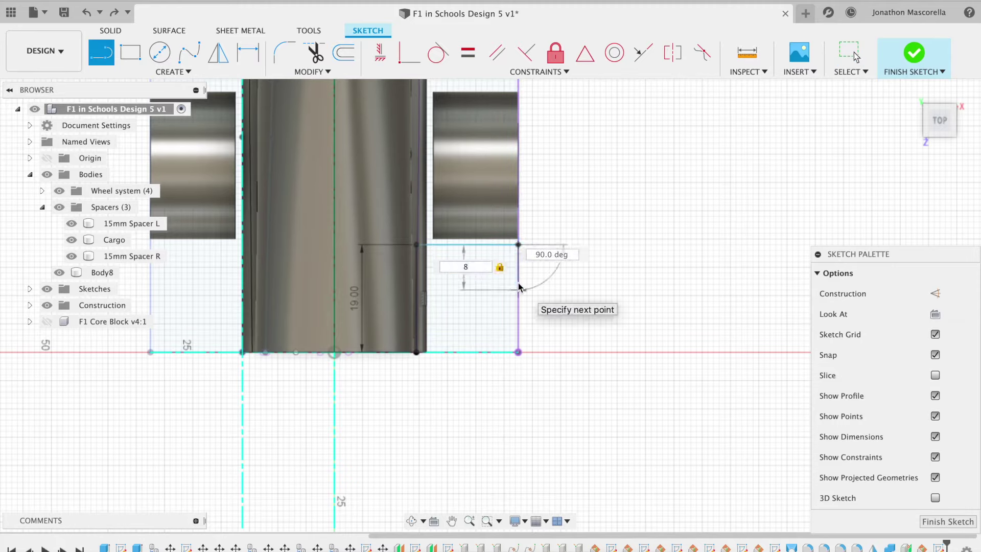
key(Return)
key(Escape)
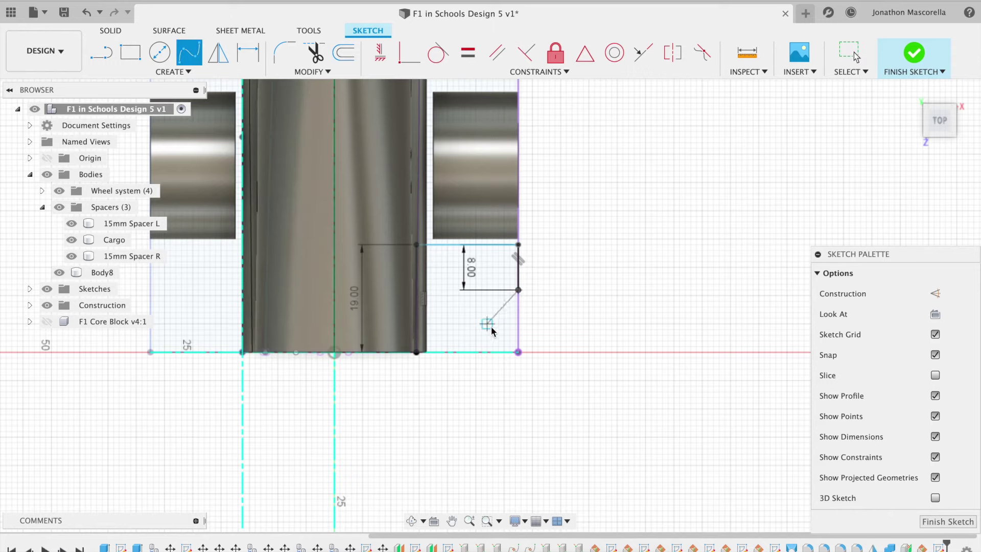
Step: Draw a three-point spline from the 8 mm line's end to the 19 mm line's start point and adjust its middle point into a rounded curve
click(504, 324)
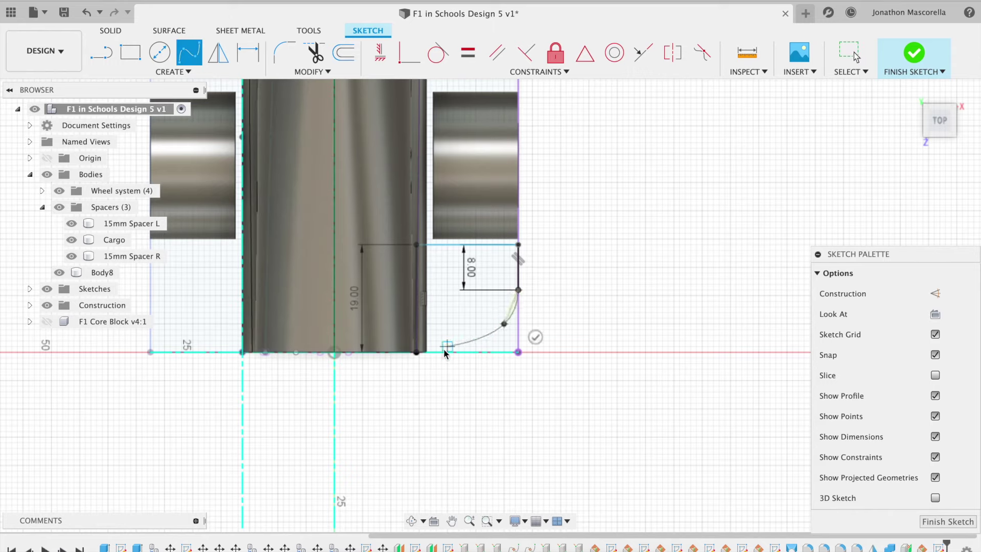
click(416, 353)
key(Escape)
click(476, 336)
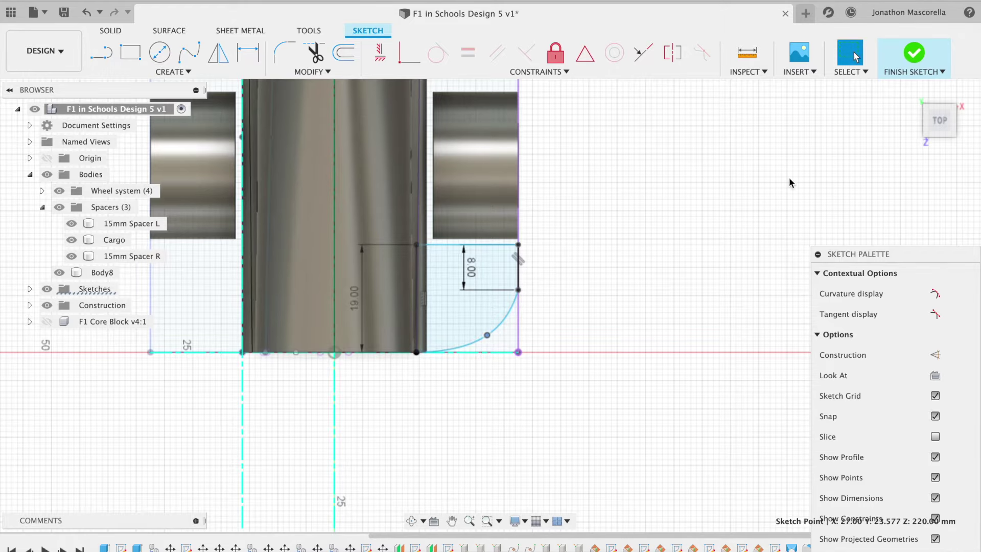
Step: Finish the sidepod sketch and make the sketches visible
click(935, 120)
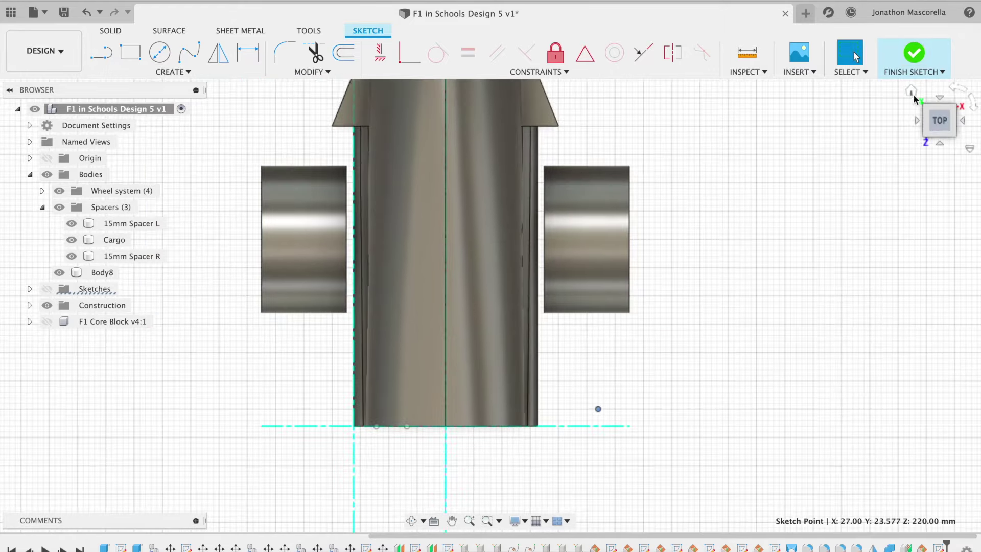
click(914, 52)
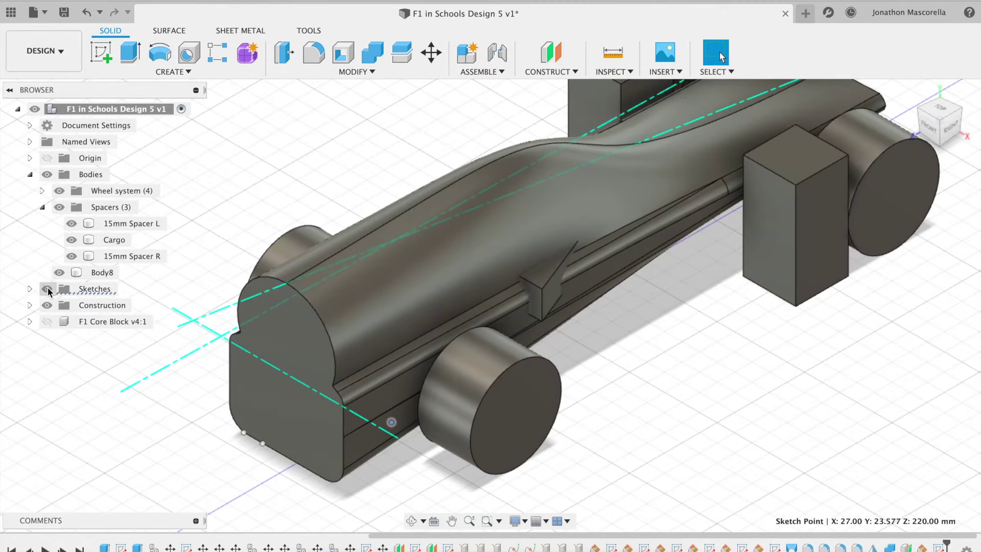
click(47, 289)
click(405, 407)
click(131, 53)
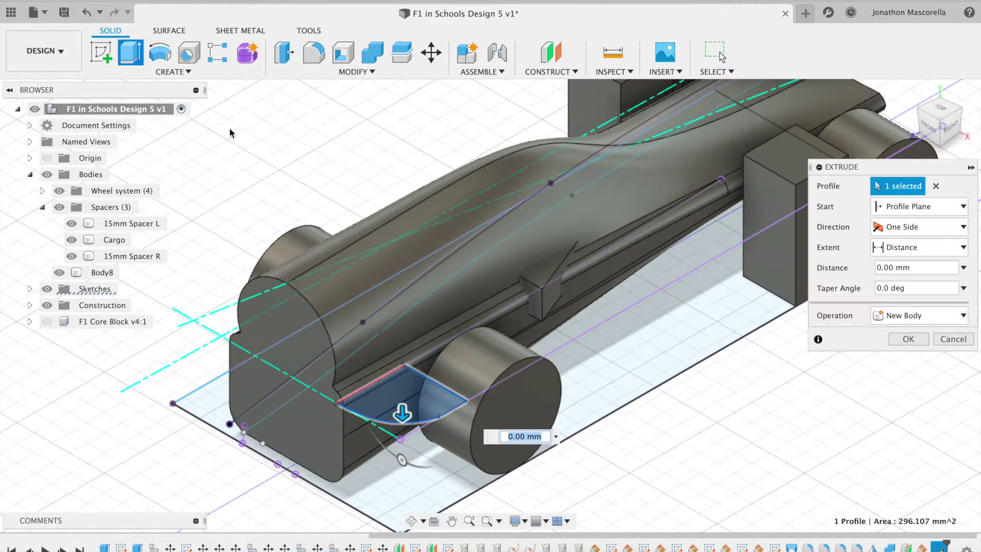
drag(403, 413, 396, 463)
click(951, 128)
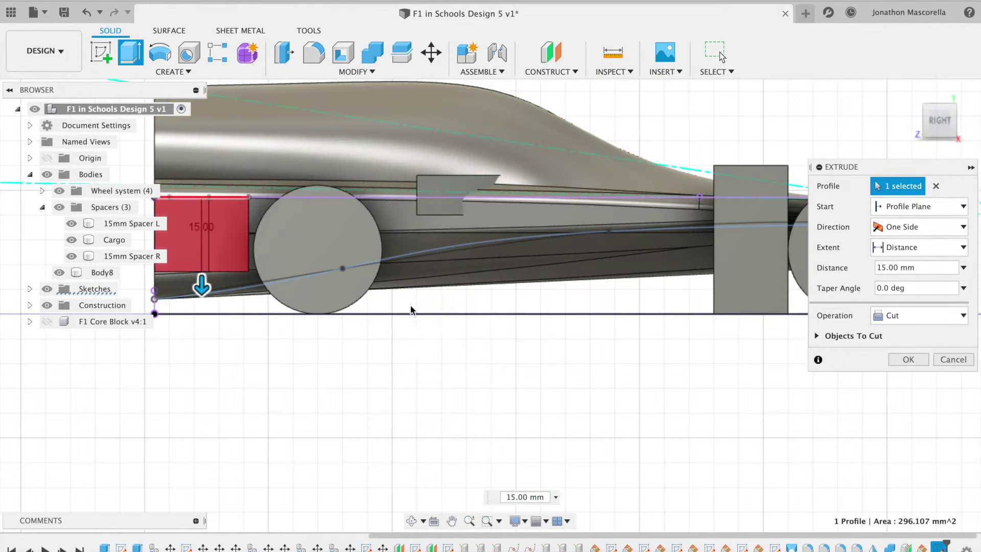
scroll(624, 296, up, 5)
scroll(624, 296, left, 10)
mouse_move(477, 279)
mouse_down()
mouse_move(477, 305)
mouse_move(478, 278)
mouse_up()
click(918, 120)
drag(756, 278, 758, 307)
drag(940, 124, 907, 100)
drag(741, 332, 745, 315)
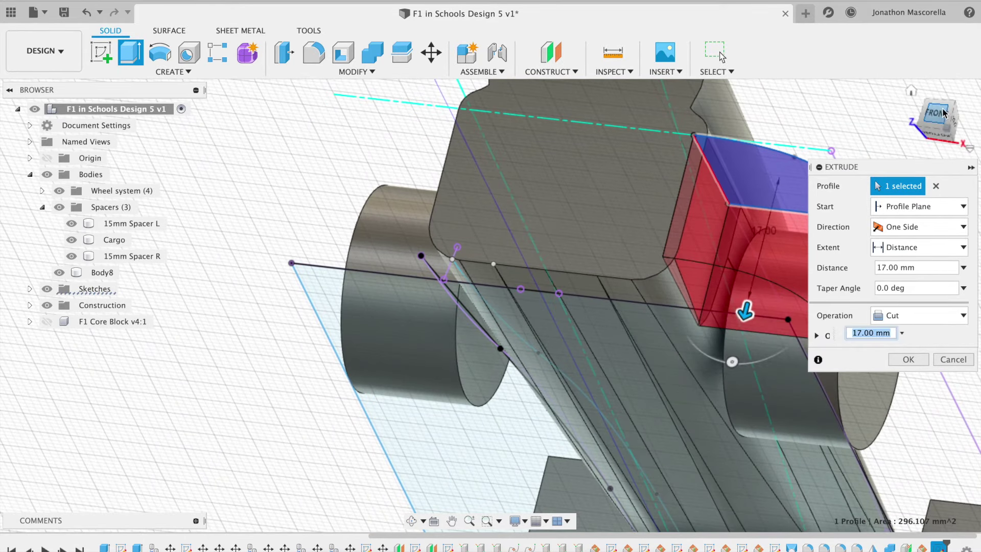
click(921, 129)
drag(952, 130, 760, 156)
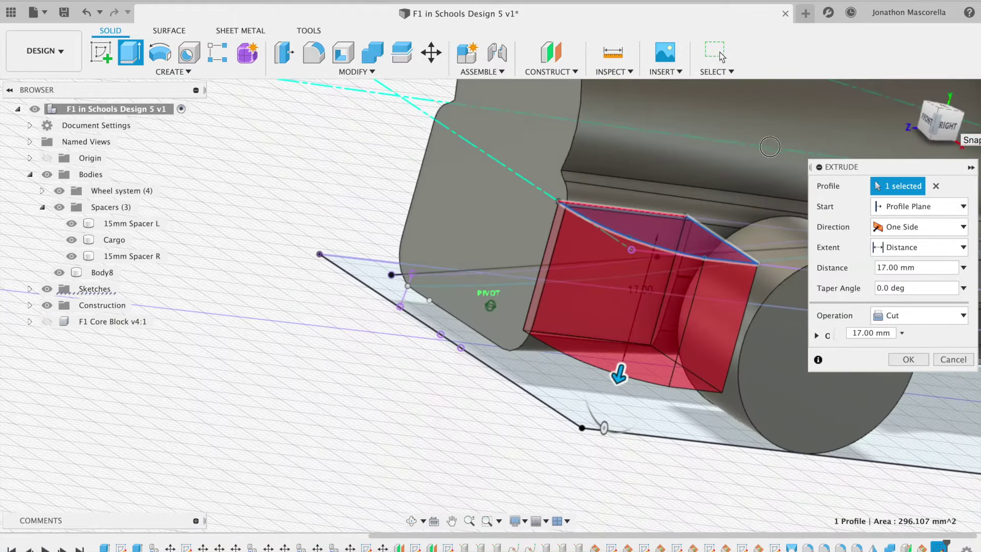
click(934, 313)
click(898, 376)
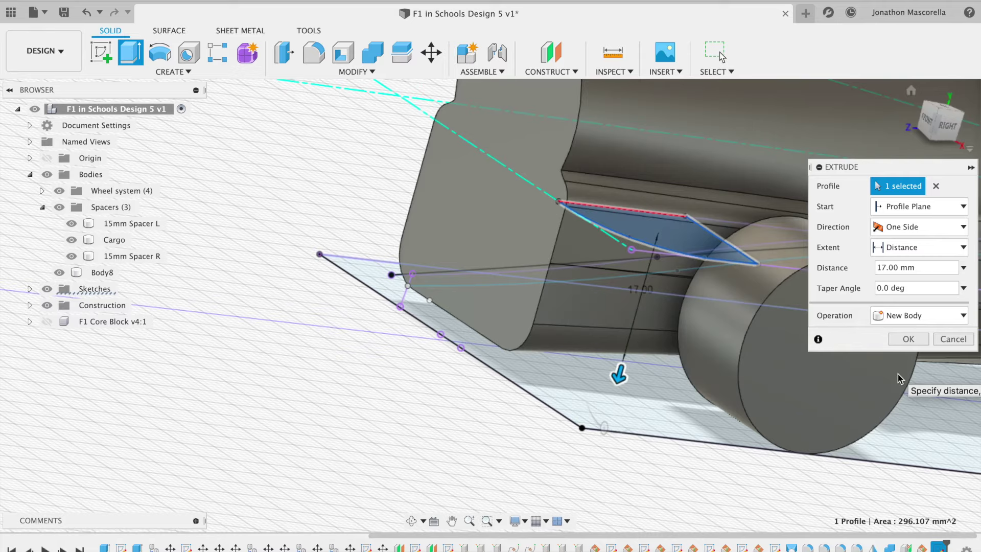
key(Escape)
Step: Try extruding the sidepod profile 17 mm downward with the Join operation
click(132, 50)
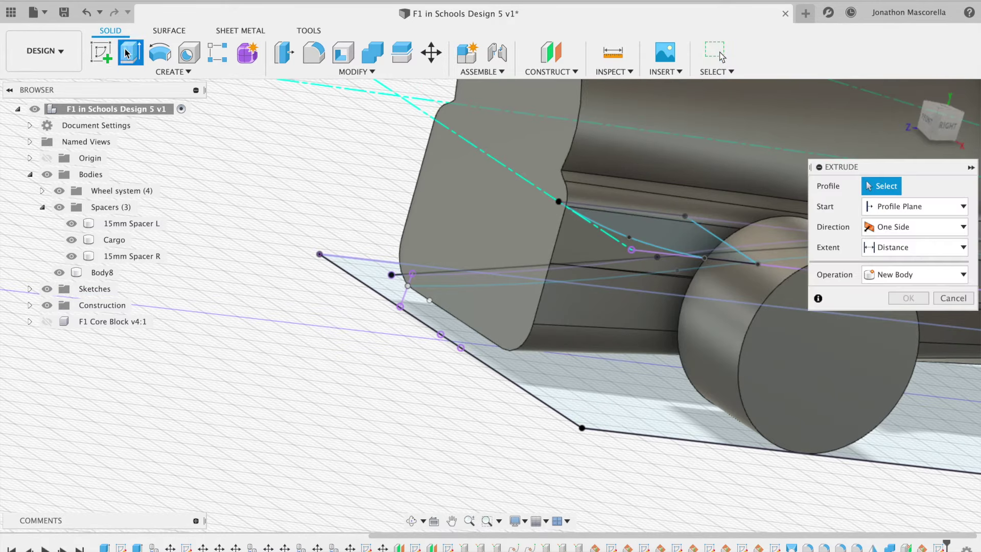
click(665, 238)
text(17)
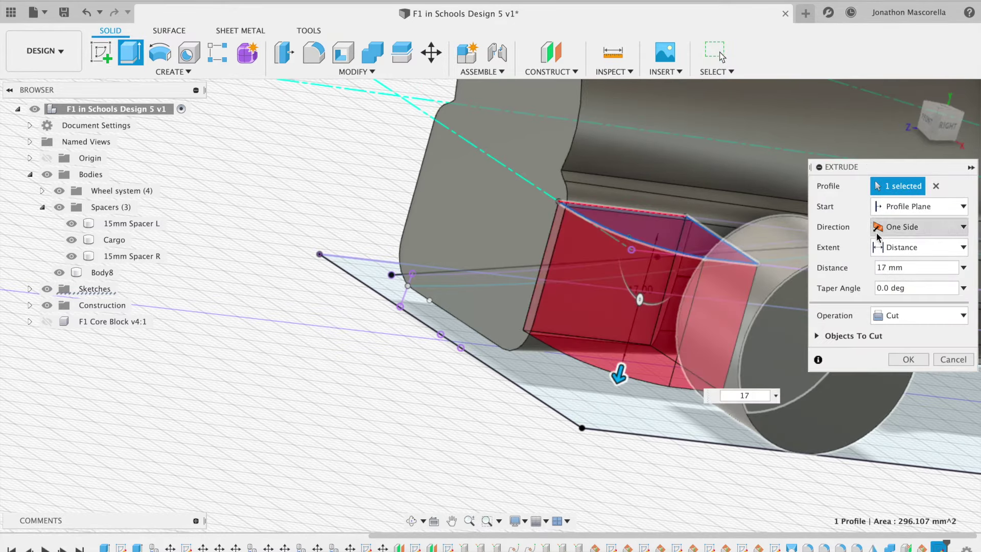
click(910, 315)
click(894, 334)
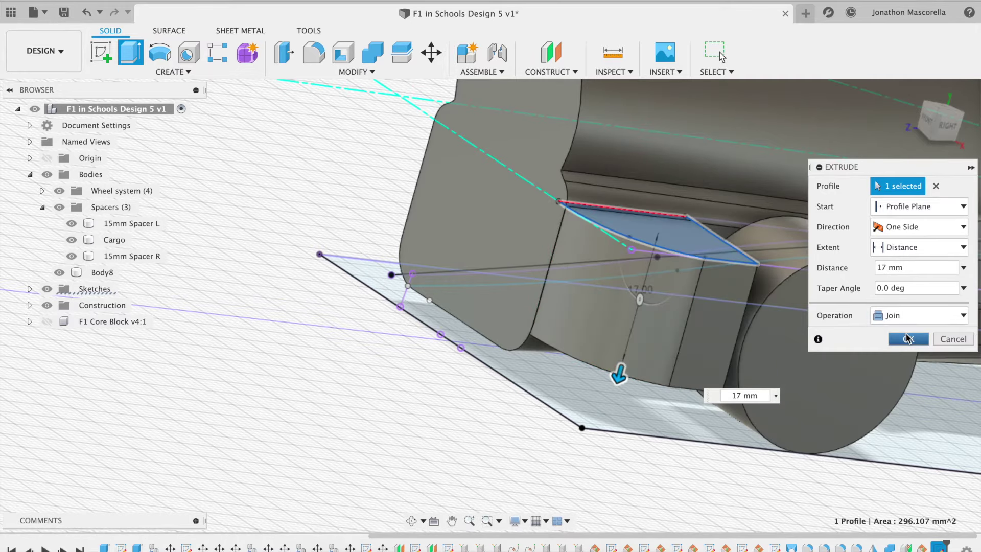
click(907, 338)
Step: Extrude the sidepod profile 17 mm downward as a new body
click(131, 50)
click(662, 227)
text(17)
click(909, 315)
click(894, 343)
click(908, 338)
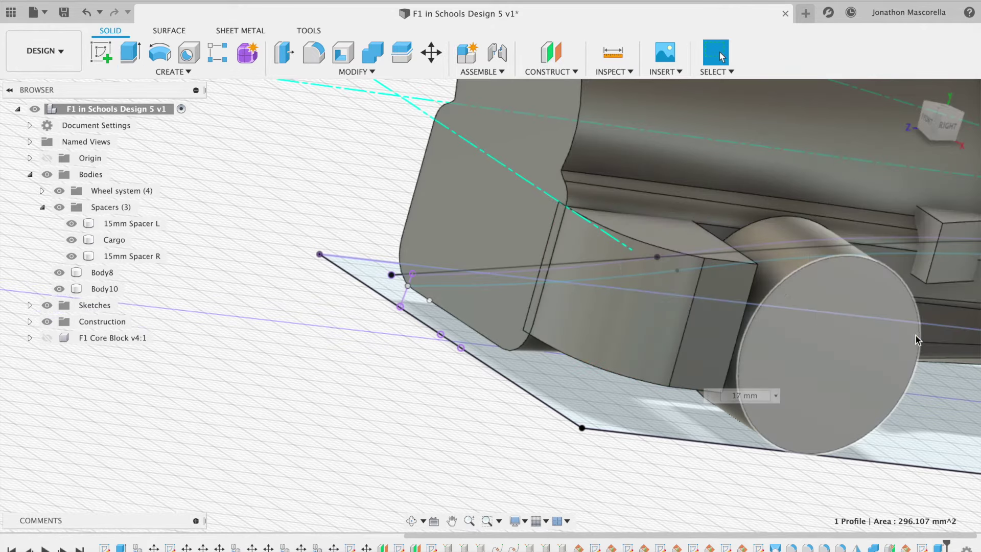
Step: Fillet the sidepod's upper edge facing the wheel with a 3 mm constant radius
click(940, 114)
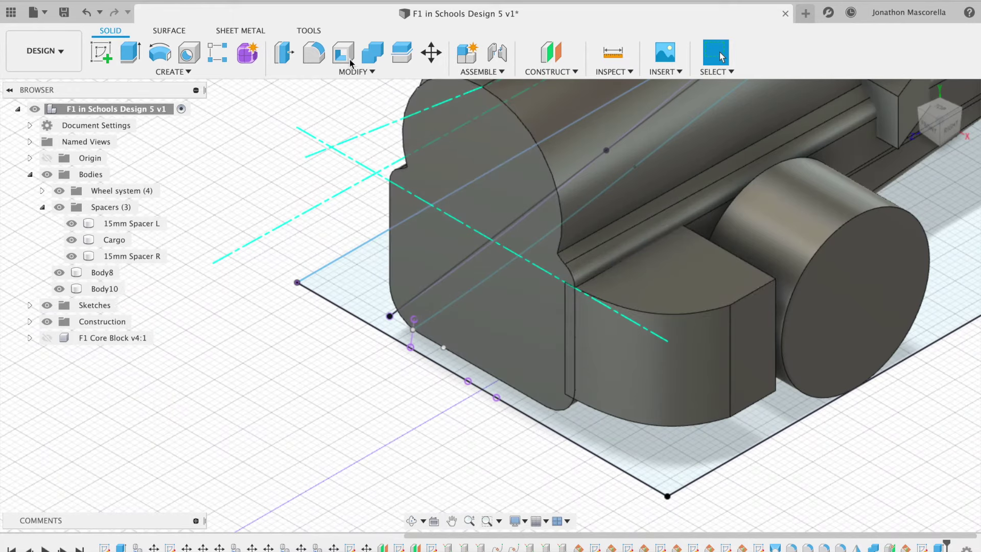
click(313, 52)
click(699, 238)
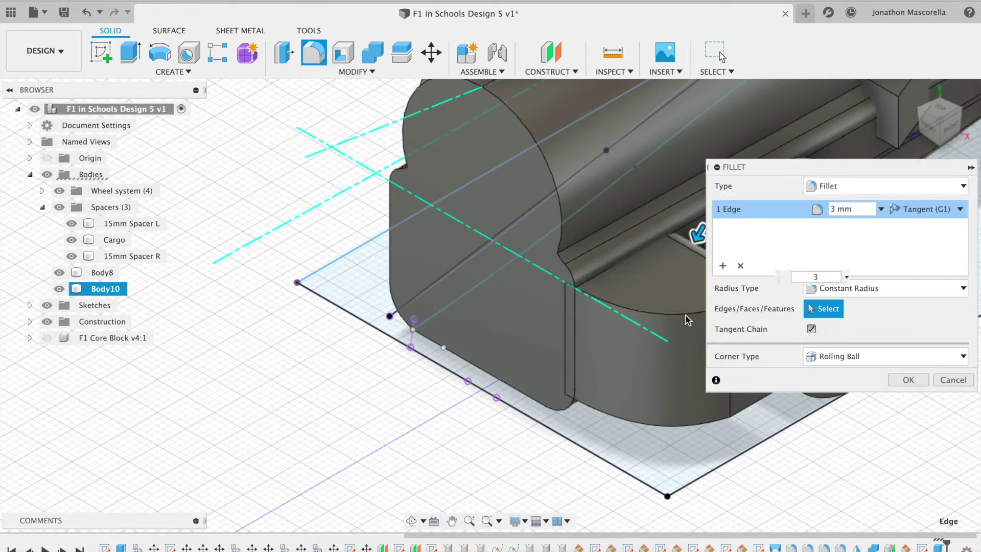
scroll(687, 317, right, 4)
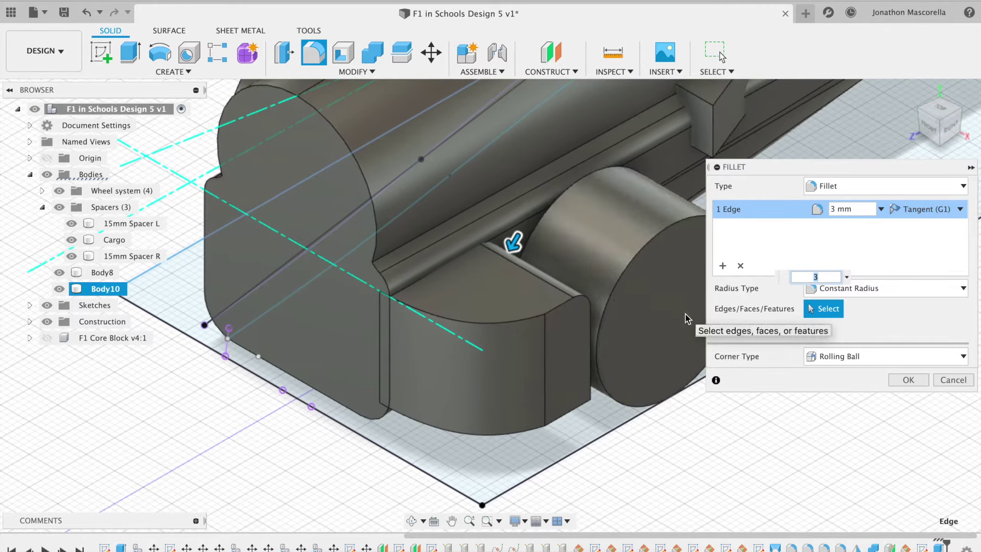
click(908, 380)
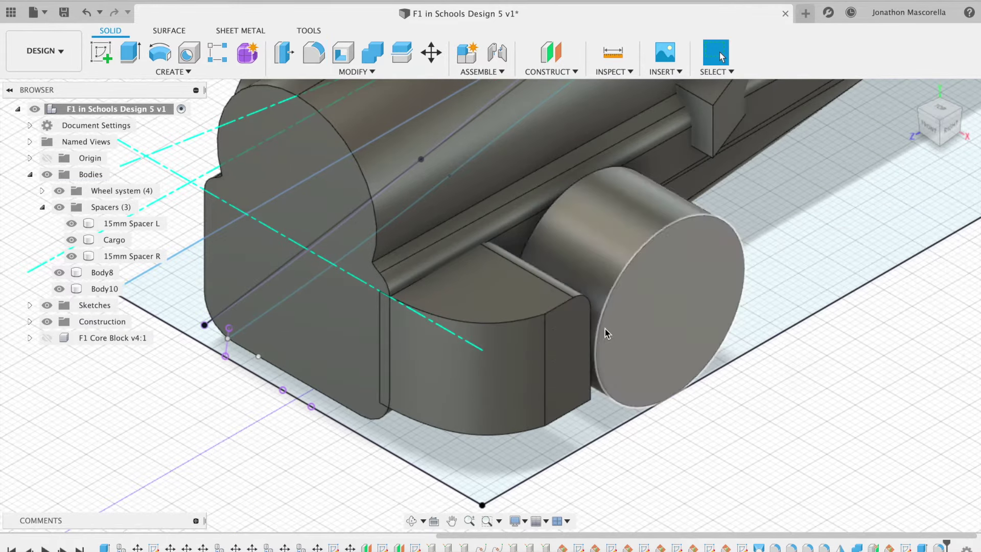
Step: Fillet the sidepod's curved outer top edge and its outer vertical edge beside the wheel with a 3 mm radius
click(582, 302)
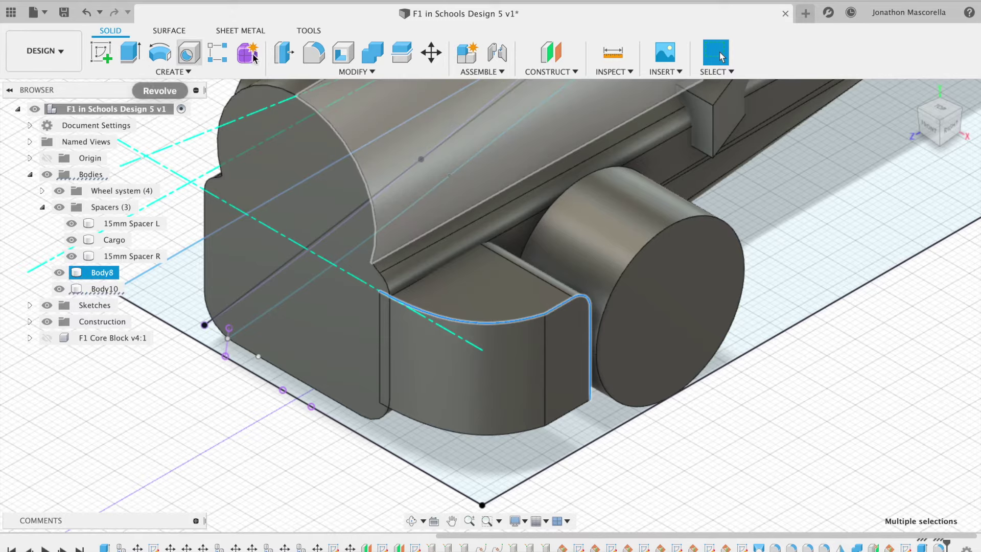
click(314, 52)
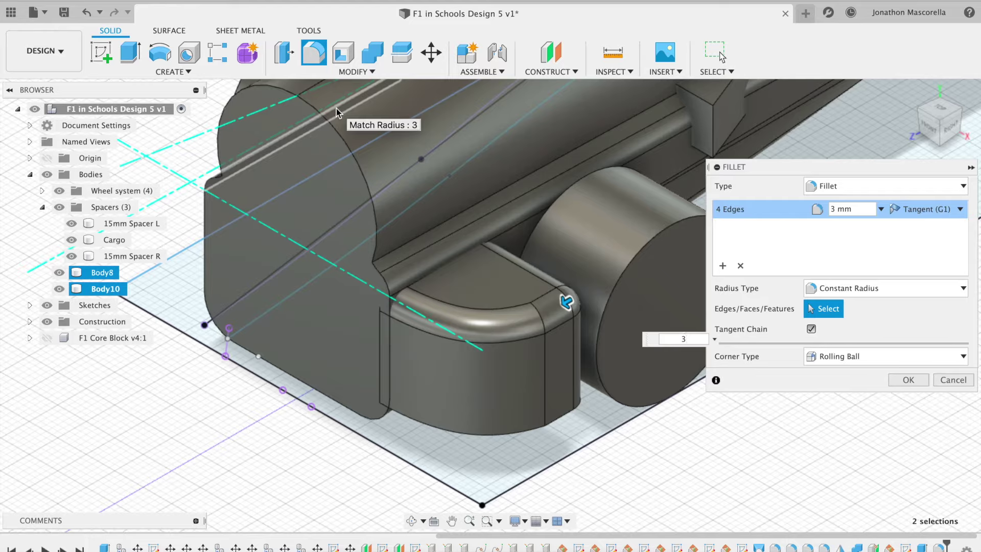
click(908, 381)
mouse_move(949, 142)
shift+middle_down()
mouse_move(874, 138)
mouse_move(899, 85)
mouse_move(470, 407)
shift+middle_up()
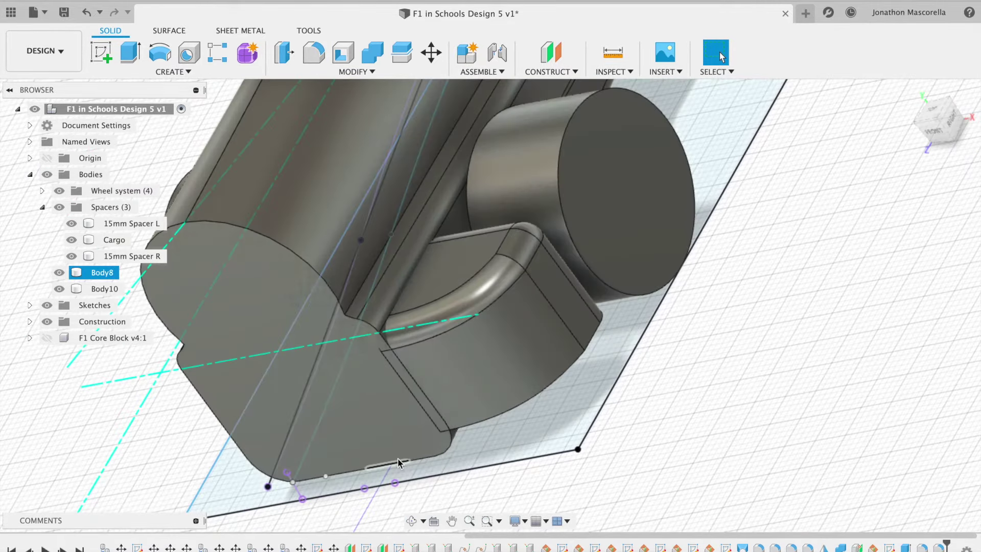
click(943, 122)
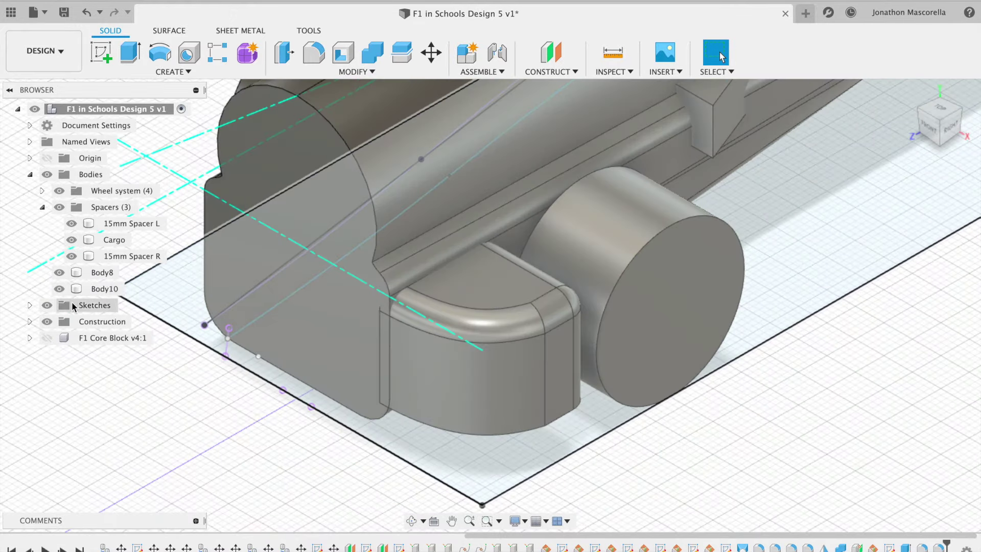
Step: Mirror the sidepod body to the car's other side across the F1 Core Block's lengthwise centre plane, showing the block only for picking the plane
click(105, 289)
right_click(105, 289)
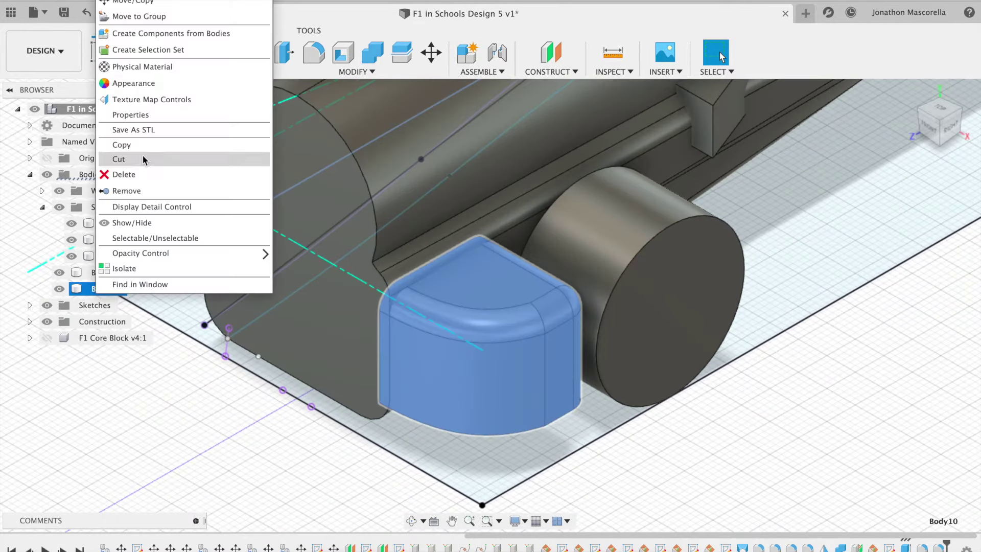
click(313, 19)
click(192, 71)
click(149, 360)
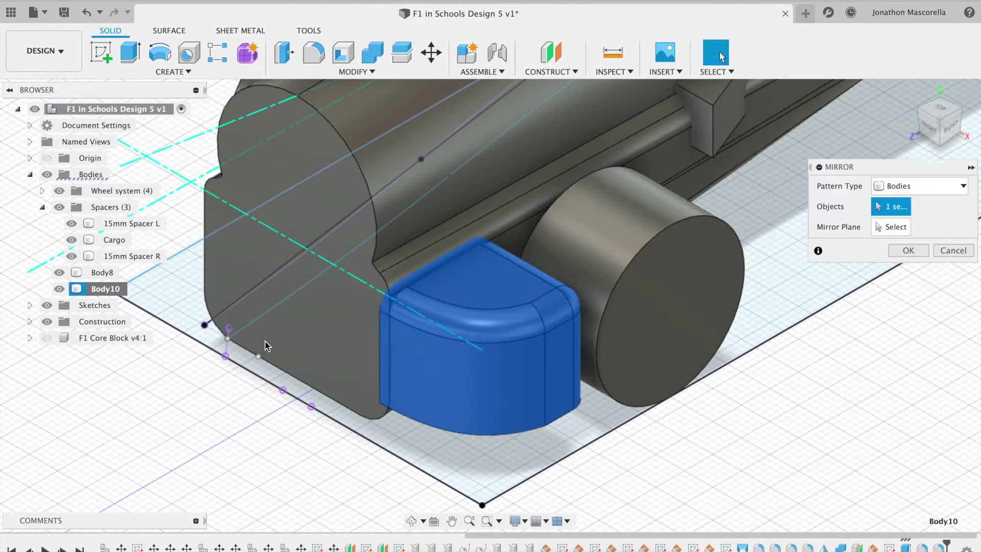
click(890, 229)
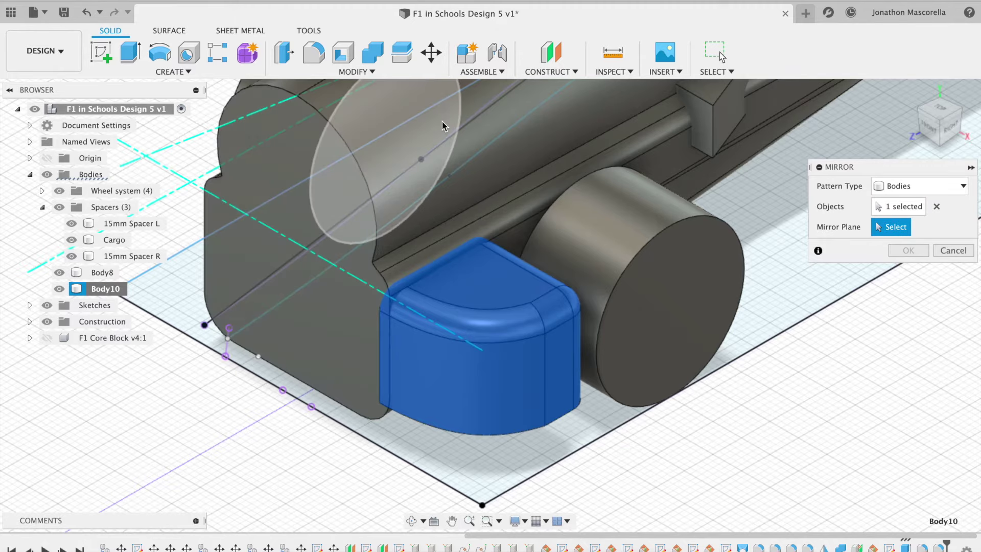
scroll(592, 408, down, 5)
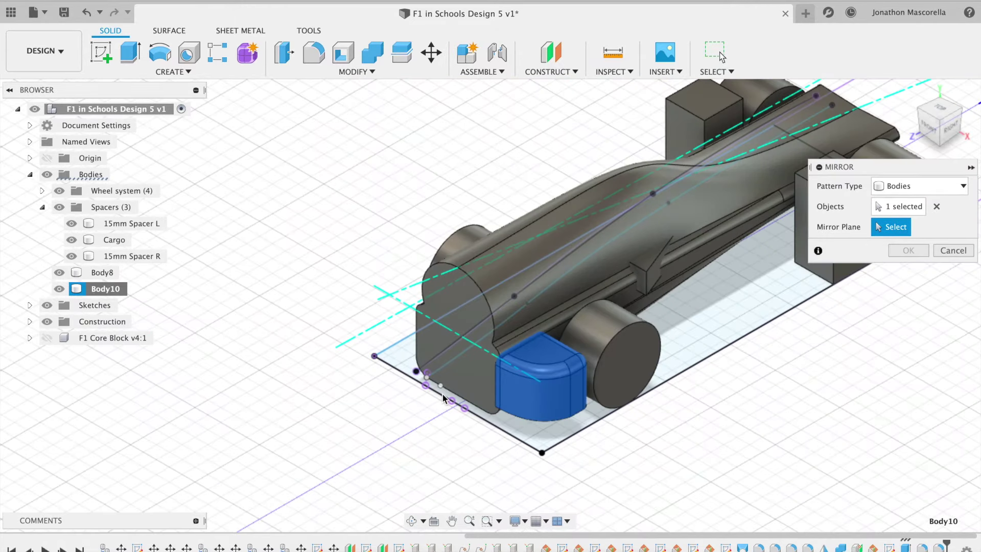
click(47, 338)
click(451, 143)
click(909, 251)
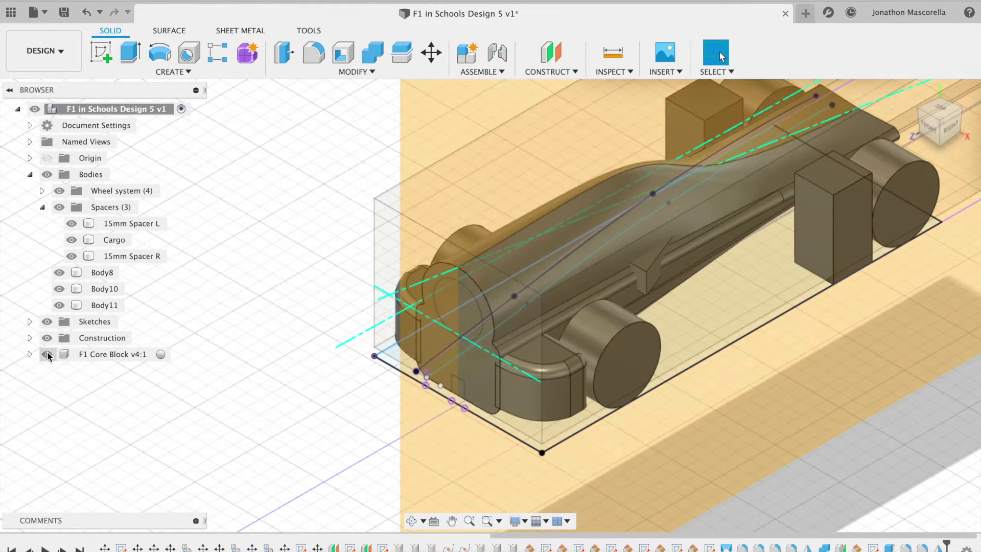
click(46, 354)
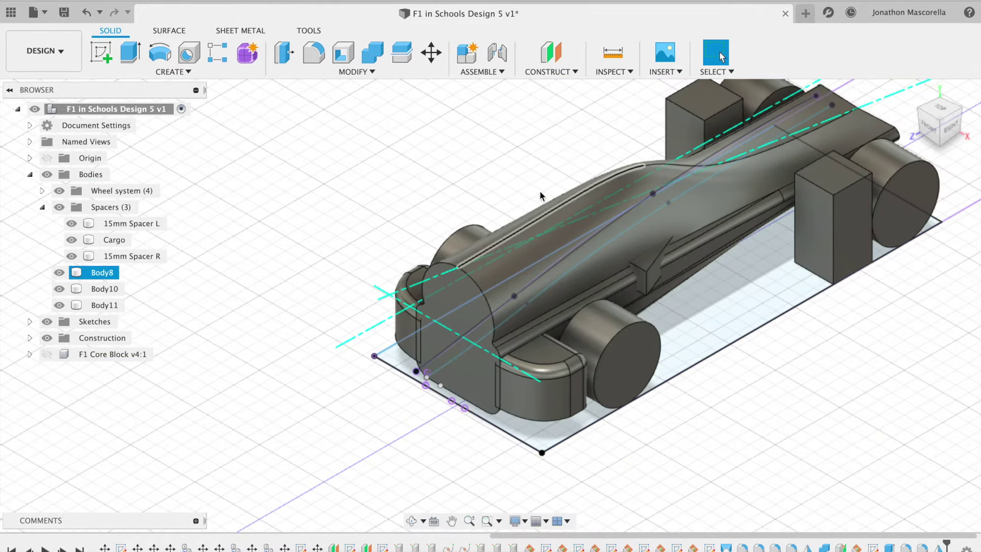
Step: Hide the visible construction axes and points
click(911, 92)
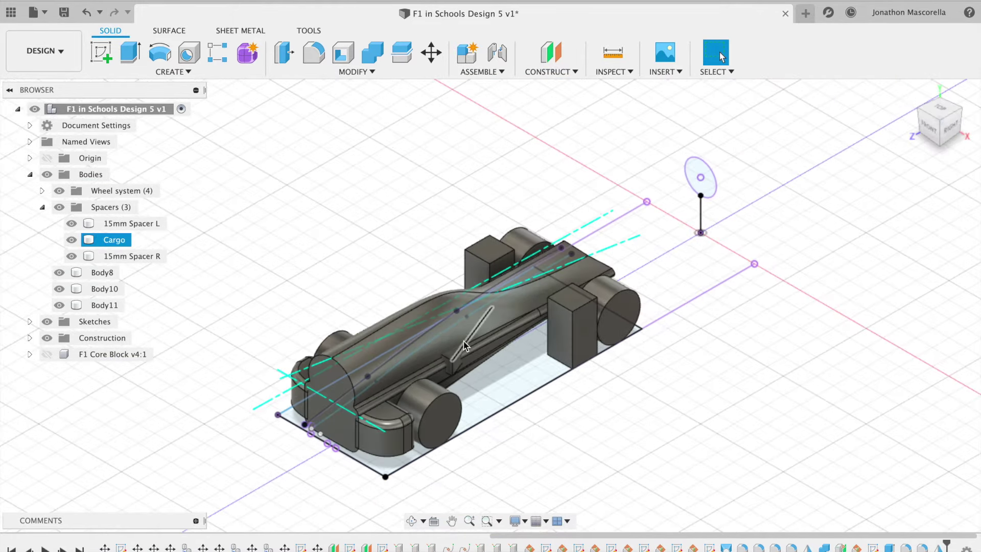
scroll(464, 341, up, 5)
click(30, 338)
scroll(31, 347, down, 5)
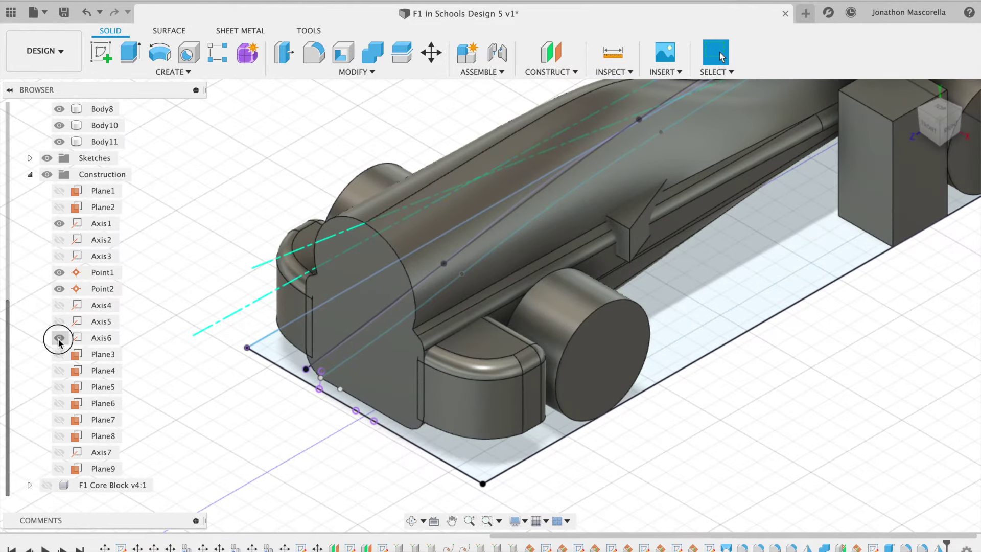
click(29, 174)
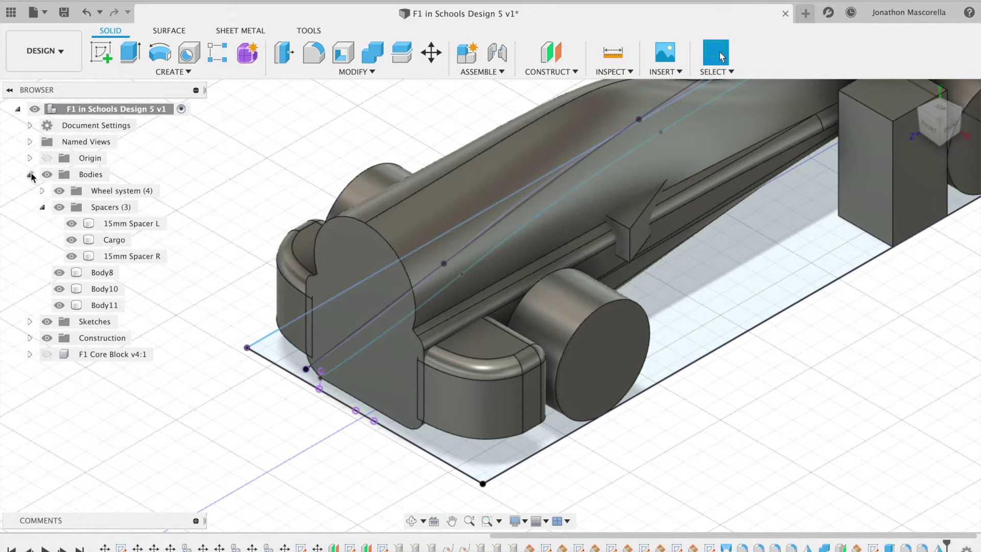
Step: Expand the sketches and hide Sketch5, the large rectangle under the car
click(731, 302)
click(29, 321)
scroll(31, 322, down, 3)
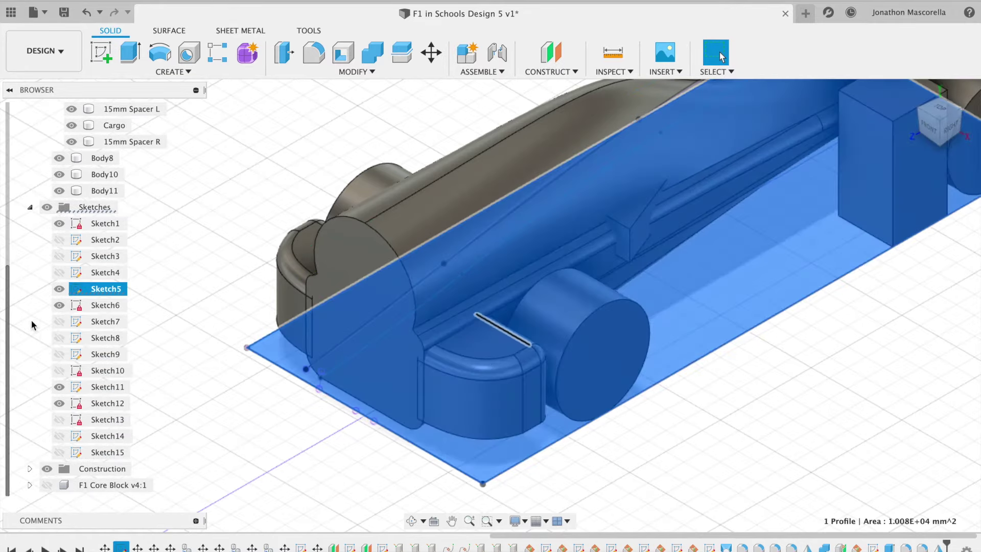
click(59, 289)
click(178, 433)
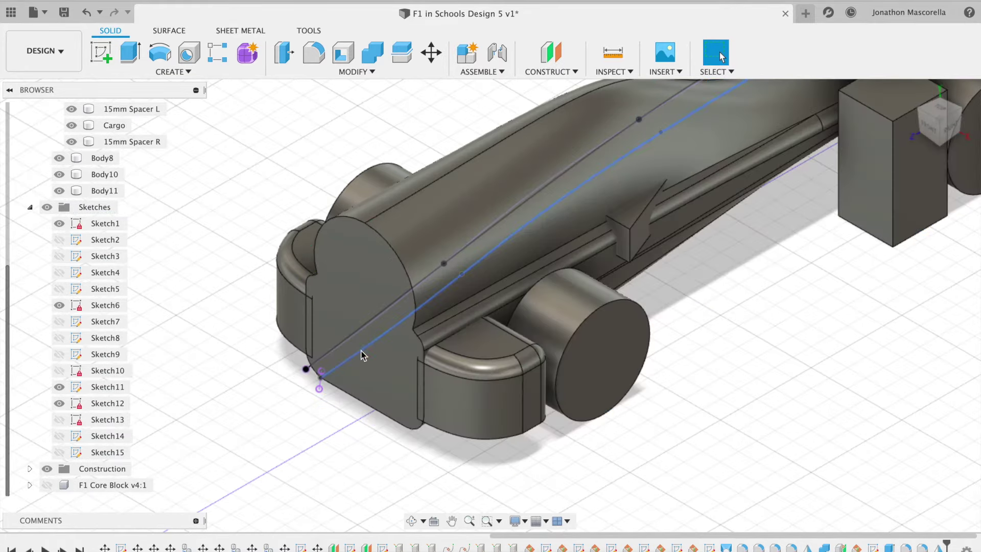
Step: Hide Sketch6, Sketch11 and Sketch12, which still show spline curves along the car body
key(F6)
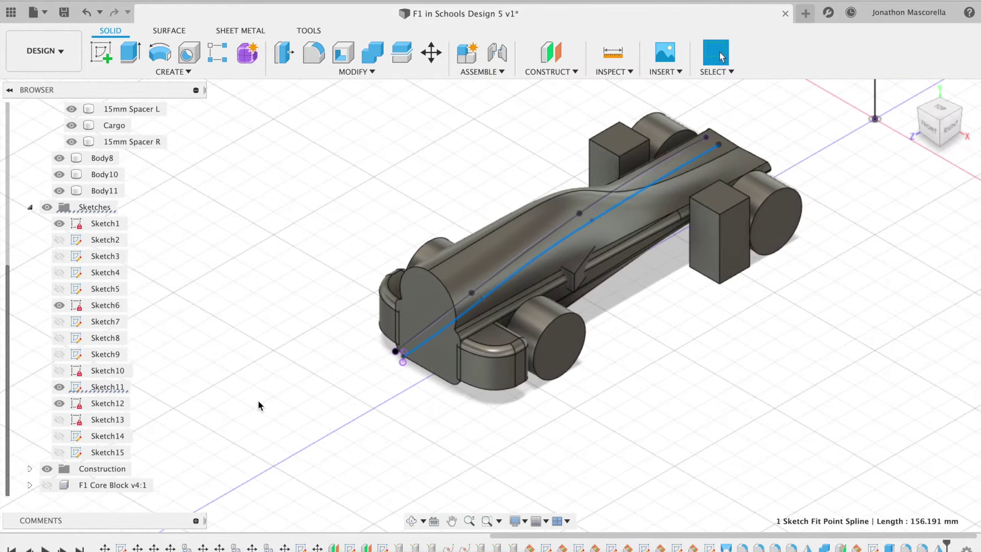
click(938, 134)
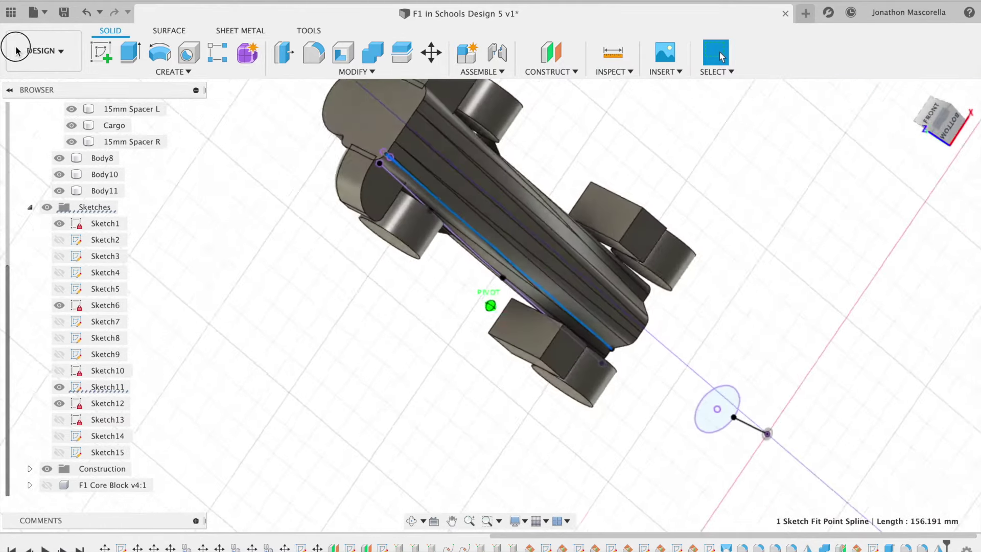
click(915, 119)
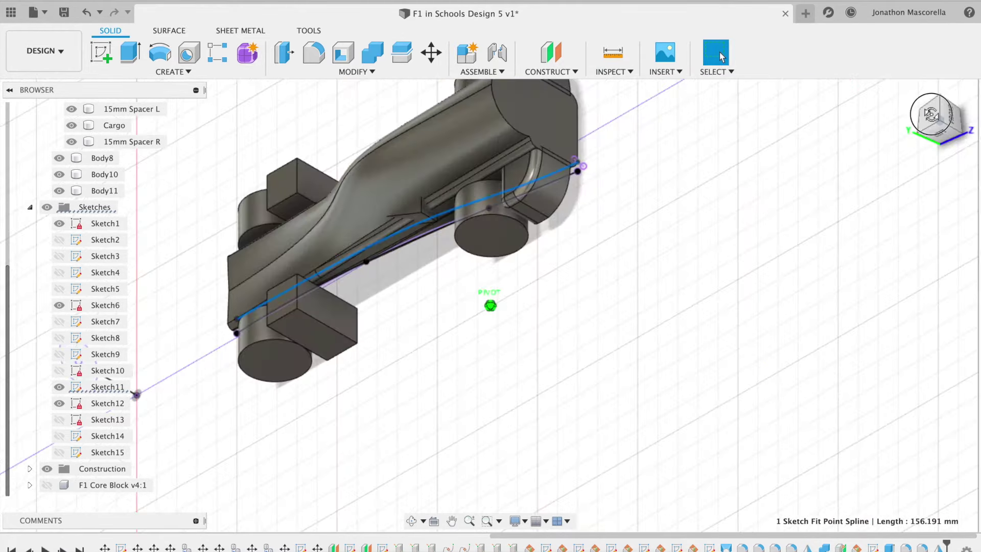
drag(935, 131, 926, 76)
scroll(501, 234, up, 5)
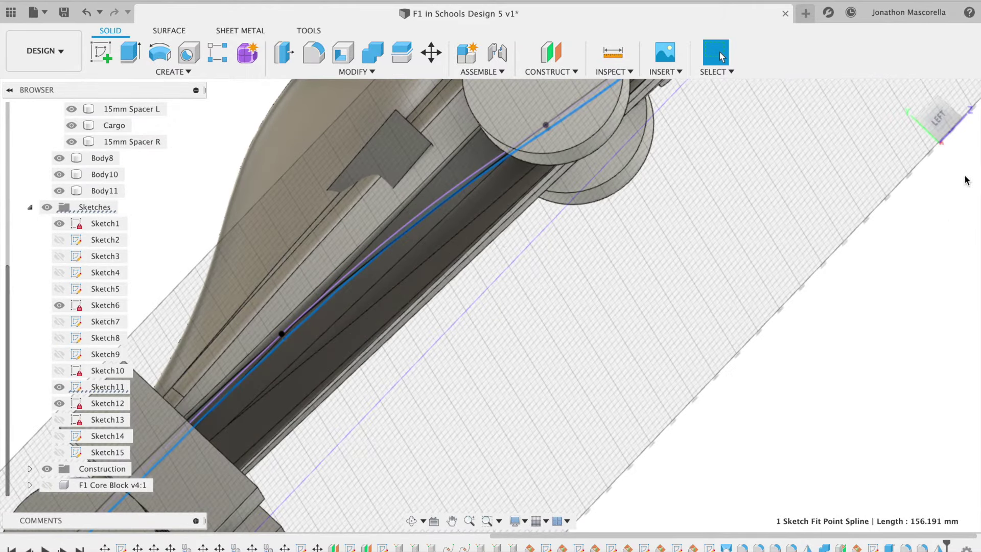
shift+middle_drag(937, 116, 550, 205)
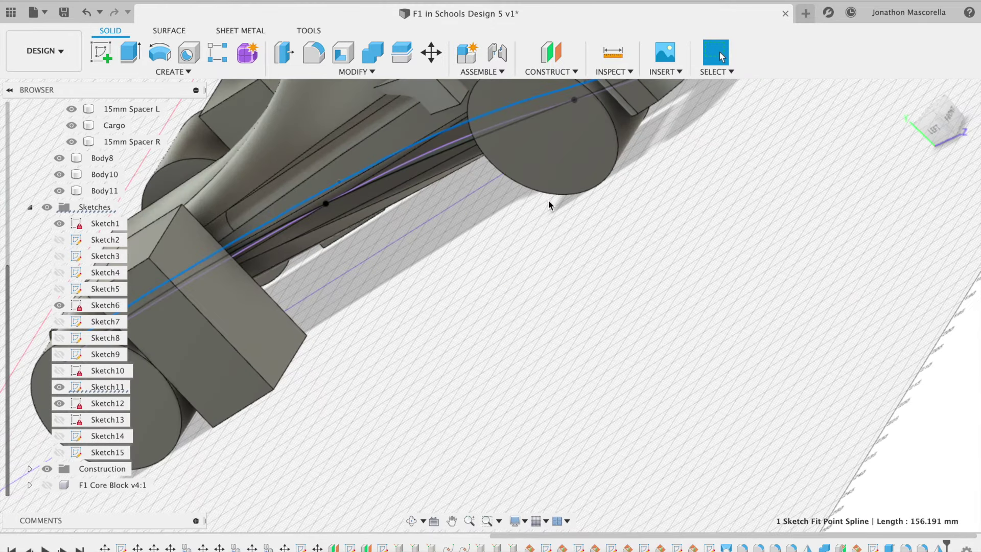
click(59, 305)
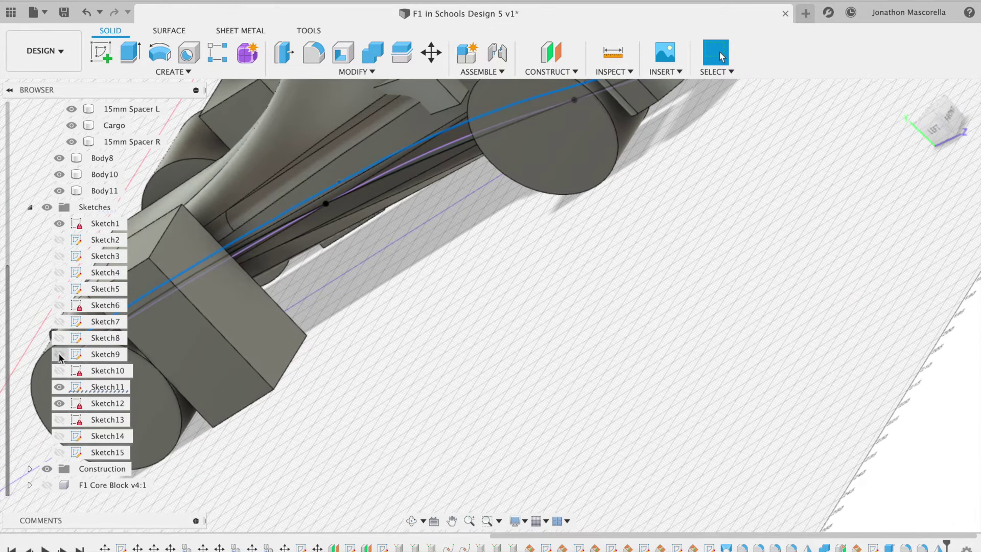
click(59, 387)
click(60, 404)
scroll(525, 349, down, 5)
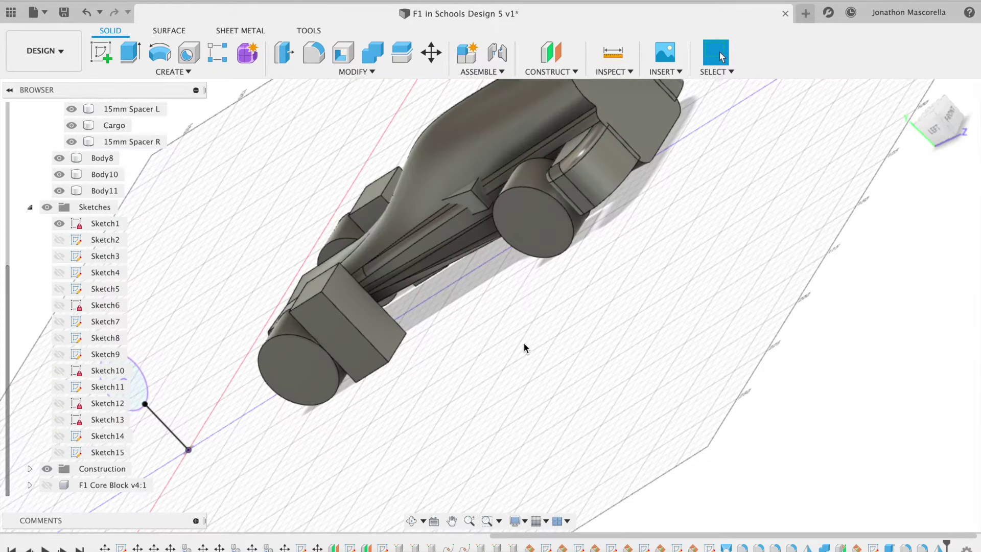
Step: Combine both sidepods and the main car body into one body with the Join operation, using the near-side sidepod as the target
mouse_move(942, 124)
click(911, 92)
click(372, 52)
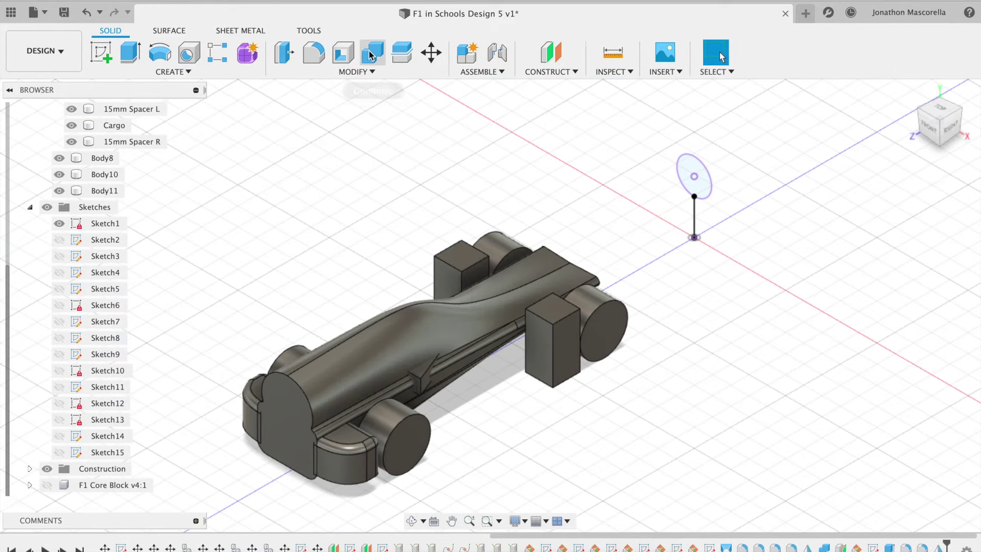
click(345, 460)
click(276, 409)
click(321, 400)
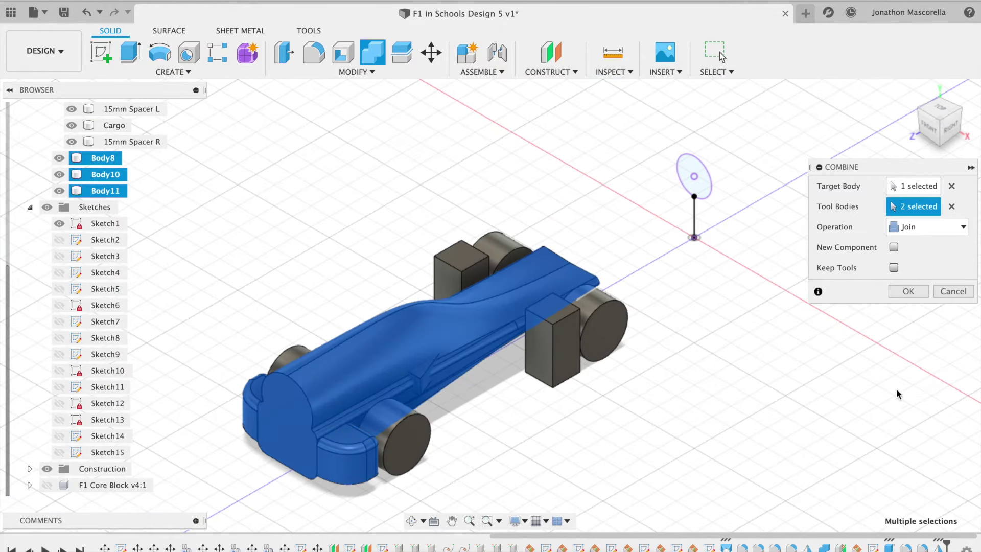
click(909, 292)
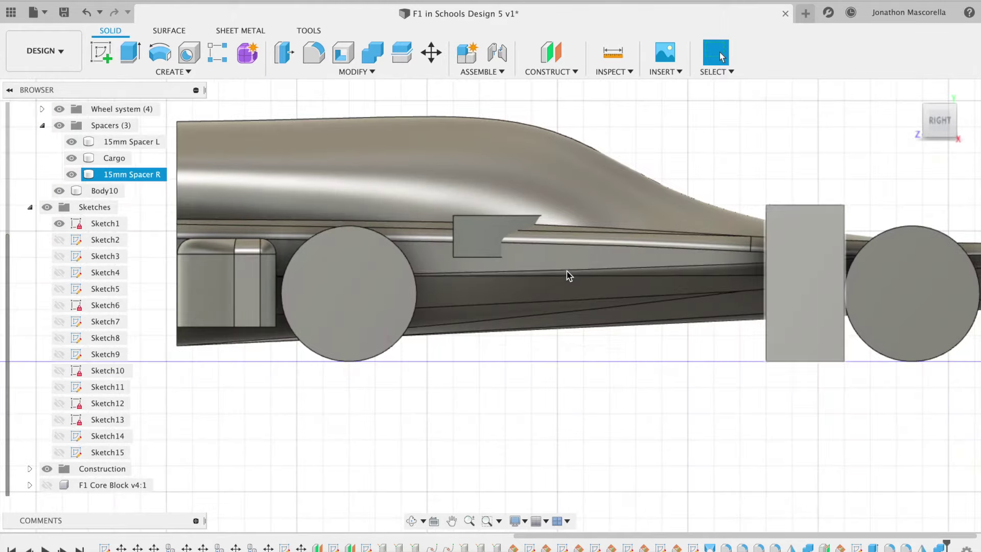
click(568, 275)
scroll(598, 280, left, 5)
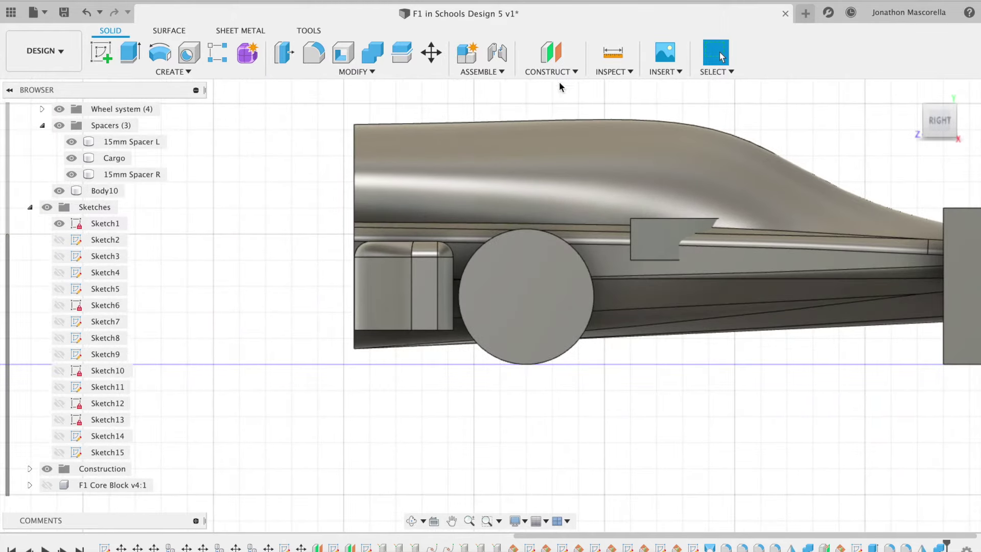
click(550, 51)
click(424, 307)
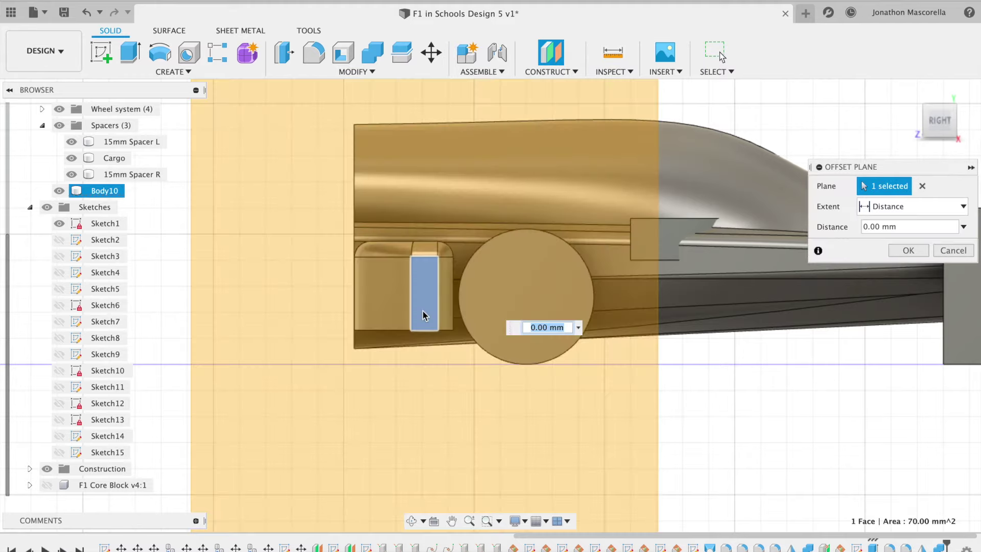
key(Escape)
key(Escape)
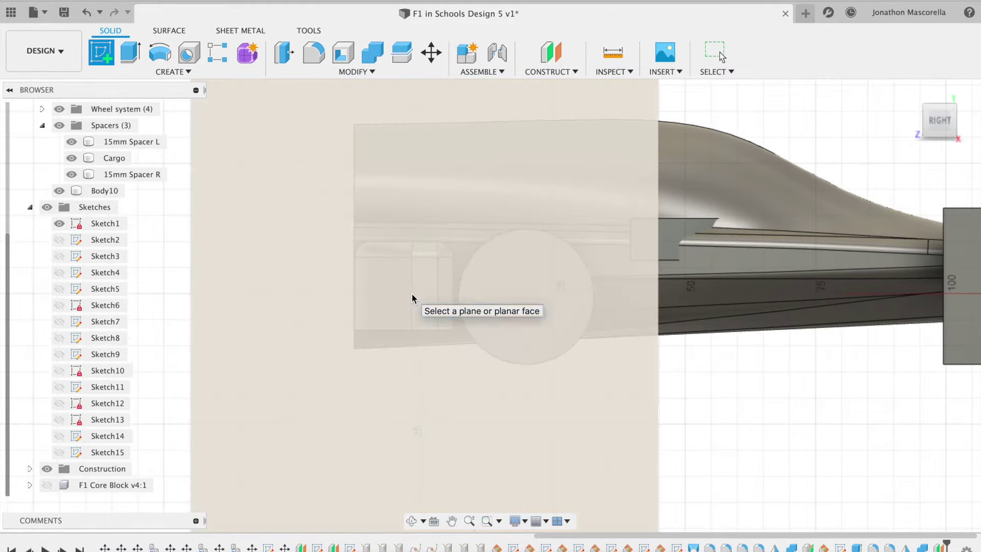
Step: Start a sketch on the sidepod's flat outer face and project the sidepod's bottom edge and the body's vertical front edges into it
click(409, 284)
key(p)
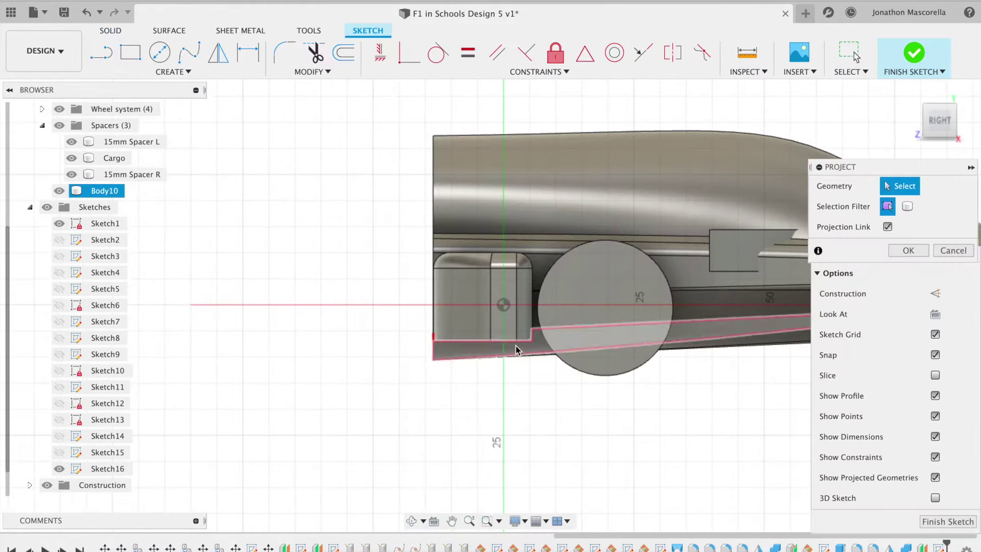
click(460, 342)
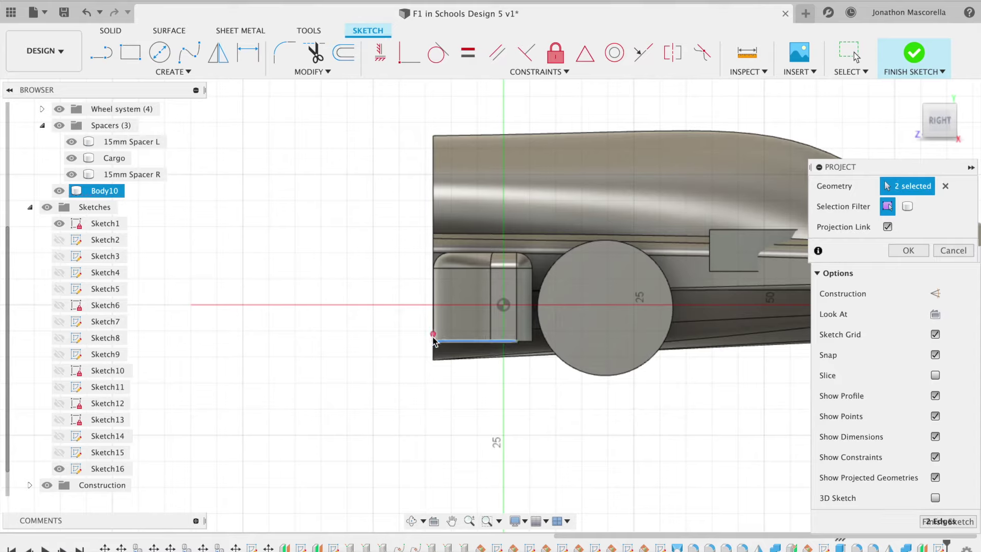
click(432, 352)
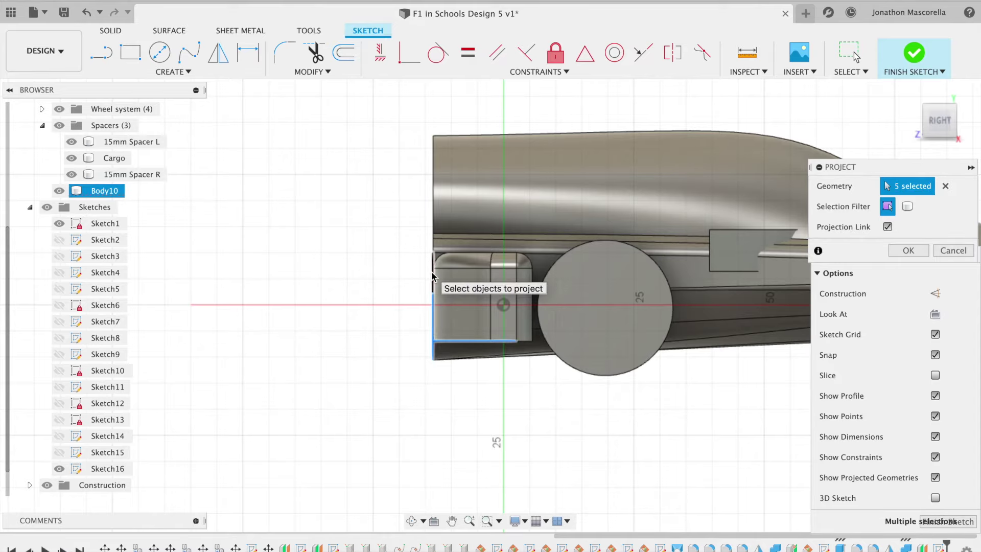
key(Return)
Step: Draw a circle centred within the sidepod's side outline, sized to touch the projected vertical front edge
click(190, 53)
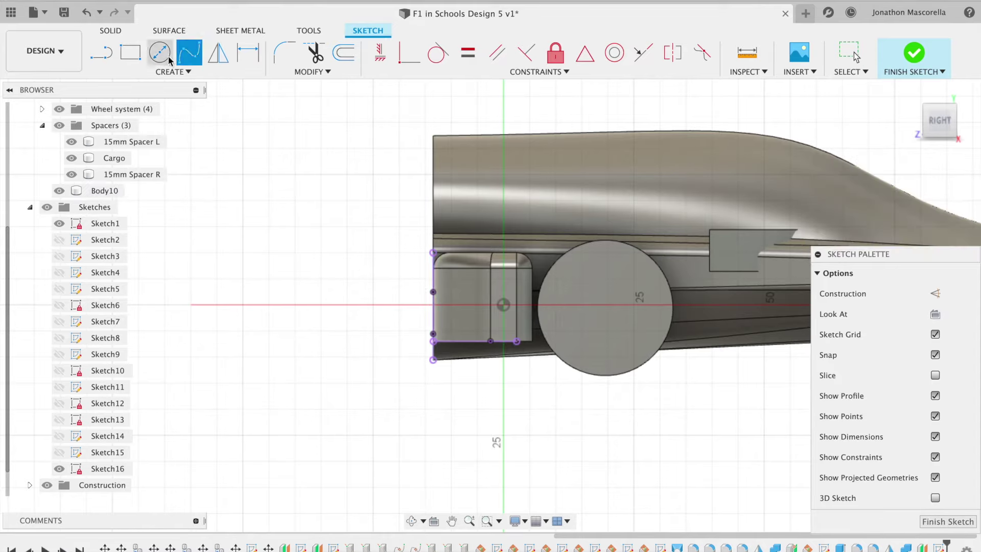
click(170, 58)
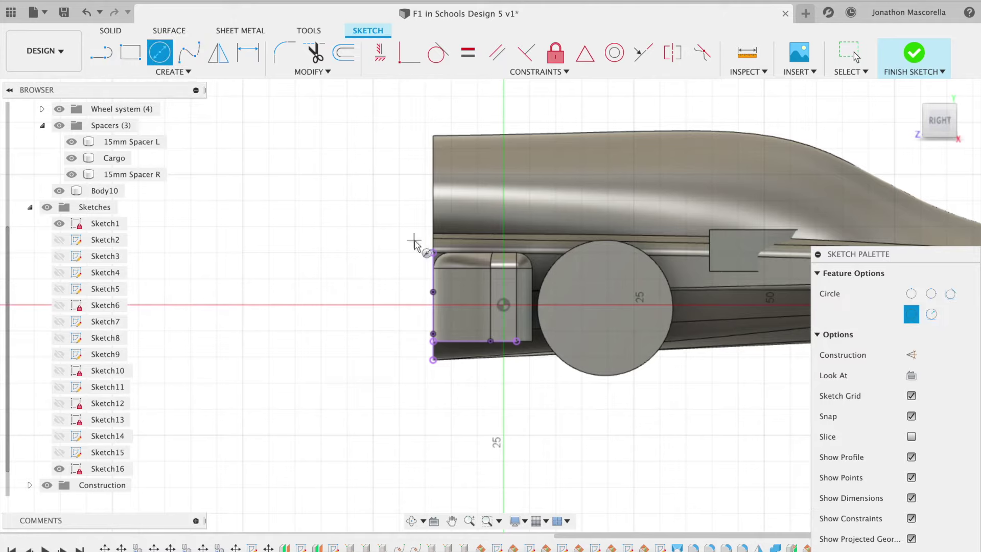
click(475, 305)
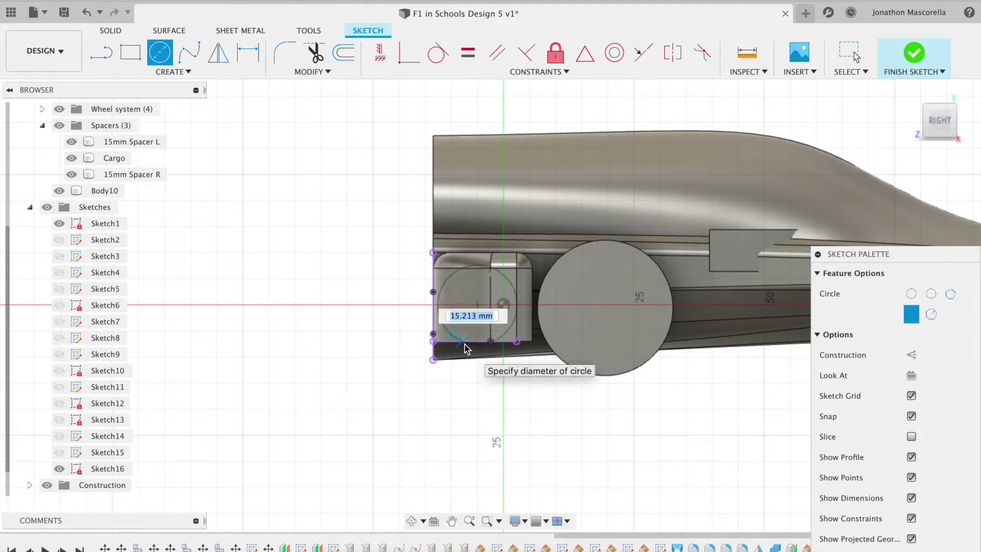
click(434, 307)
key(Escape)
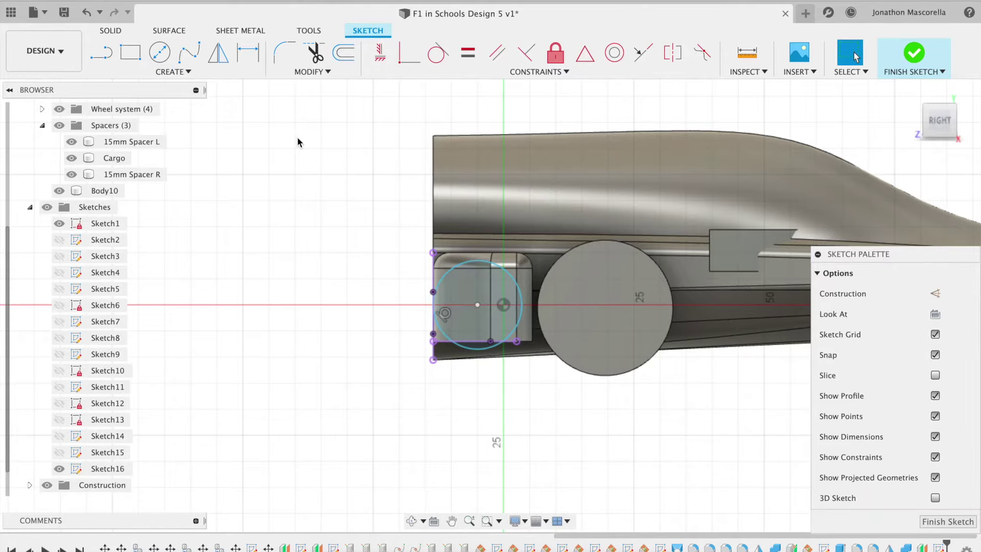
Step: Draw a short two-point spline from where the circle crosses the sidepod's projected bottom edge, sloping down toward the body's underside
click(189, 52)
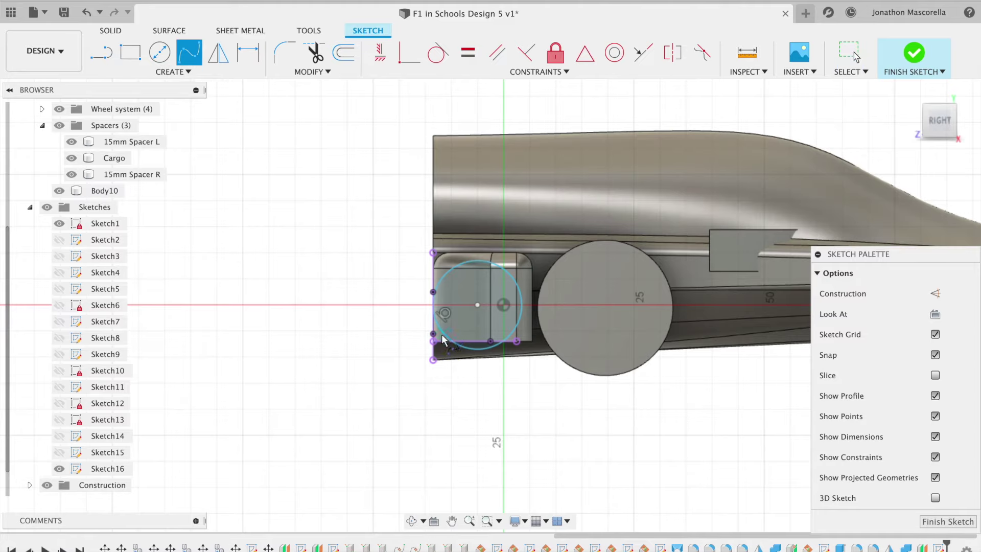
click(451, 341)
click(474, 359)
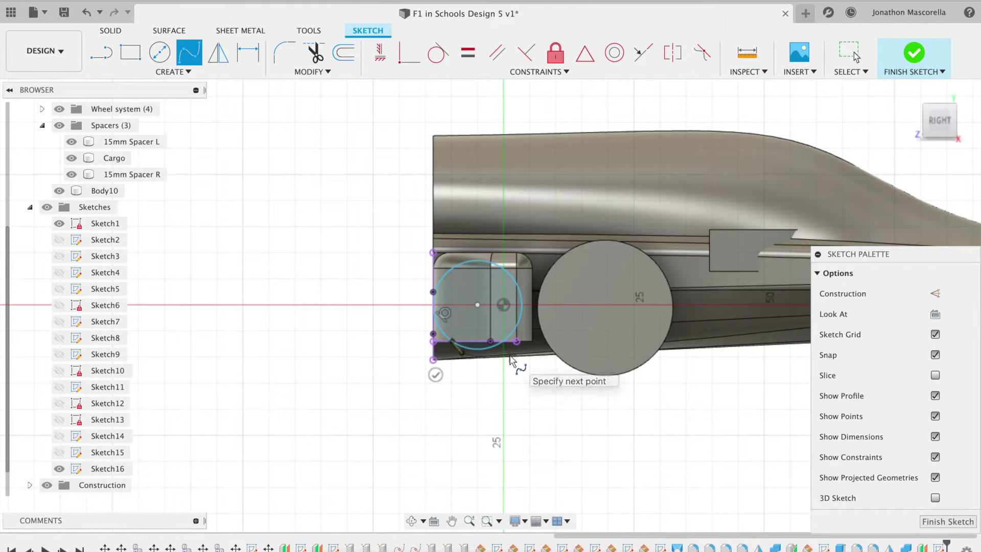
key(p)
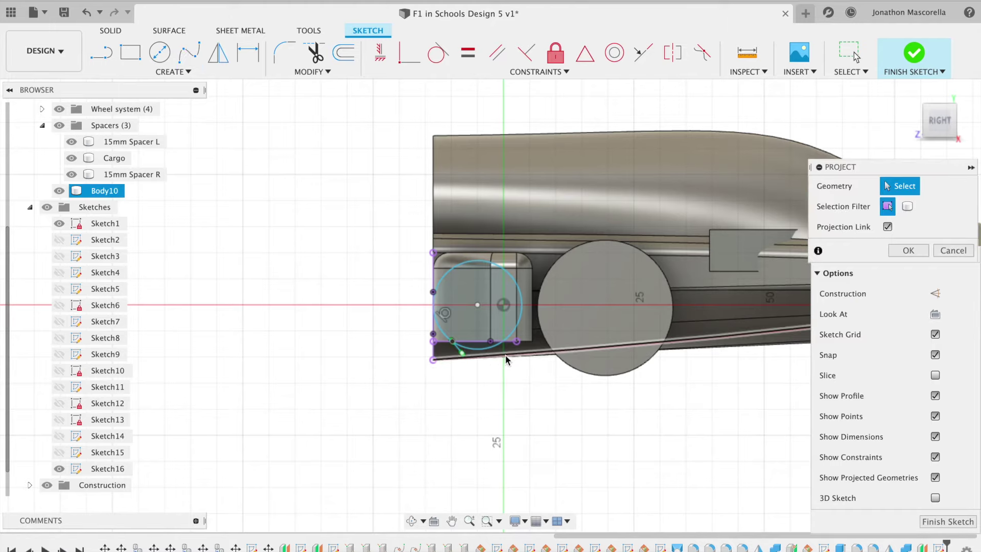
key(Escape)
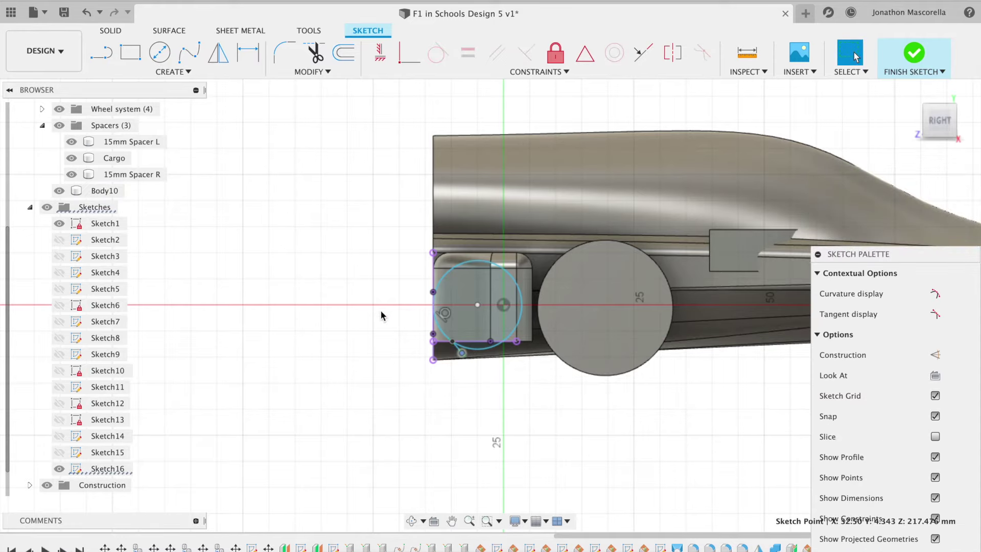
Step: Draw a vertical line from the circle's frontmost point to the body's lower front corner, and a horizontal line from there toward the wheel
key(l)
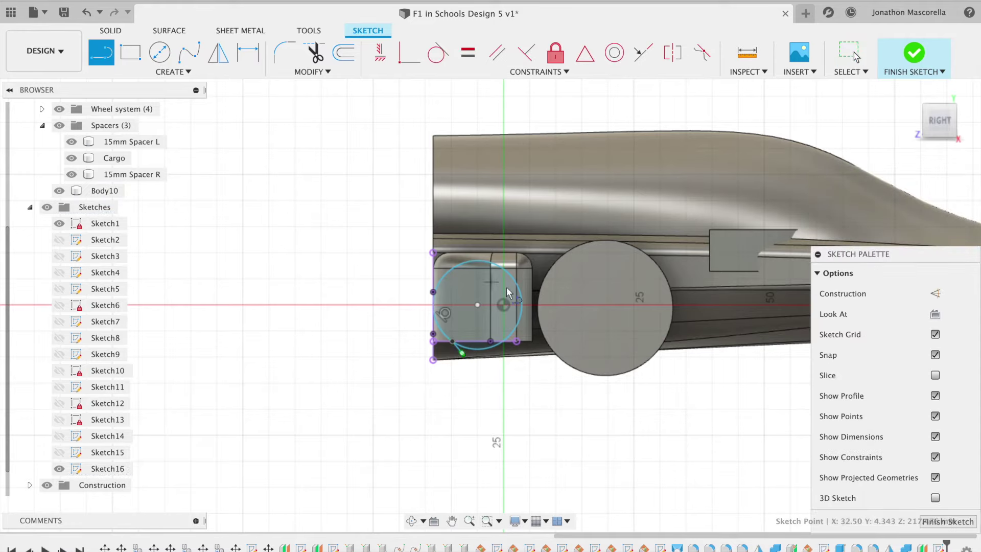
click(433, 312)
click(434, 360)
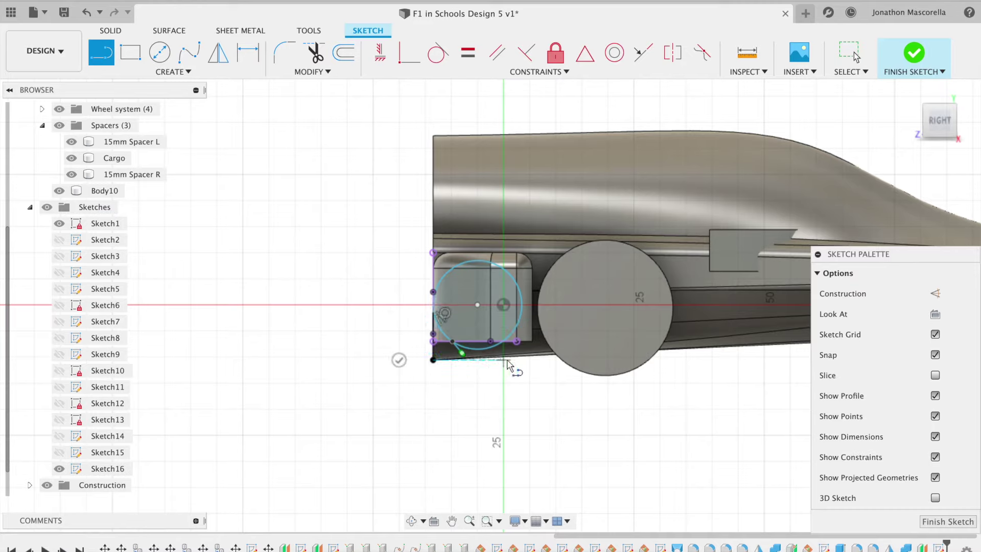
key(Escape)
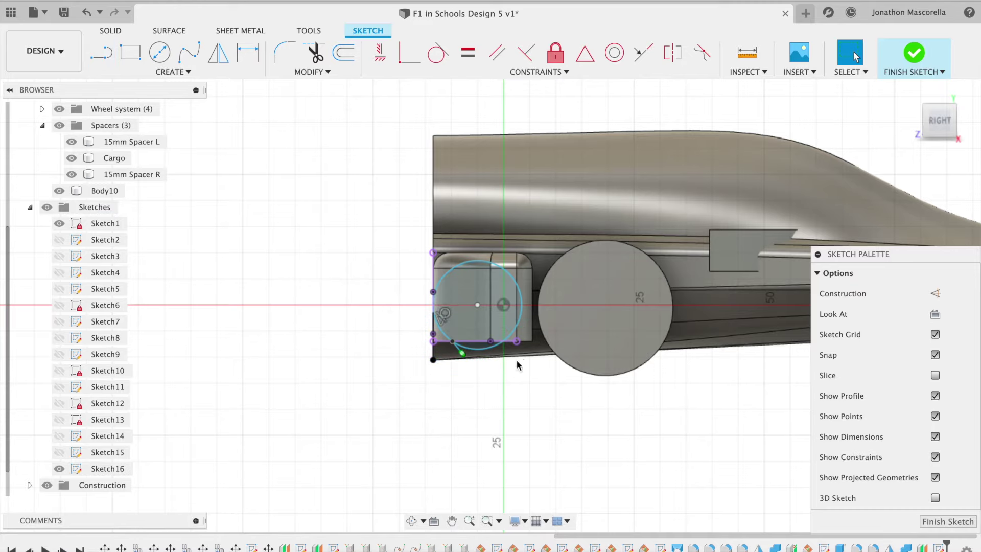
key(l)
click(434, 360)
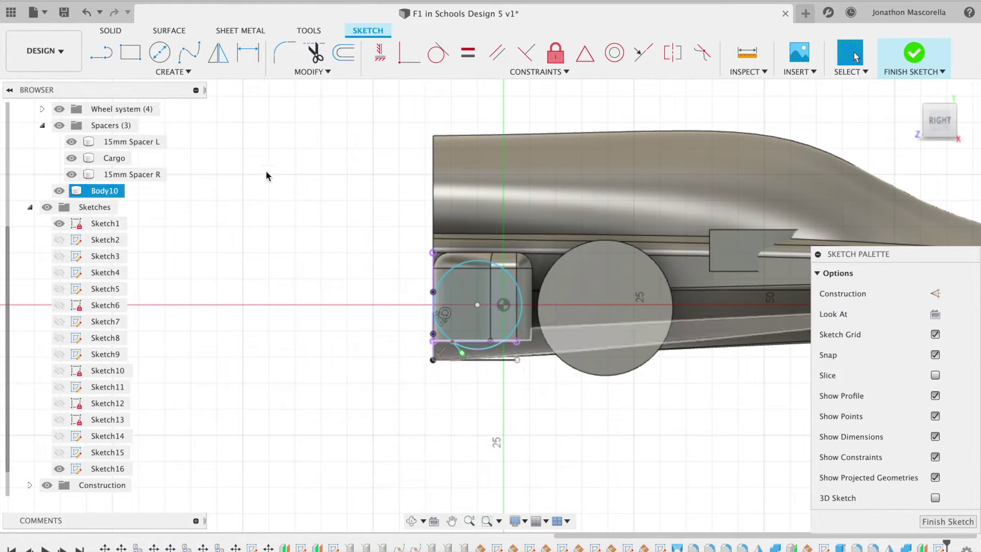
Step: Draw a fit point spline from where the circle crosses the projected bottom edge to the wheel-side end of the horizontal line
click(190, 52)
click(452, 341)
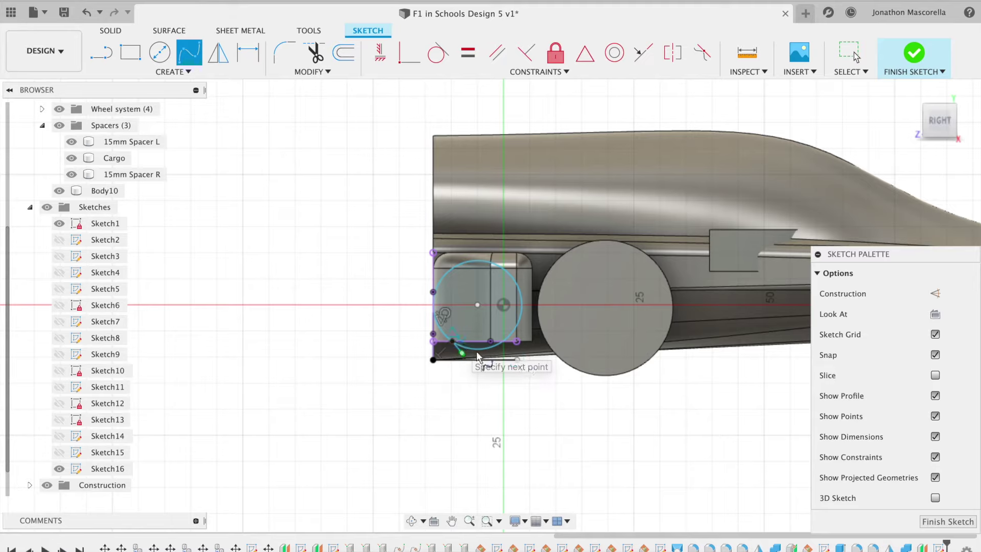
click(516, 361)
key(Escape)
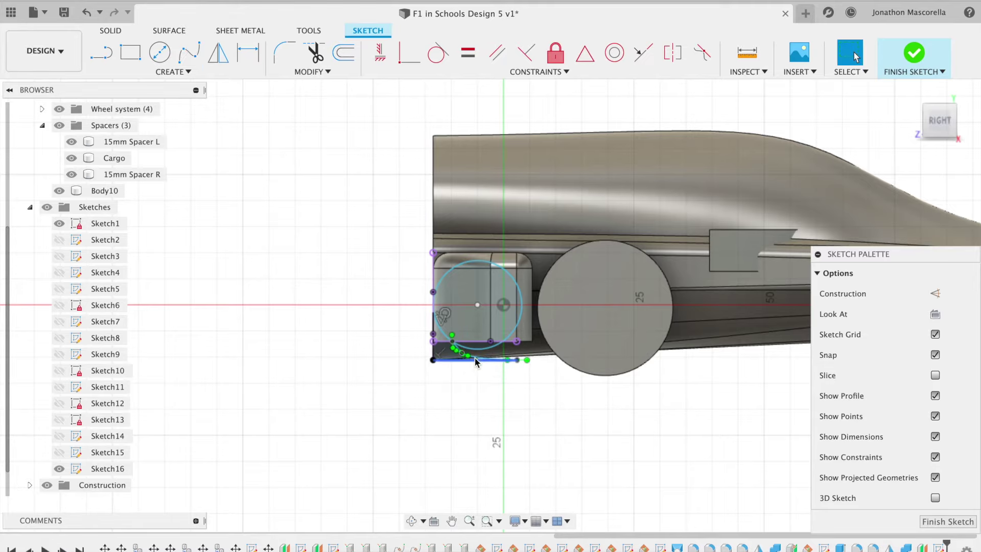
Step: Move the long spline's middle fit point toward the wheel to flatten the curve, and delete the leftover short spline
scroll(475, 361, up, 10)
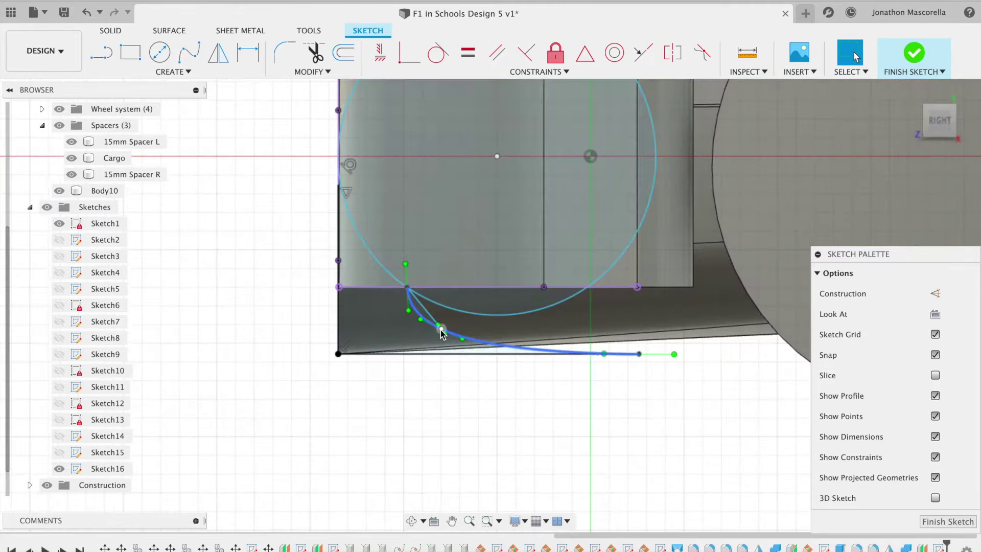
click(498, 336)
click(467, 321)
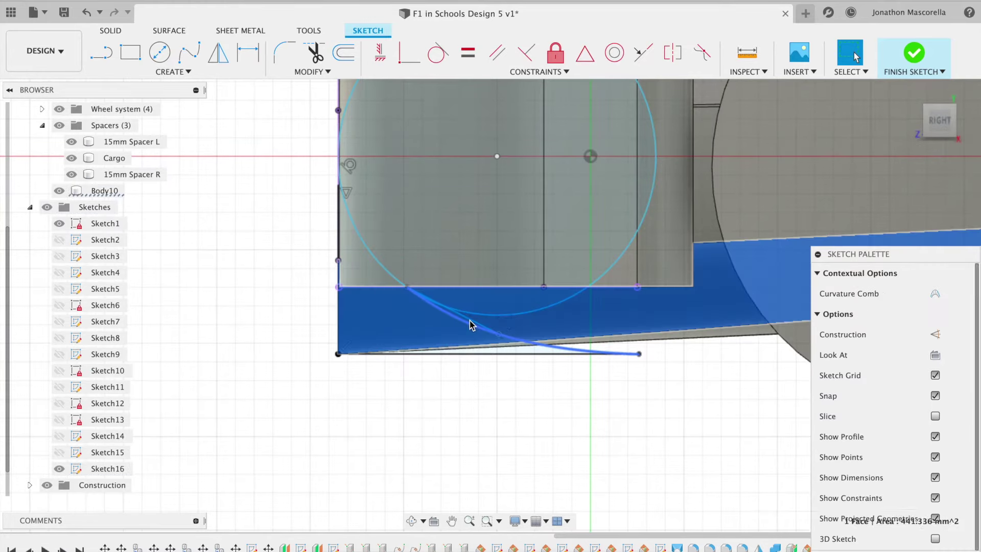
click(474, 321)
key(Delete)
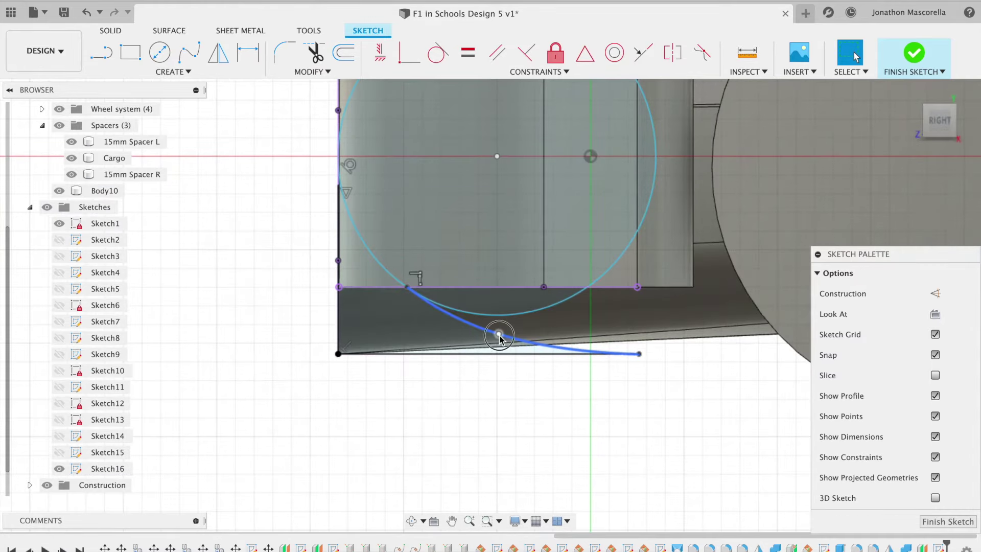
Step: Shift the spline's middle fit point slightly toward the wheel and cut the lower front corner profile -87 mm across the body
drag(499, 336, 523, 339)
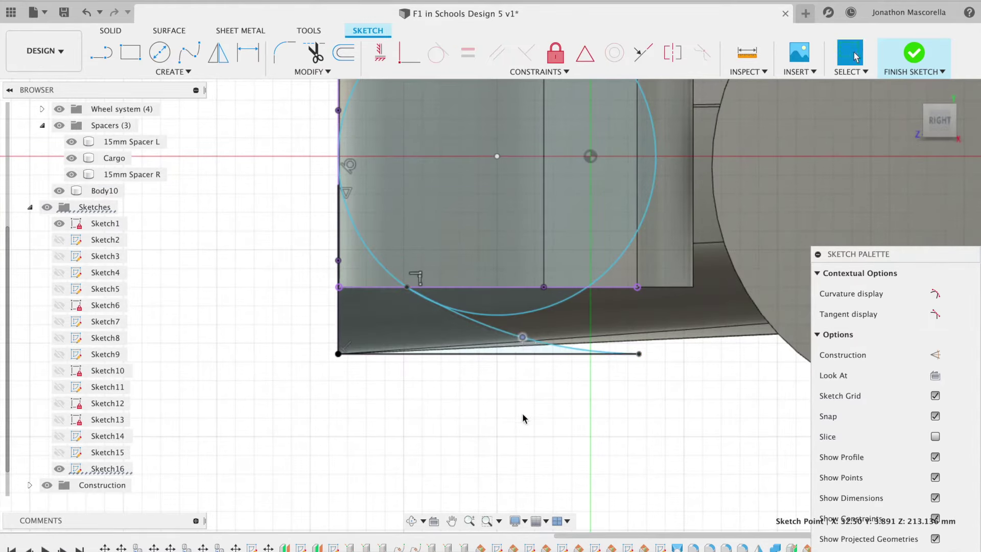
click(450, 332)
click(111, 30)
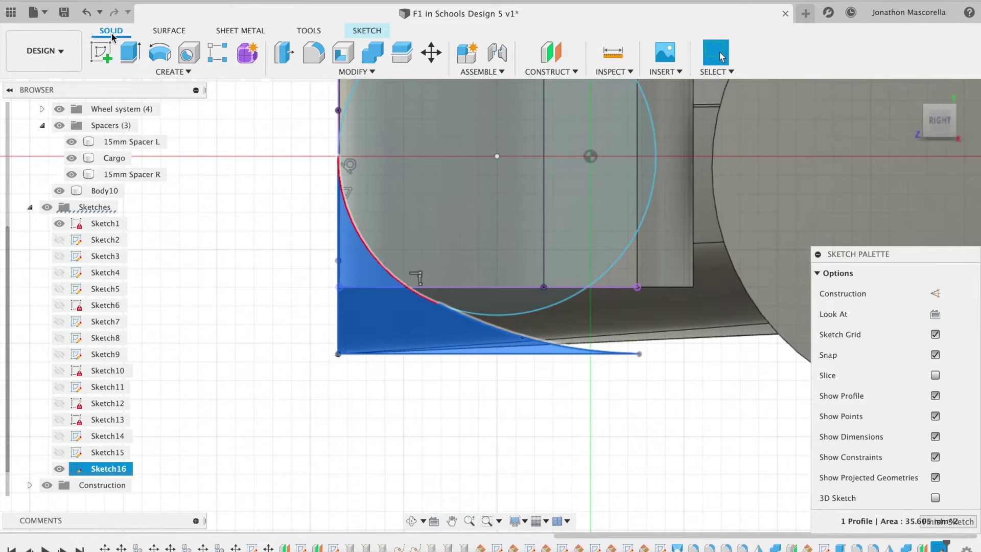
click(131, 54)
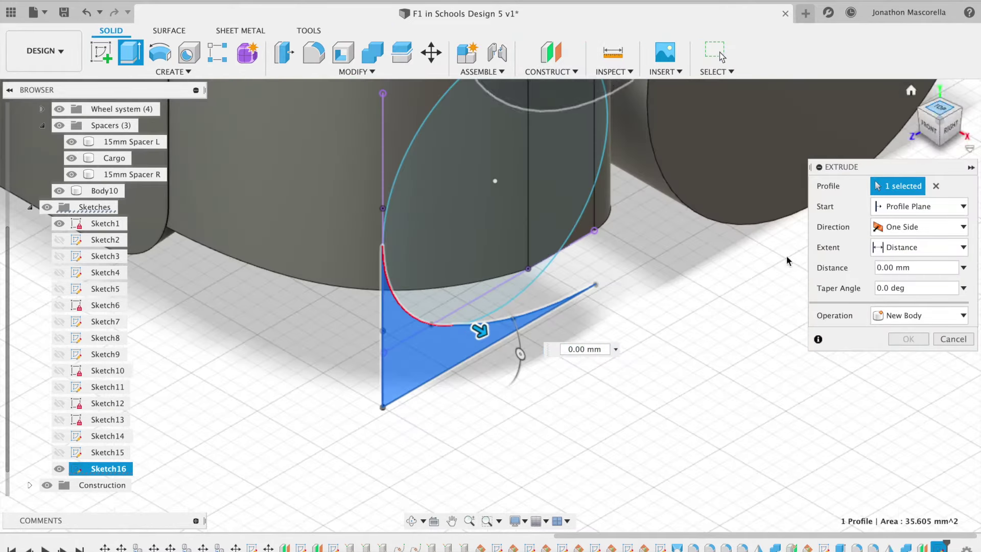
drag(480, 334, 98, 223)
scroll(427, 313, down, 5)
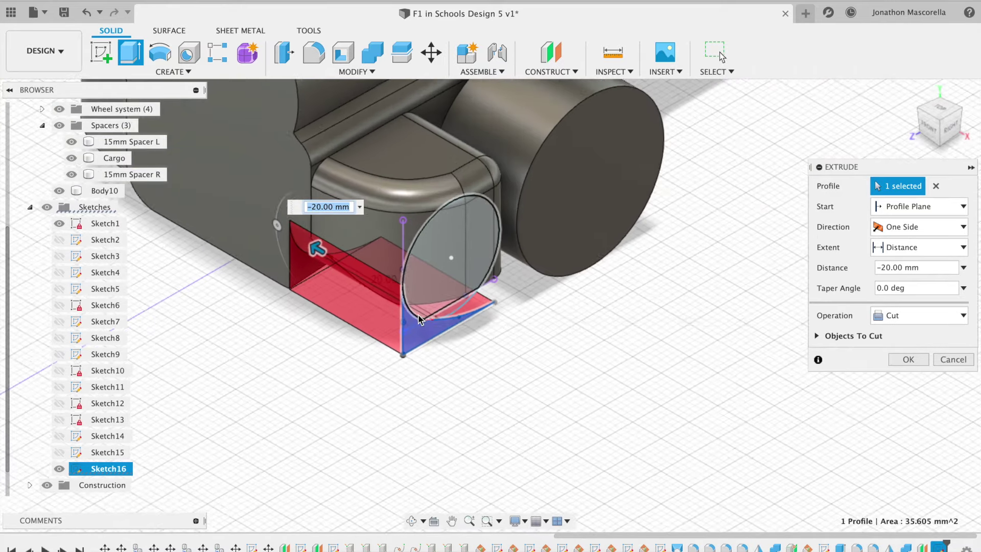
middle_drag(304, 250, 346, 317)
drag(394, 378, 60, 178)
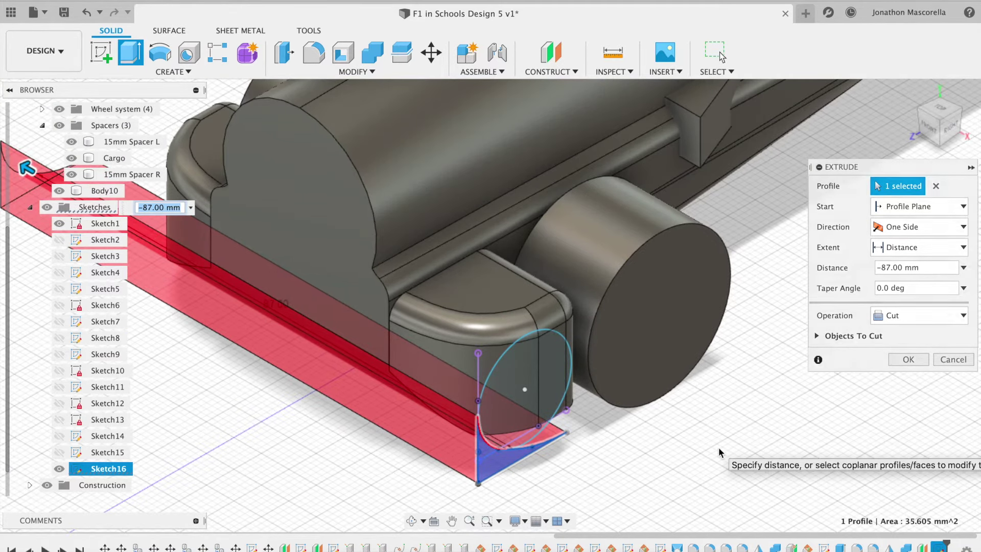
key(Return)
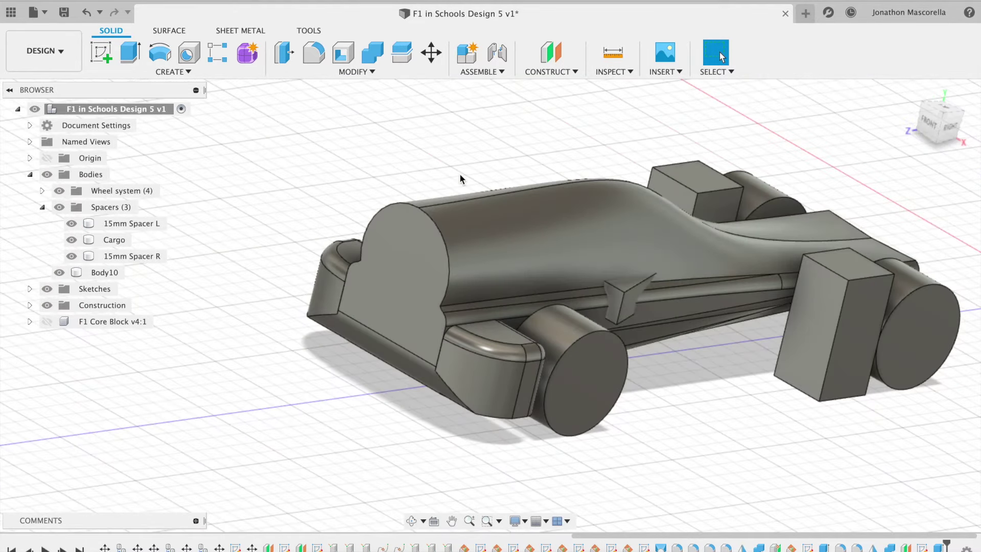
Step: Create an offset plane at 0 mm on the body's long side face between the wheels
click(553, 58)
click(661, 306)
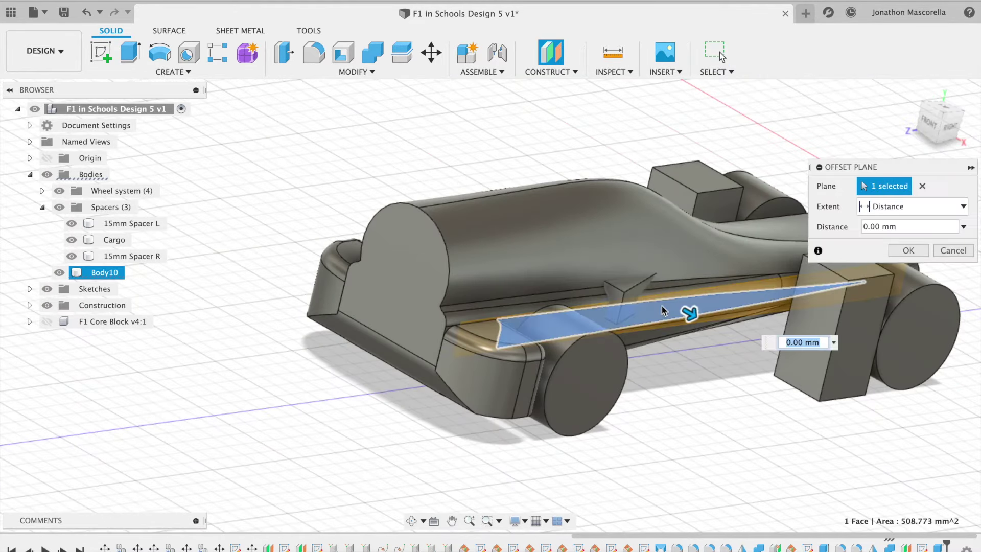
click(908, 230)
shift+middle_drag(897, 160, 916, 115)
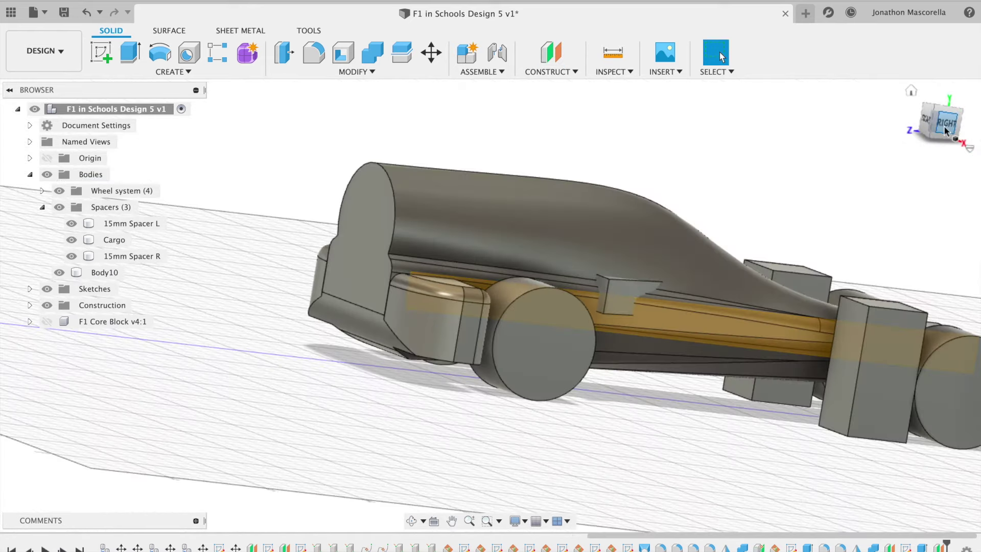
click(947, 126)
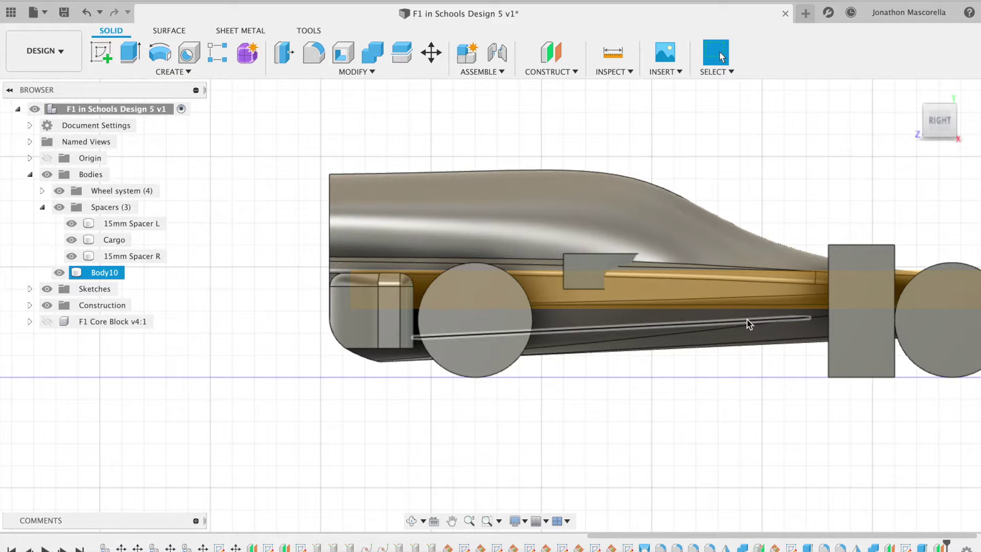
key(Escape)
mouse_move(491, 302)
shift+middle_down()
mouse_move(799, 125)
mouse_move(821, 141)
mouse_move(874, 130)
shift+middle_up()
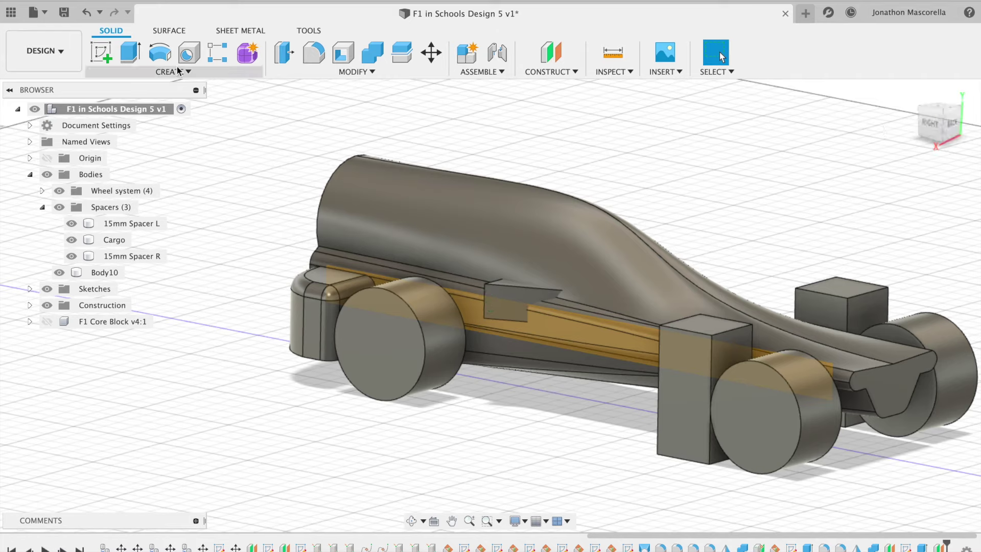
Step: Start a sketch on the new side plane and project the side face's long upper edge into it
click(100, 53)
click(563, 325)
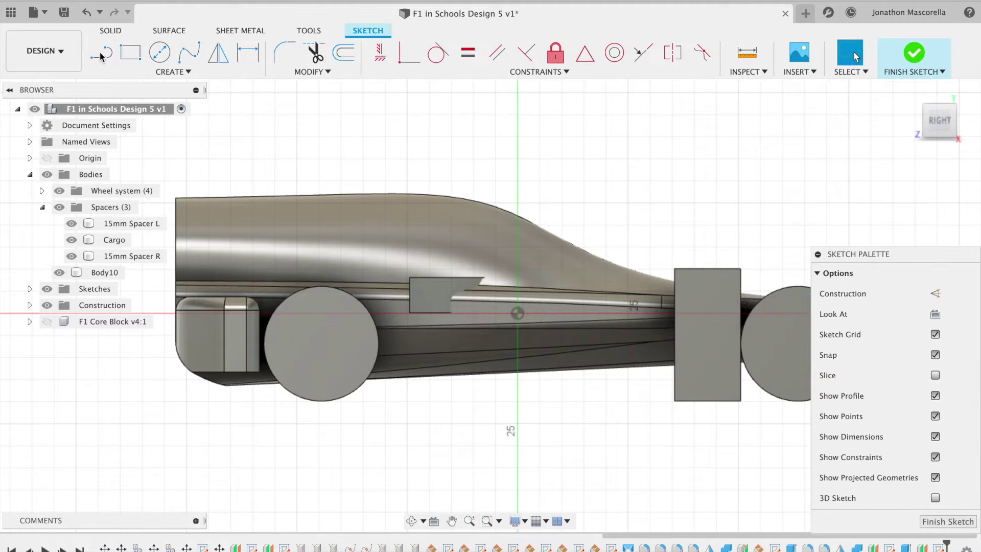
key(r)
key(p)
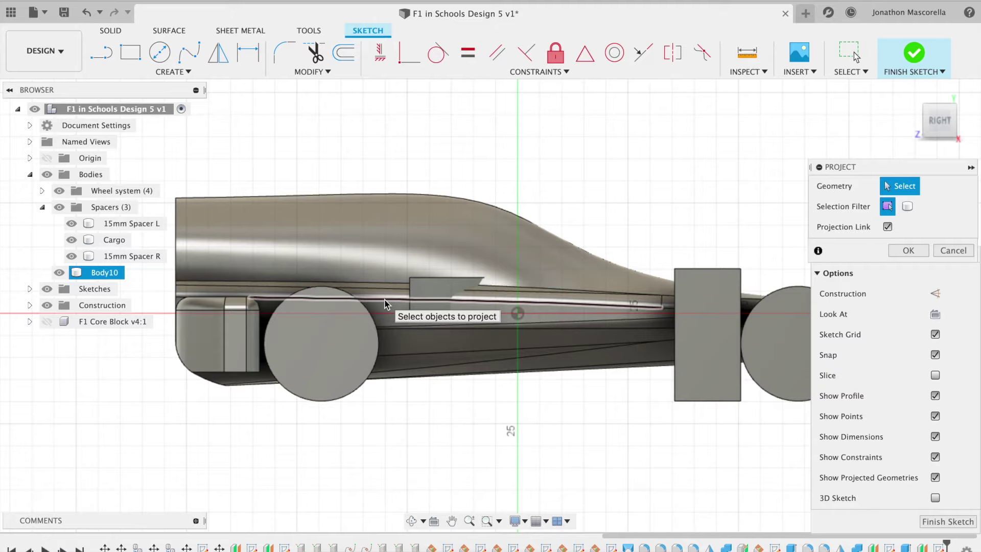
click(385, 300)
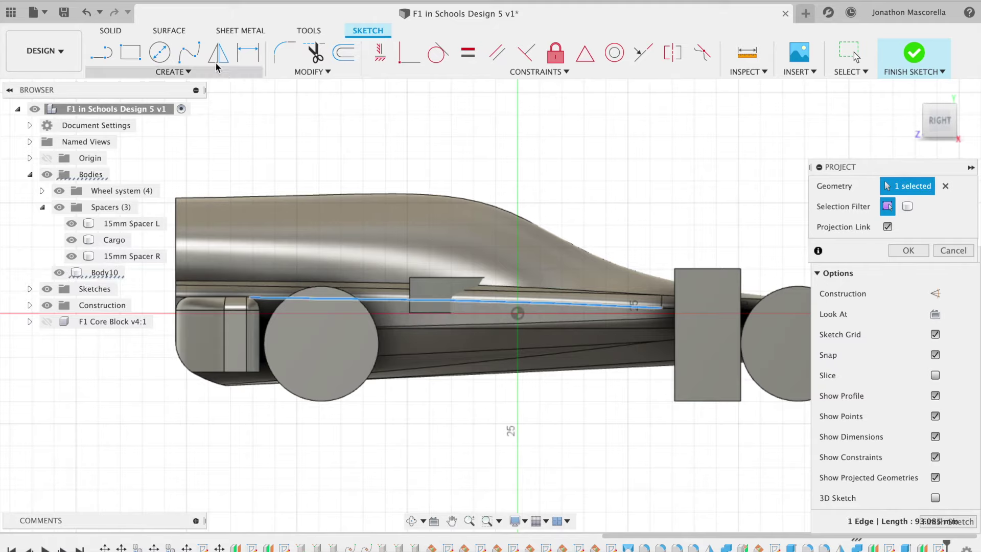
Step: Draw a three-point fit point spline along the projected edge, from behind the front wheel to the edge's rear endpoint
click(190, 53)
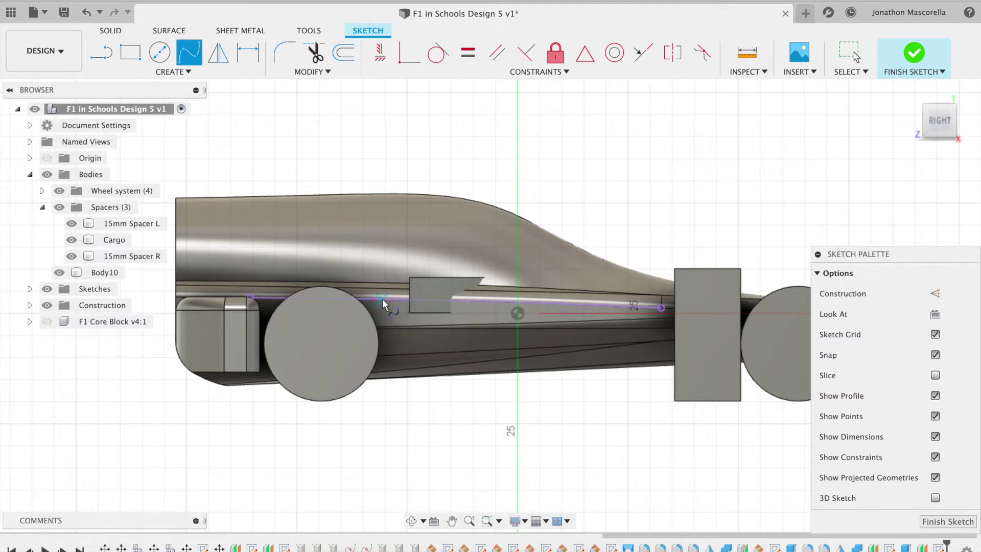
click(382, 299)
click(505, 303)
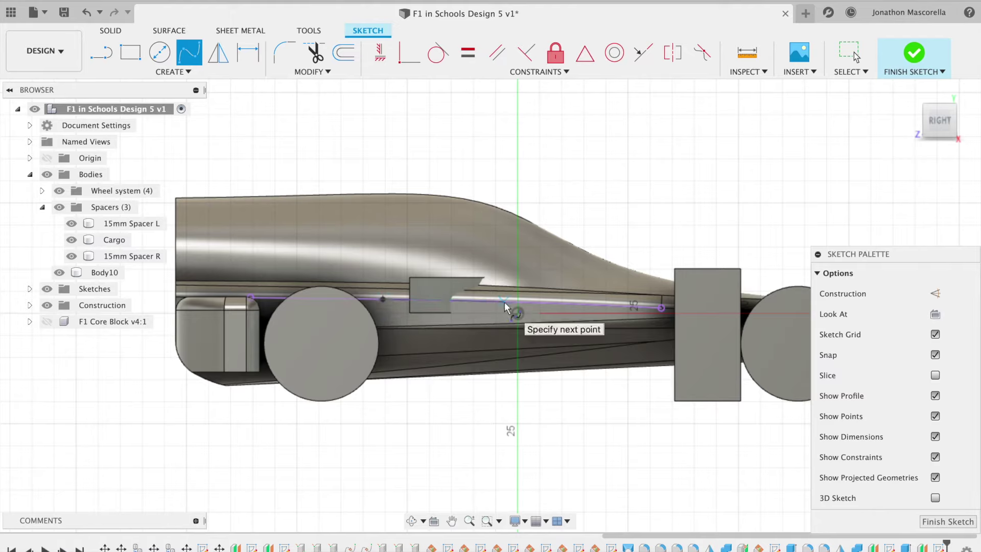
click(662, 310)
click(660, 341)
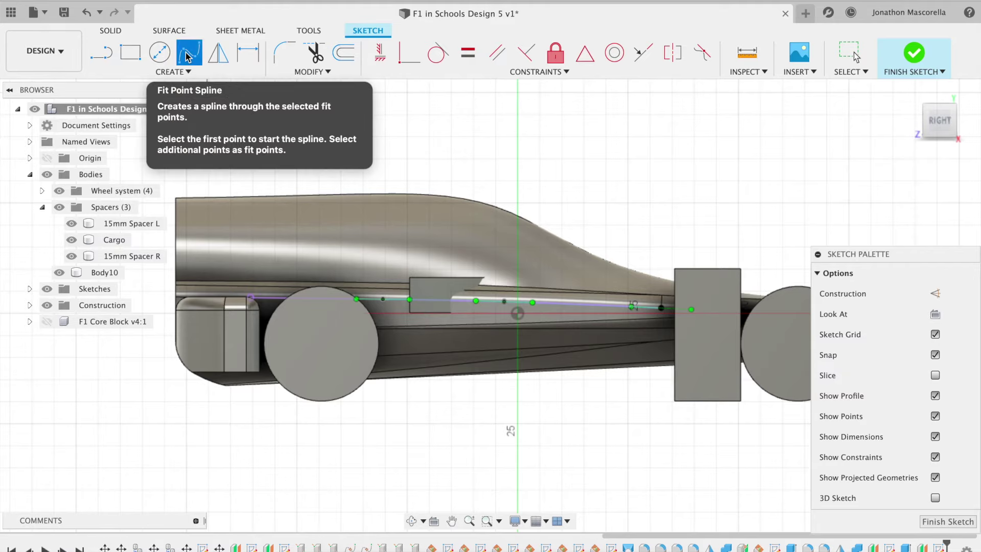
Step: Draw 4 mm vertical lines downward from the spline's front and middle fit points
key(l)
click(382, 300)
text(4)
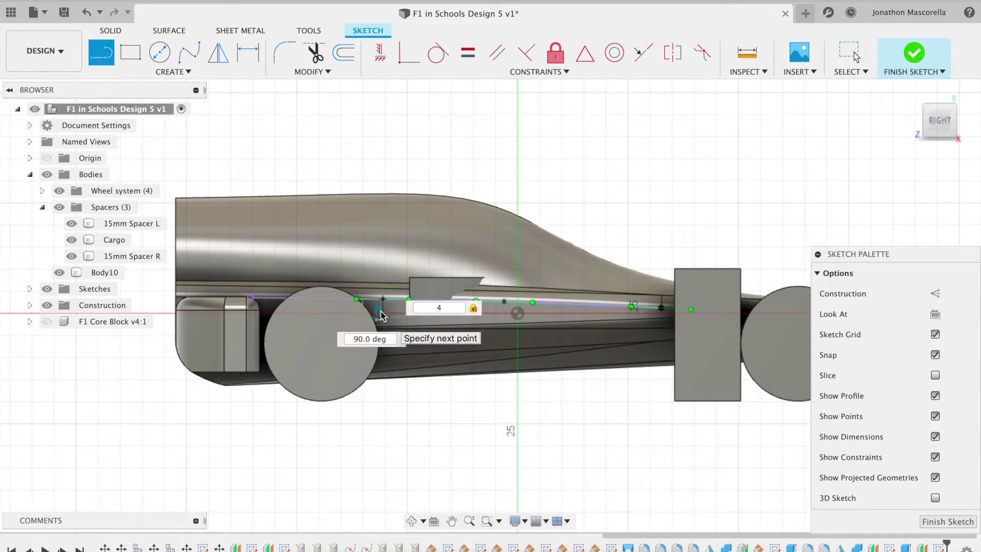
key(Return)
key(Escape)
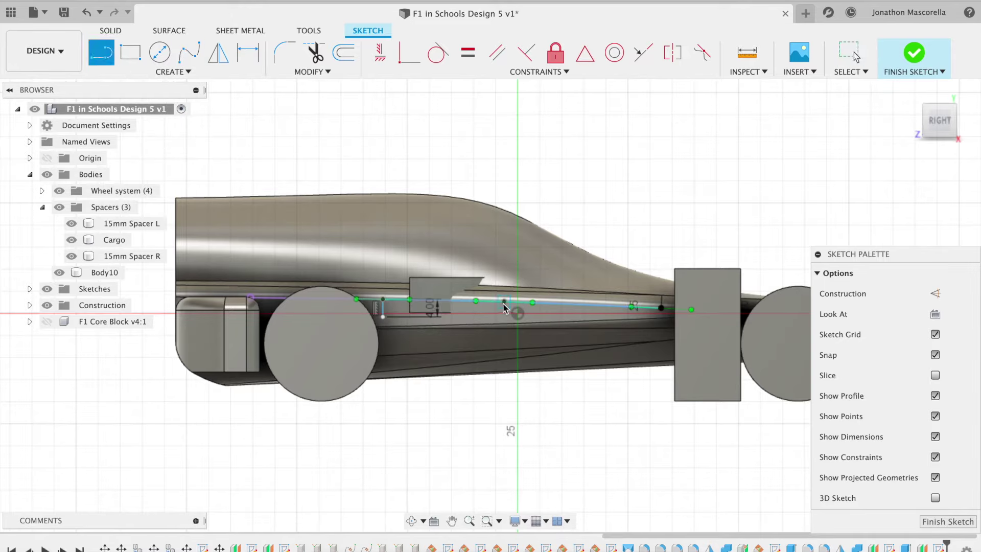
click(503, 304)
key(Return)
key(Escape)
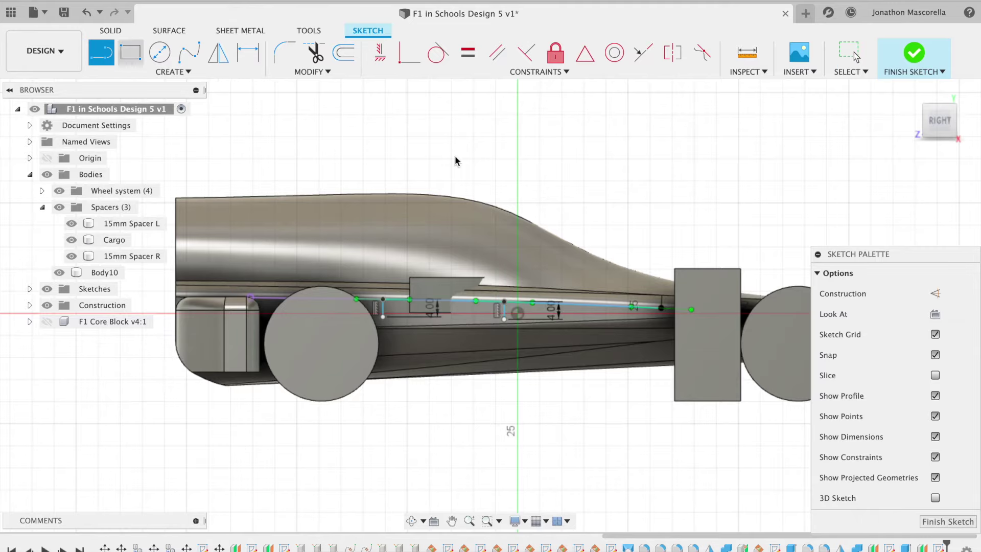
Step: Draw a 4 mm vertical line down from the spline's rear end and a spline through the three lines' lower ends
click(662, 309)
key(Escape)
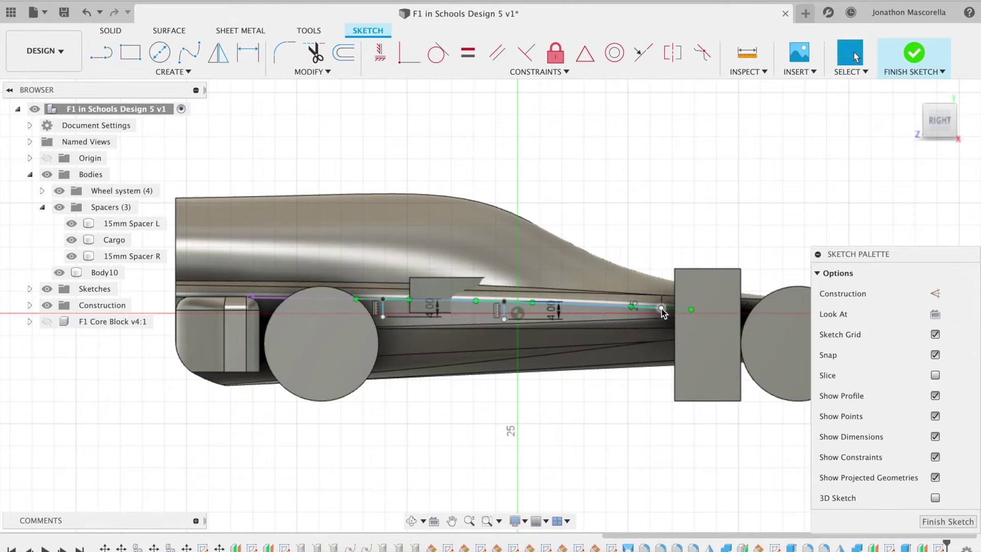
key(l)
click(662, 309)
text(4)
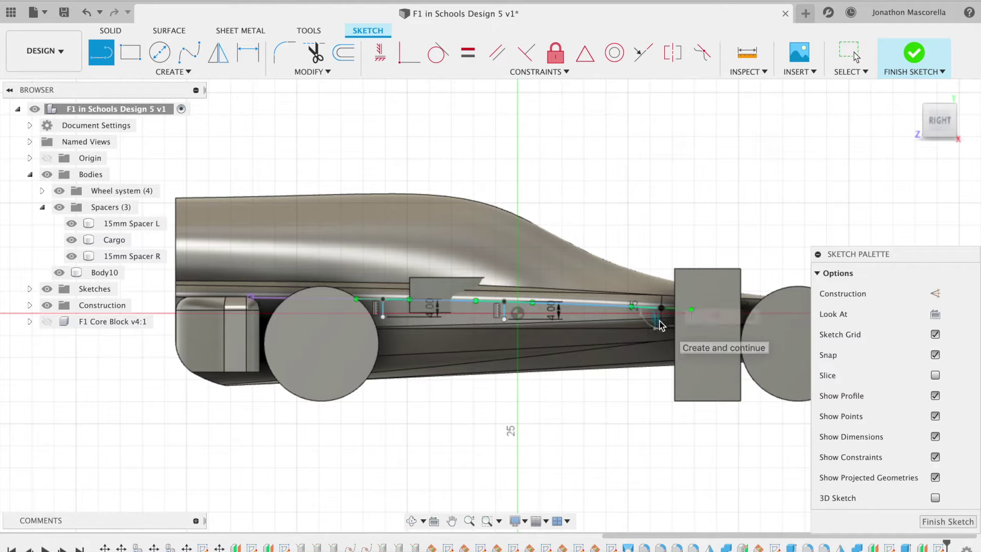
key(Return)
key(Escape)
click(188, 53)
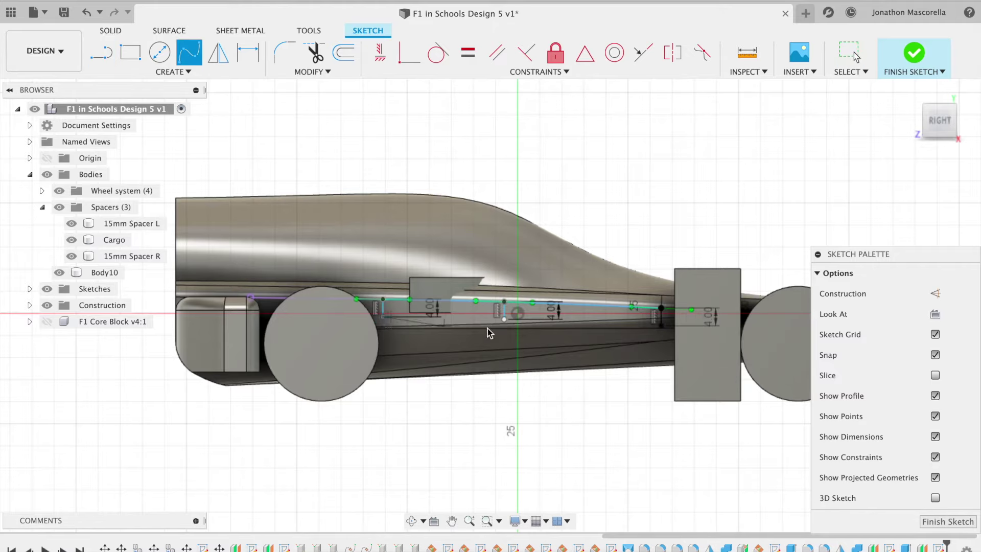
click(661, 359)
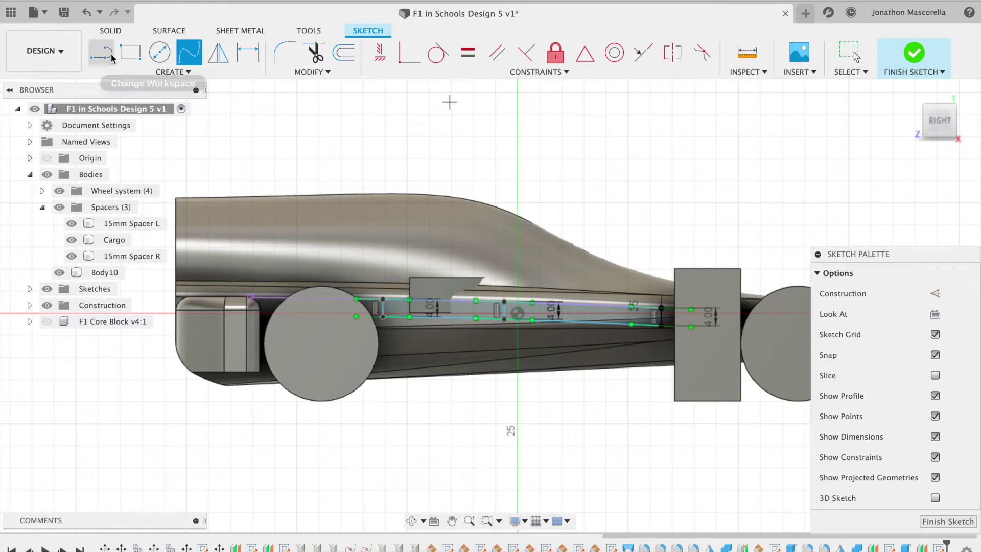
Step: Try to extrude the two side strip profiles 15 mm outward with the Cut operation
click(110, 30)
click(131, 52)
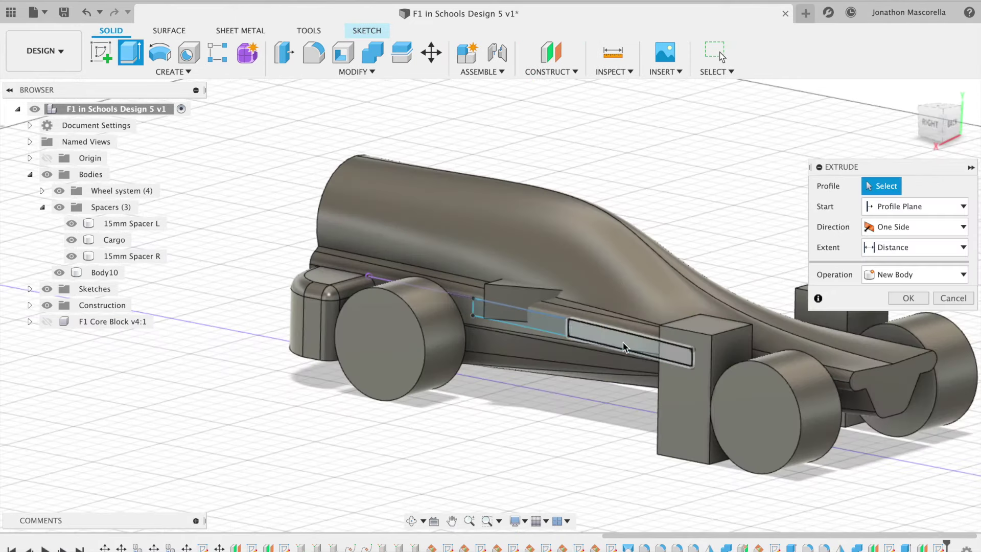
click(545, 326)
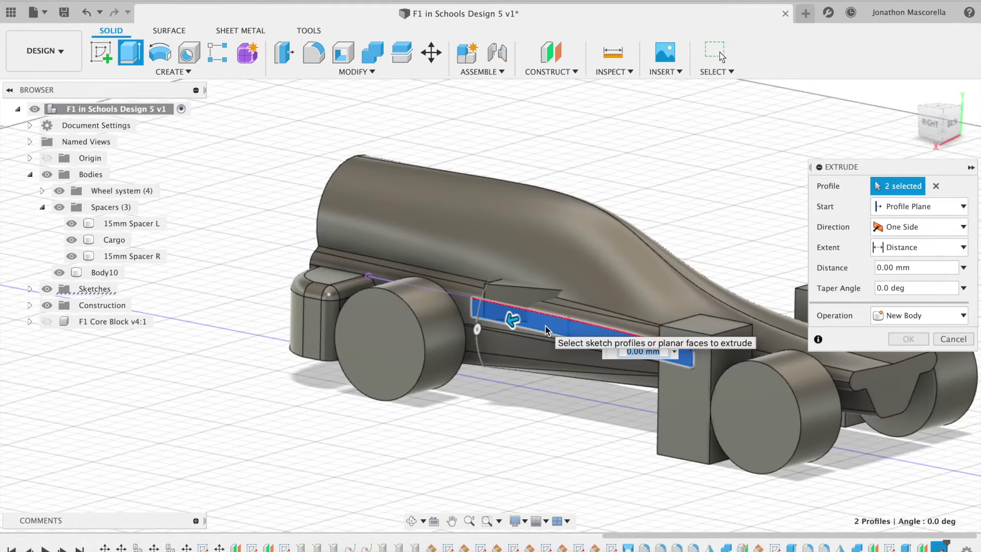
text(20)
click(934, 128)
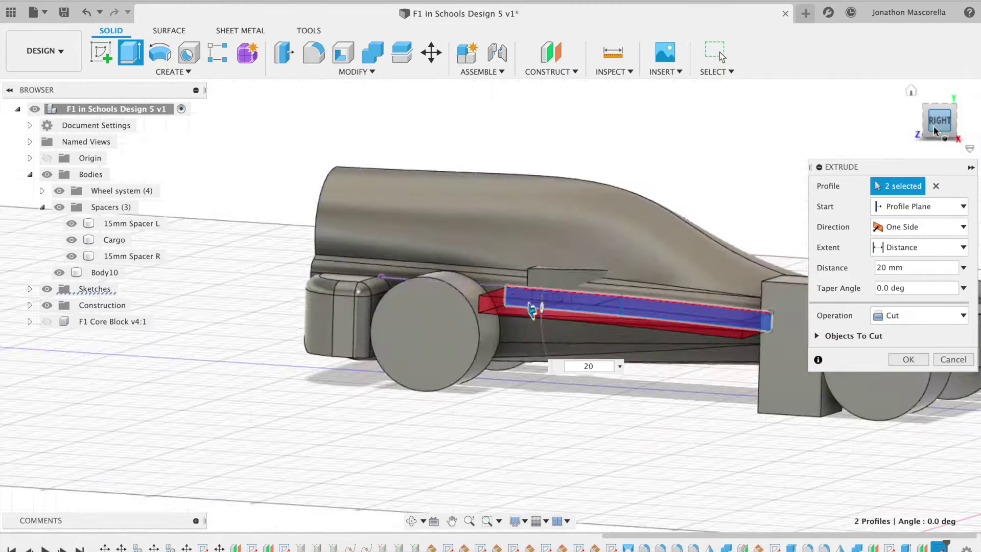
shift+middle_drag(957, 116, 921, 158)
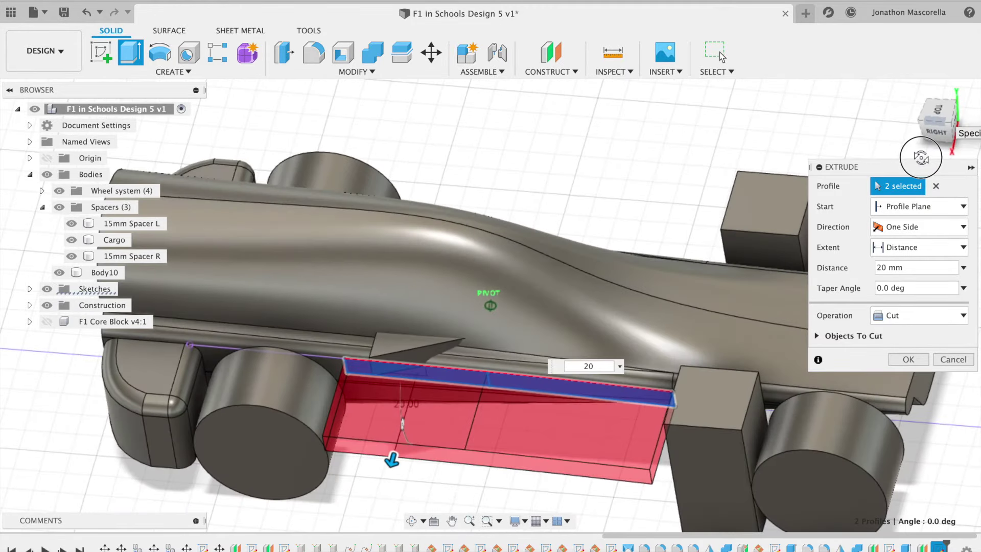
double_click(886, 268)
text(15)
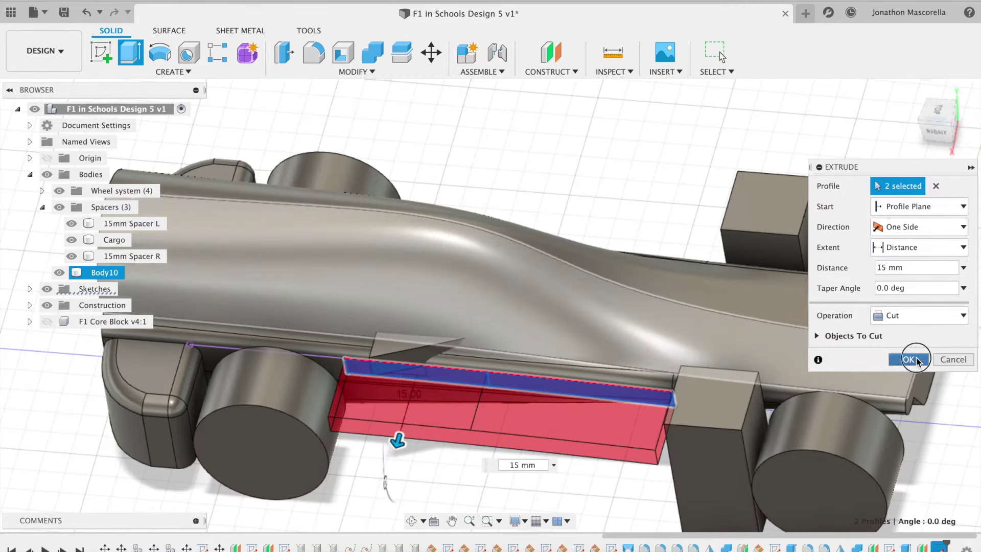
click(908, 359)
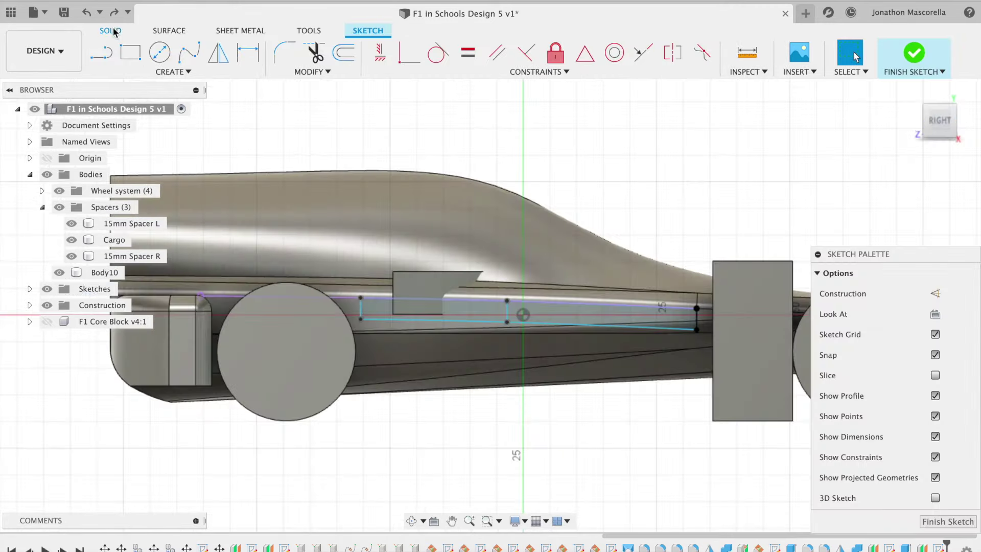
Step: Extrude the two side strip profiles outward as a new body between the front wheel and the rear spacer
click(130, 51)
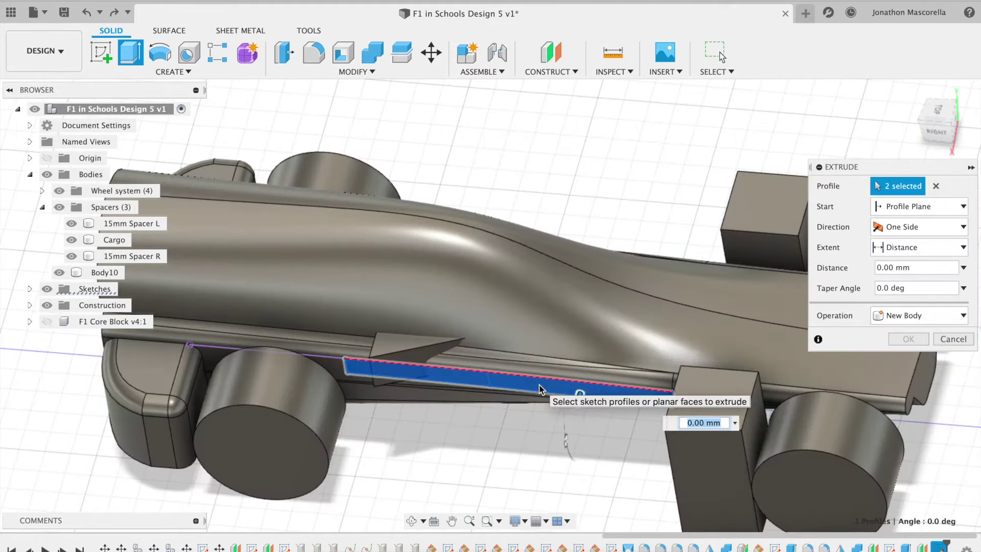
click(538, 384)
click(919, 316)
click(905, 380)
click(909, 339)
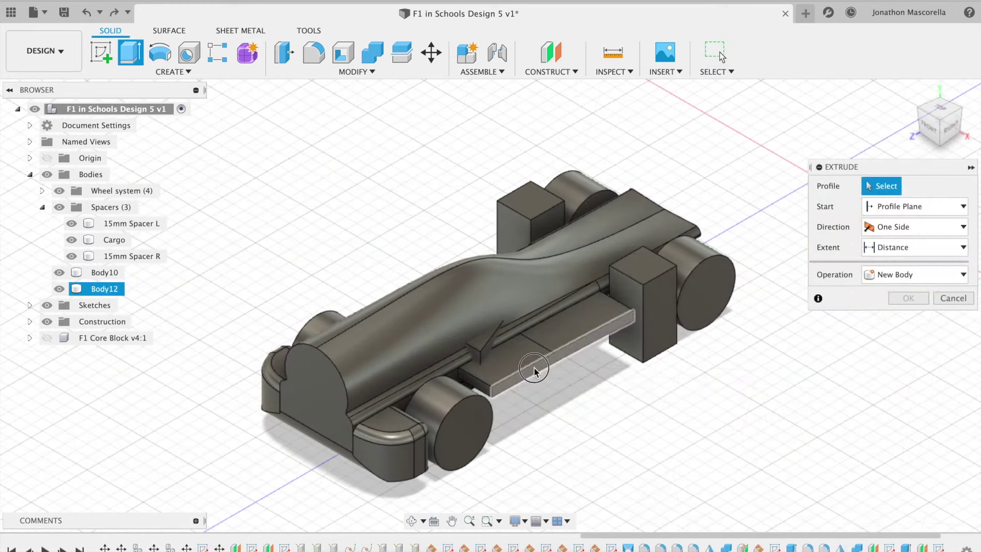
Step: Extrude the outer face of the new side plate by 1 mm
click(535, 369)
text(1)
key(Return)
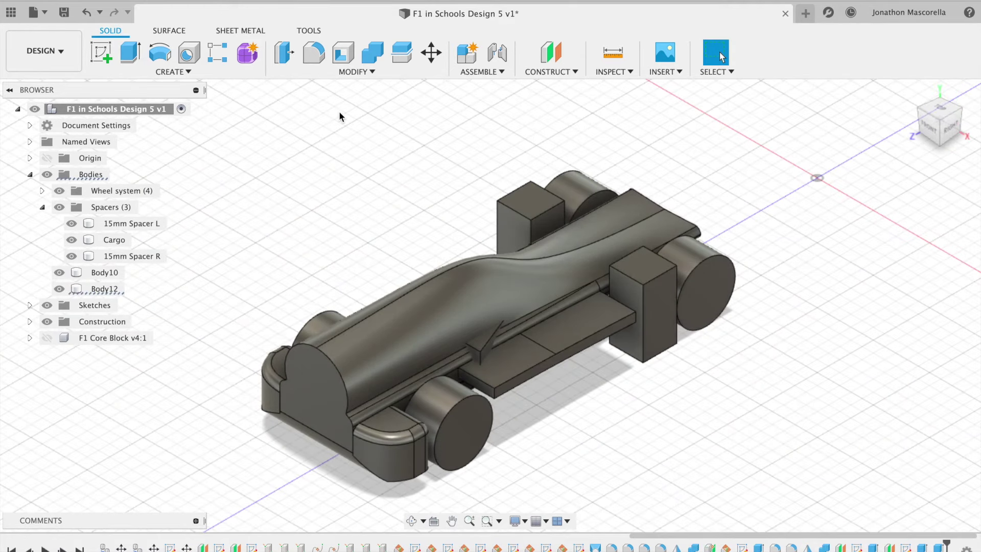
Step: Create an offset plane at 0 mm on the side plate's outer face and start a sketch on it
click(551, 52)
click(552, 360)
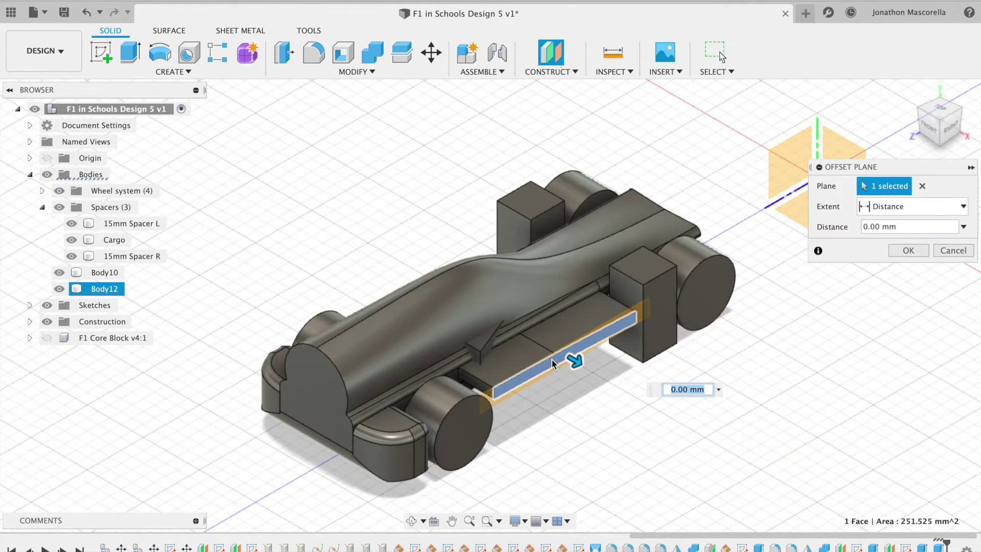
key(Return)
click(102, 54)
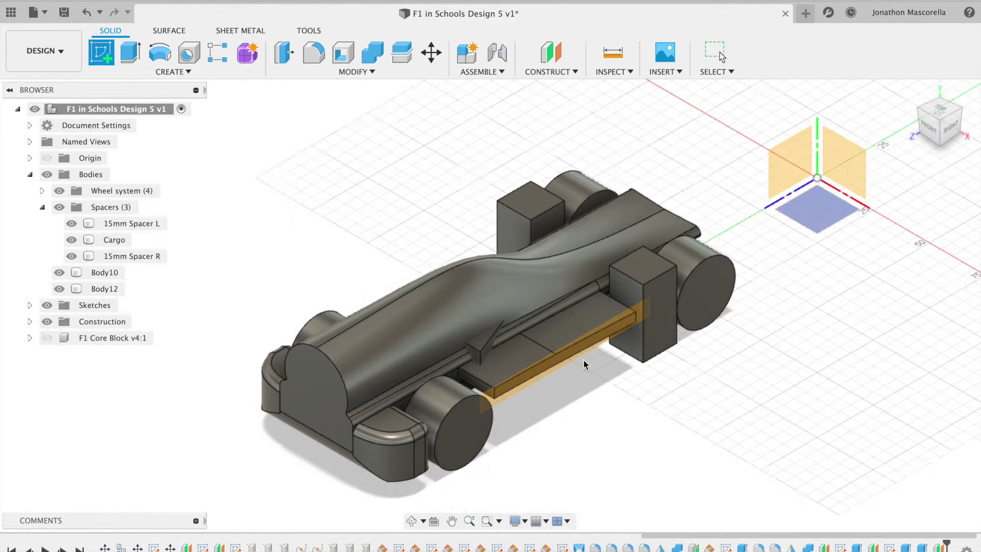
click(569, 351)
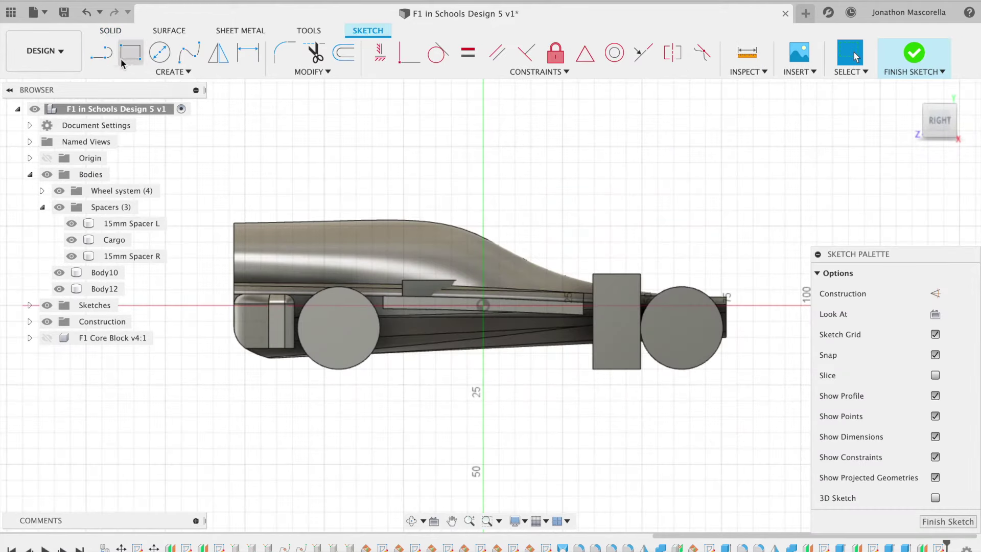
Step: Draw a vertical line 16 mm long downward from the side plate's lower corner beside the large-end wheel
click(101, 52)
scroll(386, 306, up, 5)
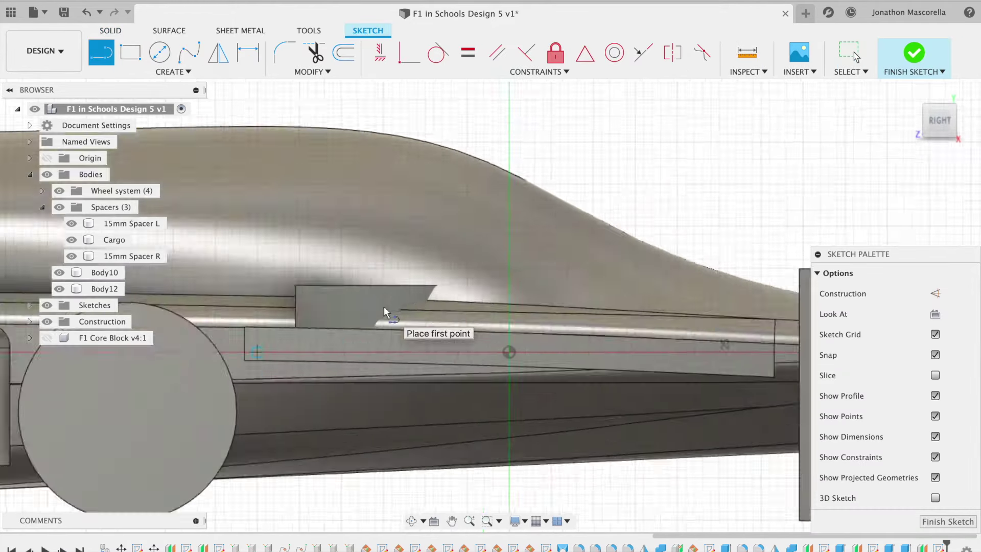
scroll(385, 309, down, 2)
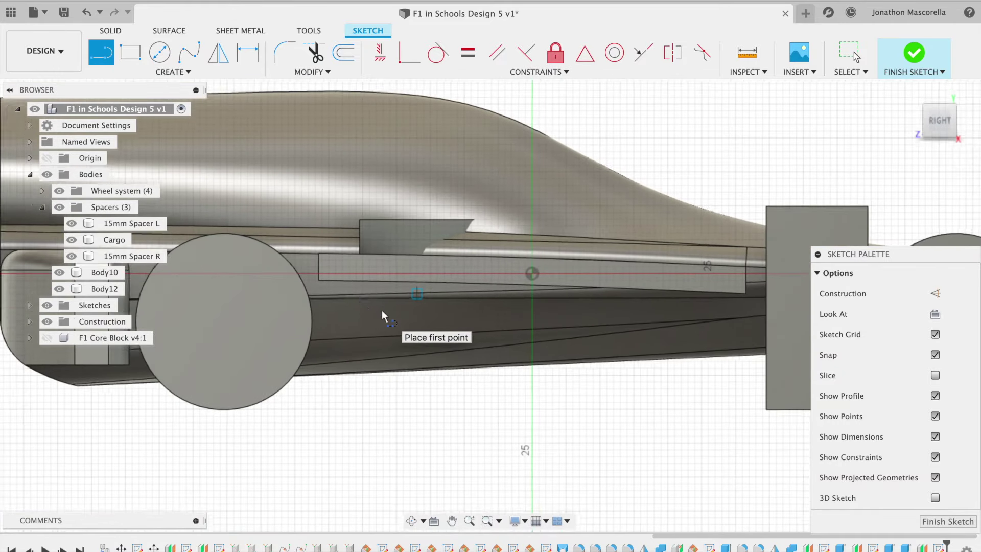
click(314, 278)
click(741, 292)
key(Return)
key(l)
click(314, 279)
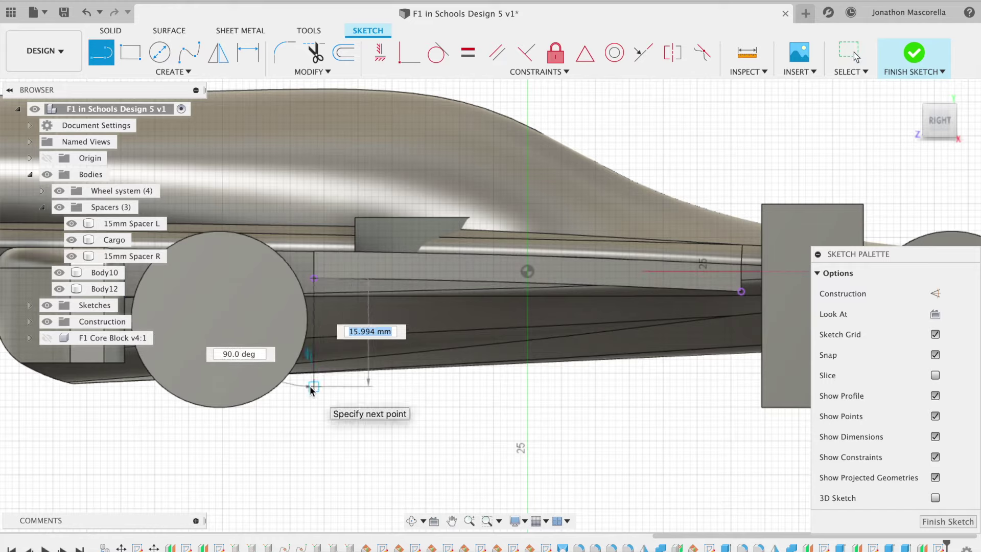
text(16)
key(Tab)
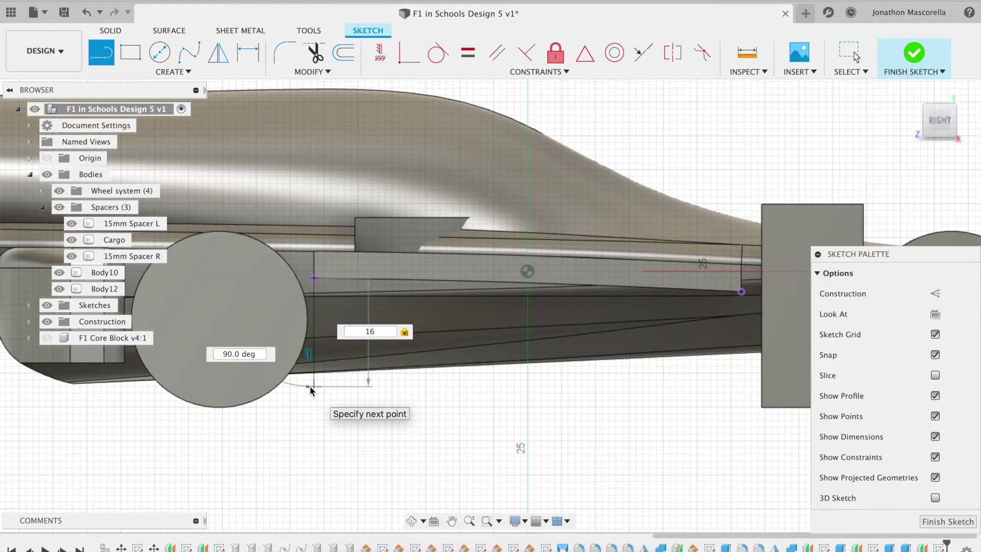
key(Return)
key(Escape)
Step: Draw a vertical line down from the plate's opposite lower corner and join both lower ends with a horizontal line
click(101, 52)
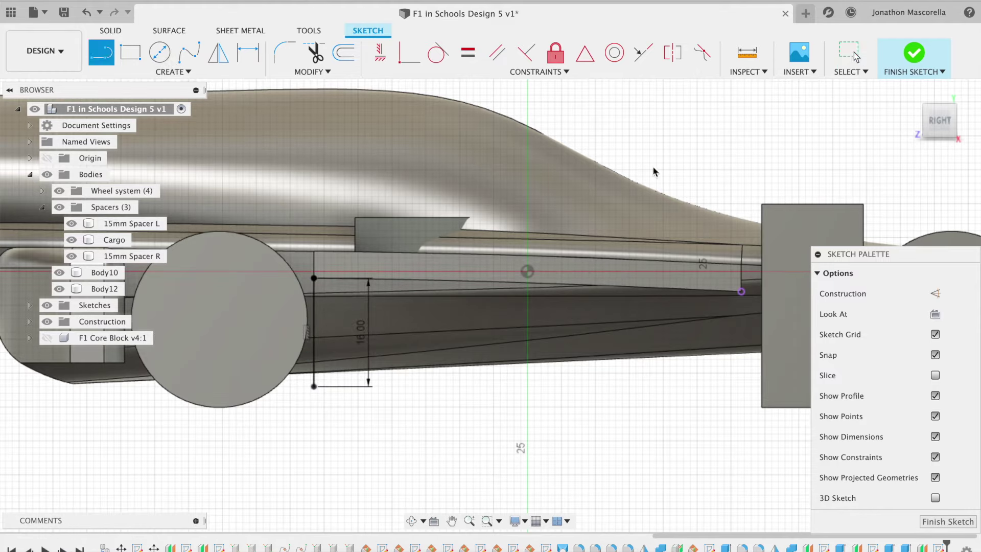
click(741, 298)
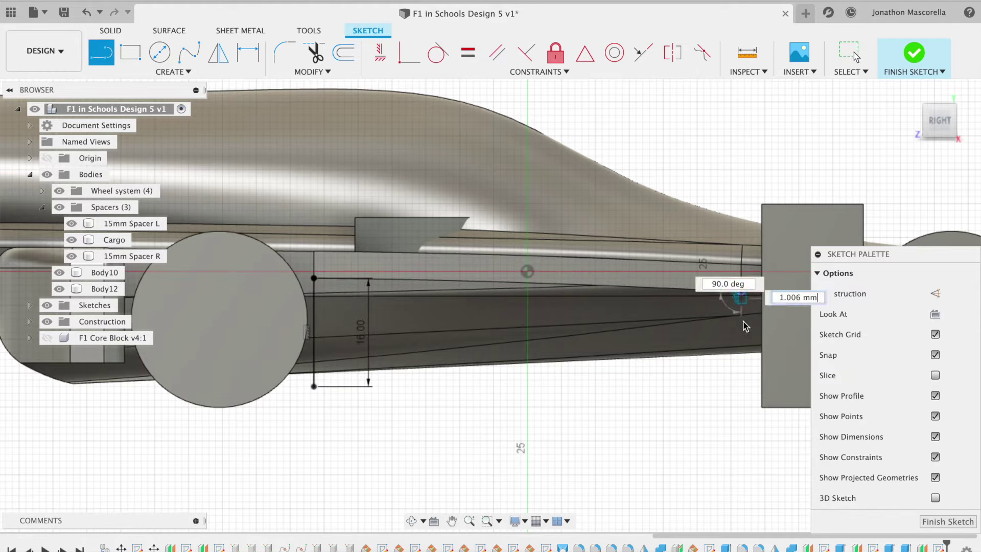
click(742, 387)
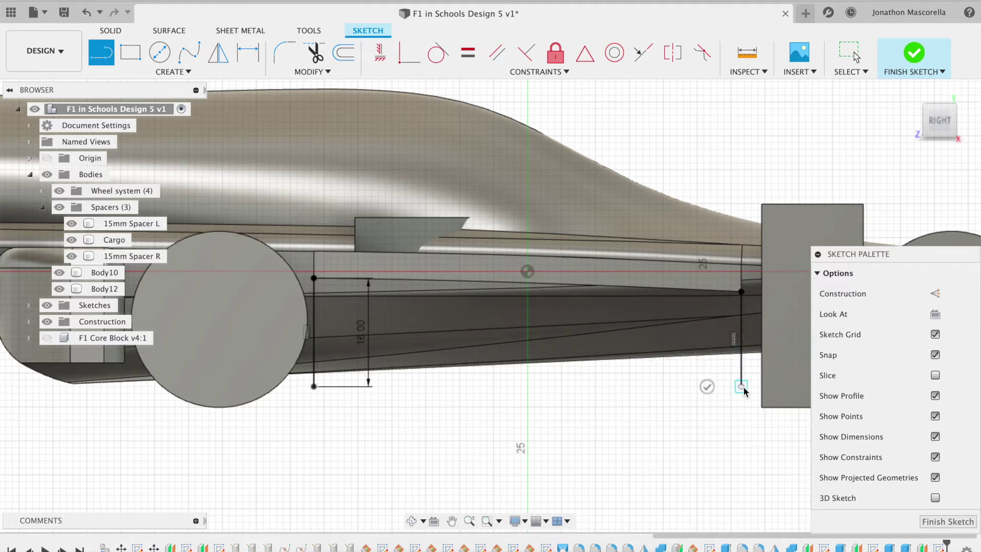
click(314, 386)
key(Escape)
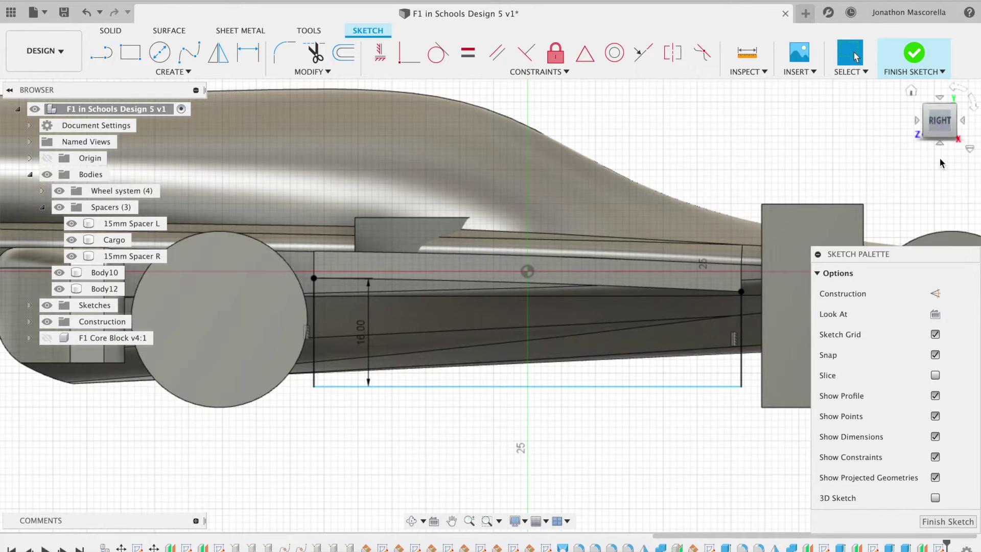
key(Delete)
key(l)
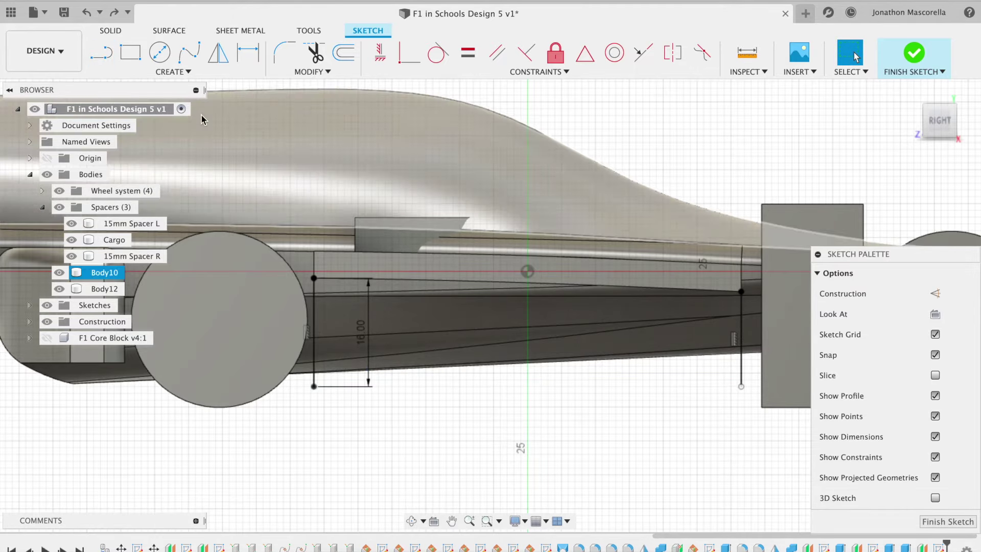
click(314, 387)
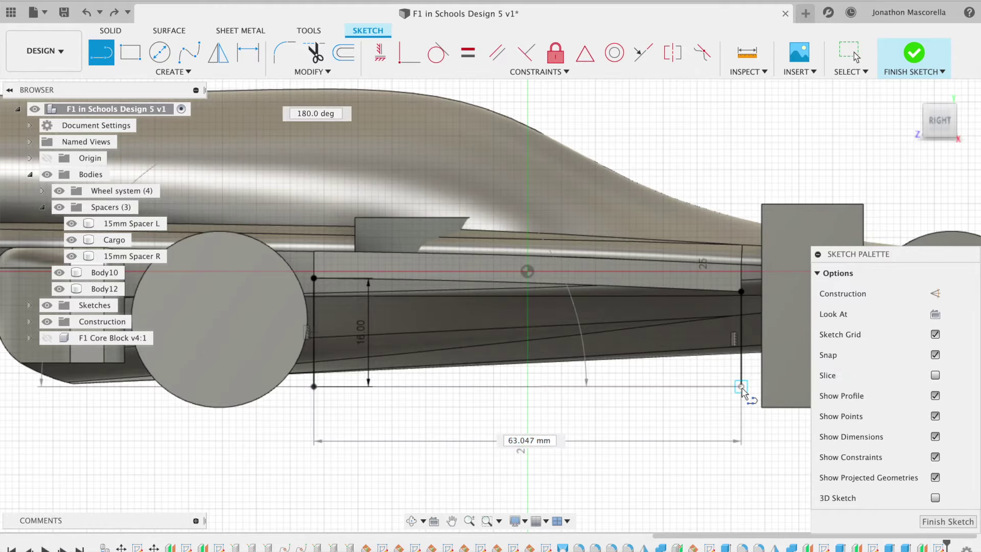
click(742, 386)
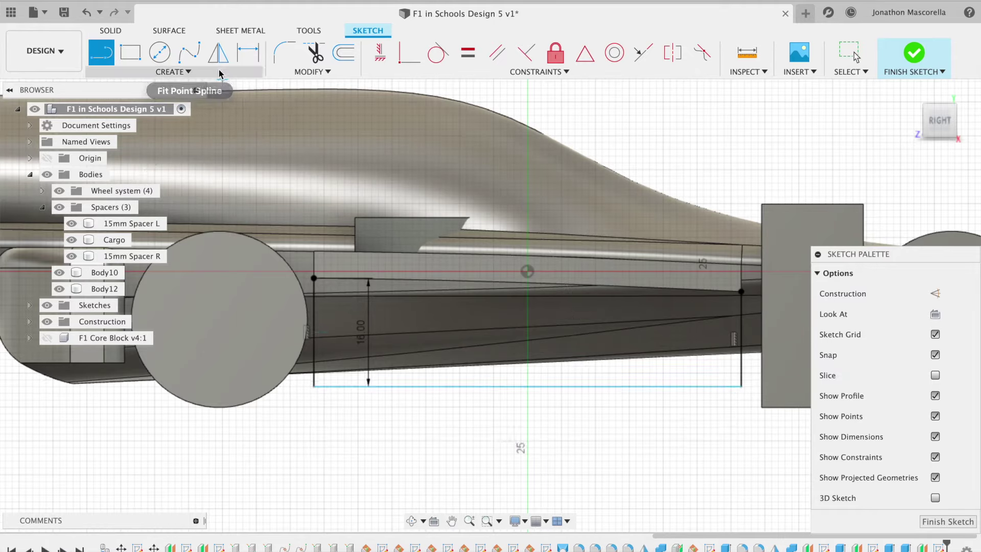
Step: Project the side plate's lower edge into the sketch and trace it with a fit point spline between the two corners
key(p)
click(617, 288)
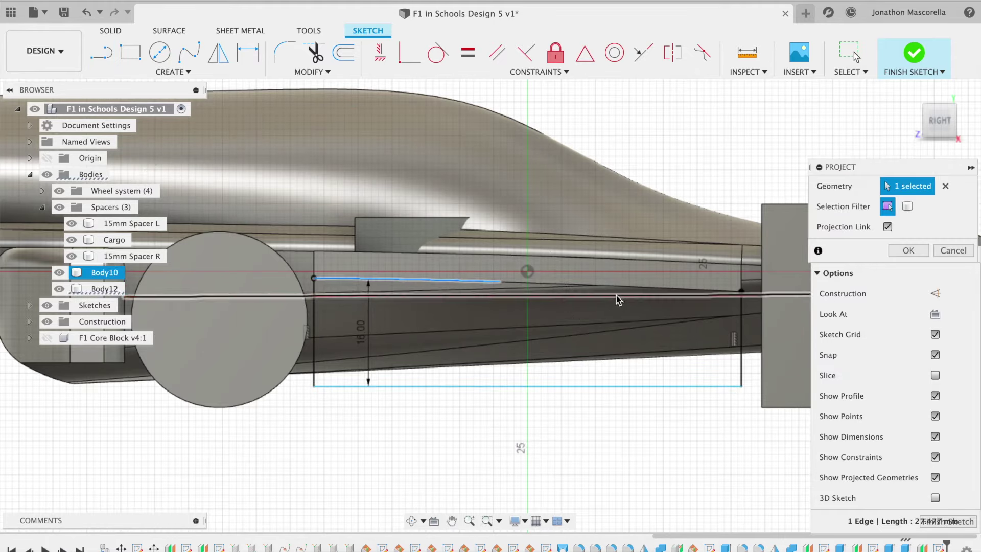
key(Return)
click(195, 58)
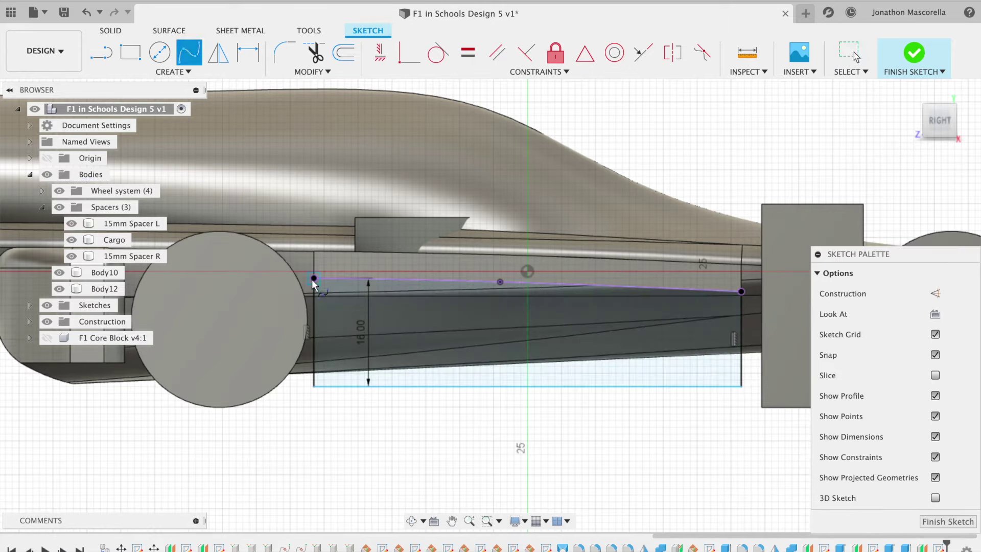
click(500, 282)
double_click(742, 292)
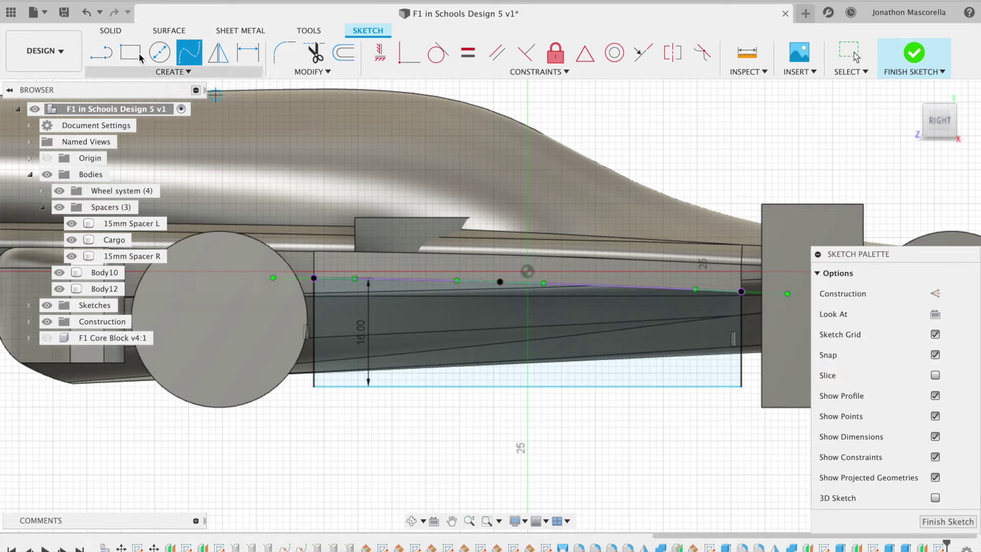
Step: Extrude the closed end-piece profile by -3 mm and join it to the side plate
key(e)
text(3)
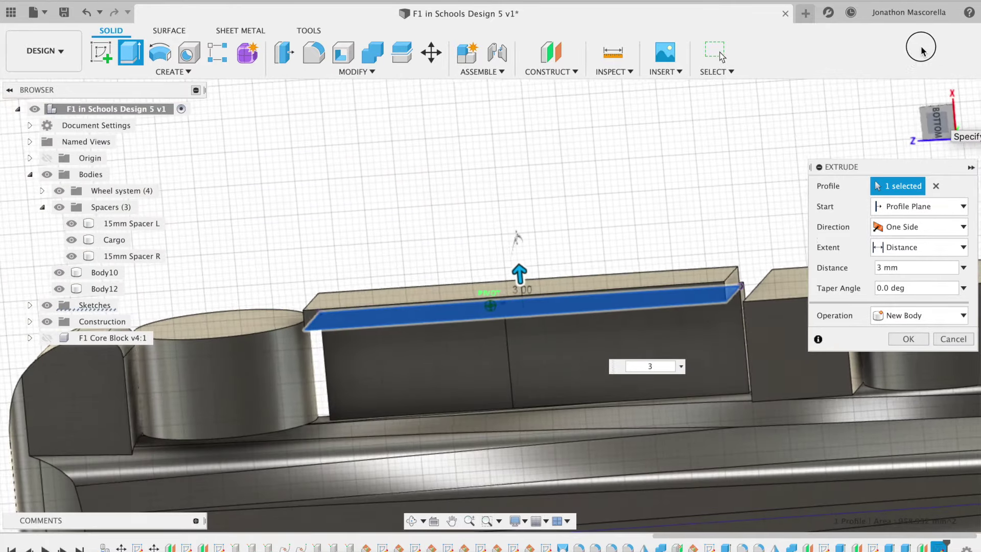
shift+middle_drag(922, 53, 872, 78)
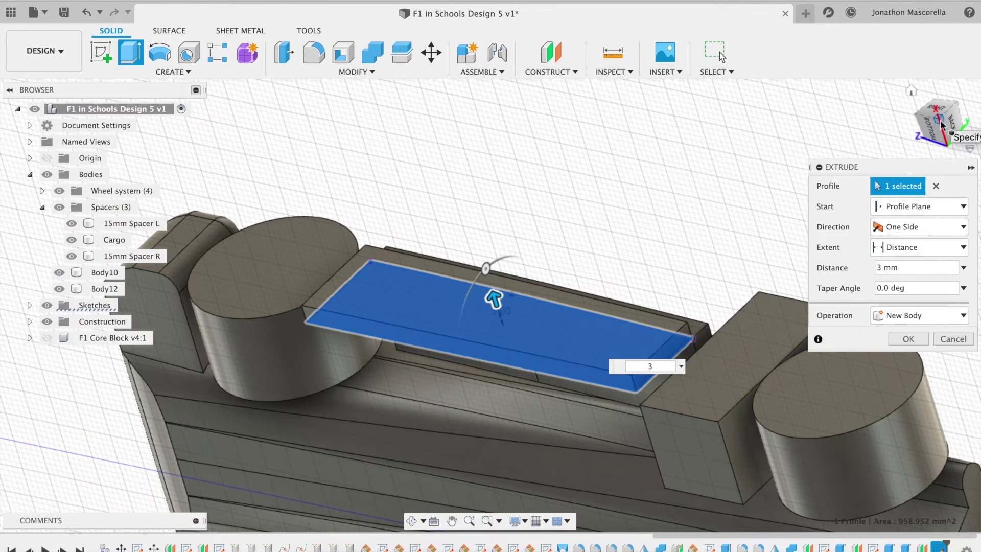
text(-3)
shift+middle_drag(900, 117, 897, 50)
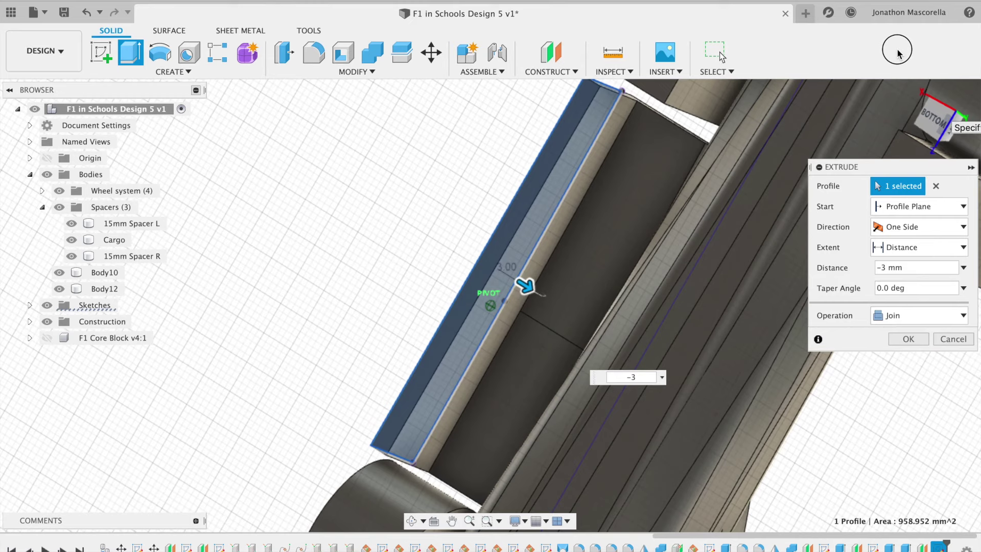
key(Return)
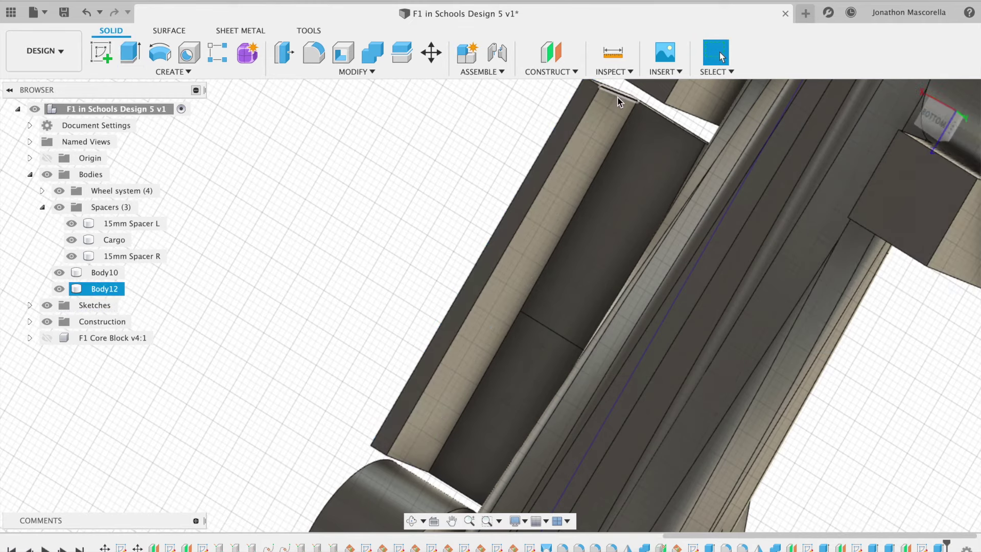
Step: Hide the bodies in the Spacers folder
click(935, 106)
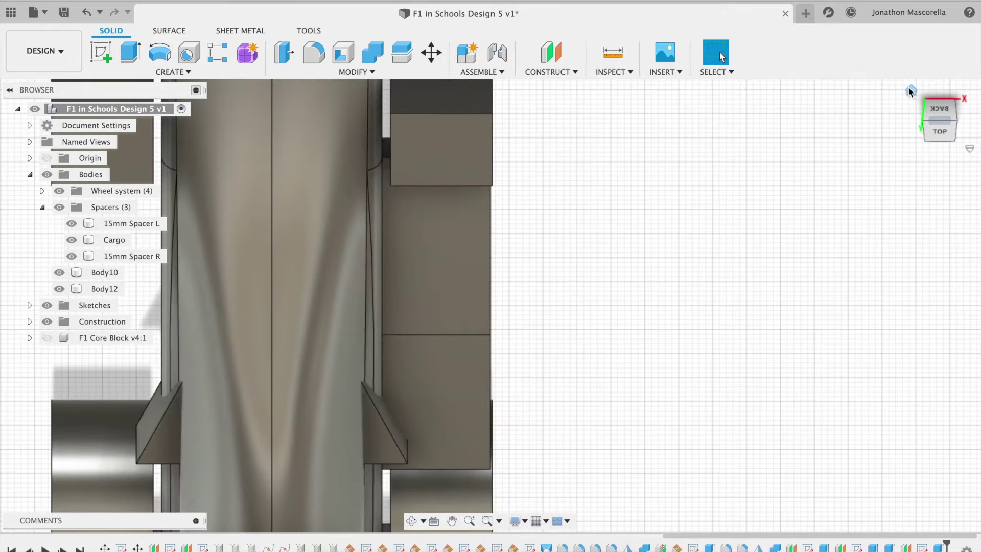
click(911, 91)
click(60, 207)
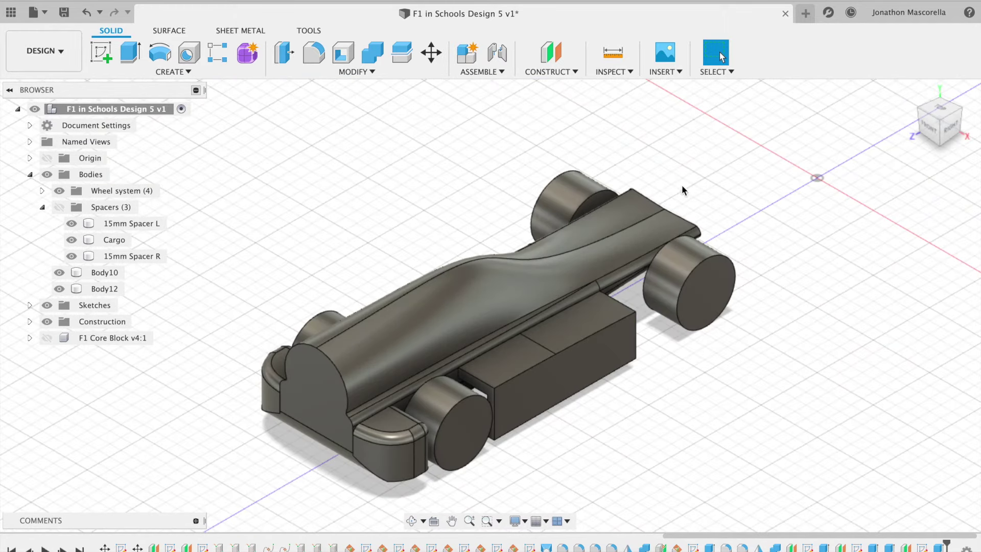
click(962, 108)
Step: Fillet the four end edges of the side plate and its outer end piece nearest the nose with a 1.5 mm radius
click(318, 52)
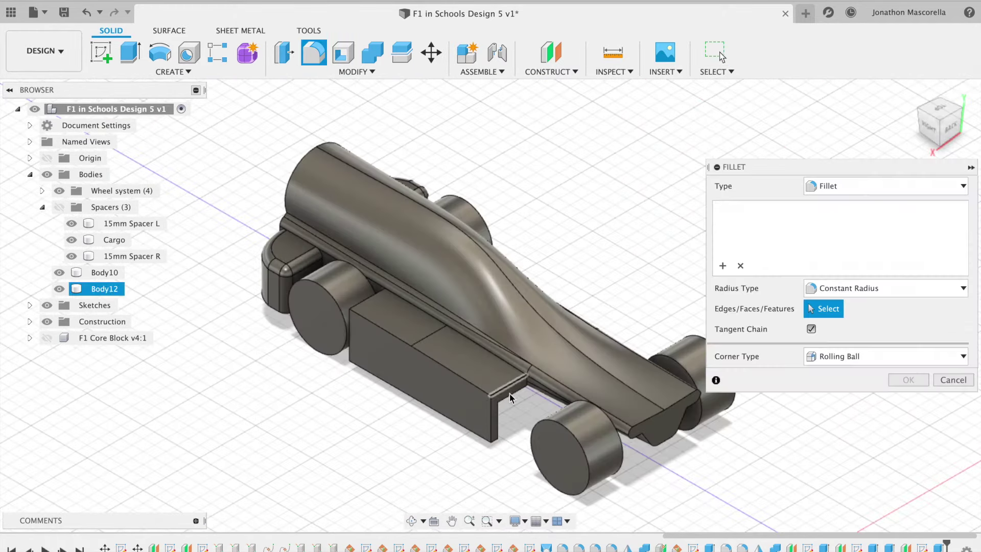
click(509, 398)
click(495, 413)
click(503, 393)
click(503, 393)
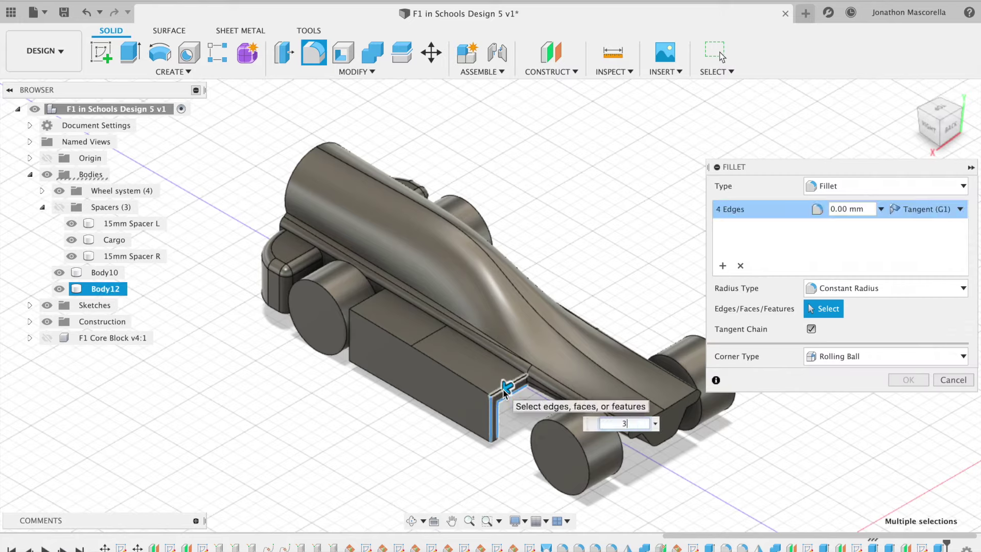
text(3)
key(BackSpace)
text(1.5)
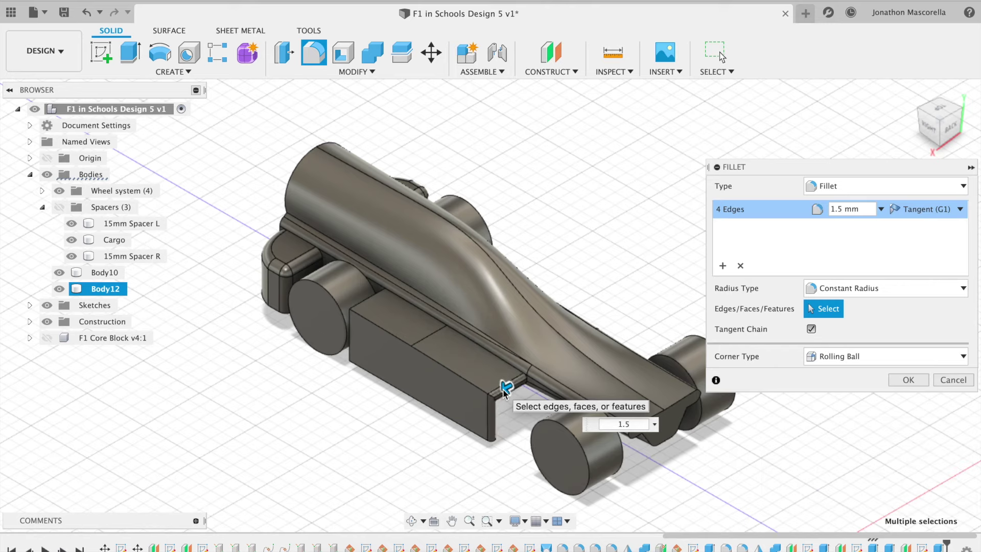
key(Return)
click(373, 51)
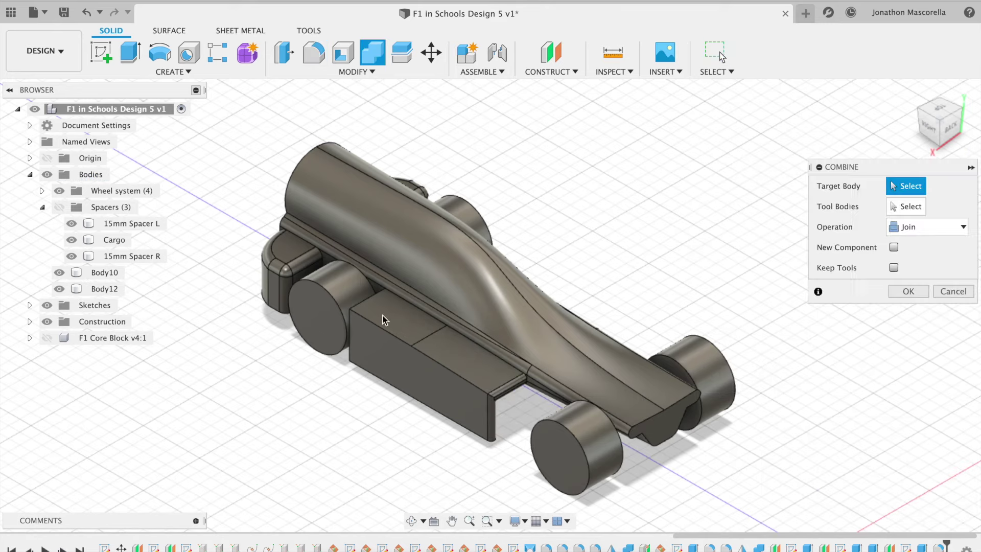
click(419, 351)
click(955, 291)
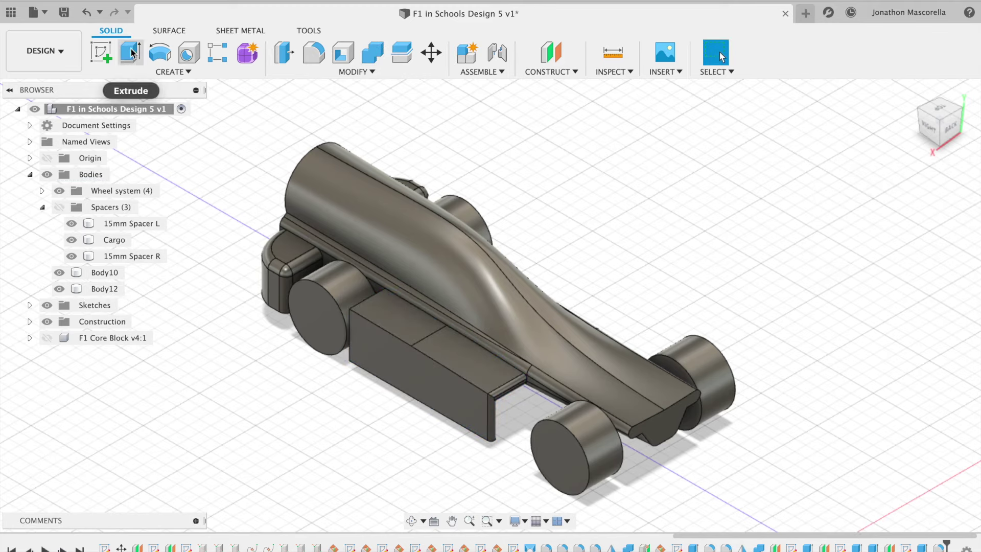
Step: Mirror the side plate body to the car's other side across the centre plane of the temporarily shown F1 Core Block
click(142, 76)
click(113, 361)
click(458, 372)
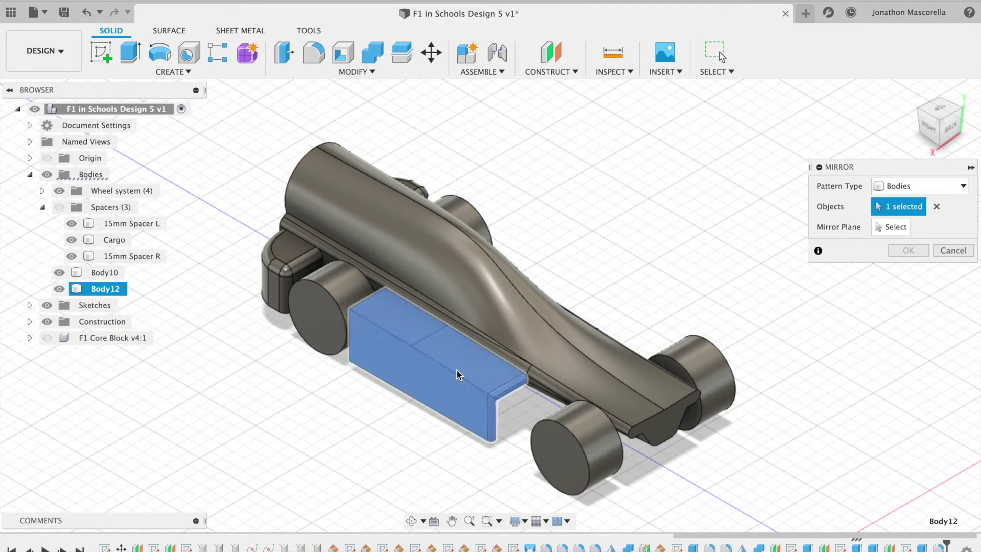
click(47, 337)
click(762, 248)
click(908, 250)
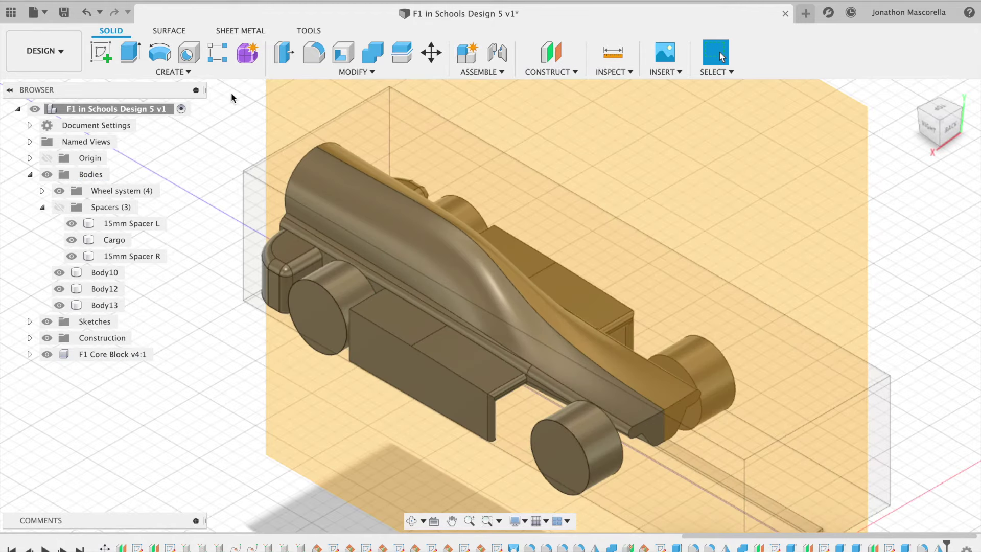
click(47, 355)
Step: Combine both side plate bodies with the main car body using the Join operation
mouse_move(491, 305)
shift+middle_down()
mouse_move(882, 114)
mouse_move(828, 130)
mouse_move(957, 121)
mouse_move(475, 316)
shift+middle_up()
click(373, 53)
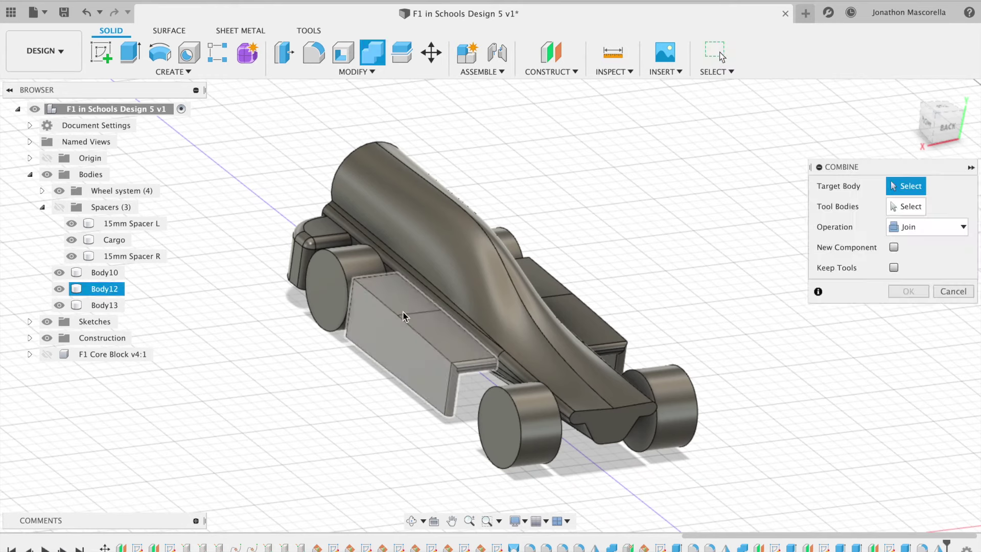
click(405, 313)
click(572, 310)
click(450, 235)
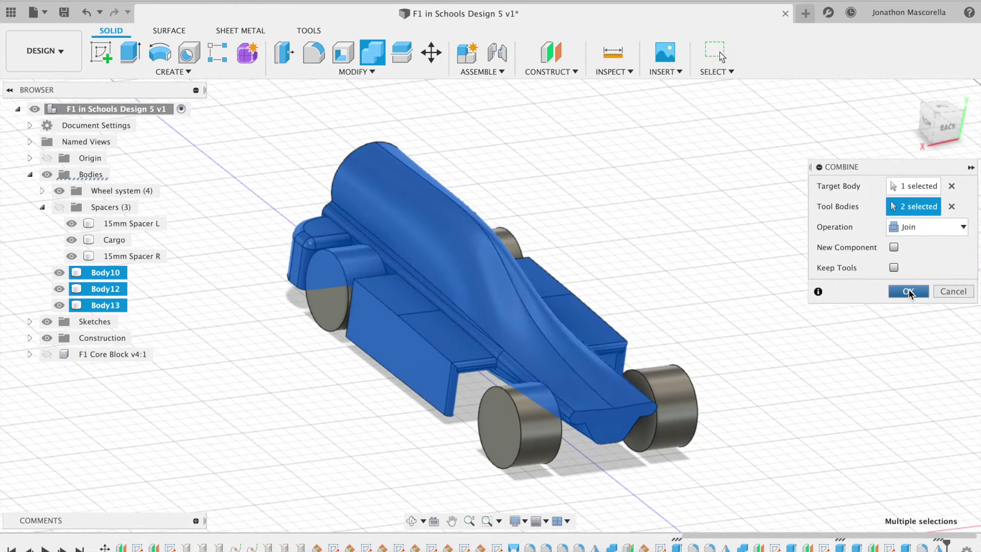
click(930, 129)
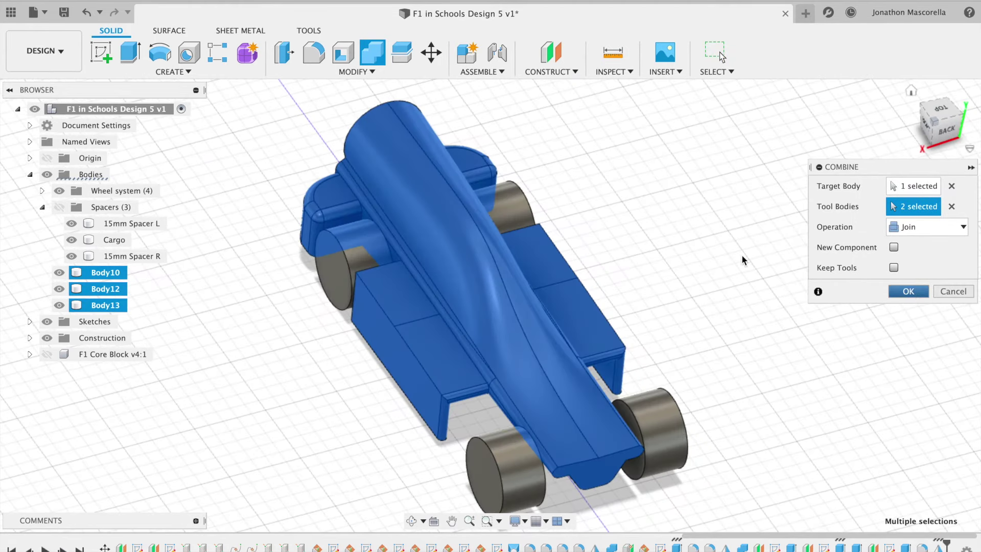
key(Return)
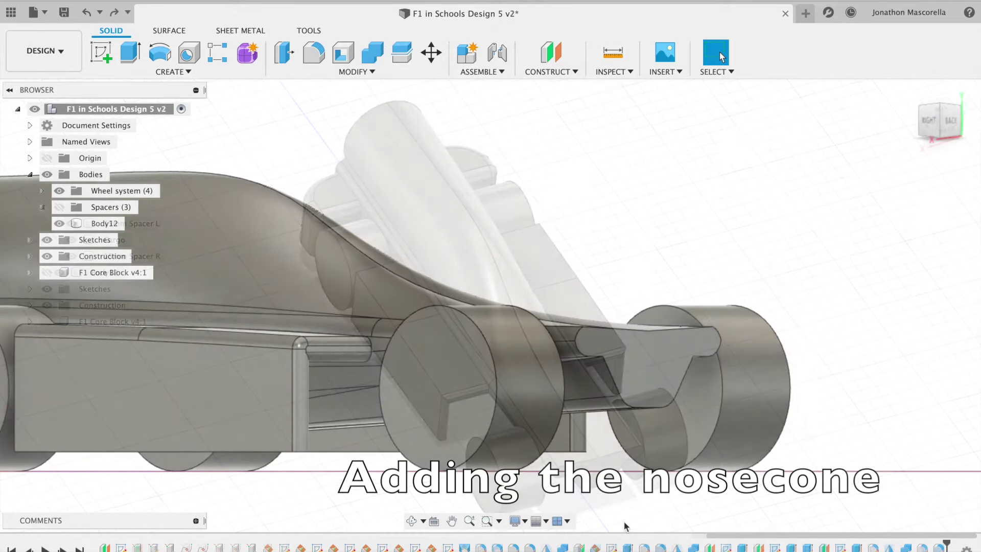
Step: Create a sketch on the flat end face of the car's narrow nose end and project the face outline into it
key(l)
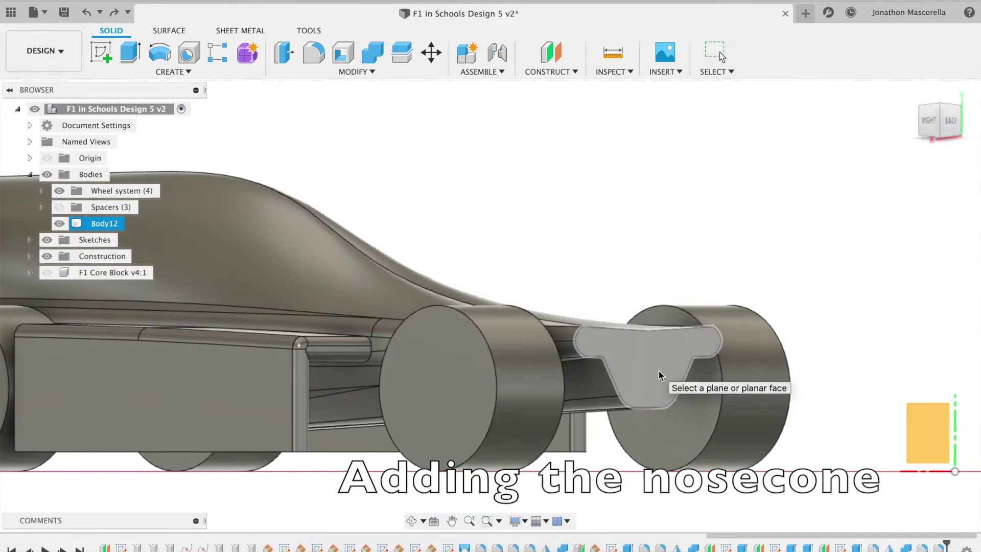
click(660, 372)
click(639, 352)
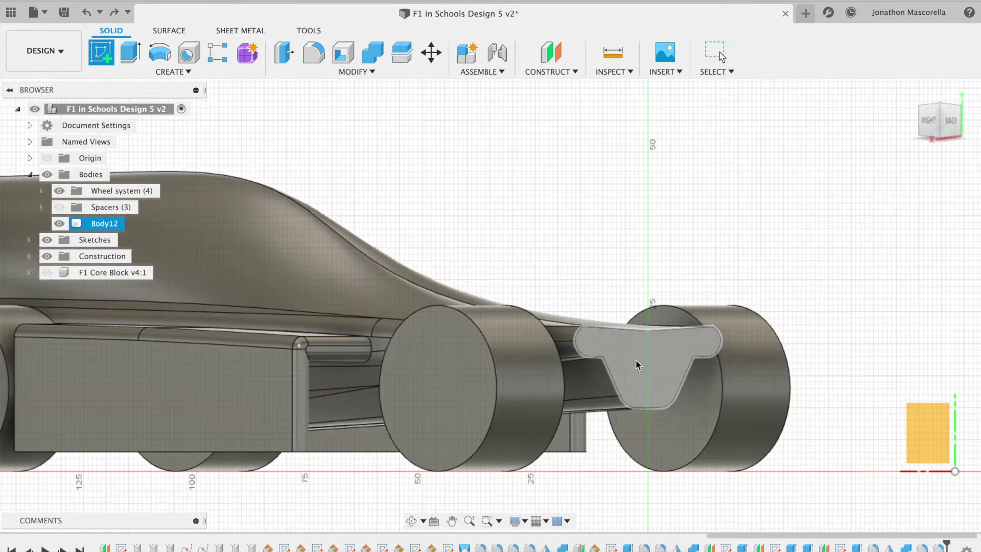
key(p)
click(541, 310)
key(Return)
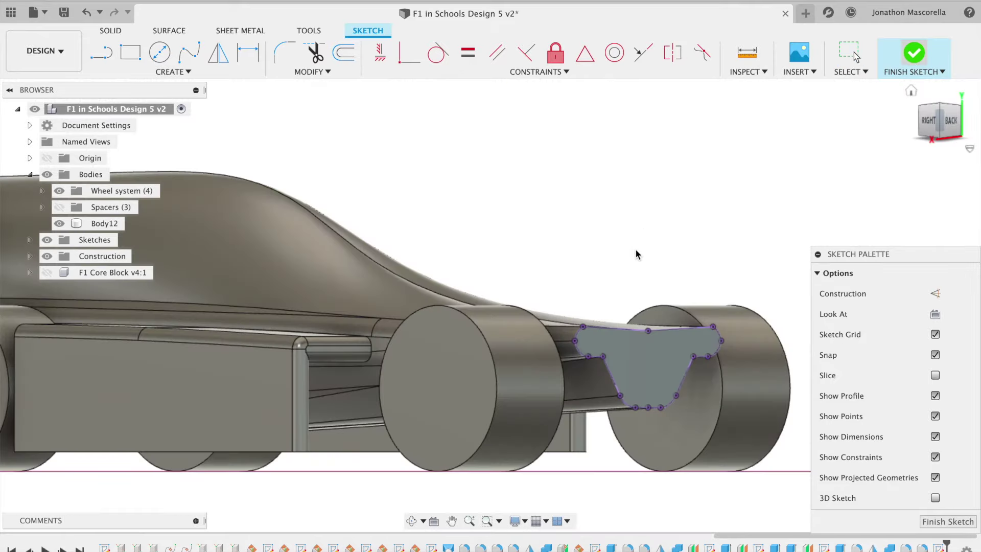
click(914, 52)
Step: Create a construction plane offset 30 mm outward from the flat end face of the car's nose
click(550, 71)
click(554, 93)
click(658, 350)
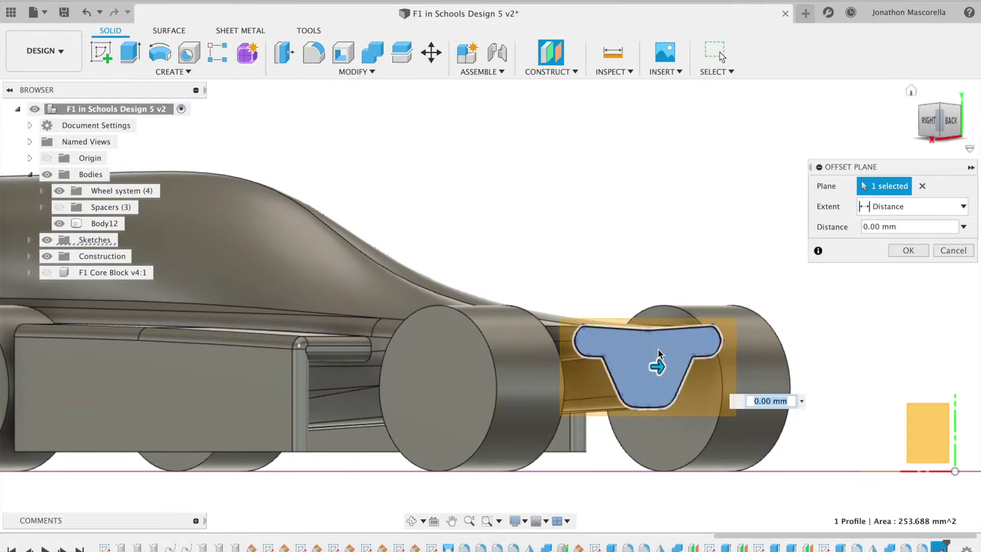
text(30)
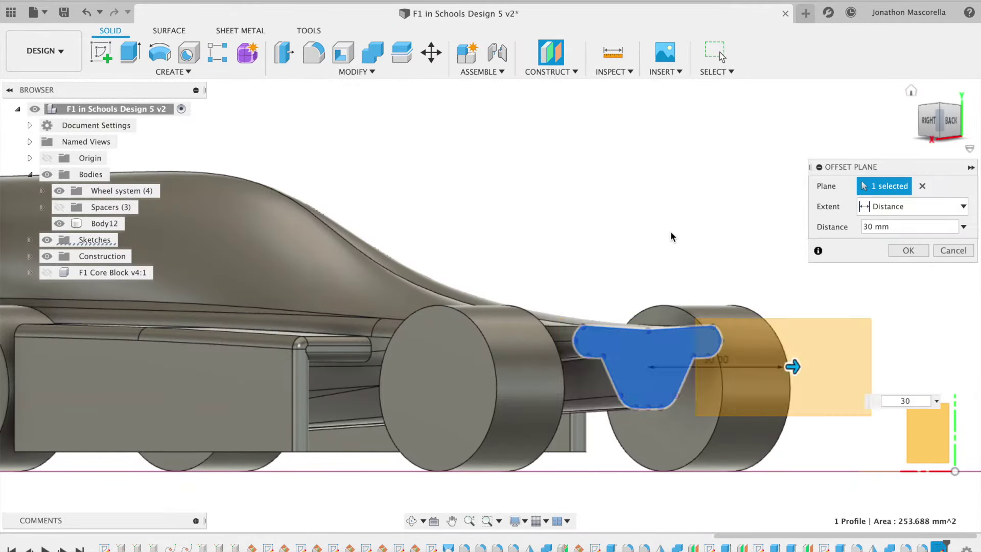
key(Return)
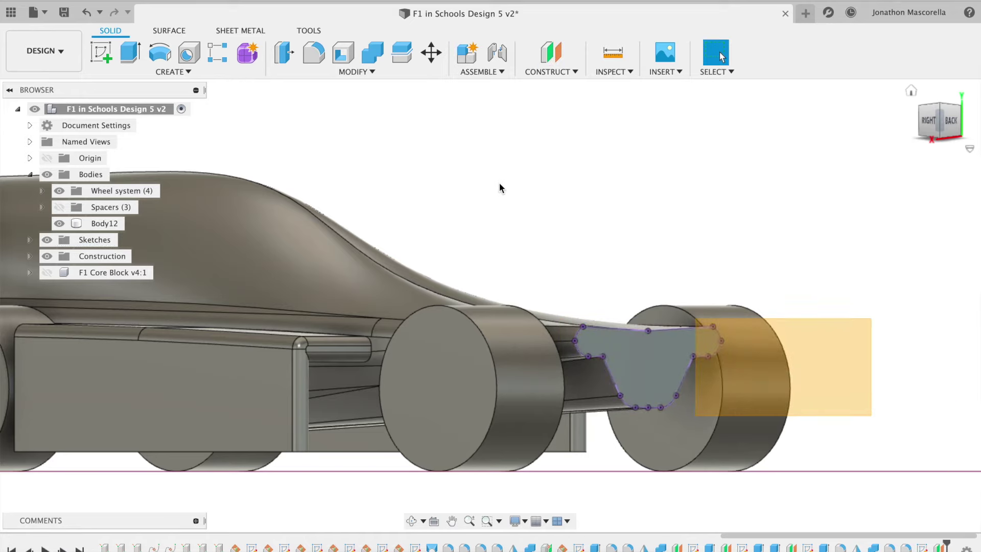
Step: Create a sketch on the offset plane and project the nine corner and arc points of the nose profile's wide upper part
click(100, 51)
click(745, 354)
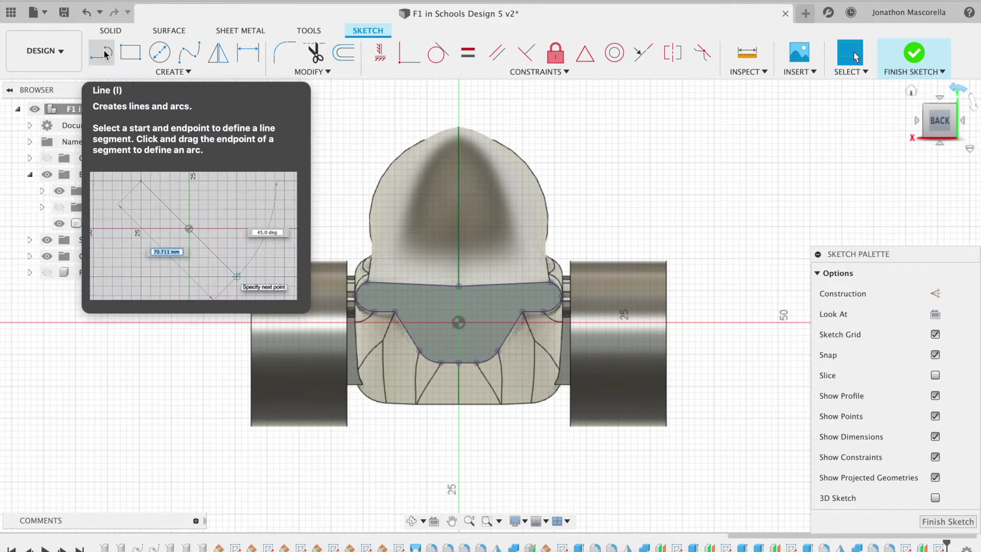
key(p)
click(438, 317)
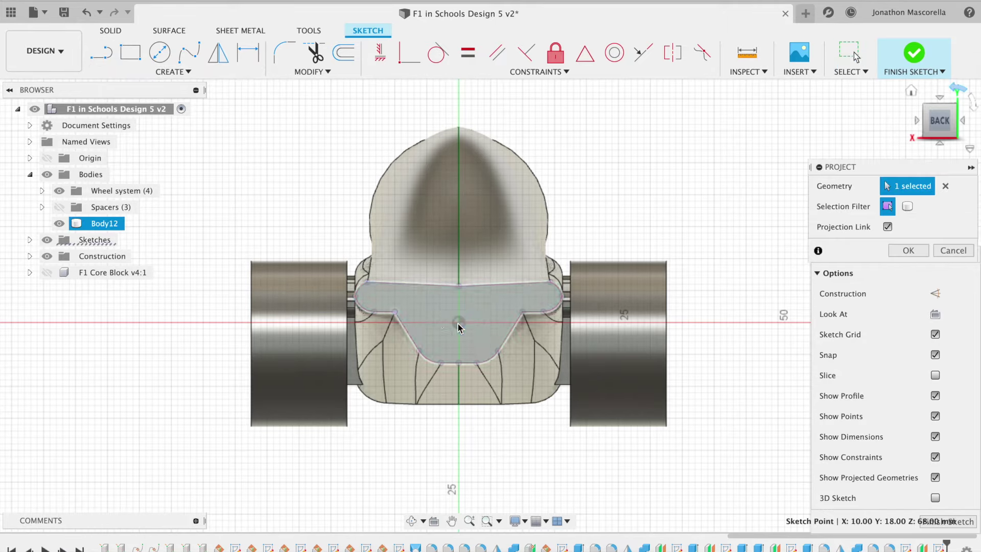
click(367, 283)
click(459, 286)
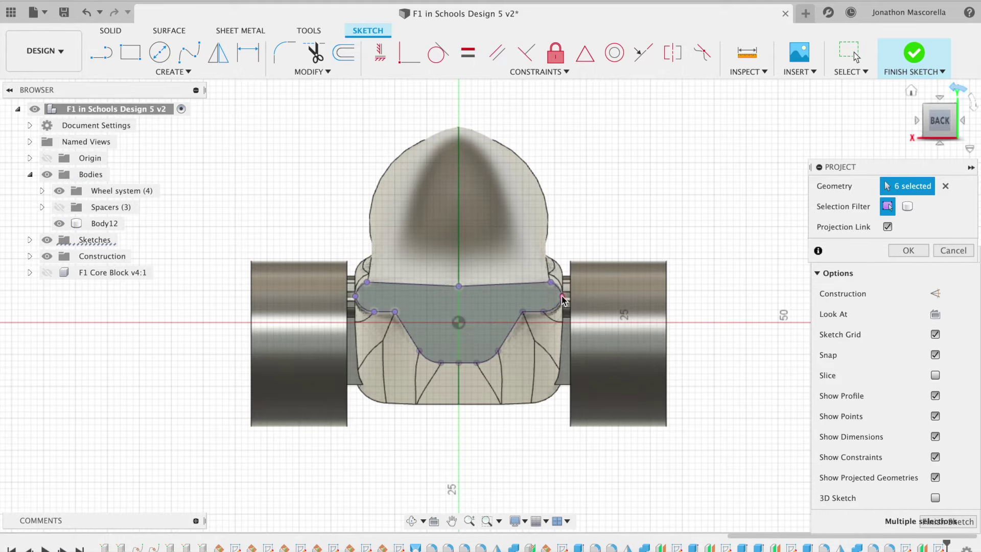
click(523, 312)
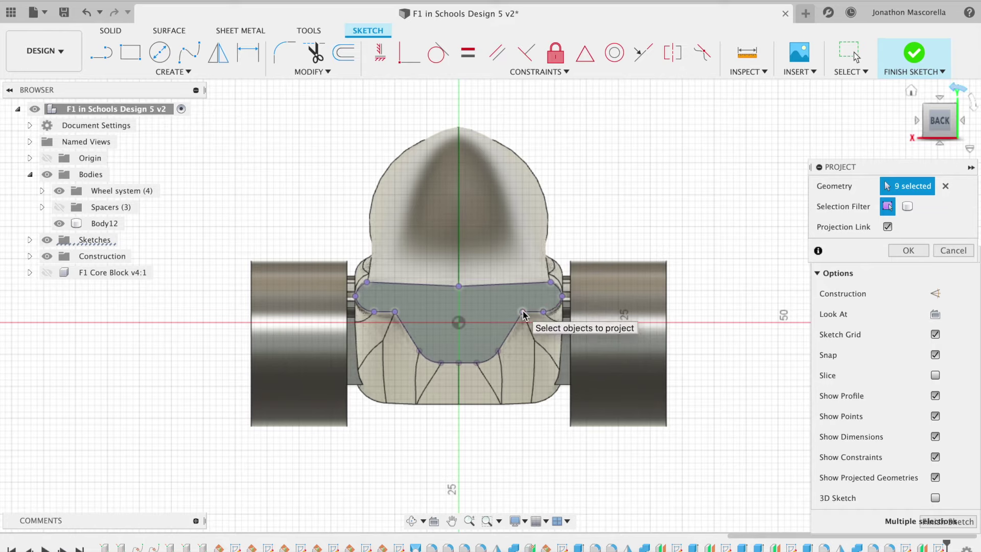
key(Return)
Step: Draw a line between the two inner lower corners and two lines along the upper edge through its middle point
key(l)
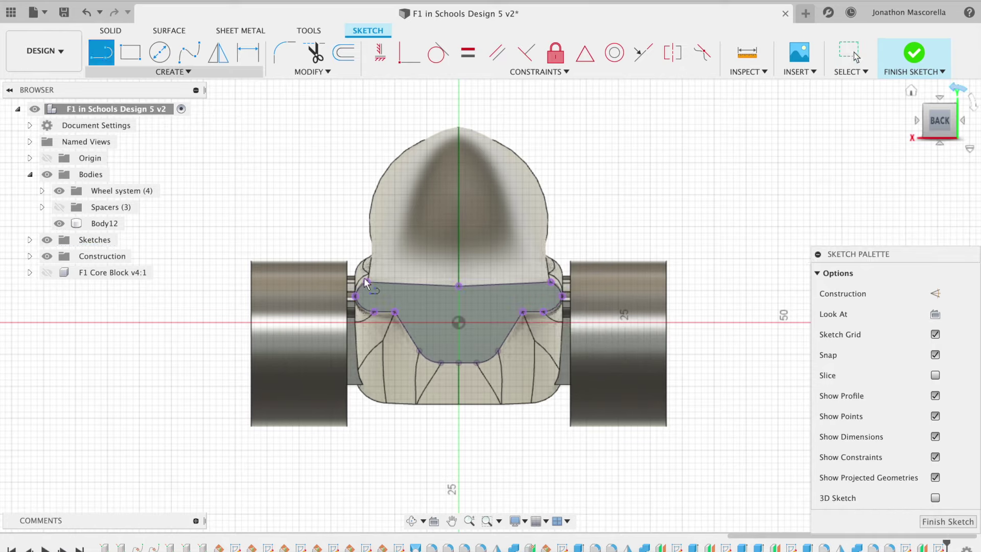
click(395, 312)
click(522, 311)
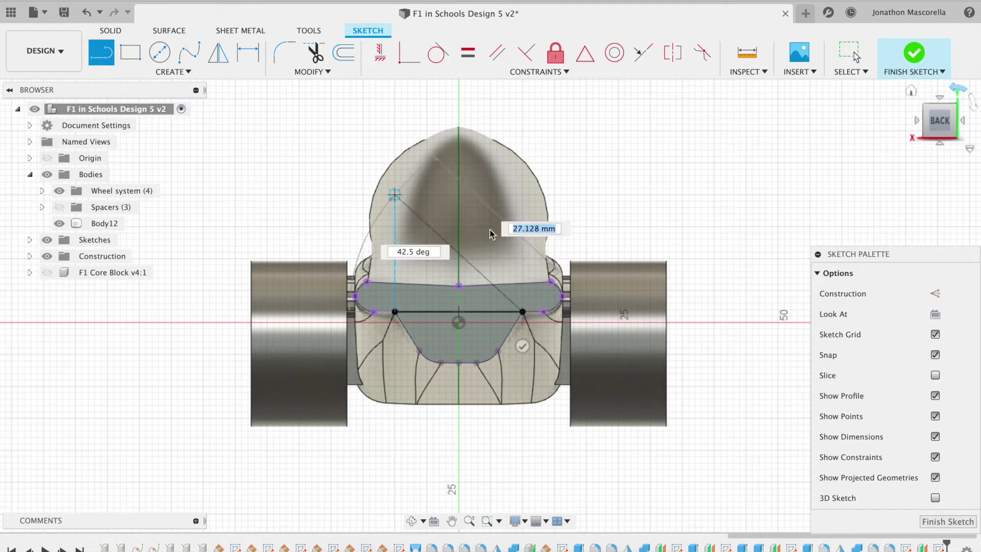
key(Escape)
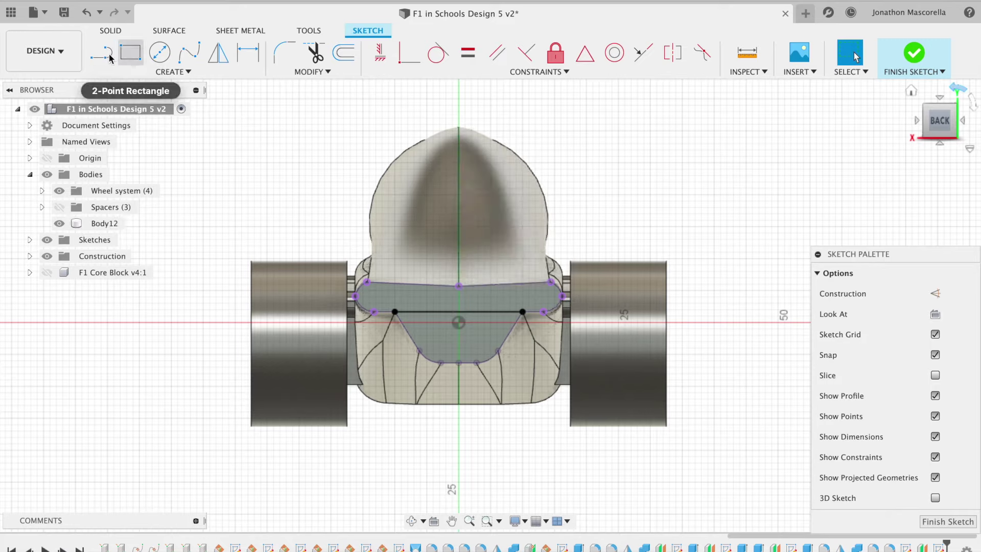
click(101, 53)
click(367, 281)
click(458, 286)
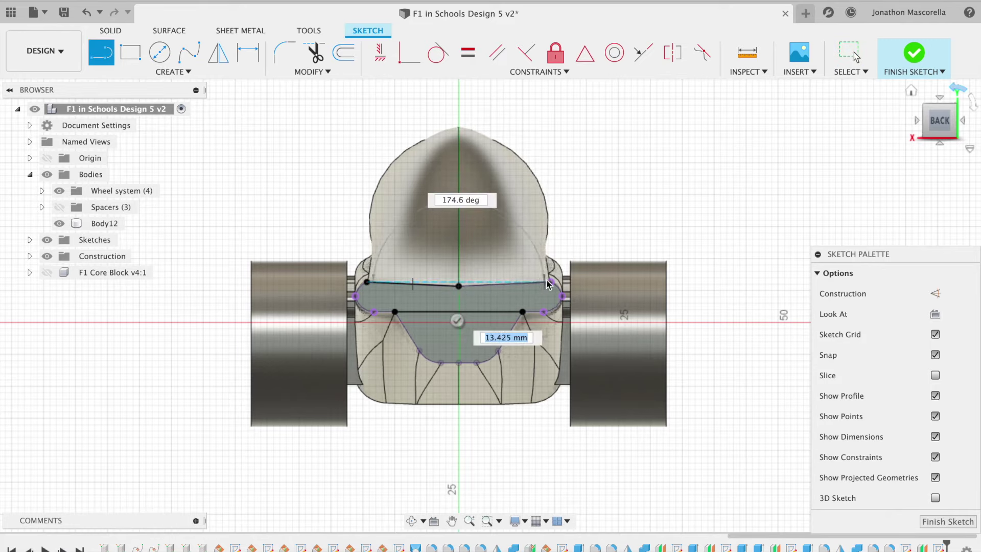
click(551, 282)
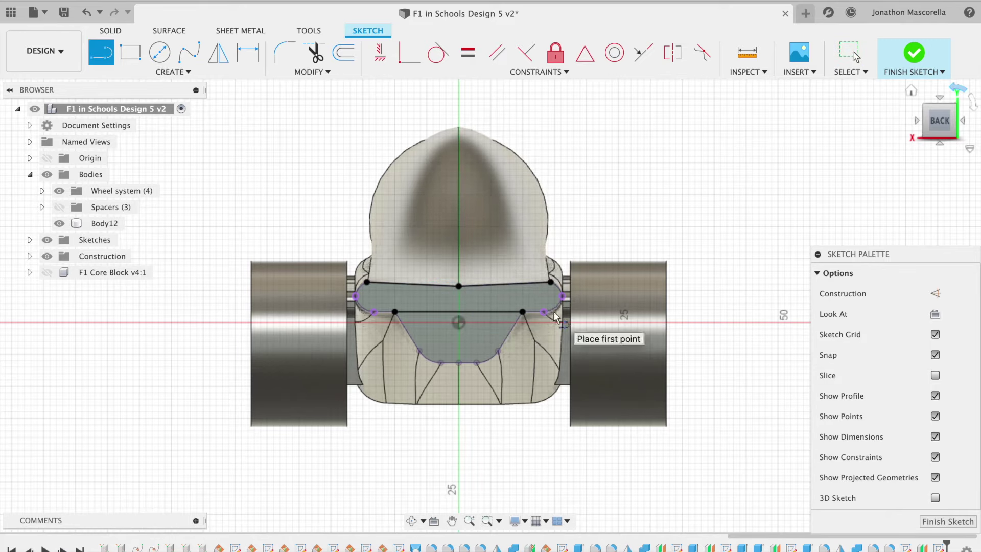
click(190, 53)
click(367, 282)
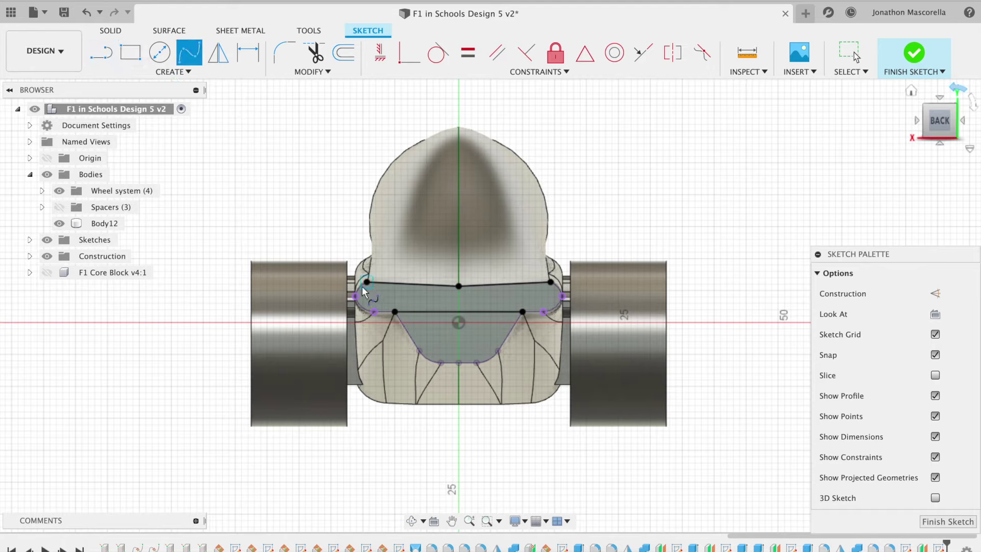
click(375, 312)
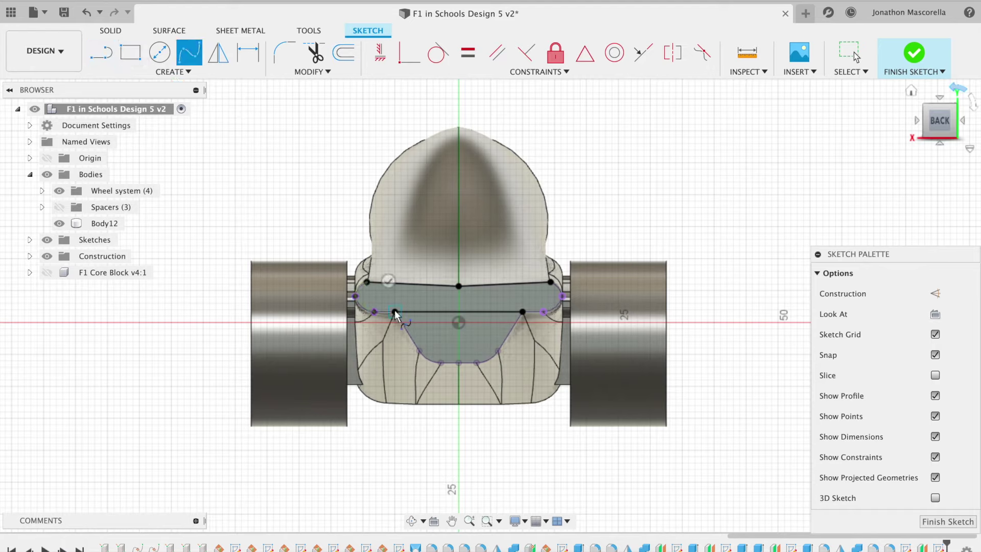
key(Escape)
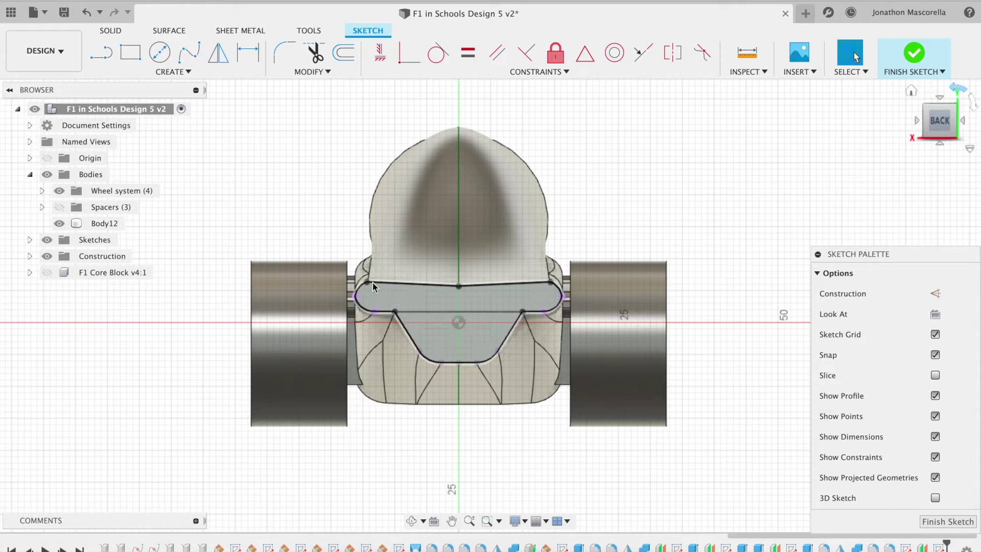
Step: Draw a three-point spline around the profile's left rounded end and a line from its lower point to the nearby inner corner
click(189, 57)
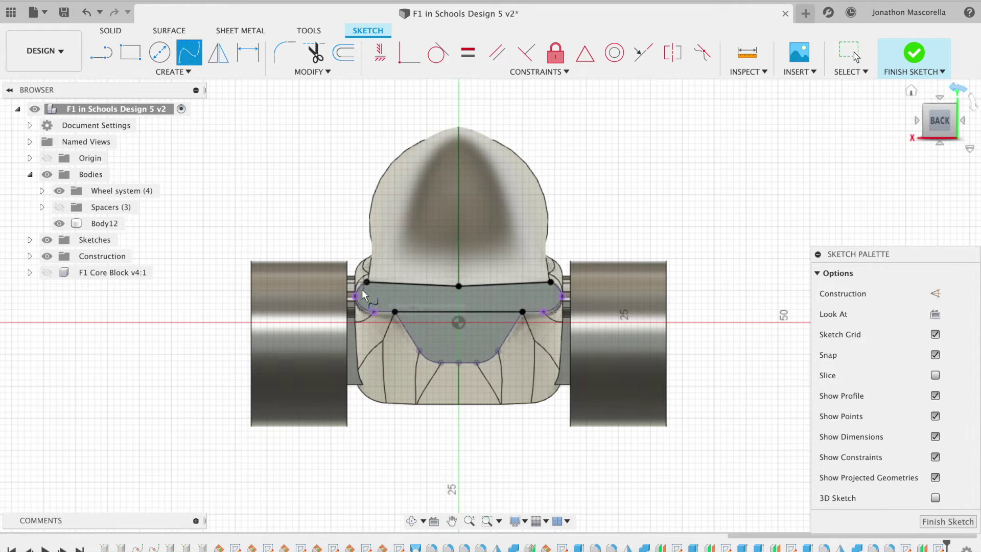
click(355, 296)
click(374, 312)
click(389, 280)
key(l)
click(374, 311)
click(395, 311)
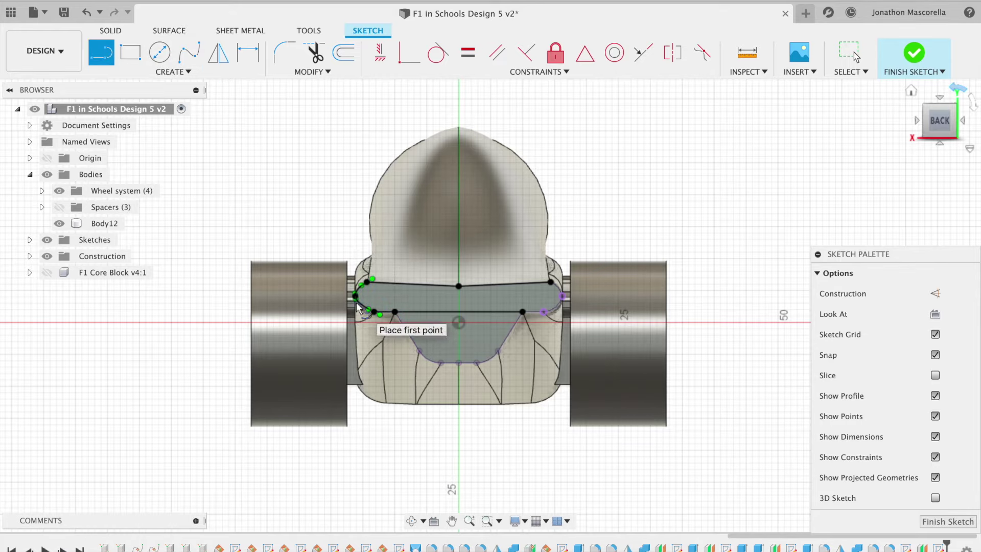
key(Escape)
Step: Turn off sketch snapping and adjust the left spline's lower and middle tangent handles to match the rounded outline
scroll(357, 308, up, 4)
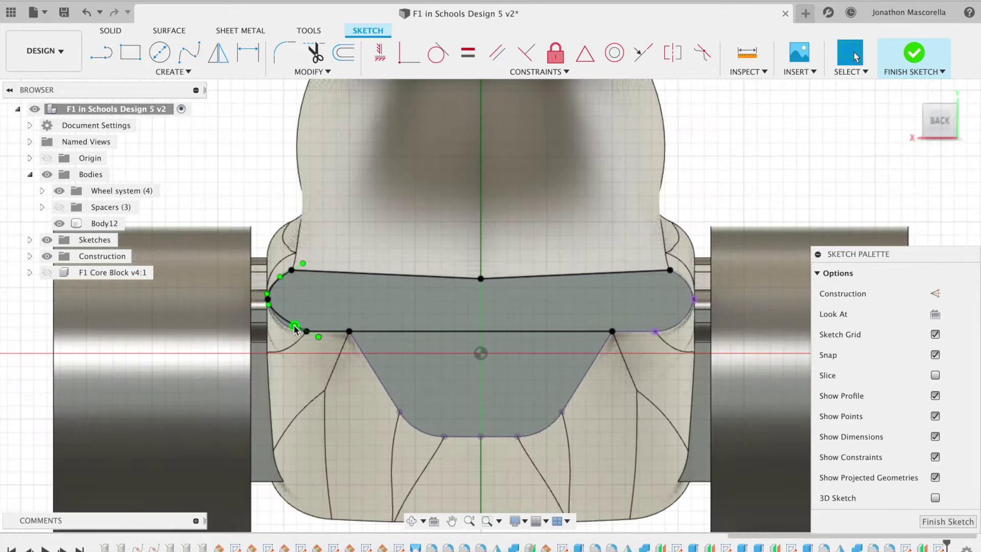
drag(295, 329, 289, 330)
scroll(296, 329, up, 3)
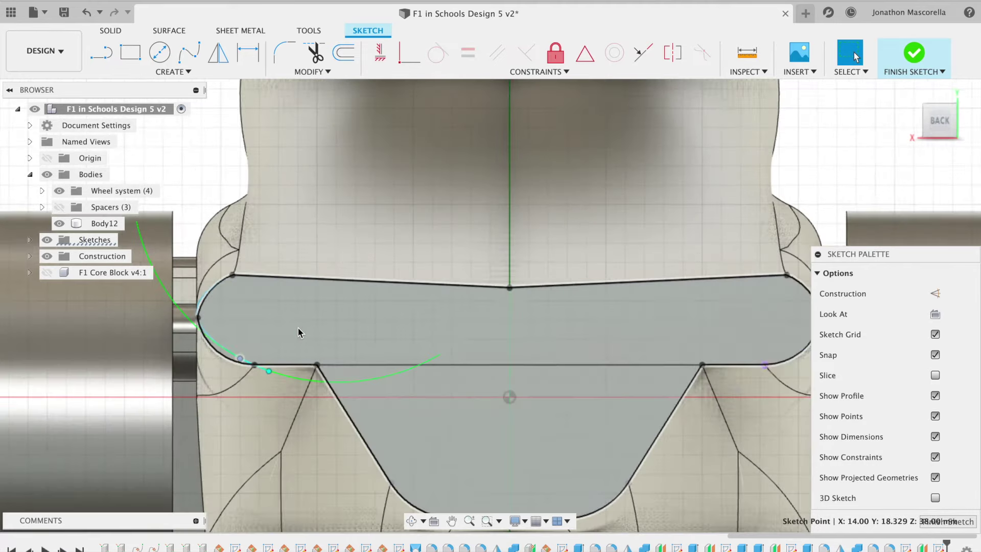
scroll(298, 330, left, 3)
click(936, 355)
drag(394, 320, 389, 327)
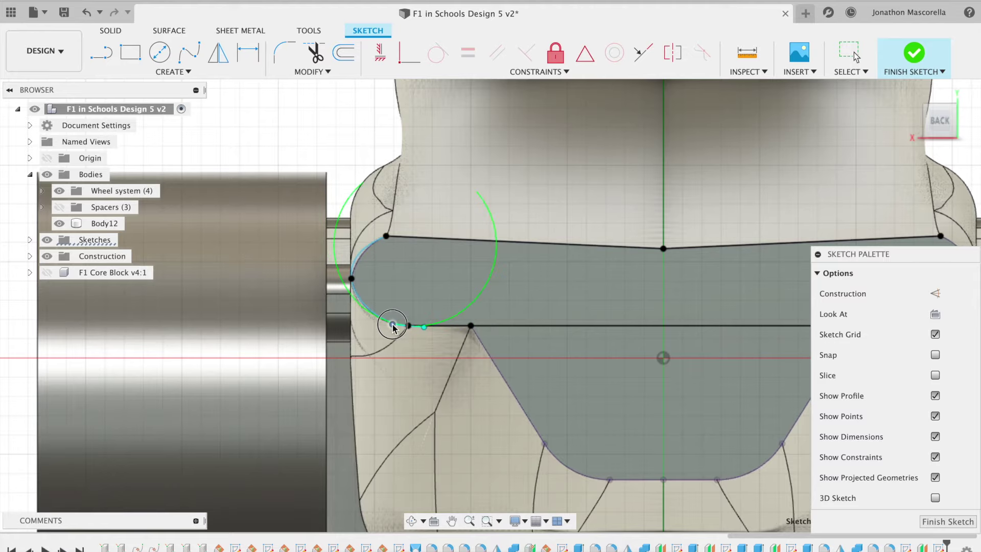
click(360, 257)
drag(350, 271, 353, 272)
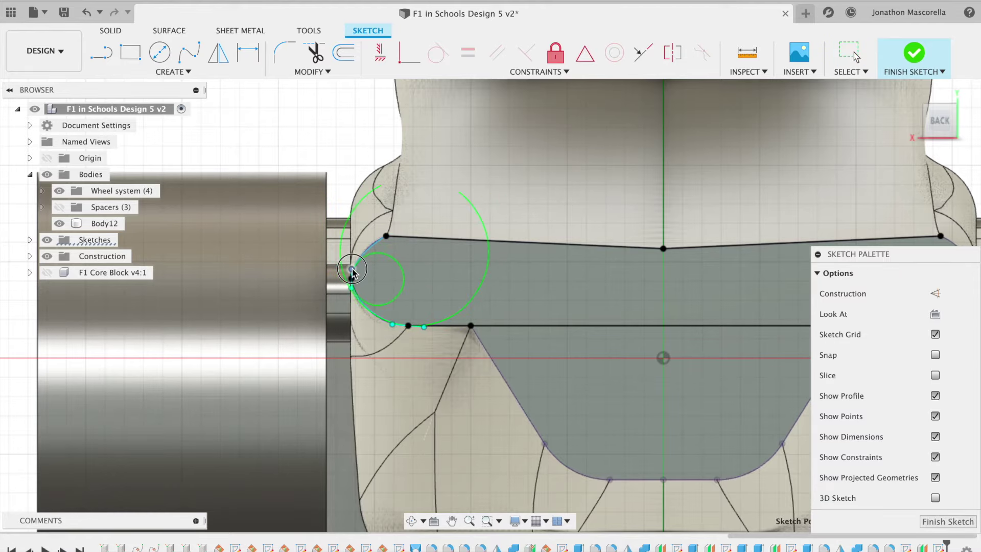
drag(352, 272, 353, 274)
click(637, 353)
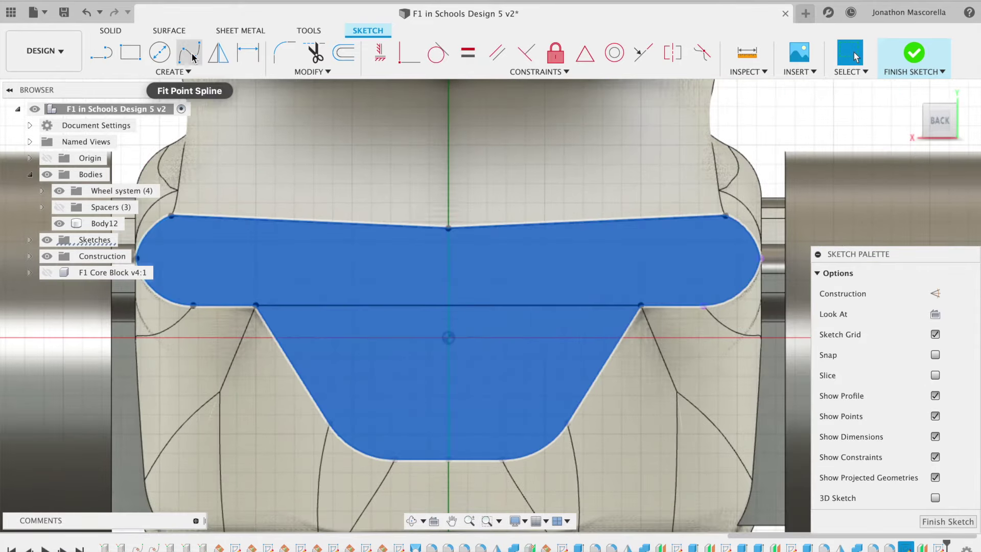
Step: Draw a fit point spline through the three projected points of the profile's right rounded end
click(189, 53)
click(761, 259)
click(725, 216)
click(708, 246)
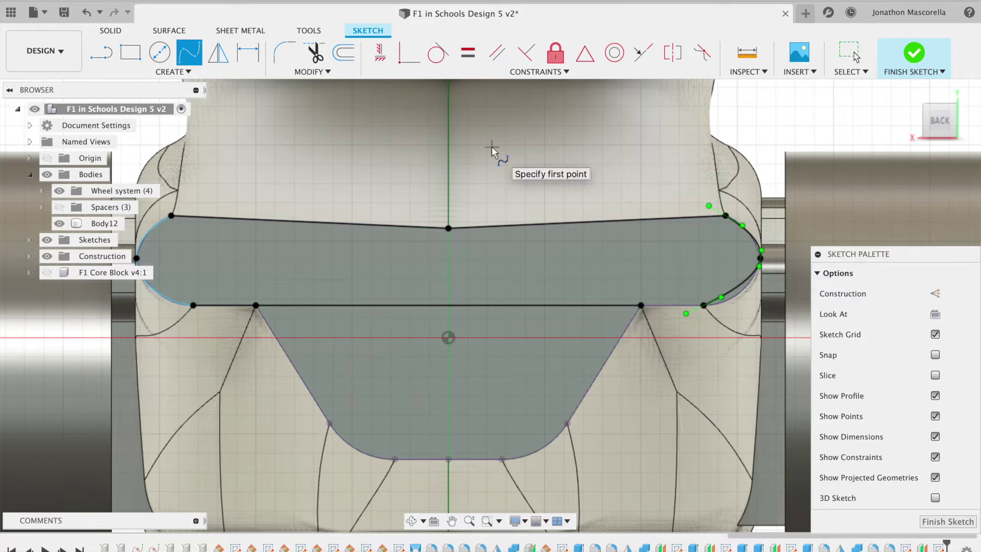
key(Escape)
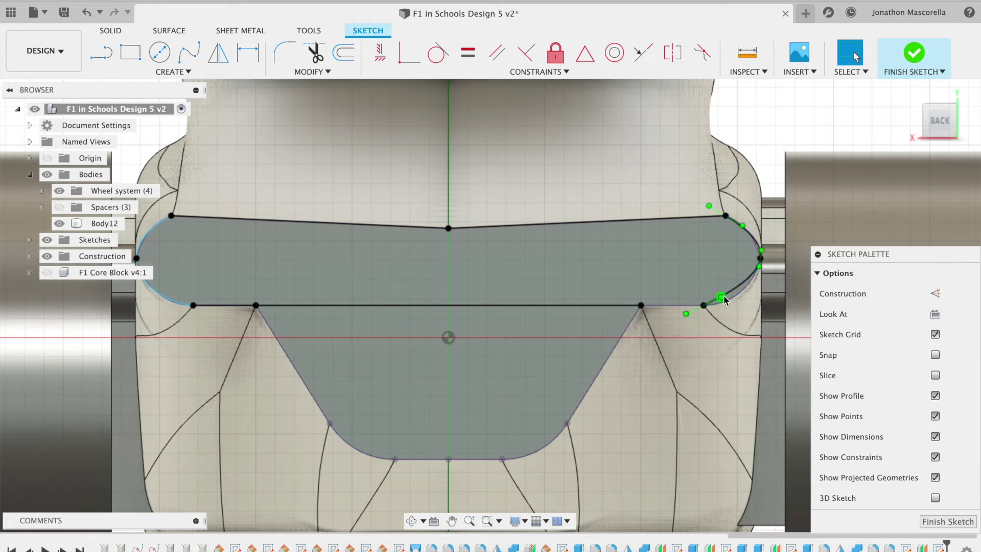
Step: Adjust the right spline's lower and middle tangent handles to follow the rounded outline and finish the sketch
drag(724, 296, 727, 301)
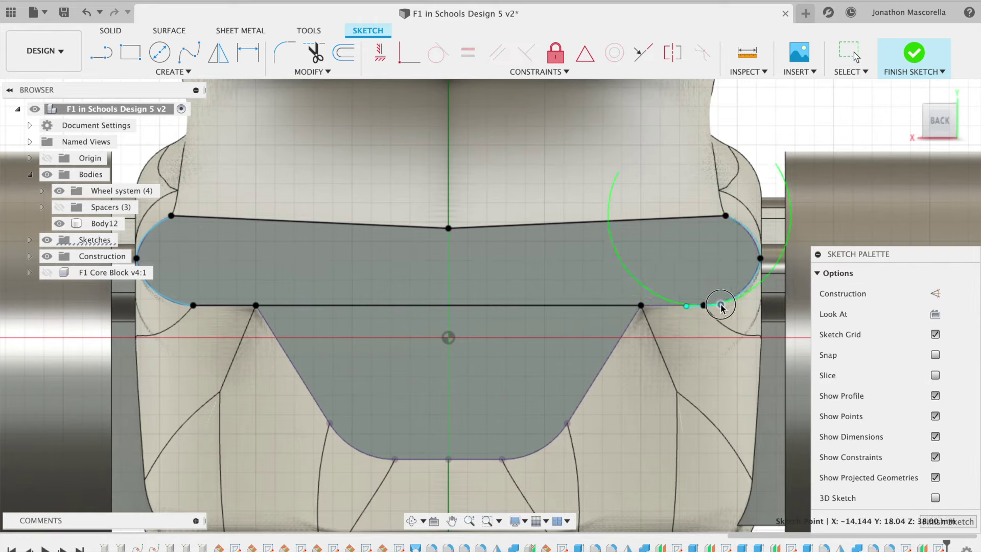
click(760, 259)
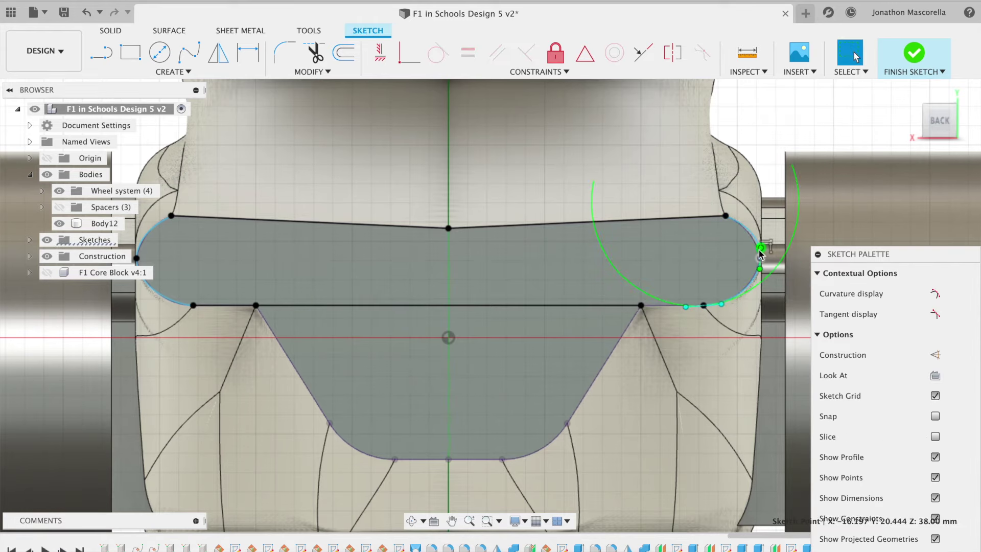
click(759, 252)
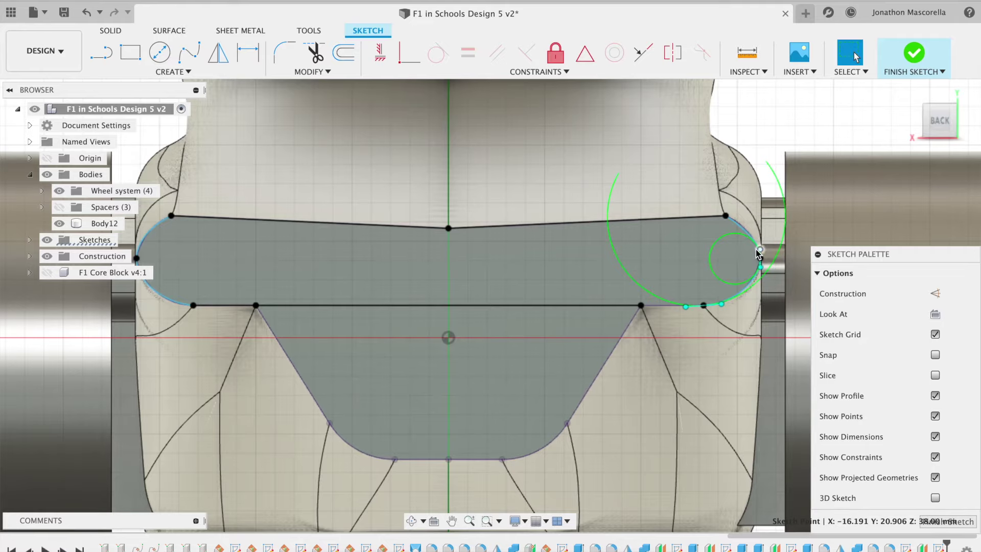
click(915, 53)
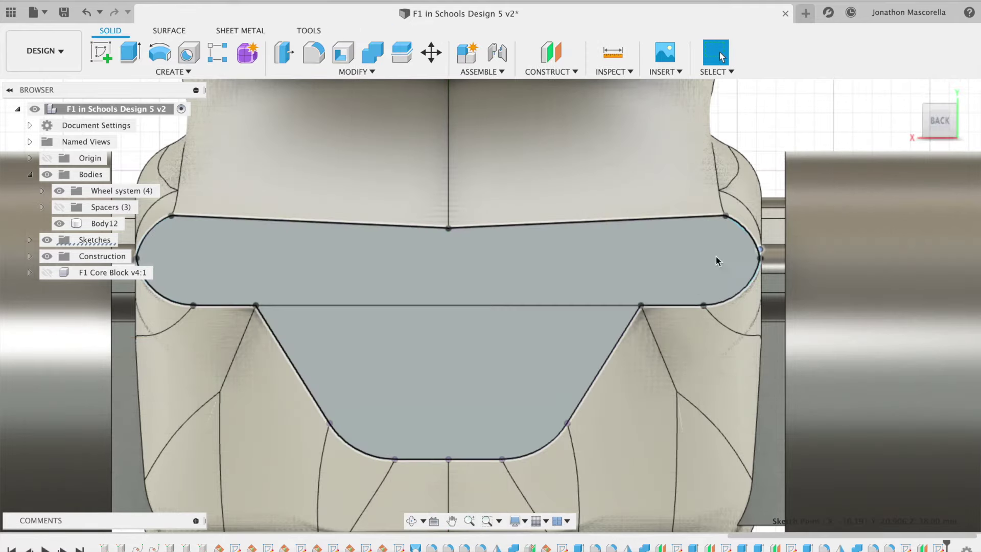
Step: Reopen the offset-plane sketch and fine-tune the tangent handles at the right spline's middle point to fit the outline
right_click(760, 258)
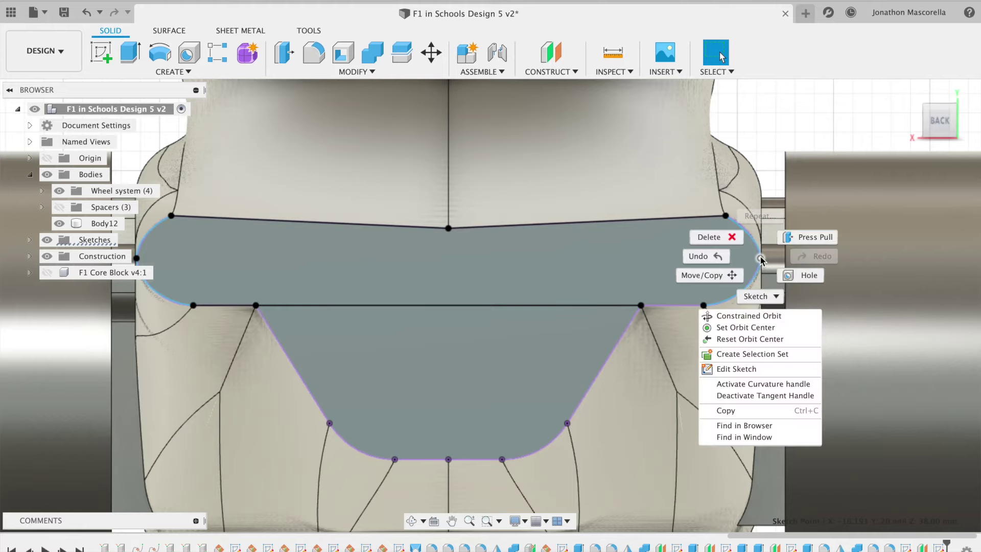
click(726, 368)
scroll(769, 250, up, 5)
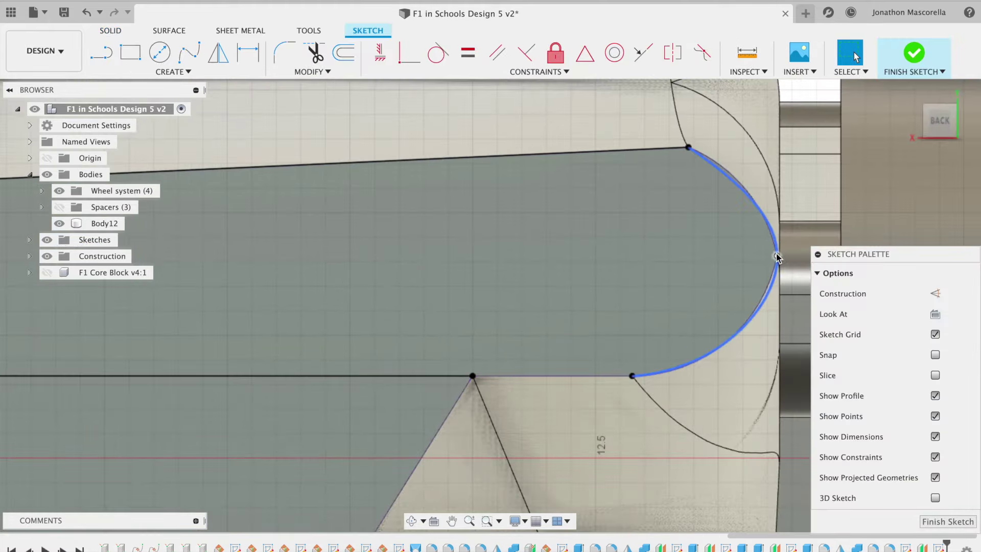
click(777, 256)
mouse_move(777, 236)
mouse_down()
mouse_move(769, 221)
mouse_move(772, 233)
mouse_up()
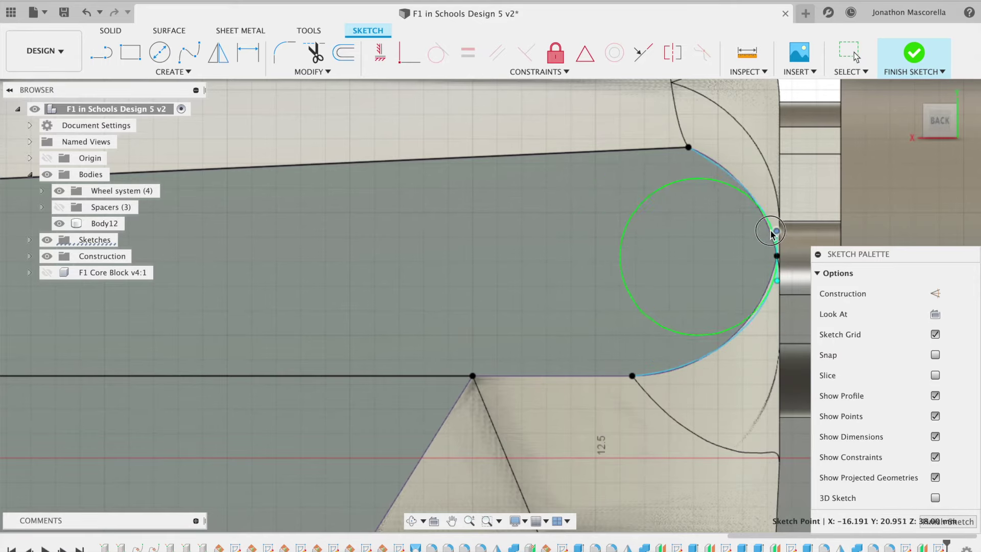
click(777, 257)
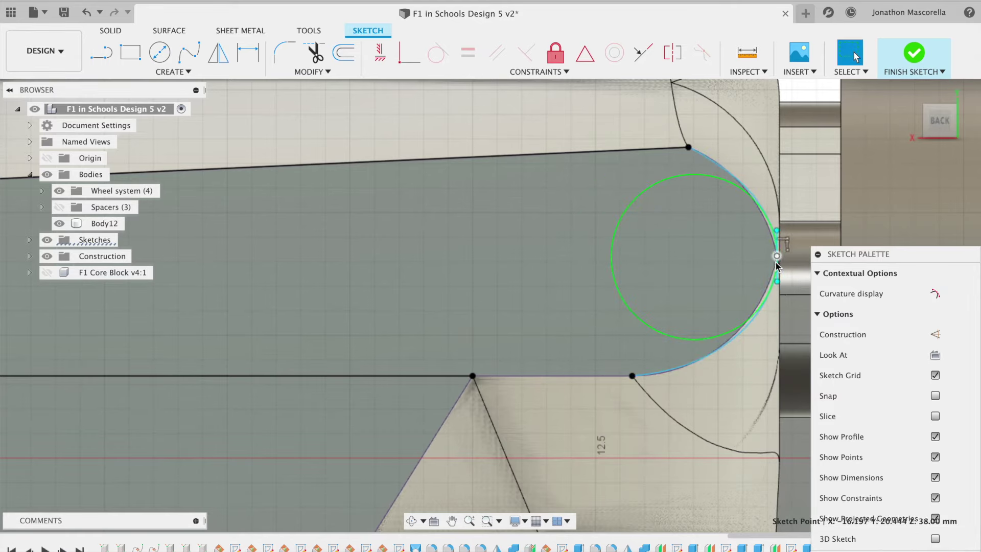
click(777, 283)
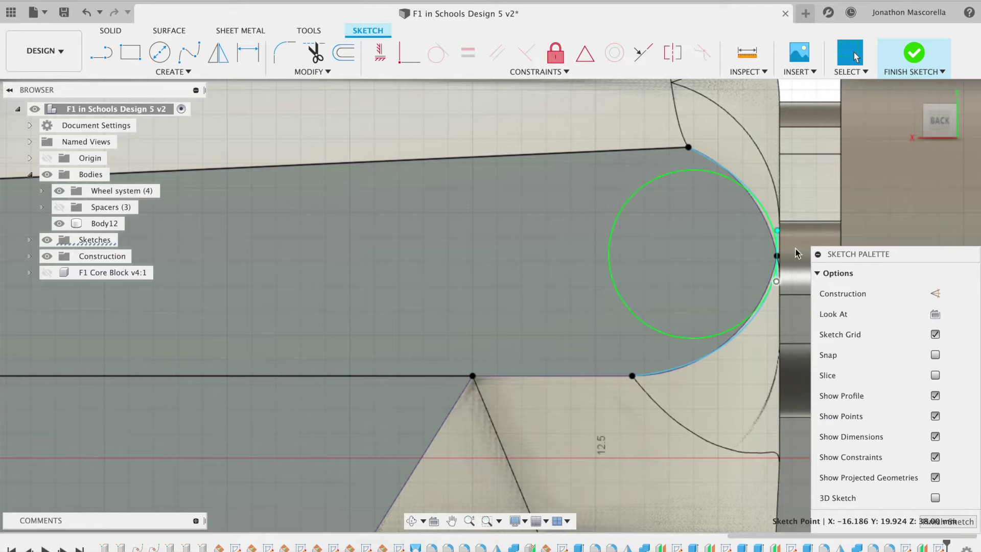
Step: Finish the rear profile sketch and select its upper region to check from an angled view
click(917, 55)
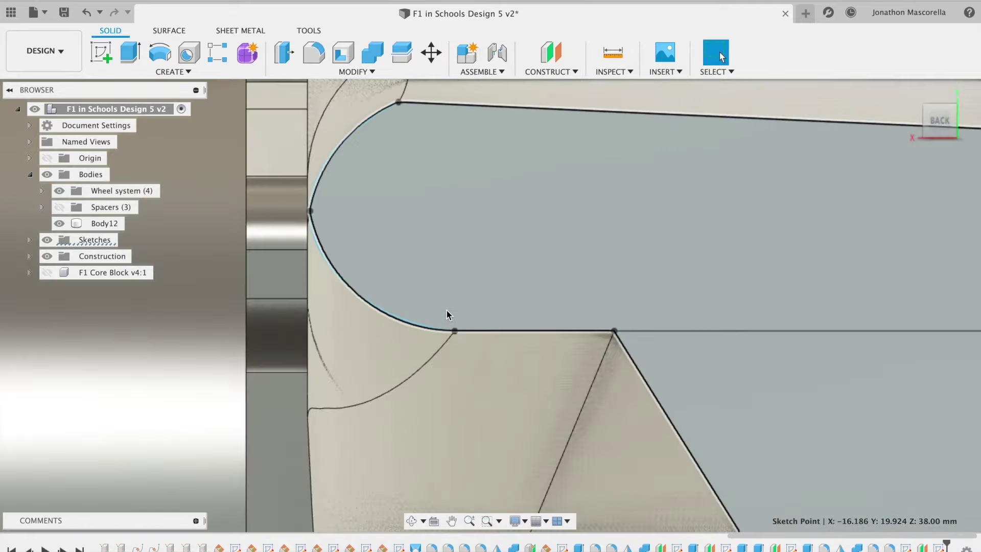
scroll(685, 307, down, 10)
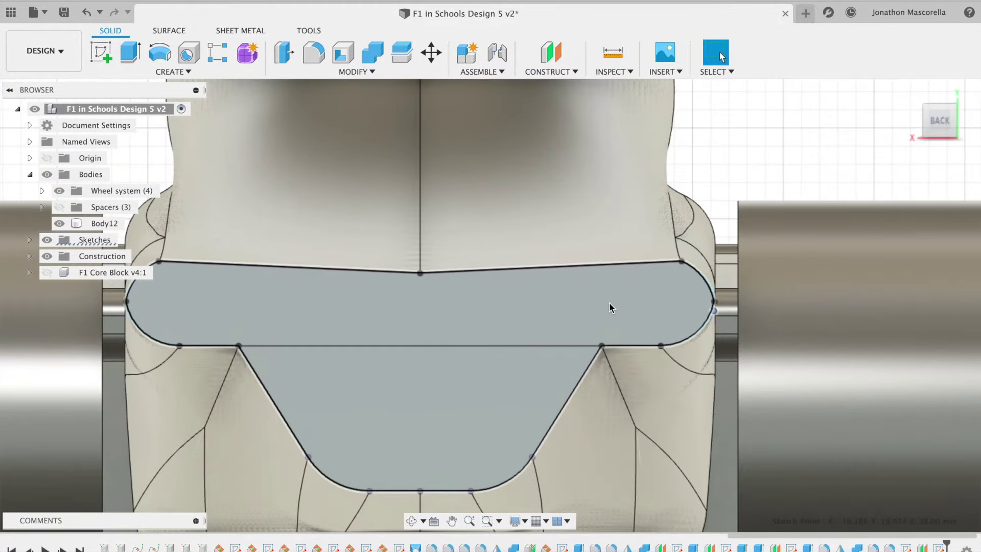
click(614, 310)
click(926, 107)
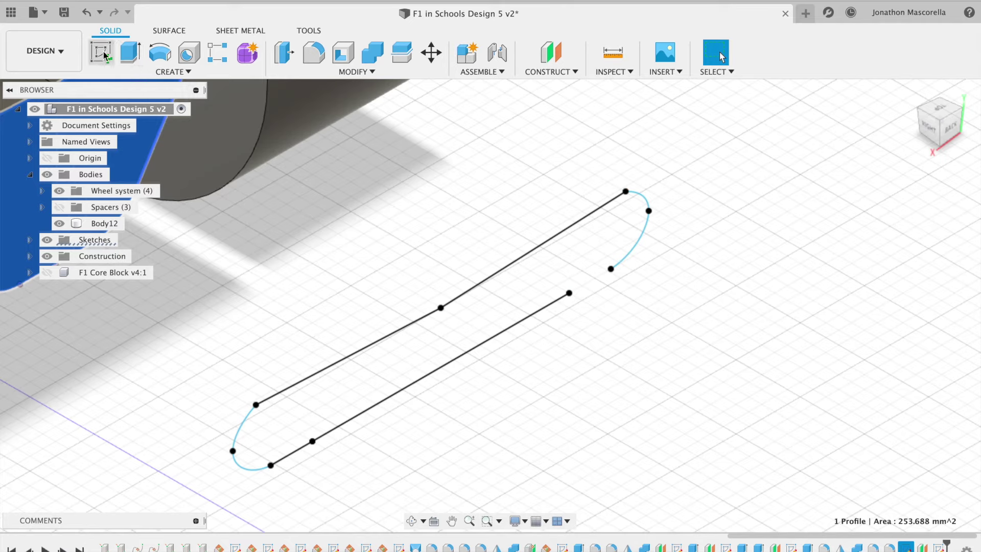
Step: Edit the rear profile sketch, draw a line closing the gap in its bottom edge, and finish the sketch
click(562, 233)
right_click(563, 235)
click(544, 309)
click(108, 55)
click(602, 346)
click(661, 346)
key(Escape)
key(Escape)
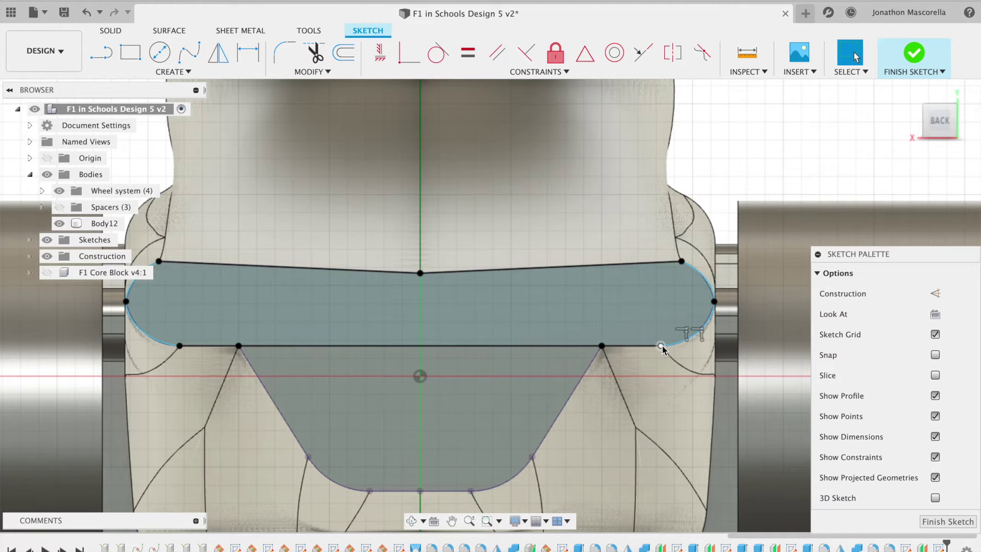
click(915, 52)
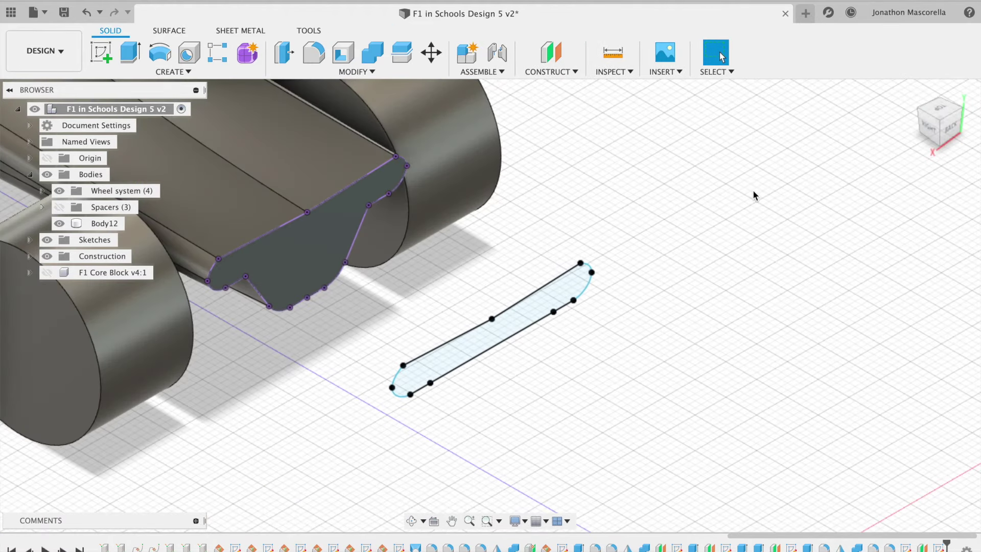
click(559, 74)
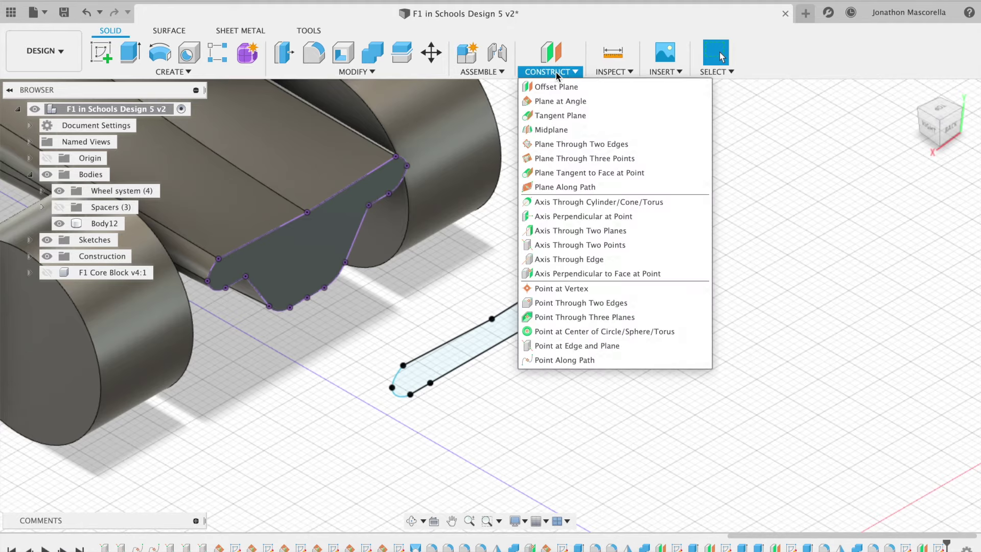
click(583, 158)
click(403, 365)
click(491, 319)
click(581, 264)
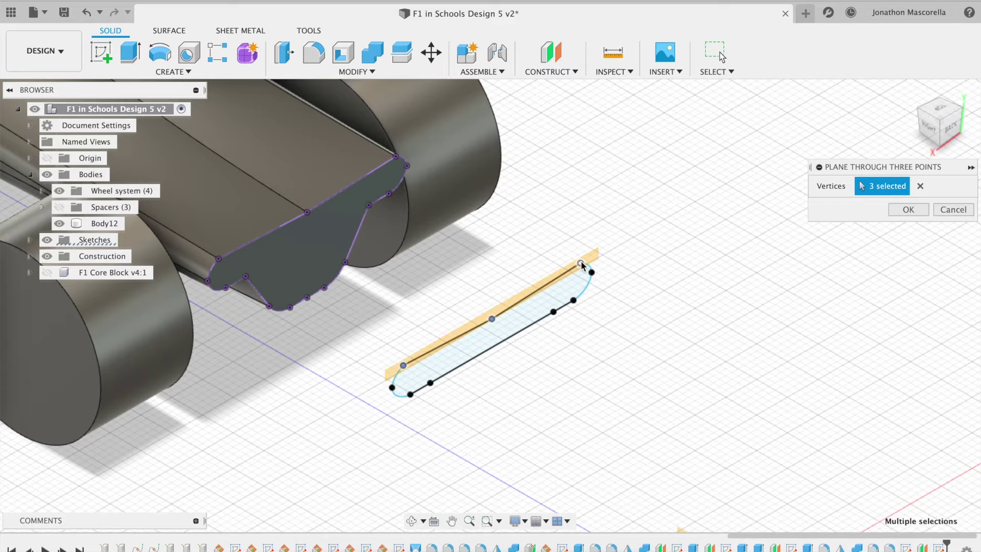
click(954, 210)
click(551, 55)
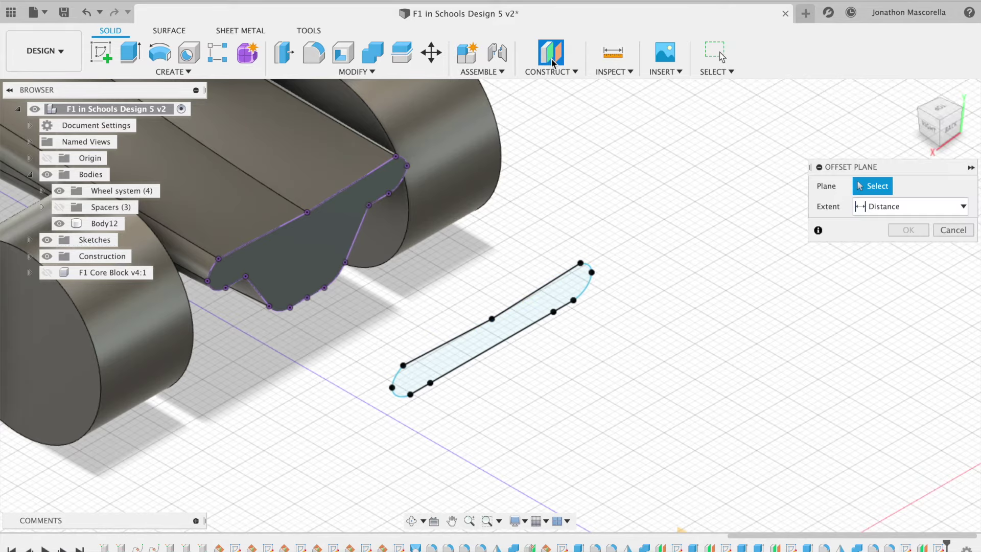
click(556, 73)
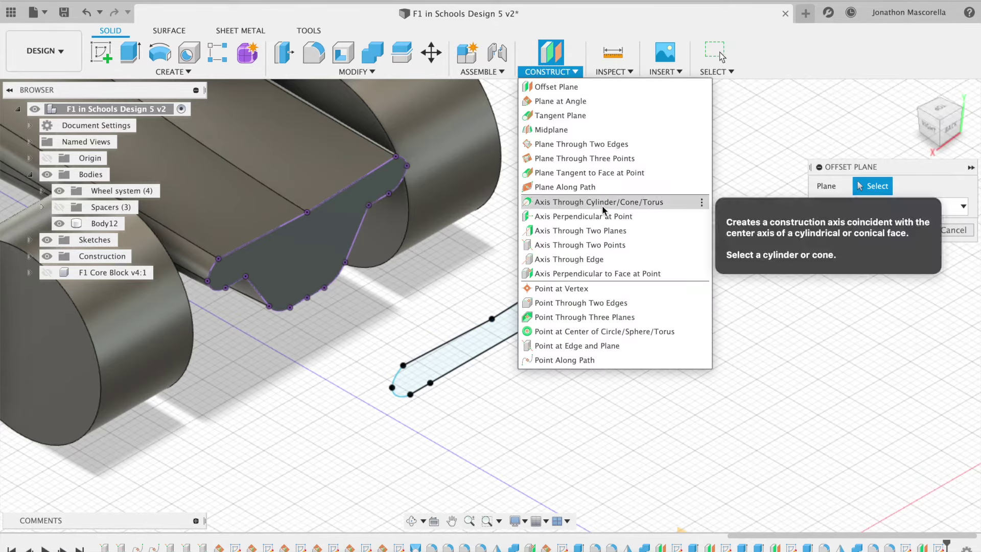
click(561, 101)
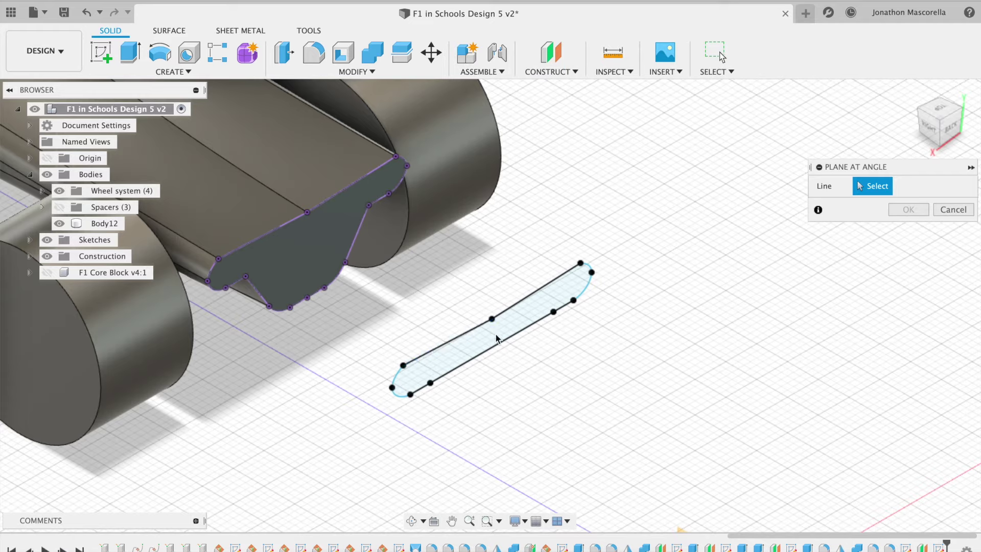
click(554, 73)
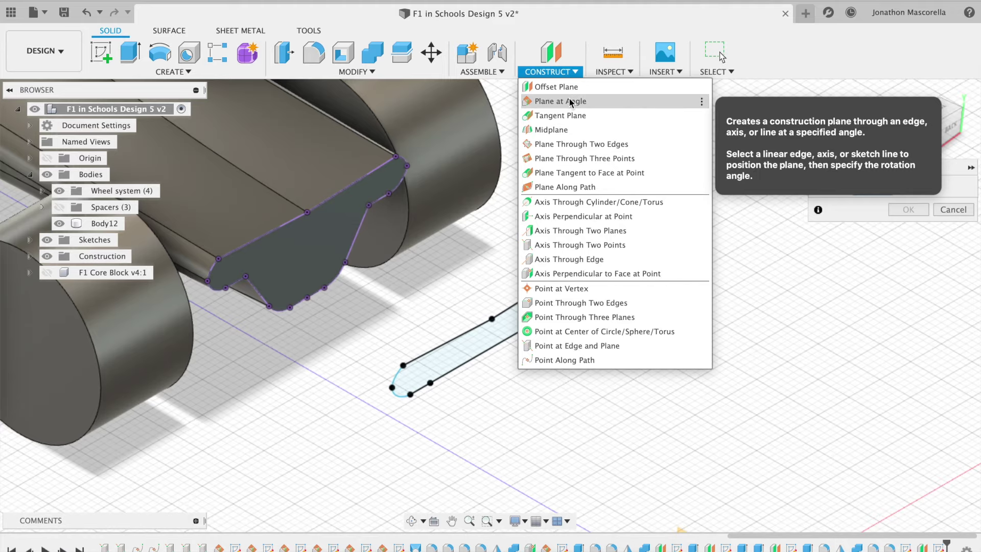
click(558, 75)
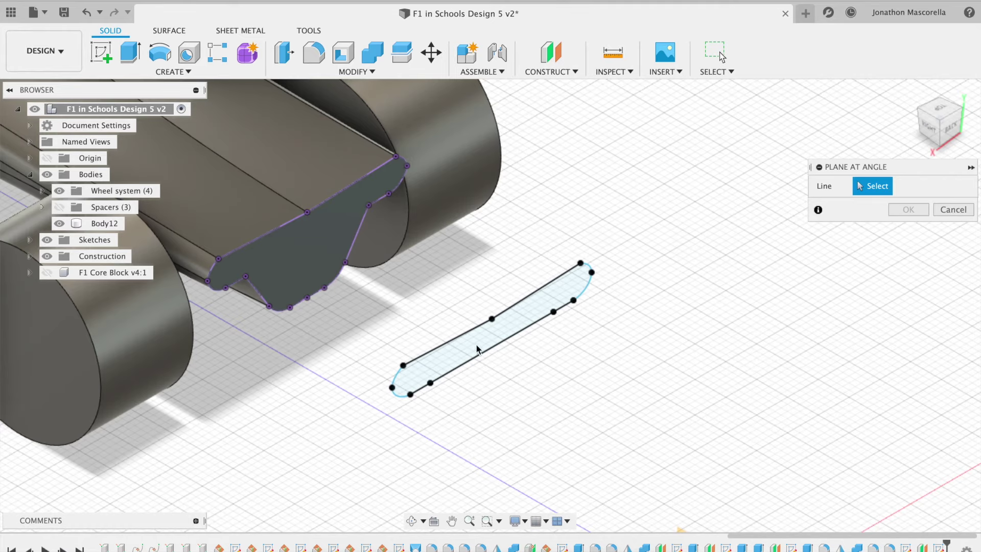
Step: Extrude the closed rounded profile behind the car by -30 mm toward the car body as a new body
click(130, 53)
click(484, 337)
drag(501, 336, 304, 256)
click(918, 315)
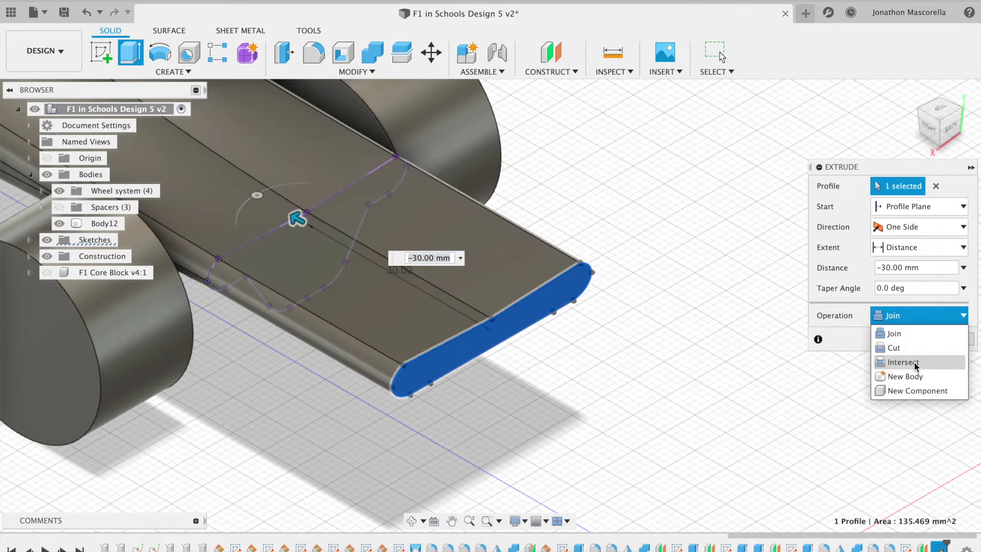
click(905, 376)
click(932, 338)
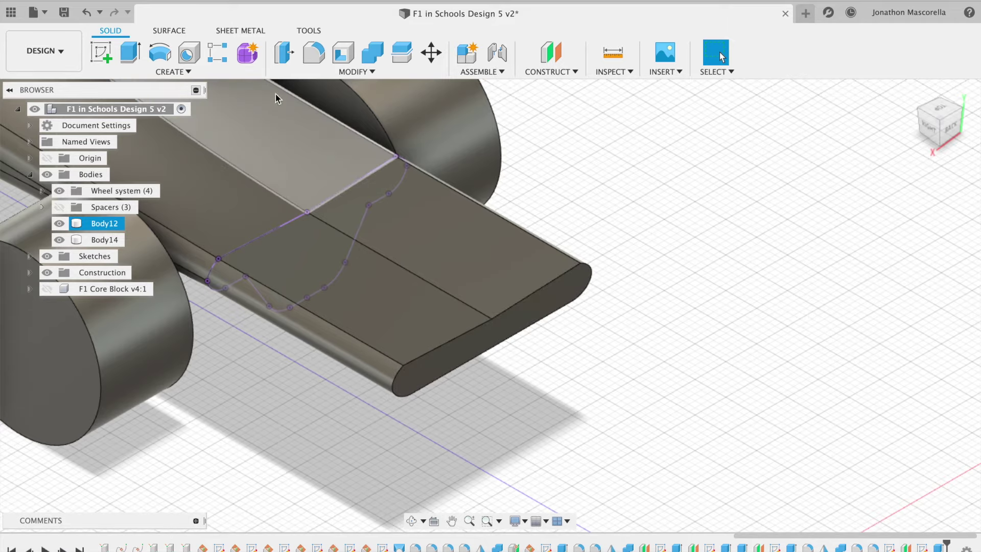
Step: Start a sketch on the flat underside of the newly extruded body
click(101, 52)
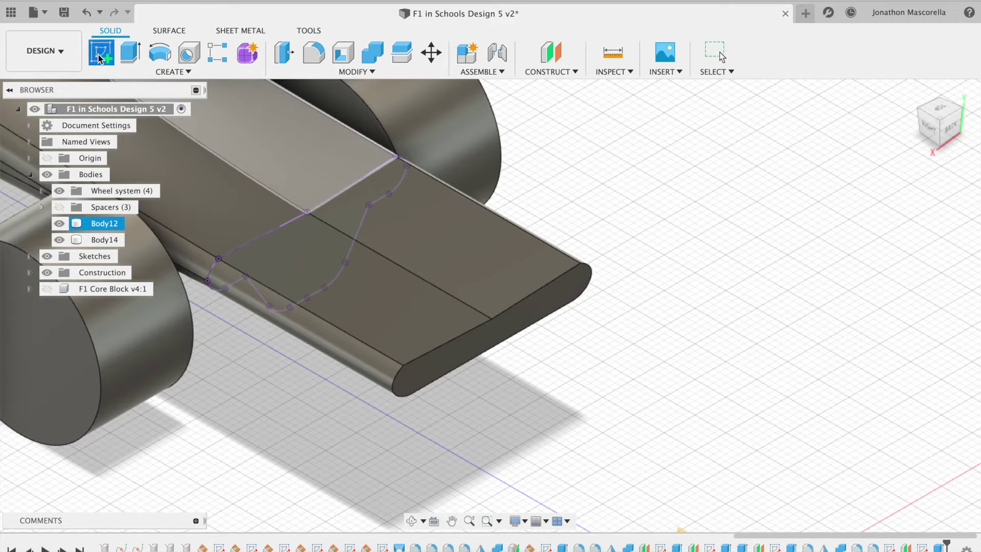
click(495, 328)
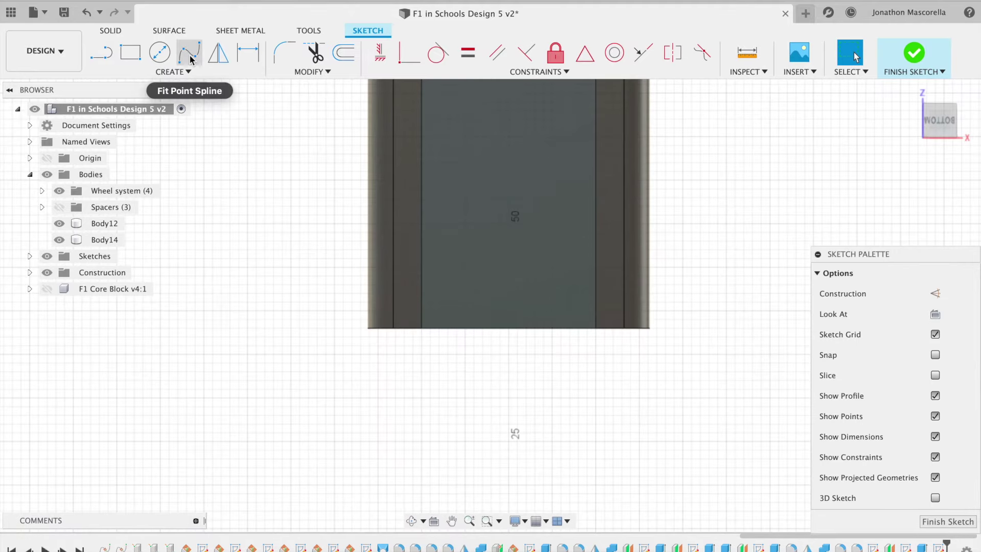
click(189, 52)
click(508, 328)
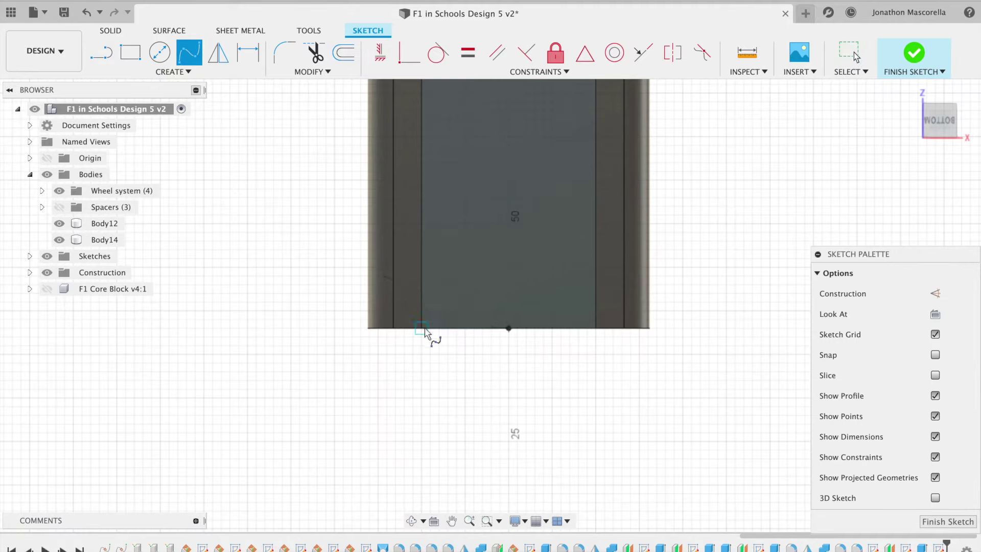
key(Escape)
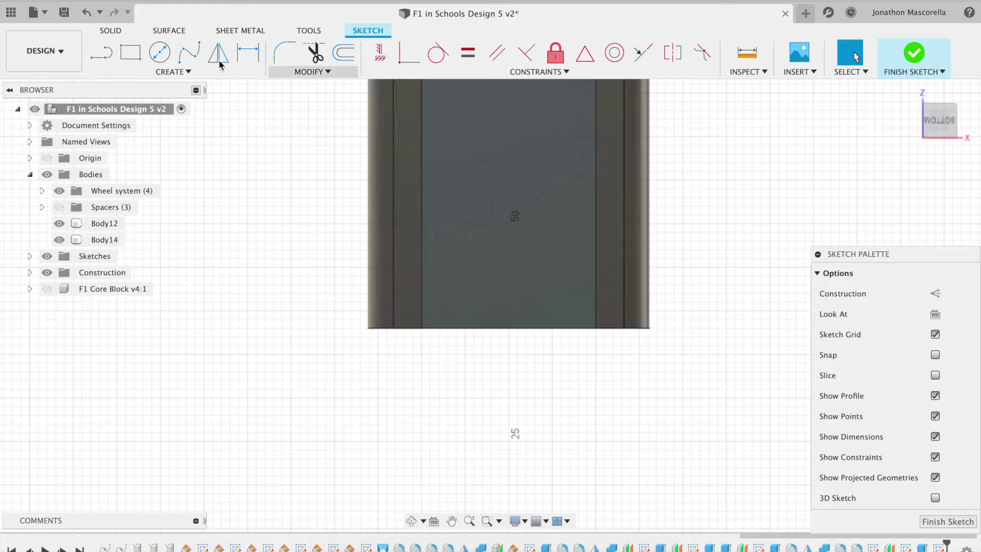
Step: Draw a 3 mm line inward from the underside face's left end corner, perpendicular to the end edge
click(101, 52)
click(422, 328)
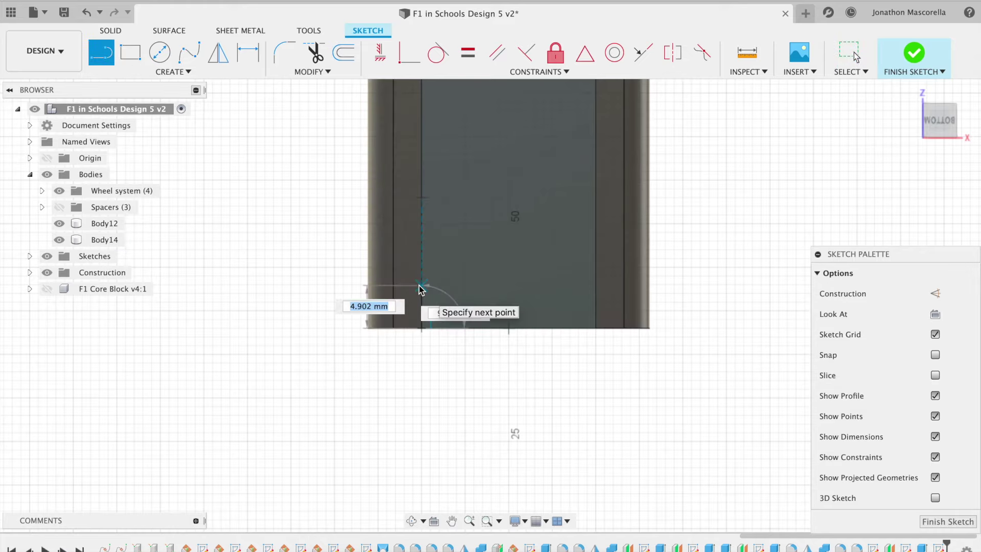
text(5)
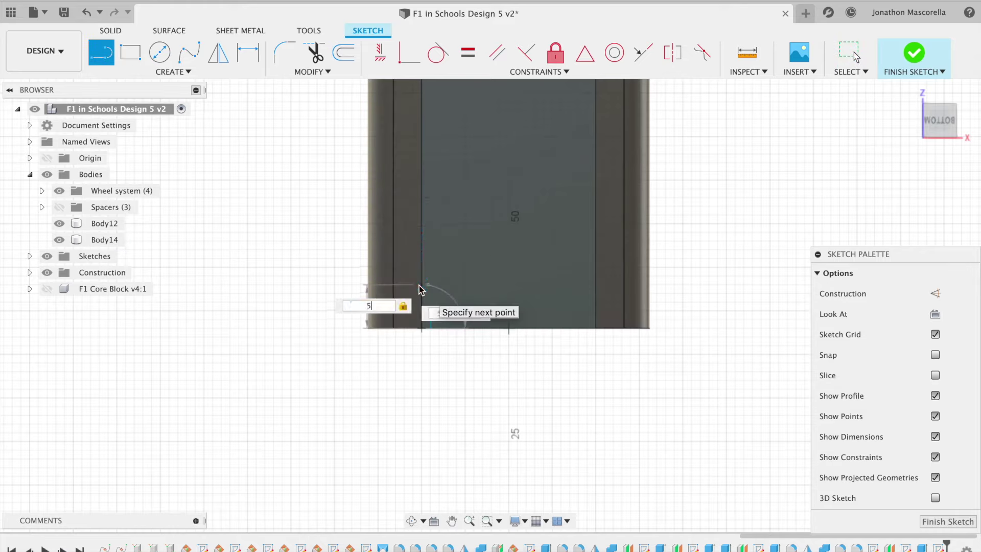
key(BackSpace)
text(3)
key(Return)
key(Escape)
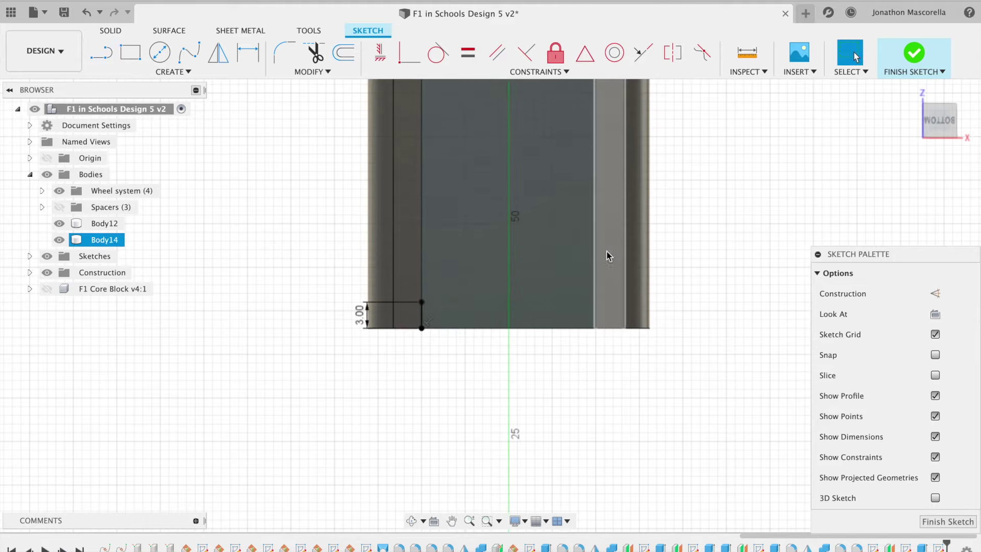
Step: Draw a matching 3 mm line inward from the underside face's right end corner
key(l)
click(596, 328)
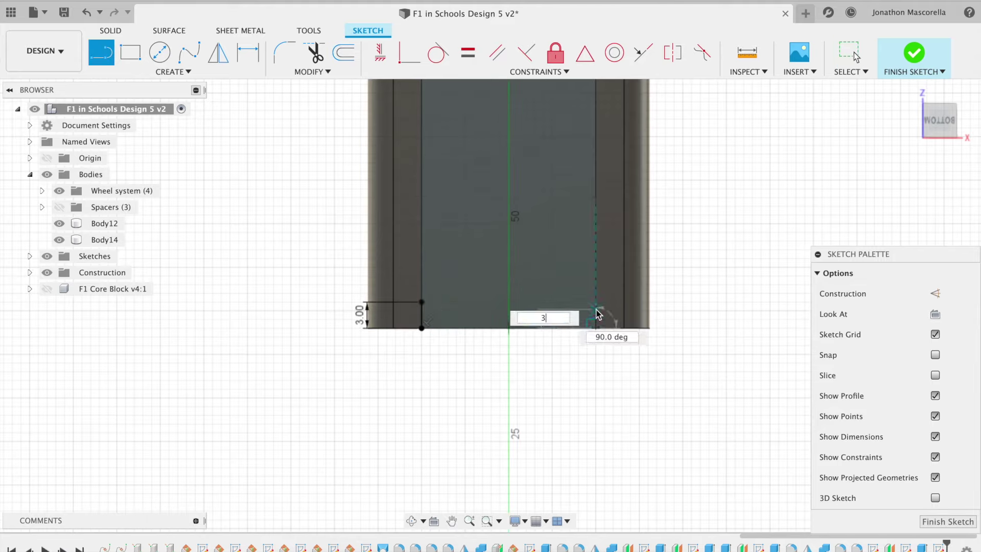
key(Return)
key(Escape)
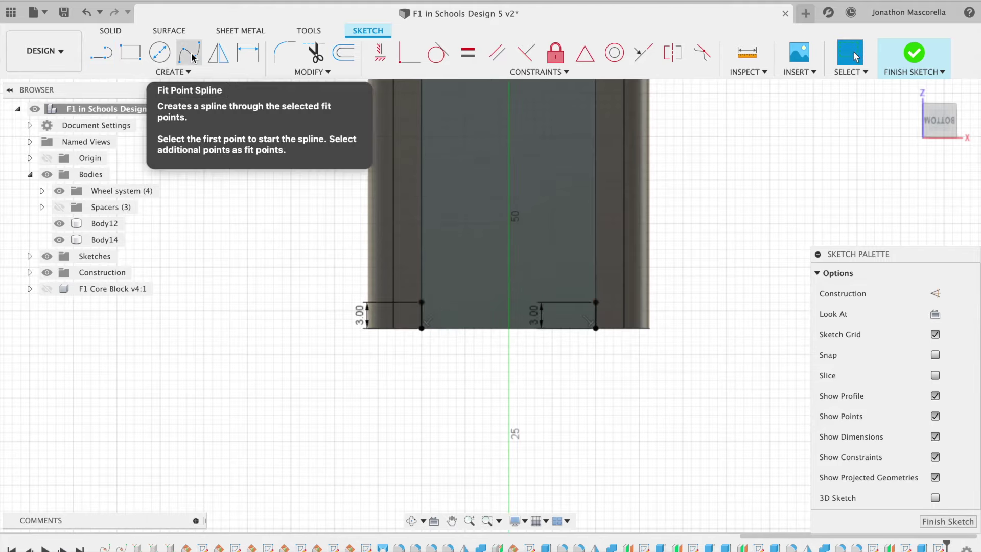
Step: Draw a fit point spline from the end edge's midpoint through the right 3 mm line's inner end to the body's outer side
key(p)
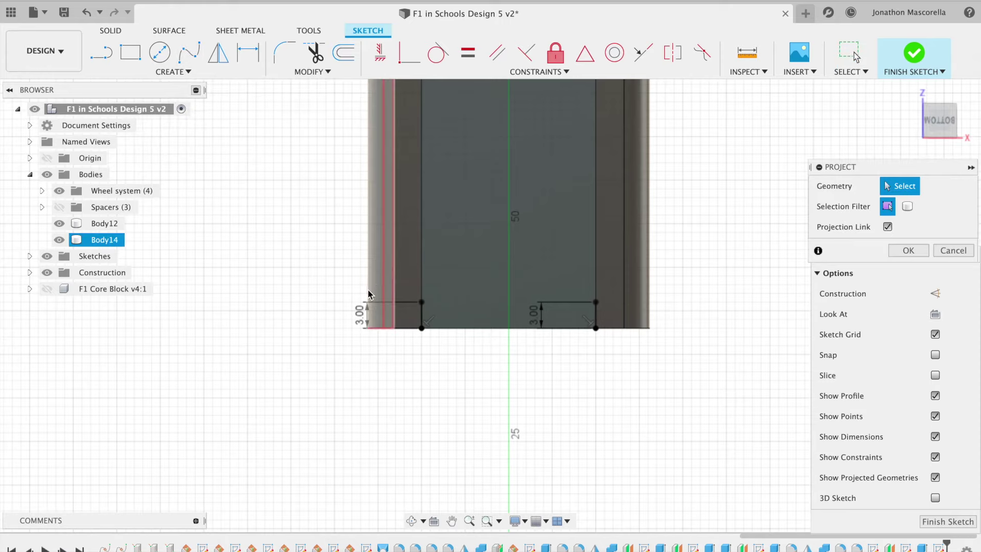
click(189, 52)
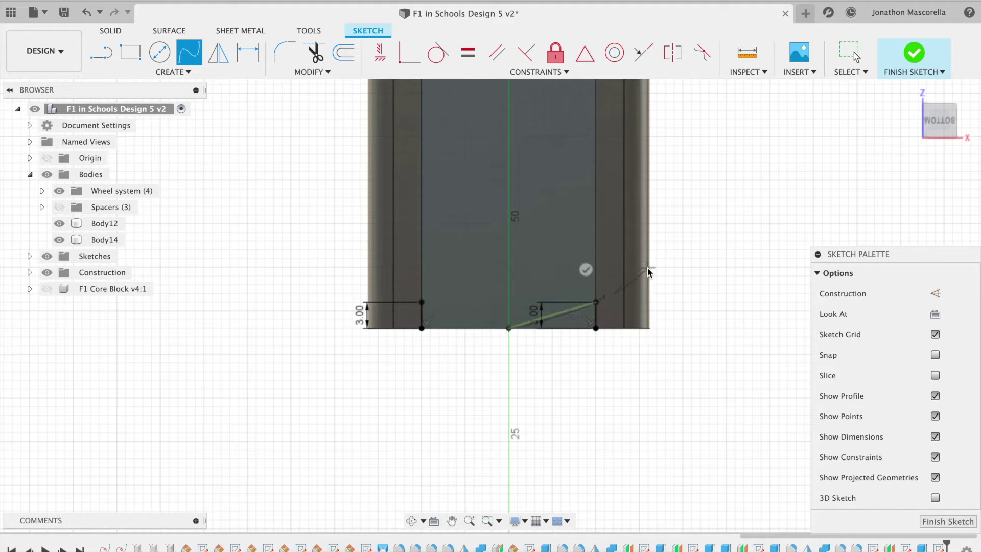
click(650, 268)
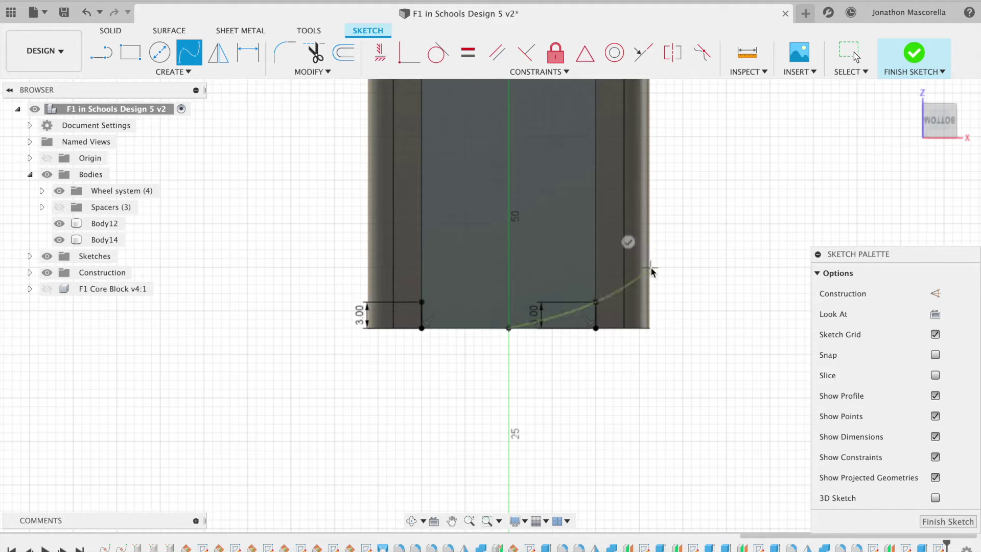
click(630, 242)
Step: Draw a line along the end edge past the body's side, plus a perpendicular line from the spline's outer end to it
key(l)
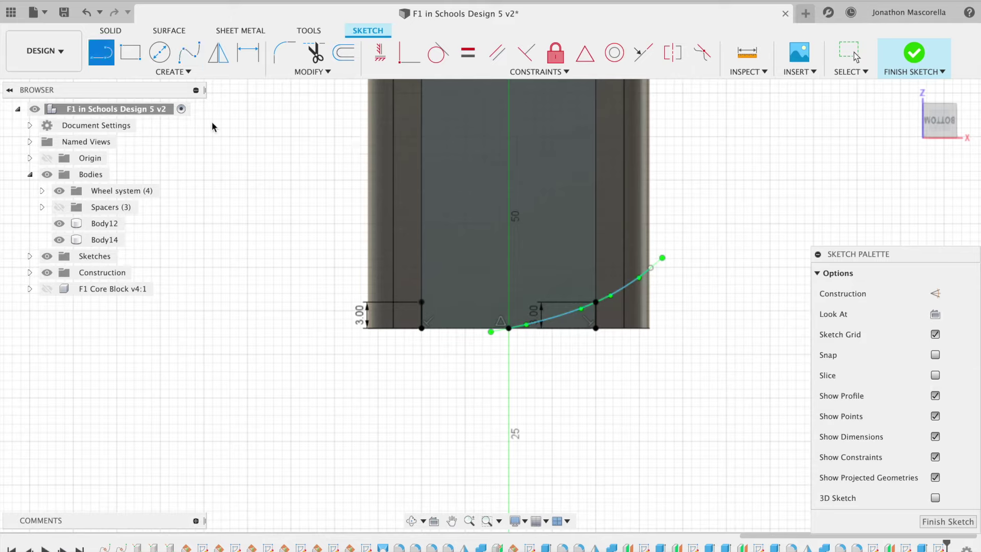
click(663, 328)
click(663, 258)
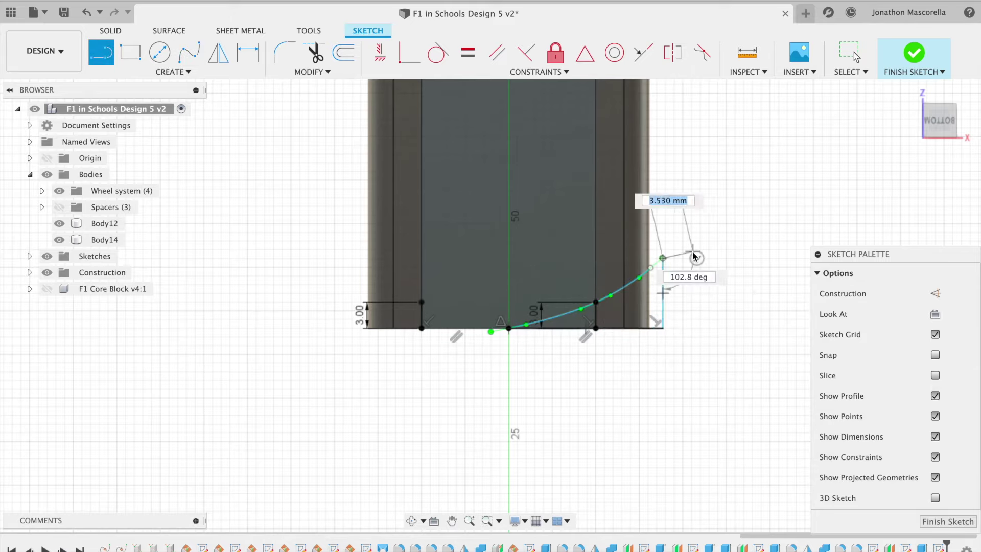
key(Escape)
key(ctrl+z)
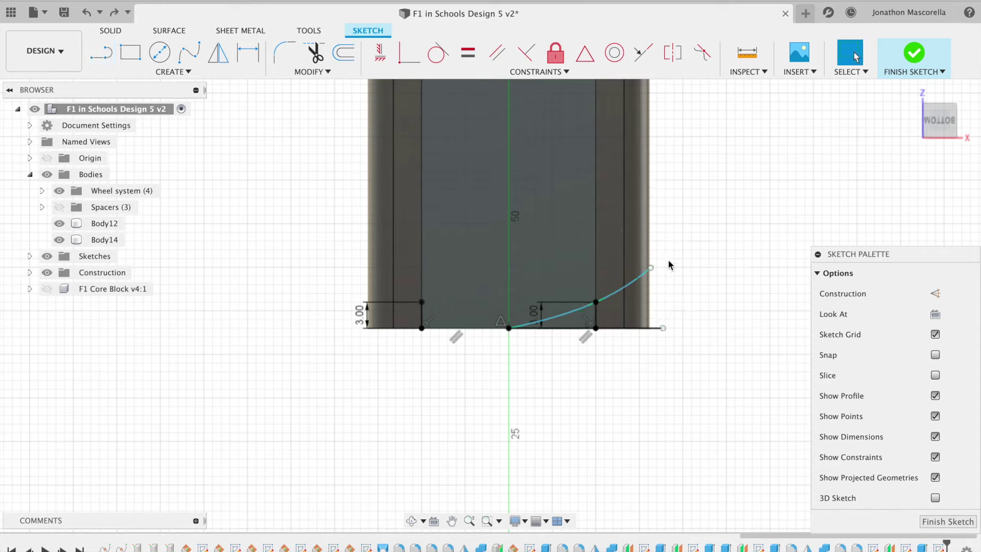
click(101, 52)
click(651, 267)
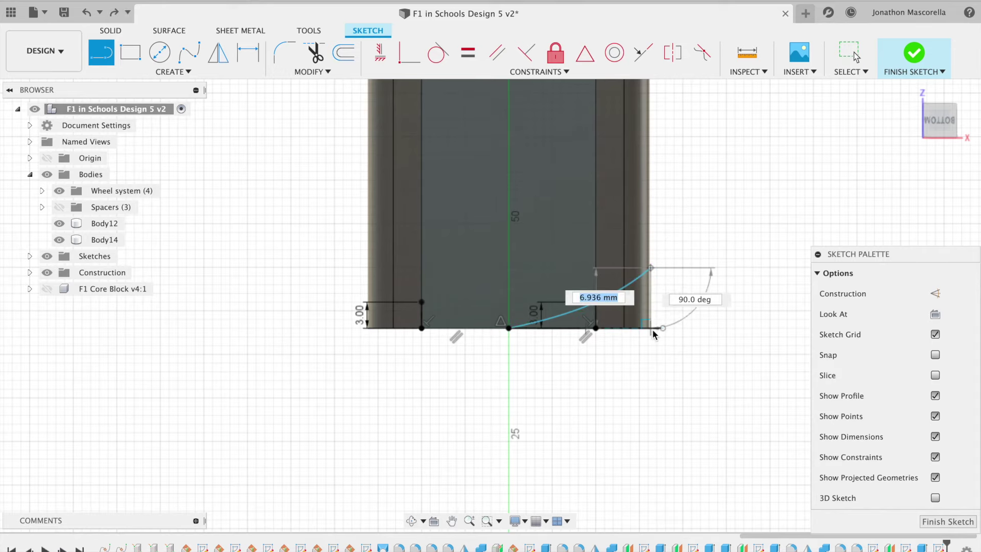
click(651, 328)
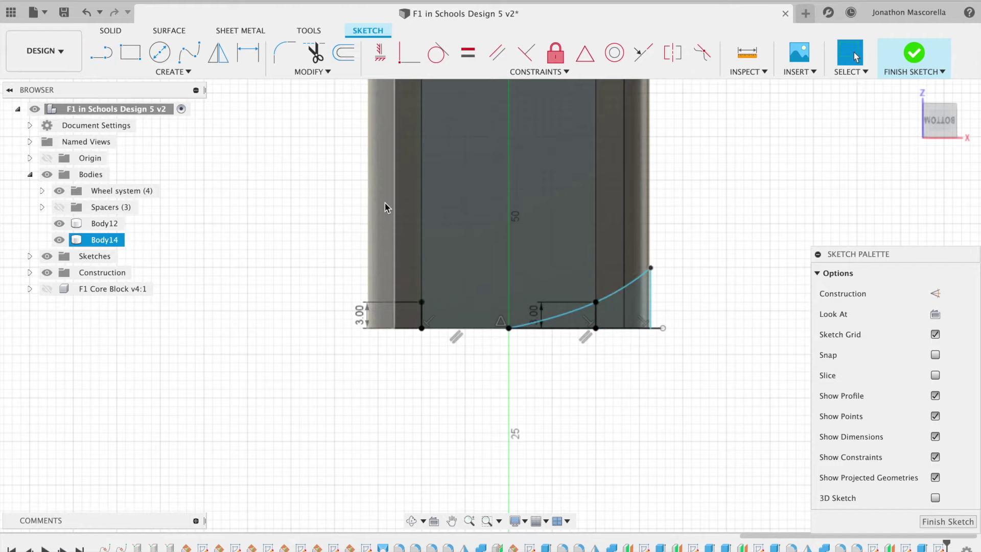
Step: Draw a short centre line from the end edge's midpoint and mirror the spline and its two closing lines across it
click(509, 328)
click(508, 283)
click(219, 52)
click(627, 294)
click(650, 299)
click(624, 328)
click(878, 207)
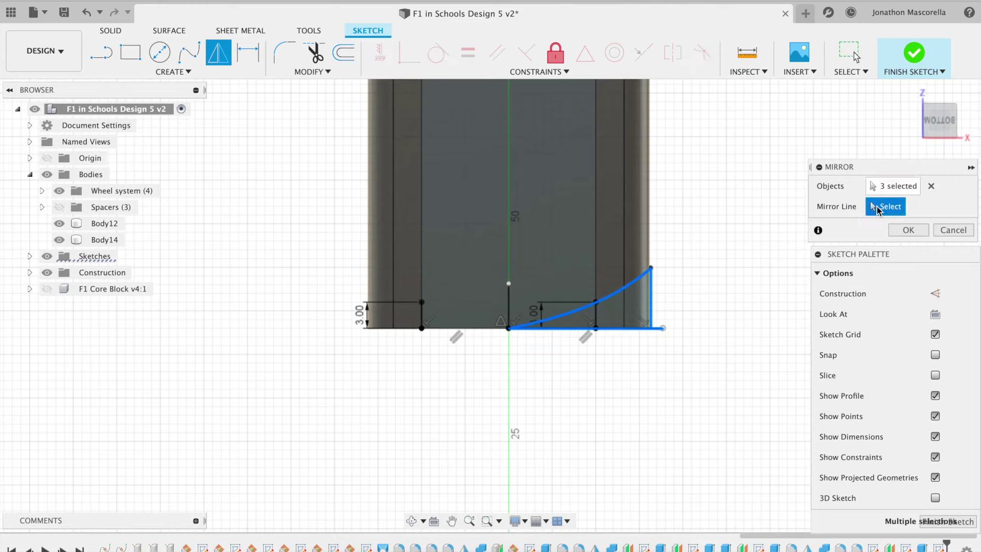
click(509, 306)
key(Return)
Step: Extrude the four mirrored end profiles by -11 mm as a cut to trim the rear section's end to the curve
click(110, 40)
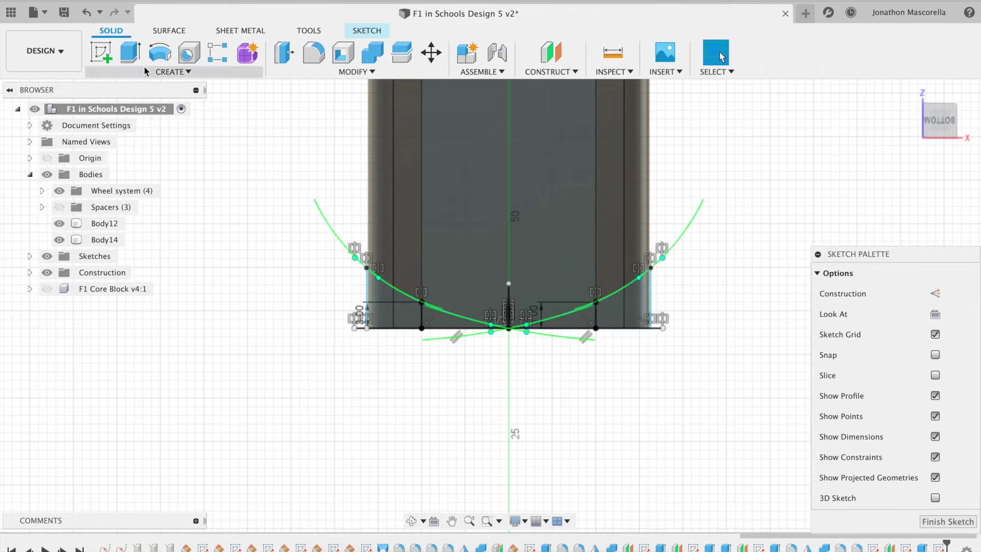
click(130, 52)
click(557, 368)
click(557, 366)
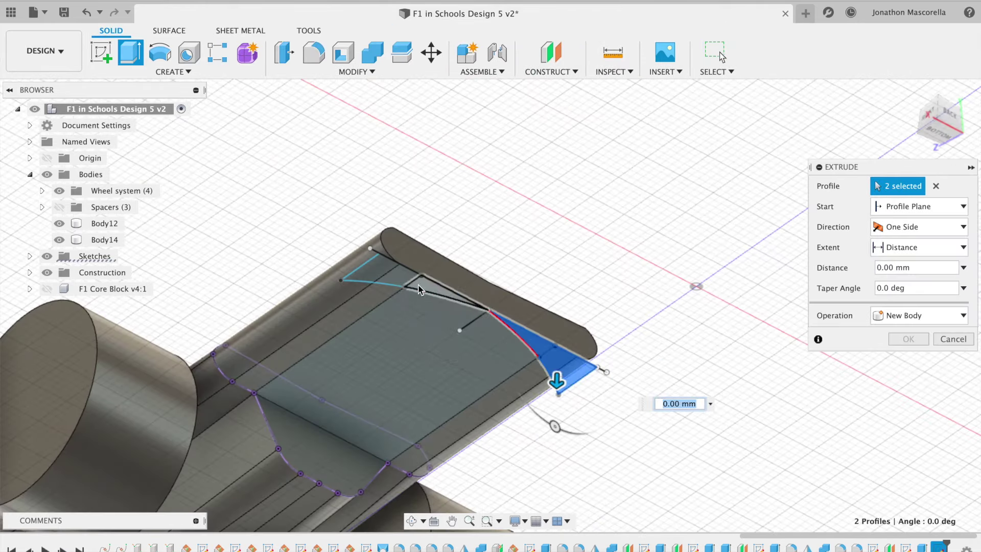
click(425, 287)
click(392, 277)
drag(391, 295, 385, 192)
click(930, 318)
click(912, 348)
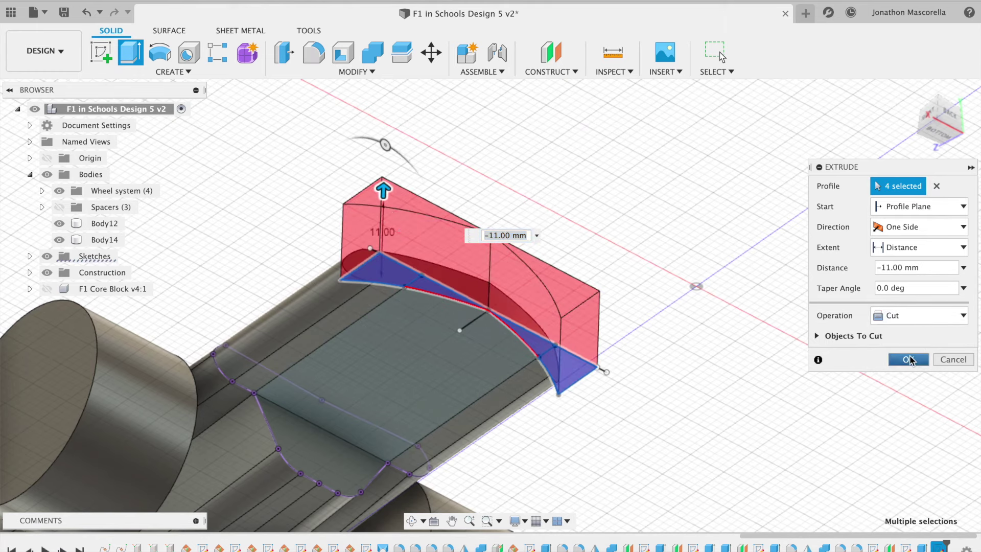
click(915, 359)
Step: Fillet the curved end's side edges, using 3 mm on one side and 2 mm on the other
click(317, 59)
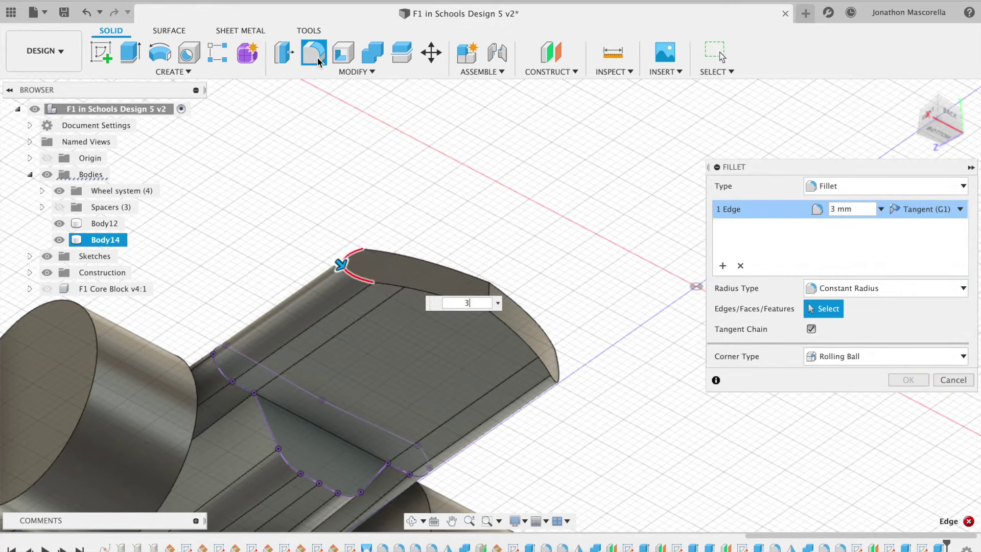
key(Return)
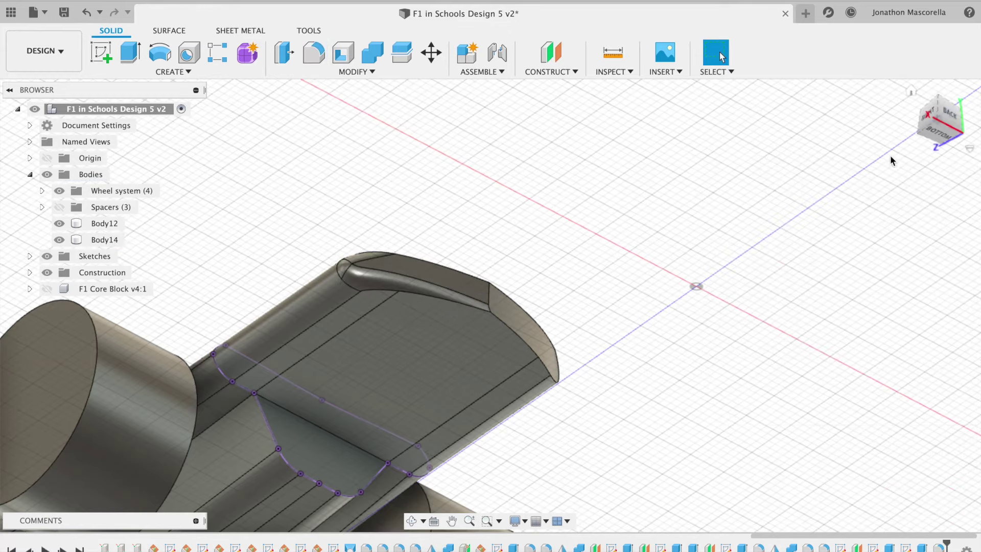
drag(933, 135, 896, 177)
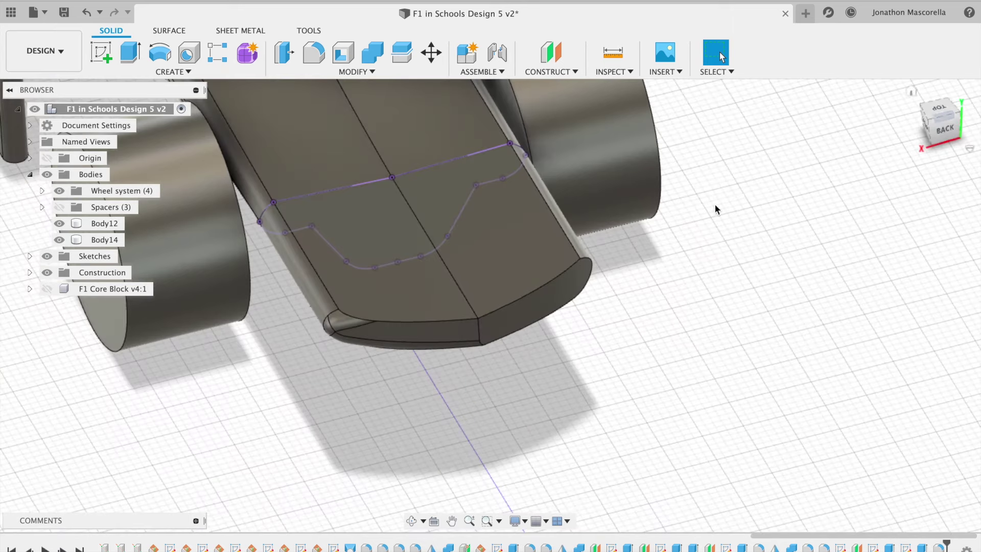
click(313, 55)
click(581, 266)
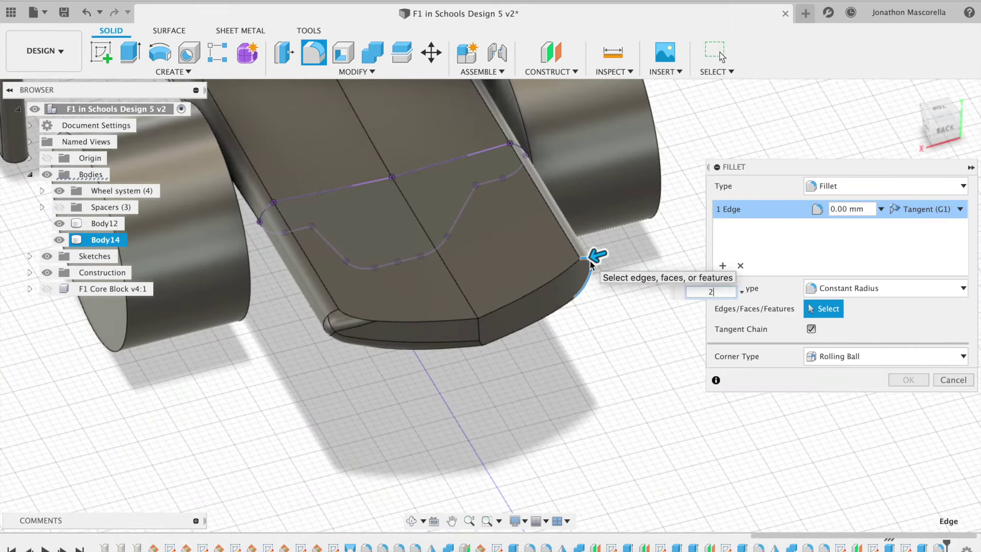
Step: Apply a 2 mm fillet to both upper edge chains around the rear section's curved end
click(311, 53)
click(415, 321)
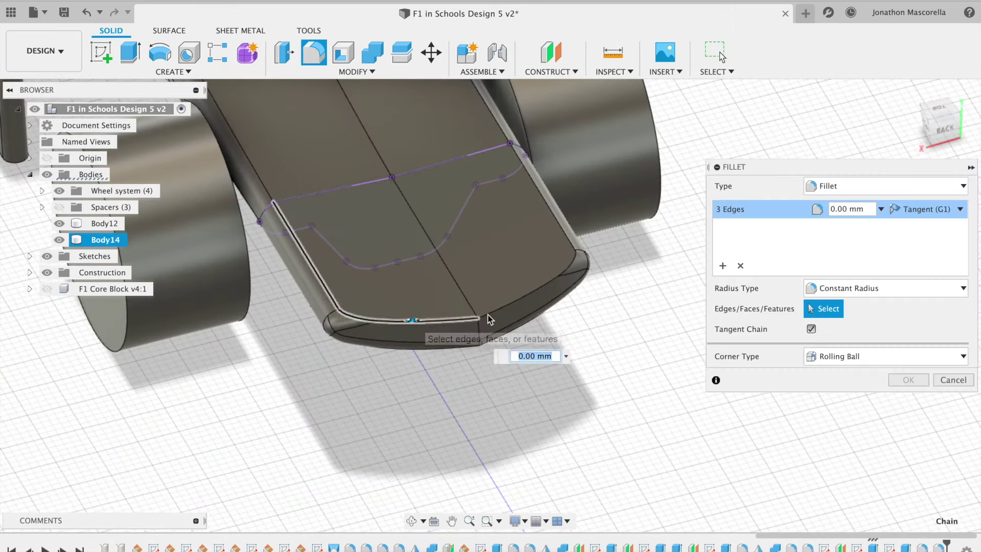
click(532, 293)
text(1)
key(BackSpace)
text(2)
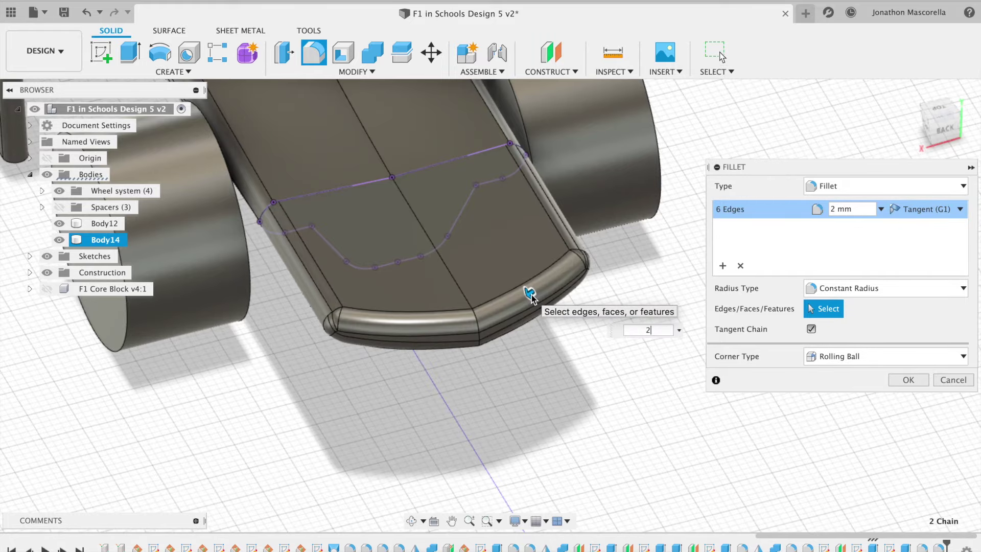
key(Return)
click(913, 88)
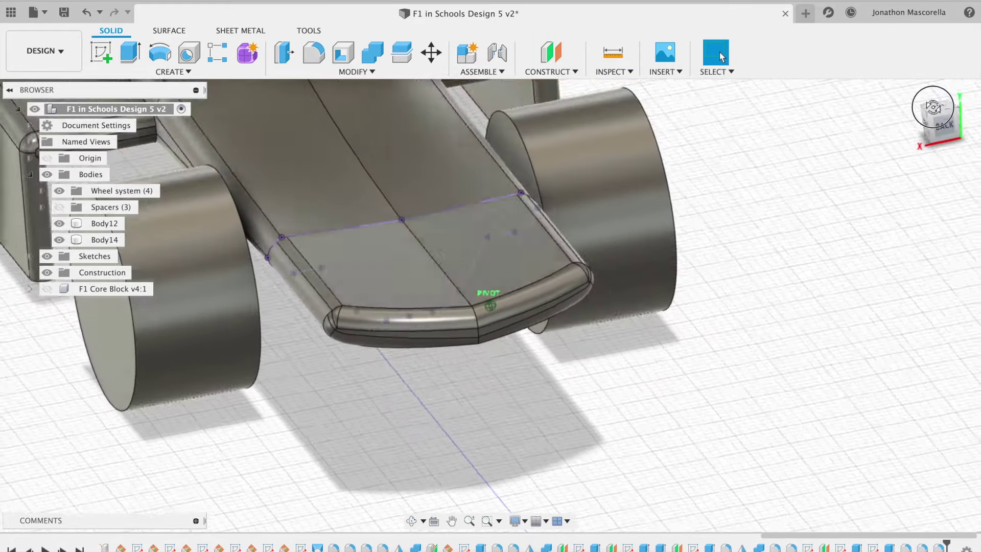
mouse_move(912, 85)
mouse_down()
mouse_move(920, 108)
mouse_move(902, 95)
mouse_move(911, 85)
mouse_up()
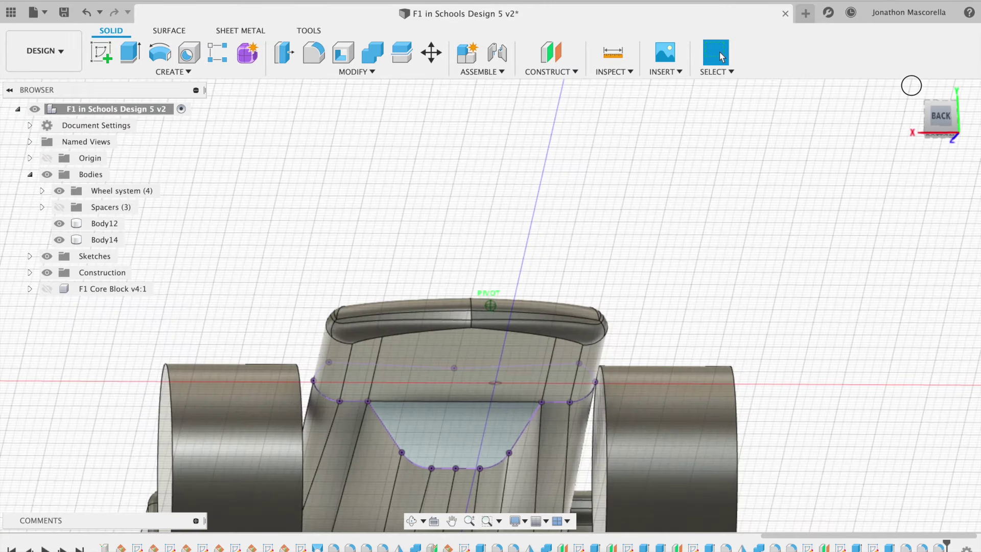
click(102, 52)
click(527, 372)
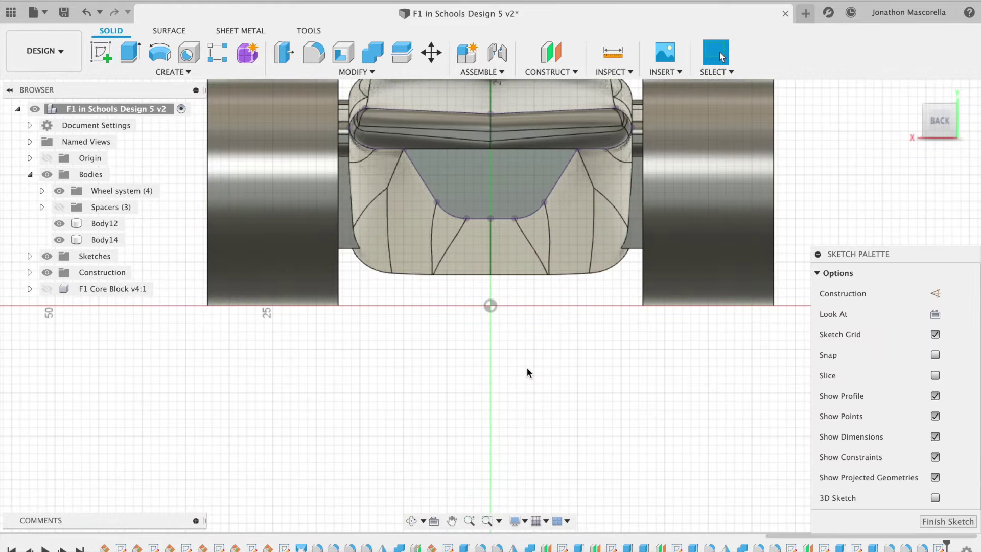
key(super+z)
Step: Start a sketch on the rear section's flat underside face
click(101, 52)
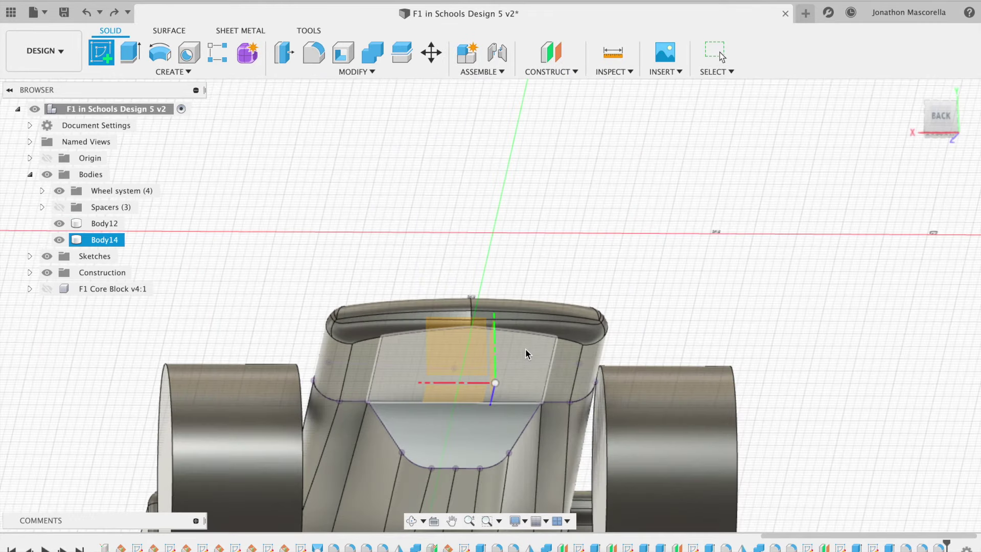
click(528, 358)
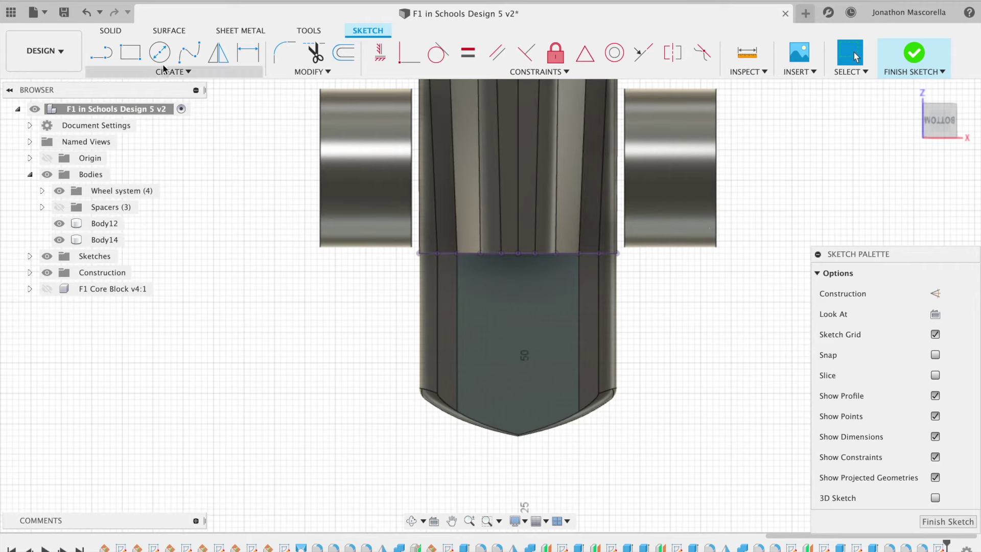
click(105, 54)
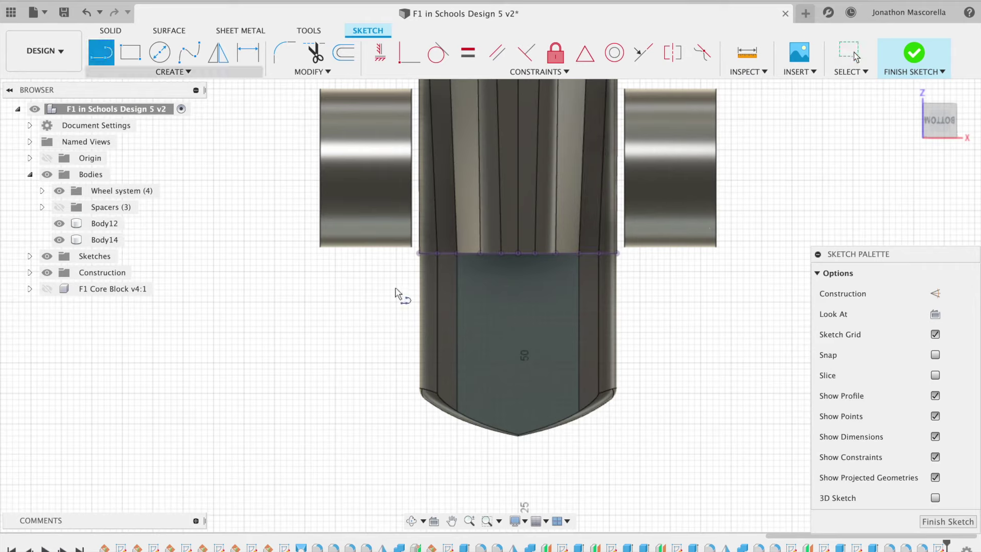
click(190, 58)
key(c)
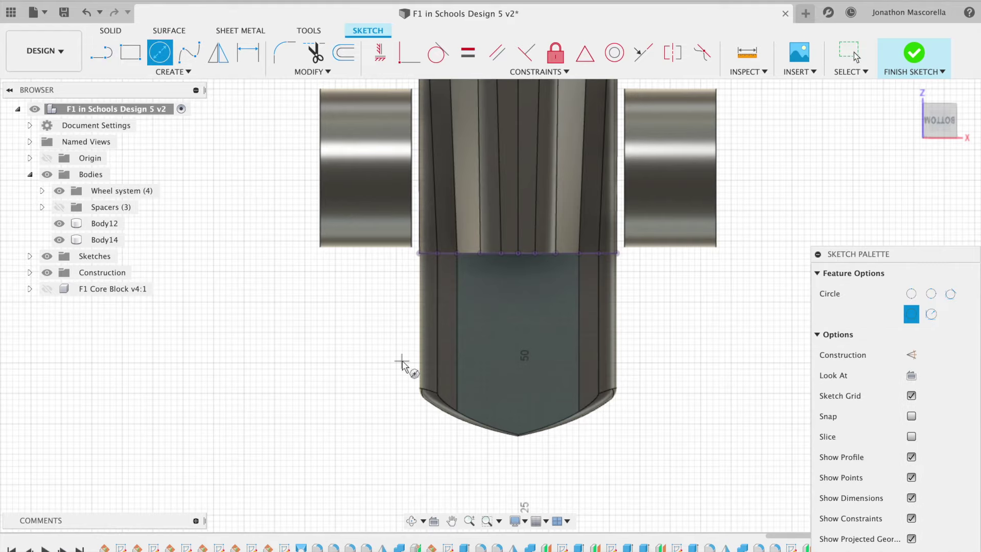
click(456, 386)
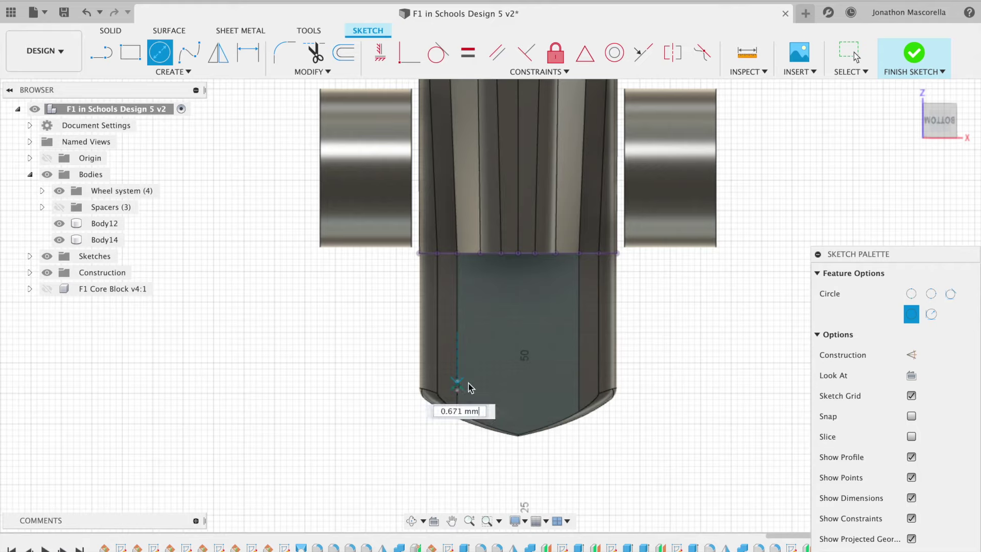
text(5)
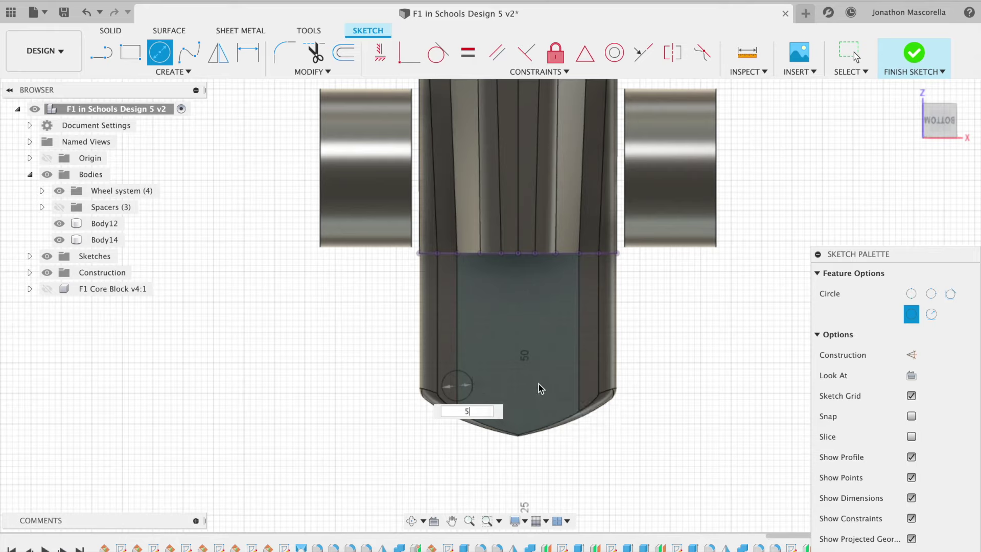
key(Escape)
mouse_move(539, 385)
mouse_down()
mouse_move(574, 341)
mouse_move(328, 288)
mouse_up()
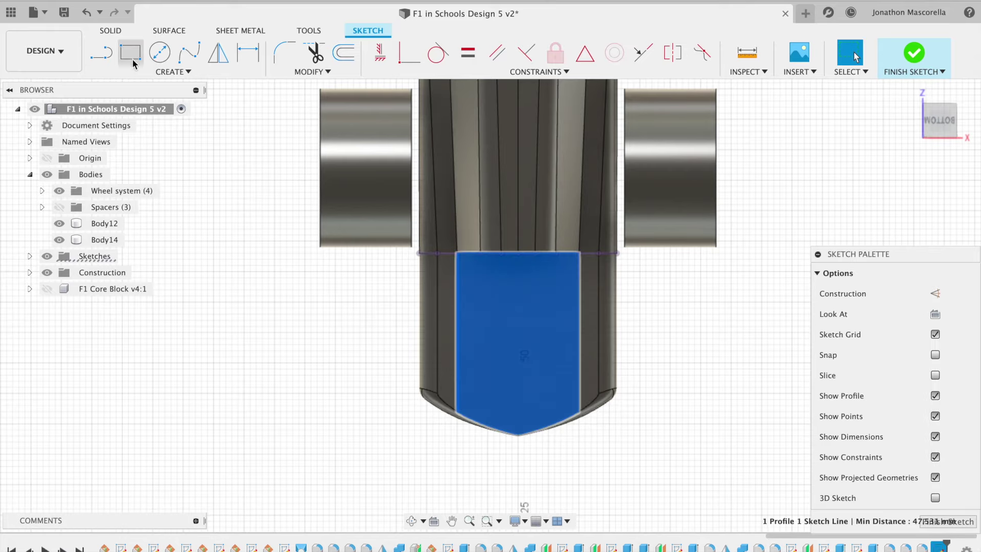
Step: Draw a 5 mm diameter circle centred on the underside face's left long edge, near its front end
click(160, 54)
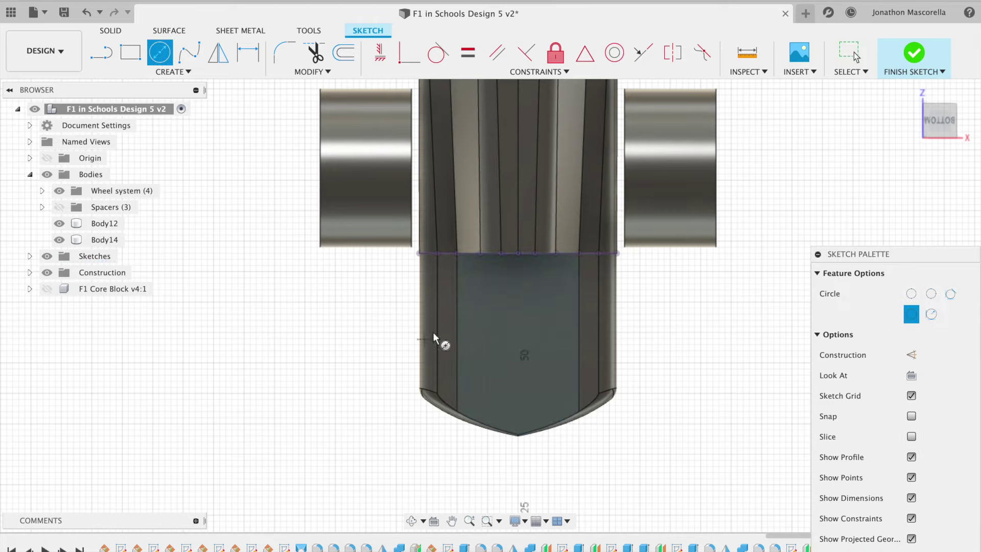
click(457, 283)
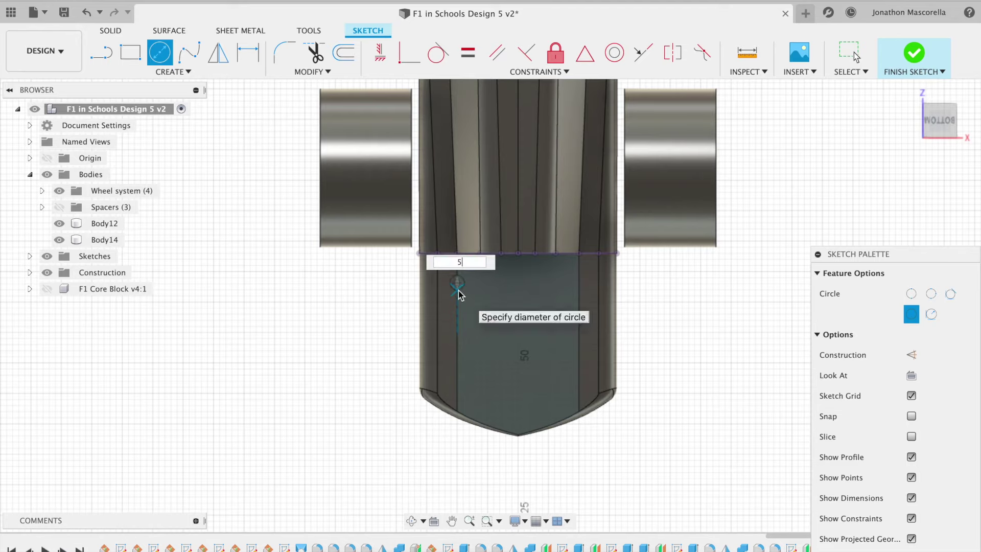
text(5)
key(Return)
Step: Draw a 15 mm line from the circle's centre rearward along the face's left edge
click(101, 52)
click(455, 284)
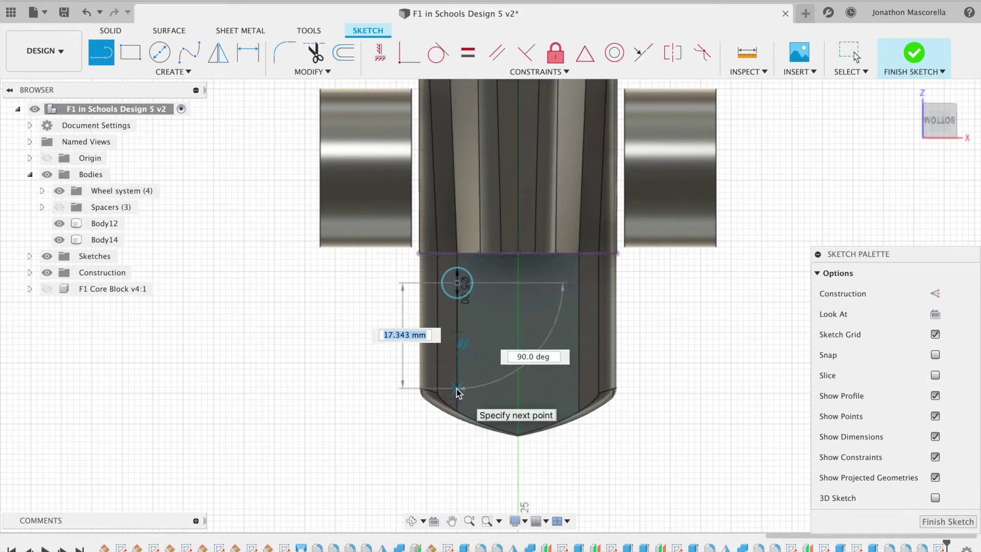
text(15)
key(Return)
key(Escape)
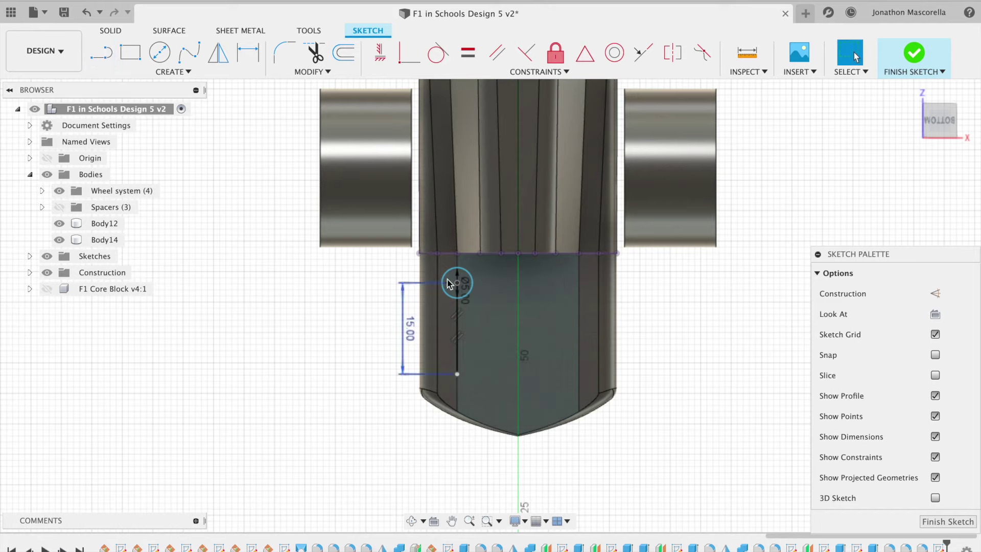
Step: Draw two horizontal lines from the circle's centre to its left and right sides
click(186, 59)
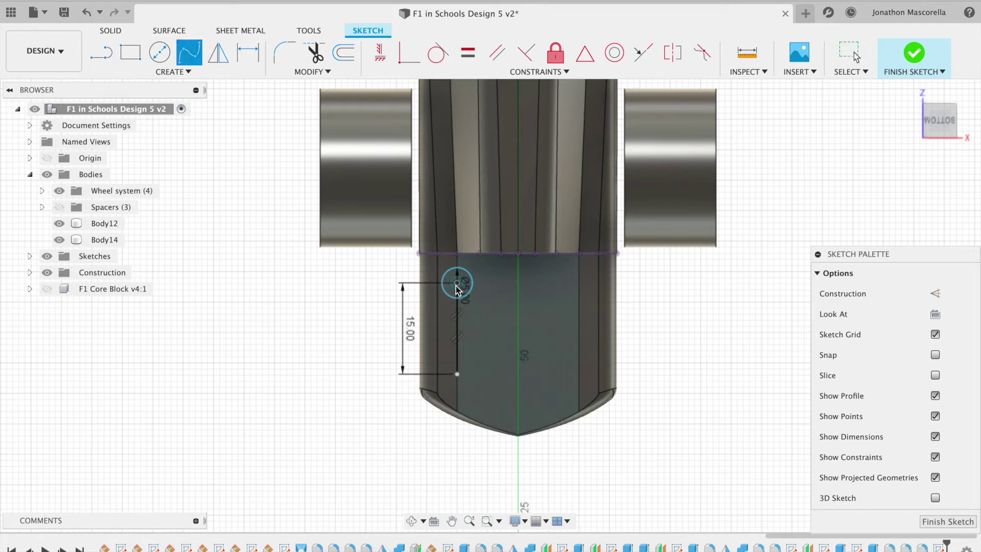
key(l)
click(457, 283)
click(442, 283)
click(457, 283)
click(473, 283)
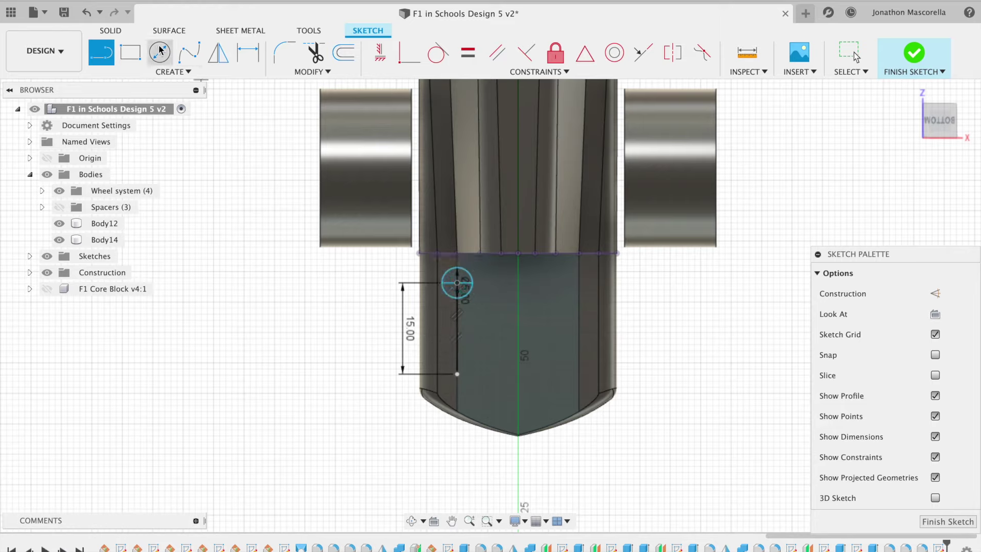
Step: Join the circle's left and right sides to the 15 mm line's rear end with two tapering lines
click(456, 283)
click(455, 374)
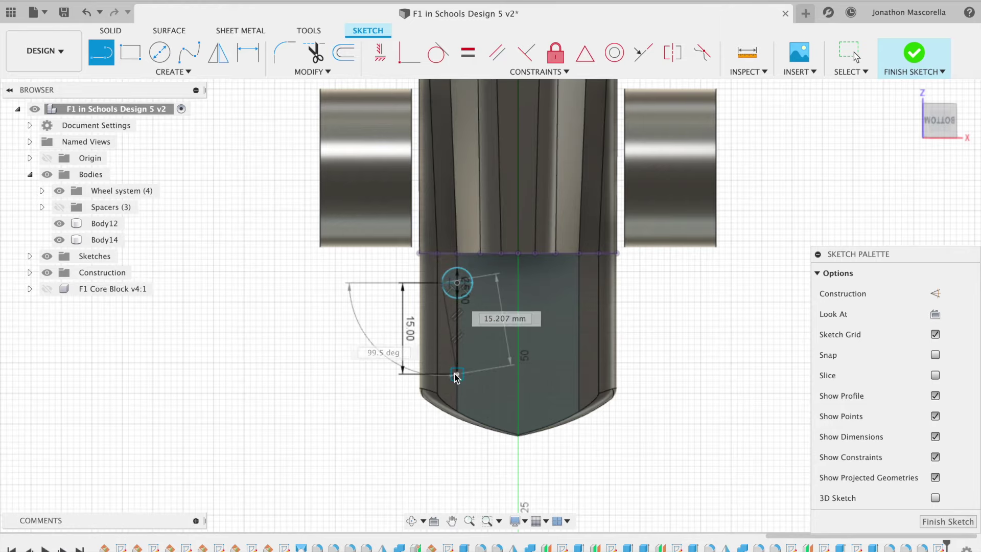
click(457, 374)
click(473, 284)
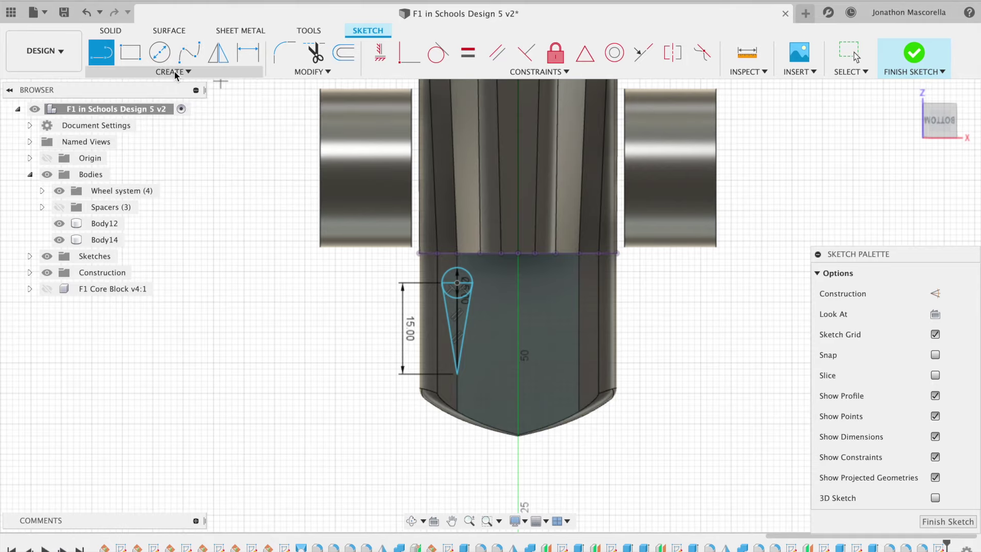
Step: Draw a mirror axis on the body's centreline alongside the teardrop, and trim away the circle's rear half inside it
click(519, 374)
click(518, 283)
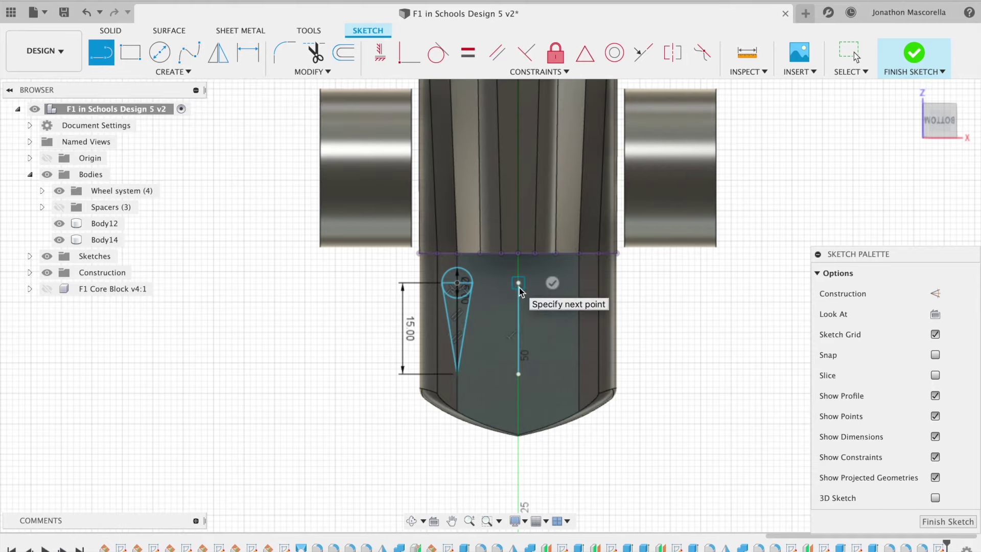
click(218, 53)
click(462, 300)
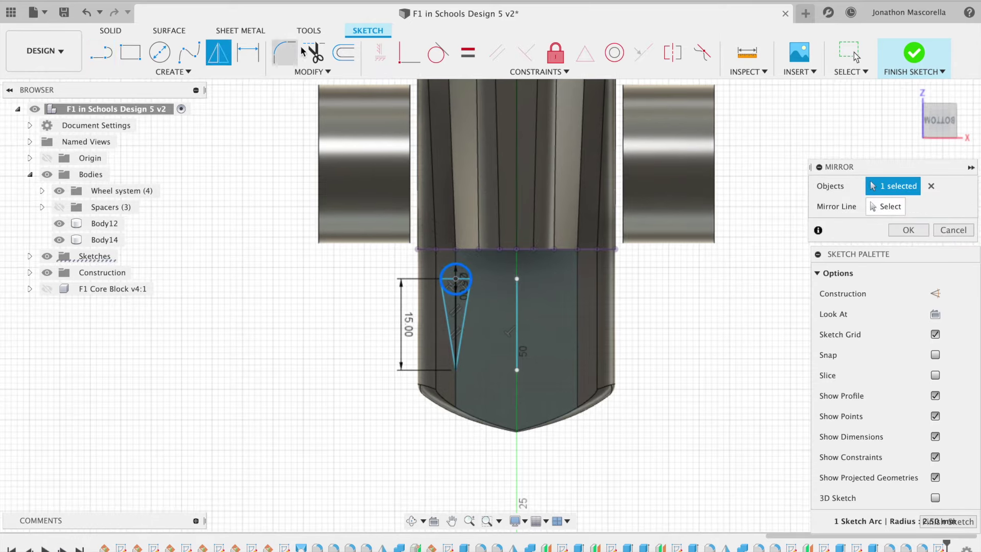
key(t)
click(454, 294)
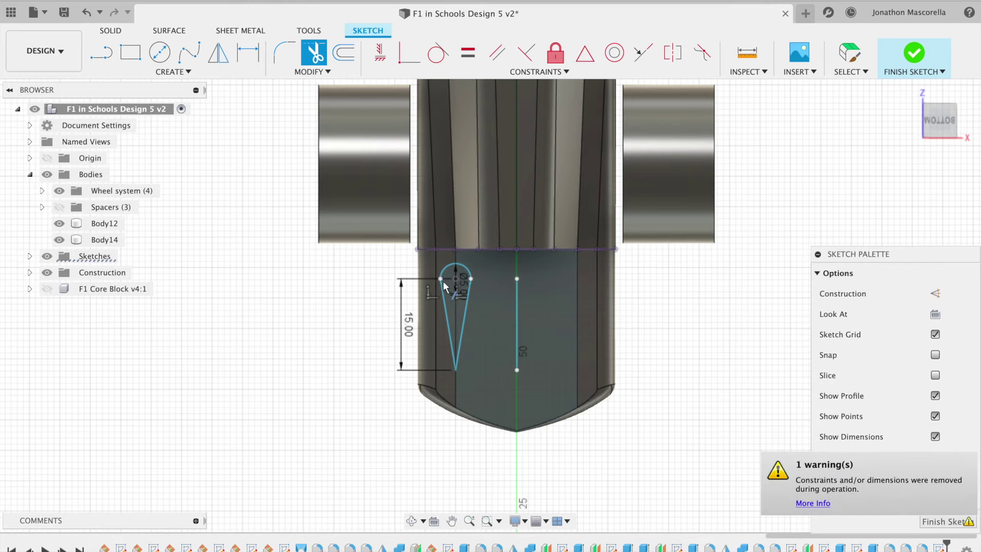
Step: Mirror the teardrop's two tapering lines and front arc across the centreline axis
click(218, 52)
click(446, 306)
click(469, 295)
click(468, 276)
click(869, 206)
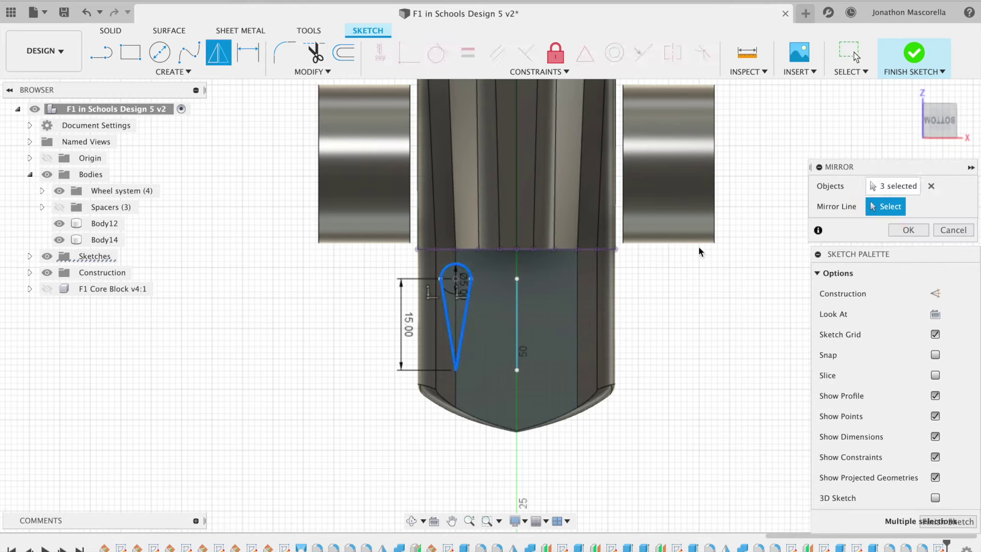
click(920, 230)
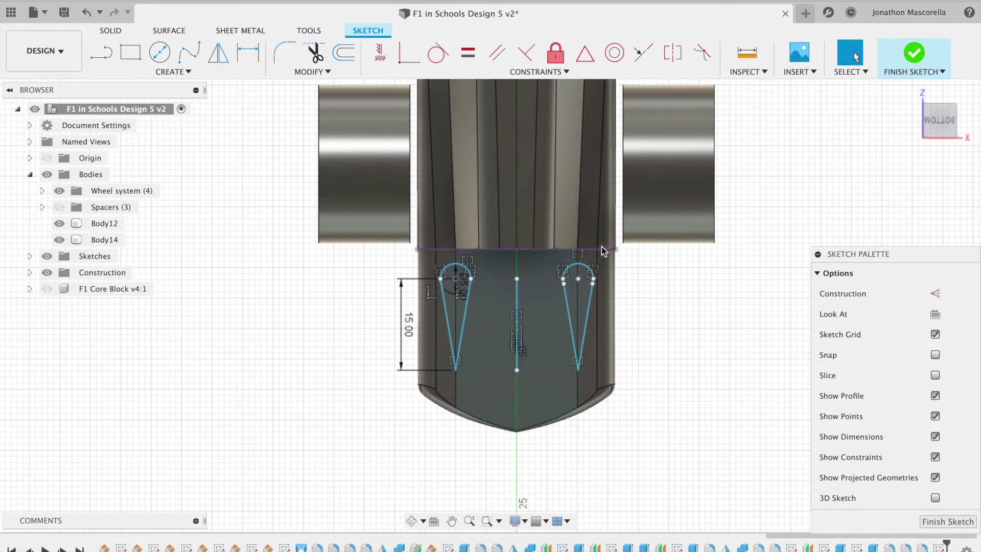
Step: Extrude both teardrop profiles 10 mm down from the underside of the rear section, joined to the body
click(111, 31)
click(131, 52)
click(452, 306)
click(573, 306)
click(584, 280)
click(575, 322)
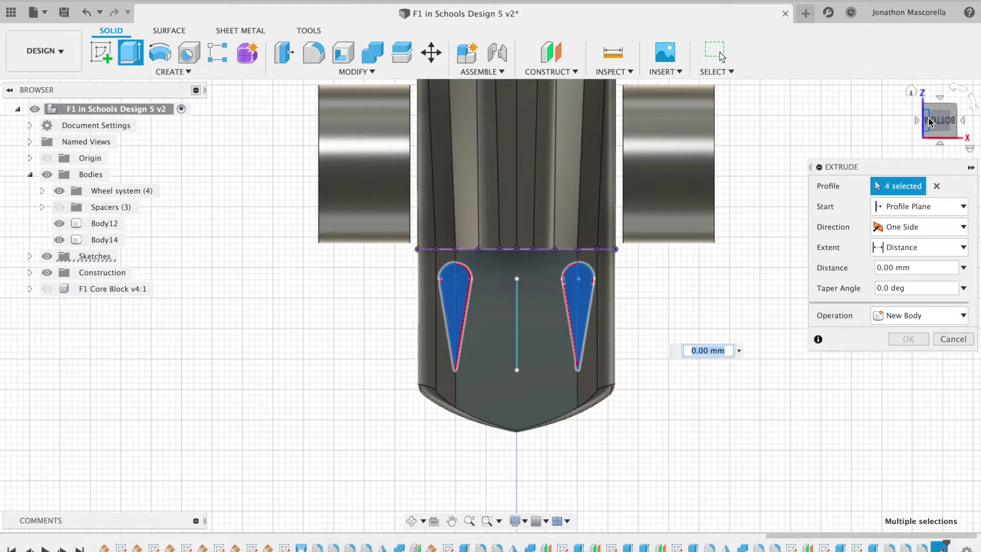
click(912, 91)
click(961, 112)
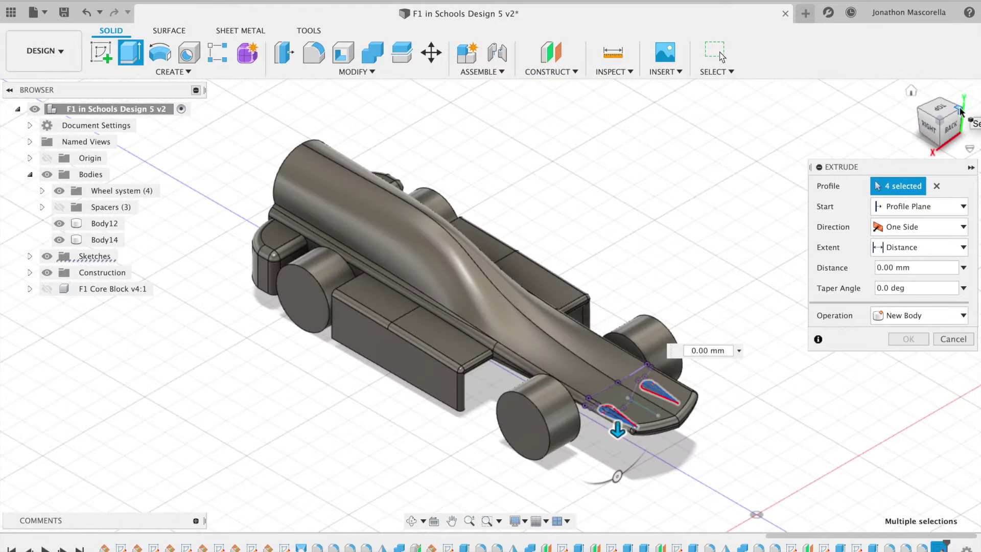
click(951, 121)
drag(617, 334, 619, 354)
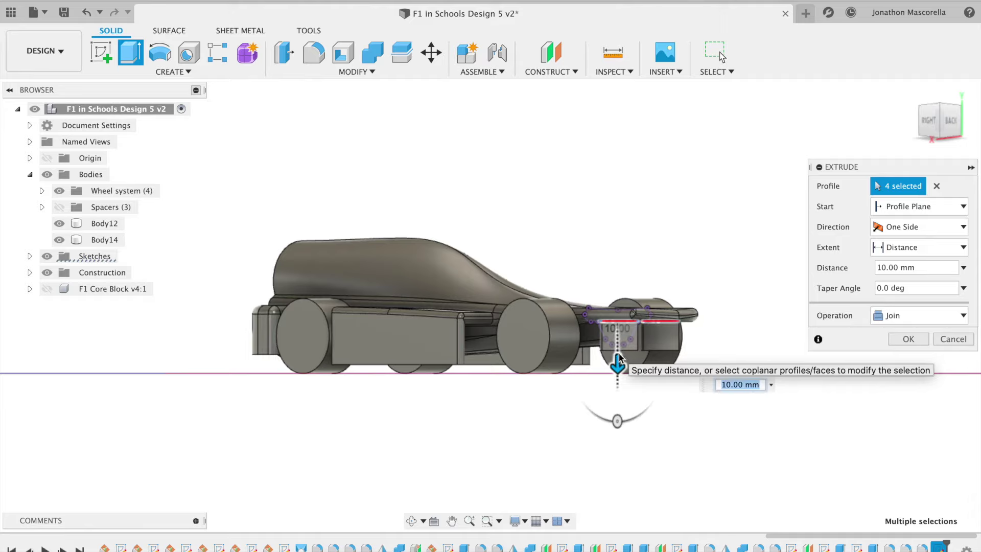
key(Return)
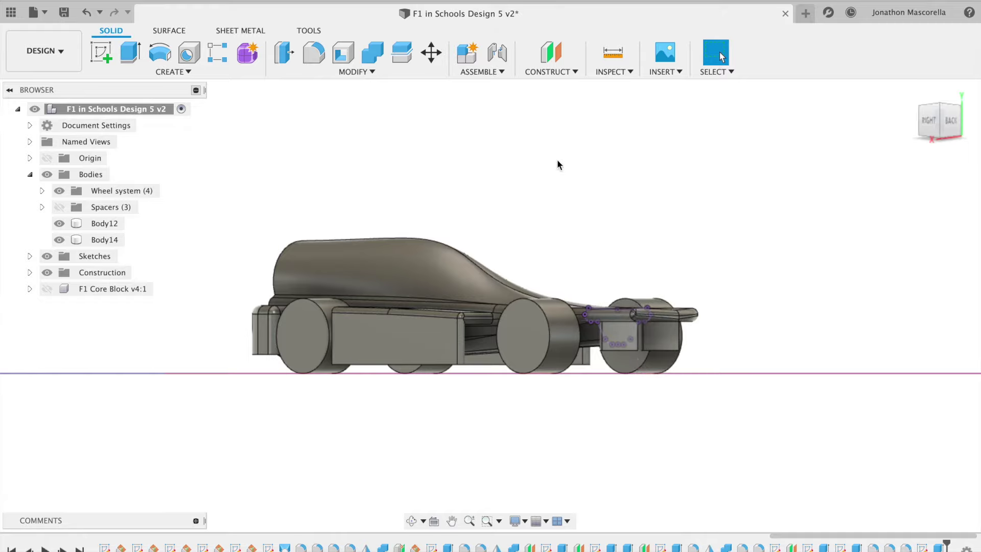
Step: Fillet the curved lower edge chain of the main body beneath the rear overhang with a 5 mm radius
click(898, 125)
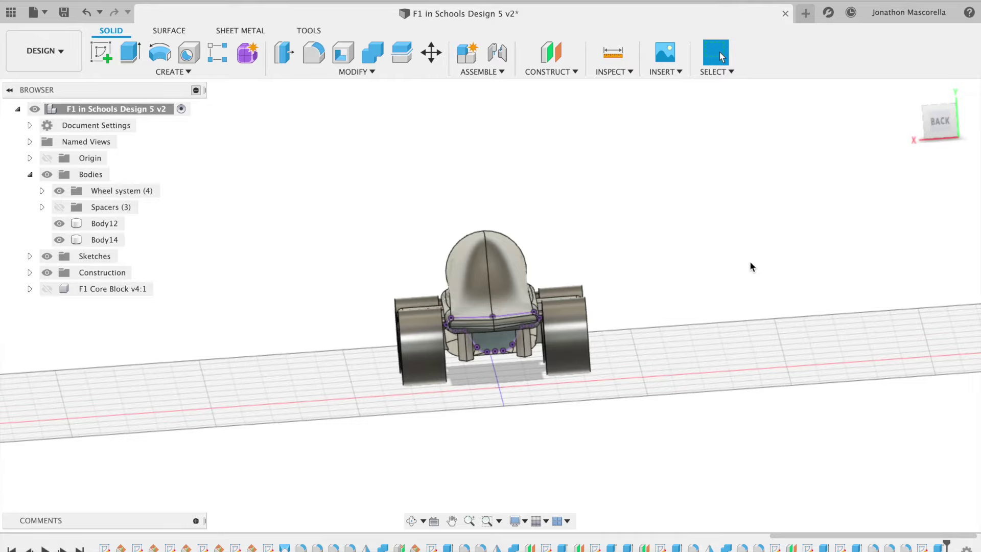
scroll(750, 266, up, 5)
click(284, 54)
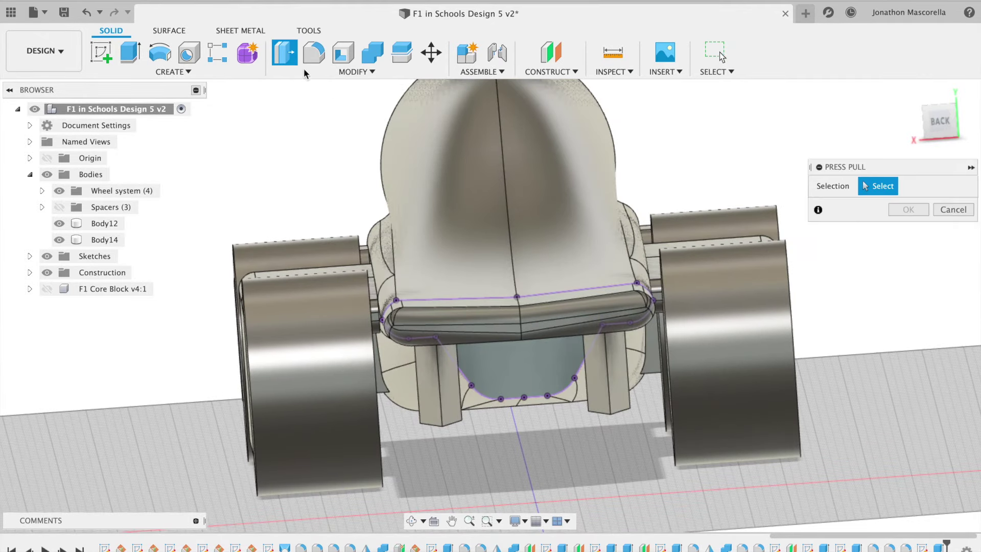
click(564, 394)
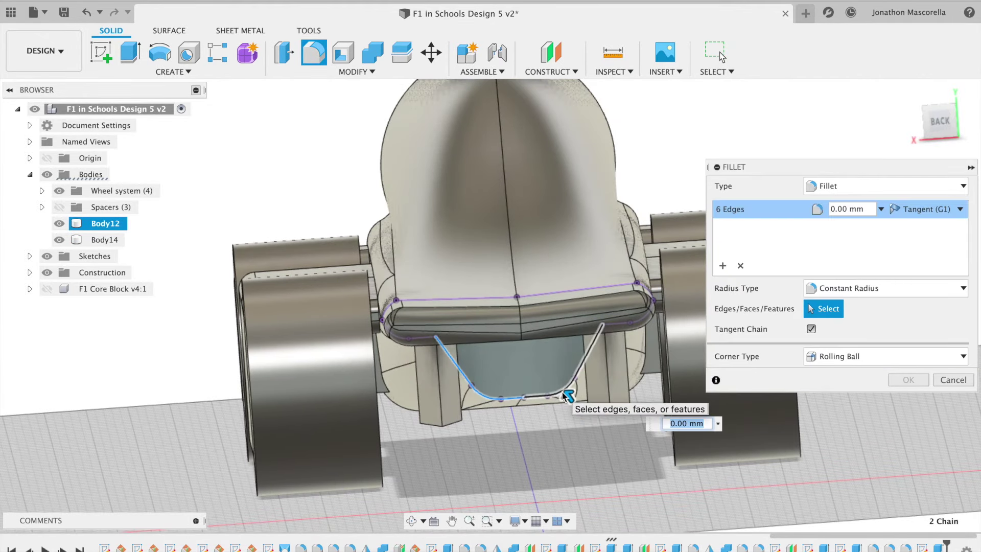
text(5)
key(Return)
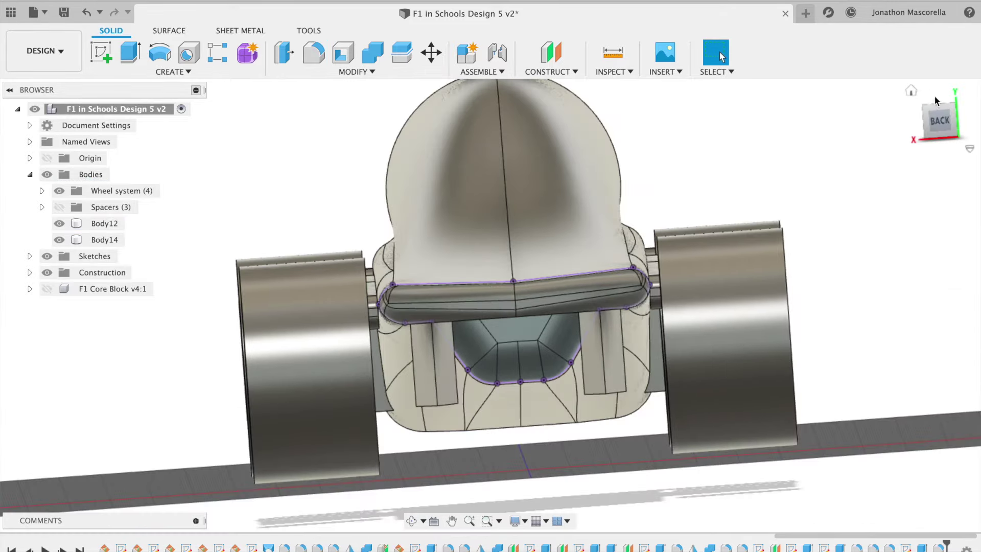
Step: Create a construction axis perpendicular to one teardrop support's bottom face, through the point at its rear tip
drag(938, 113, 933, 87)
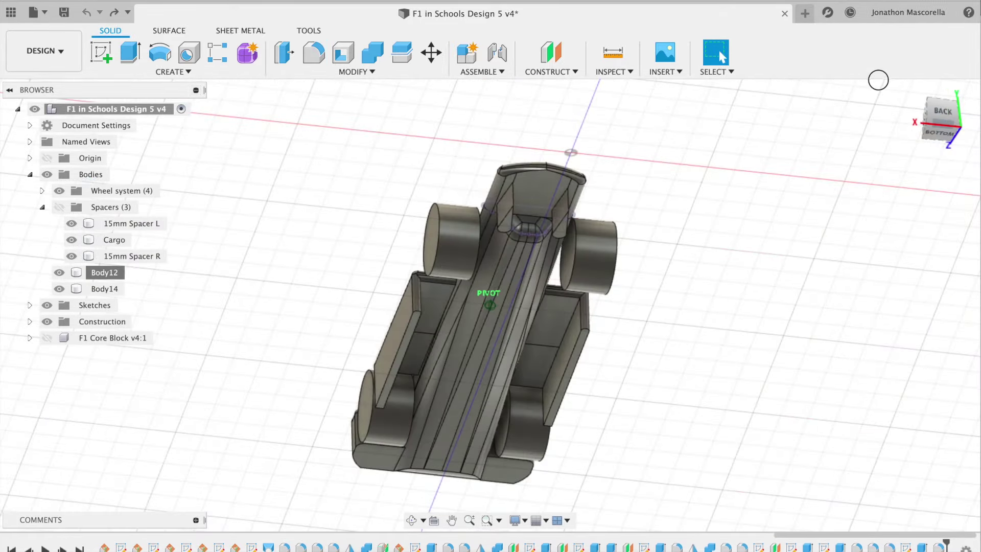
shift+middle_drag(878, 80, 881, 95)
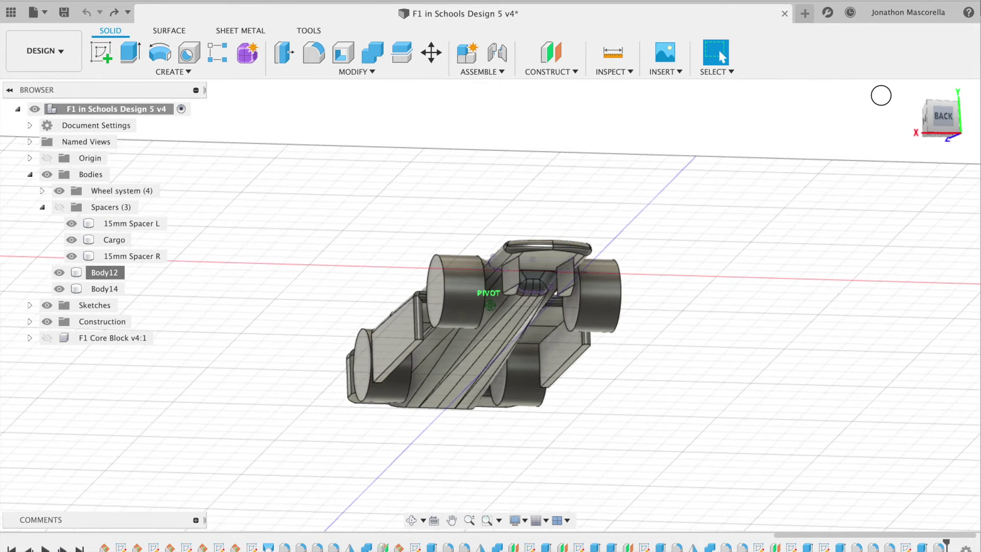
scroll(791, 335, up, 5)
scroll(791, 335, right, 3)
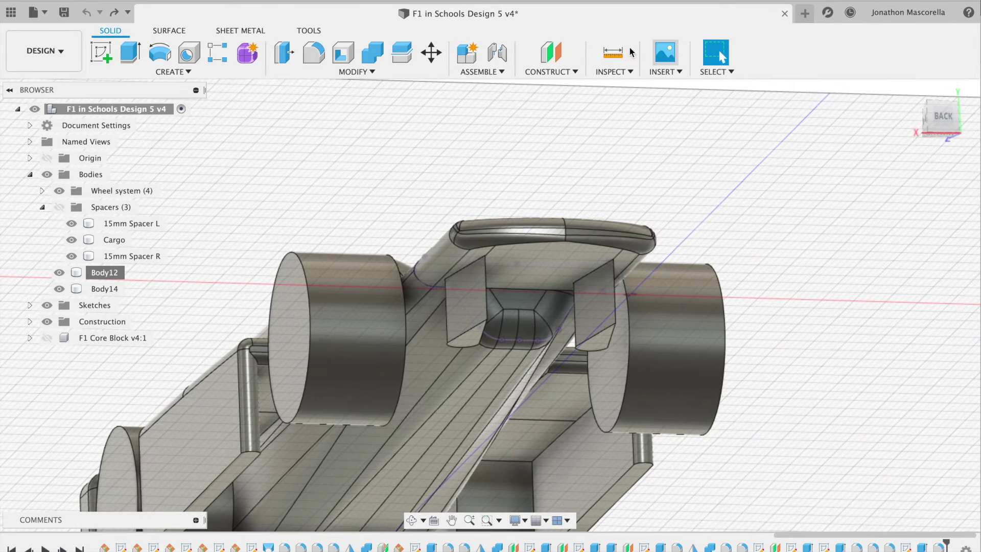
click(552, 54)
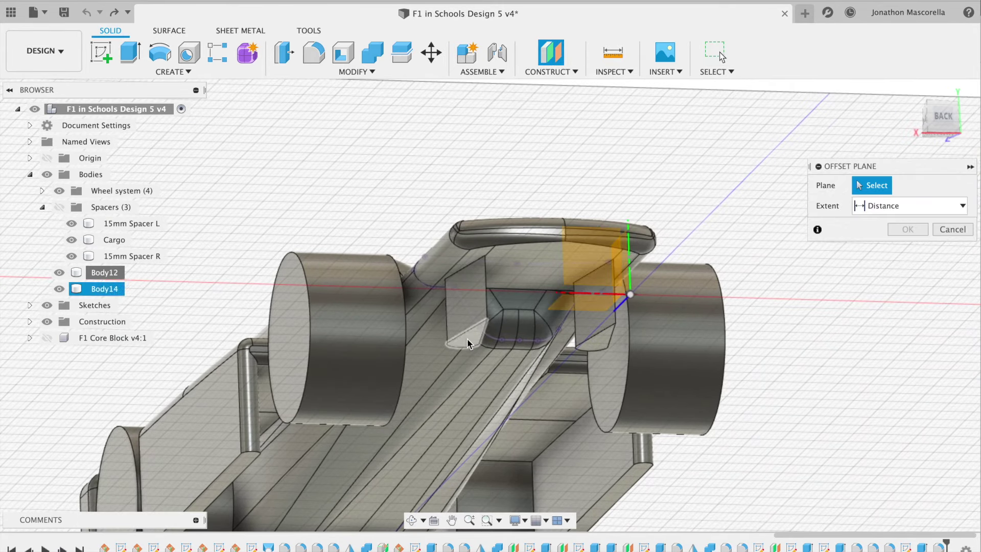
click(516, 340)
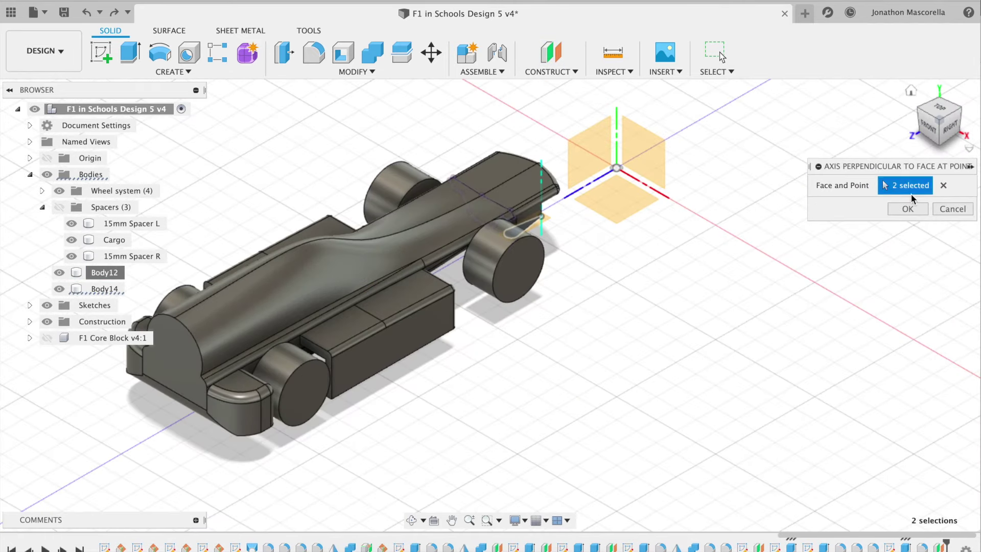
click(908, 208)
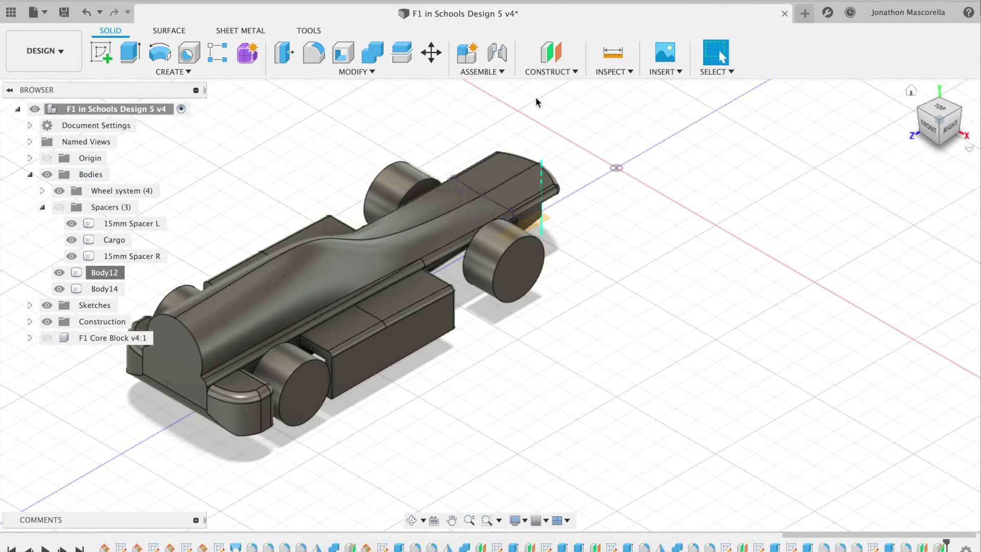
Step: Create a construction plane at a 90-degree angle through the new axis at the support's rear tip
click(552, 71)
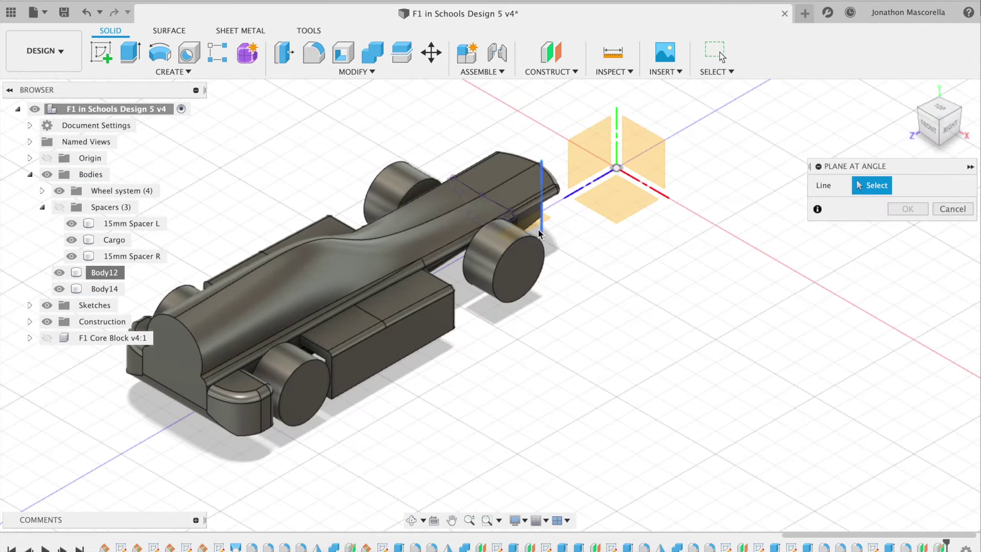
click(542, 233)
text(90)
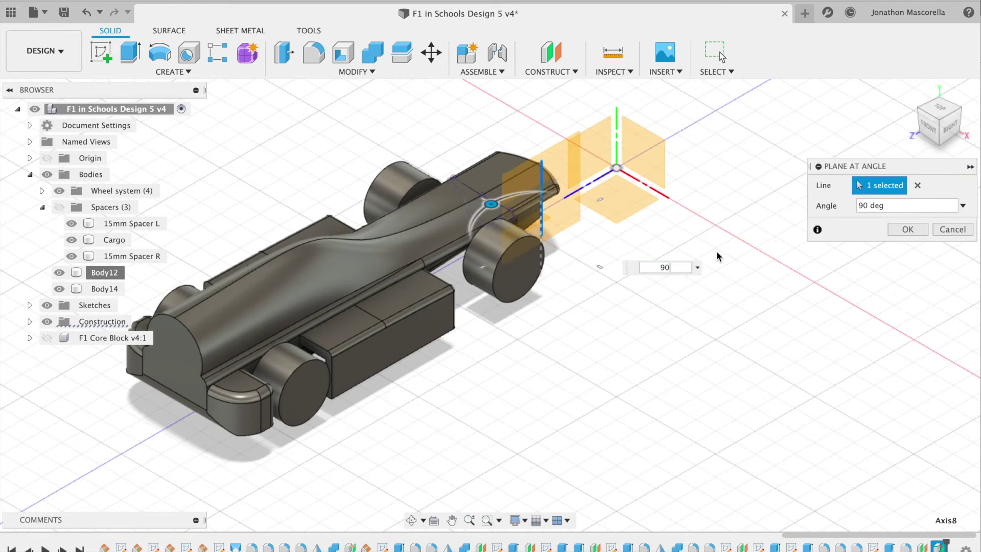
scroll(716, 255, up, 2)
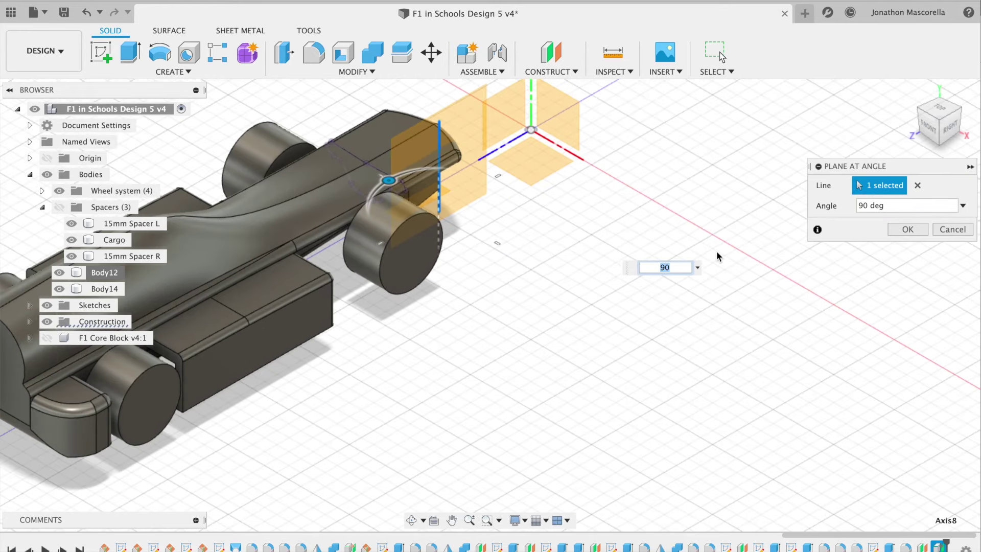
key(Return)
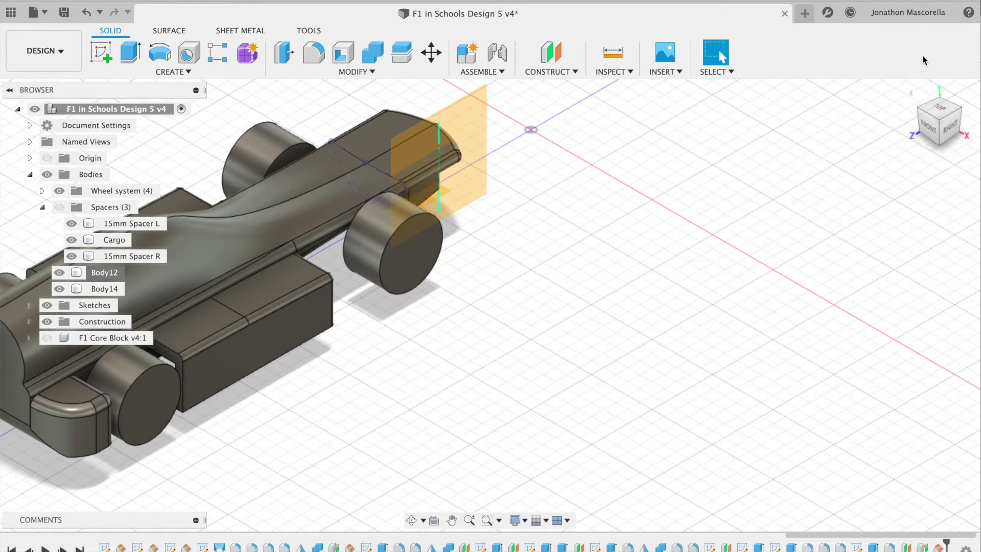
Step: Begin an offset plane from the support's angled plane, set about 10 mm inward towards the car's centreline
click(952, 135)
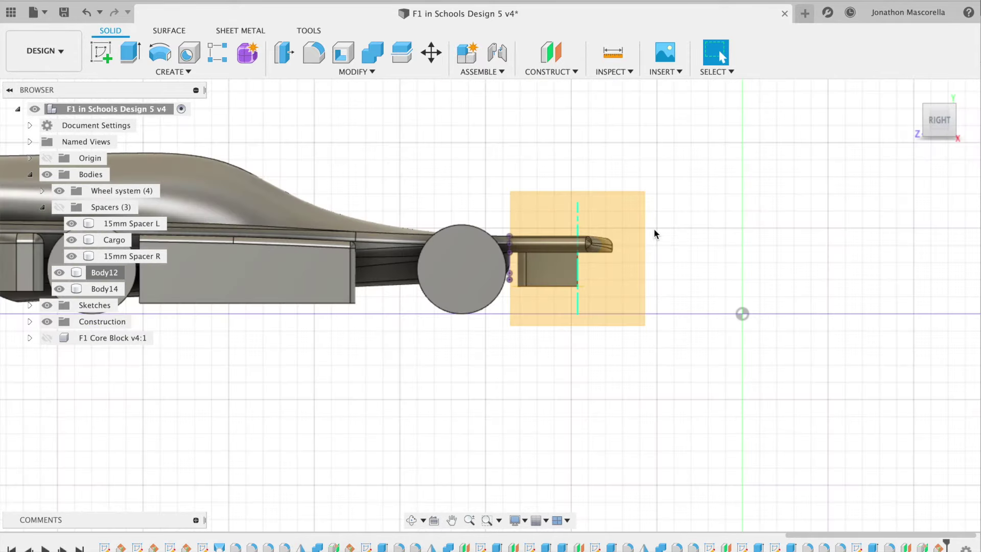
mouse_move(743, 314)
shift+middle_down()
mouse_move(848, 140)
mouse_move(800, 148)
mouse_move(882, 128)
shift+middle_up()
scroll(938, 122, up, 5)
scroll(786, 164, down, 5)
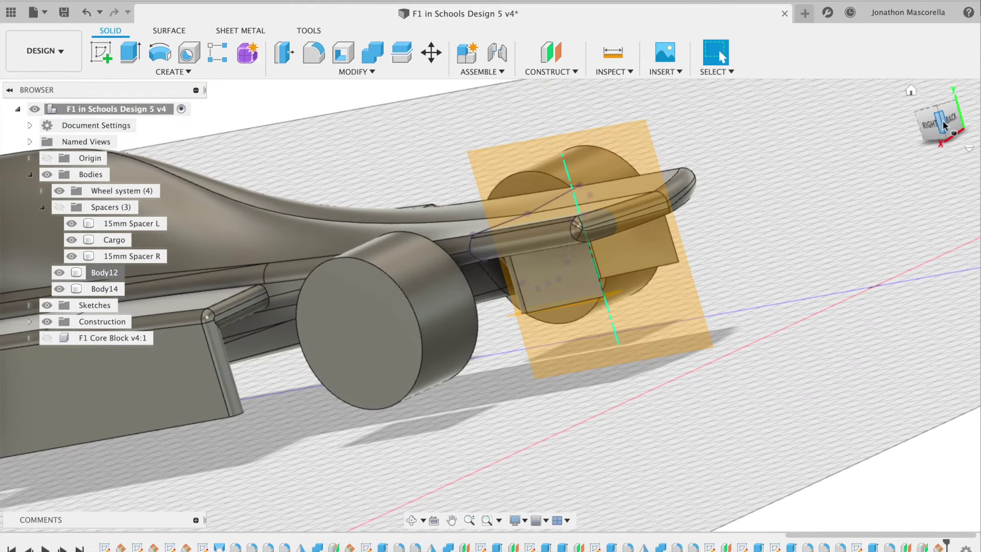
click(550, 52)
click(610, 276)
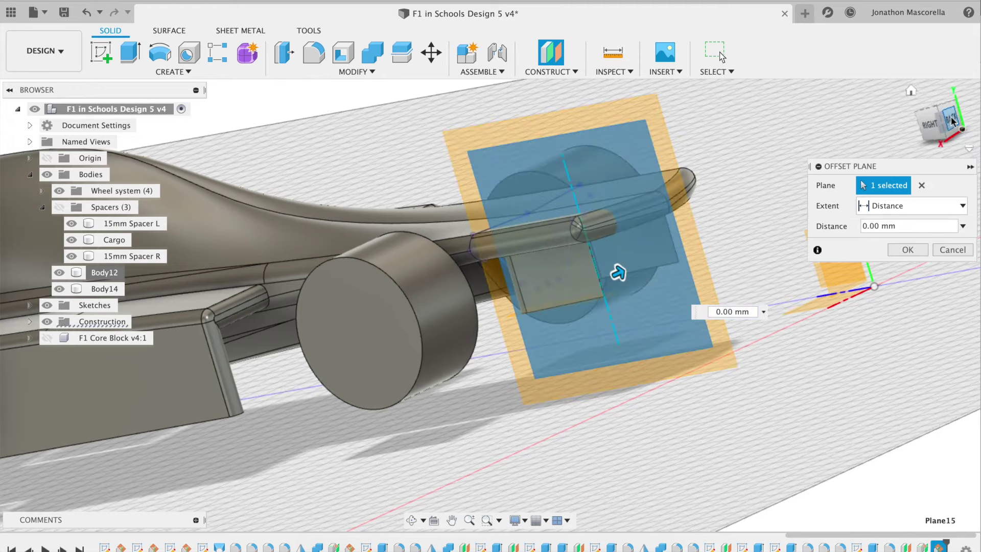
click(950, 118)
drag(654, 323, 716, 320)
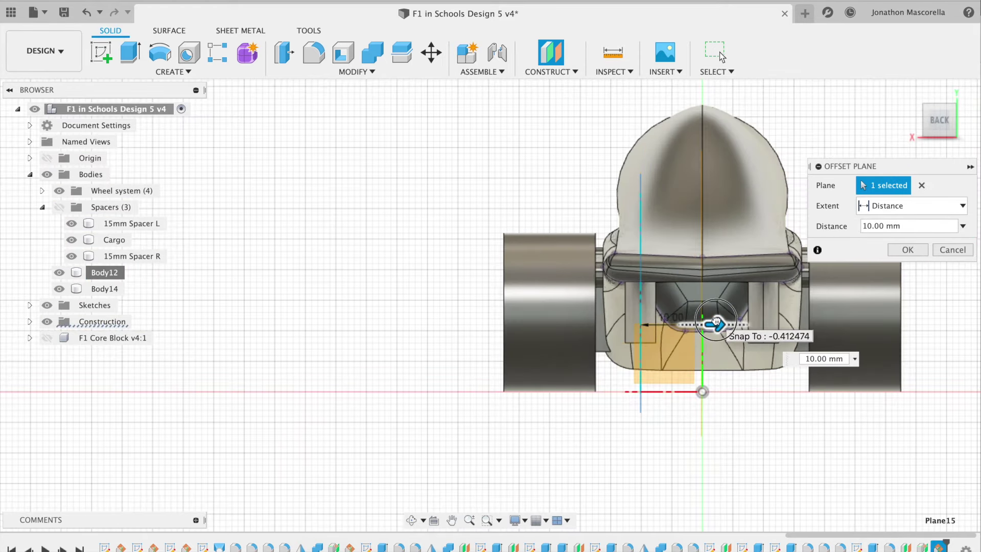
scroll(716, 319, up, 5)
middle_drag(716, 320, 605, 284)
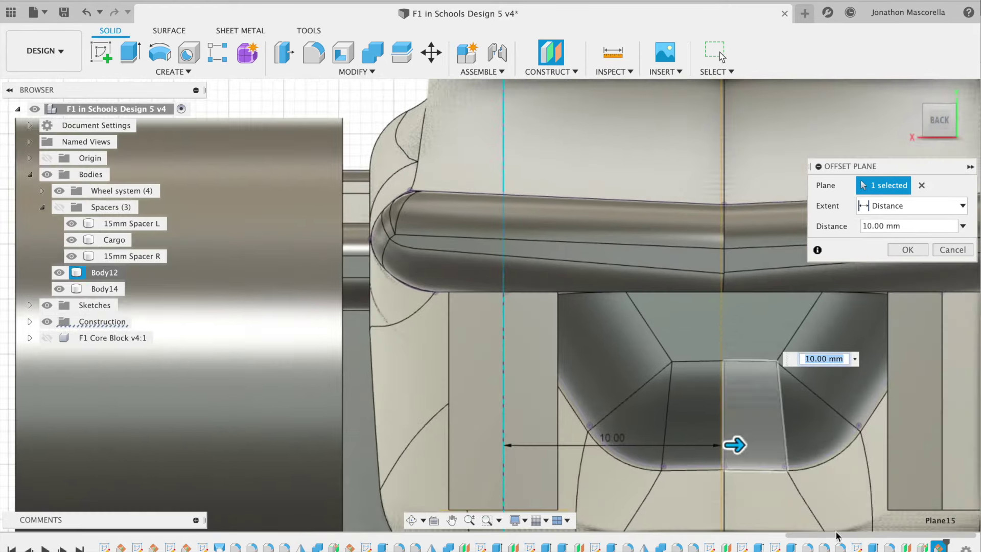
Step: Set the inward plane's offset distance to 10.13 mm and create the plane
text(5)
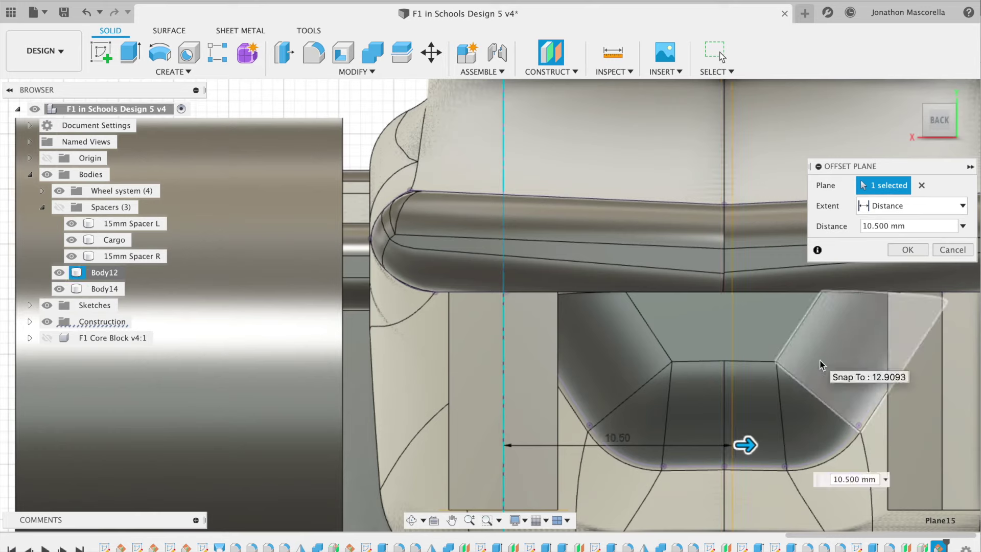
key(BackSpace)
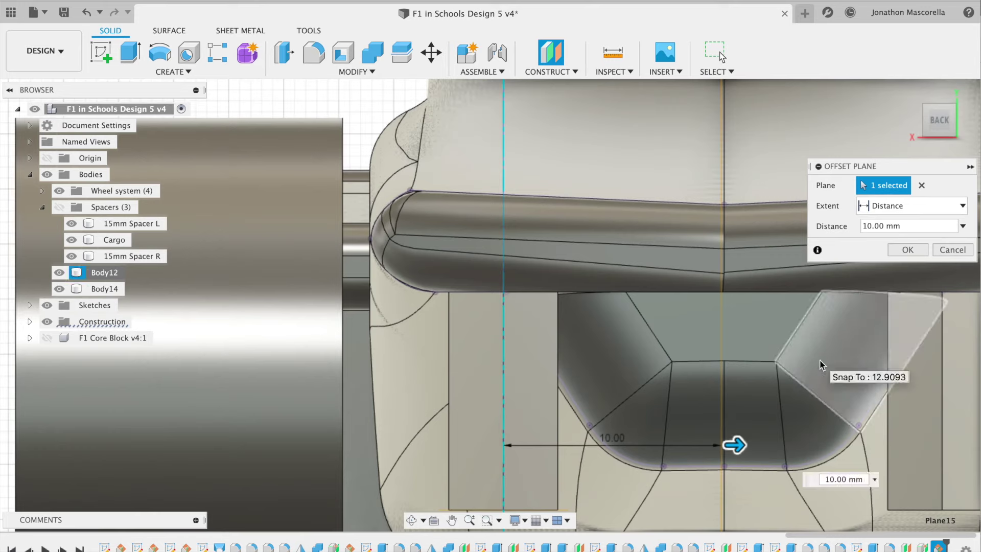
text(2)
key(BackSpace)
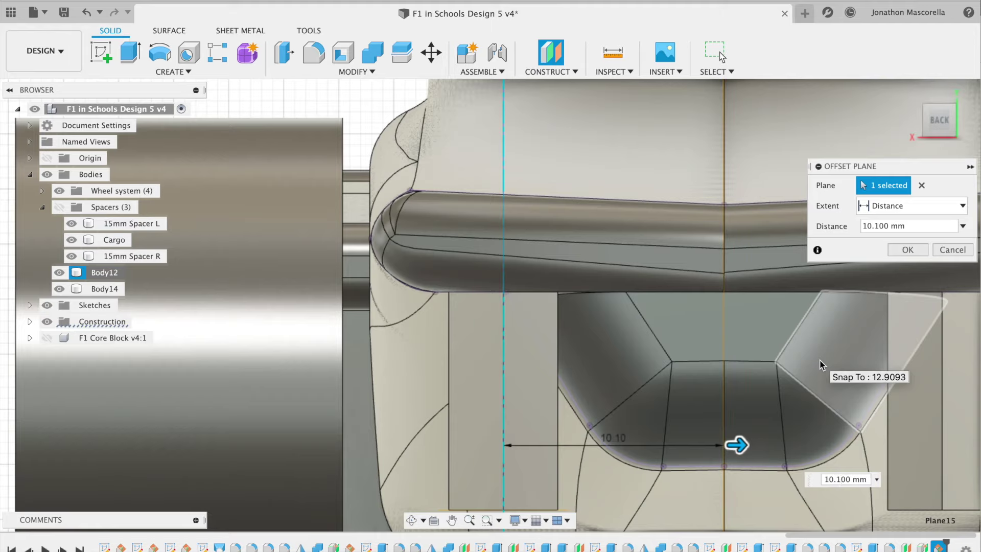
text(15)
key(BackSpace)
text(2)
key(BackSpace)
text(3)
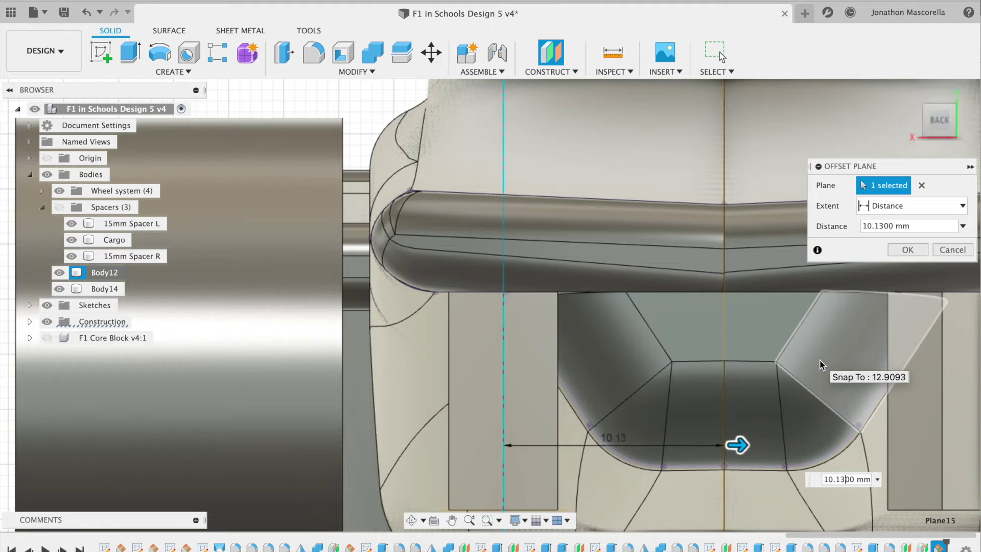
key(Return)
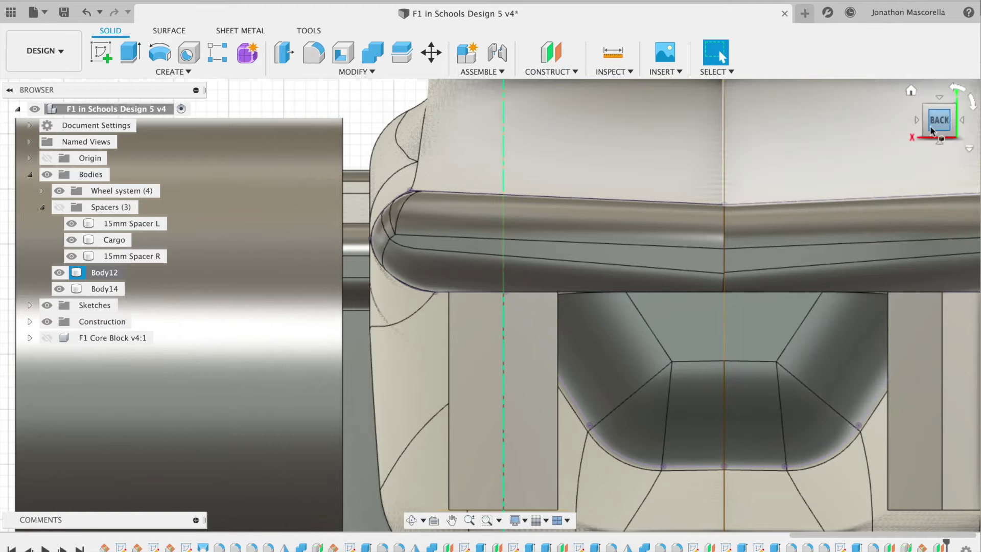
Step: Create a second plane offset -22.5 mm from the support's plane, out towards the rear wheel's outer face
click(927, 127)
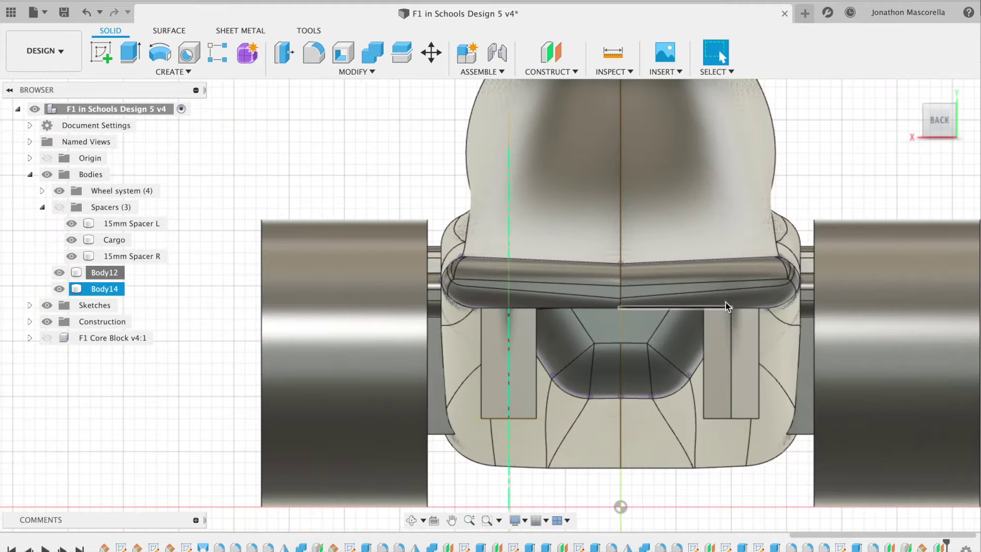
drag(934, 124, 964, 124)
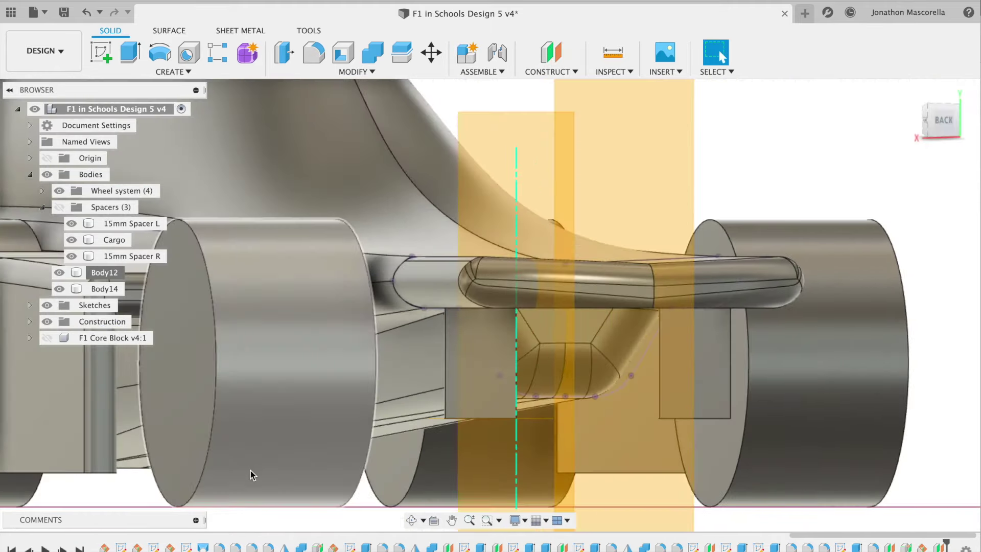
click(551, 53)
click(560, 405)
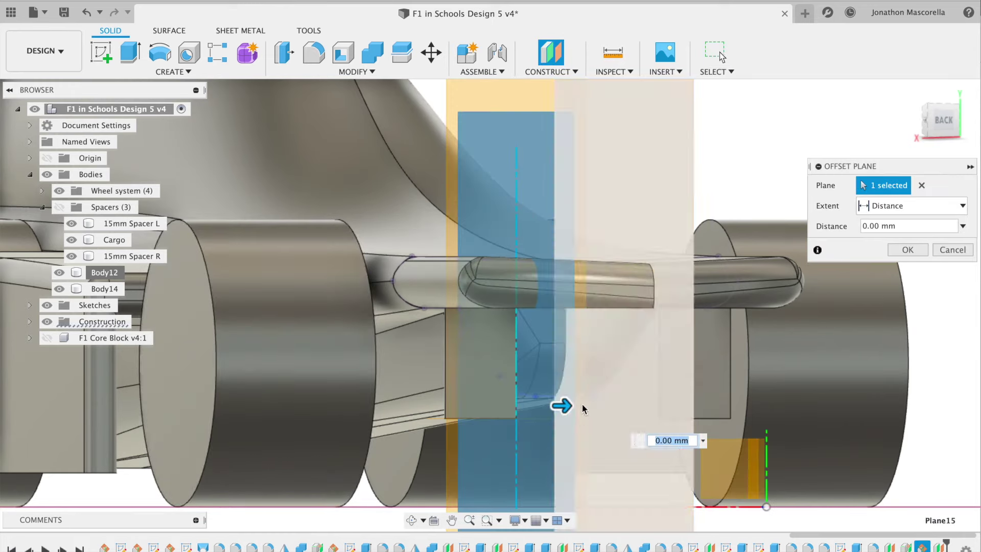
click(952, 121)
drag(519, 406, 280, 423)
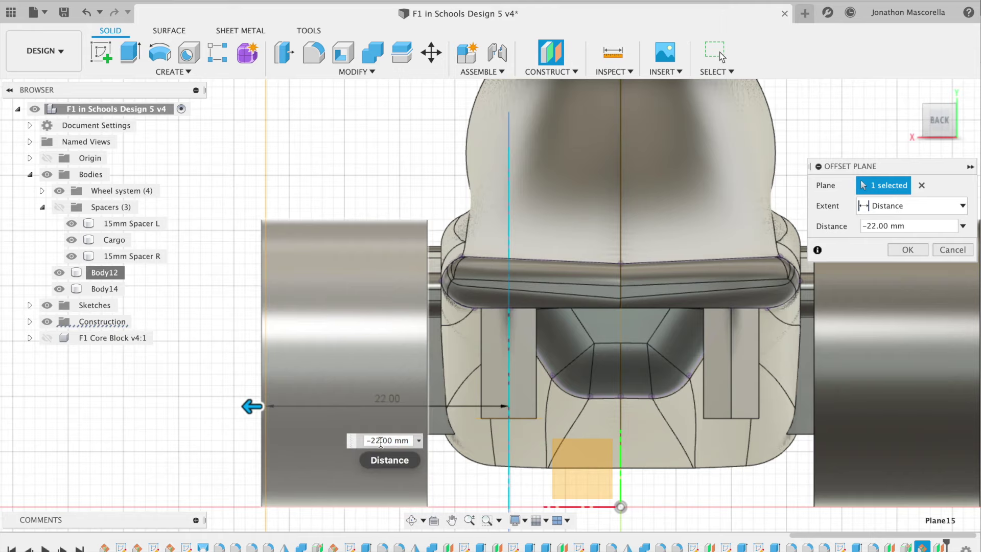
text(5)
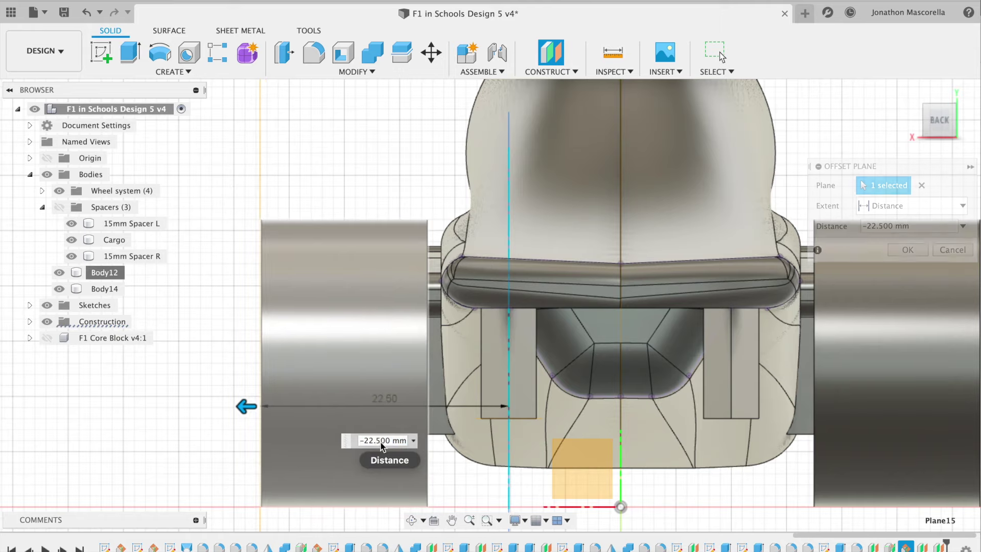
key(Return)
Step: Start a new sketch on the offset plane at the car's centreline
click(926, 111)
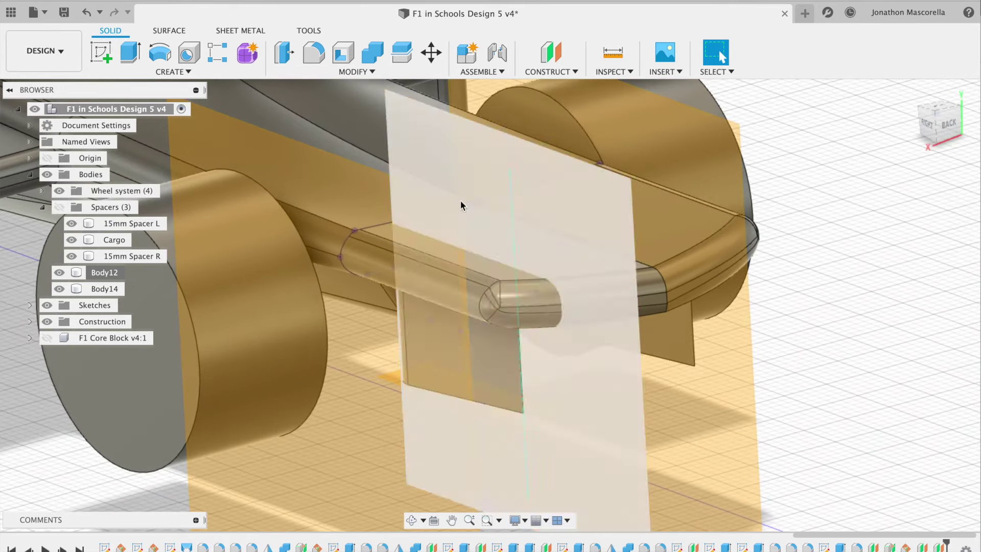
click(101, 55)
click(691, 355)
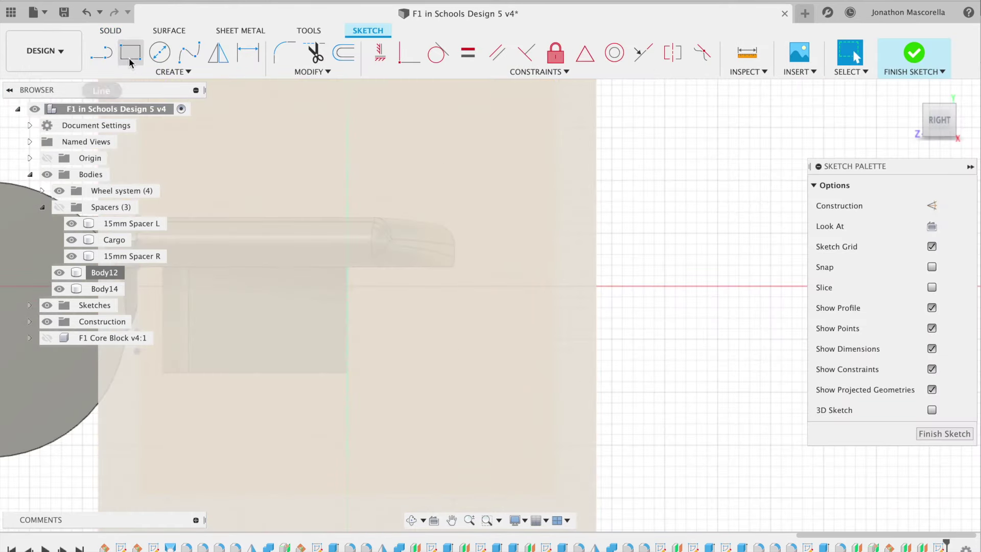
click(103, 57)
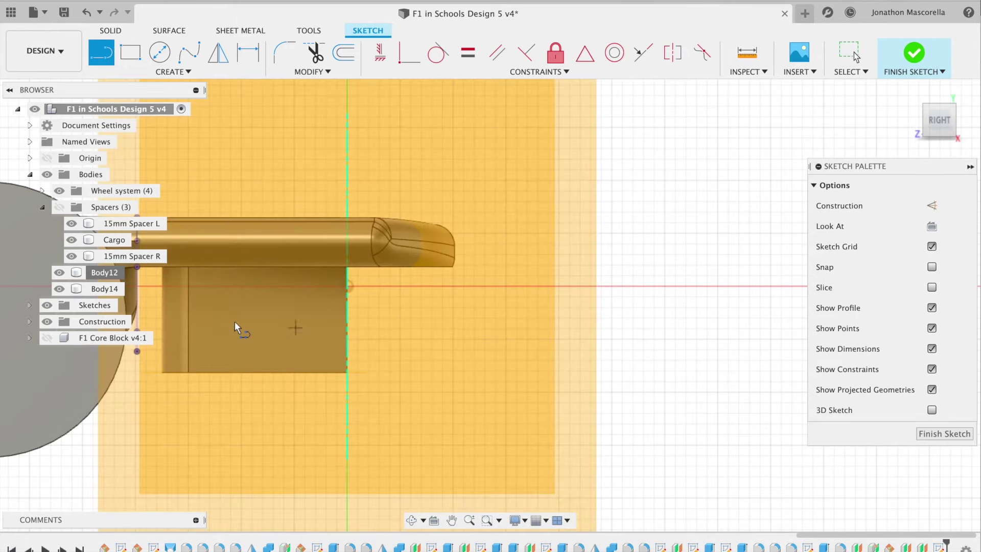
click(161, 340)
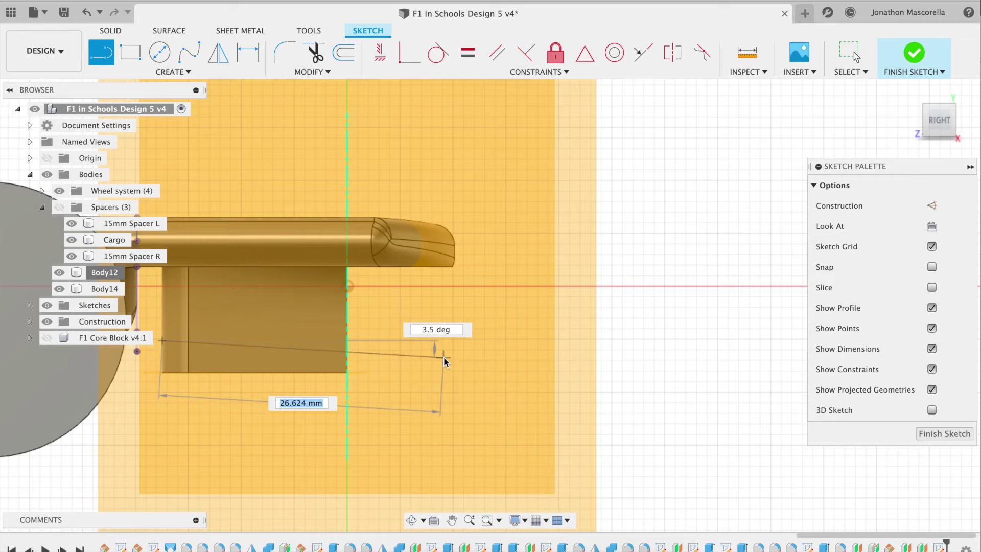
click(443, 357)
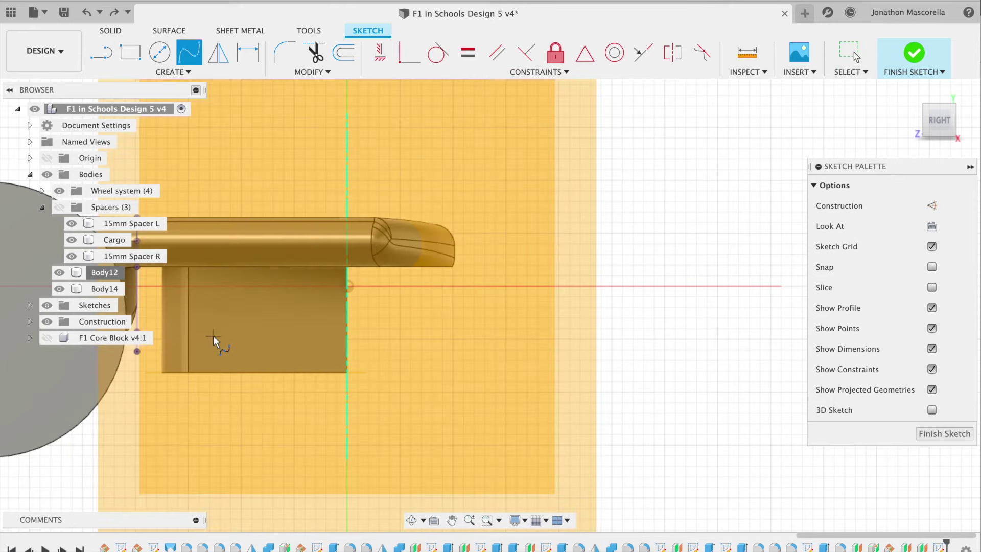
Step: Draw a closed three-point spline across the support's lower half, running from its front edge to beyond its rear edge
click(162, 336)
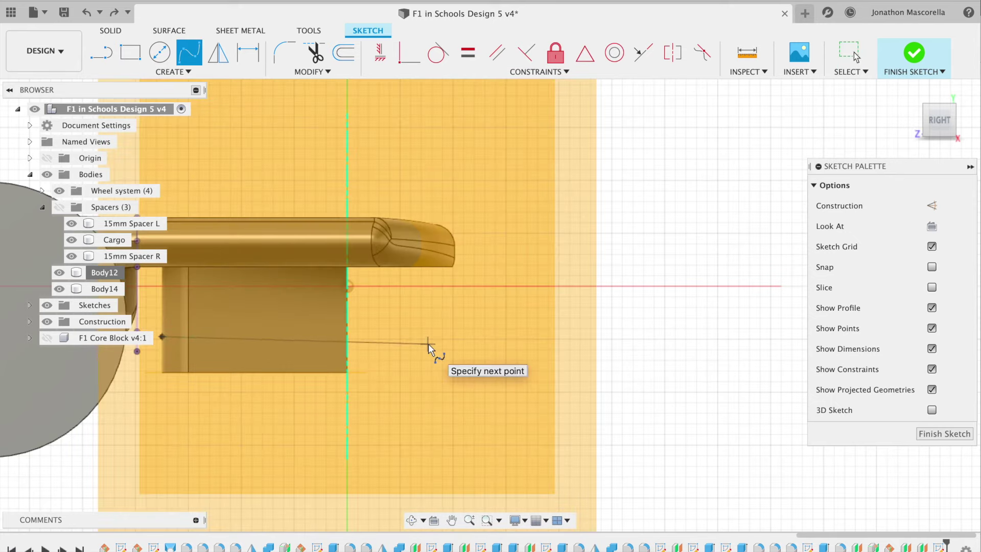
click(428, 343)
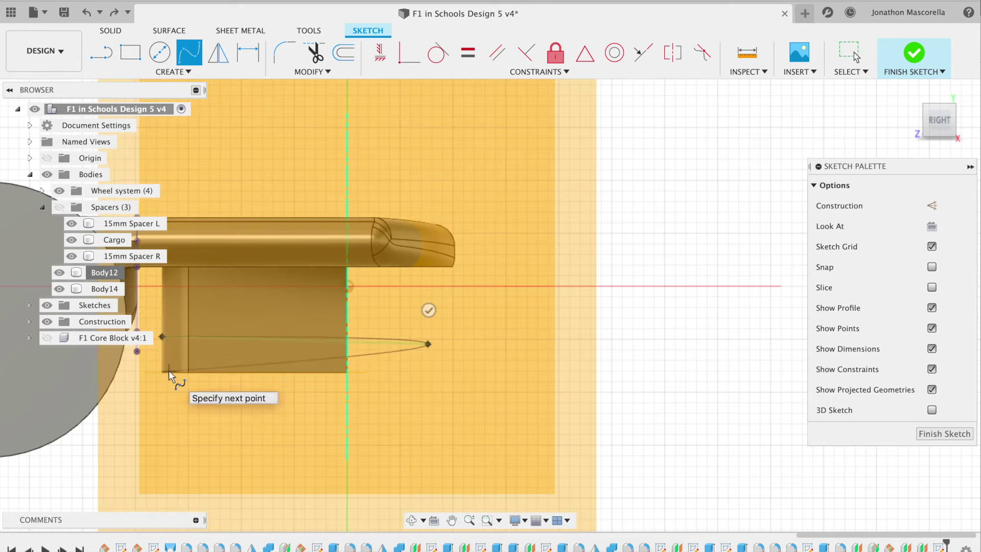
click(163, 337)
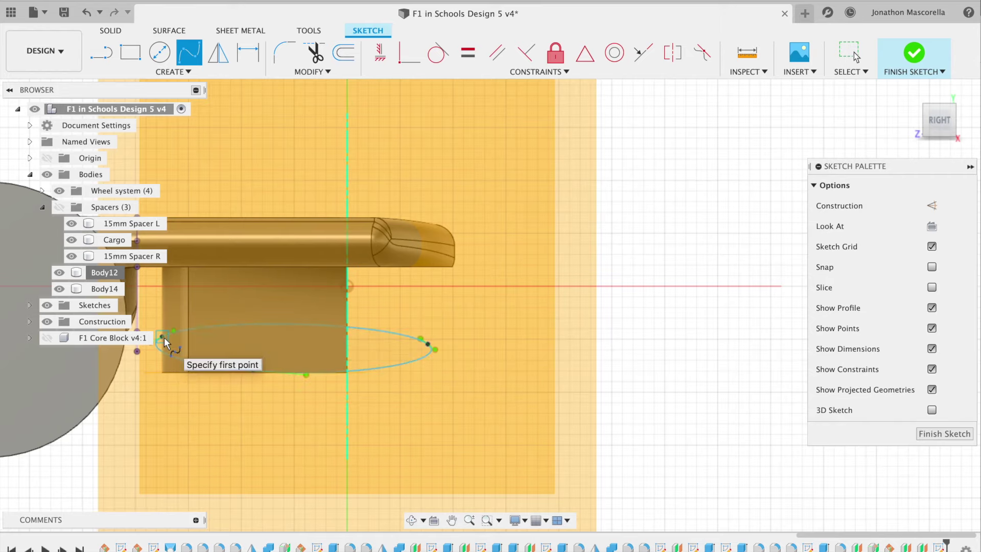
key(Escape)
Step: Adjust the spline's rear tangent and move its lower point towards the support's front edge, undoing the last reshaping
drag(426, 343, 402, 353)
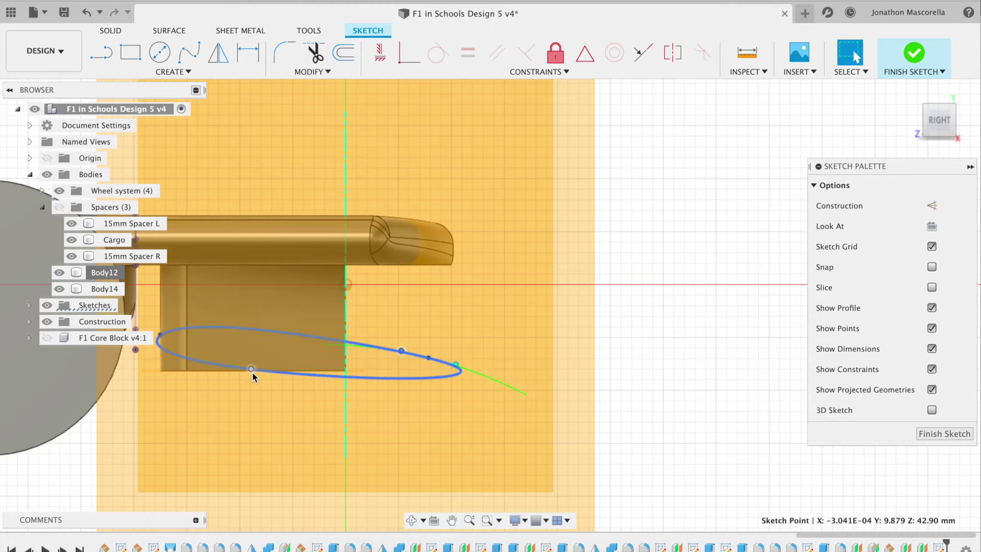
drag(251, 369, 195, 377)
mouse_move(455, 365)
mouse_down()
mouse_move(458, 355)
mouse_move(459, 373)
mouse_up()
click(436, 358)
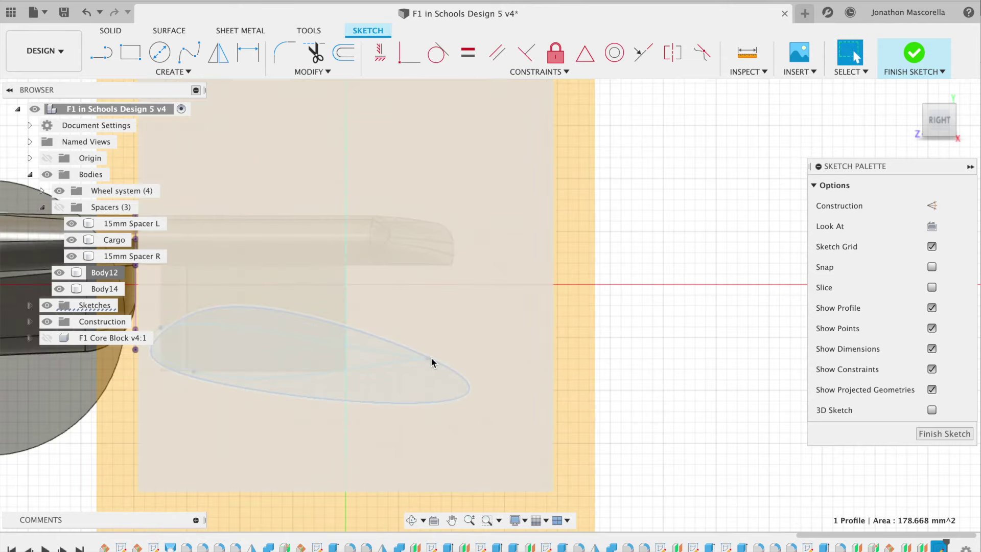
click(658, 377)
key(super+z)
Step: Slim the spline's tail with its rear tangent handle and move the lower point forward to the support's front edge
mouse_move(460, 377)
mouse_down()
mouse_move(433, 381)
mouse_move(404, 359)
mouse_move(427, 362)
mouse_move(421, 377)
mouse_move(450, 368)
mouse_up()
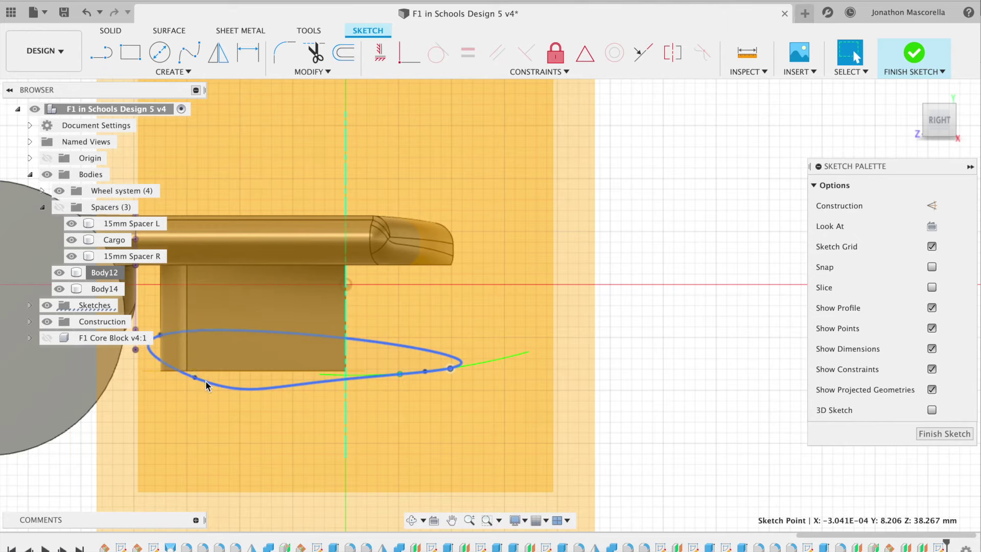
drag(196, 378, 164, 376)
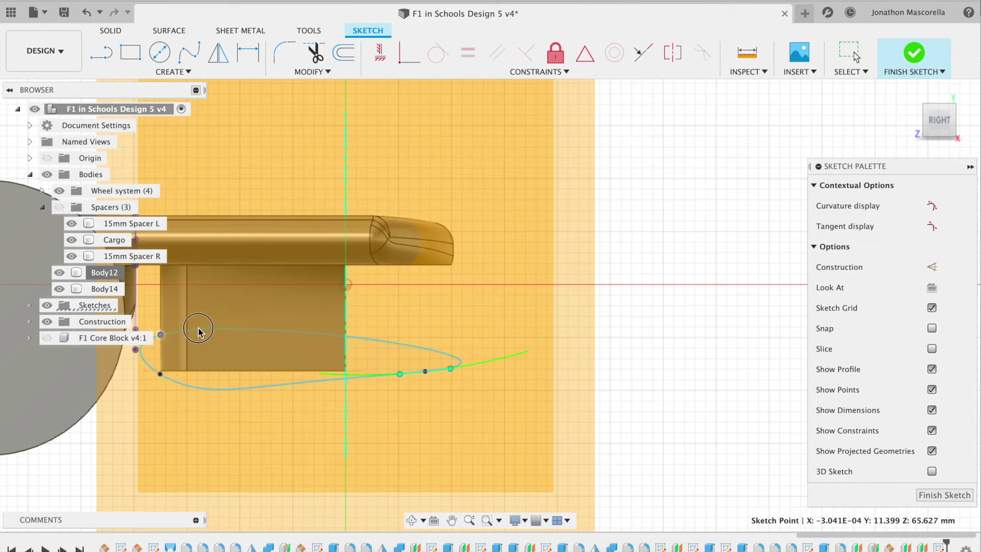
drag(198, 328, 250, 325)
drag(160, 373, 159, 358)
click(440, 371)
drag(451, 371, 443, 367)
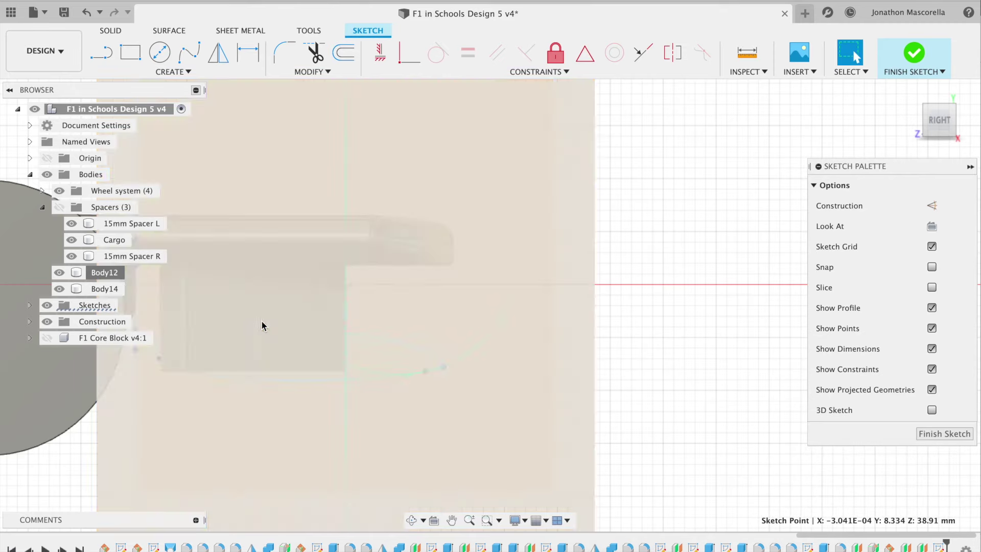
Step: Move the spline's upper point up and slightly behind the support's front edge, fine-tune the lower front point, and finish the sketch
click(199, 313)
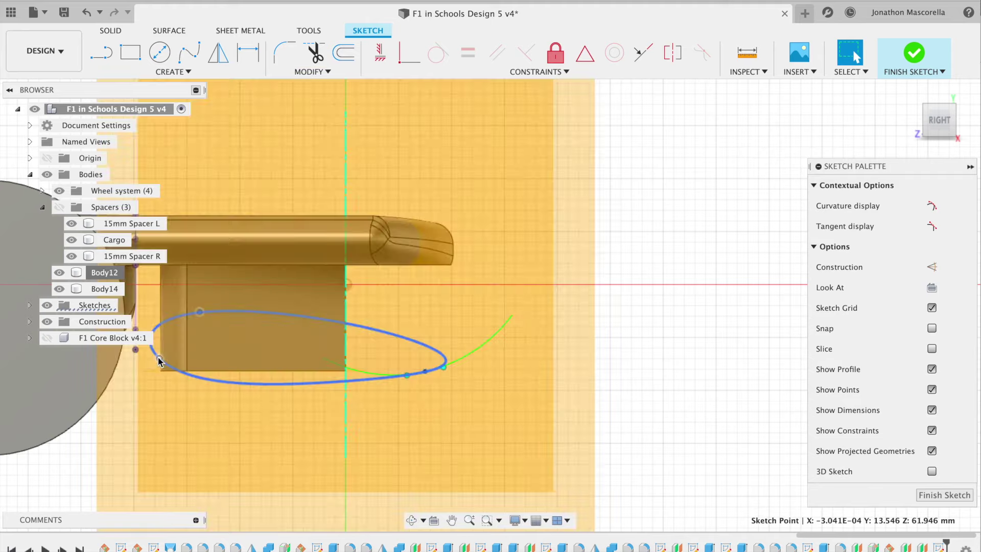
mouse_move(160, 361)
mouse_down()
mouse_move(193, 364)
mouse_move(162, 367)
mouse_up()
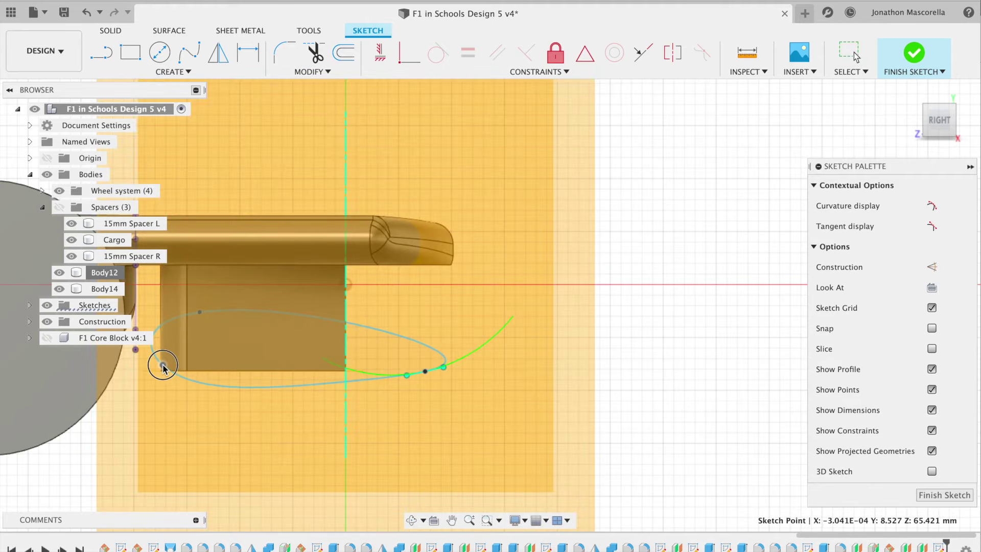
click(956, 105)
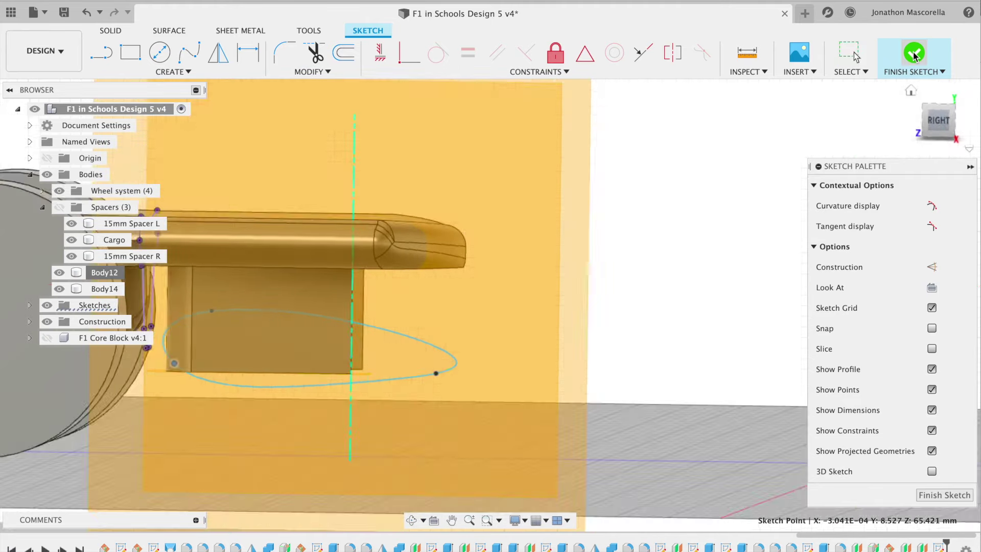
key(Return)
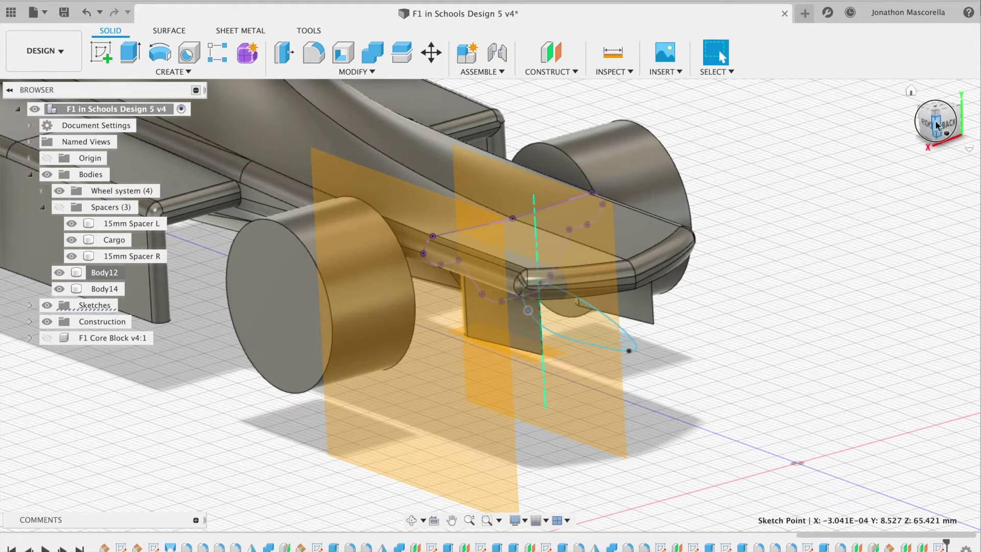
drag(937, 122, 855, 132)
click(102, 53)
click(537, 292)
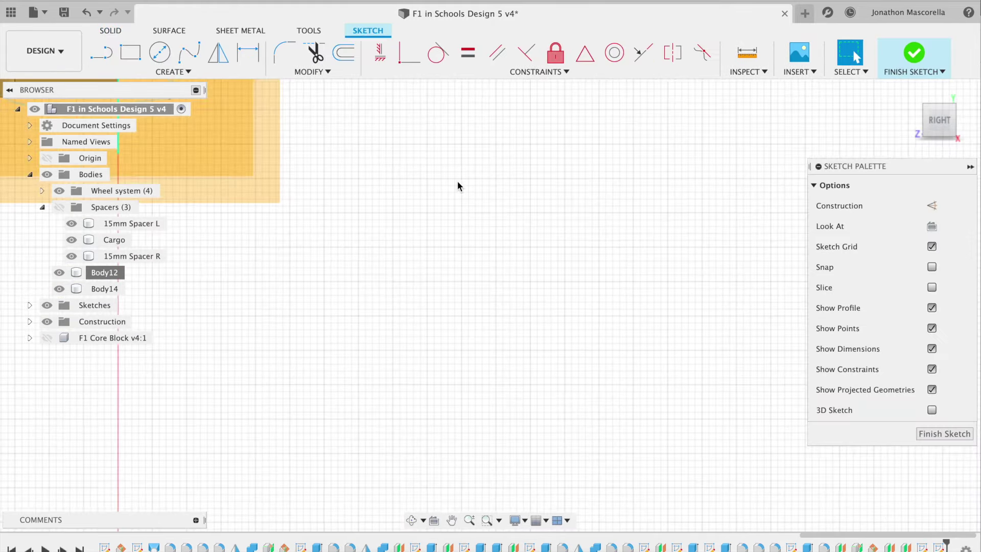
shift+middle_drag(457, 181, 367, 235)
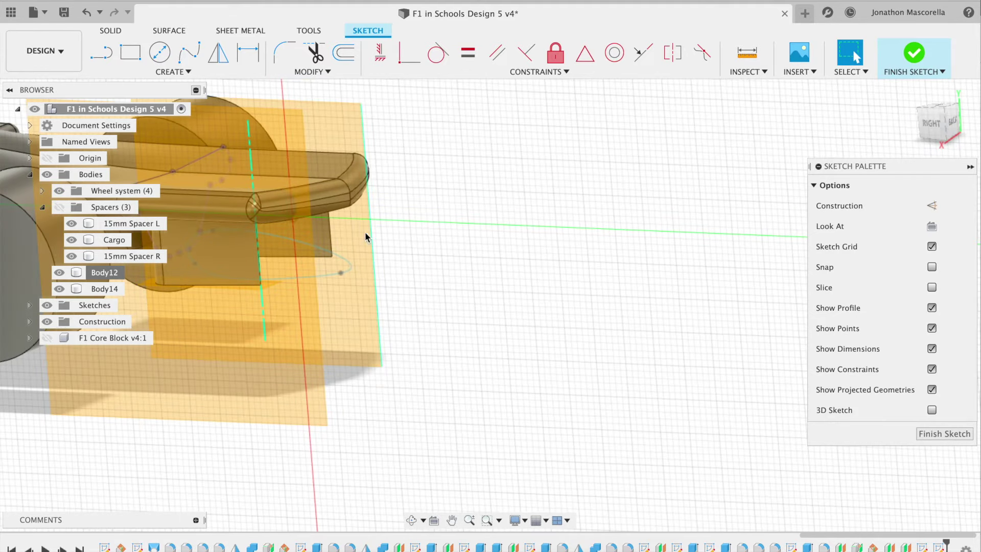
click(919, 47)
Step: Start a new sketch on the support's own vertical plane and view it square from the right side
click(102, 53)
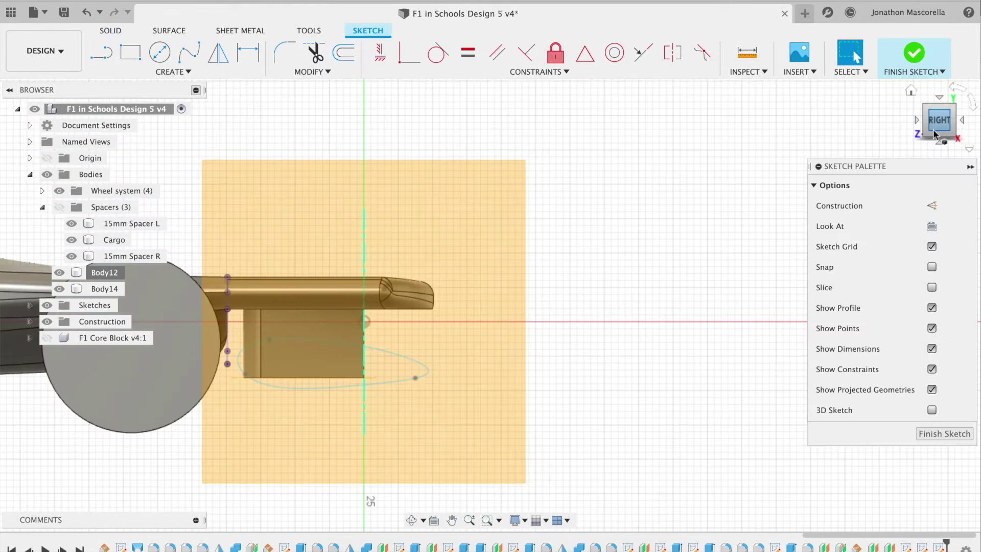
drag(941, 132, 852, 138)
click(929, 124)
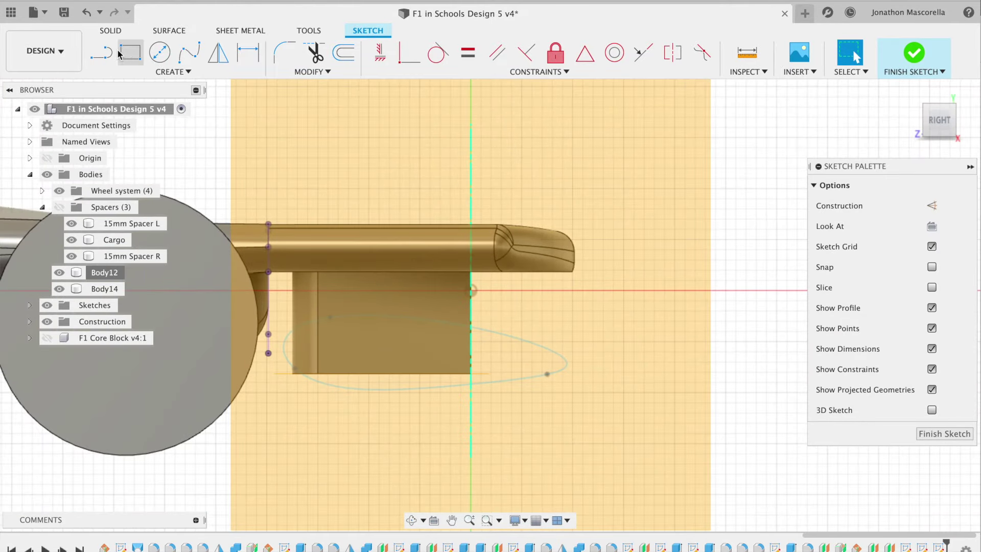
click(101, 53)
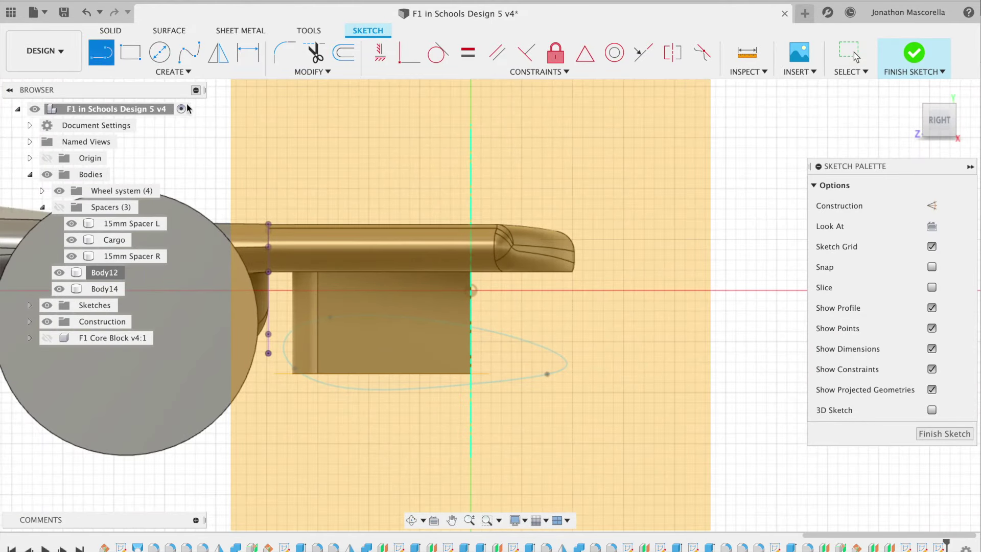
click(330, 317)
click(559, 353)
scroll(547, 377, right, 1)
key(Escape)
key(l)
key(Escape)
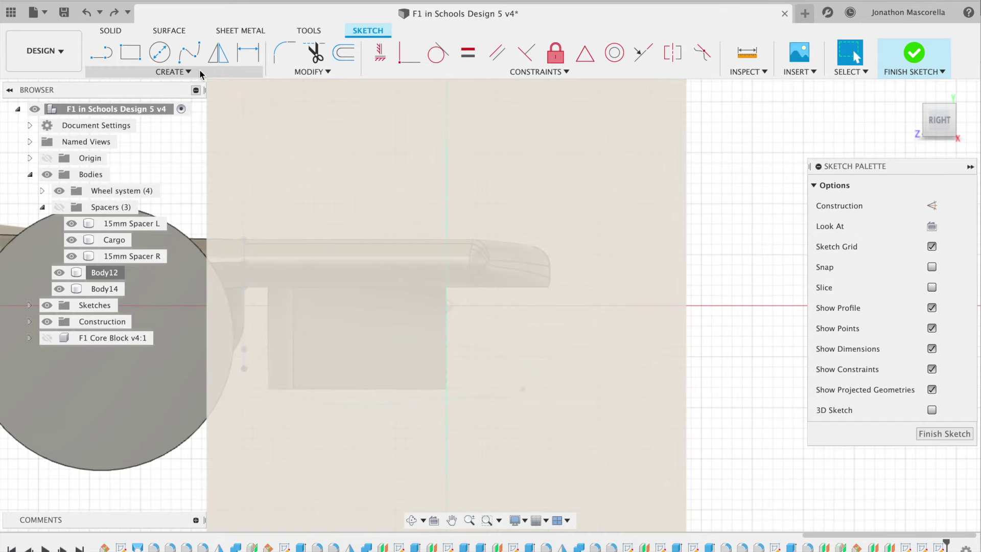
Step: Draw a closed three-point spline slightly below the first profile, from the support's front edge to behind its rear edge
click(190, 57)
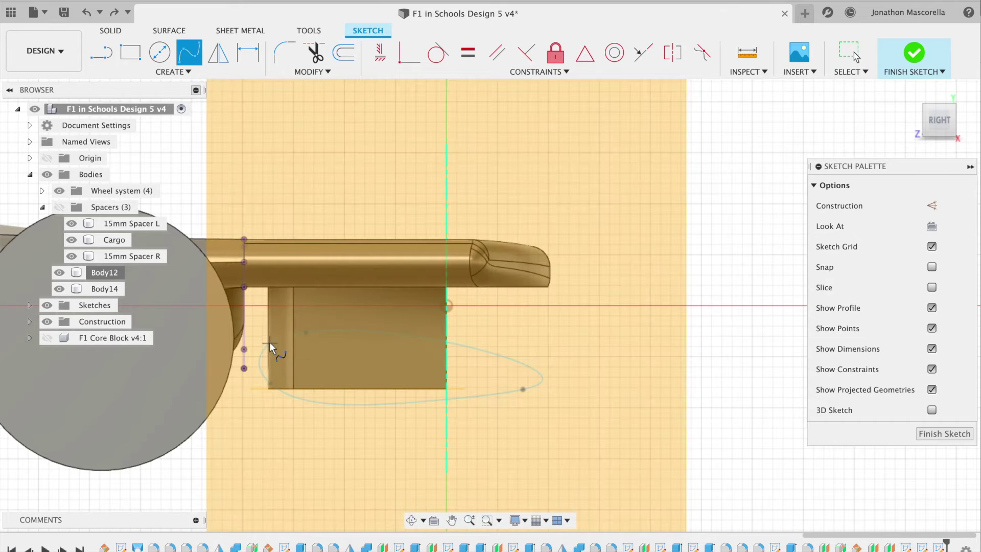
click(268, 360)
click(268, 360)
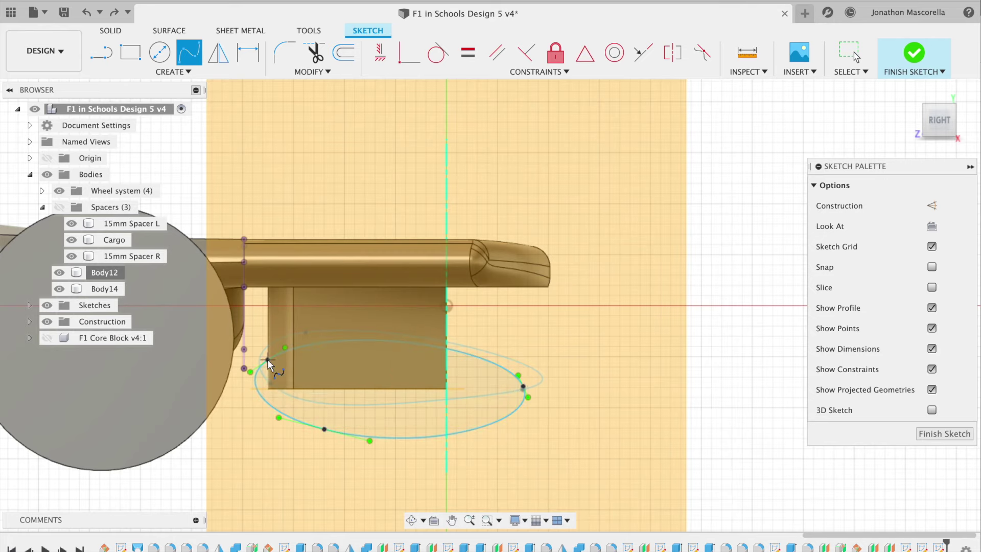
key(Escape)
Step: Reshape the second spline by lowering its rear point, tilting the rear tangent, and moving the bottom point up and forward
drag(325, 430, 336, 405)
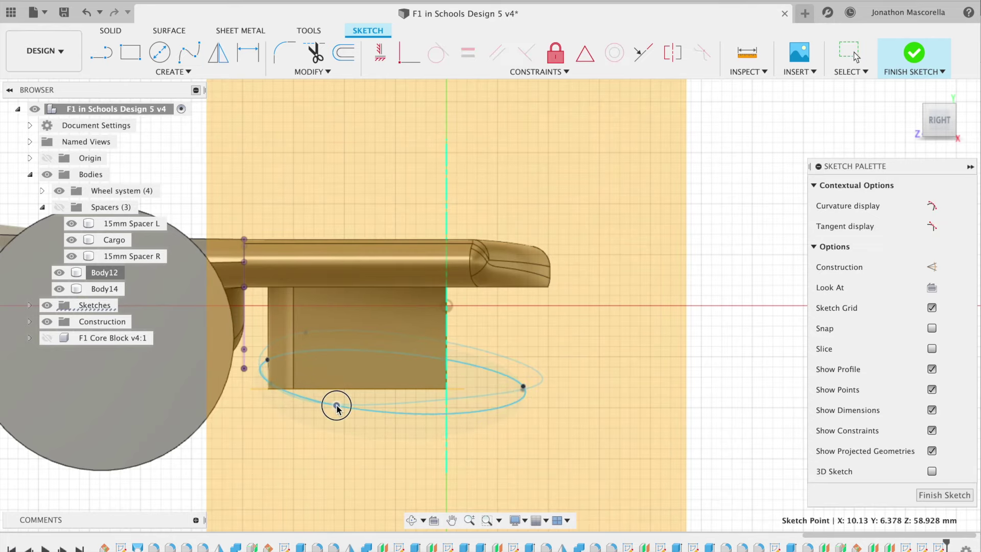
click(524, 386)
mouse_move(528, 405)
mouse_down()
mouse_move(502, 403)
mouse_move(500, 391)
mouse_move(521, 401)
mouse_move(522, 413)
mouse_move(538, 405)
mouse_up()
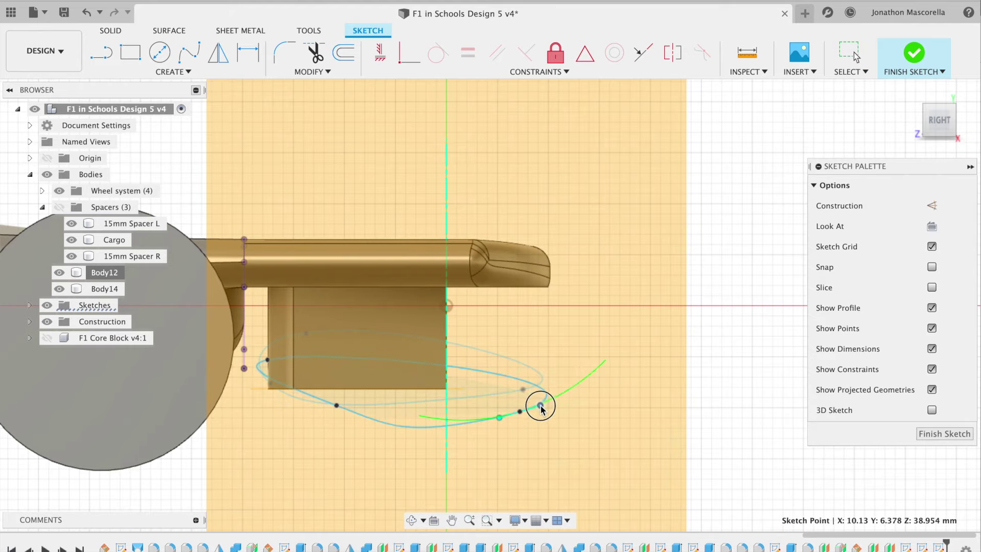
drag(285, 420, 285, 414)
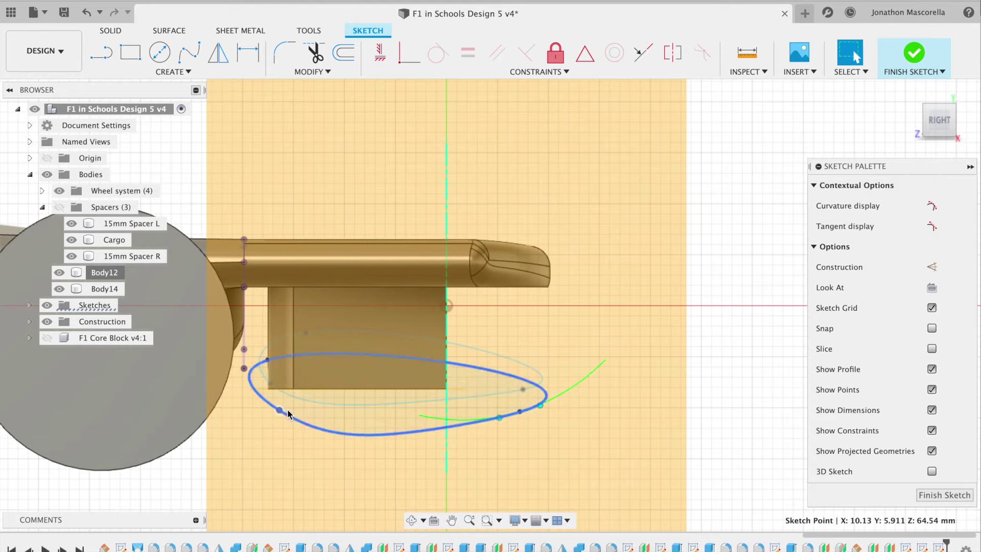
Step: Refine the second spline with its front and rear tangent handles, flatten its underside with the bottom point, and finish the sketch
mouse_move(269, 361)
mouse_down()
mouse_move(265, 372)
mouse_move(297, 354)
mouse_up()
drag(281, 410, 376, 404)
drag(500, 419, 494, 414)
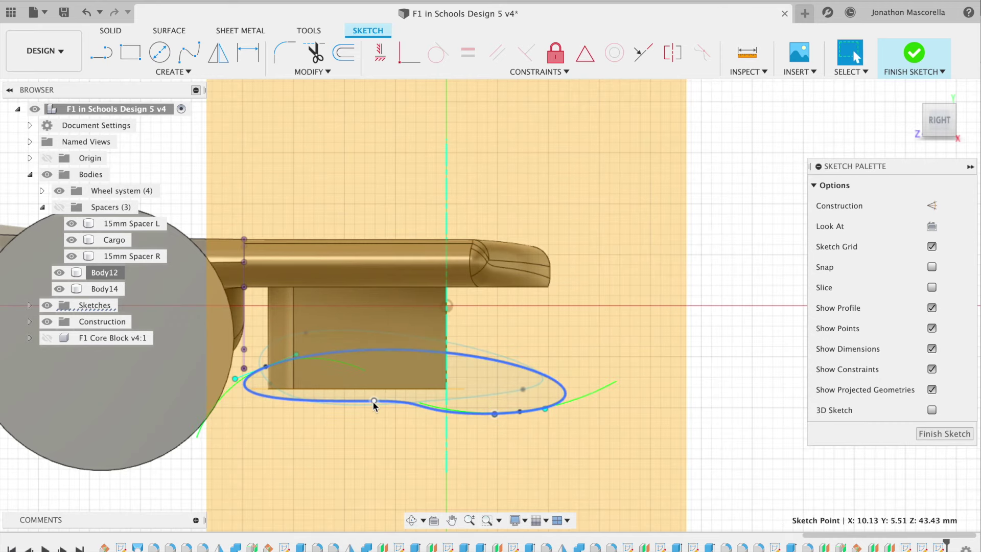
drag(374, 406, 345, 409)
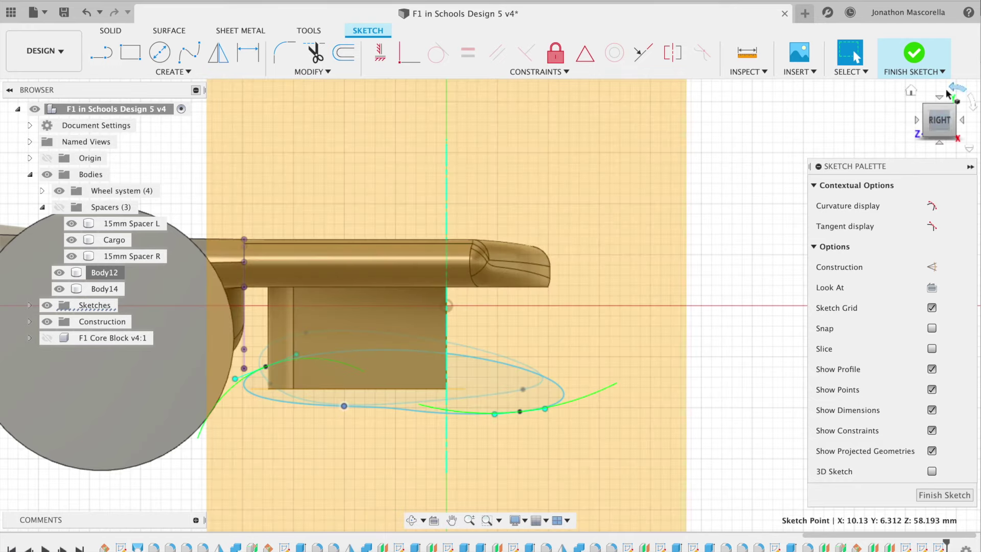
click(913, 53)
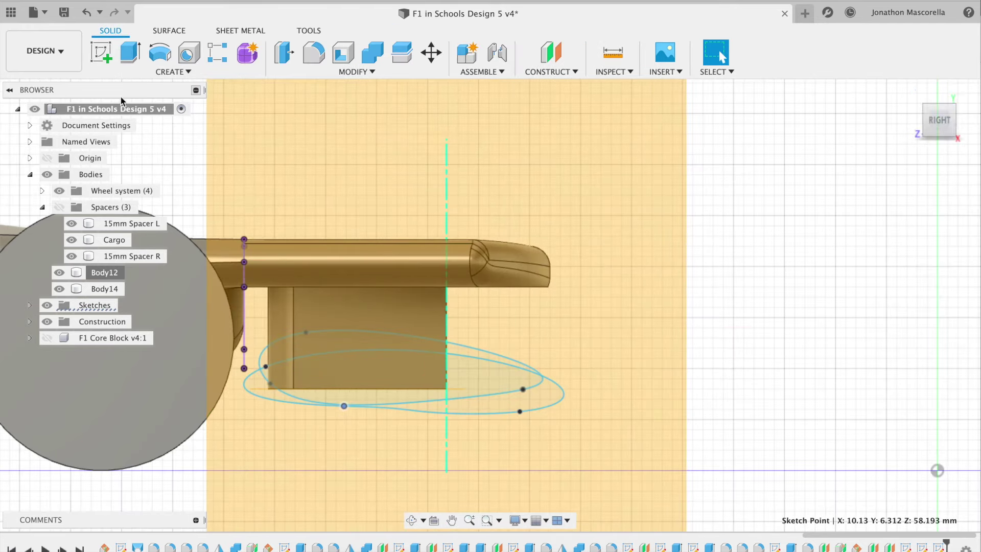
click(101, 53)
click(561, 394)
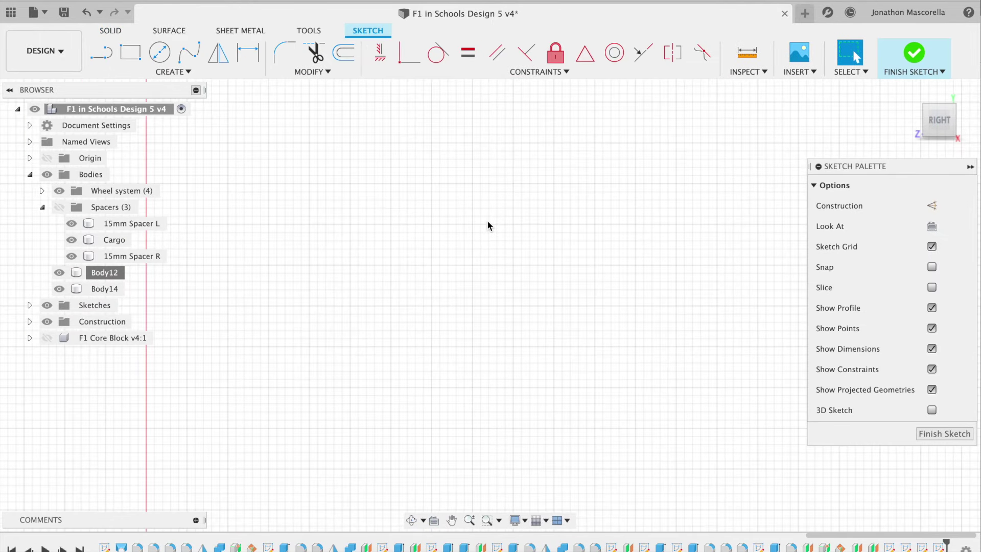
click(915, 56)
Step: Start a sketch on the outer offset plane and draw a closed three-point spline just below the support and the earlier profiles
click(102, 53)
click(569, 174)
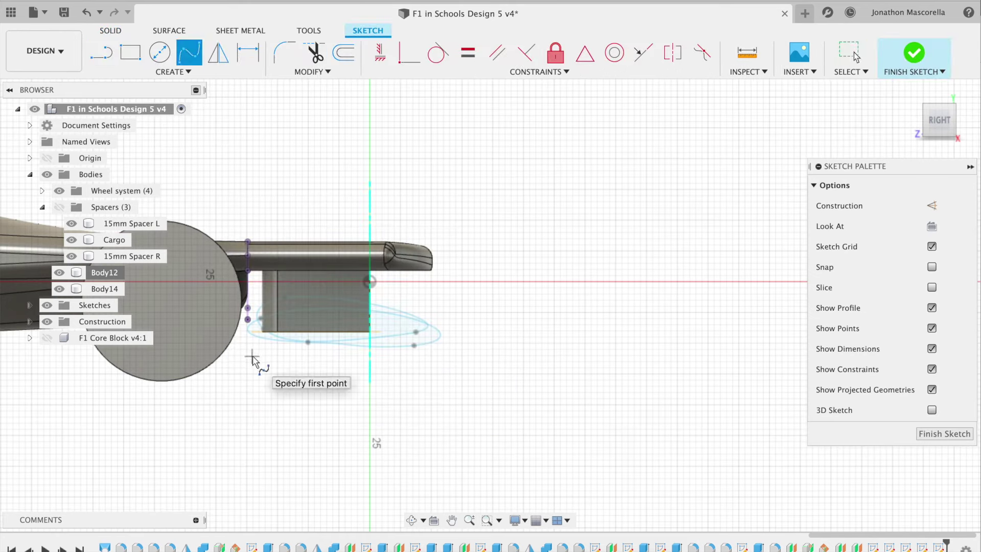
click(413, 345)
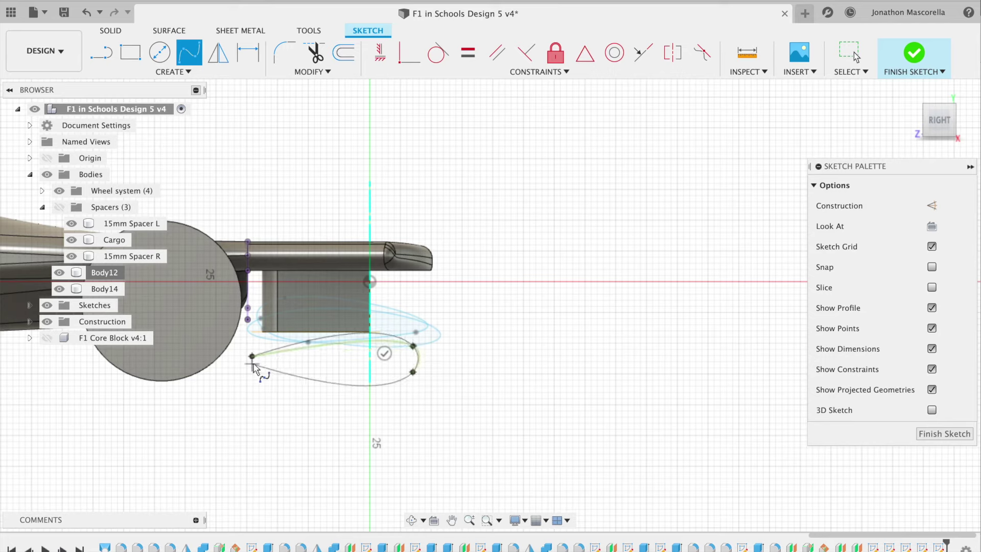
click(252, 357)
key(Escape)
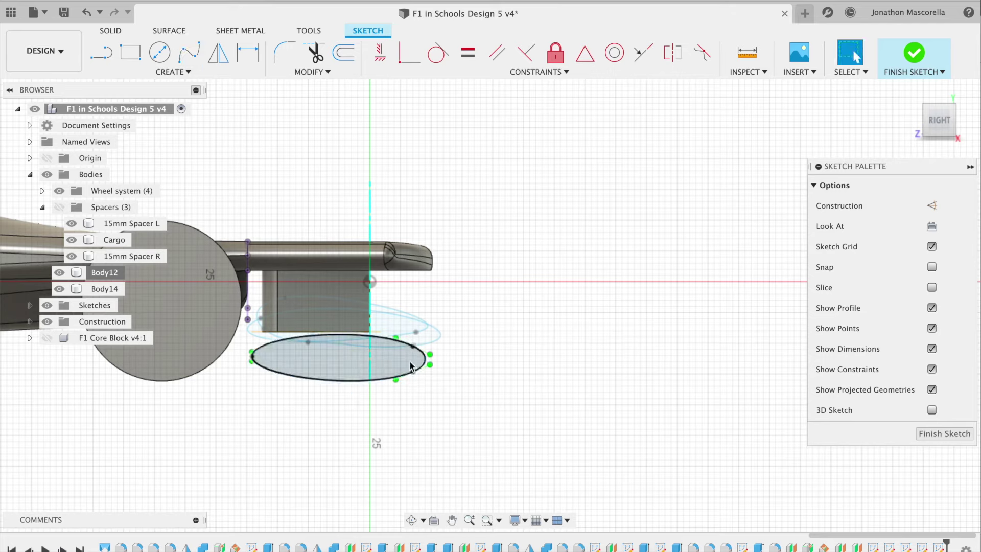
Step: Reshape the third spline into an aerofoil by moving its bottom point forward, lowering its rear point, adjusting its front tangent, and finish the sketch
drag(413, 373, 315, 368)
drag(421, 355, 419, 369)
mouse_move(260, 356)
mouse_down()
mouse_move(269, 344)
mouse_move(253, 349)
mouse_move(284, 343)
mouse_move(244, 333)
mouse_up()
mouse_move(327, 372)
mouse_down()
mouse_move(347, 369)
mouse_move(319, 364)
mouse_up()
drag(246, 339, 269, 342)
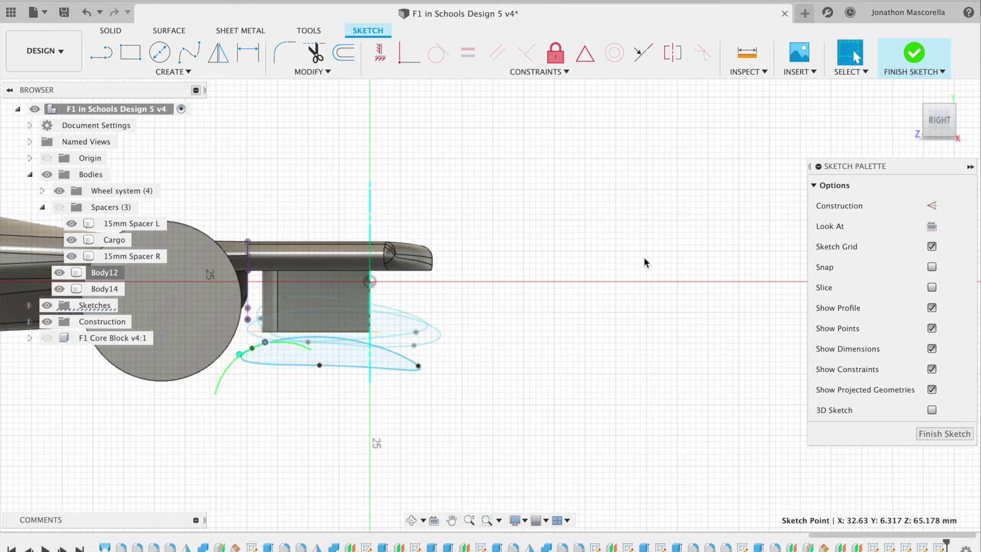
click(914, 59)
click(156, 72)
click(109, 188)
click(954, 106)
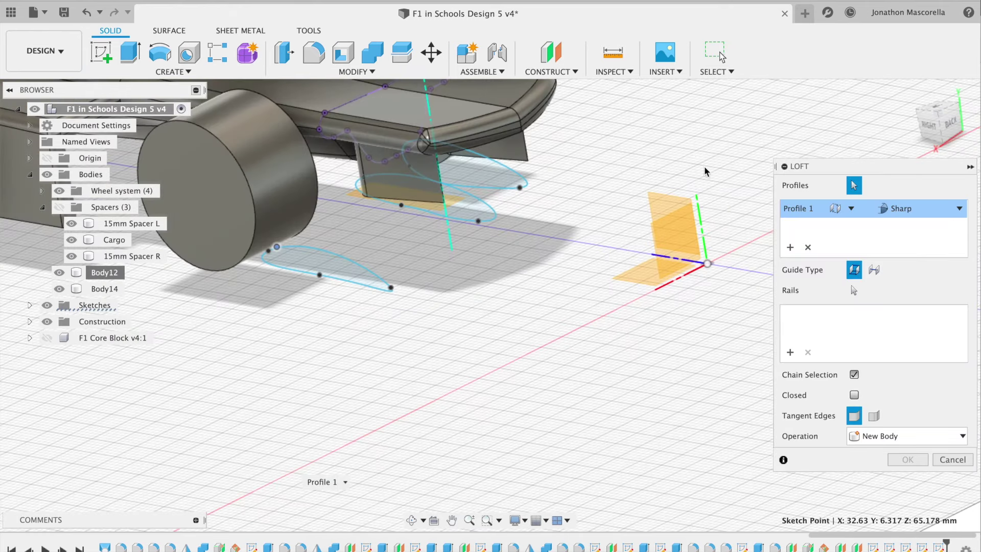
click(486, 173)
click(470, 208)
key(Escape)
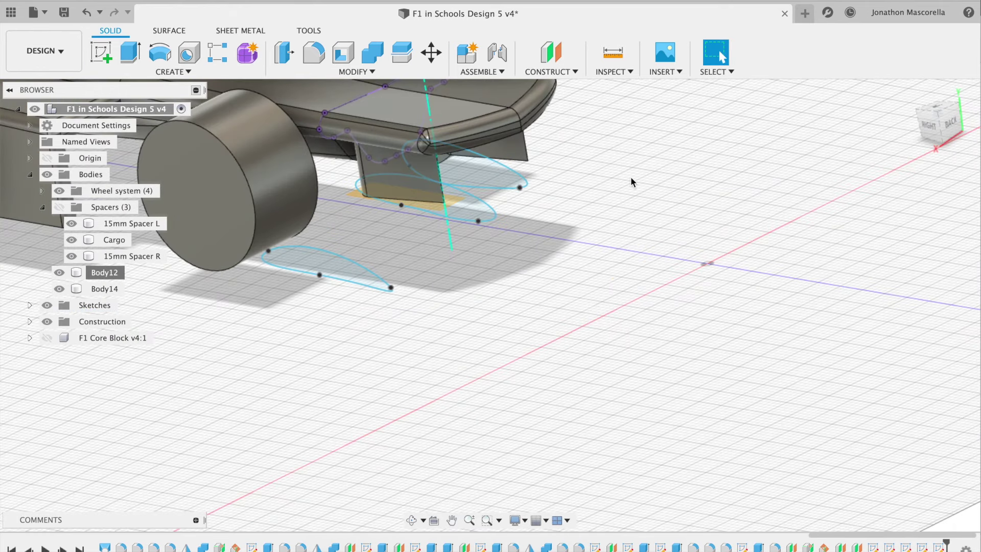
Step: Loft the three aerofoil profiles from the innermost to the outermost as a new body
click(173, 72)
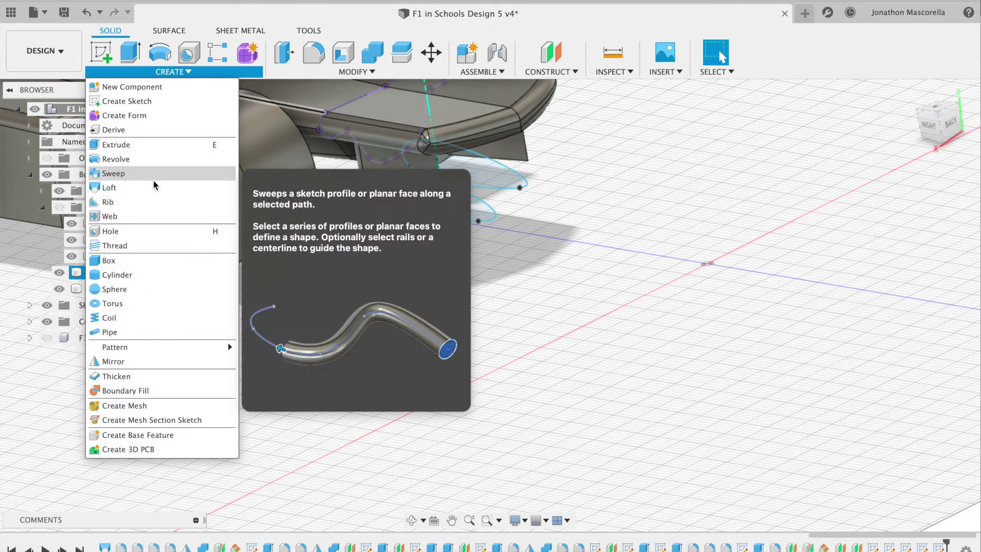
click(109, 187)
click(480, 170)
click(456, 200)
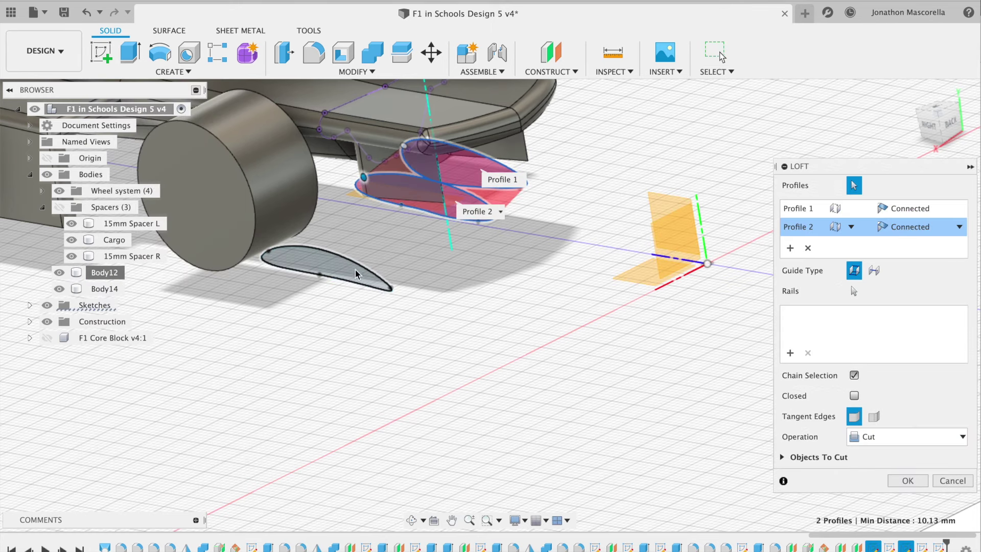
click(357, 273)
click(881, 457)
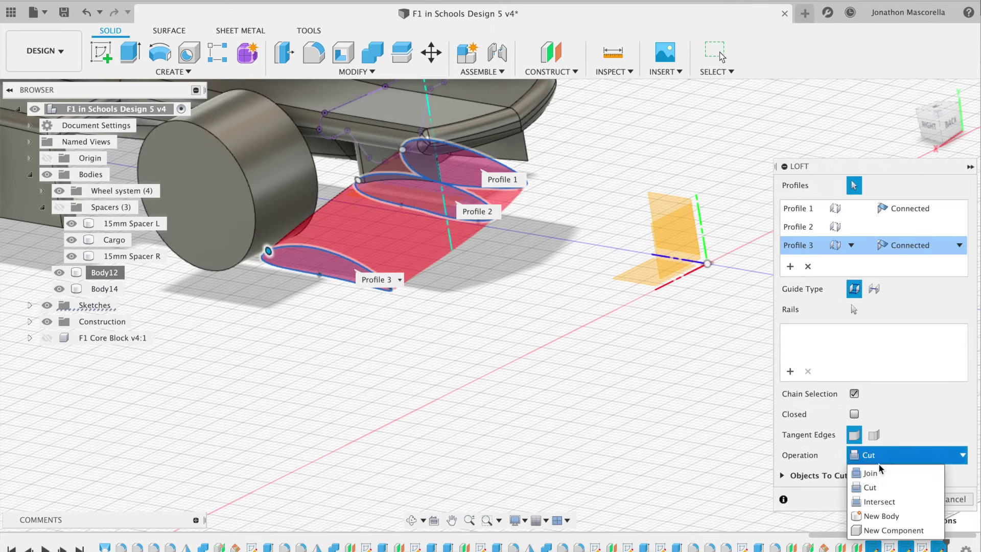
click(875, 513)
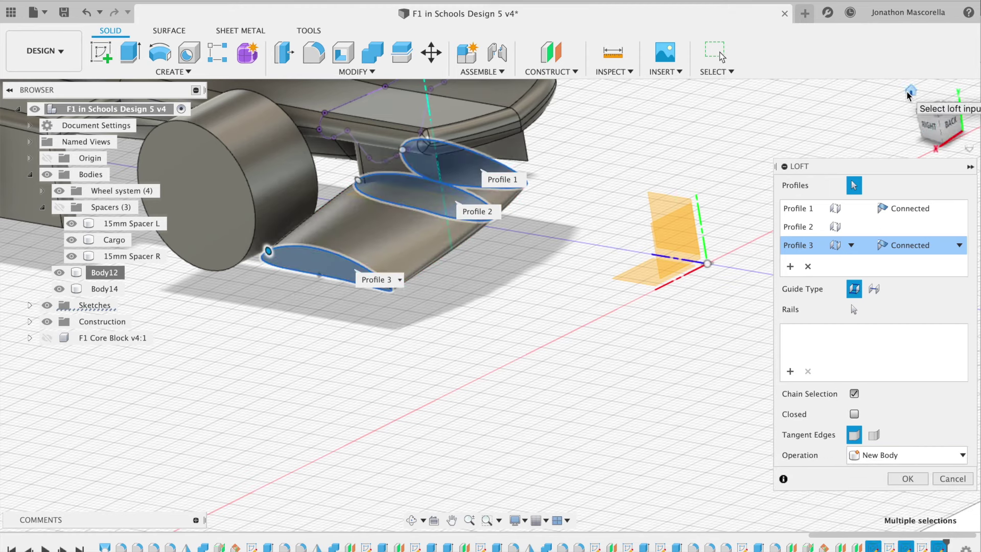
click(908, 479)
Step: Start a sketch on the lofted wing's outer end face and project that face's outline into it
mouse_move(949, 129)
mouse_down()
mouse_move(946, 173)
mouse_move(922, 153)
mouse_move(913, 128)
mouse_move(20, 139)
mouse_move(25, 115)
mouse_move(23, 171)
mouse_move(8, 145)
mouse_move(970, 105)
mouse_move(874, 112)
mouse_move(959, 129)
mouse_move(911, 110)
mouse_move(933, 122)
mouse_up()
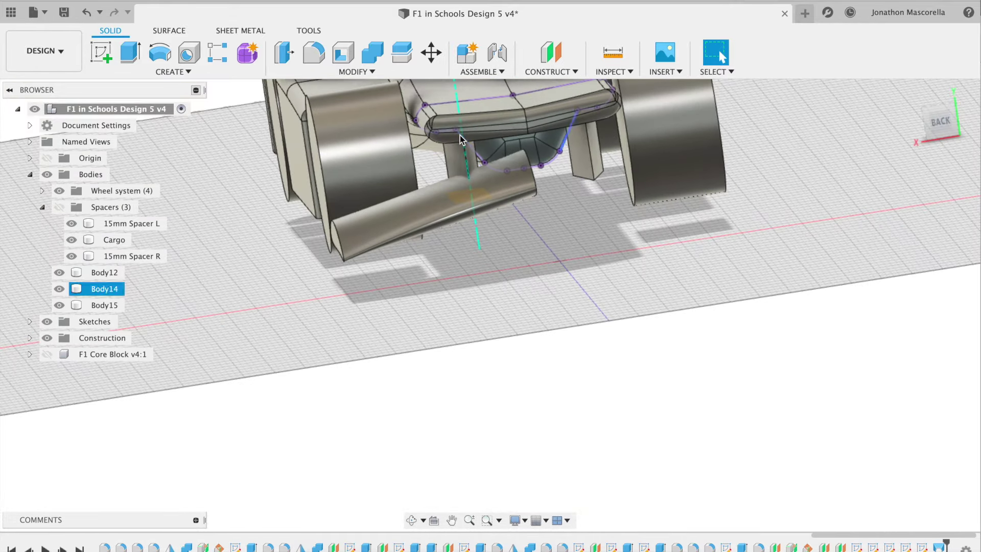
click(367, 89)
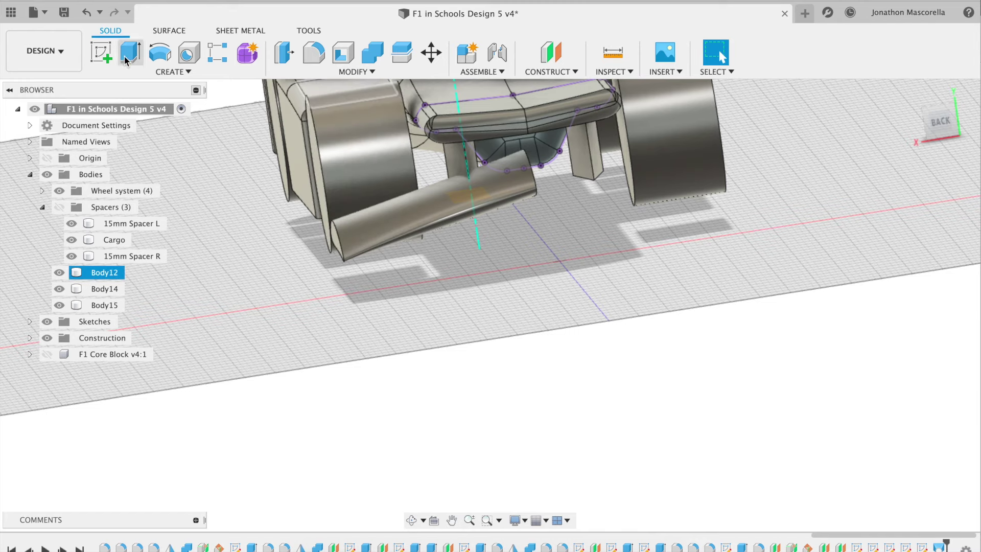
click(101, 53)
click(337, 245)
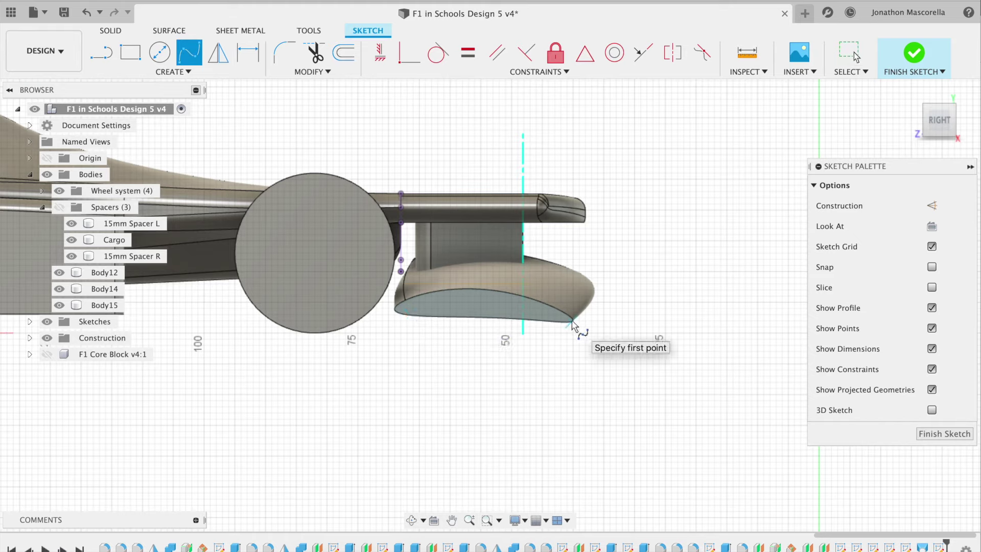
key(p)
click(531, 309)
key(Return)
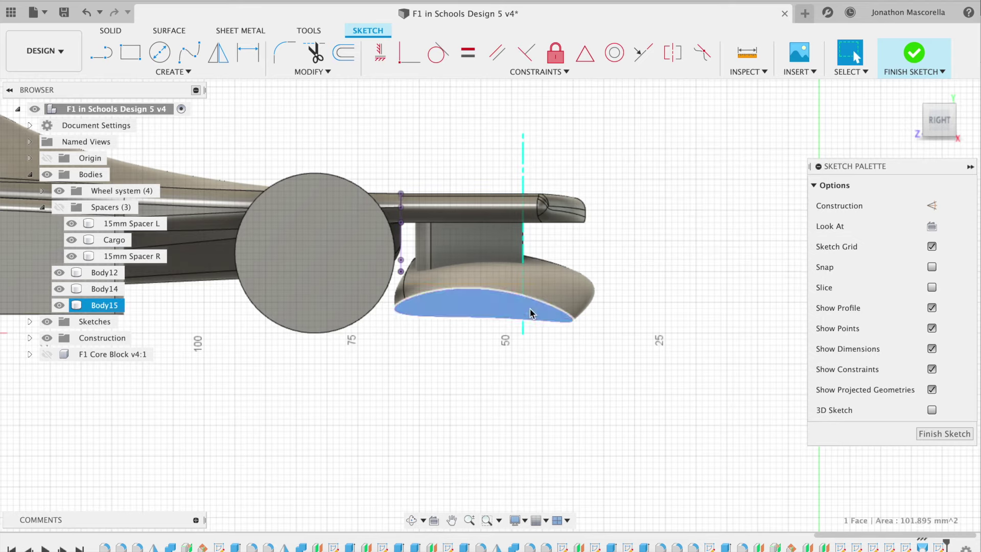
Step: Draw a five-point spline arching from the projected outline's front tip to its rear tip, and shift its front upper and middle points rearward
click(192, 56)
click(396, 307)
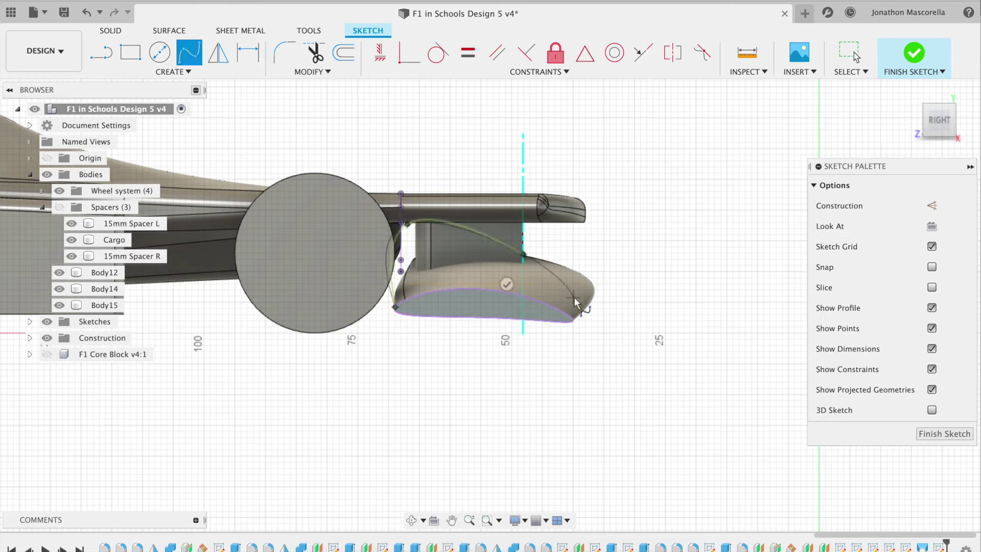
scroll(574, 320, up, 5)
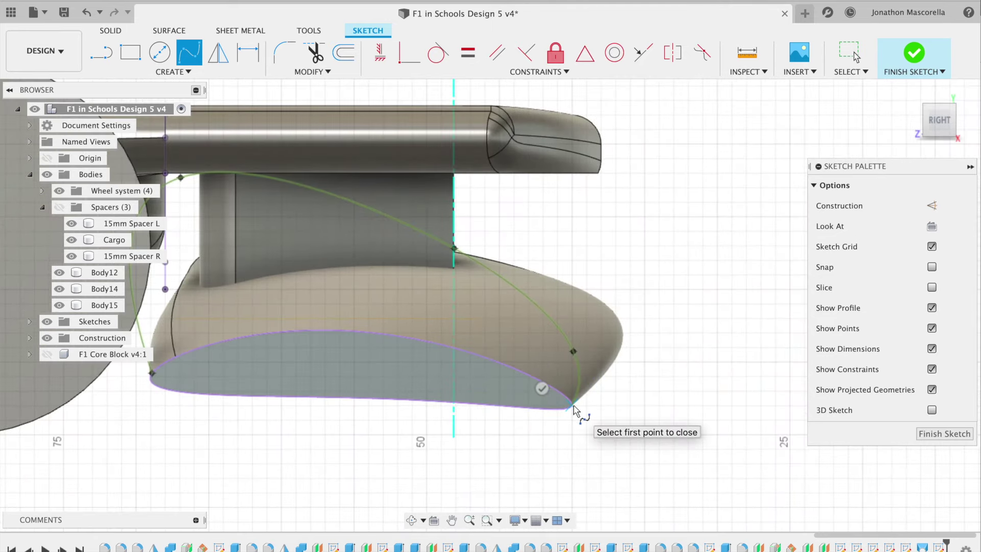
click(571, 406)
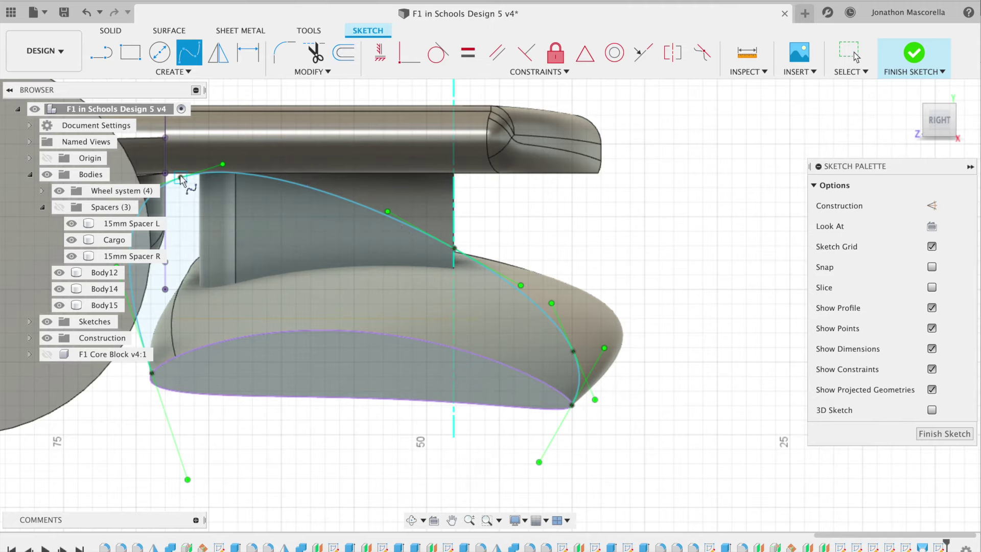
key(Escape)
mouse_move(179, 181)
mouse_down()
mouse_move(252, 161)
mouse_move(251, 180)
mouse_up()
drag(454, 252, 503, 280)
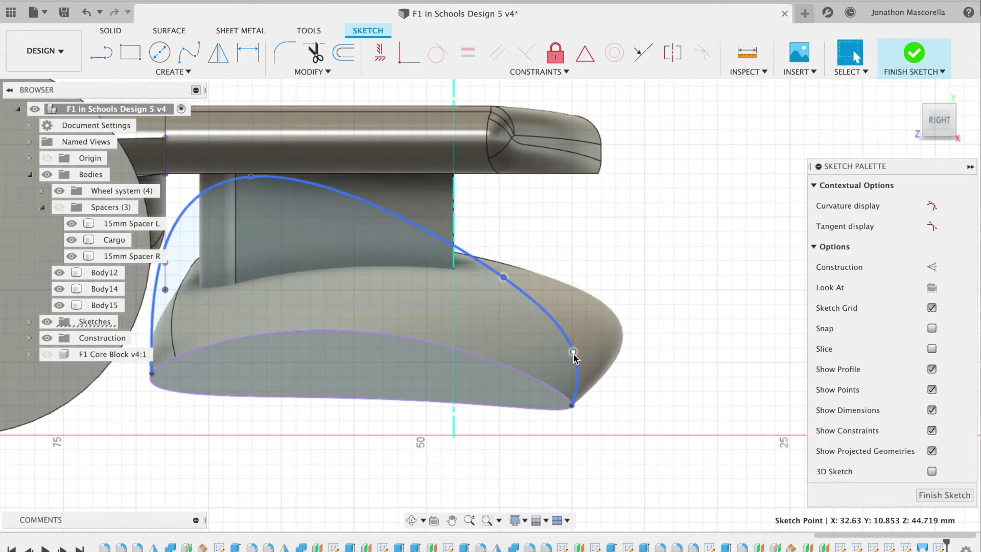
Step: Extrude the area between the arched spline and the wing outline by -3 mm, joined to the wing body
click(111, 30)
click(131, 53)
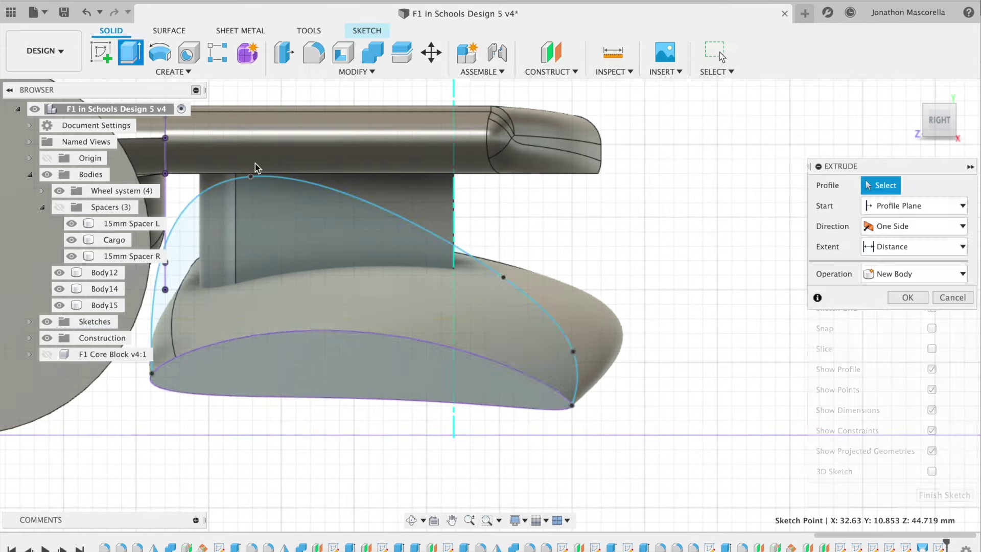
text(-2)
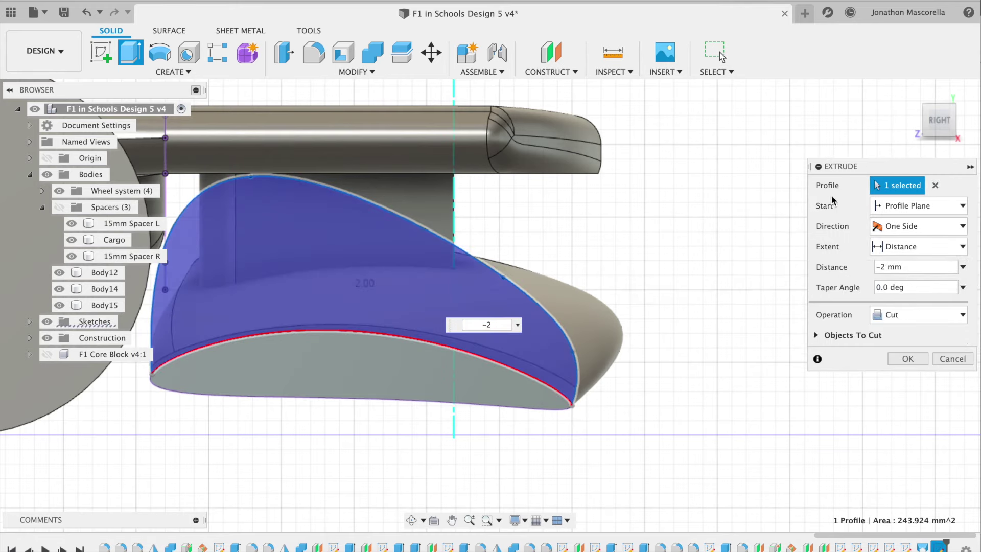
key(BackSpace)
text(3)
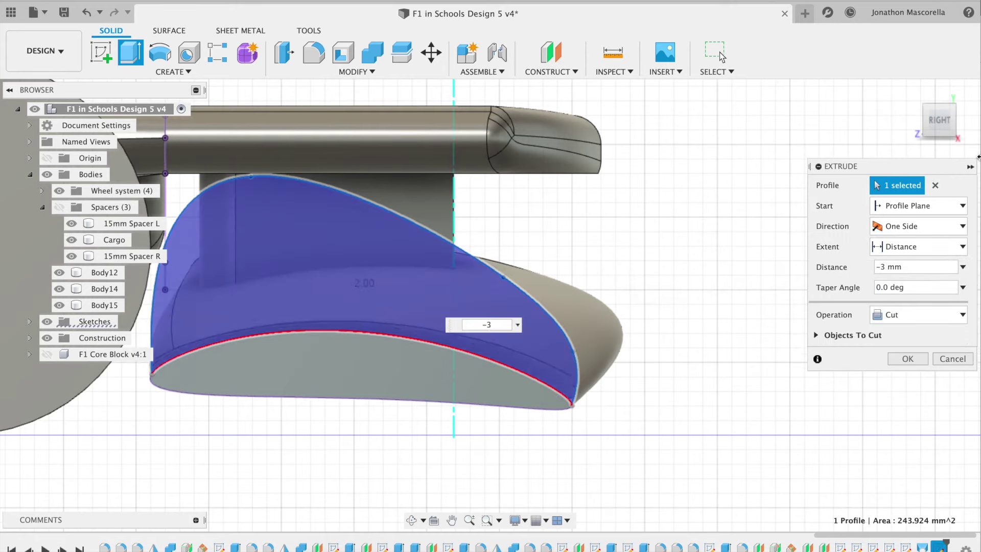
click(411, 520)
drag(432, 508, 572, 430)
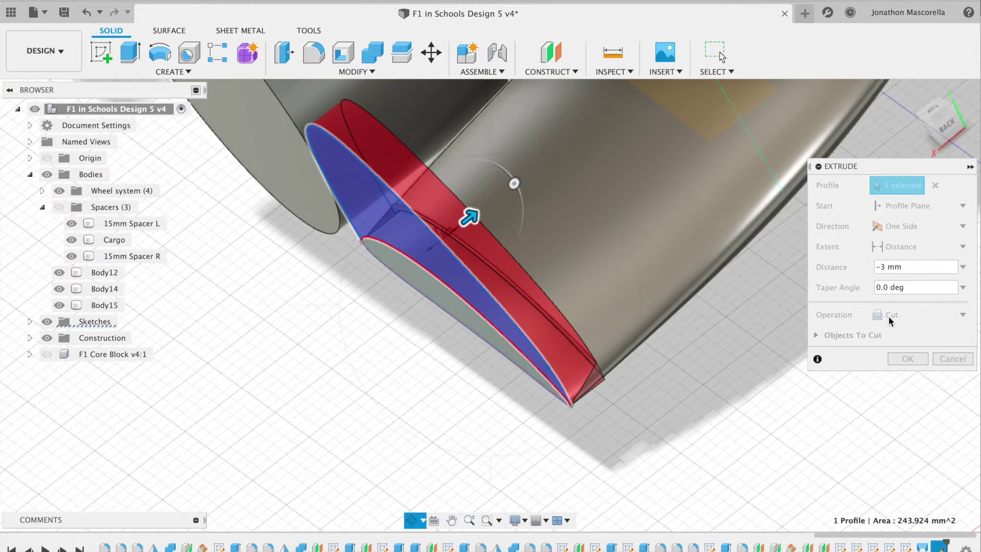
click(919, 274)
click(920, 315)
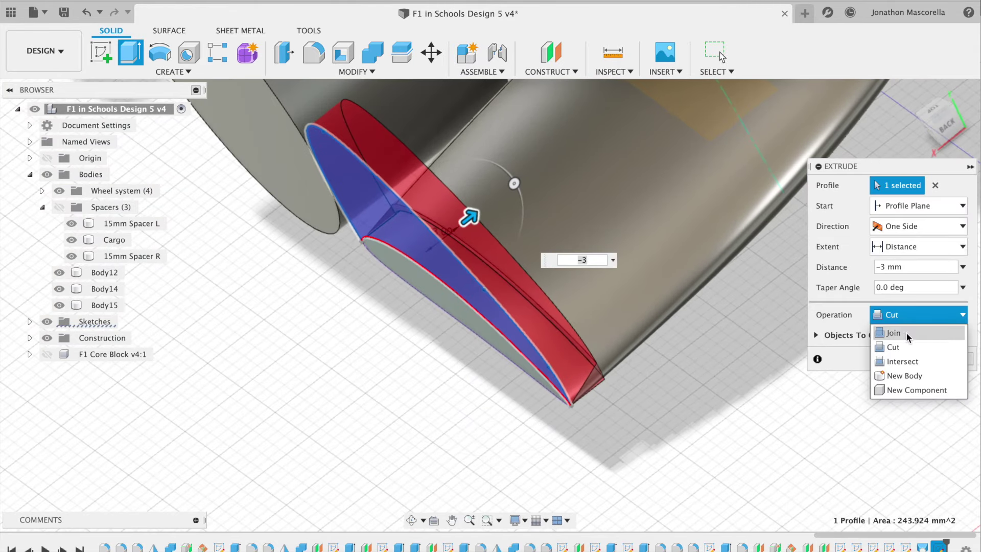
click(899, 334)
mouse_move(952, 125)
mouse_down()
mouse_move(952, 99)
mouse_move(924, 81)
mouse_move(896, 86)
mouse_move(909, 103)
mouse_up()
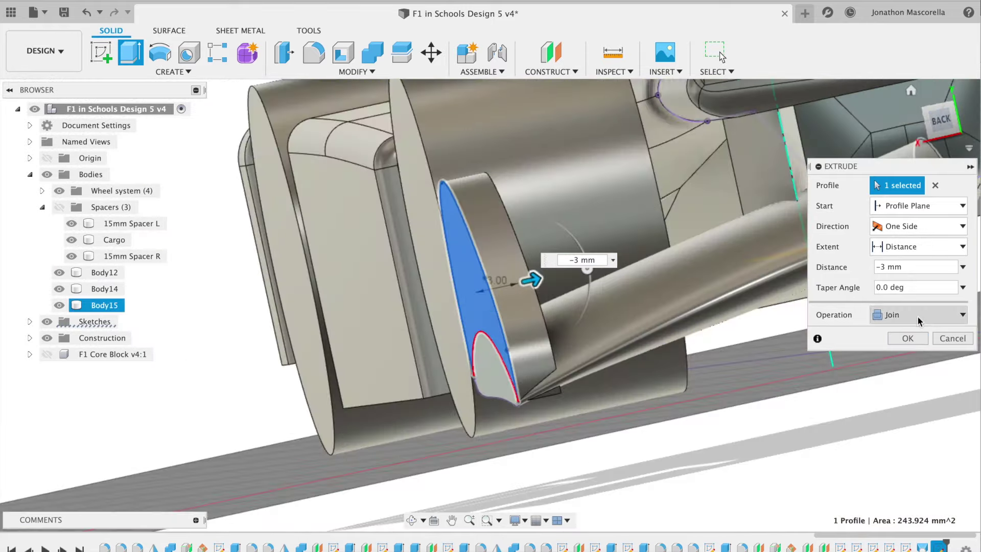
click(907, 338)
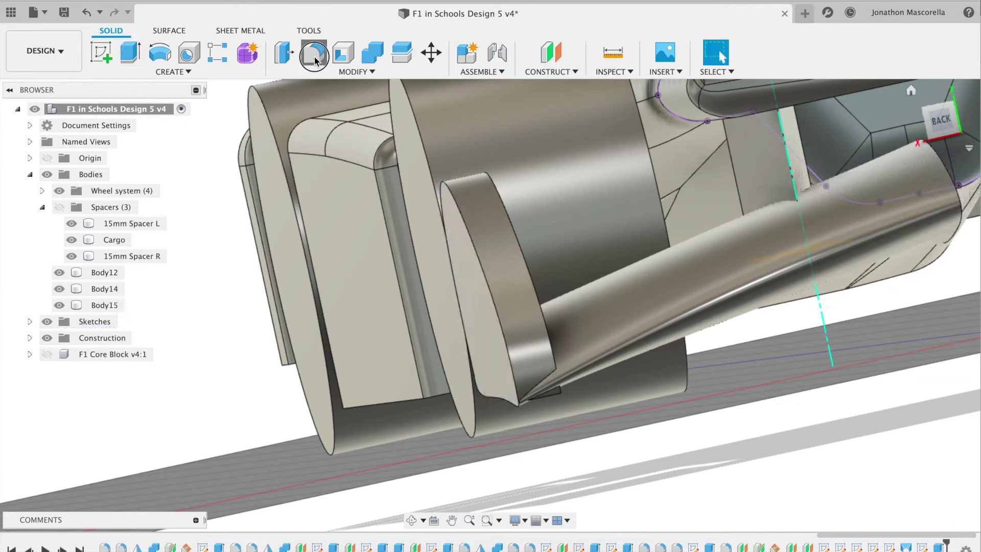
Step: Try to chamfer the short edge beneath the endplate's rear inner corner by 3 mm
click(347, 73)
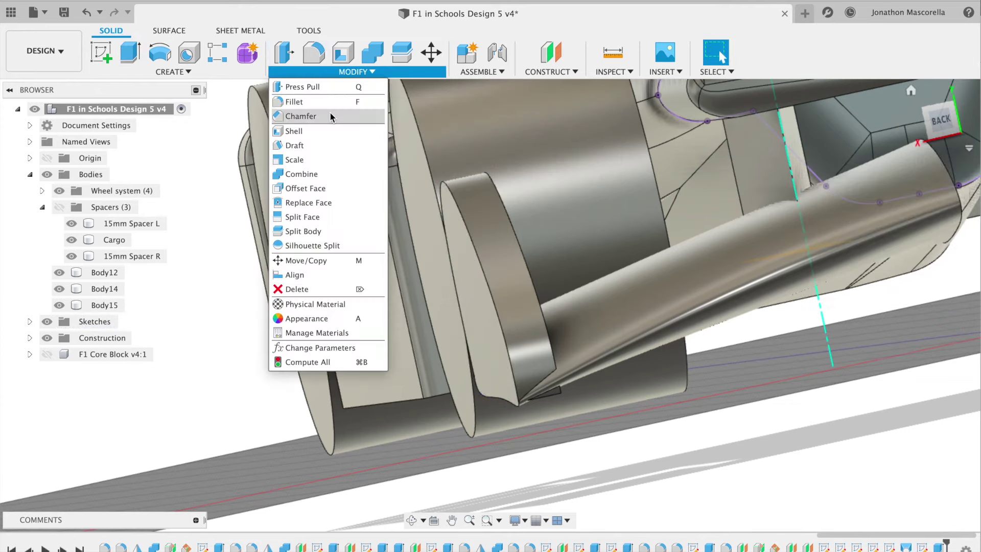
click(333, 116)
click(553, 400)
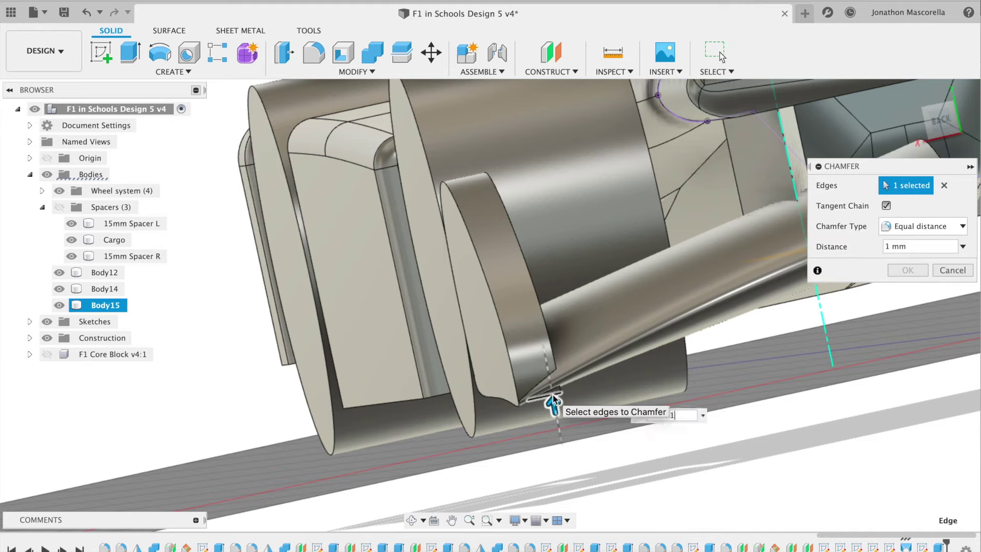
text(2)
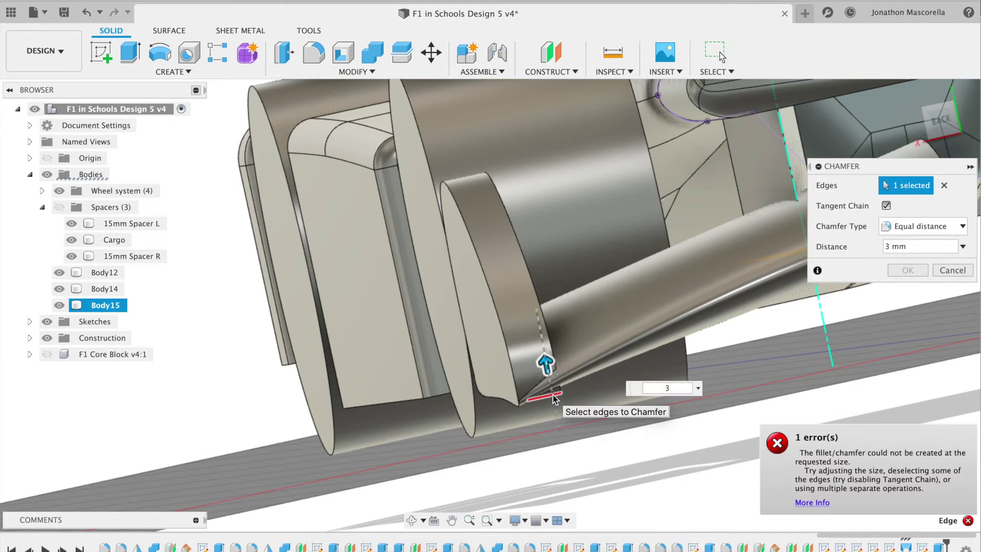
key(Escape)
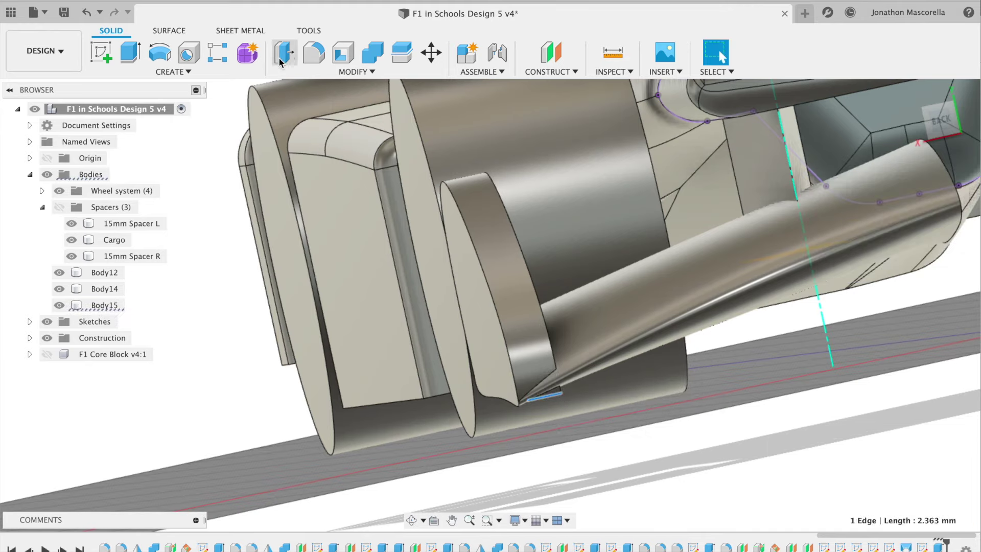
Step: Fillet the short edge beneath the endplate's rear inner corner with a 0.55 mm radius
key(f)
drag(555, 383, 544, 334)
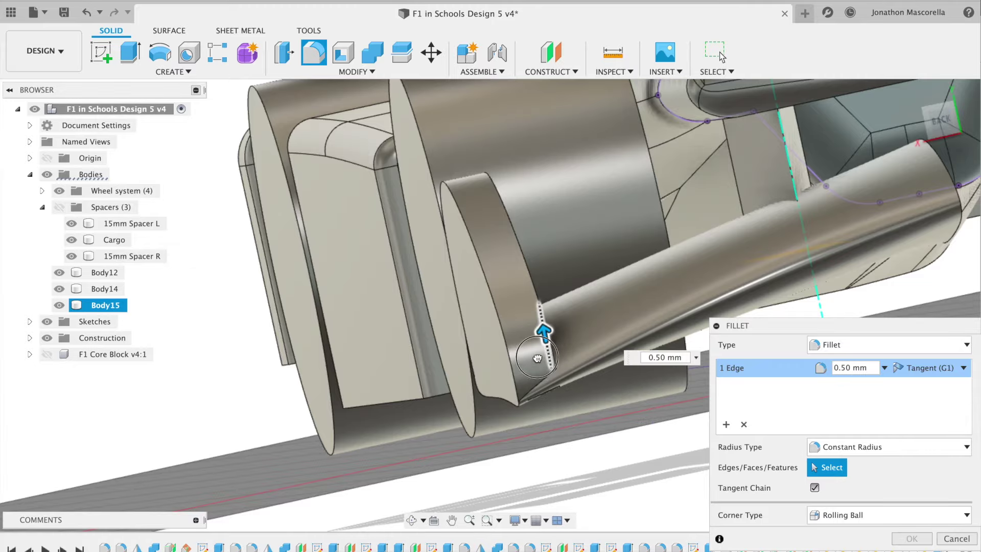
shift+middle_drag(898, 142, 852, 100)
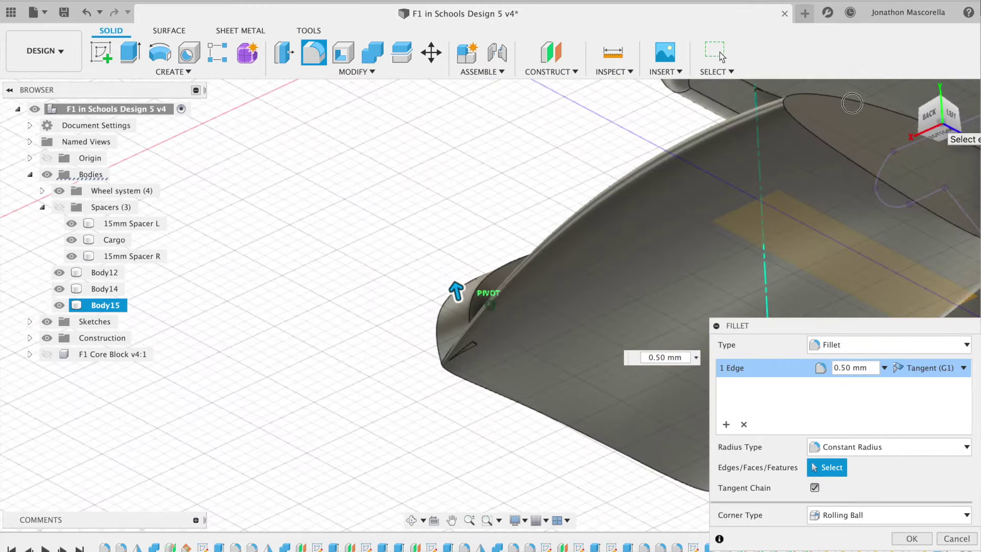
scroll(646, 256, up, 5)
scroll(646, 256, down, 3)
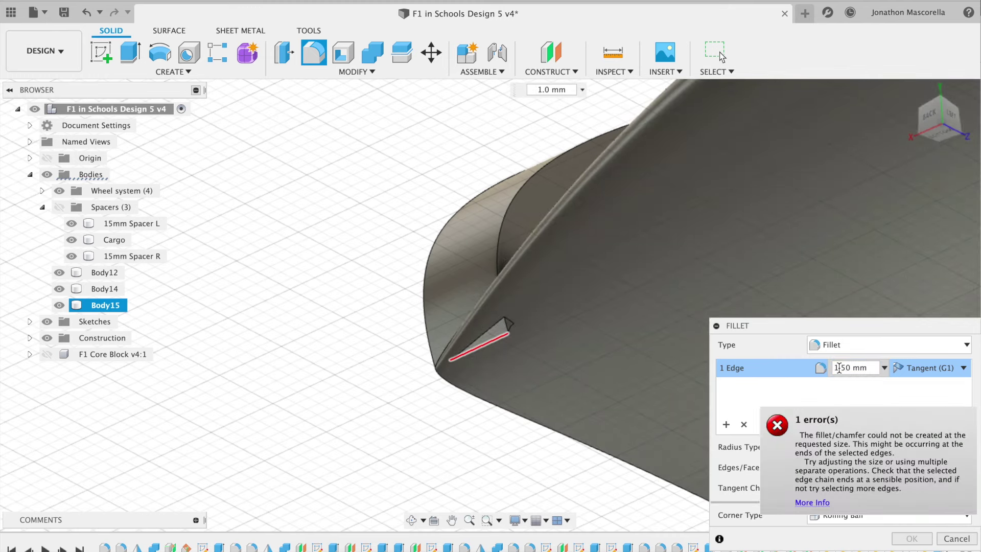
text(.6)
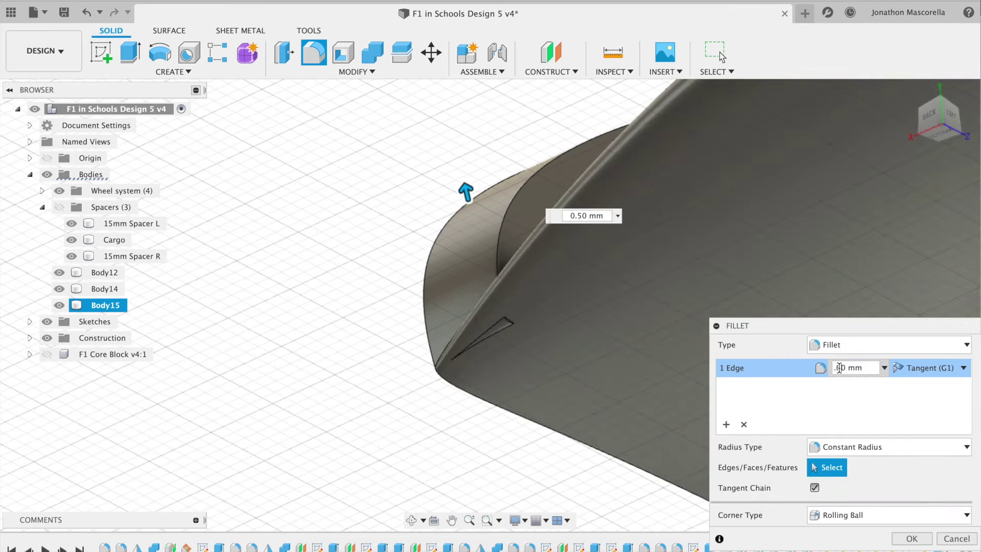
text(55)
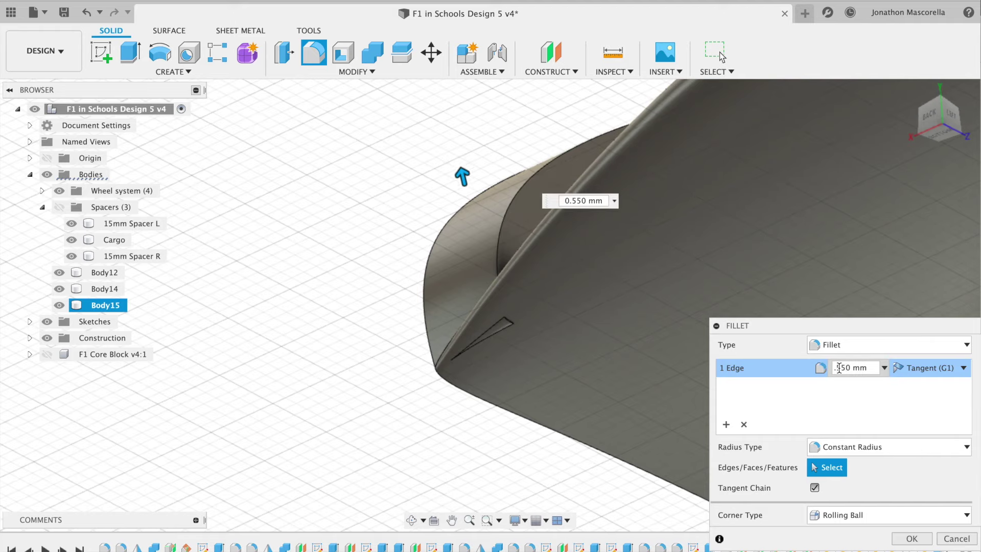
key(Return)
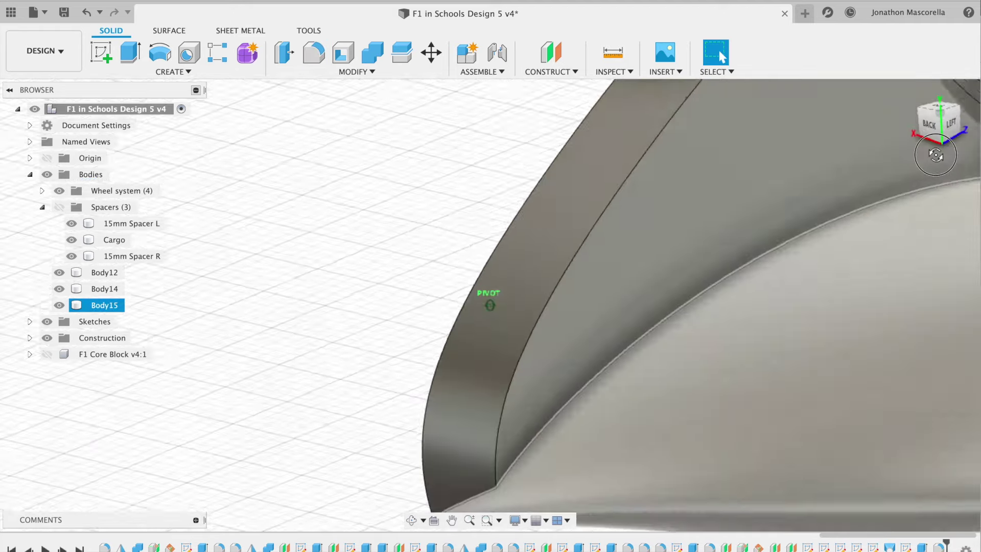
Step: Fillet the long arched edge on the endplate's inner side with a 3 mm radius
shift+middle_drag(488, 292, 772, 335)
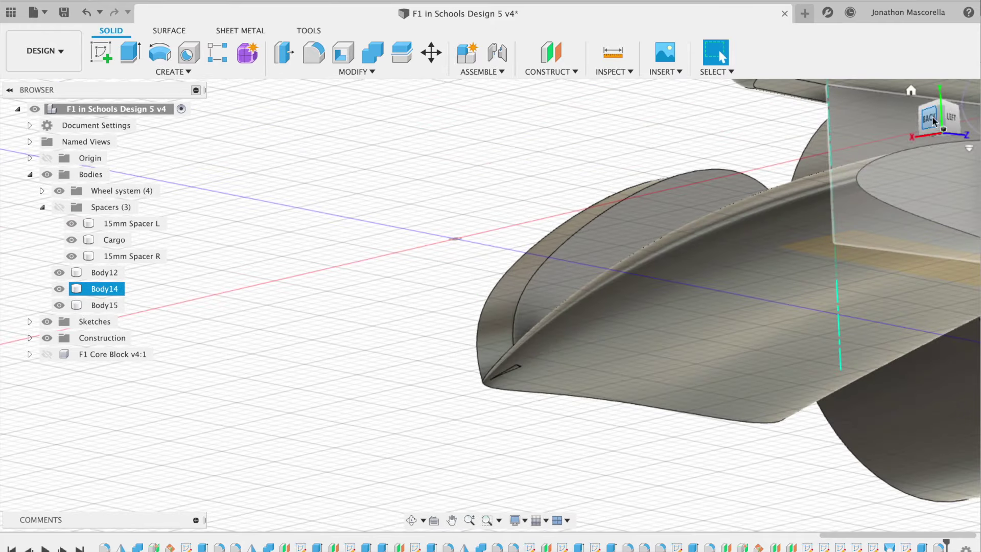
drag(934, 121, 940, 170)
click(633, 212)
click(313, 56)
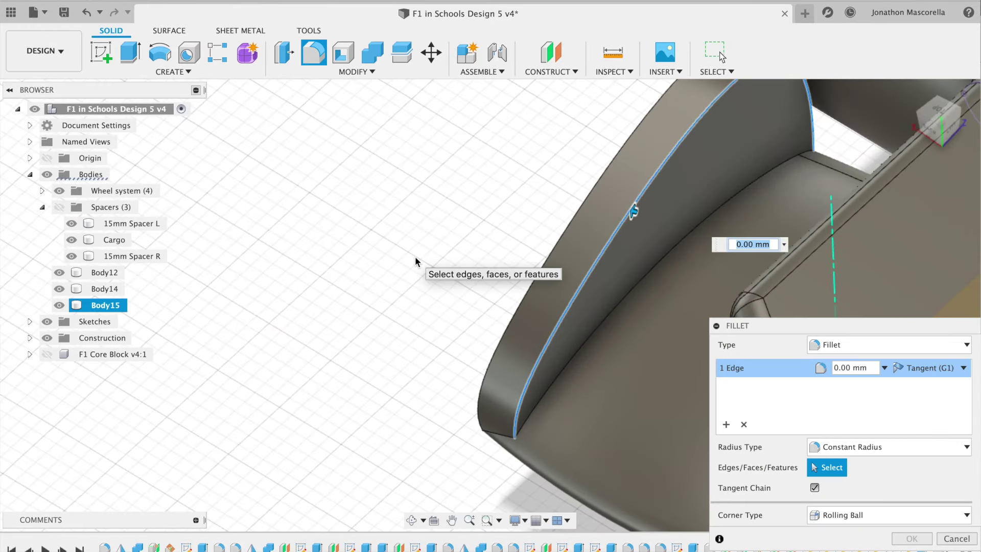
text(2)
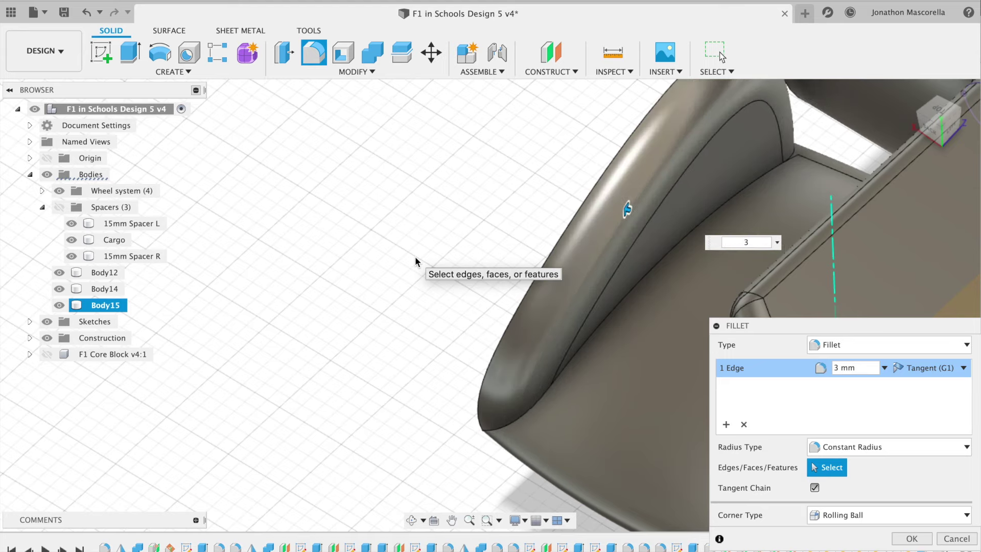
key(Return)
Step: Mirror the whole front wing body across its inner end face to create the opposite half of the wing
click(911, 90)
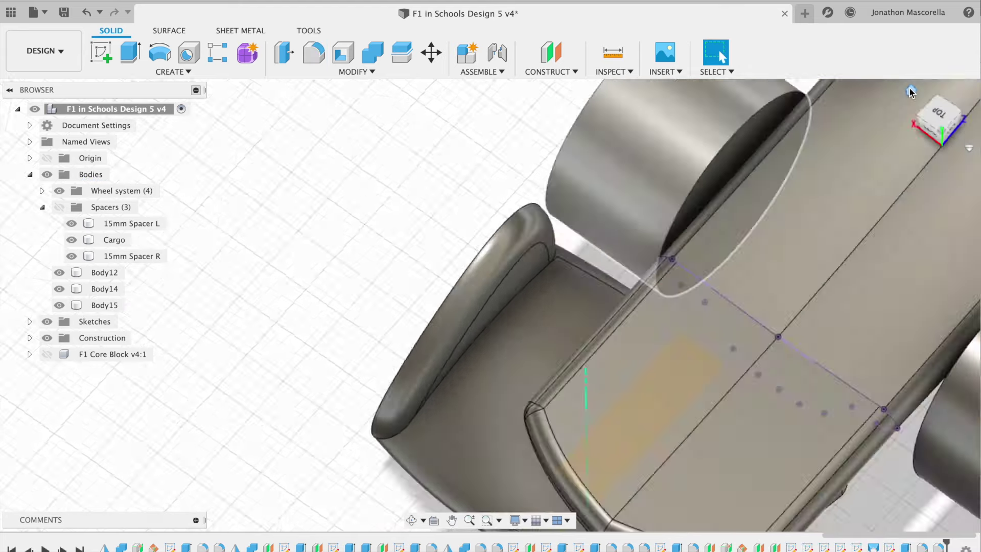
mouse_move(926, 123)
mouse_down()
mouse_move(920, 139)
mouse_move(948, 110)
mouse_move(959, 116)
mouse_up()
click(959, 116)
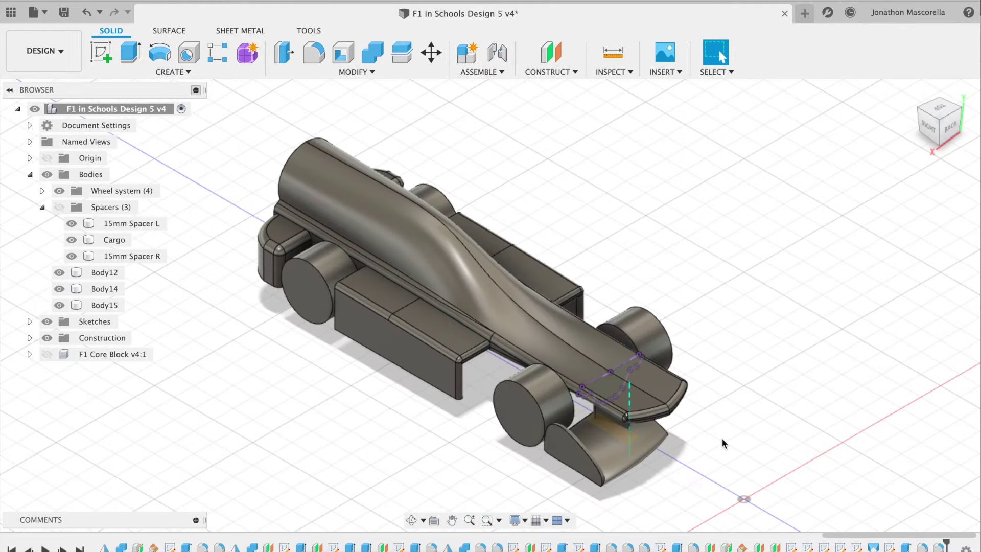
click(173, 72)
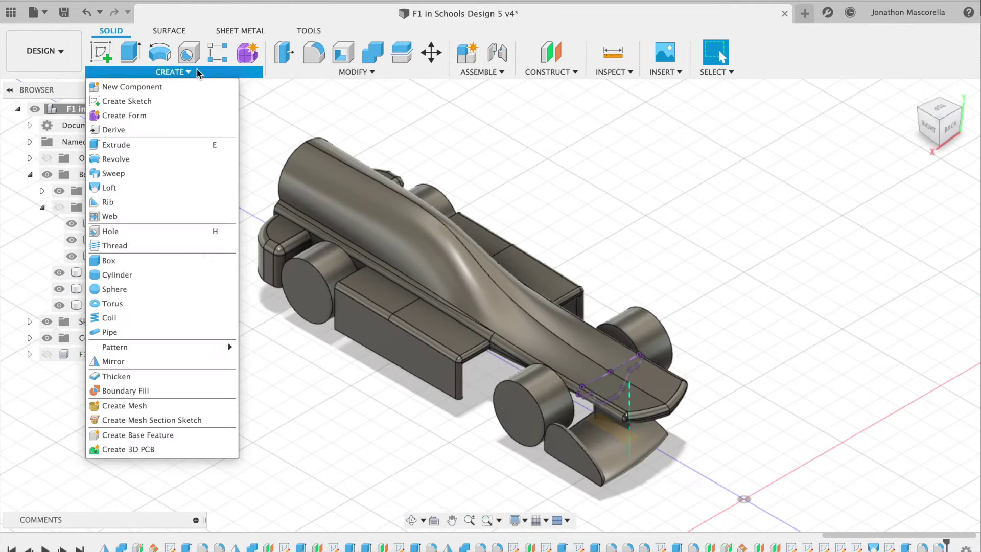
click(117, 361)
click(624, 435)
click(605, 462)
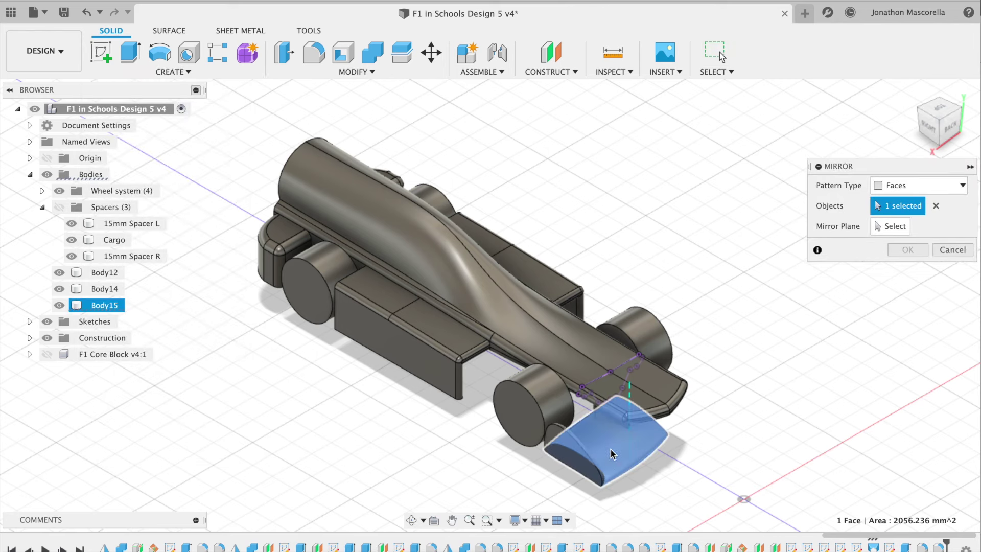
click(624, 444)
click(920, 185)
click(898, 217)
click(593, 459)
mouse_move(939, 126)
mouse_down()
mouse_move(894, 118)
mouse_move(946, 128)
mouse_up()
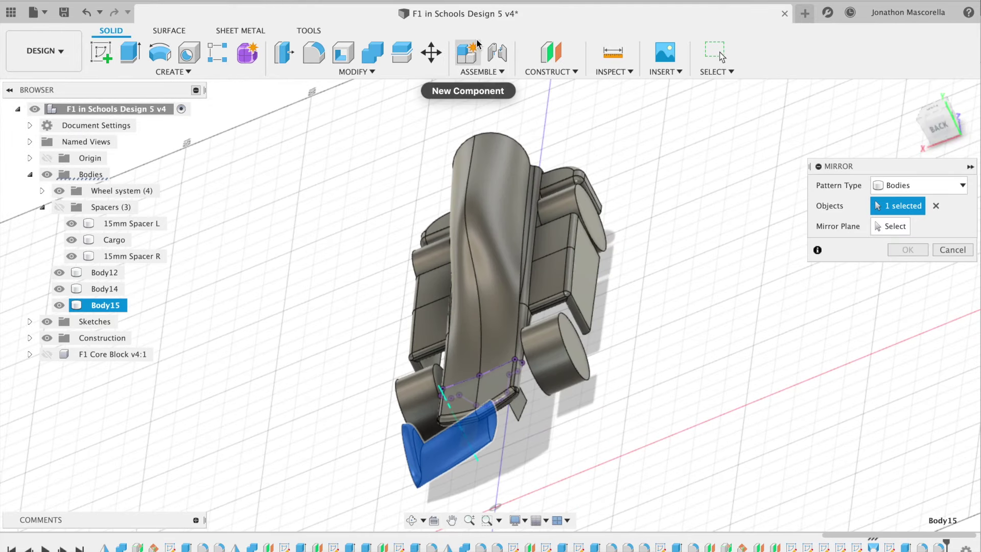
click(890, 225)
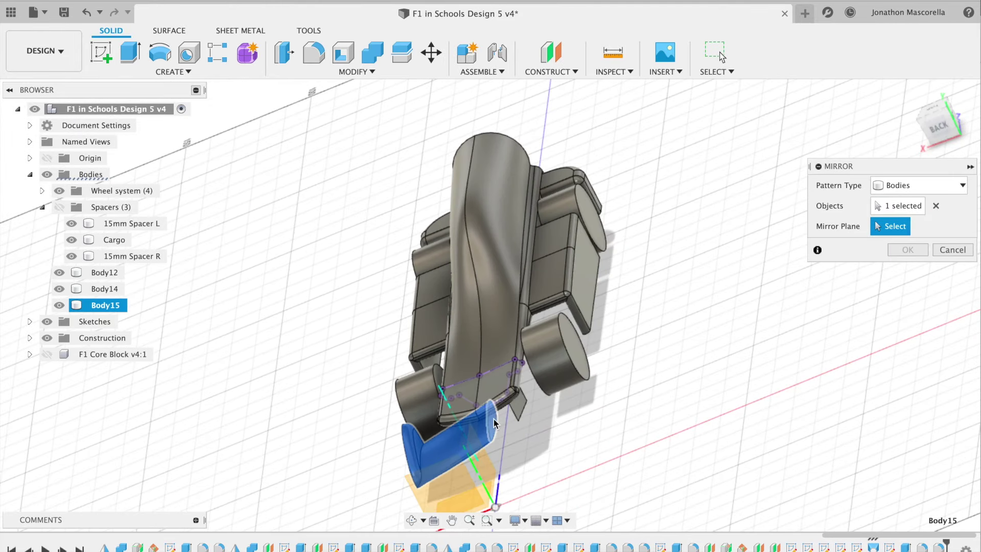
click(495, 423)
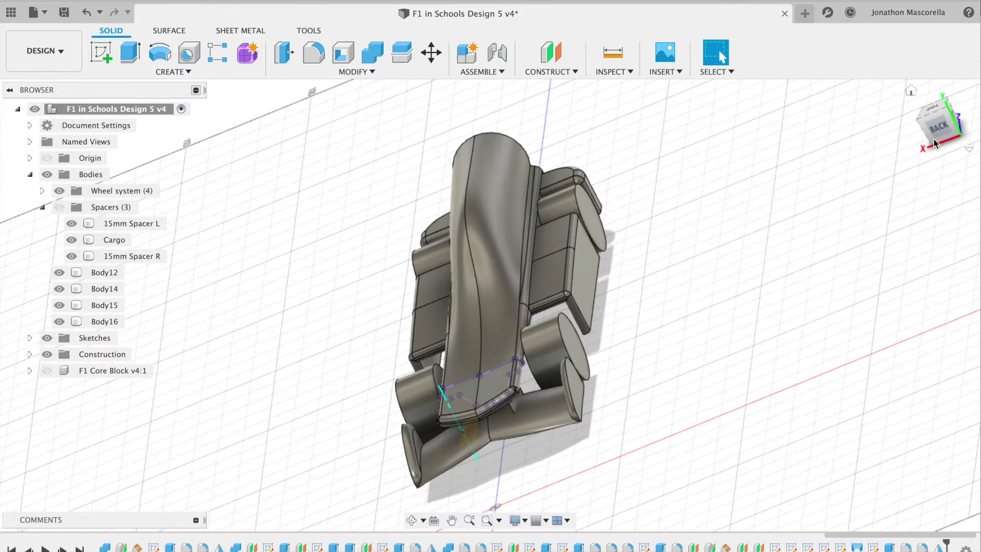
drag(934, 143, 852, 145)
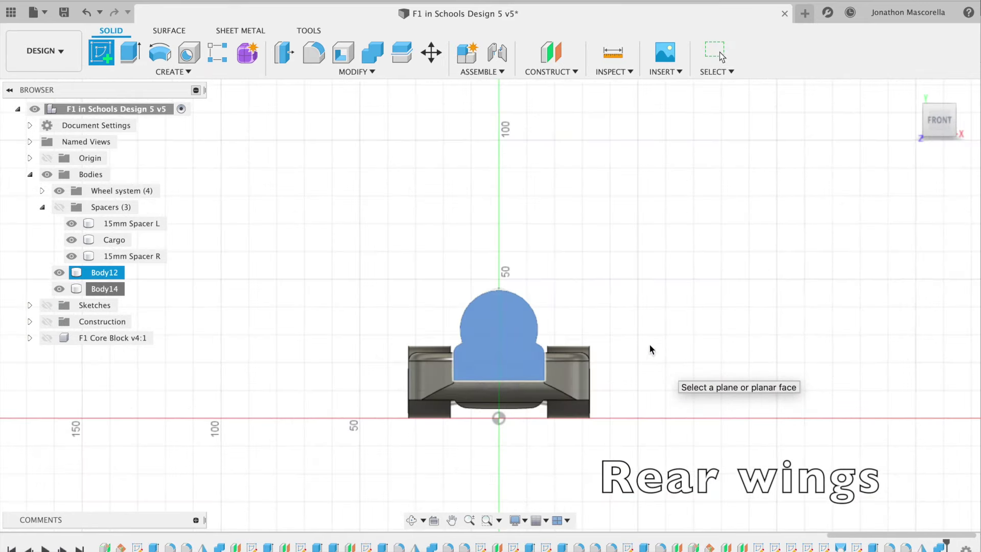
Step: Start a sketch on the flat rear face of the car body and project that face's outline into it
click(530, 305)
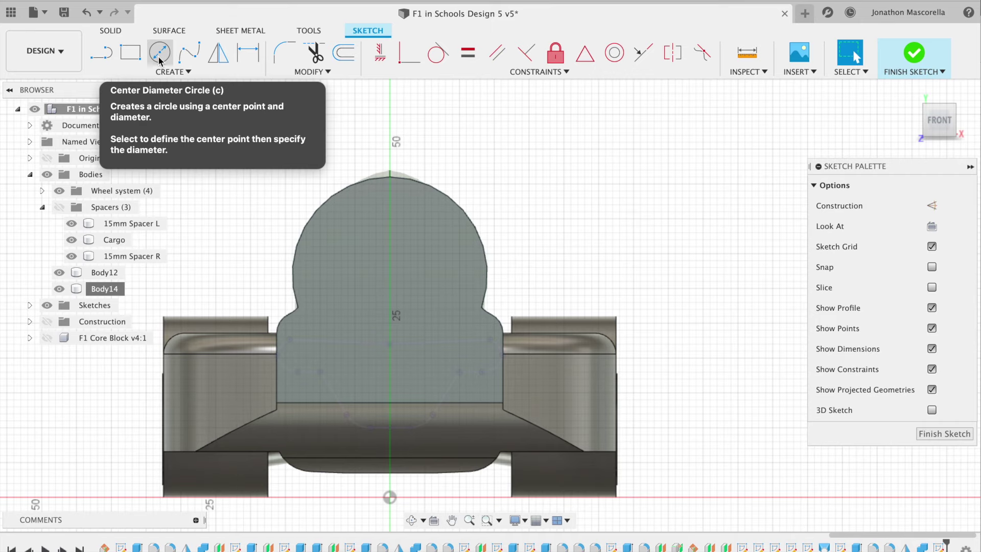
click(160, 54)
key(p)
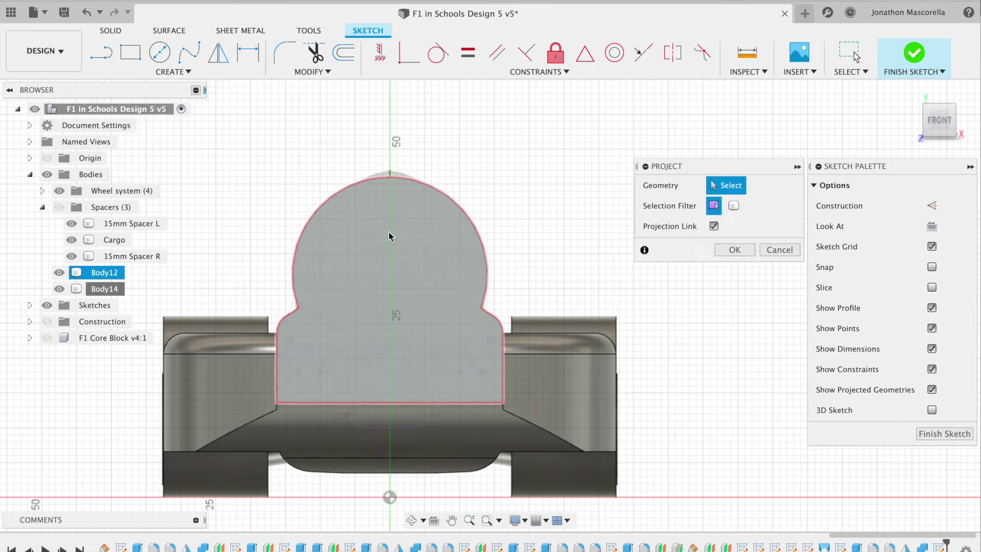
click(392, 245)
key(Return)
Step: Draw concentric circles of 28 mm and 26.5 mm diameter on the projected arc's centre, split by a line across their middle
key(c)
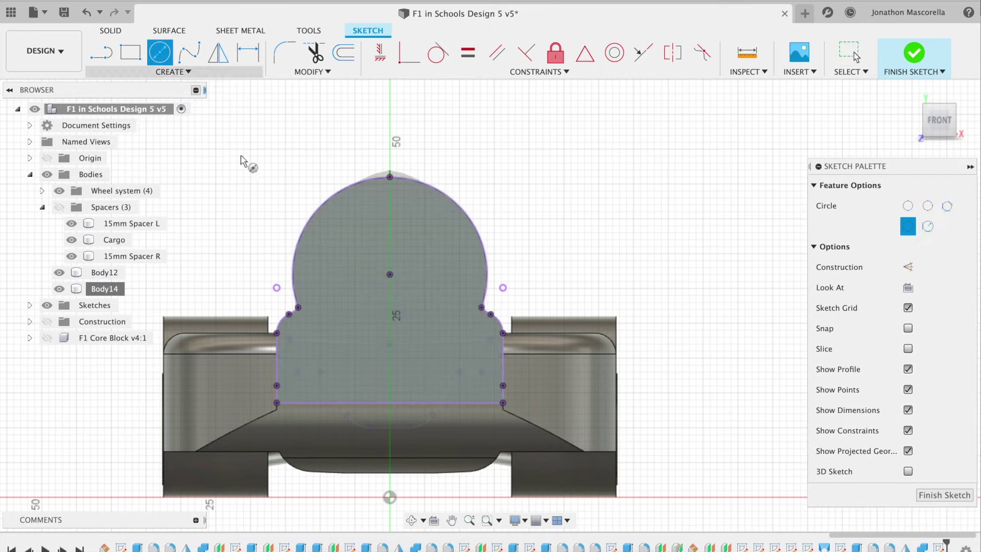
click(389, 275)
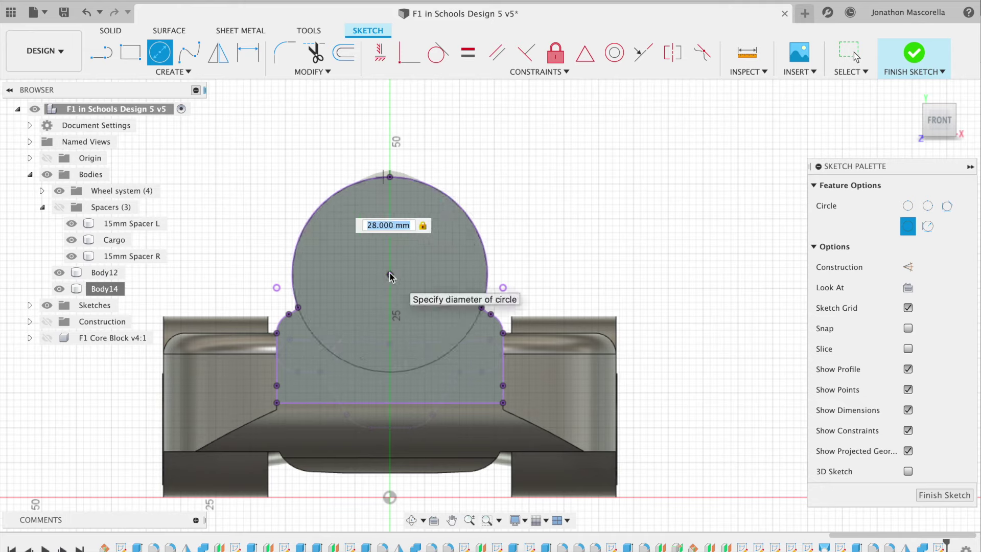
key(Return)
key(c)
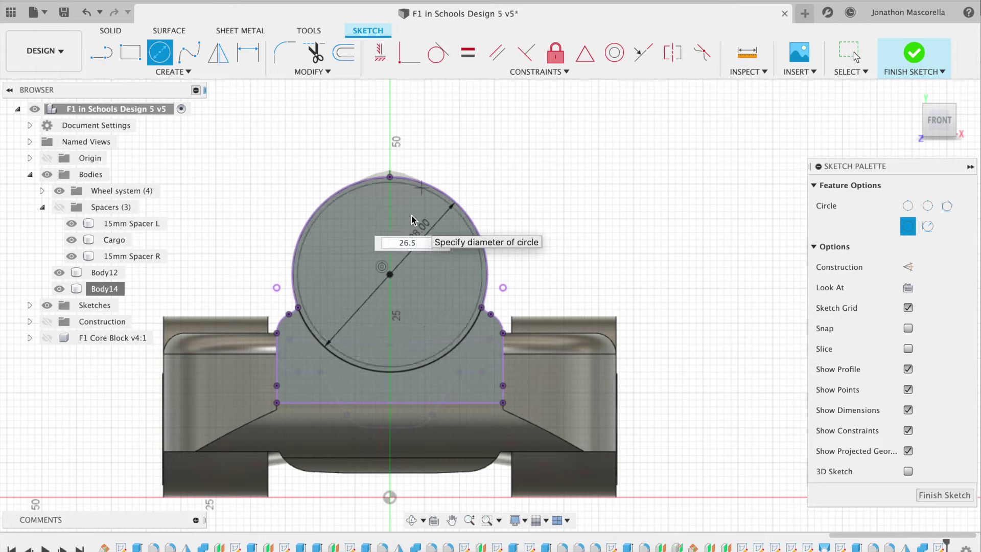
key(Return)
key(Escape)
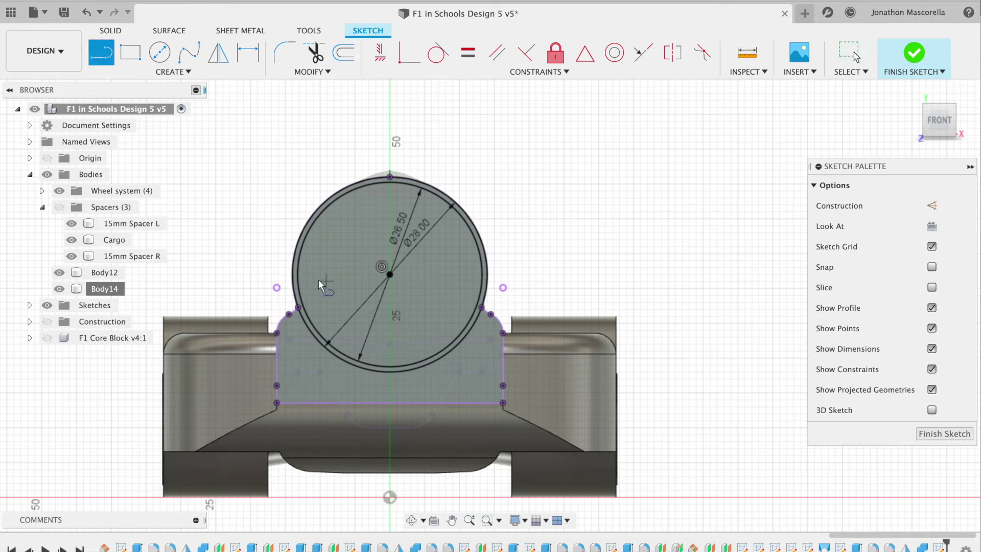
click(293, 275)
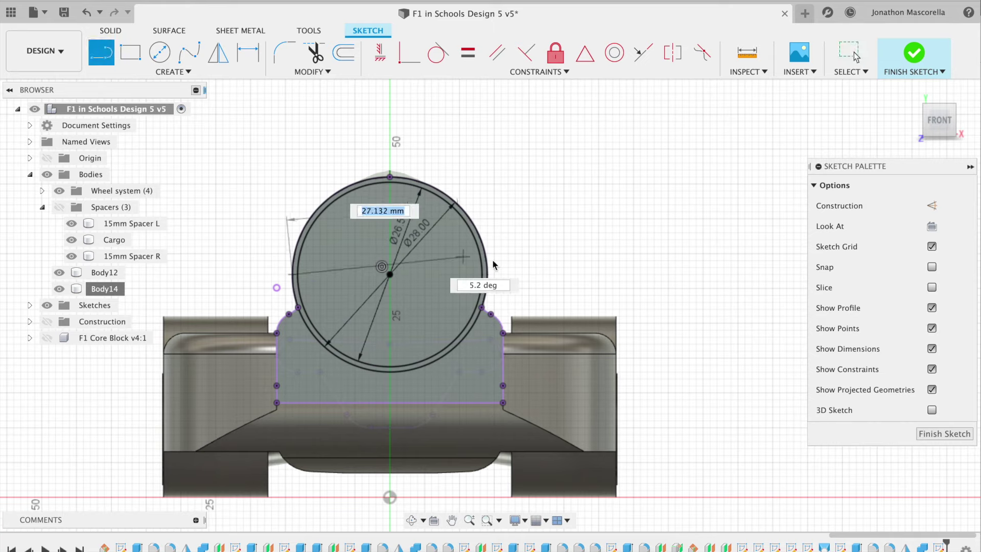
click(488, 275)
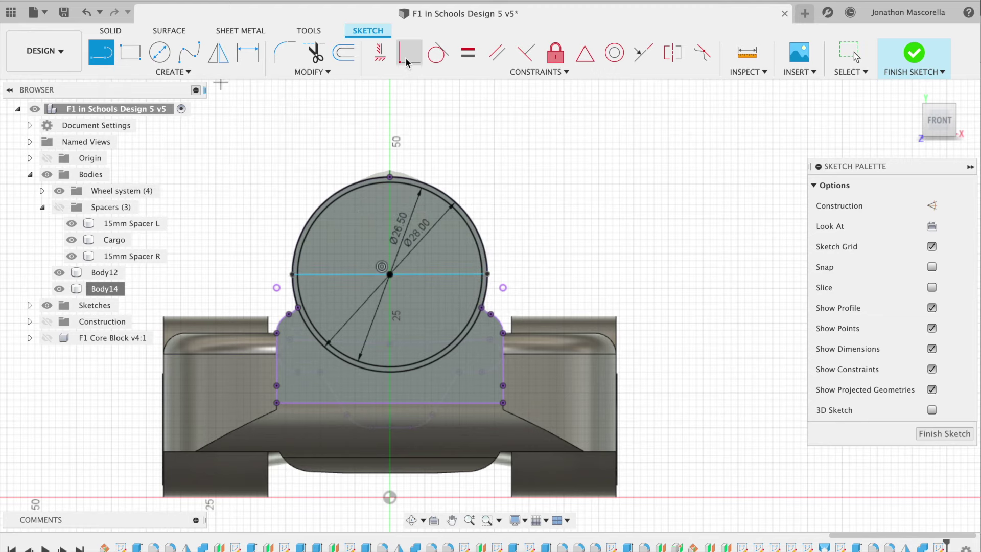
Step: Try to cut the upper half-ring between the two circles -15 mm into the car body
key(e)
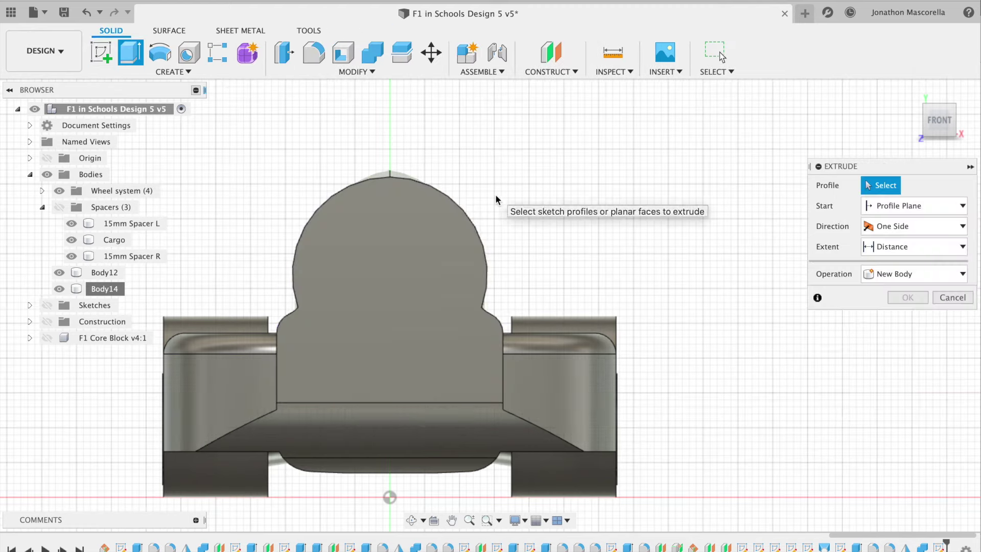
click(47, 305)
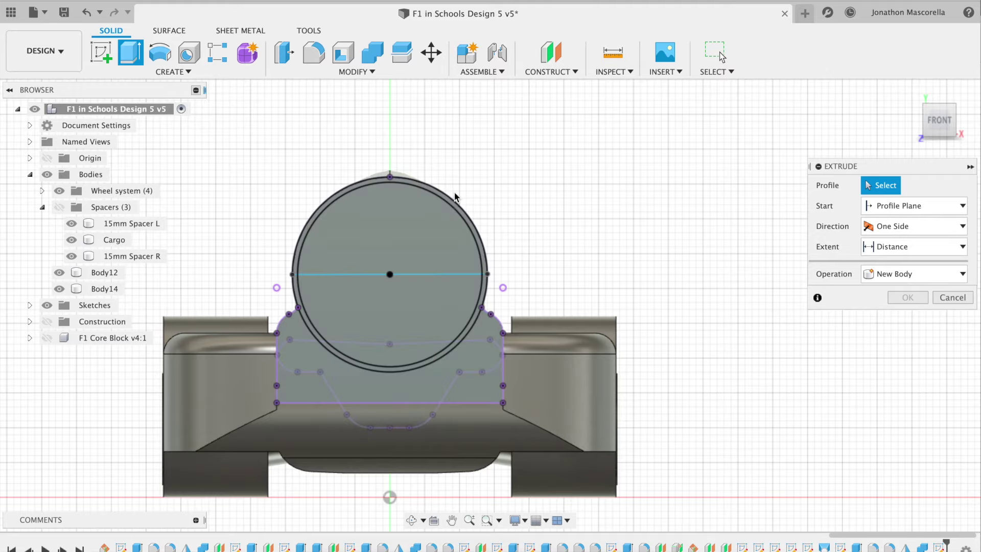
click(452, 206)
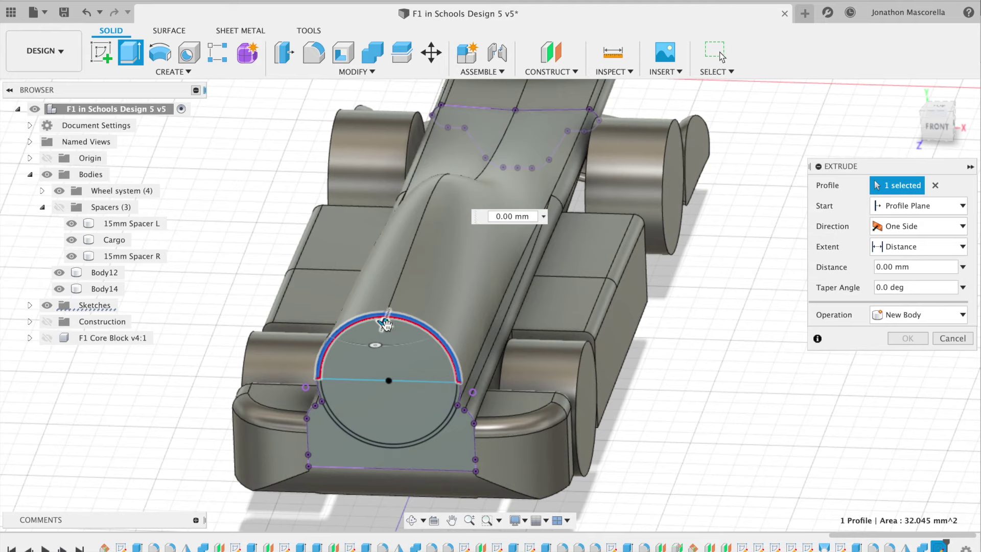
drag(388, 324, 396, 301)
click(951, 128)
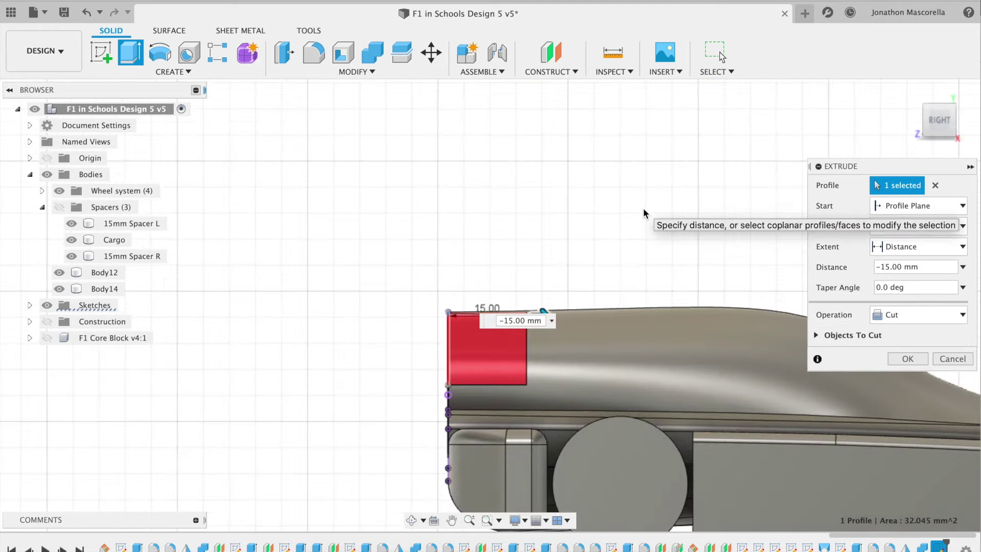
click(910, 358)
drag(940, 120, 942, 173)
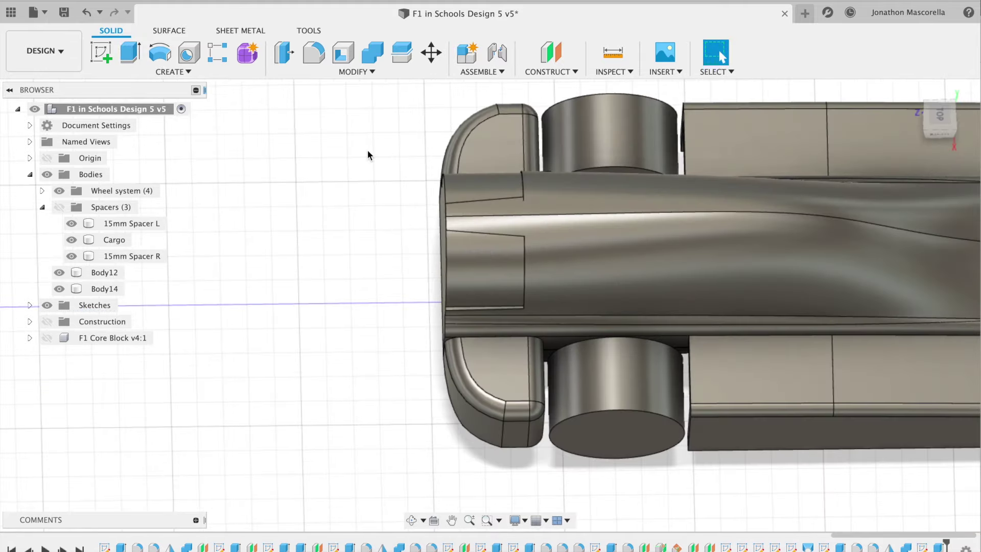
Step: Undo the half-ring cut and make the sketches visible again
key(super+z)
key(super+z)
key(super+z)
click(47, 305)
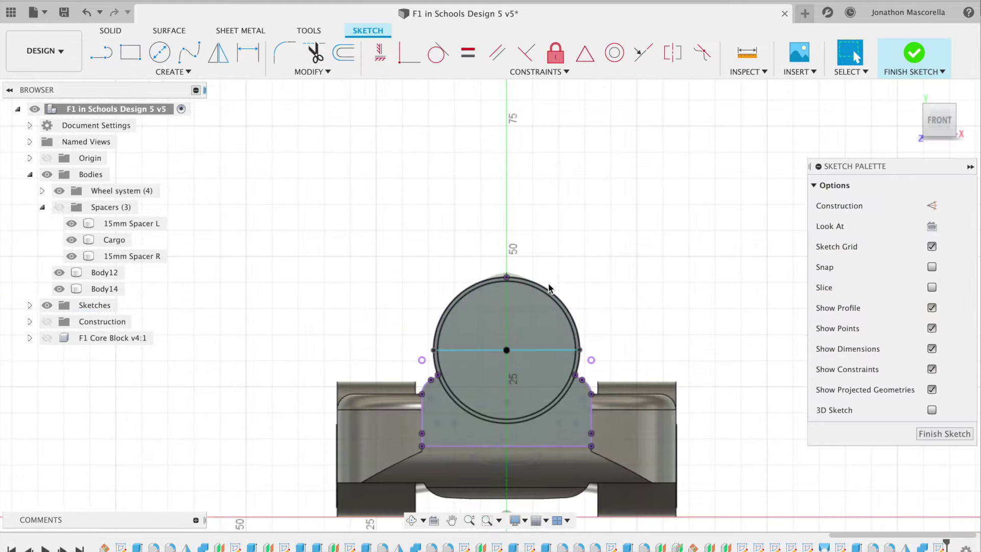
click(545, 287)
right_click(545, 287)
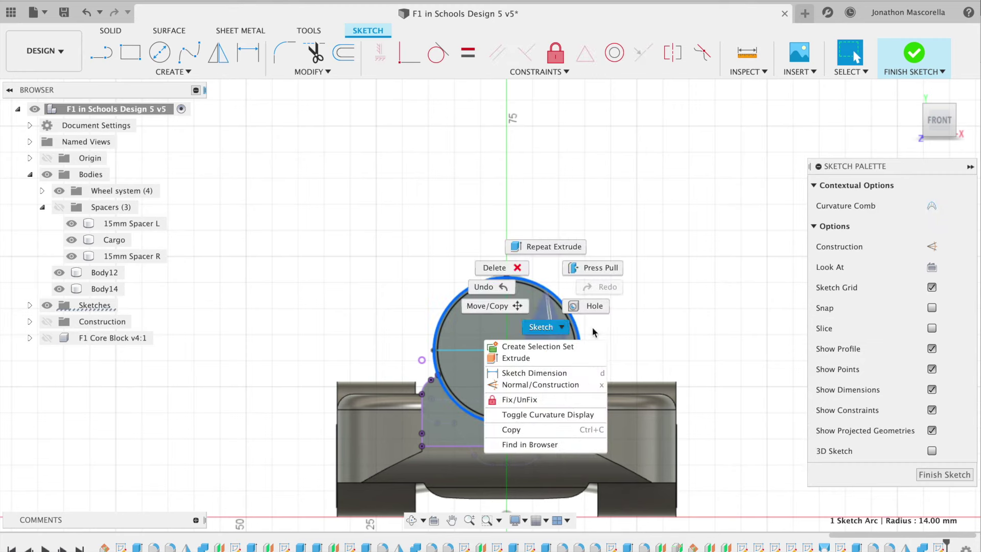
click(781, 150)
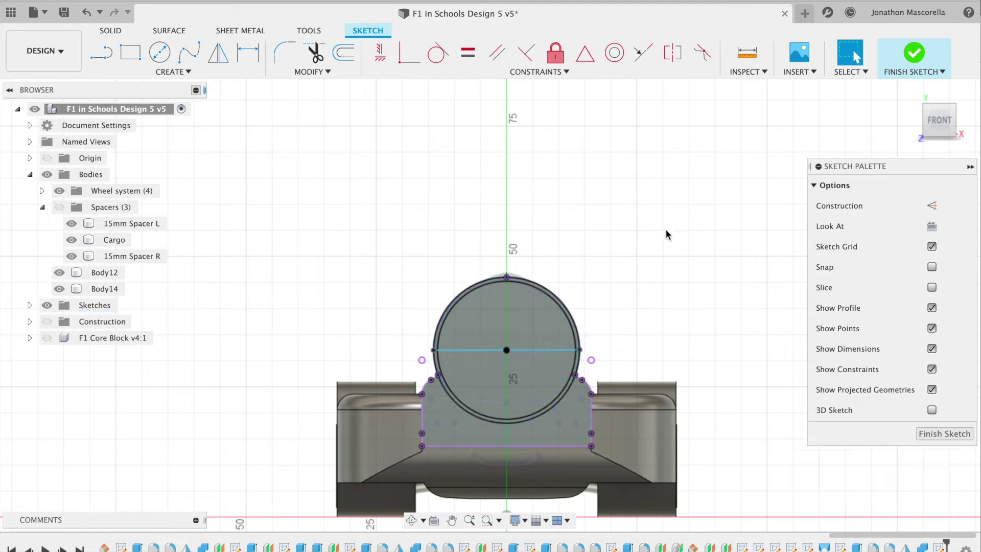
Step: Extrude the upper half-ring 15 mm outward from the car's rear face as a new body
key(e)
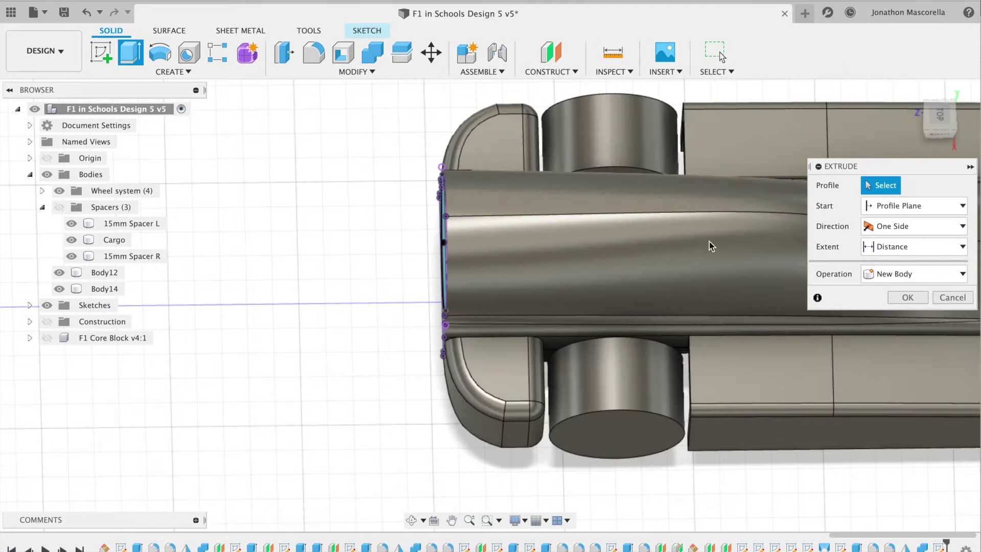
click(927, 129)
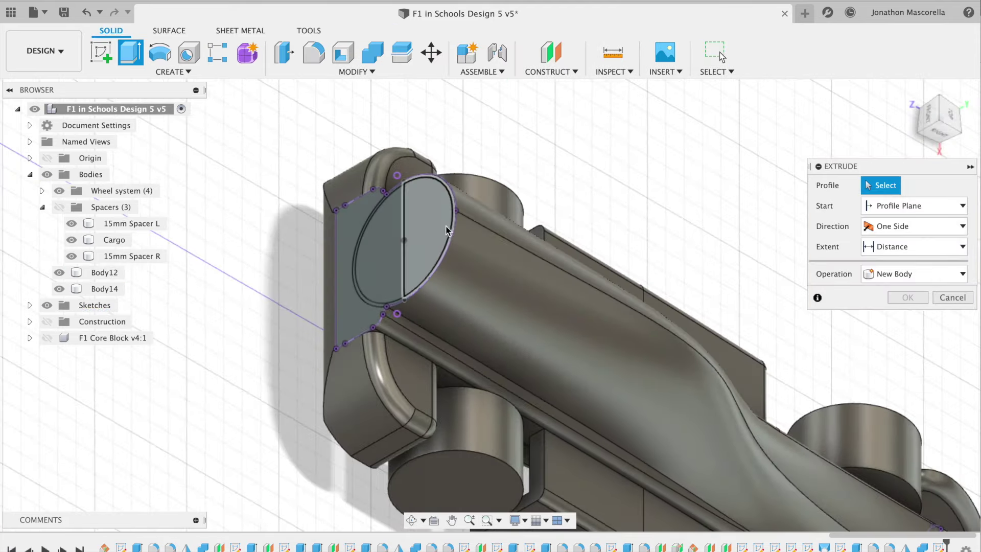
click(452, 221)
text(15)
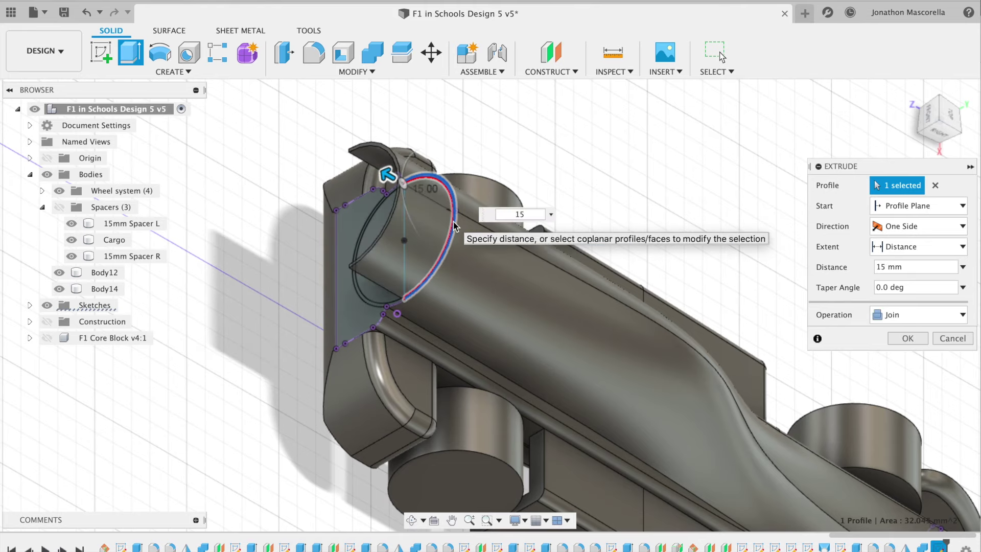
click(920, 315)
click(905, 377)
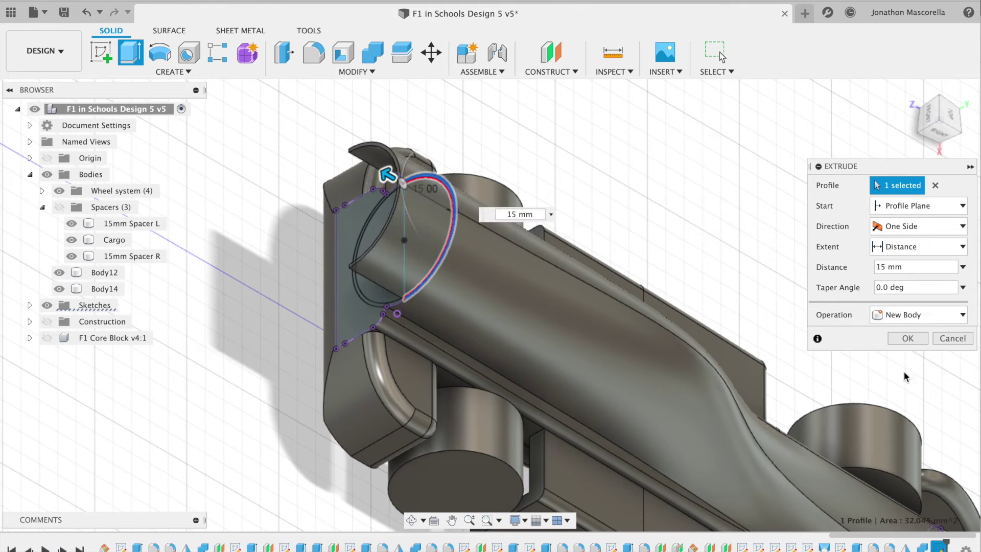
click(907, 338)
Step: Move the half-ring body straight rearward until it stands well clear of the car's rear face
click(420, 202)
right_click(420, 201)
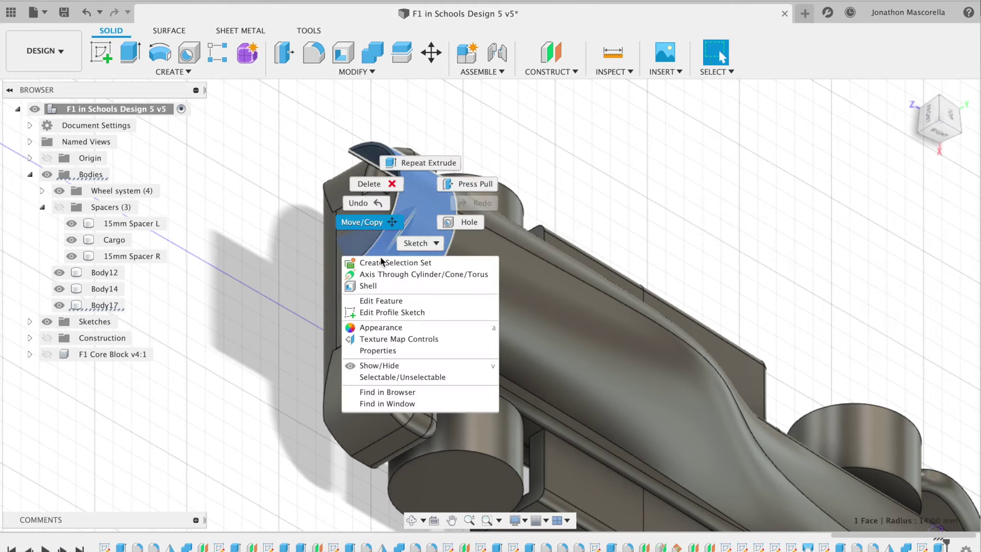
click(381, 223)
click(900, 185)
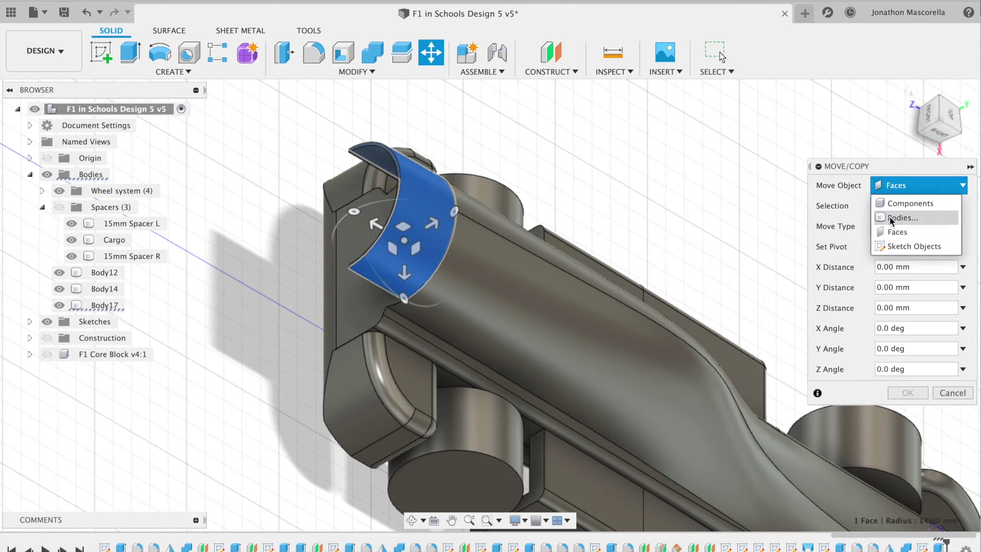
click(890, 217)
click(399, 176)
drag(320, 193, 191, 118)
key(Return)
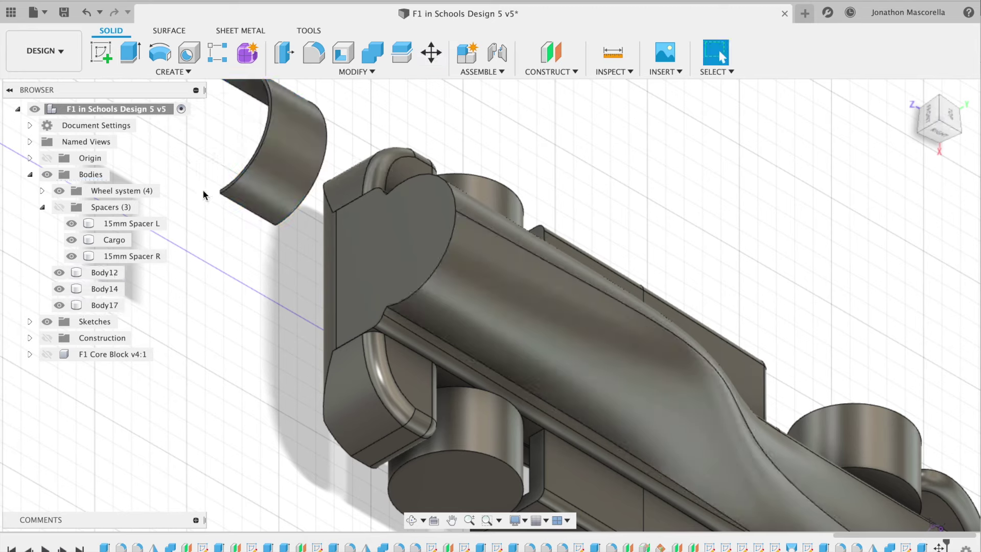
Step: Reopen the half-ring's sketch for editing and add a 29 mm diameter circle concentric with the existing circles
click(31, 322)
scroll(84, 360, down, 8)
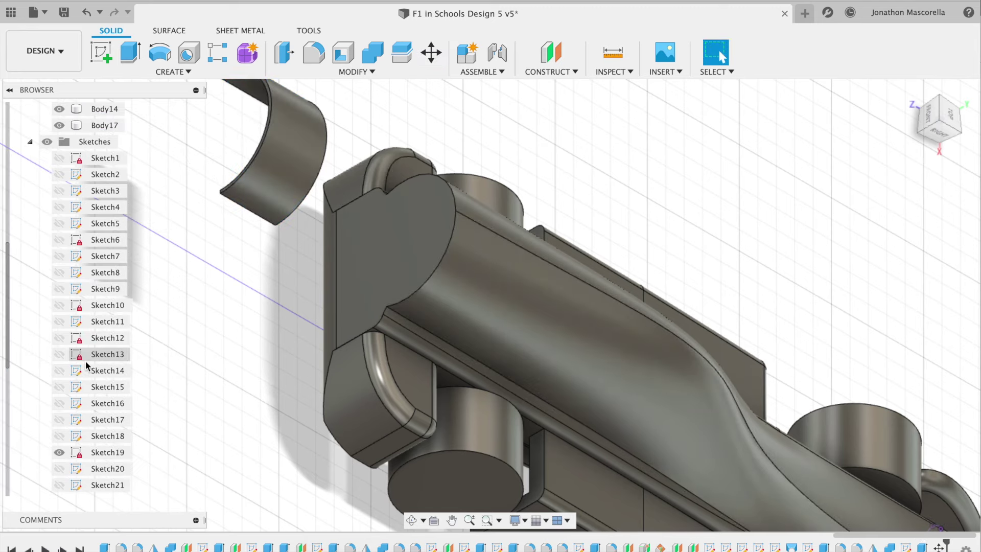
right_click(450, 198)
click(429, 265)
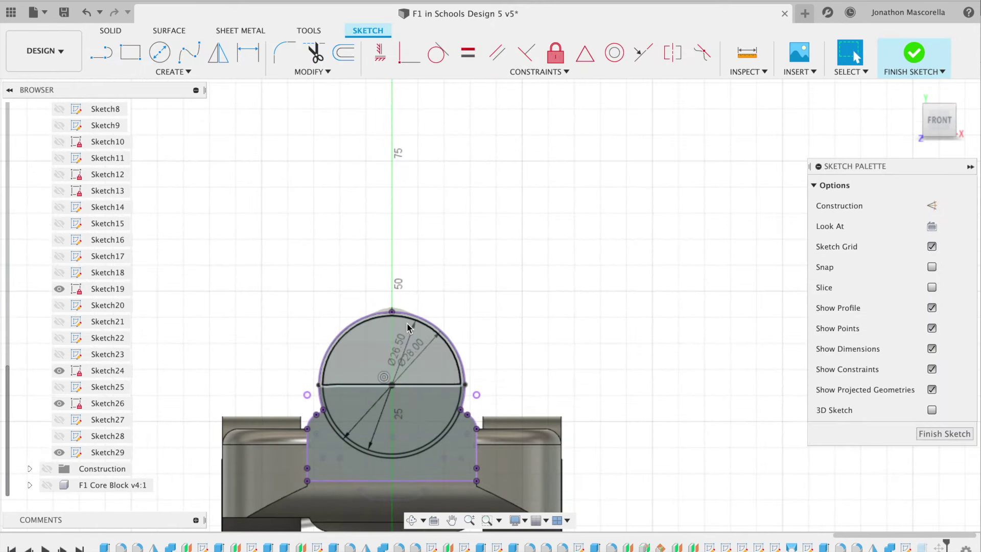
click(157, 53)
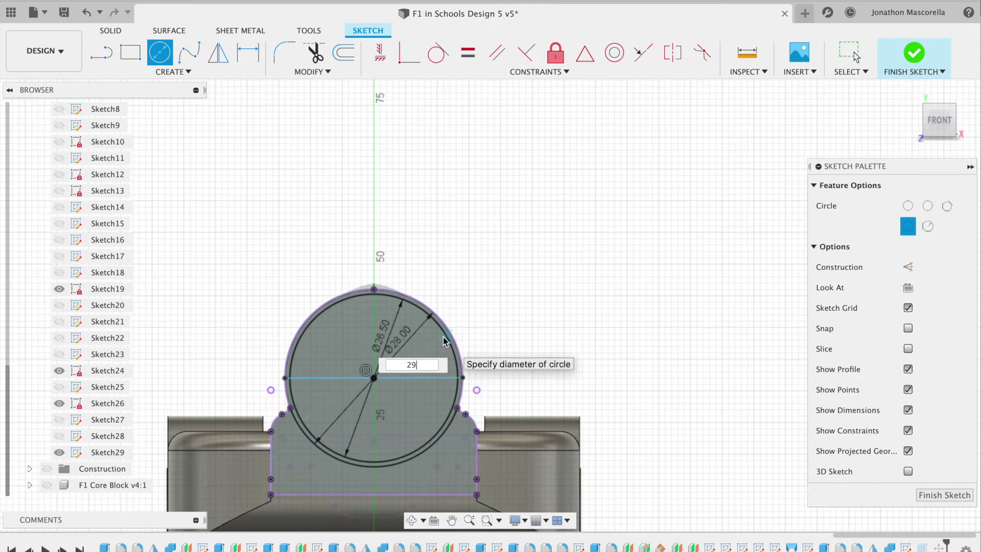
key(Return)
key(Escape)
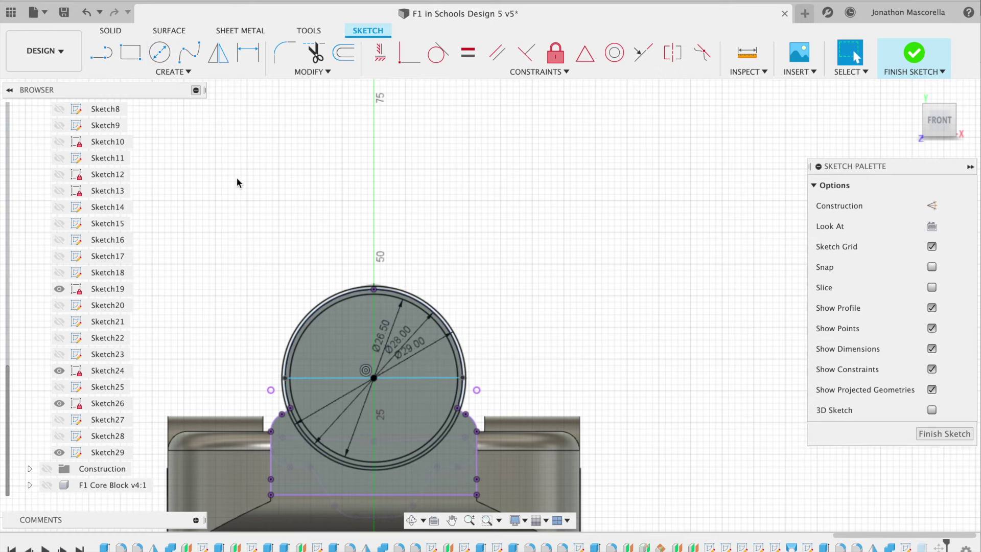
Step: Bridge the gap between the 28 mm and 29 mm circles with a line about 0.5 mm long continuing the horizontal diameter line
right_click(316, 384)
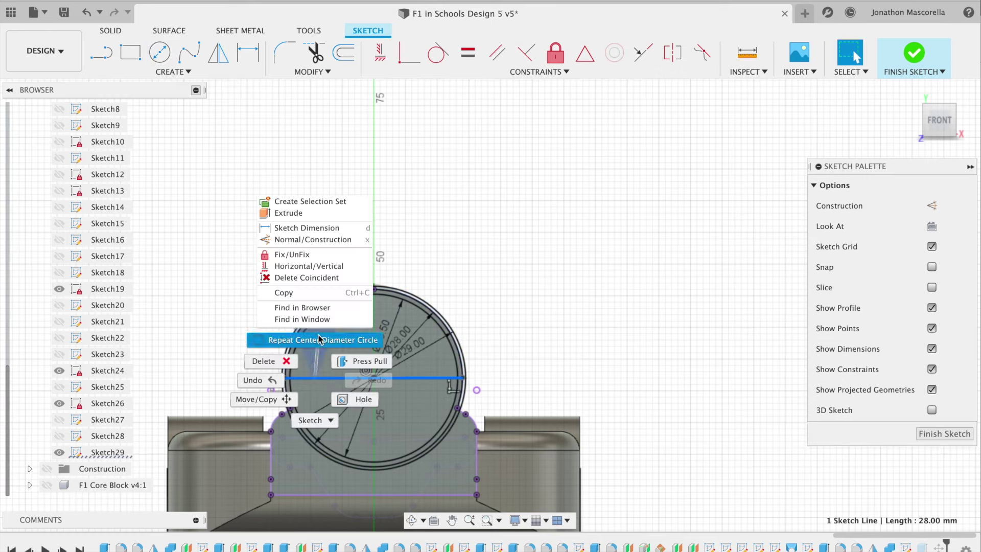
click(548, 279)
scroll(548, 279, up, 5)
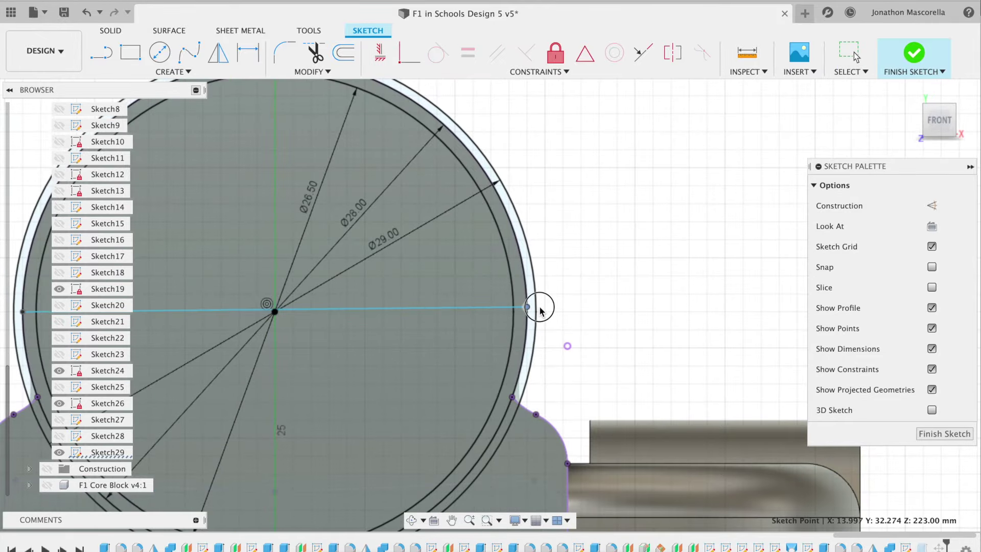
click(189, 53)
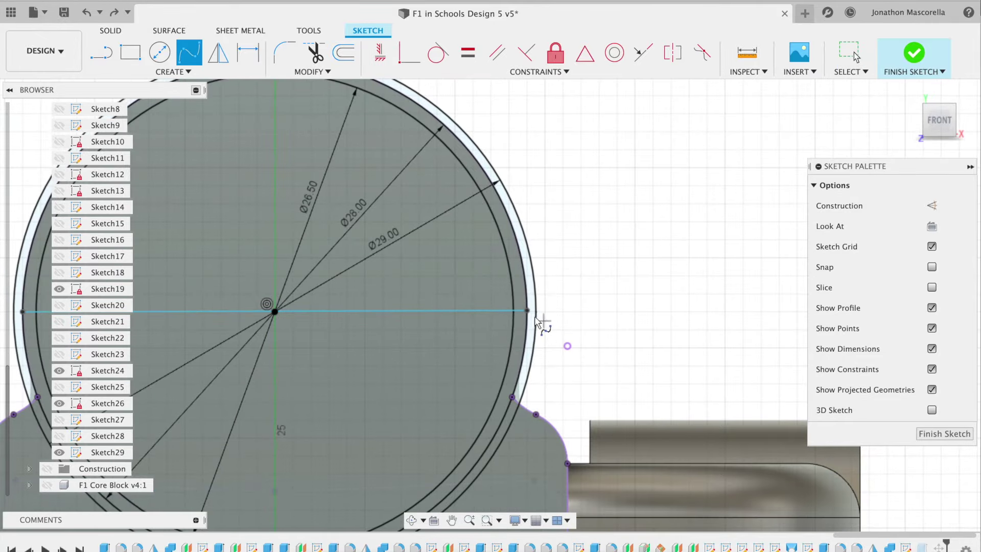
scroll(537, 312, down, 2)
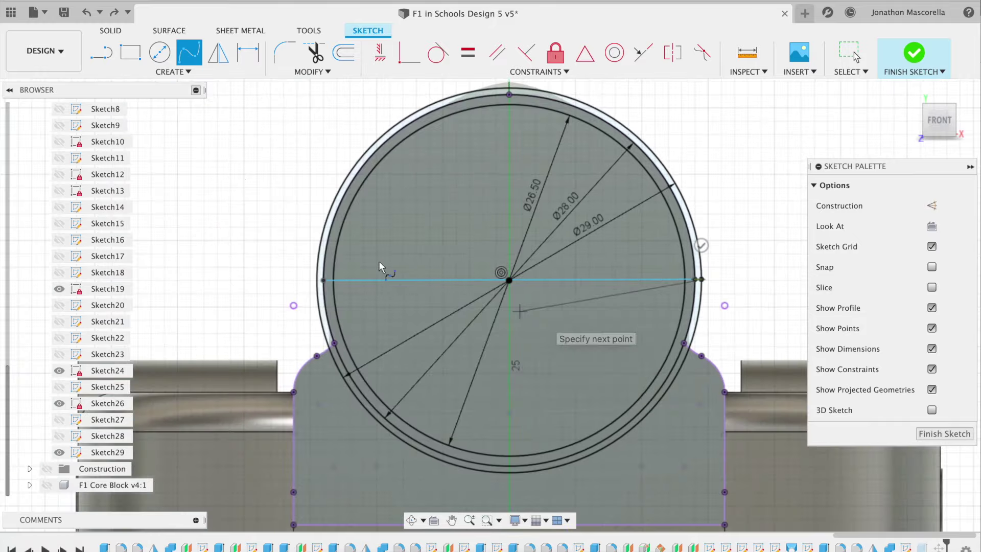
key(Escape)
click(324, 279)
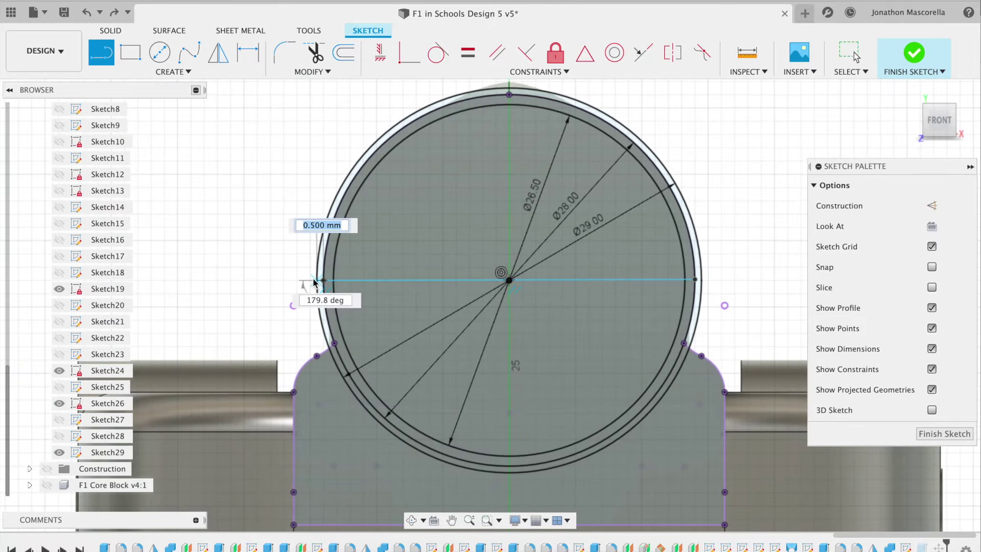
key(Escape)
Step: Cut the upper ring regions between the 26.5 mm and 29 mm circles -15 mm into the car body
key(e)
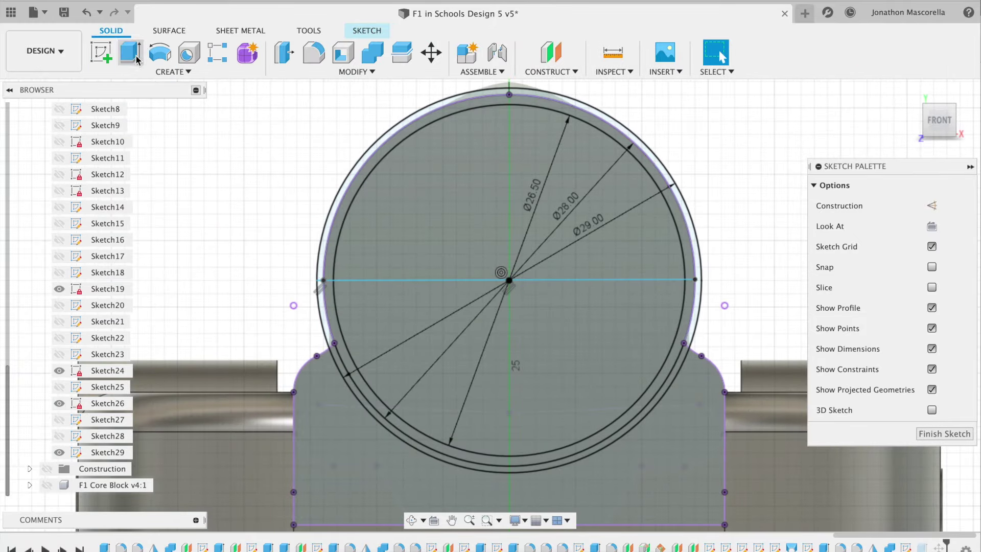
click(359, 166)
click(364, 171)
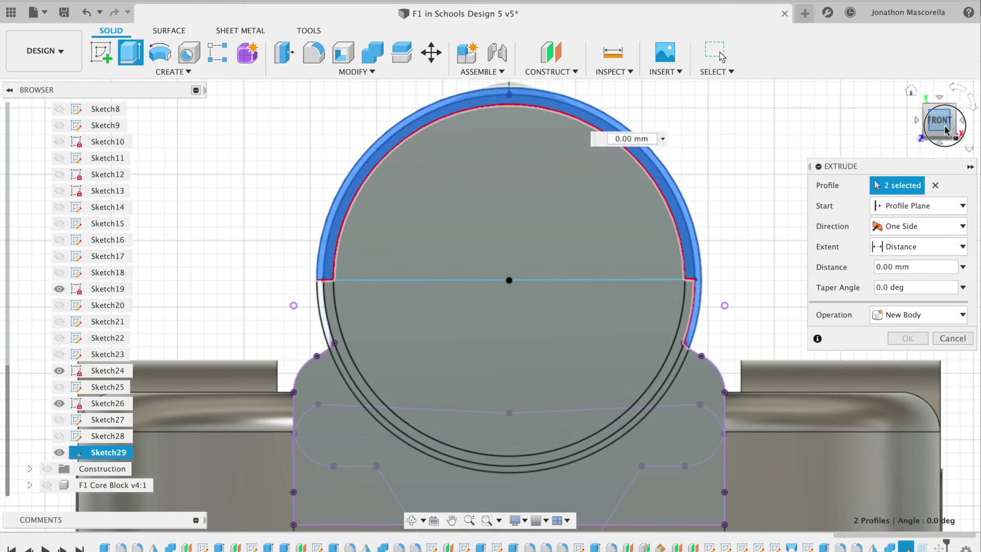
drag(943, 128, 906, 162)
text(-15)
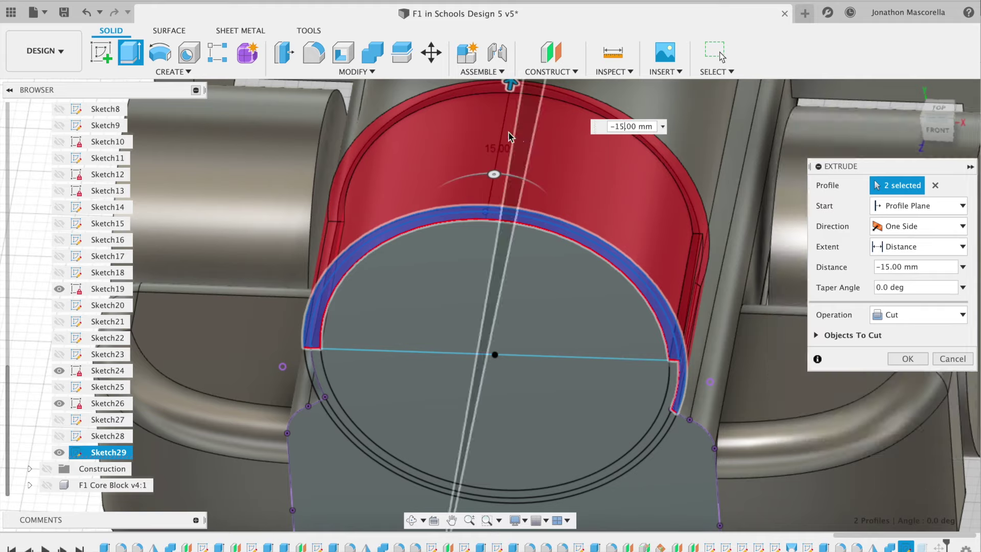
key(Return)
drag(920, 128, 926, 99)
scroll(456, 262, down, 3)
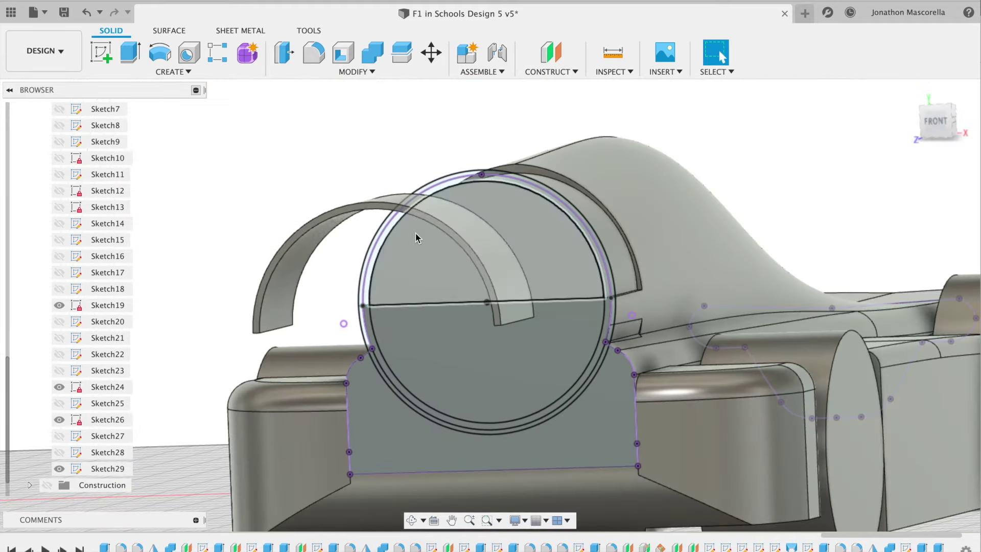
Step: Create a tangent plane on the half-ring's outer face at 90 degrees and make the construction geometry visible
click(551, 72)
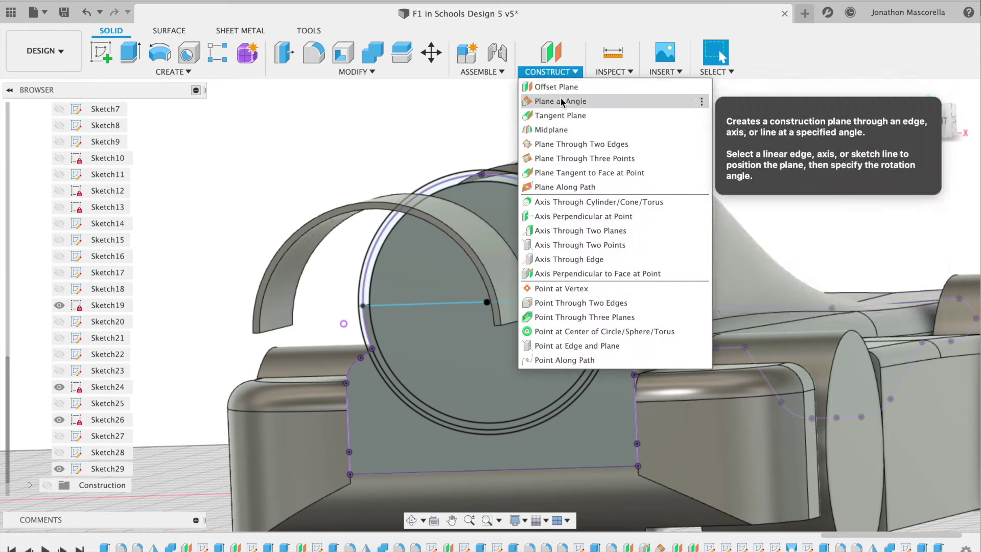
click(560, 116)
click(513, 292)
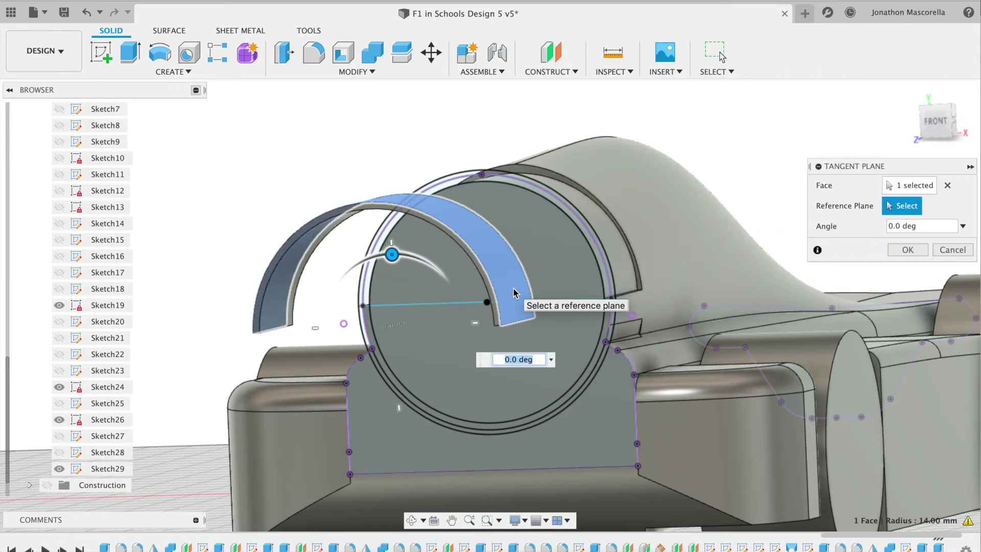
text(180)
key(BackSpace)
key(BackSpace)
key(BackSpace)
text(90)
key(Return)
click(47, 485)
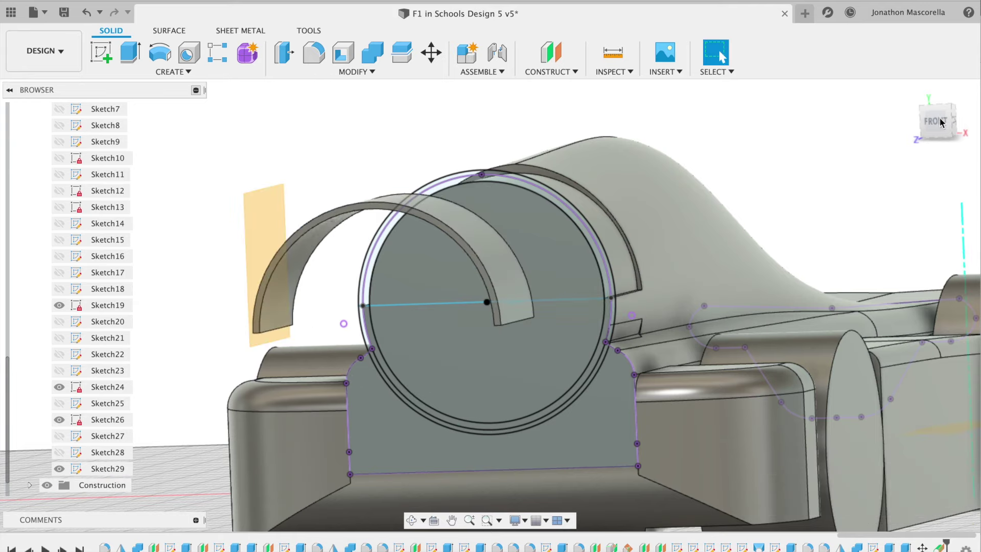
Step: Sketch a closed five-point spline aerofoil on the tangent plane, across the half-ring and slightly overhanging both of its edges
click(101, 53)
click(249, 238)
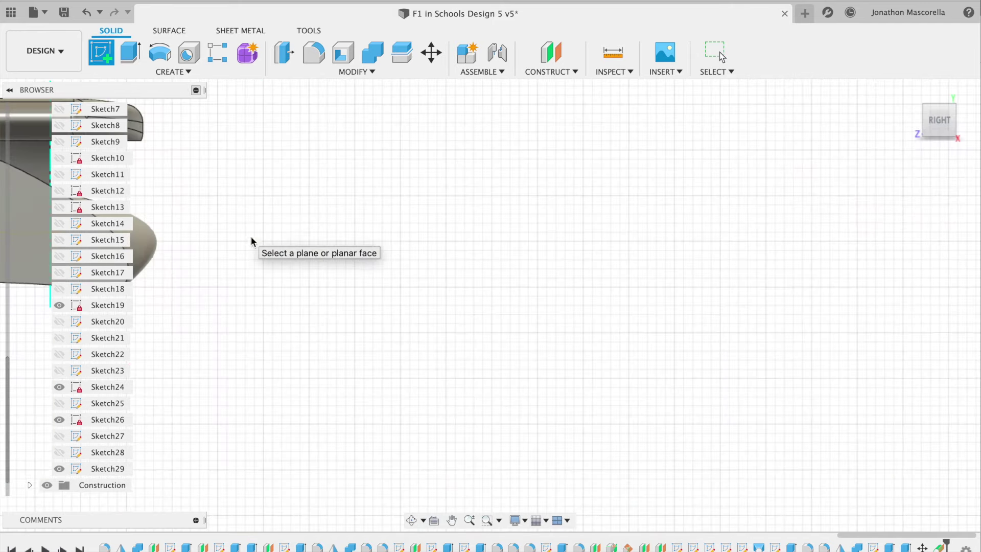
click(416, 522)
mouse_move(281, 240)
mouse_down()
mouse_move(381, 263)
mouse_move(394, 238)
mouse_up()
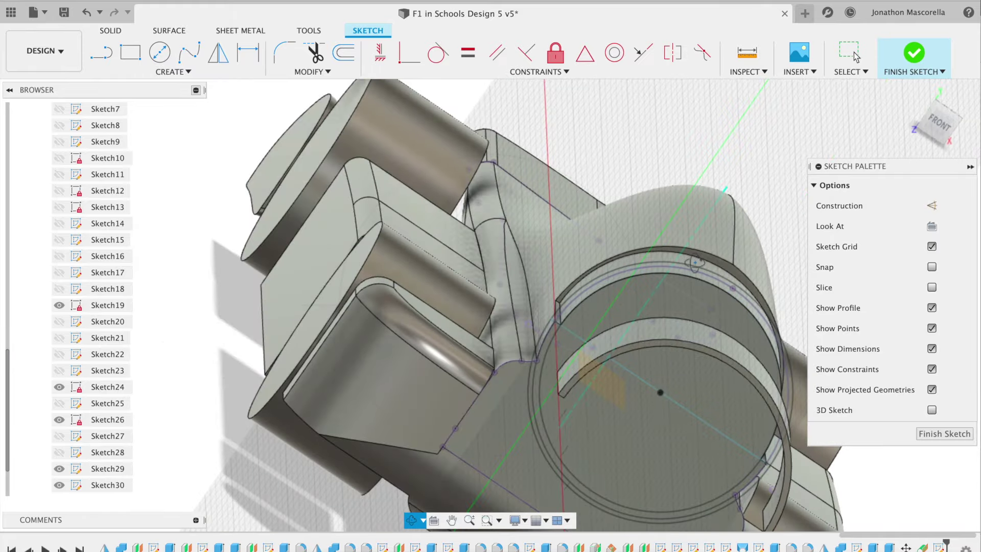
scroll(695, 263, left, 3)
click(939, 128)
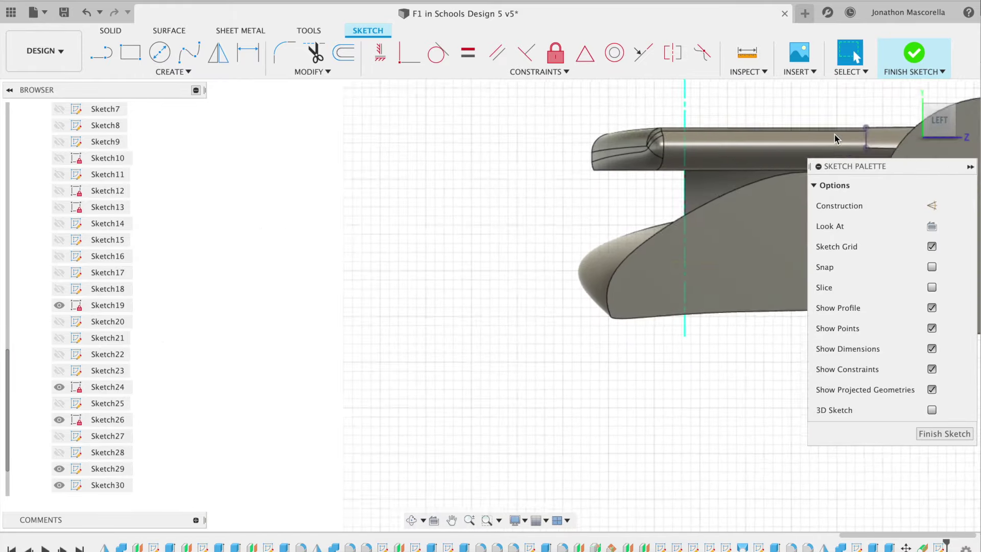
scroll(835, 133, up, 10)
scroll(835, 133, up, 10)
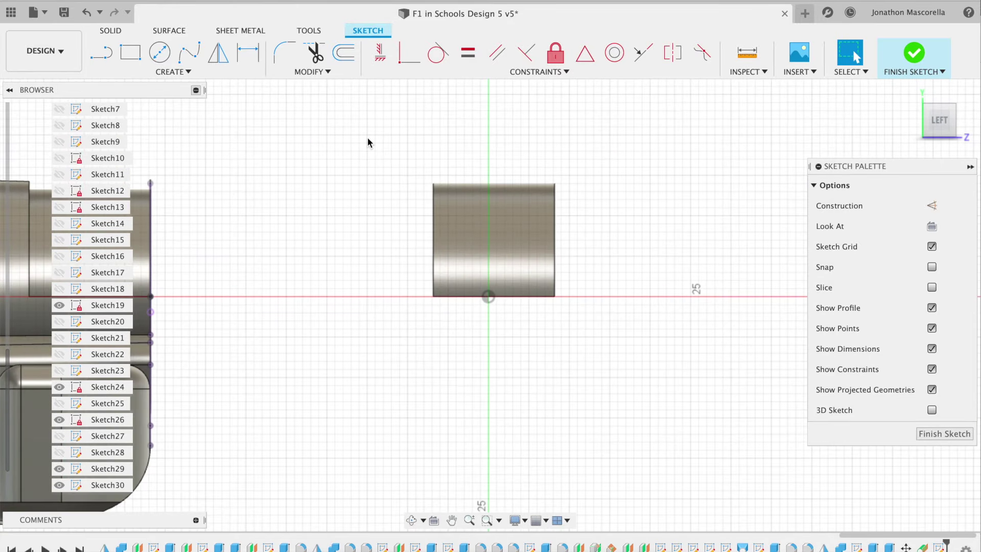
click(189, 52)
click(423, 254)
click(495, 220)
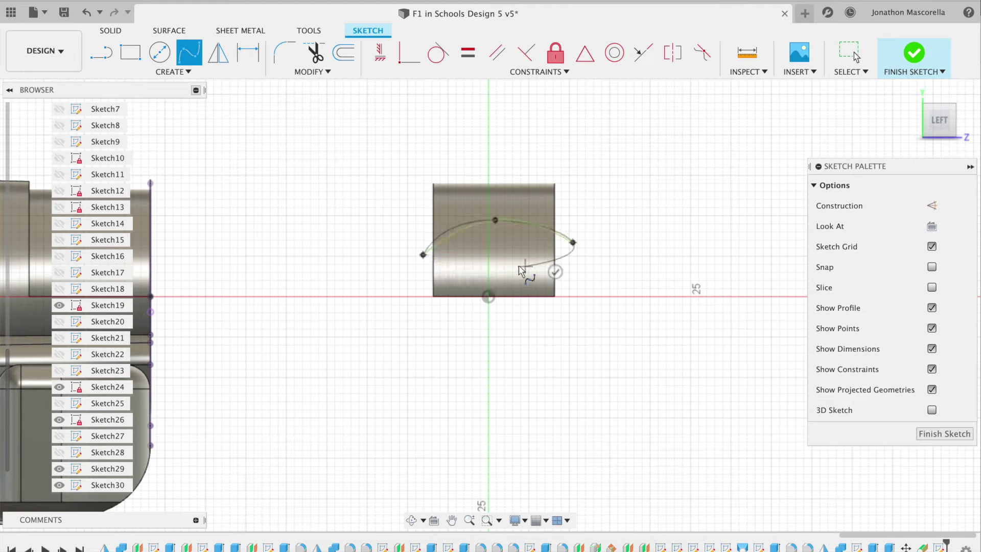
click(529, 254)
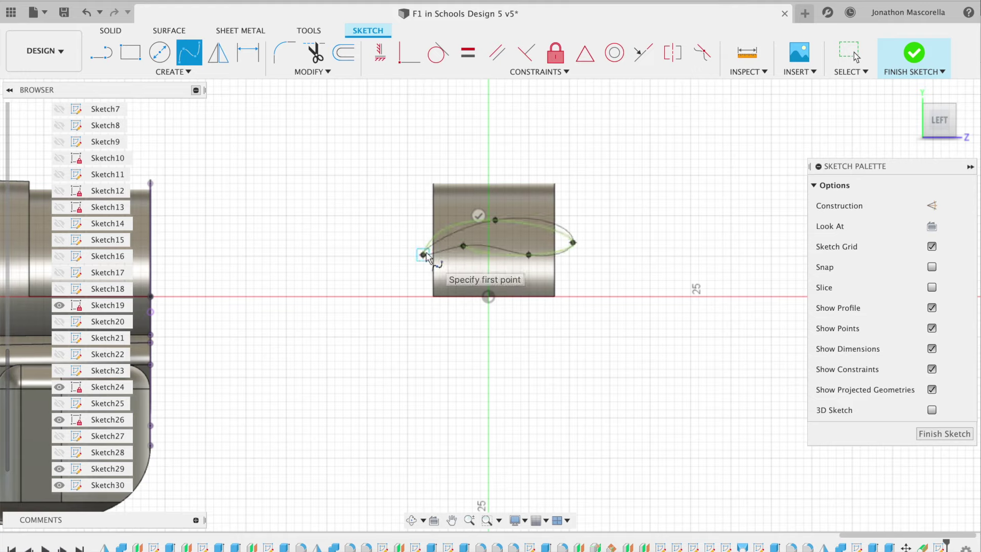
key(Escape)
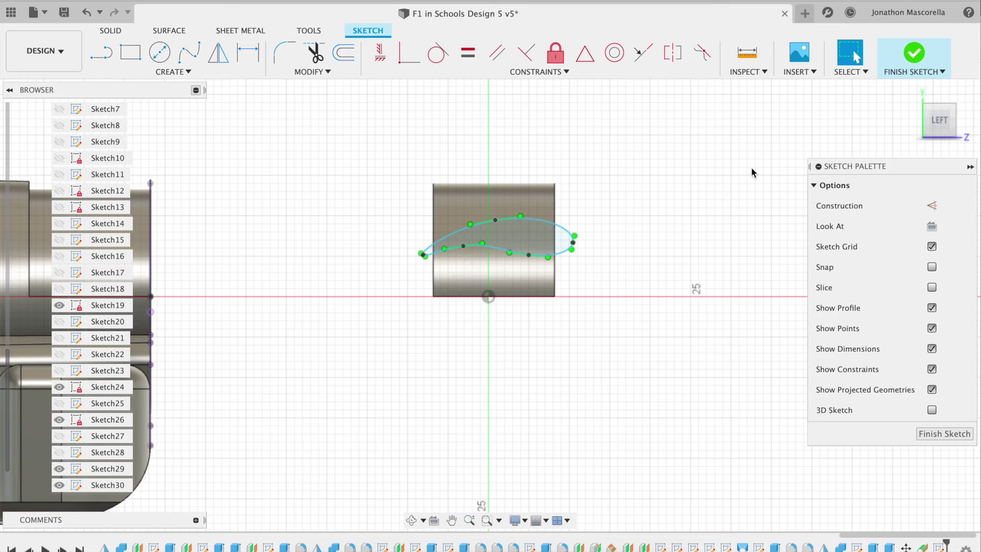
Step: Reshape the aerofoil spline into a thicker, longer profile with its nose at the half-ring's edge and its tail overhanging, and finish the sketch
scroll(475, 235, up, 3)
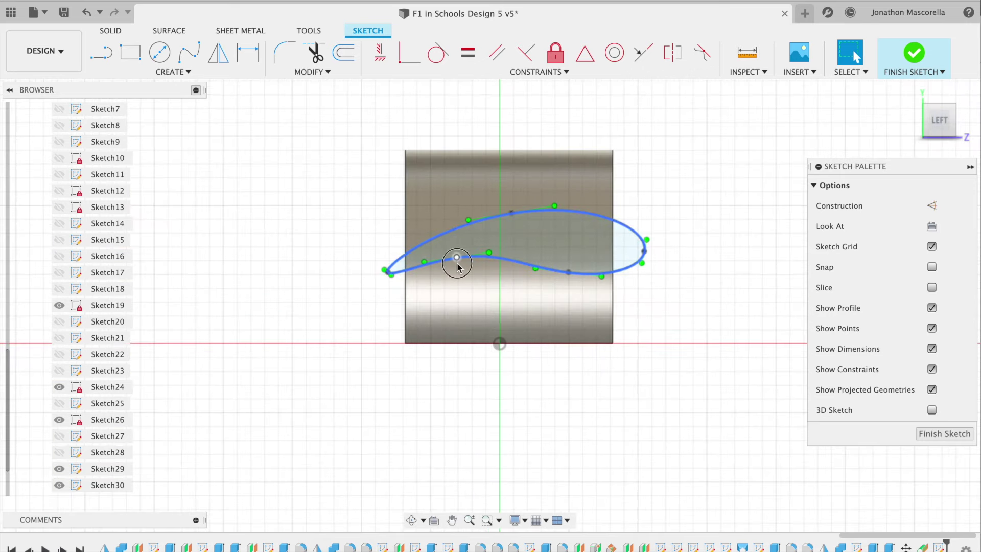
click(459, 276)
drag(569, 272, 576, 292)
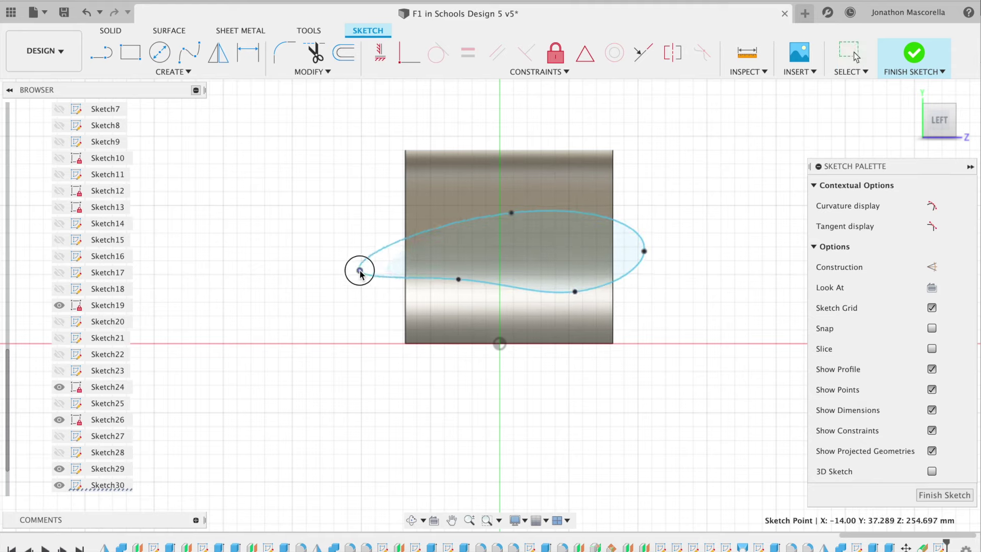
drag(511, 212, 509, 195)
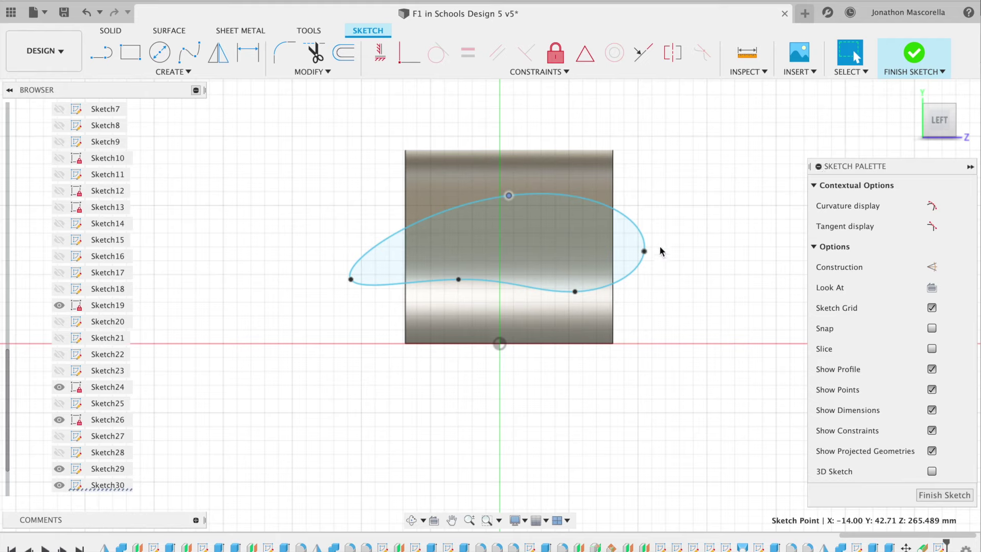
drag(644, 251, 682, 258)
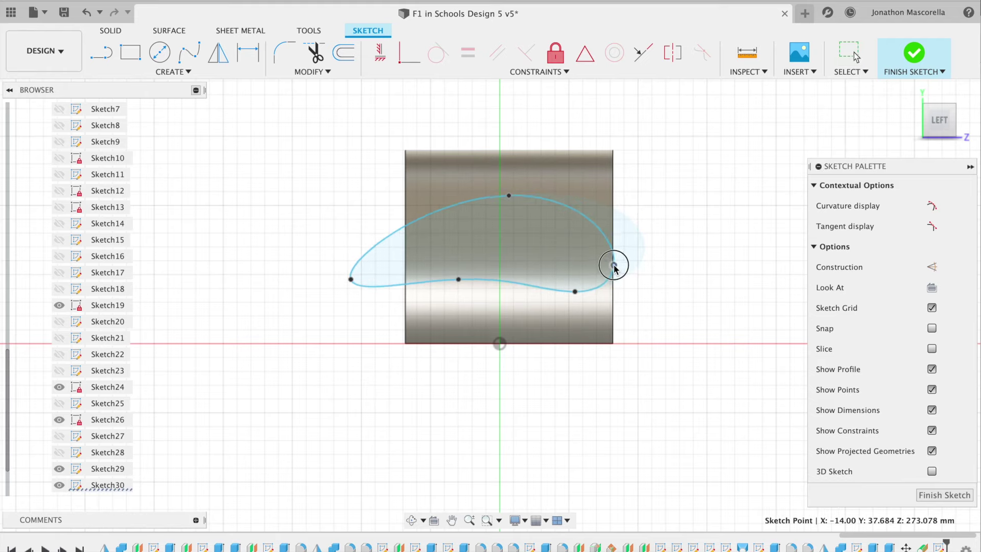
drag(574, 290, 546, 285)
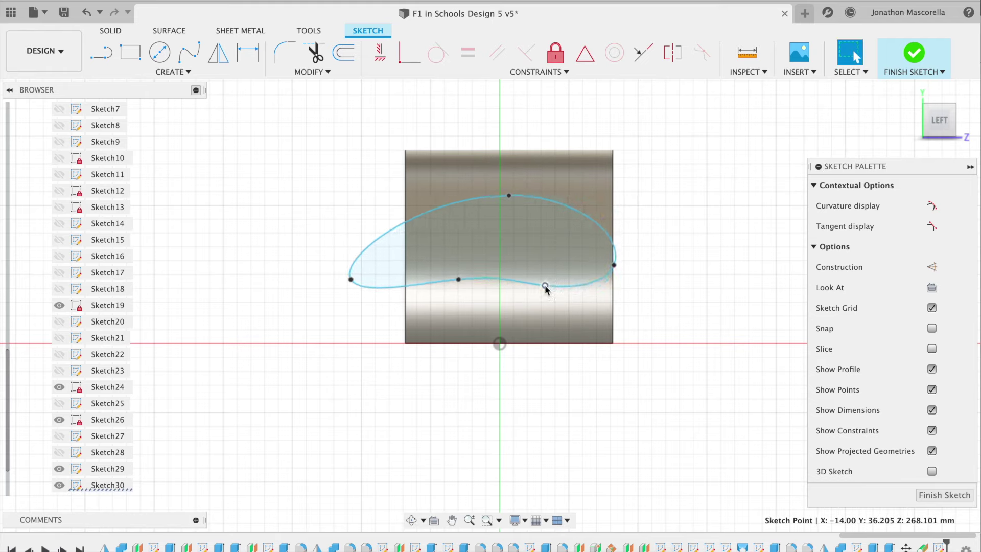
drag(350, 280, 322, 283)
drag(459, 280, 442, 279)
click(914, 54)
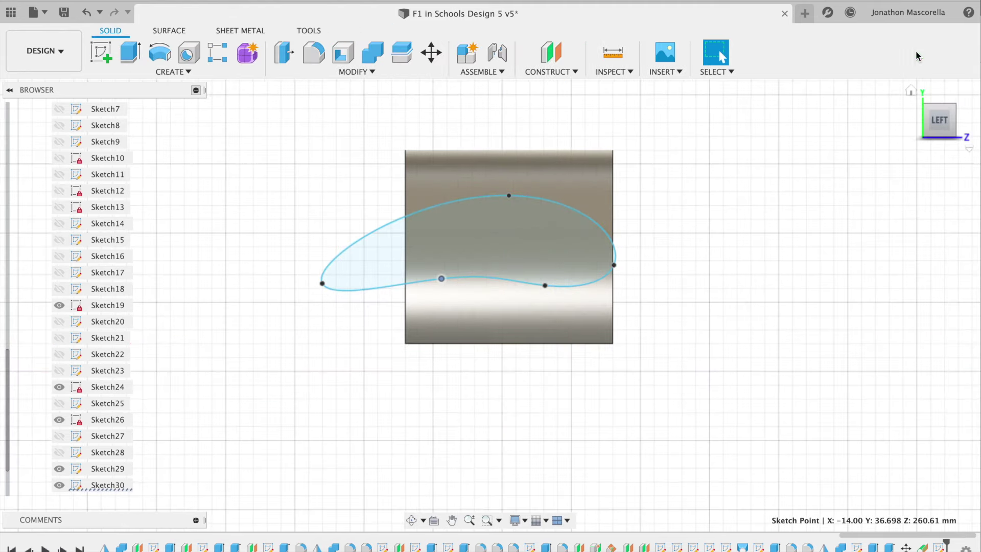
Step: Set up a two-sided extrusion of the aerofoil profile as a new body, with Side 2 reaching 5 mm into the half-ring
click(441, 230)
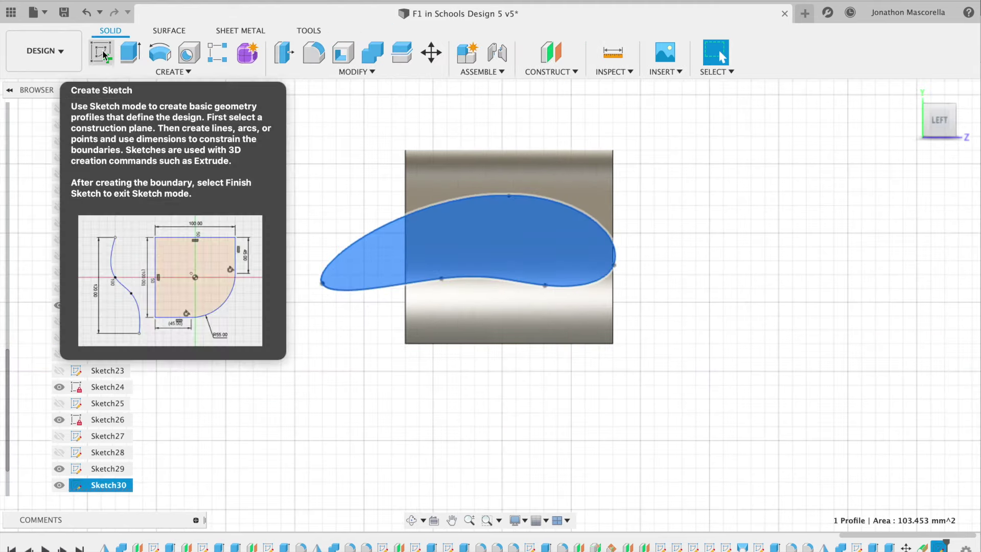
key(e)
click(909, 225)
click(898, 256)
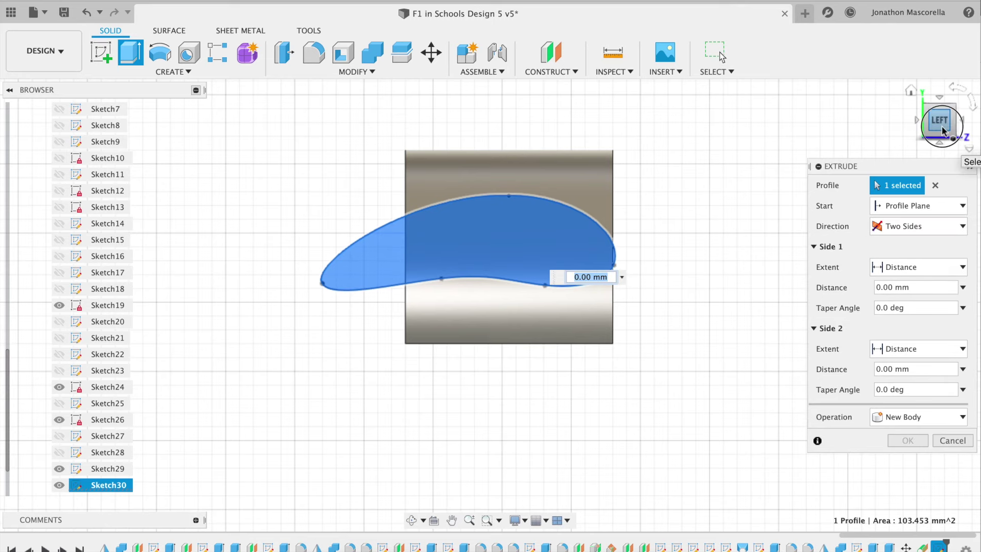
click(920, 97)
drag(401, 329, 458, 289)
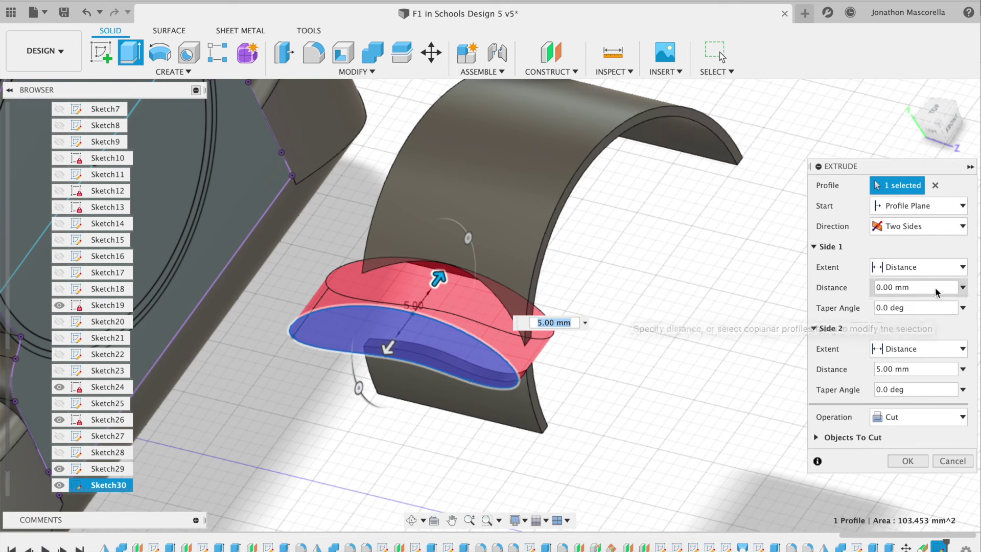
click(898, 416)
click(892, 478)
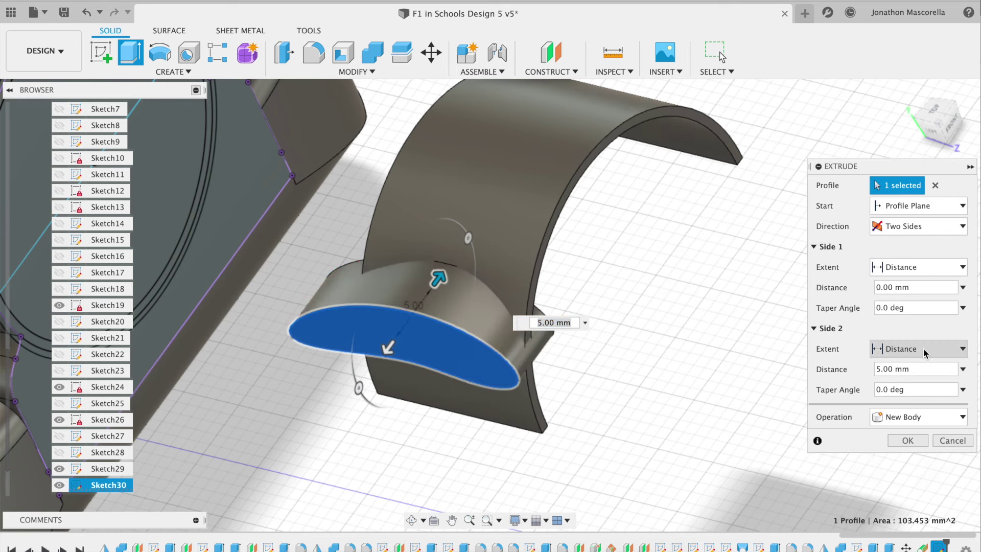
Step: Set the outward side of the aerofoil extrusion to 18 mm and complete it
click(908, 230)
click(864, 322)
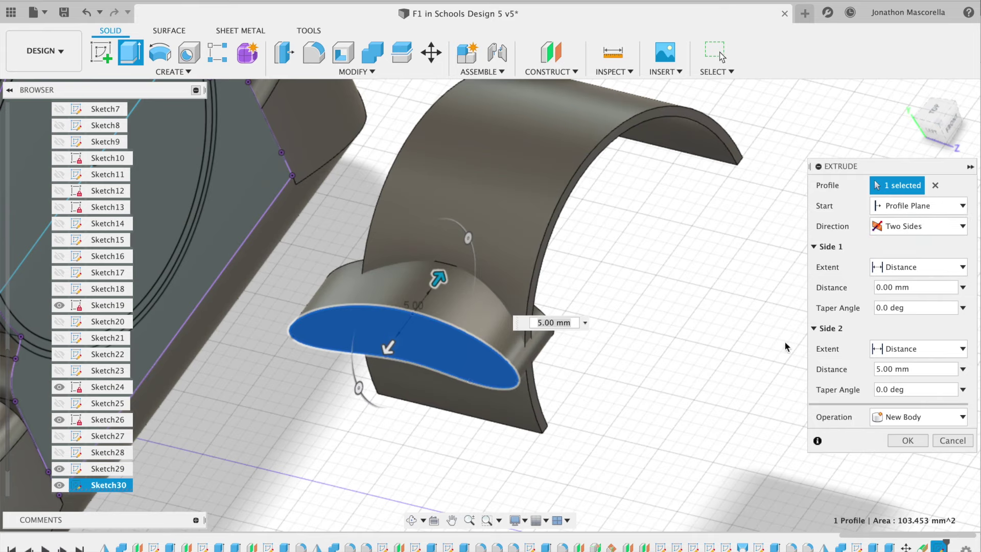
text(15)
key(Return)
click(953, 128)
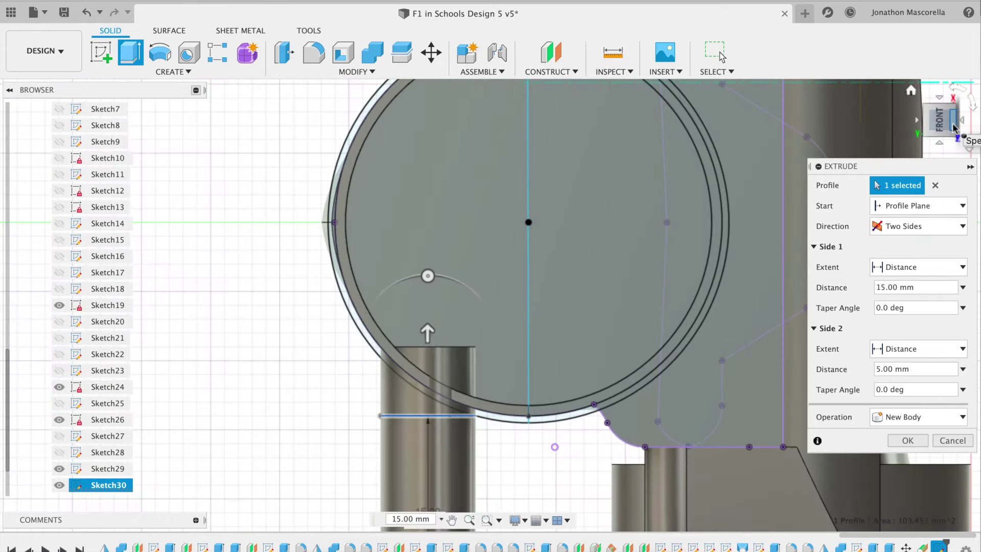
click(911, 91)
click(931, 132)
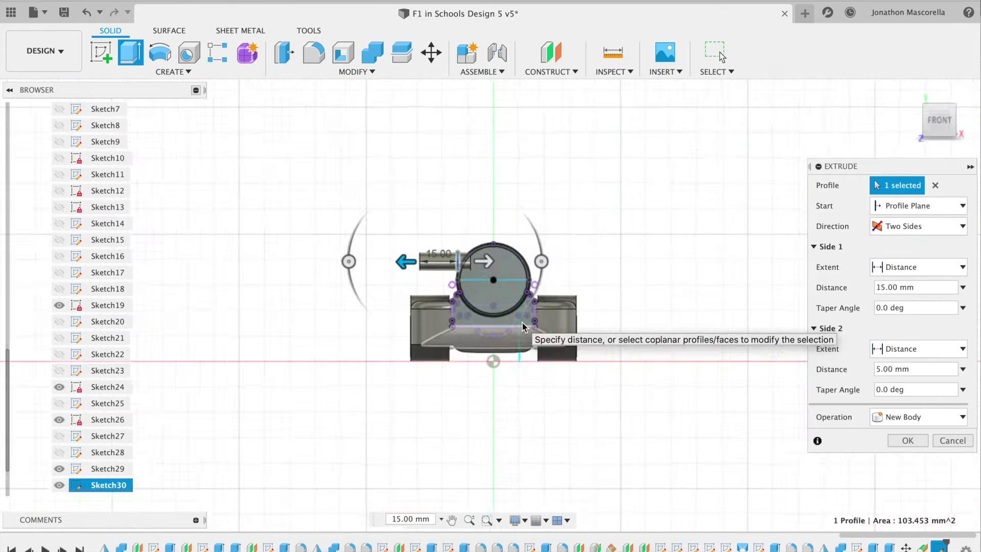
scroll(328, 250, up, 5)
drag(377, 282, 338, 283)
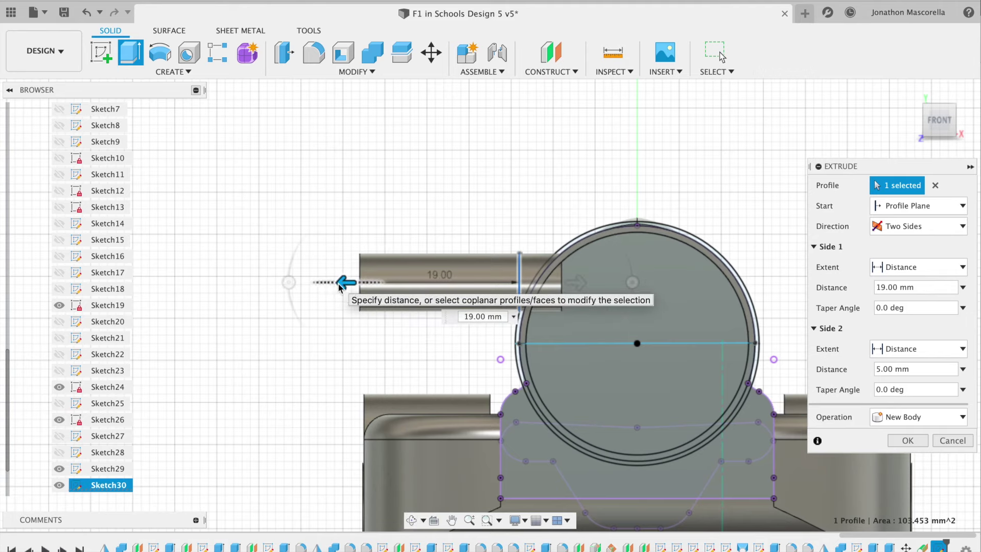
click(483, 316)
key(BackSpace)
text(8)
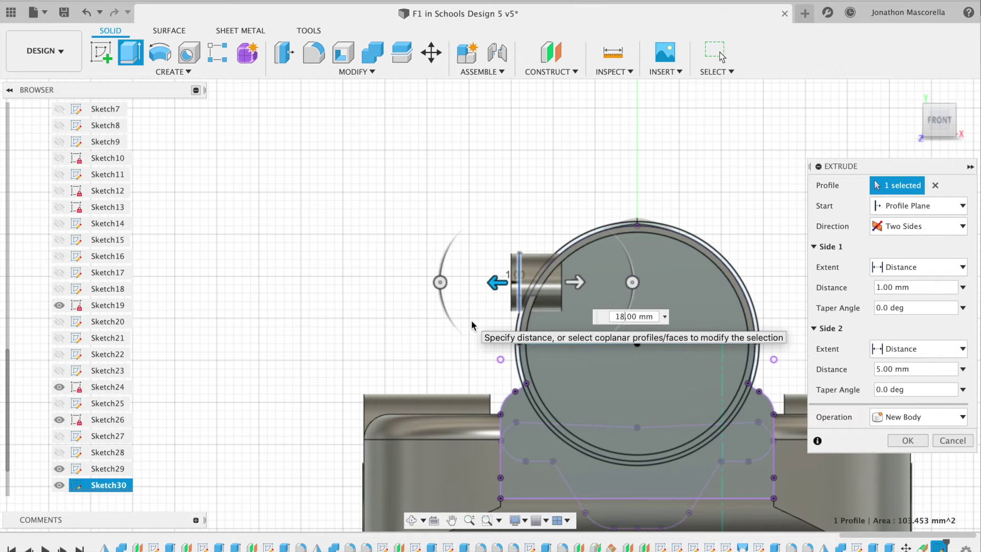
key(Return)
Step: Split the extruded wing body using the half-ring's inner face as the splitting tool
mouse_move(930, 117)
mouse_down()
mouse_move(924, 103)
mouse_move(918, 129)
mouse_up()
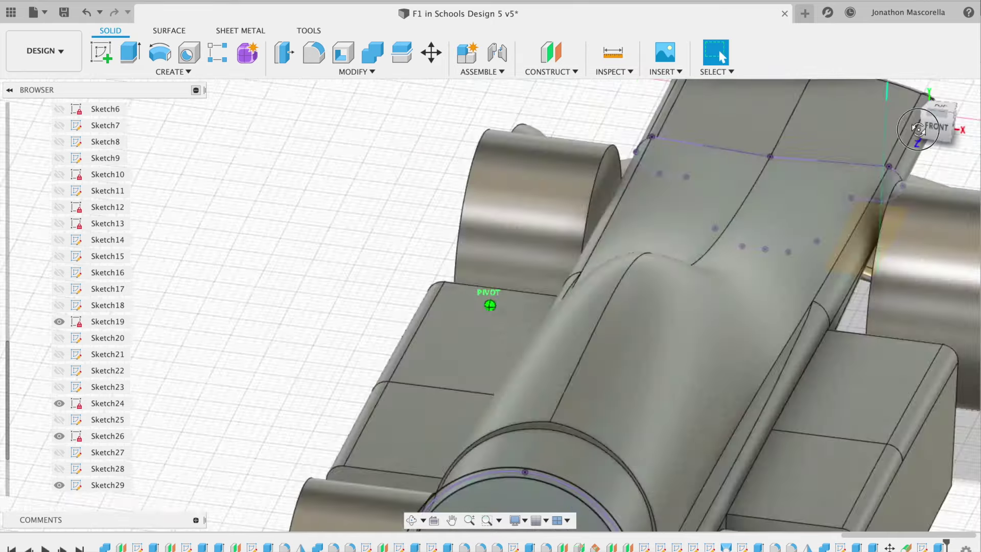
click(931, 126)
click(402, 53)
click(317, 269)
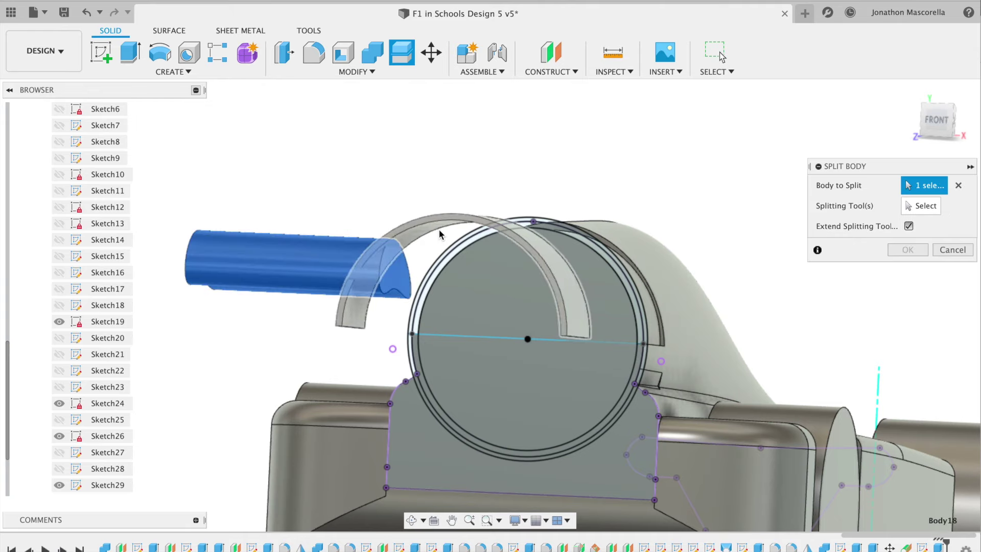
click(430, 226)
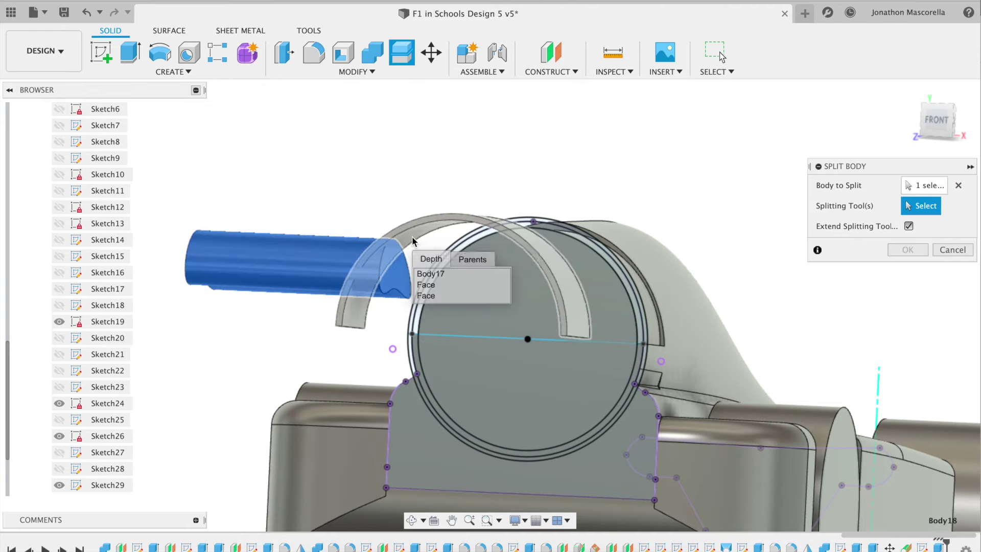
click(429, 228)
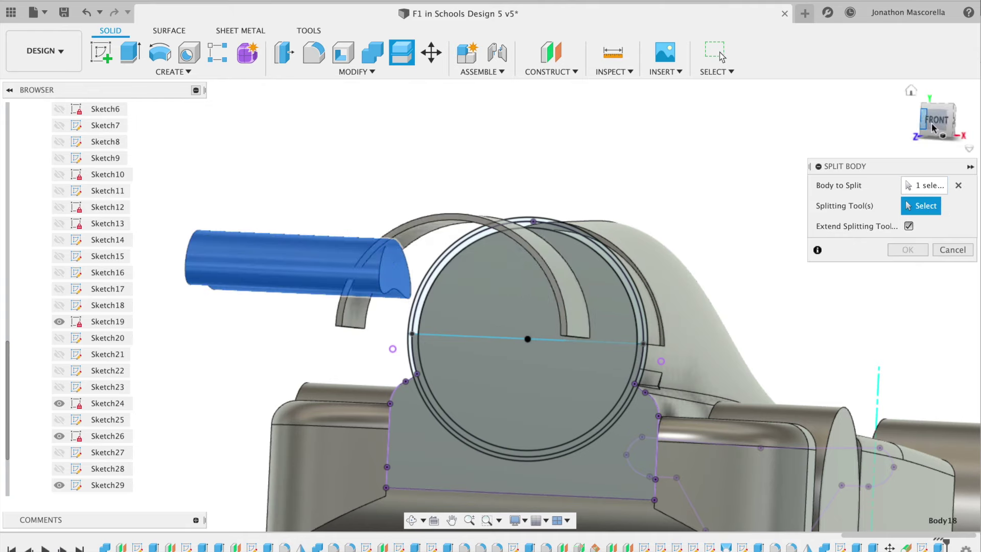
drag(936, 131, 933, 116)
scroll(516, 204, down, 3)
click(419, 216)
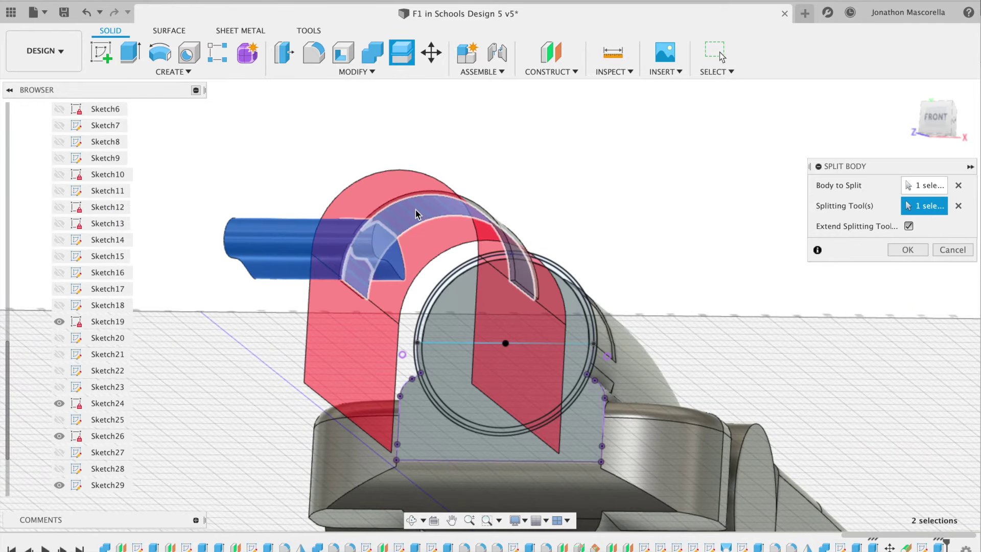
key(Return)
Step: Remove the small split-off wing piece protruding inside the half-ring
click(387, 268)
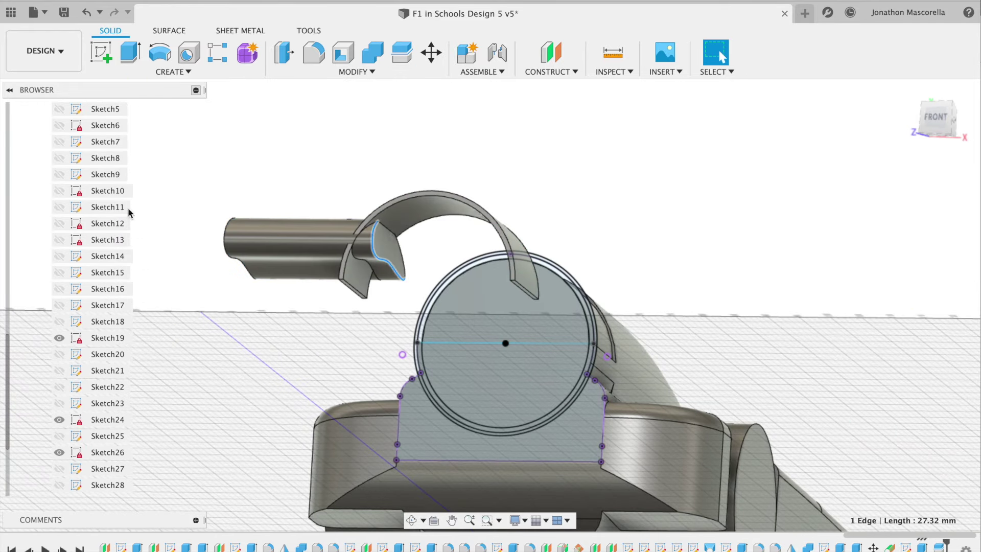
scroll(51, 307, up, 10)
click(32, 354)
right_click(92, 338)
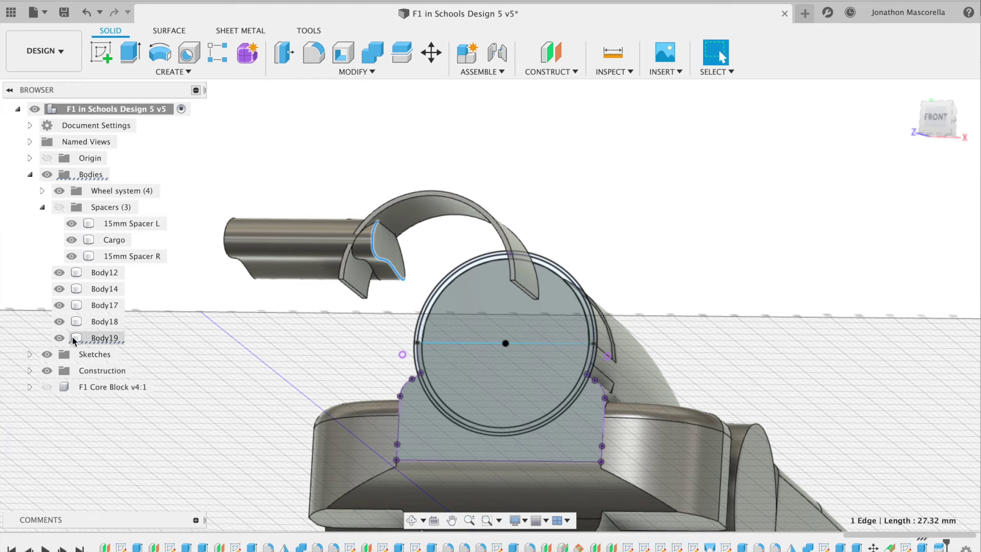
click(185, 228)
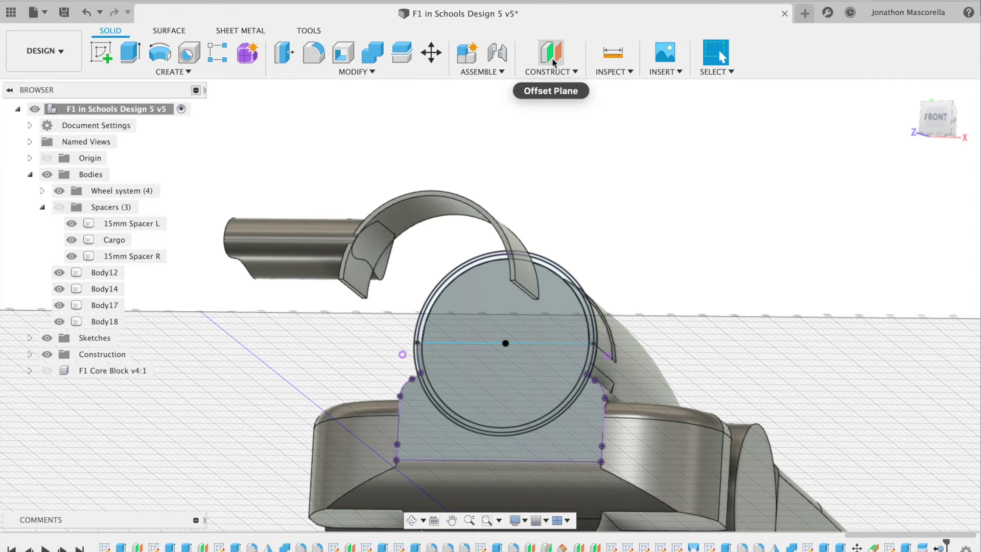
Step: Mirror the rear wing body across the car's vertical centre plane to the other side of the half-ring
click(936, 118)
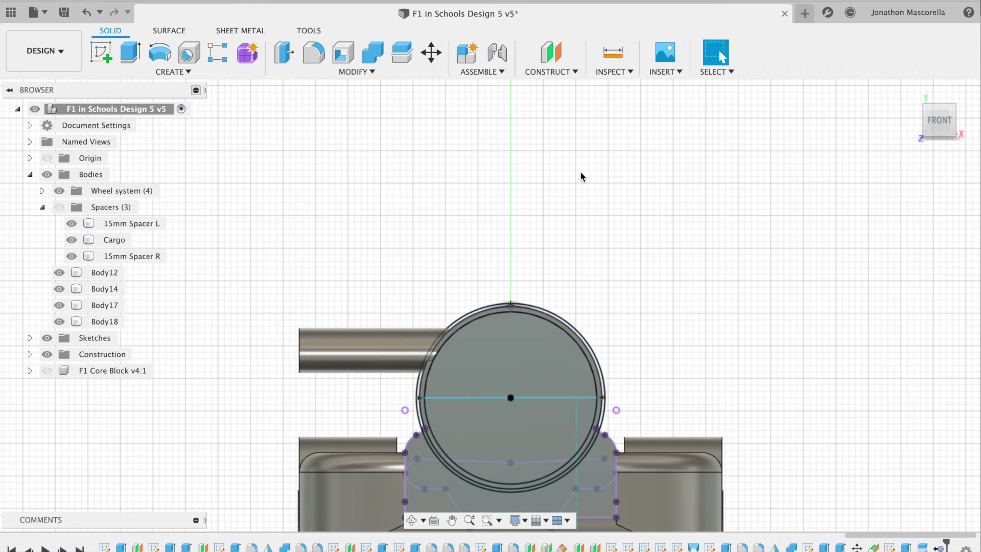
drag(943, 120, 912, 128)
scroll(759, 245, down, 3)
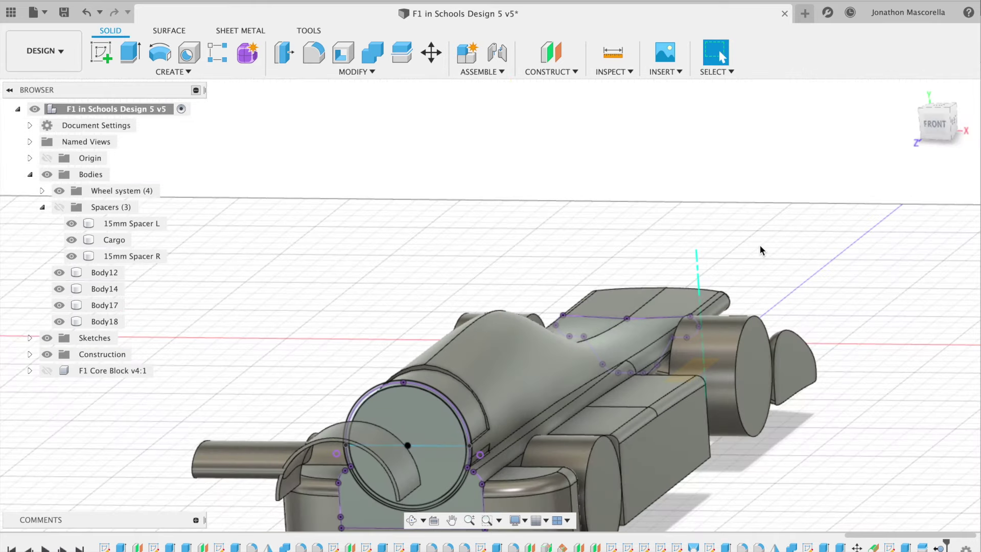
scroll(759, 245, down, 3)
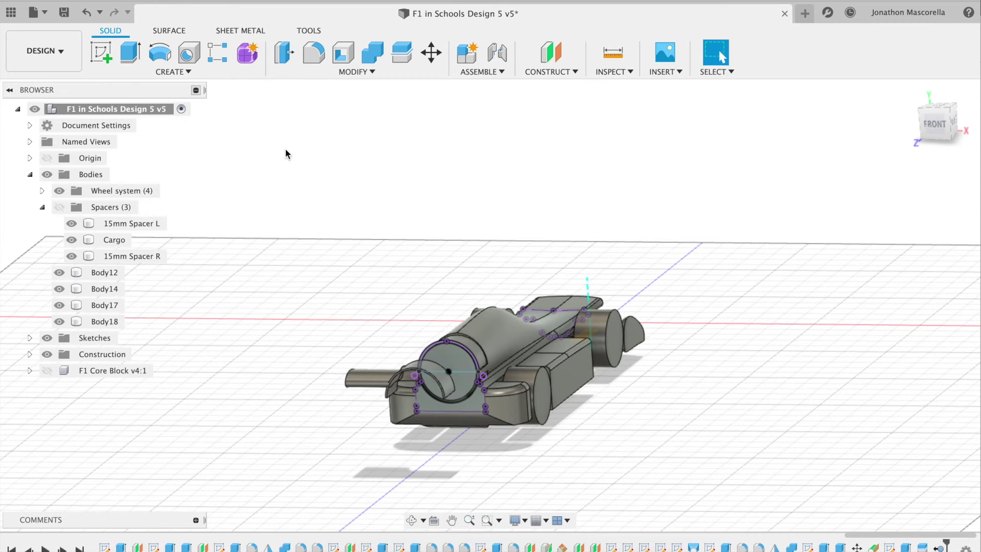
click(159, 72)
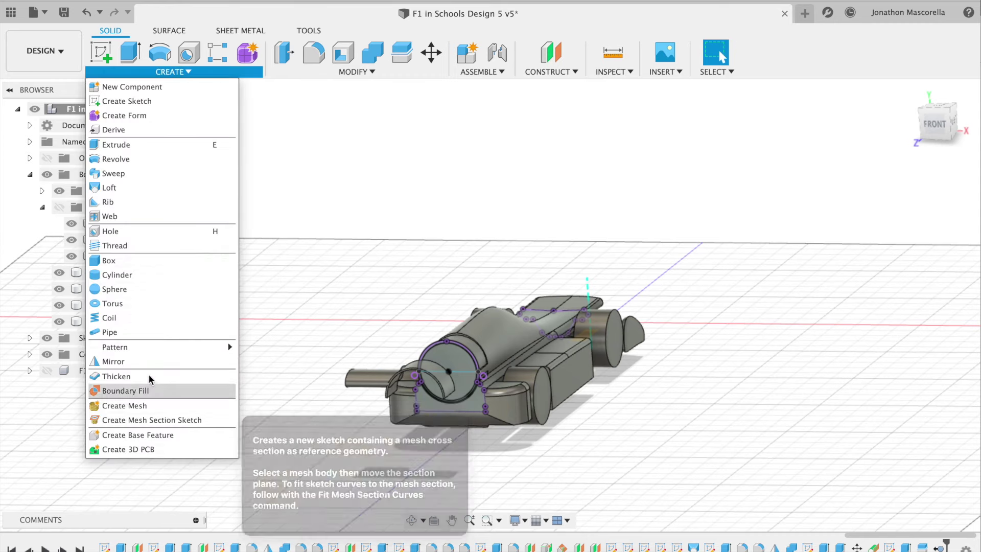
click(113, 362)
click(381, 379)
click(892, 226)
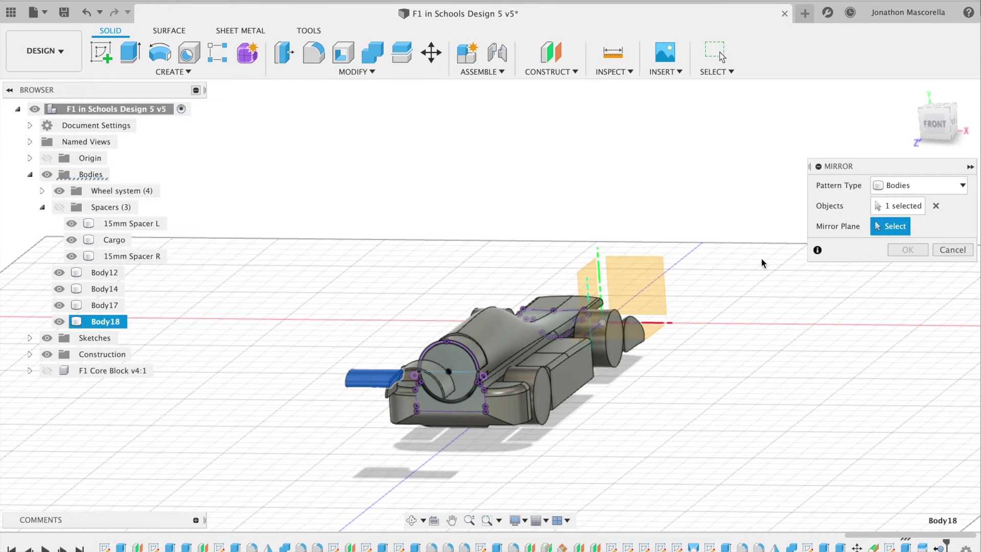
click(591, 277)
key(Return)
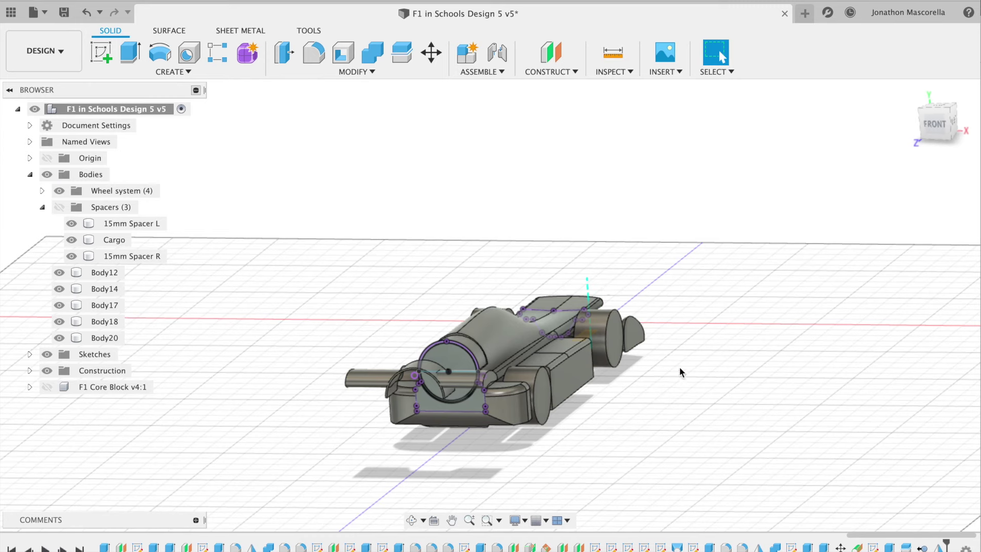
Step: Combine the half-ring with the two wing bodies using the Join operation
click(931, 133)
scroll(633, 303, up, 5)
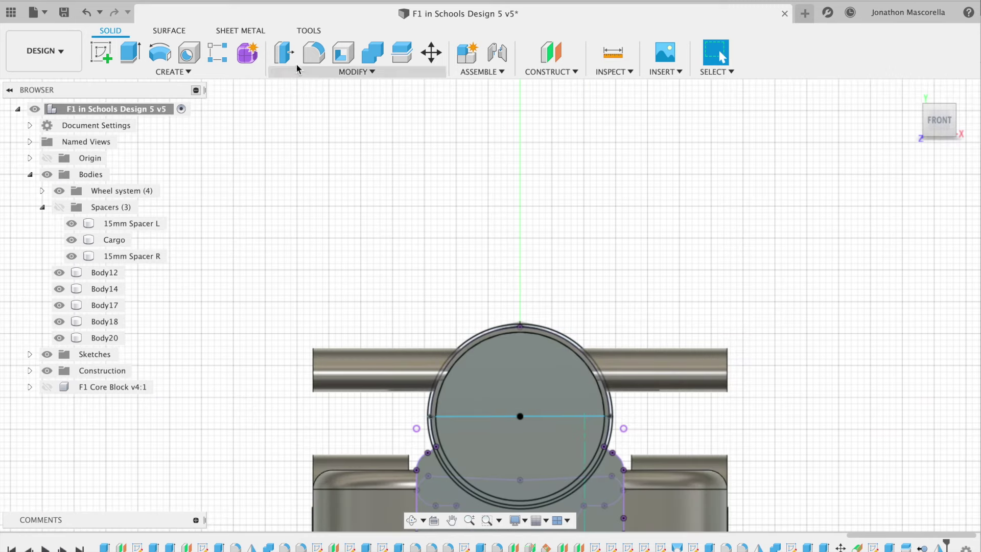
click(372, 53)
click(554, 339)
click(604, 364)
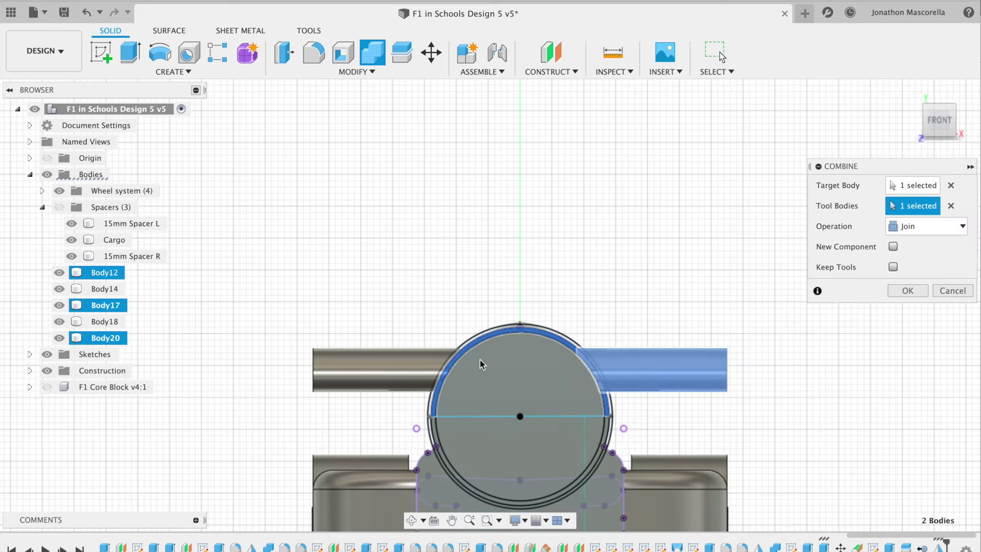
click(479, 360)
shift+middle_drag(480, 360, 630, 223)
click(908, 291)
Step: Rename the bodies Rear Wing, Front Wing and Main Body to match the parts they represent
double_click(105, 306)
text(Rear Wing)
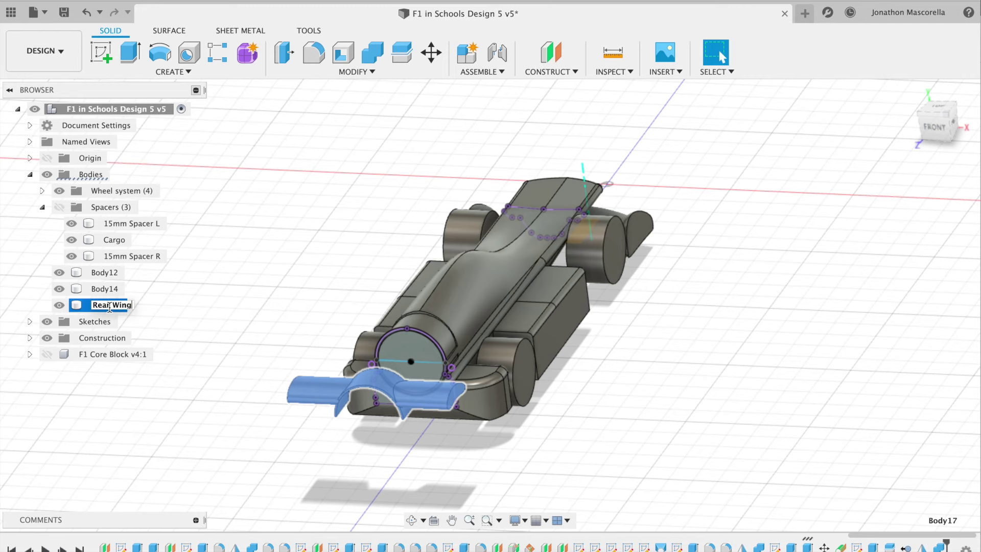
click(110, 290)
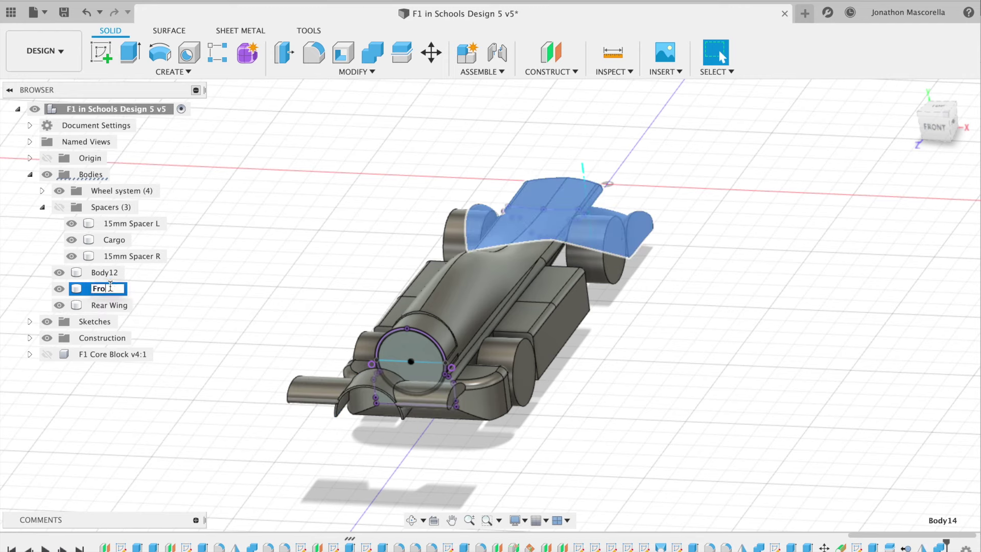
text(g)
key(Return)
click(109, 274)
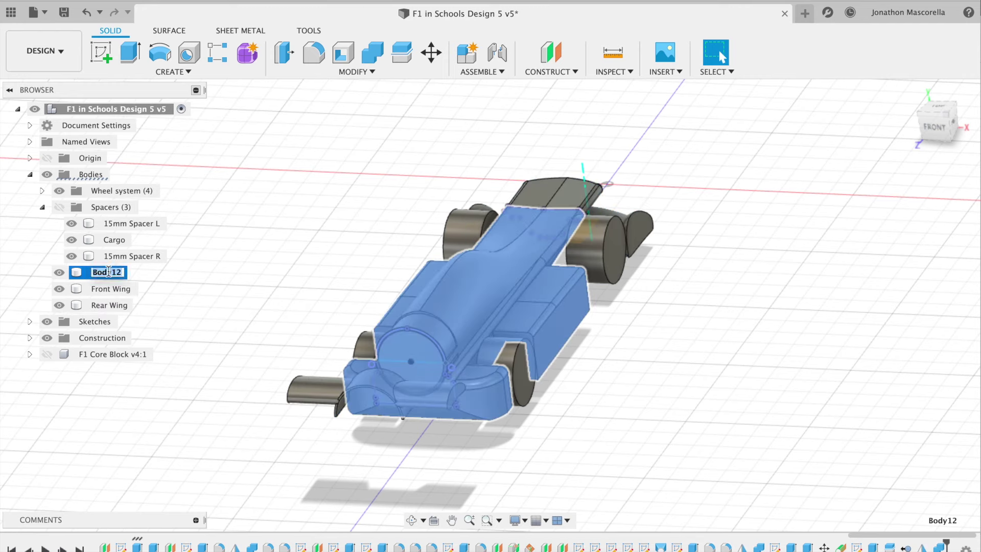
text(Main Body)
key(Return)
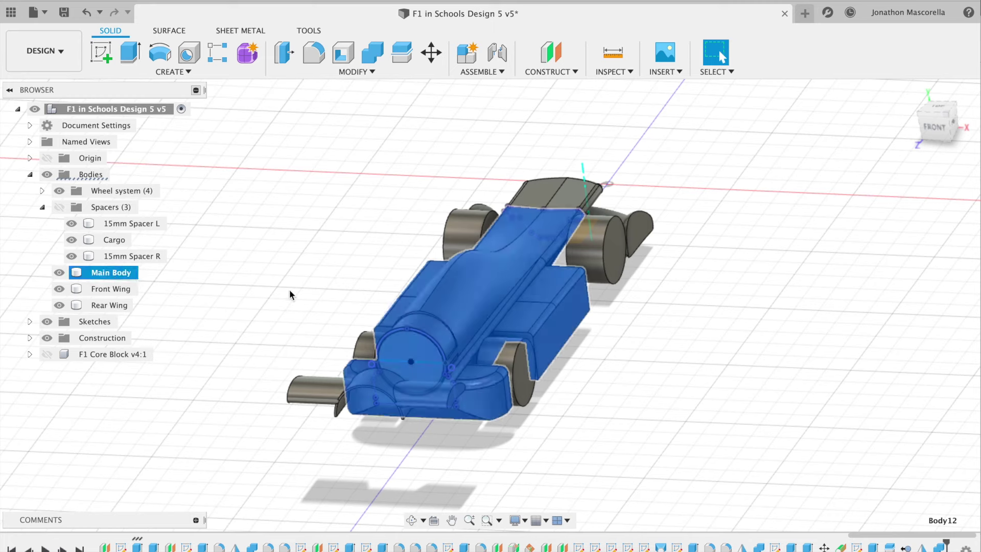
Step: Move the Rear Wing body -50 mm along Z so that it slots onto the main body
click(324, 391)
click(113, 305)
right_click(112, 306)
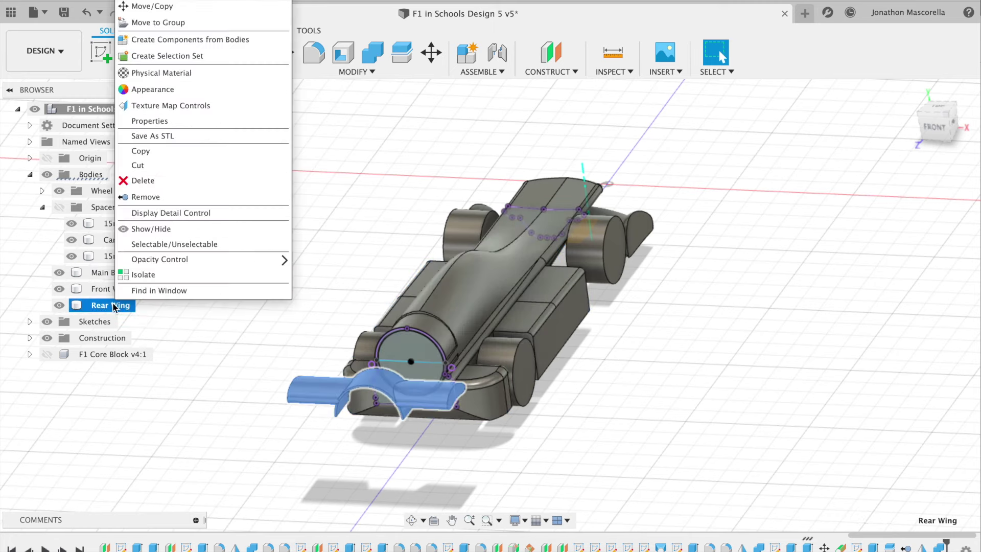
click(148, 6)
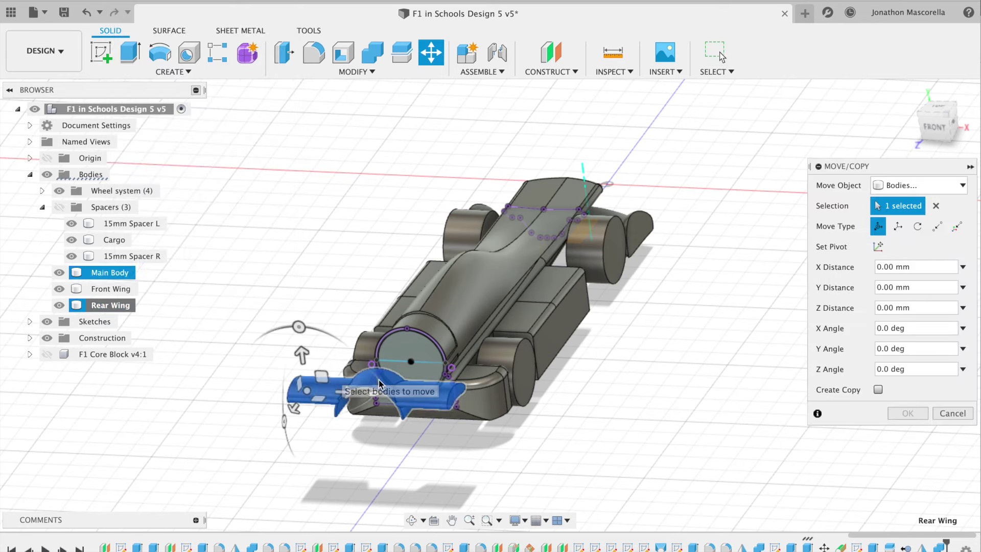
drag(296, 410, 336, 352)
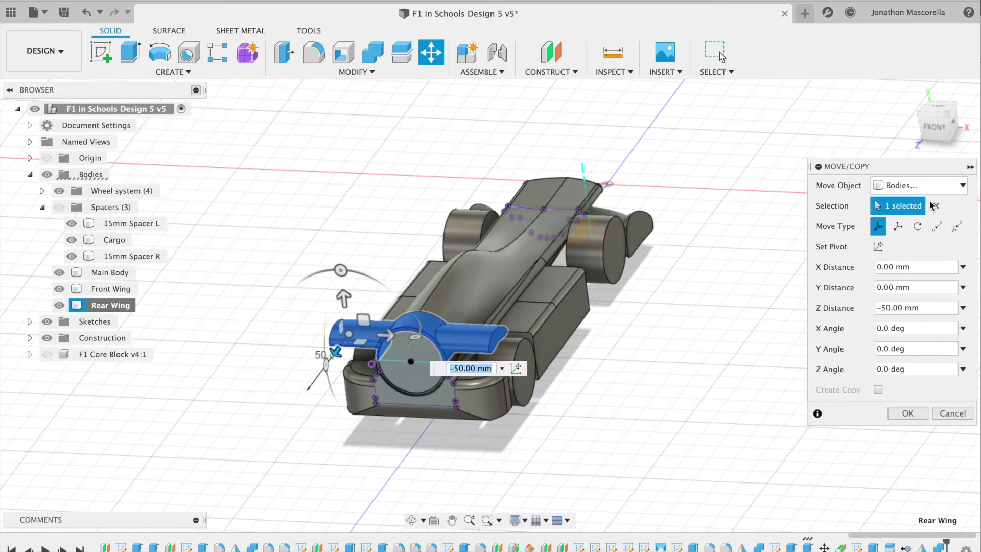
click(937, 108)
shift+middle_drag(639, 400, 777, 83)
key(Return)
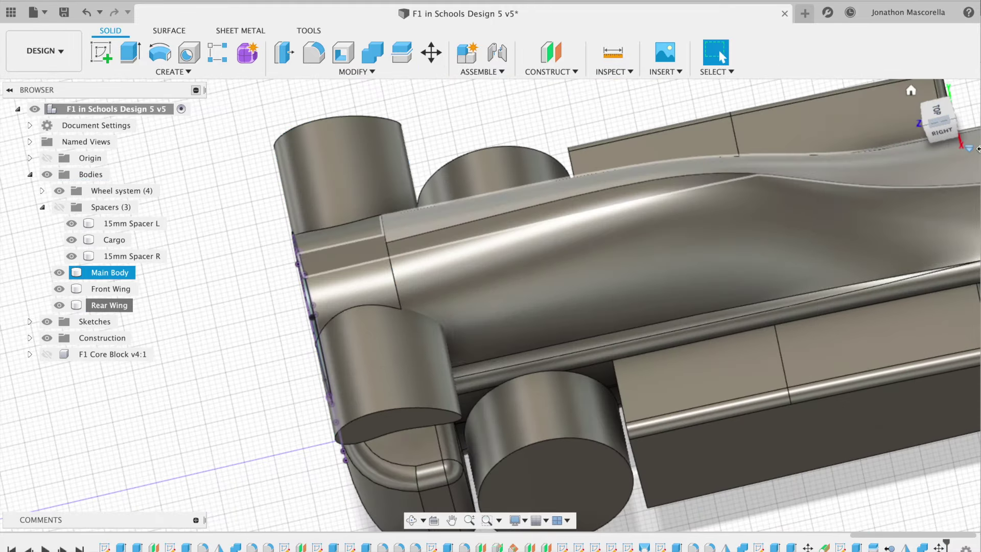
click(912, 89)
scroll(582, 310, up, 5)
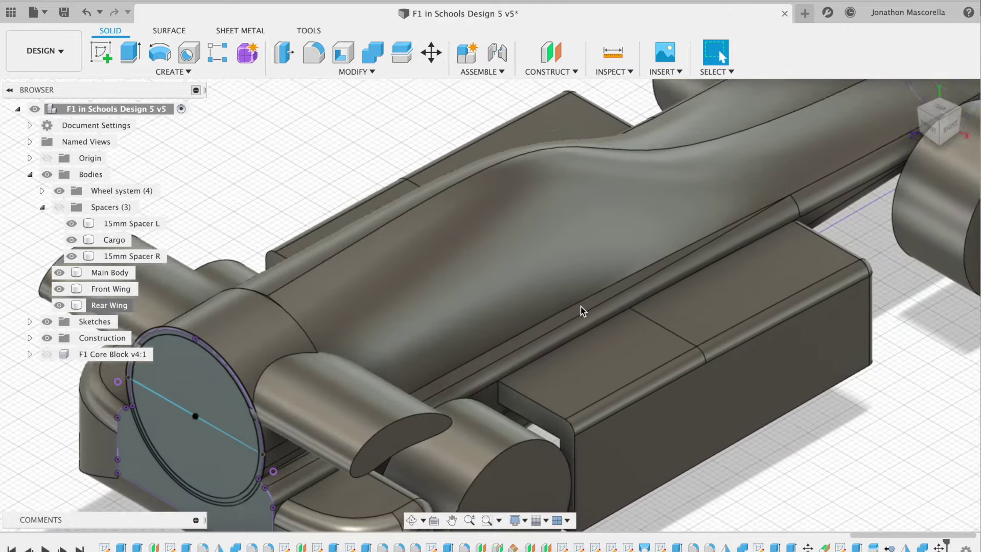
scroll(582, 311, down, 2)
scroll(834, 245, down, 5)
mouse_move(937, 123)
mouse_down()
mouse_move(937, 93)
mouse_move(6, 95)
mouse_move(956, 111)
mouse_up()
middle_drag(905, 132, 813, 206)
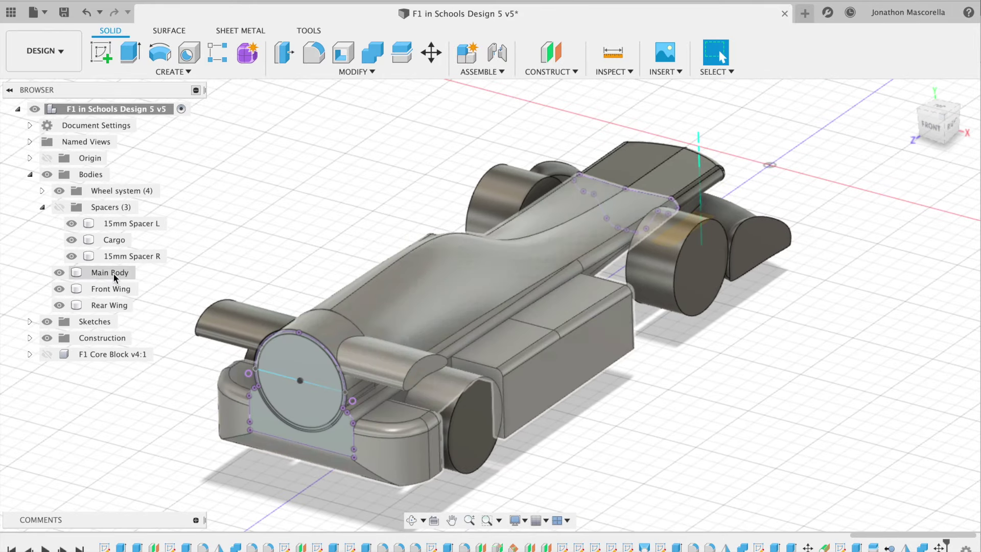
click(113, 274)
shift+click(110, 305)
click(43, 207)
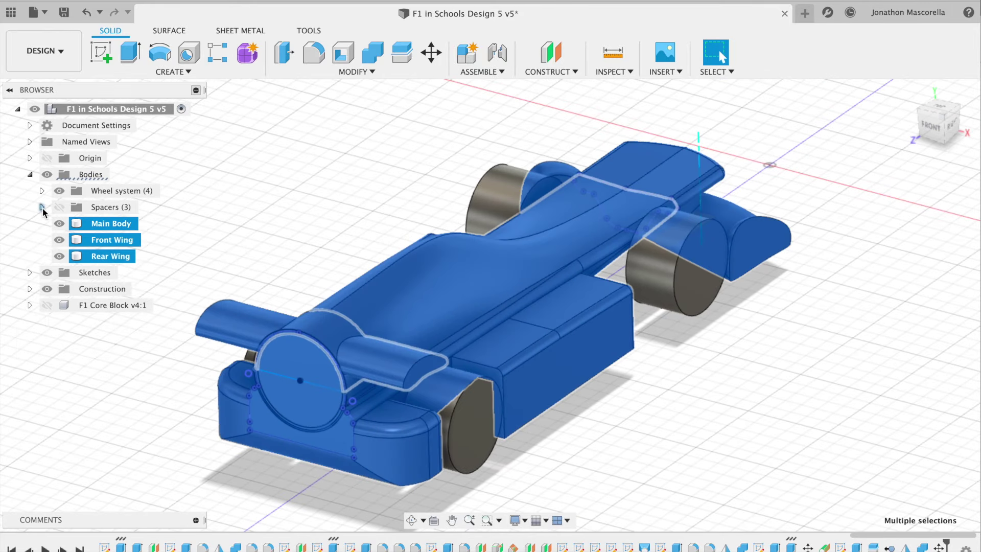
shift+click(94, 190)
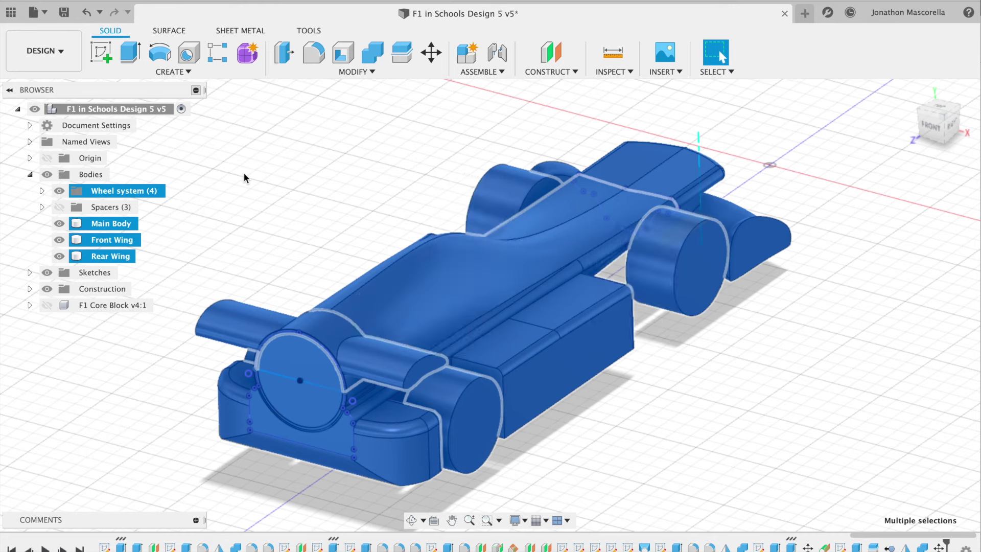
click(372, 52)
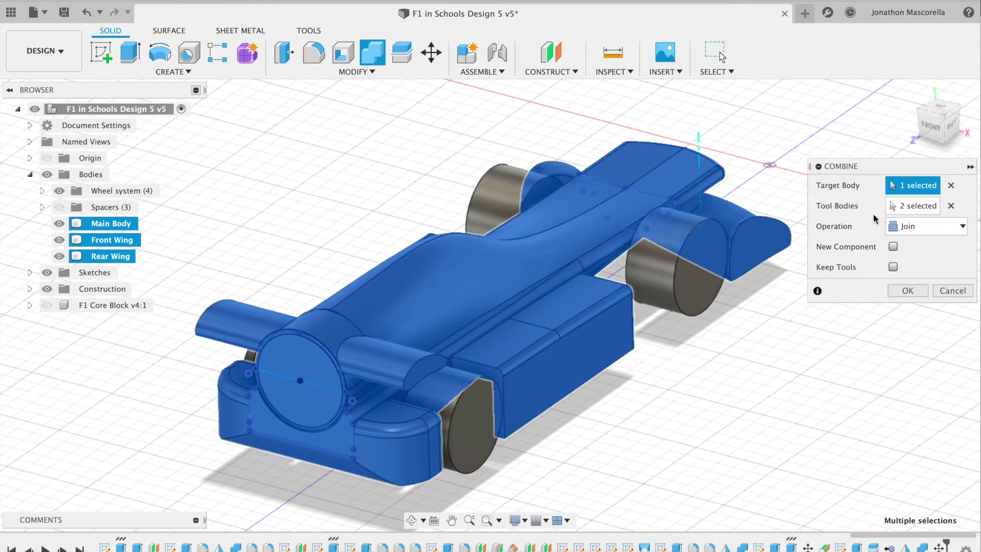
click(42, 191)
click(913, 205)
click(120, 207)
click(120, 224)
click(119, 239)
click(121, 256)
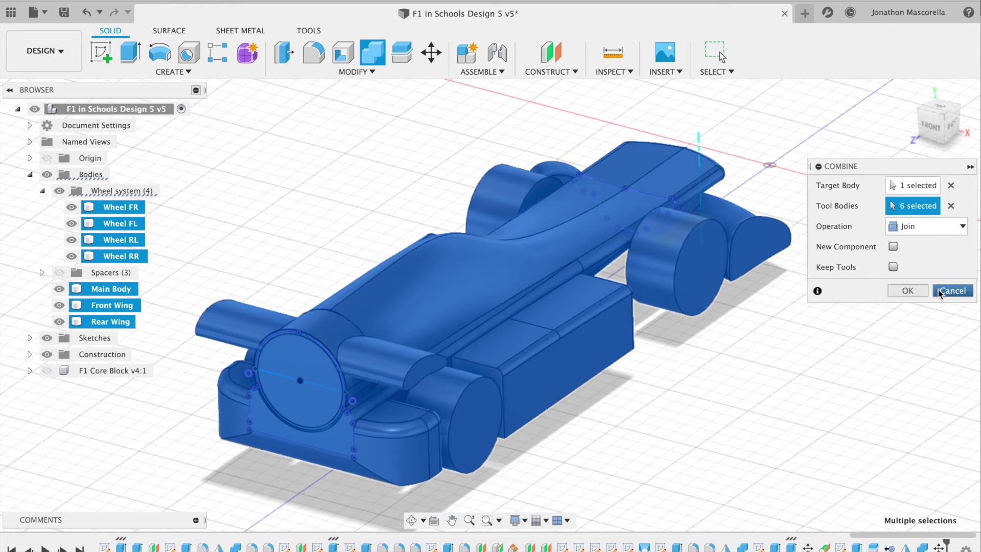
click(938, 291)
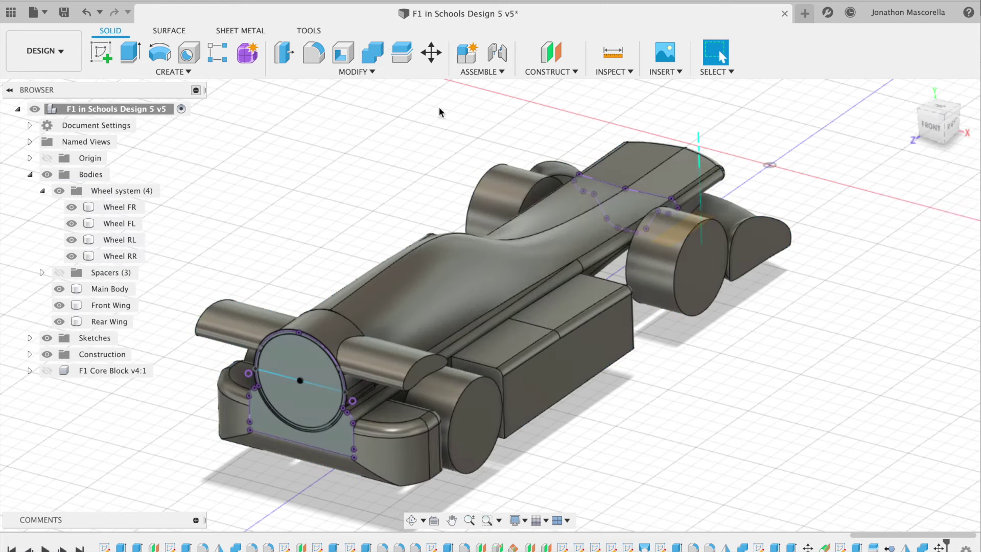